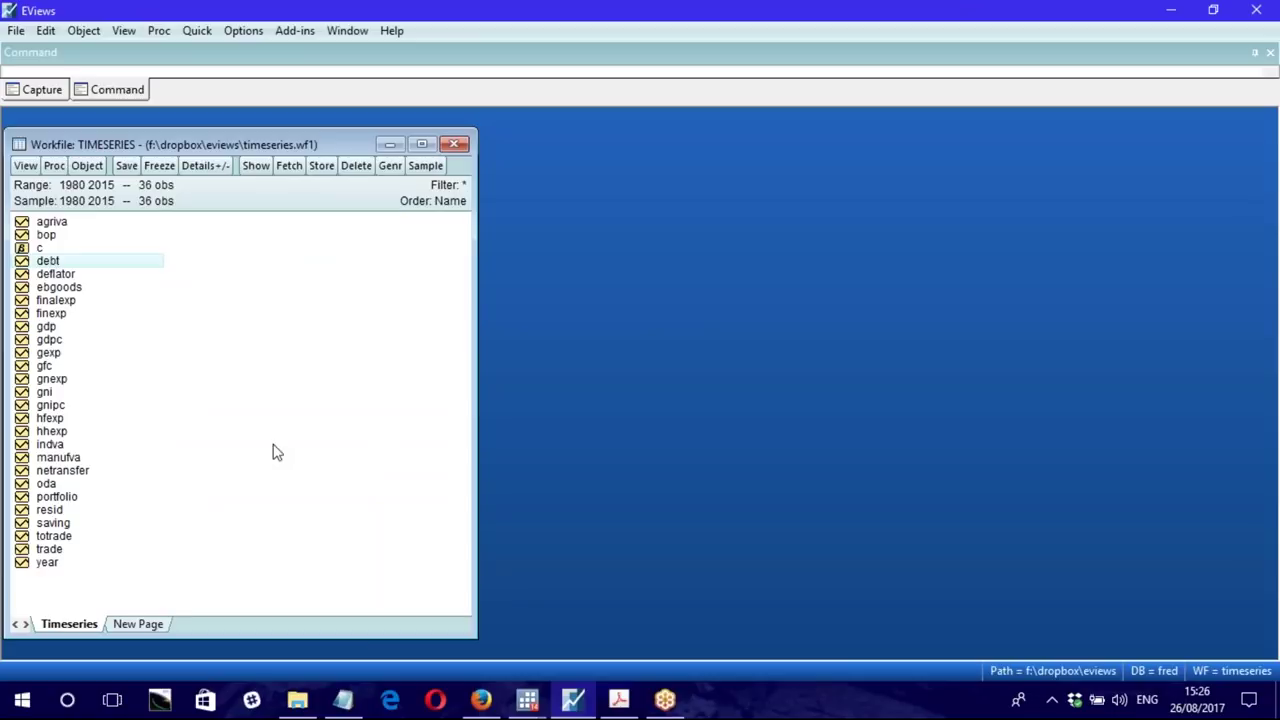
Step: Open the gdp, trade, debt and gfc series together as a group, placed clear of the workfile list
{"action": "left_click", "coordinate": [50, 328]}
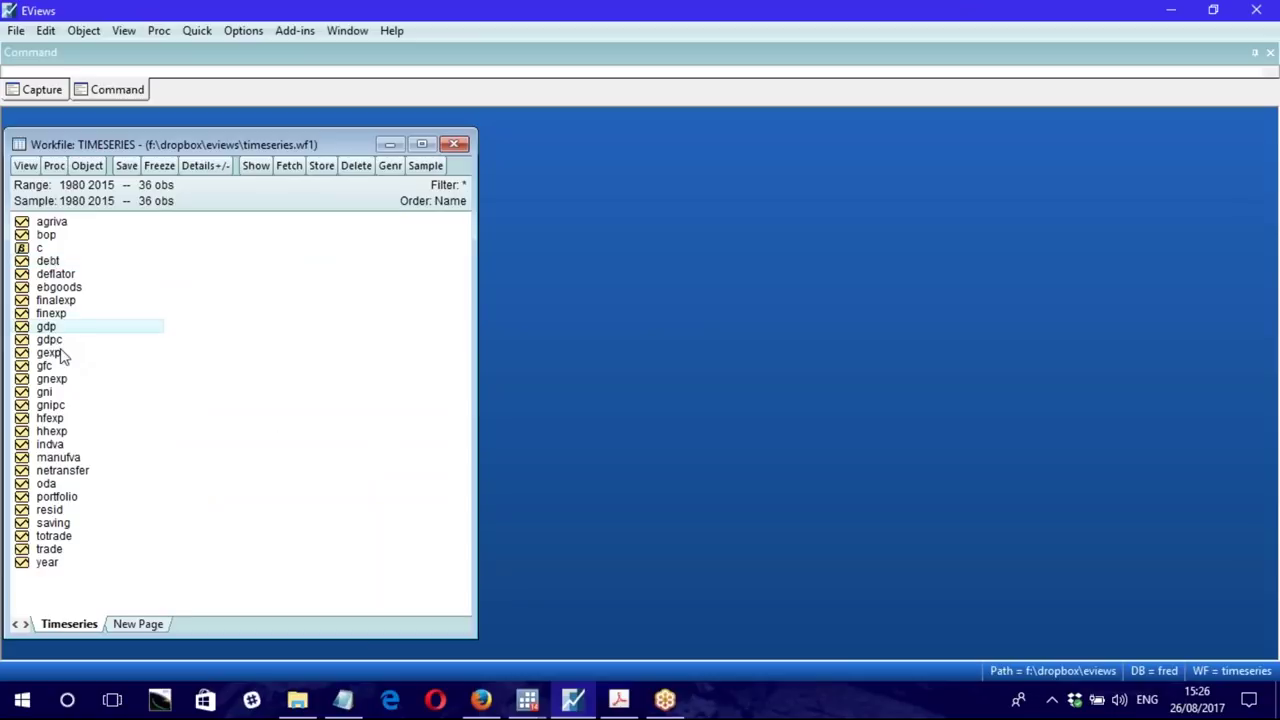
{"action": "left_click", "coordinate": [56, 549], "text": "ctrl"}
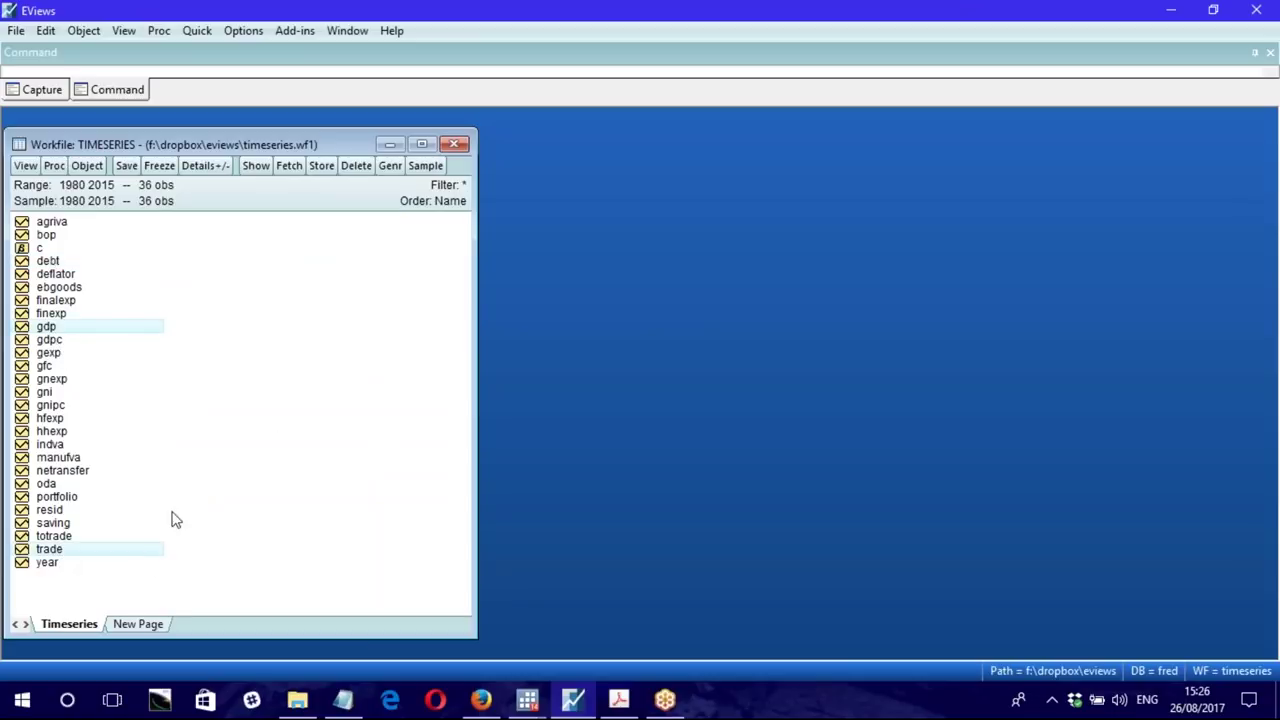
{"action": "left_click", "coordinate": [55, 263], "text": "ctrl"}
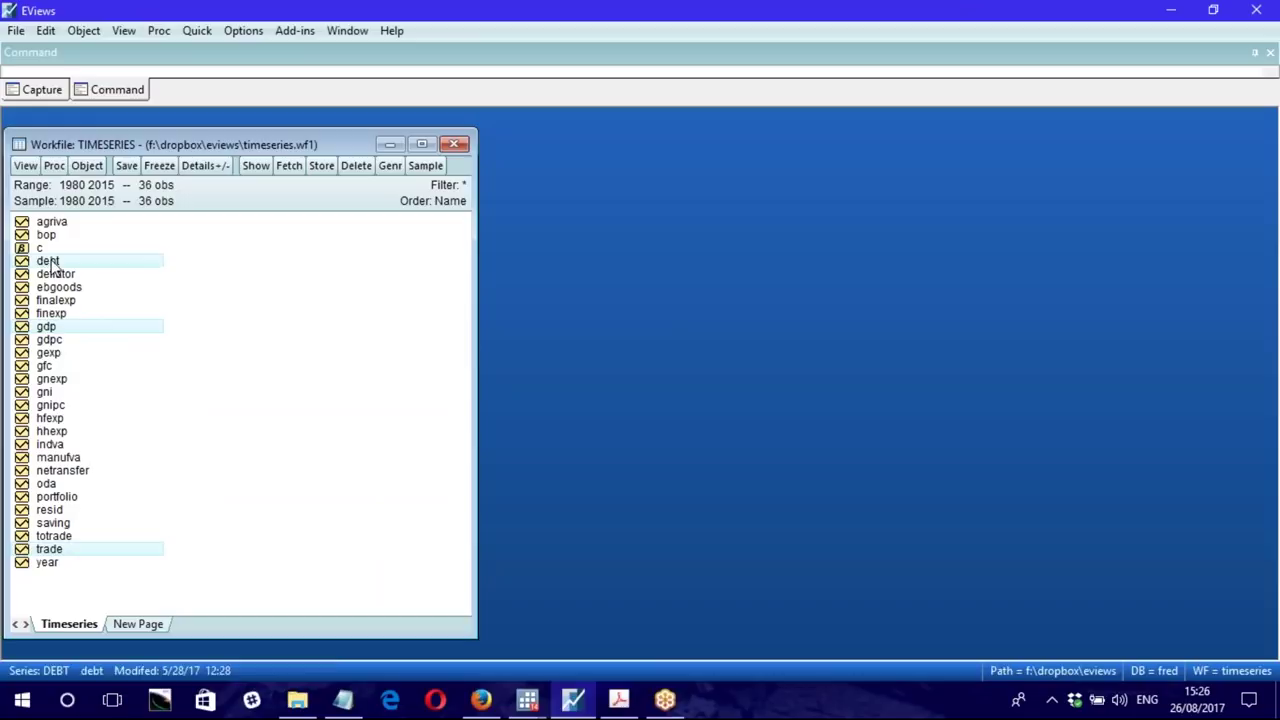
{"action": "left_click", "coordinate": [55, 367], "text": "ctrl"}
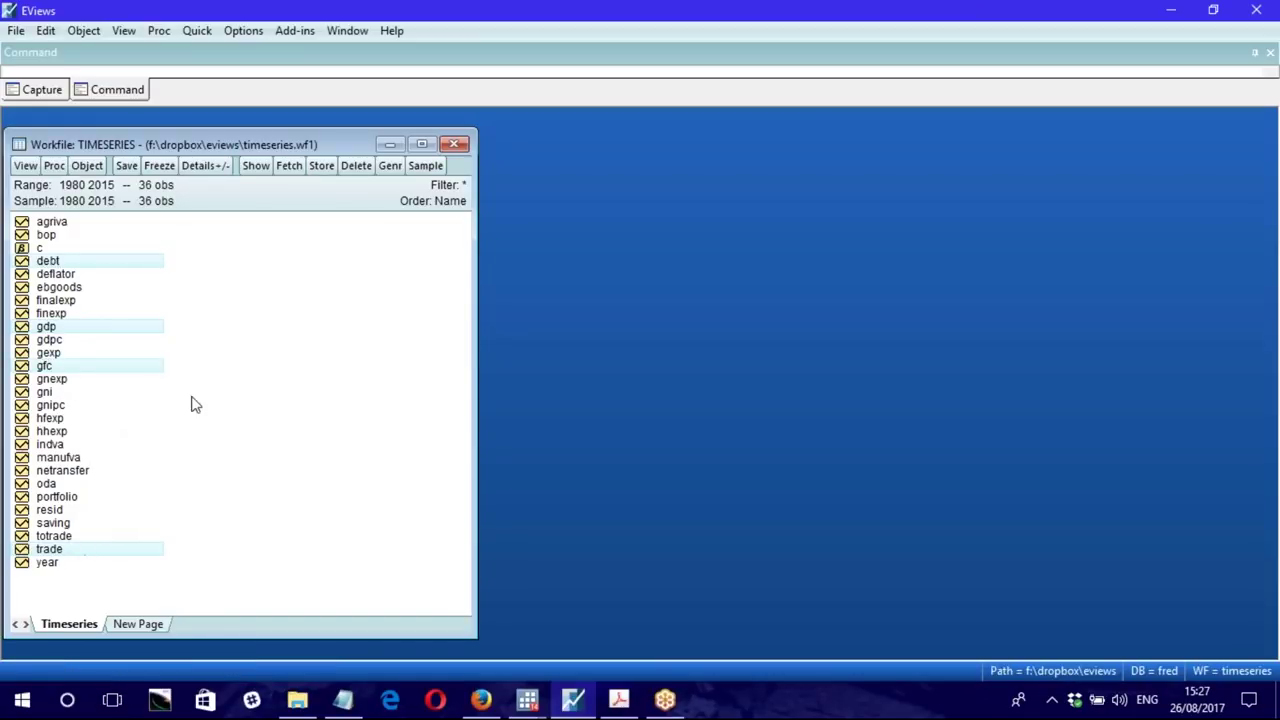
{"action": "right_click", "coordinate": [144, 264]}
{"action": "mouse_move", "coordinate": [308, 272]}
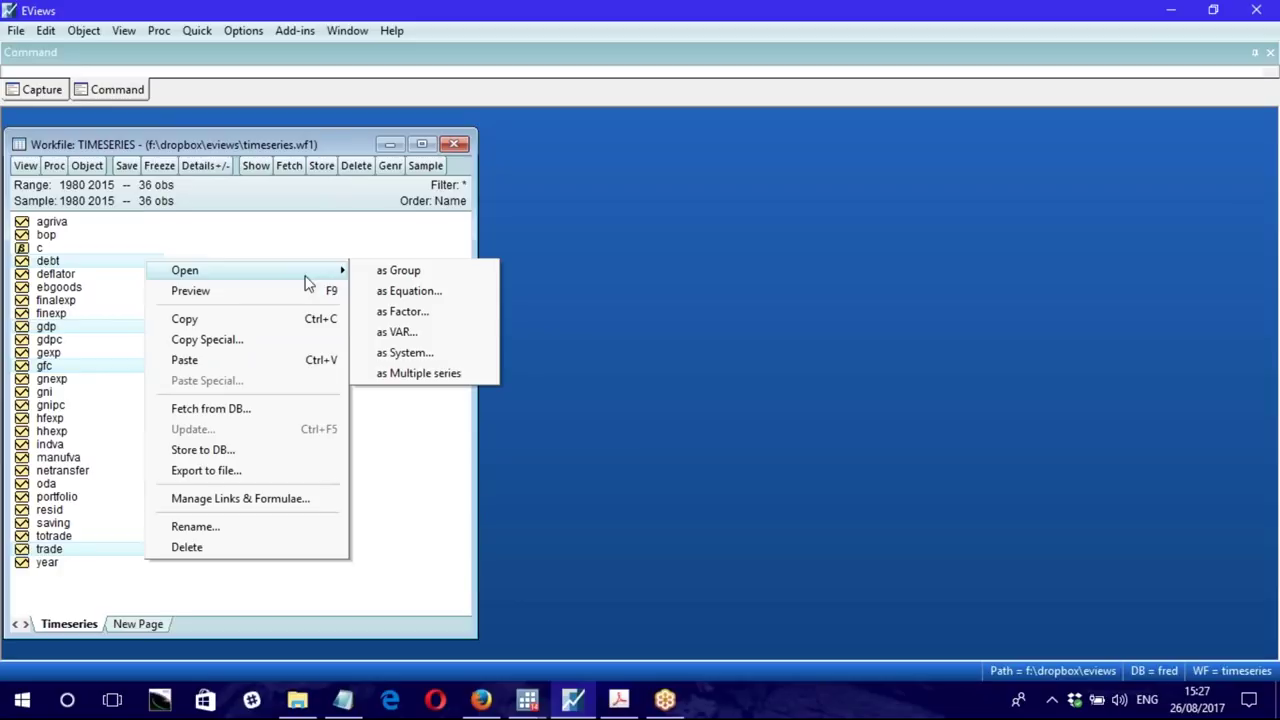
{"action": "left_click", "coordinate": [398, 270]}
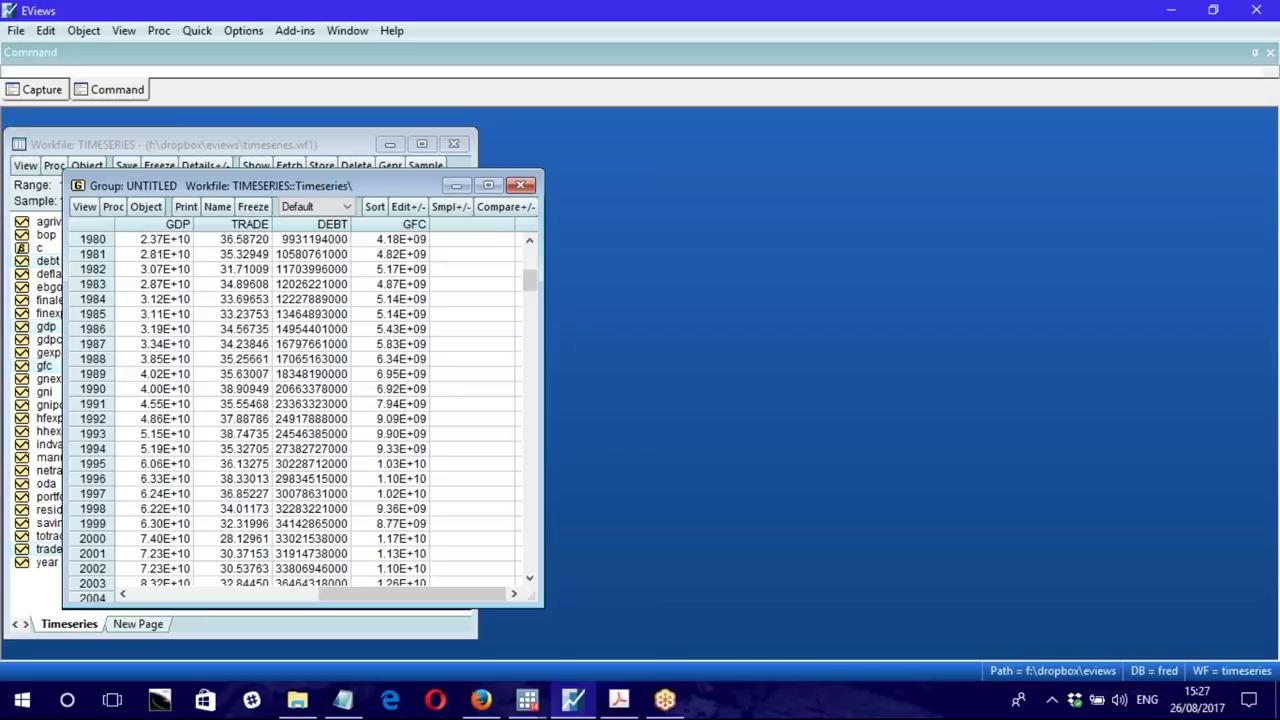
{"action": "left_click_drag", "start_coordinate": [362, 152], "coordinate": [770, 160]}
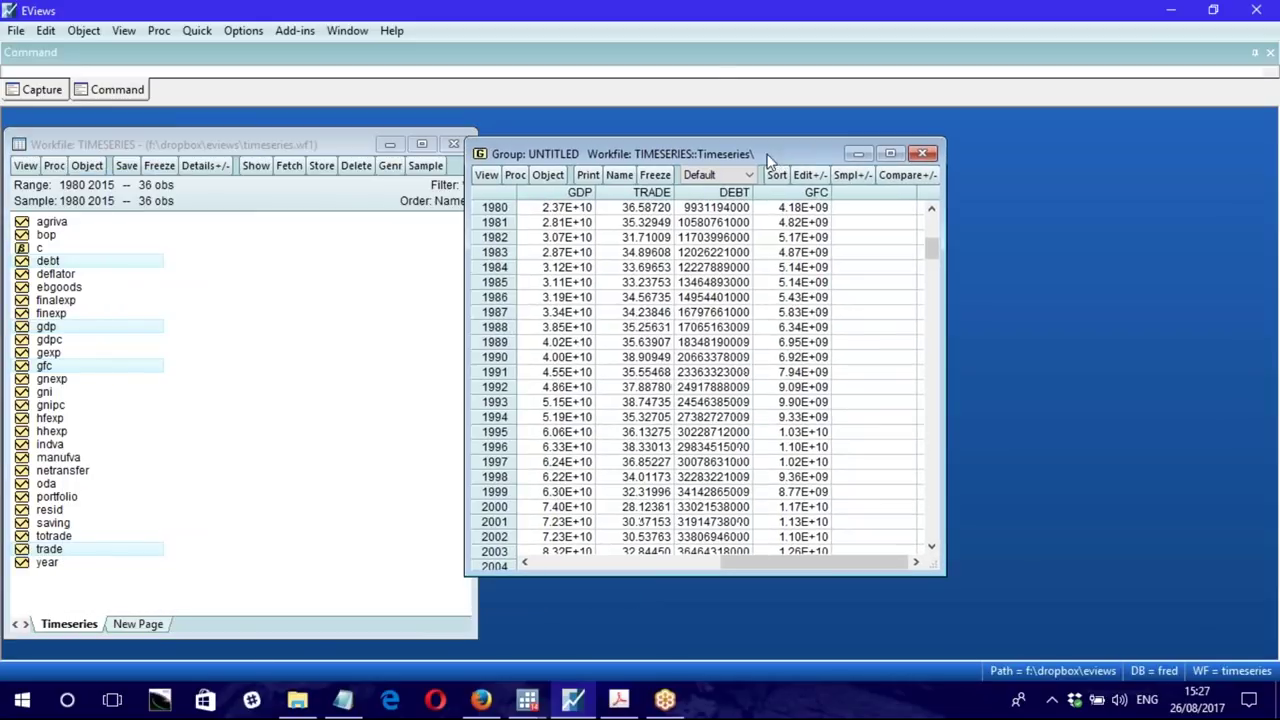
Step: Plot the group's raw data as Line & Symbol graphs, with multiple graphs for the series
{"action": "left_click", "coordinate": [486, 176]}
{"action": "left_click", "coordinate": [530, 258]}
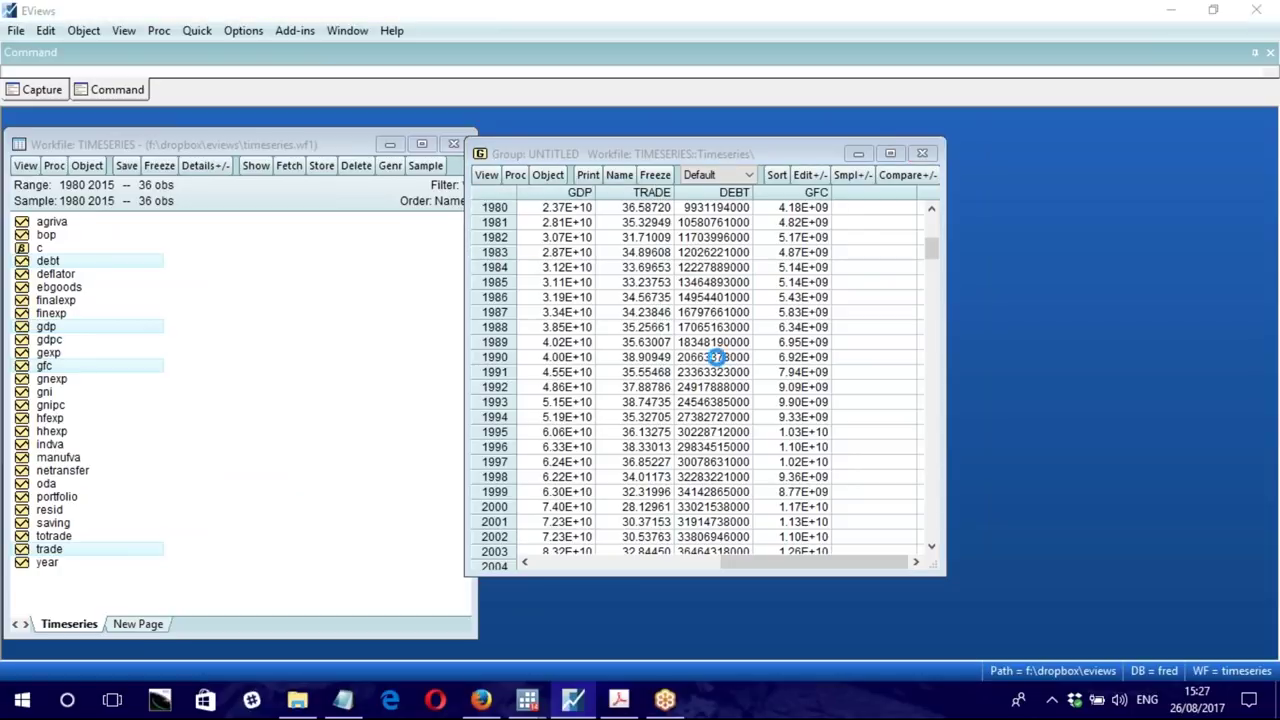
{"action": "left_click", "coordinate": [829, 308]}
{"action": "left_click", "coordinate": [840, 349]}
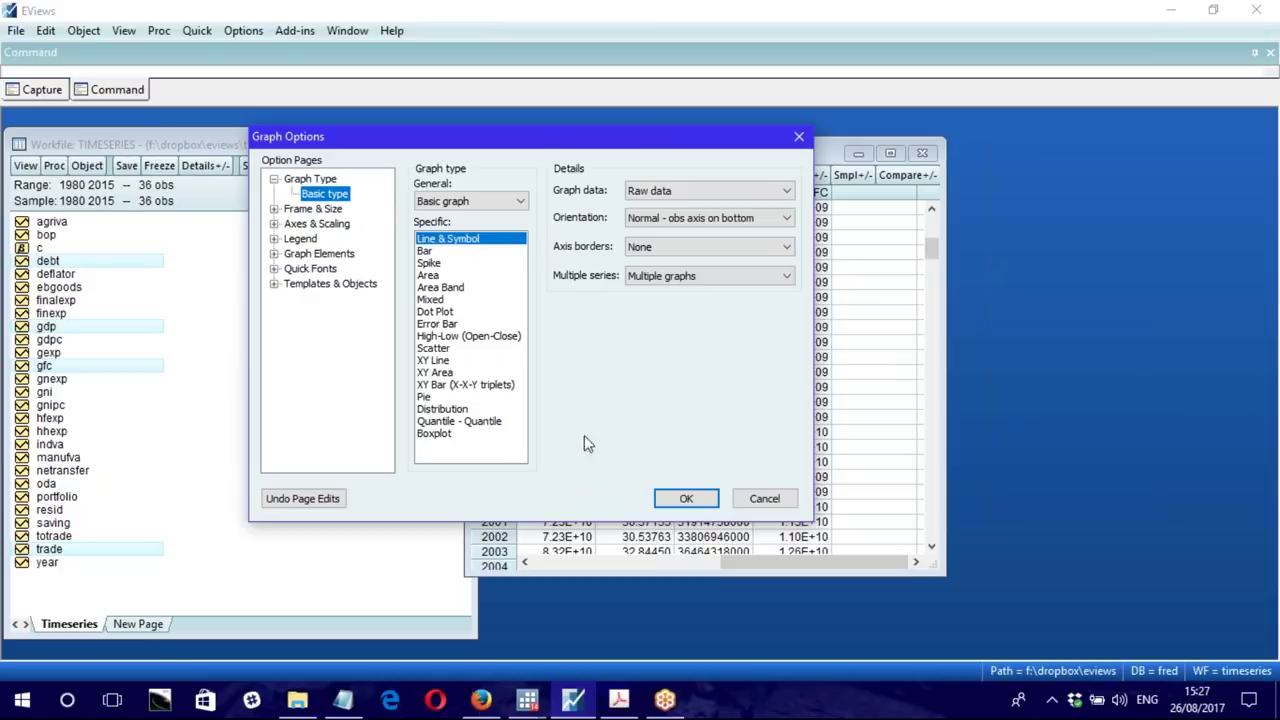
{"action": "left_click", "coordinate": [686, 498]}
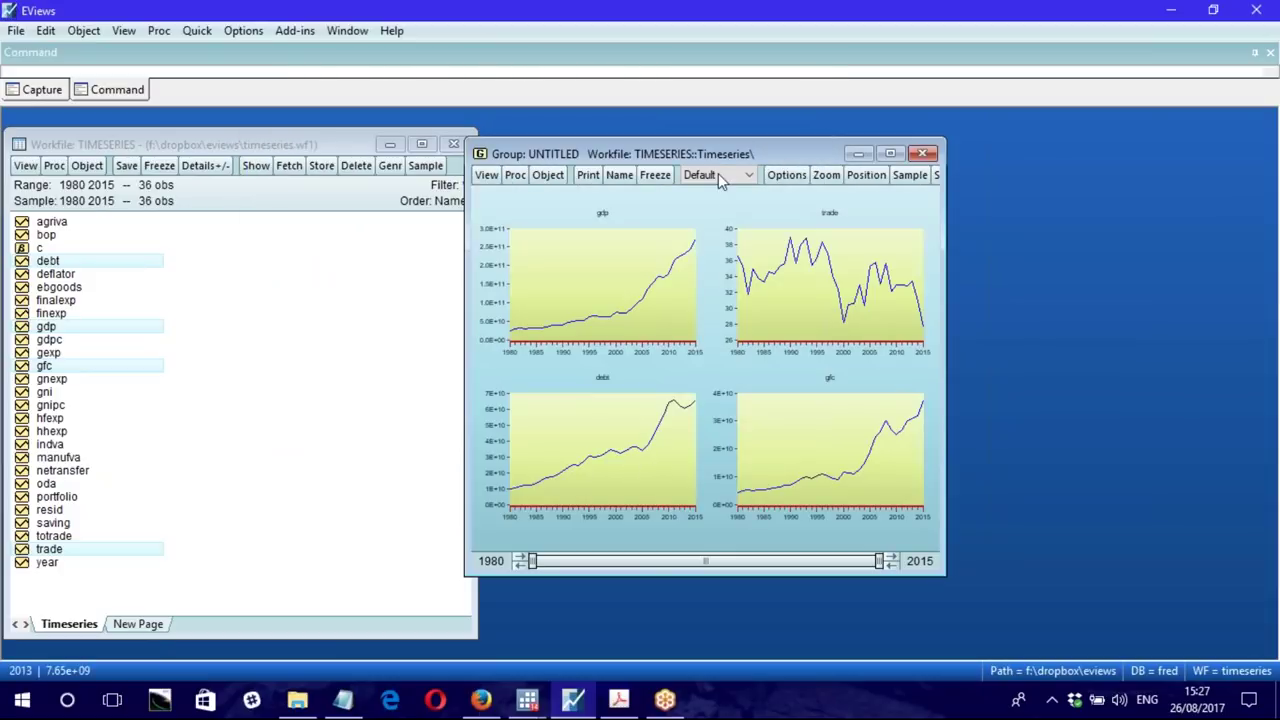
Step: Reposition and enlarge the graph window to examine the trends in the gdp, trade, debt and gfc plots
{"action": "left_click_drag", "start_coordinate": [720, 153], "coordinate": [516, 152]}
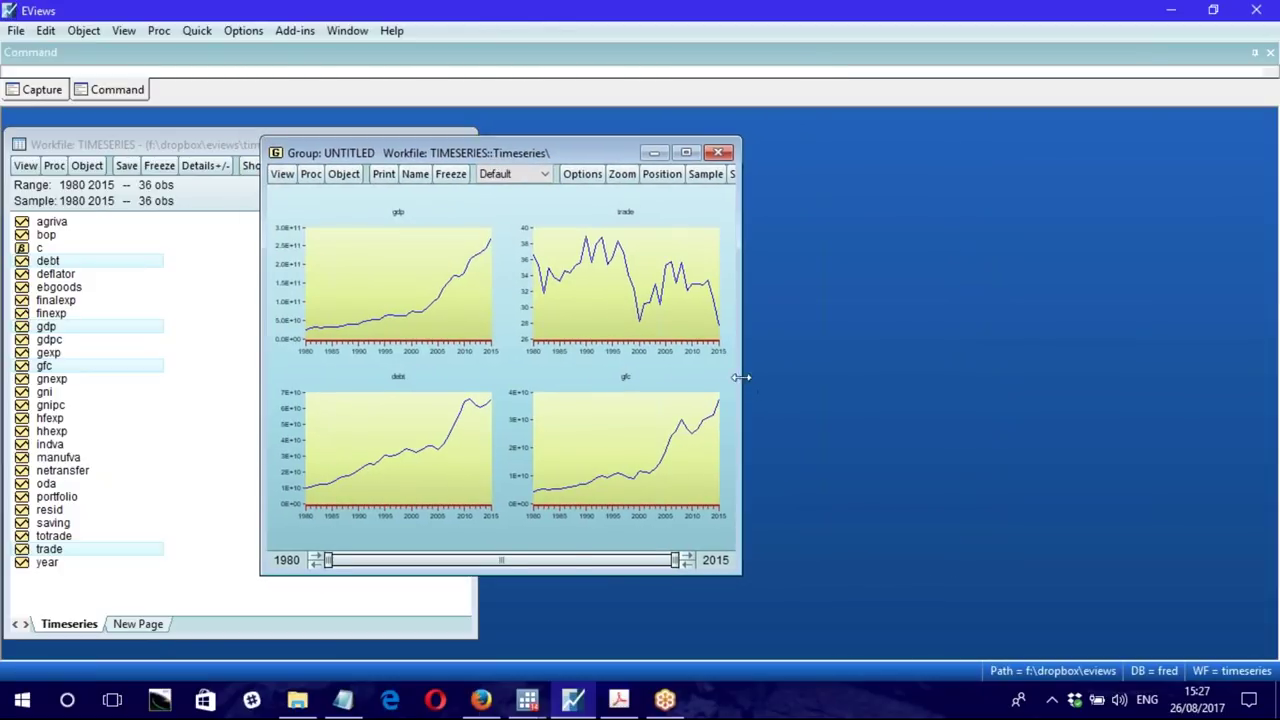
{"action": "left_click_drag", "start_coordinate": [739, 378], "coordinate": [988, 378]}
{"action": "left_click_drag", "start_coordinate": [682, 140], "coordinate": [682, 112]}
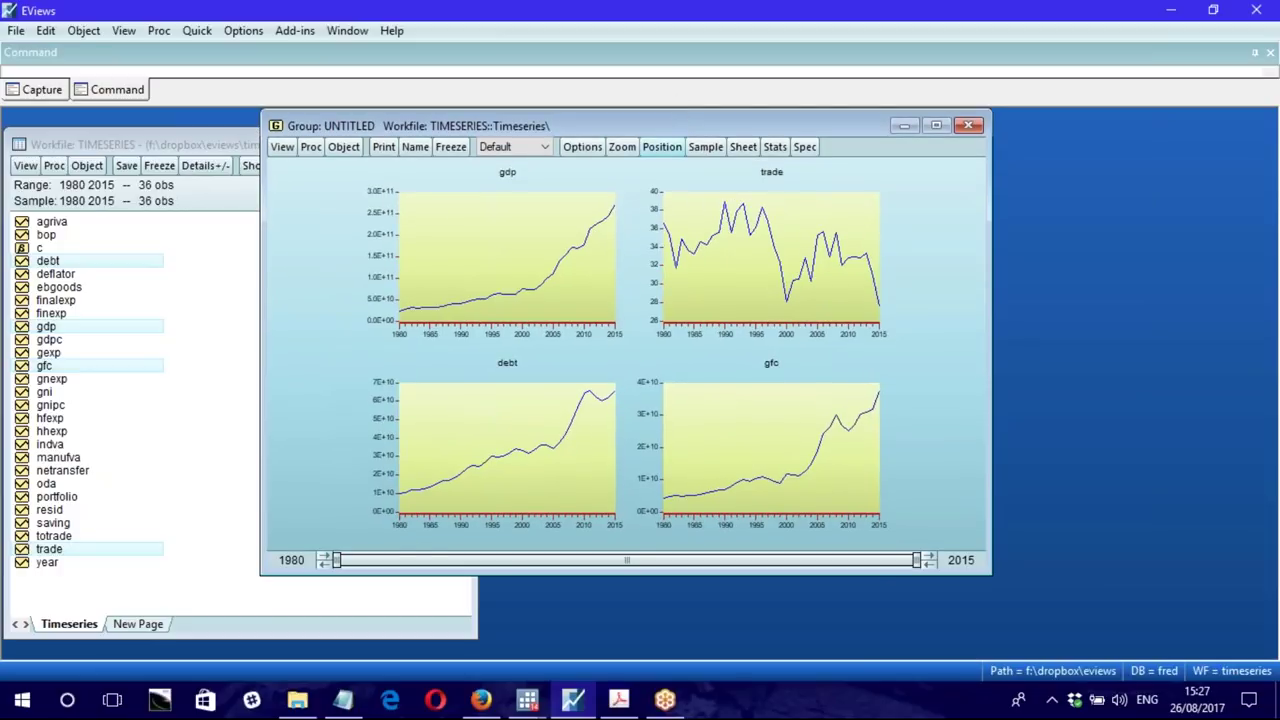
{"action": "left_click_drag", "start_coordinate": [671, 576], "coordinate": [670, 654]}
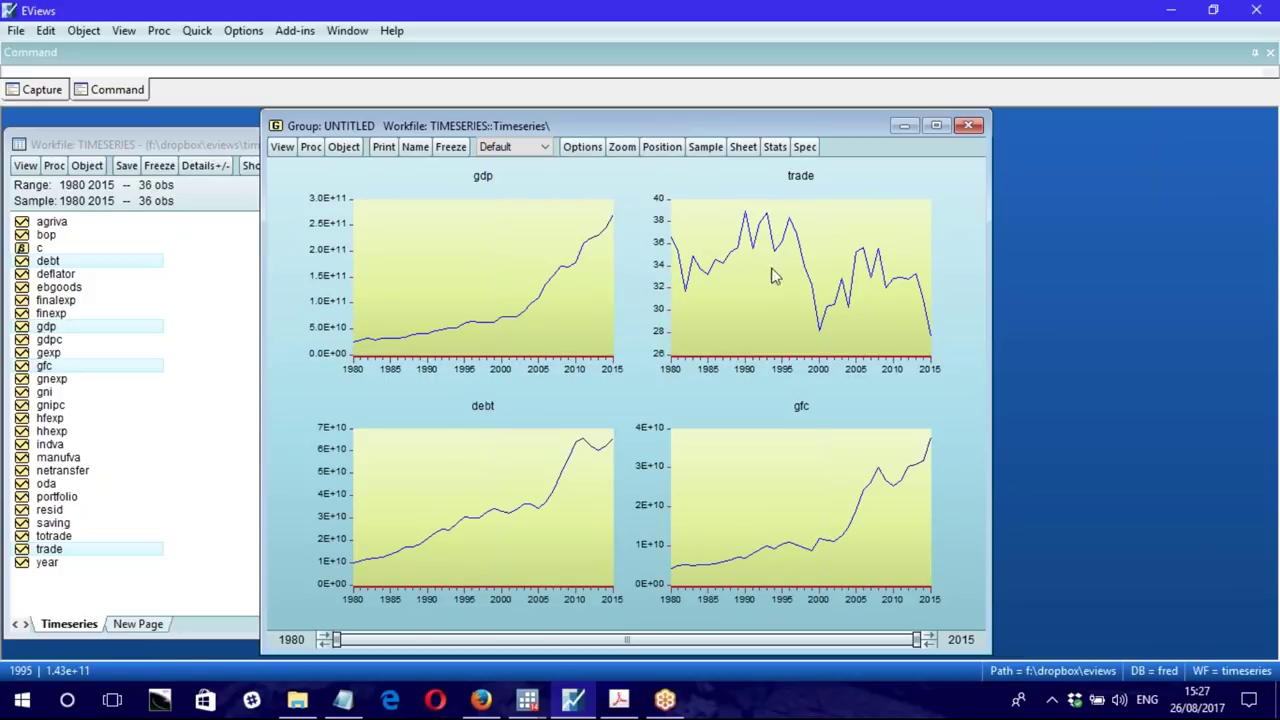
{"action": "mouse_move", "coordinate": [728, 266]}
{"action": "mouse_move", "coordinate": [517, 321]}
Step: Close and delete the untitled group, and open the debt series alone beside the workfile
{"action": "left_click", "coordinate": [968, 126]}
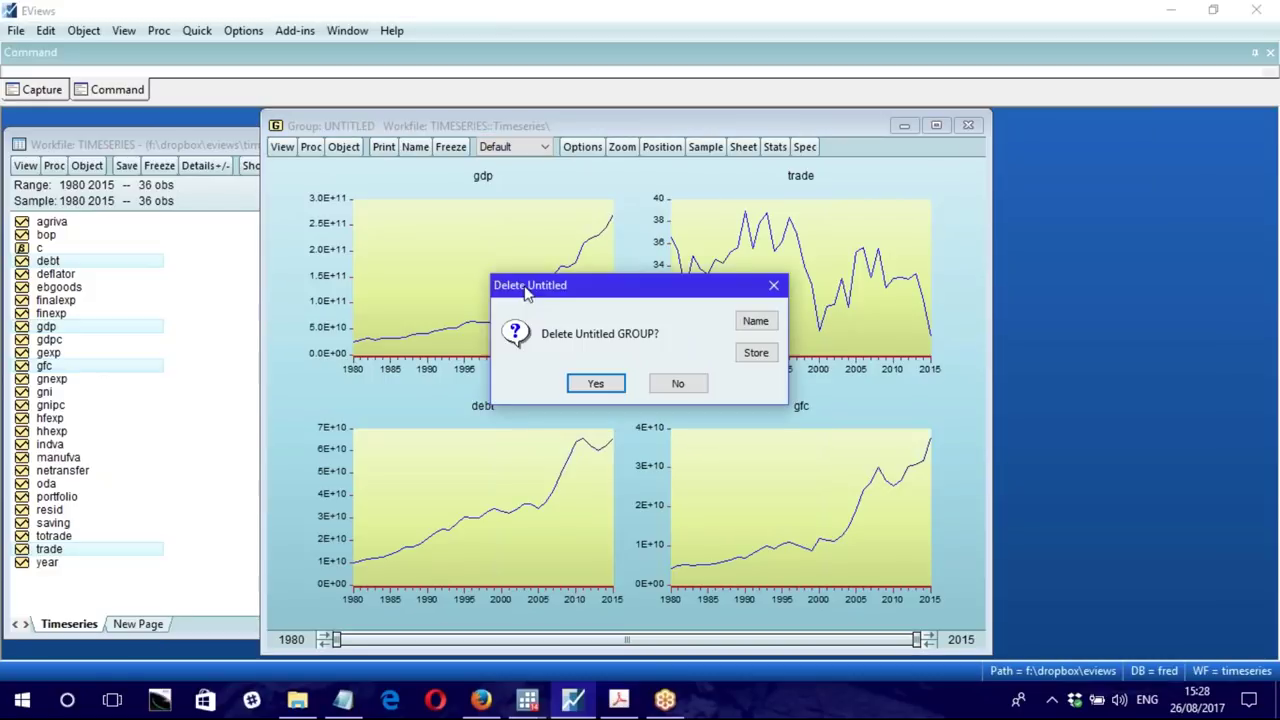
{"action": "left_click", "coordinate": [597, 385]}
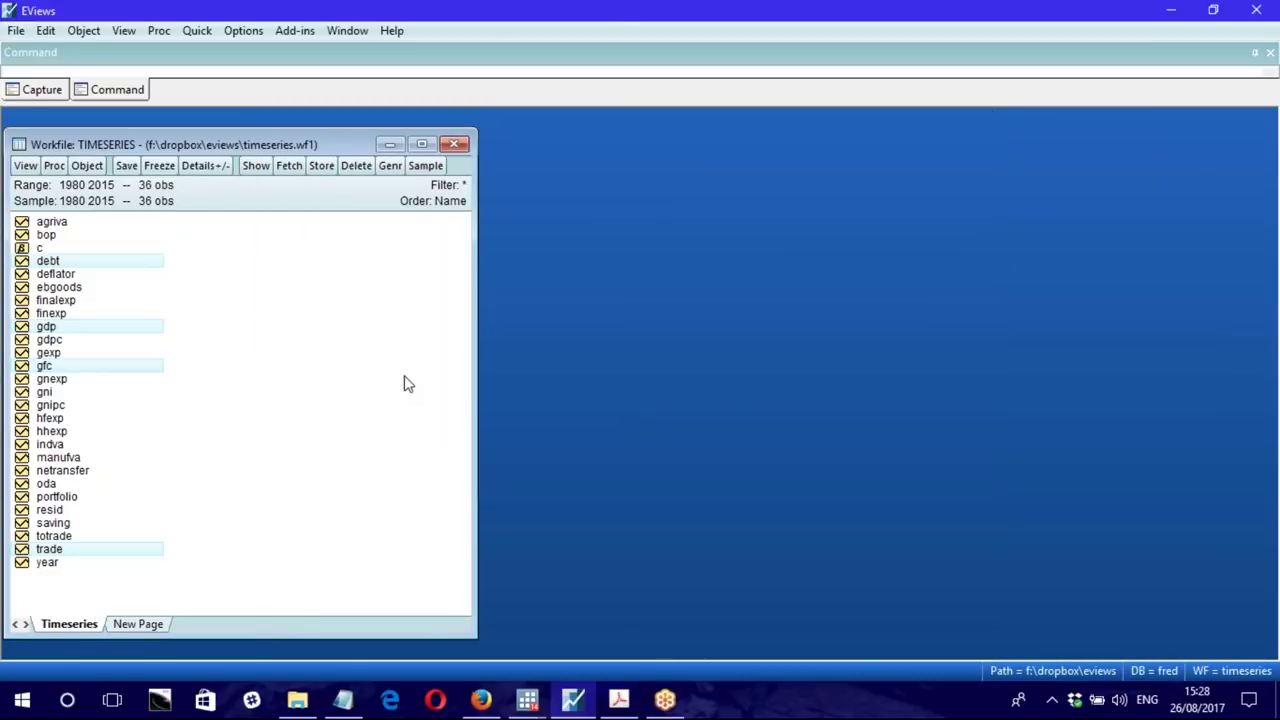
{"action": "left_click", "coordinate": [352, 316]}
{"action": "right_click", "coordinate": [84, 260]}
{"action": "left_click", "coordinate": [212, 274]}
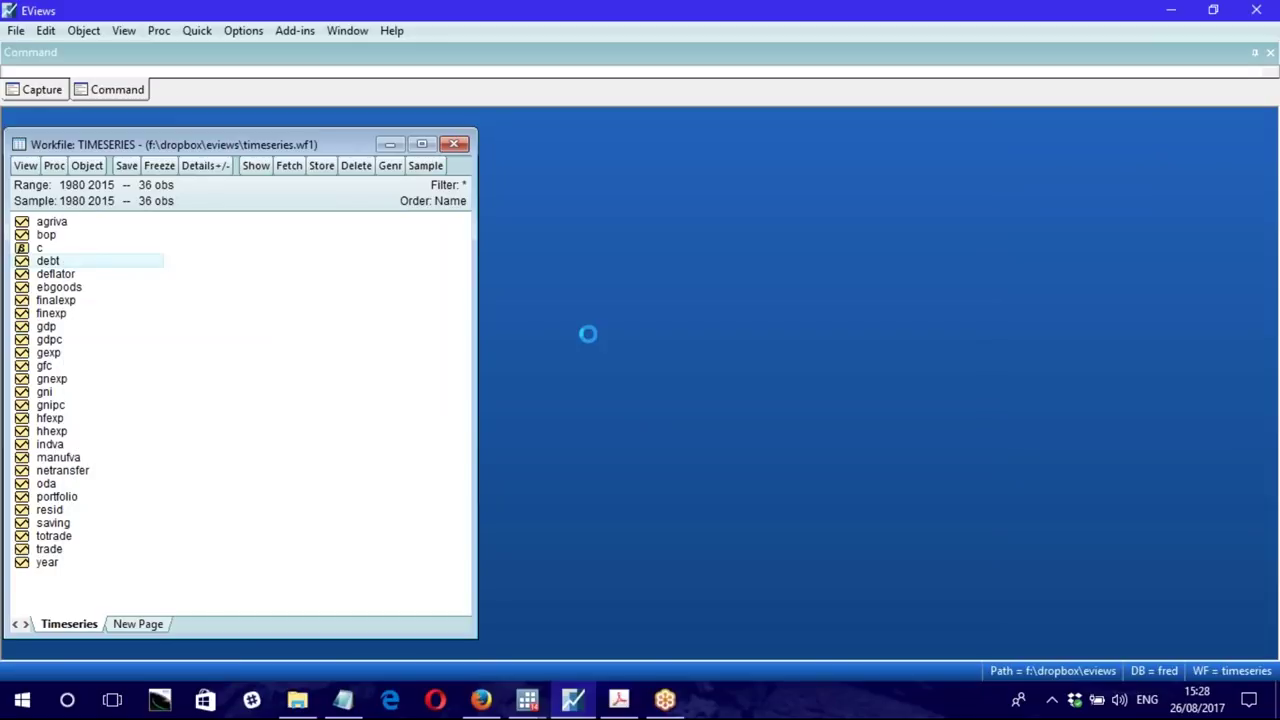
{"action": "left_click_drag", "start_coordinate": [489, 200], "coordinate": [932, 150]}
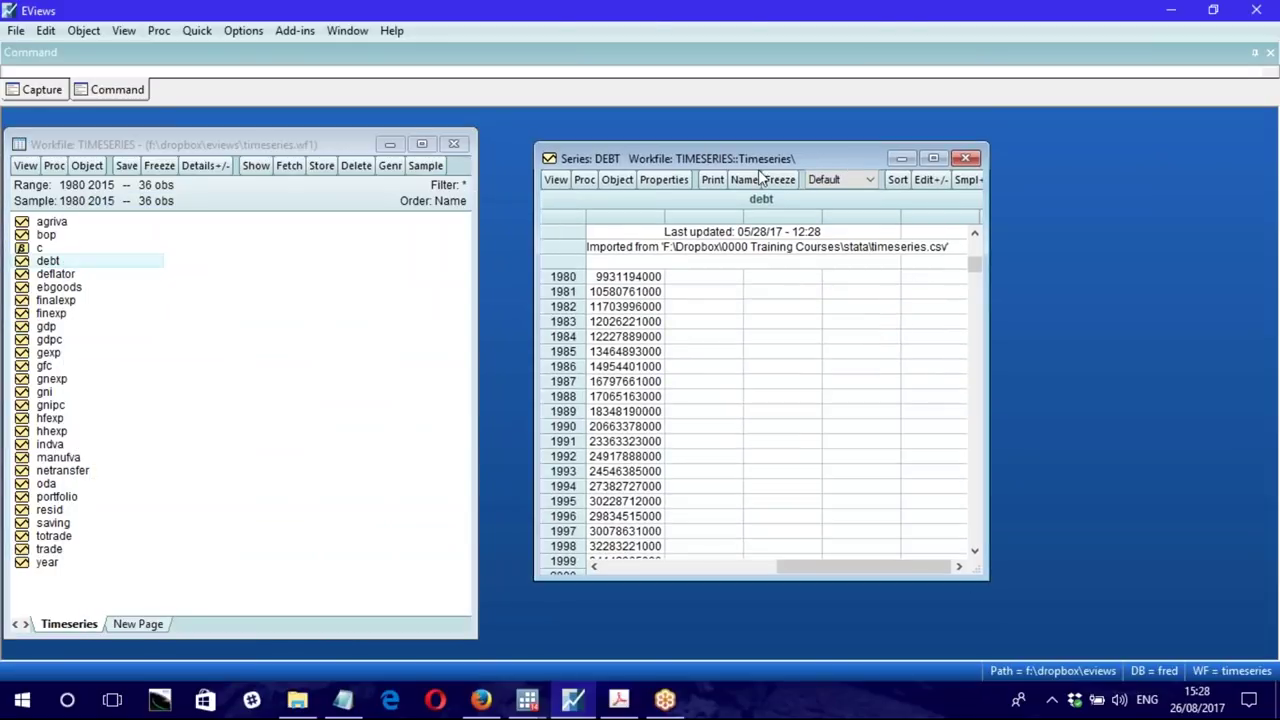
Step: Run an Augmented Dickey-Fuller unit root test on the debt series in level, including an intercept
{"action": "left_click", "coordinate": [557, 180]}
{"action": "left_click", "coordinate": [620, 339]}
{"action": "left_click", "coordinate": [650, 270]}
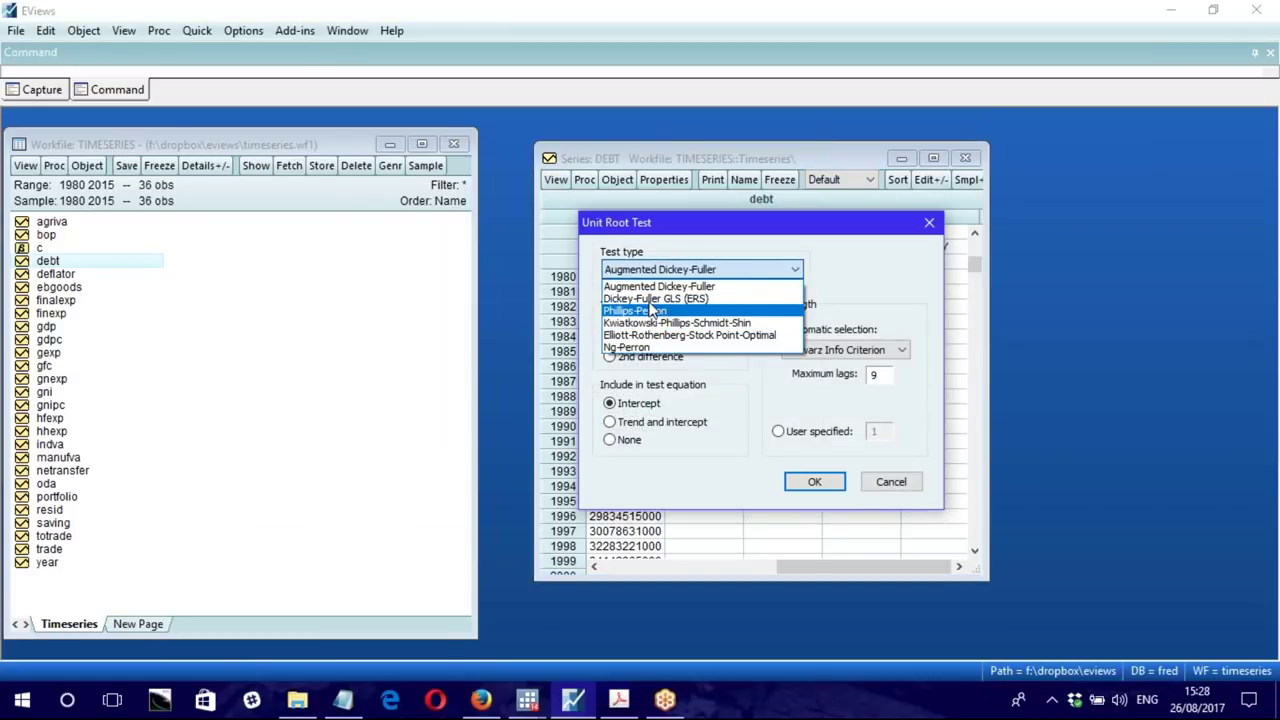
{"action": "left_click", "coordinate": [903, 286]}
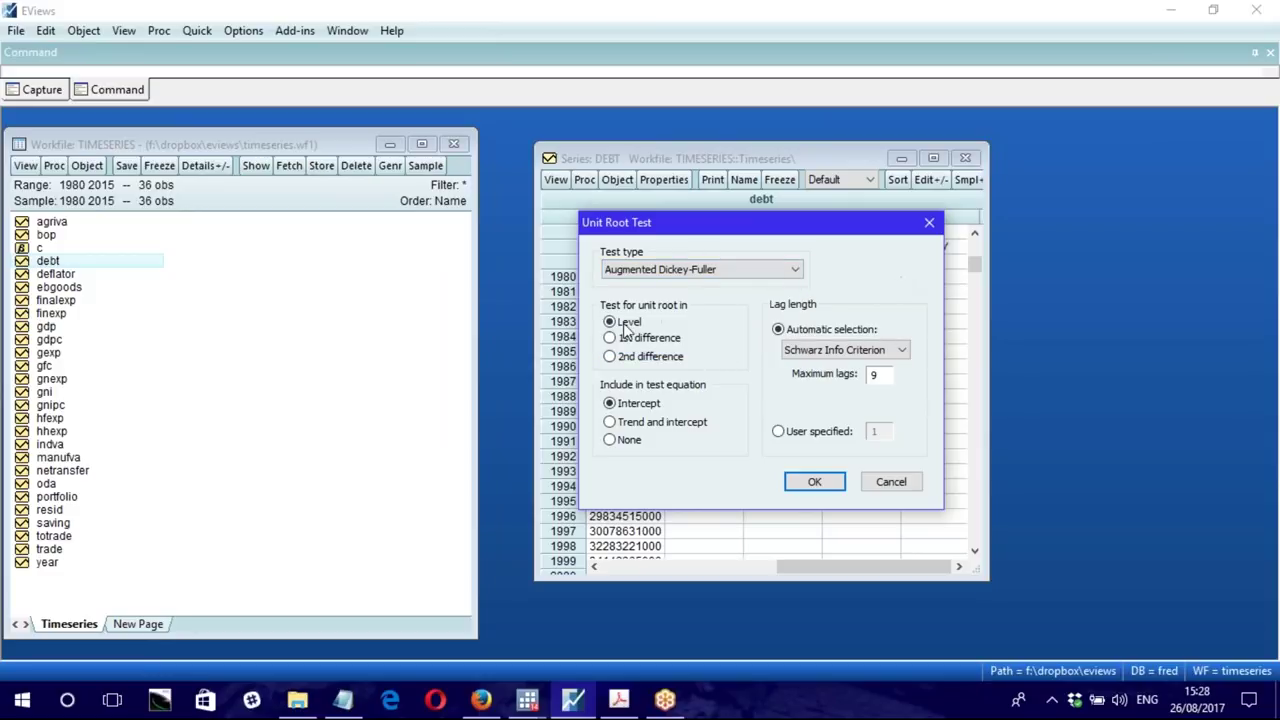
{"action": "left_click", "coordinate": [645, 423]}
{"action": "left_click", "coordinate": [641, 406]}
{"action": "left_click", "coordinate": [816, 484]}
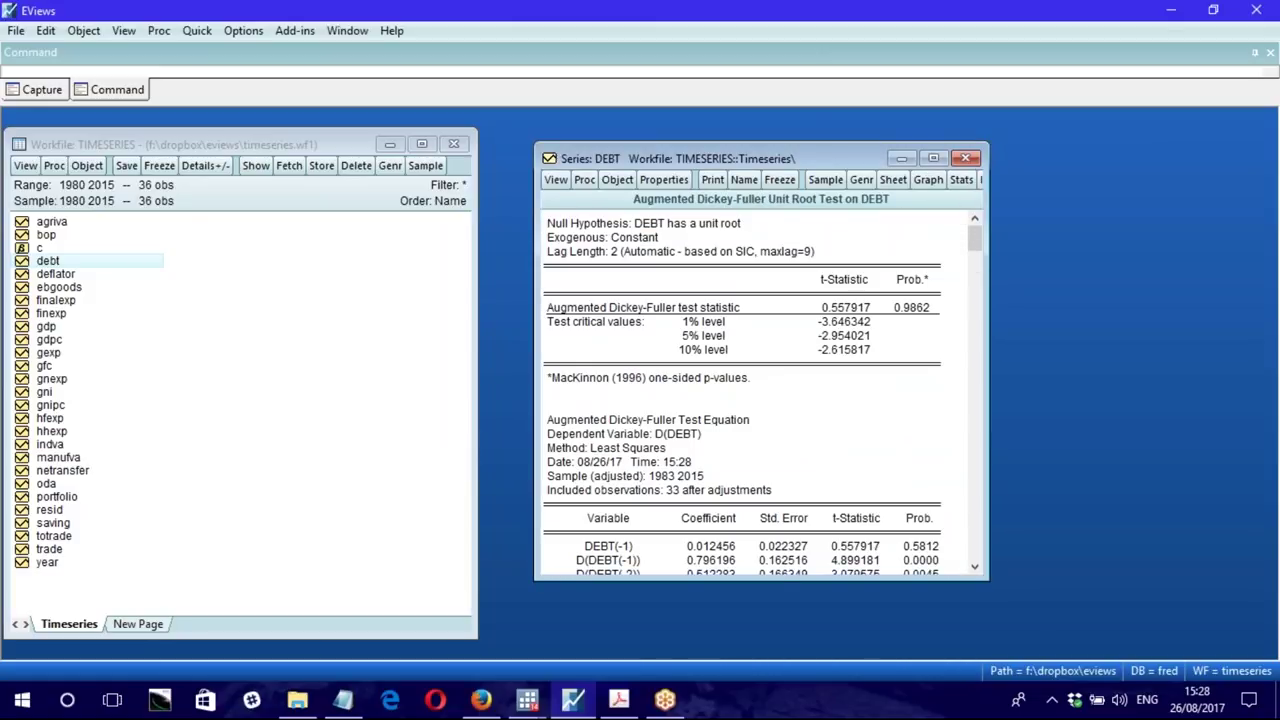
Step: Examine the level test's probability, t-statistic and critical values against the null hypothesis that debt has a unit root
{"action": "left_click", "coordinate": [911, 308]}
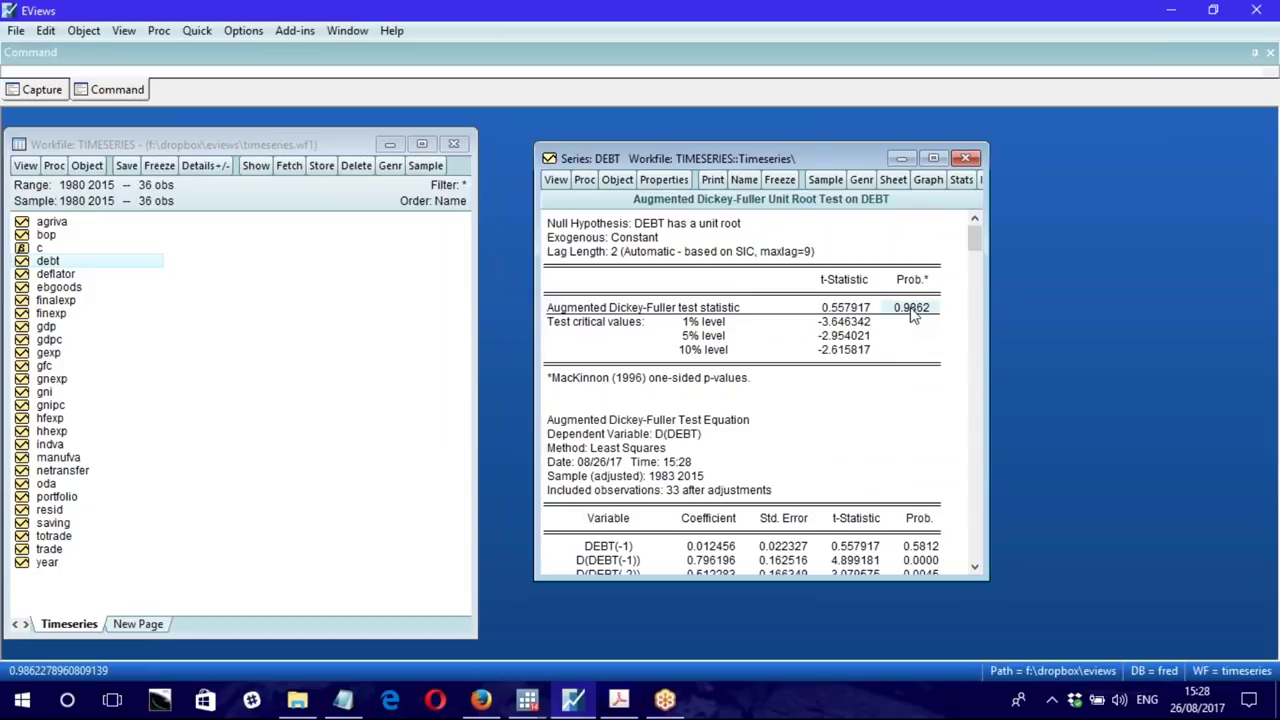
{"action": "left_click", "coordinate": [846, 311]}
{"action": "left_click", "coordinate": [846, 325]}
{"action": "left_click", "coordinate": [848, 337]}
{"action": "left_click", "coordinate": [848, 351]}
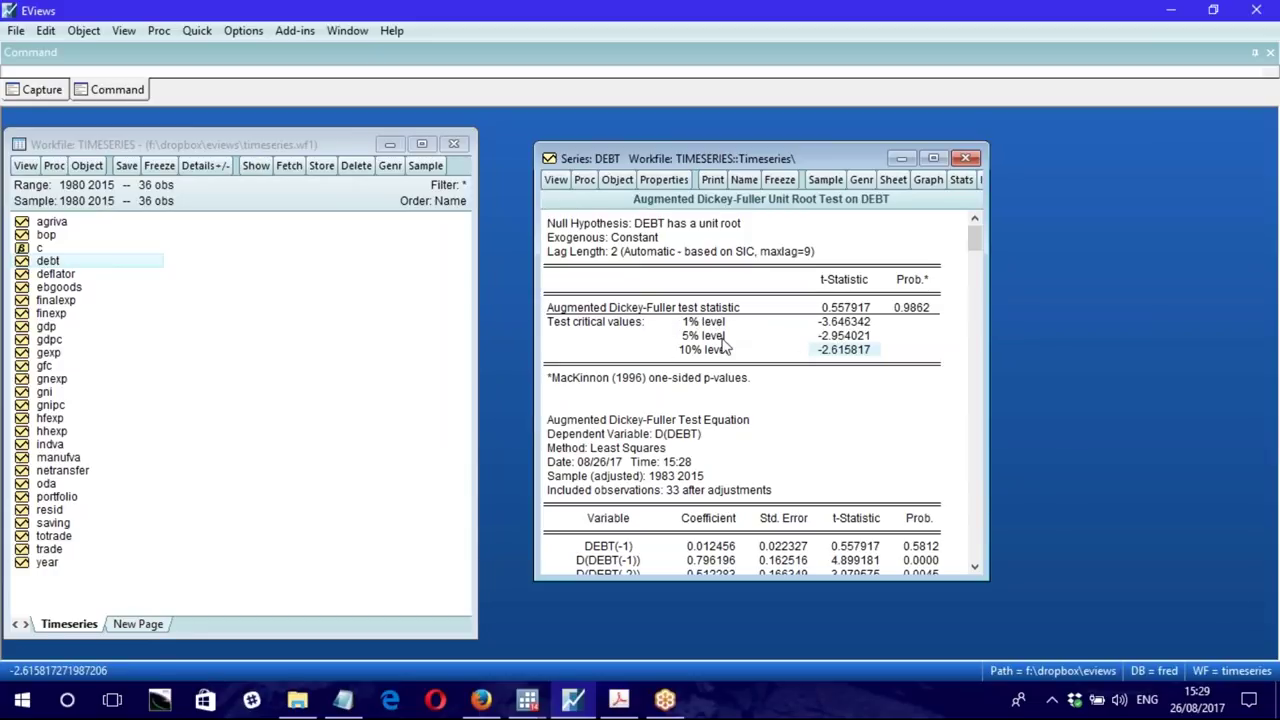
{"action": "left_click", "coordinate": [910, 308]}
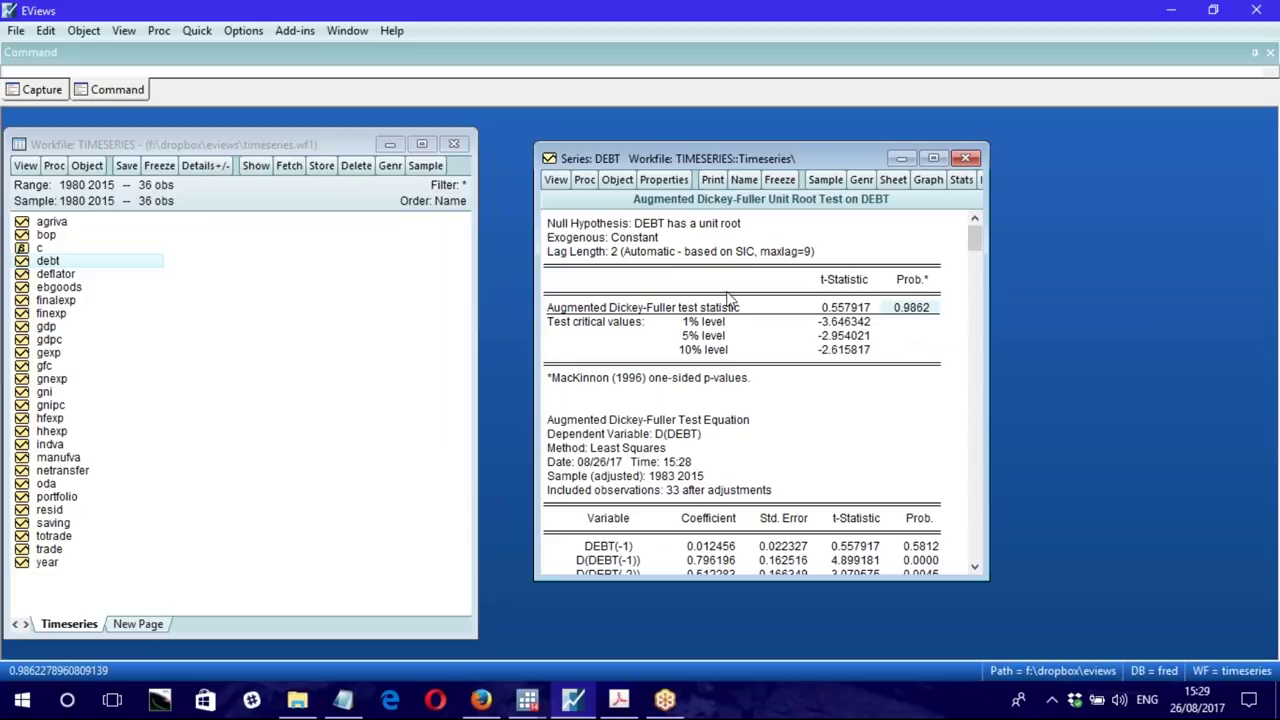
{"action": "left_click", "coordinate": [646, 228]}
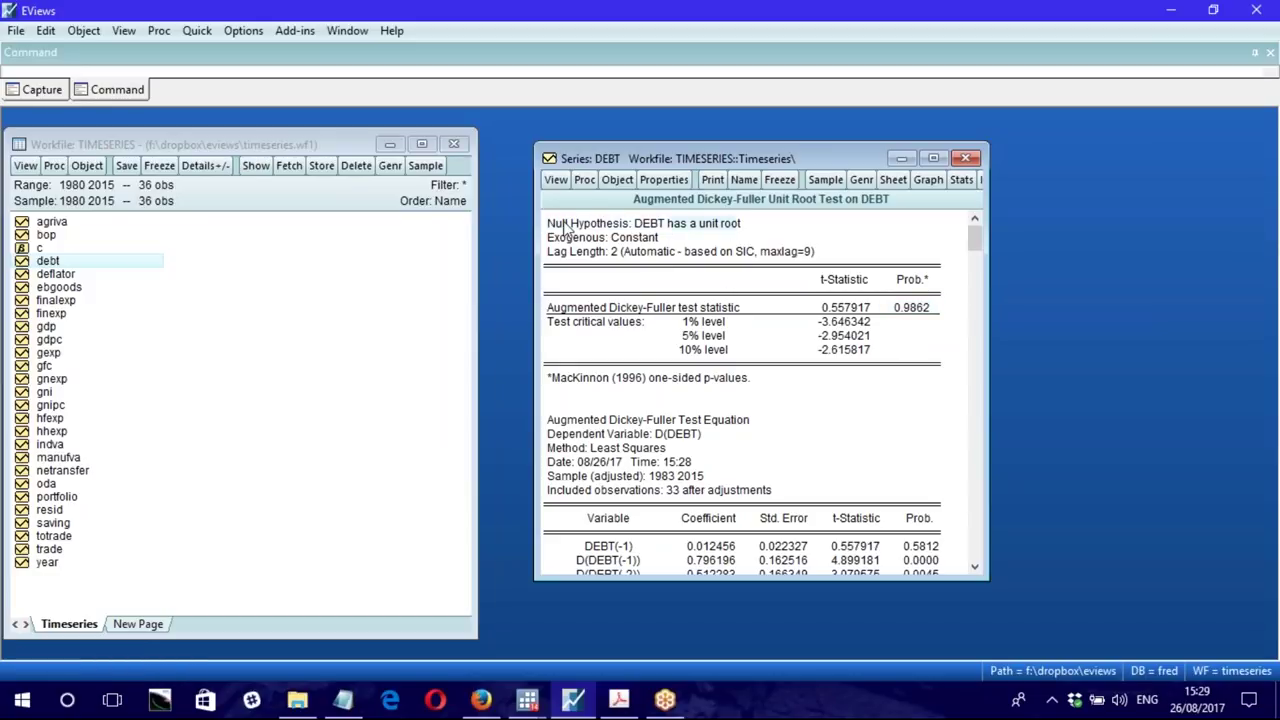
{"action": "left_click", "coordinate": [918, 310]}
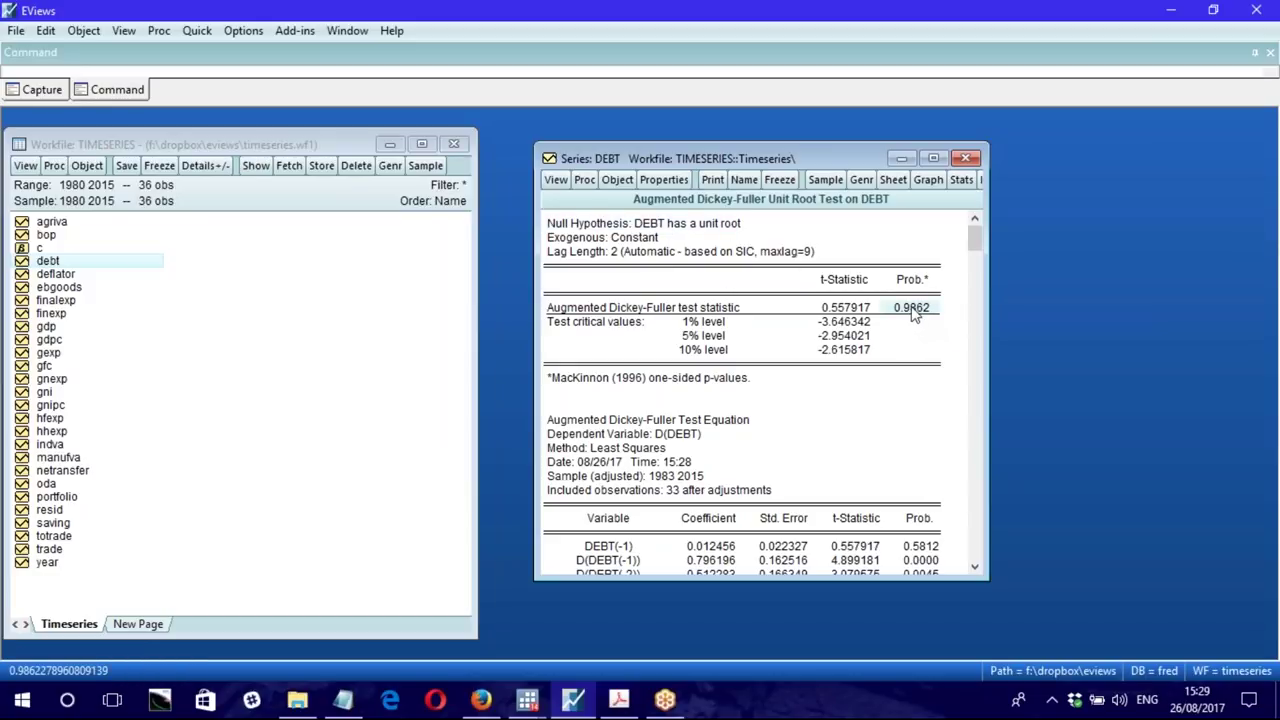
{"action": "left_click", "coordinate": [710, 225]}
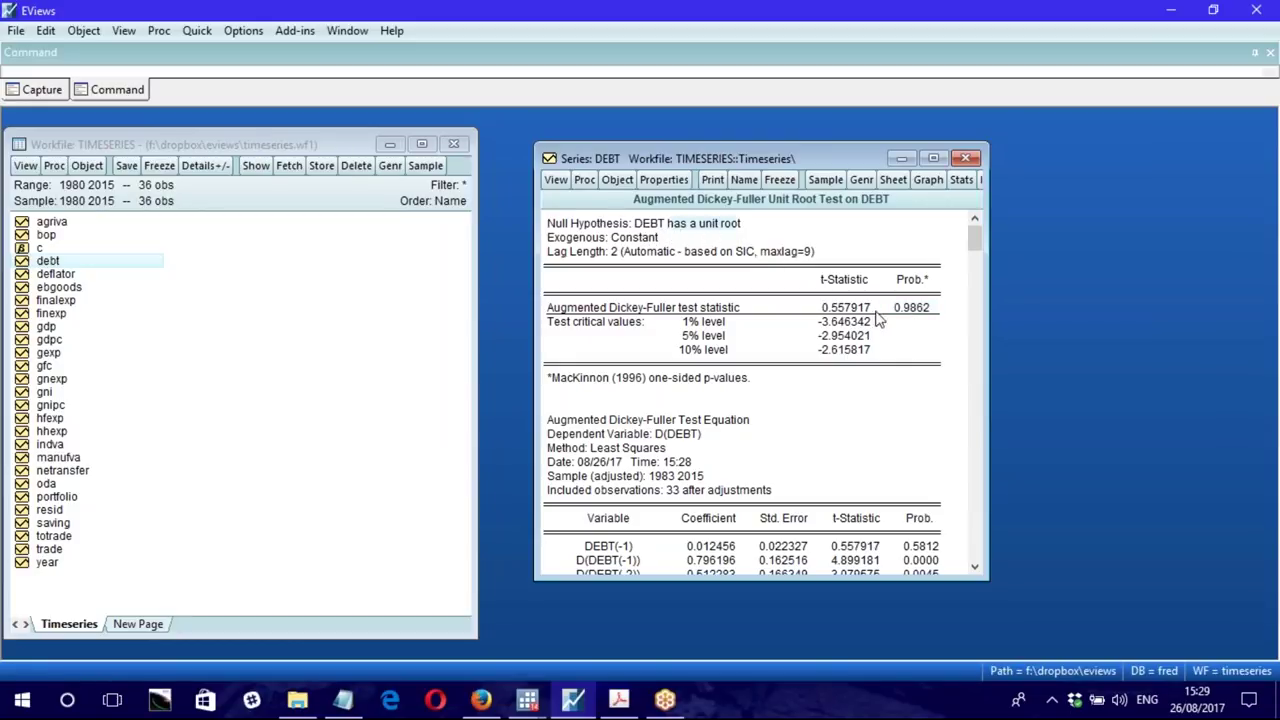
{"action": "left_click", "coordinate": [913, 314]}
{"action": "left_click", "coordinate": [697, 227]}
{"action": "left_click", "coordinate": [673, 229]}
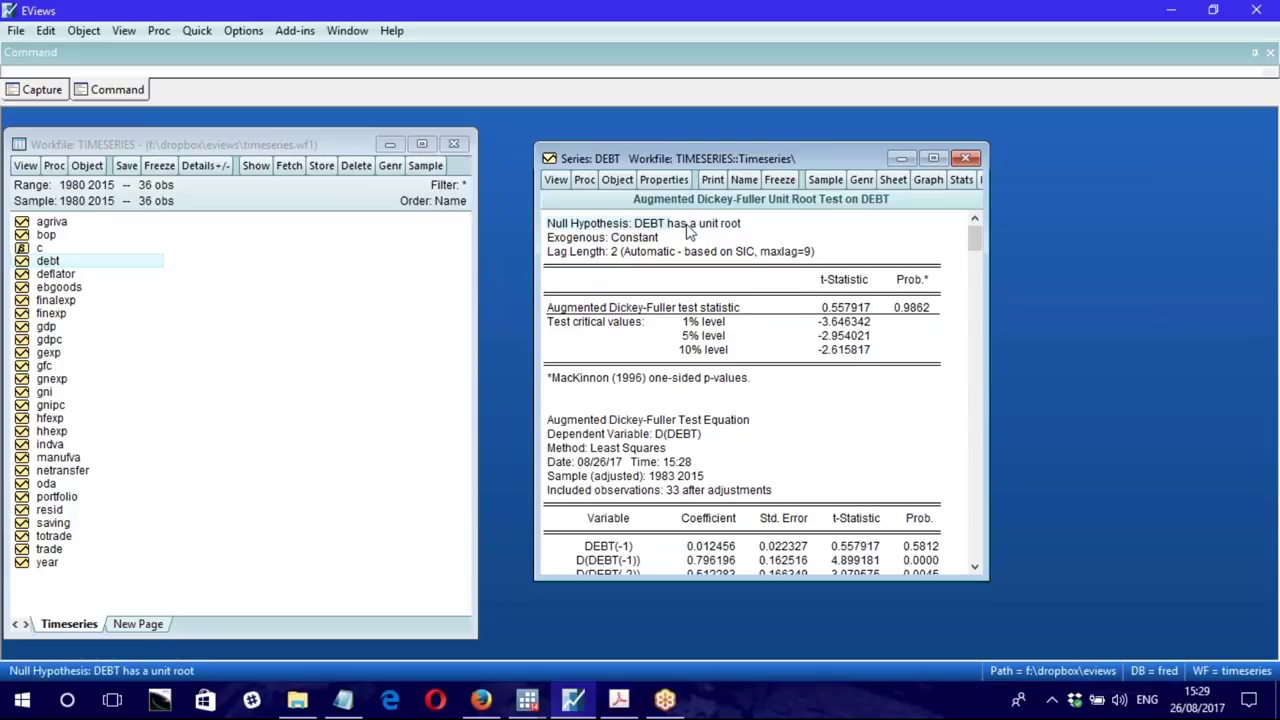
{"action": "left_click", "coordinate": [918, 310]}
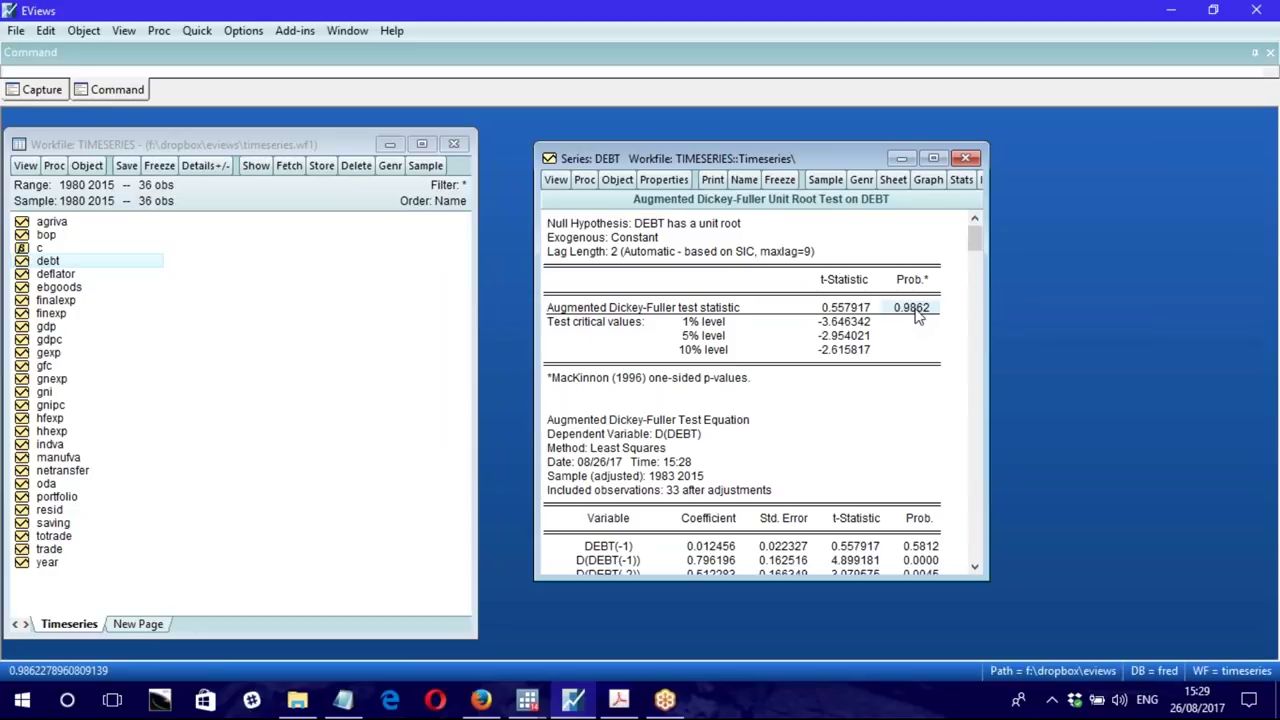
{"action": "left_click", "coordinate": [699, 225]}
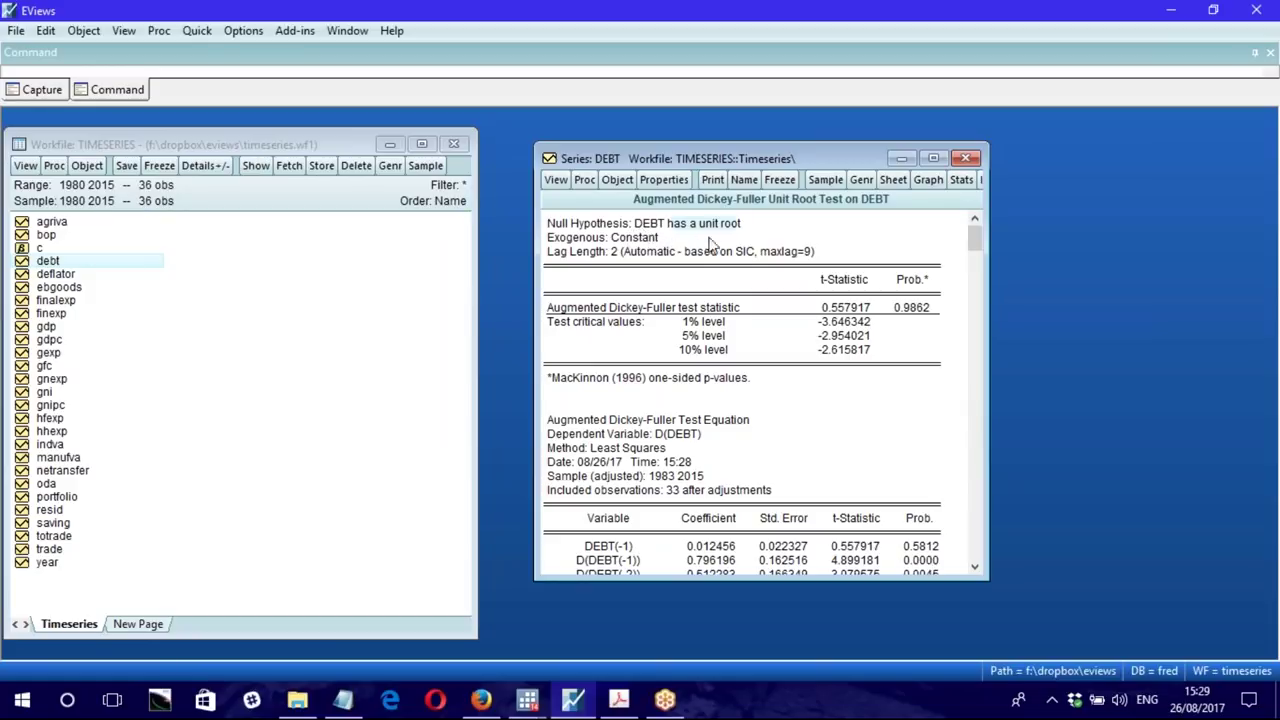
Step: Run the Augmented Dickey-Fuller test on the 1st difference of debt with an intercept, and check its probability
{"action": "left_click", "coordinate": [556, 180]}
{"action": "left_click", "coordinate": [628, 339]}
{"action": "left_click", "coordinate": [634, 339]}
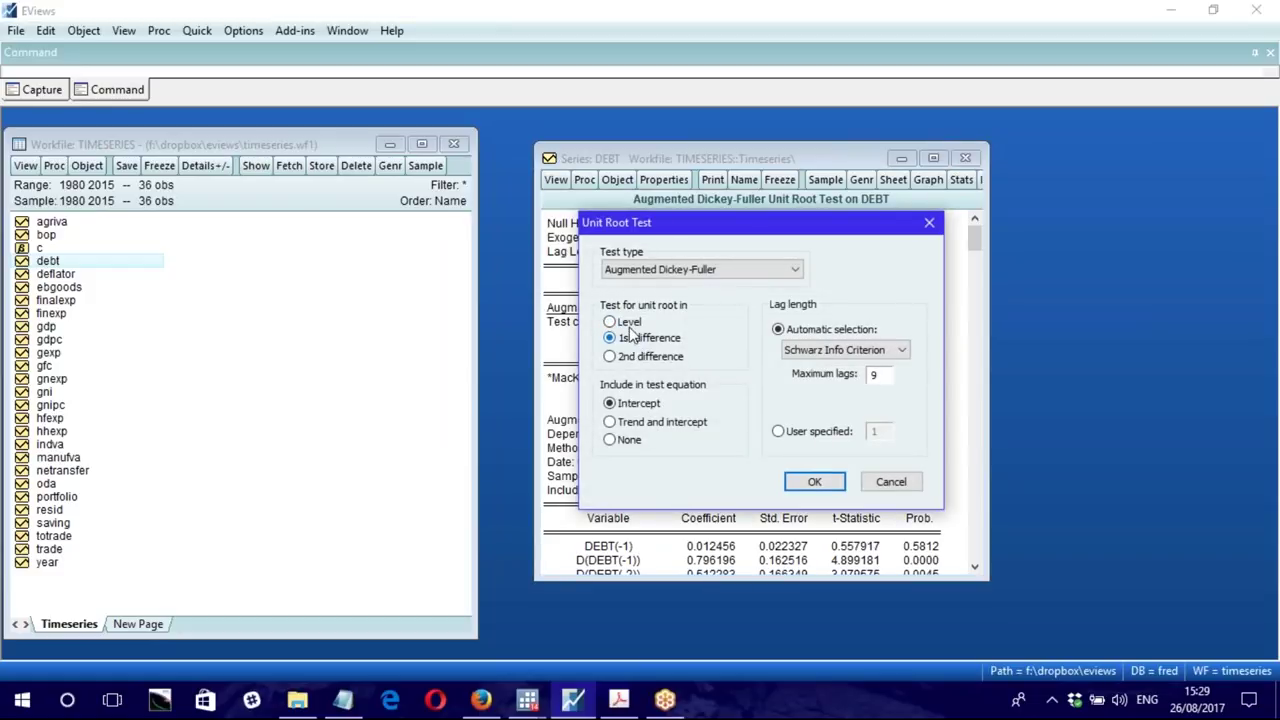
{"action": "left_click", "coordinate": [815, 482]}
{"action": "left_click", "coordinate": [913, 310]}
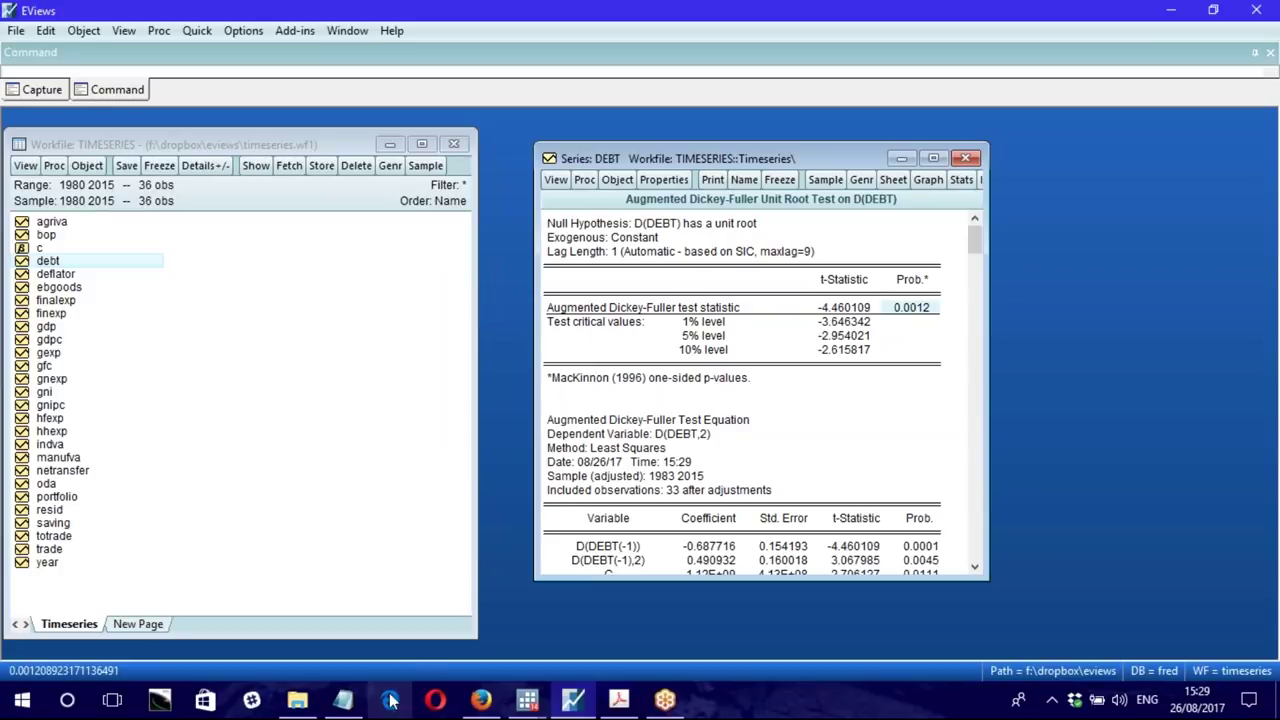
Step: Switch to the Notepad notes and insert a long run of blank lines between the Z equation and VECM
{"action": "left_click", "coordinate": [343, 699]}
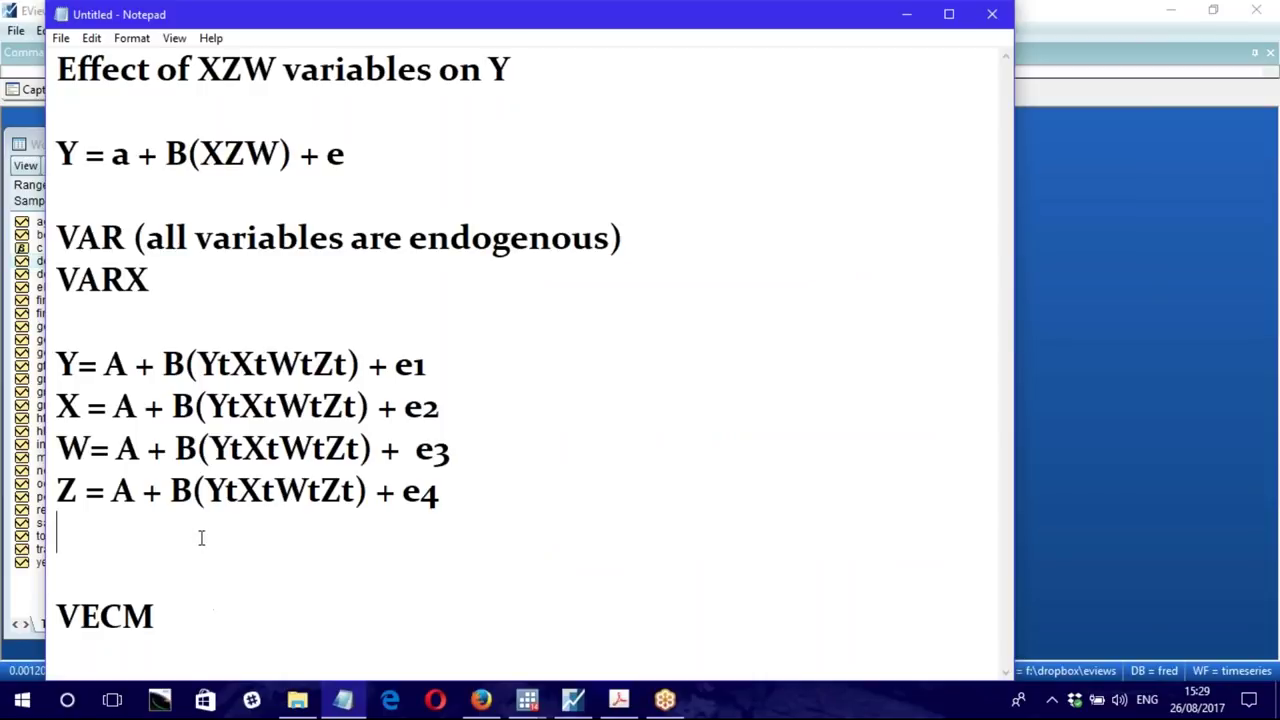
{"action": "key", "text": "Return"}
{"action": "key", "text": "Return"}
{"action": "key", "text": "Return"}
{"action": "key", "text": "Return"}
{"action": "key", "text": "Return"}
{"action": "key", "text": "Return"}
{"action": "key", "text": "Return"}
{"action": "key", "text": "Return"}
{"action": "key", "text": "Return"}
{"action": "key", "text": "Return"}
{"action": "key", "text": "Return"}
{"action": "key", "text": "Return"}
{"action": "key", "text": "Return"}
{"action": "key", "text": "Return"}
{"action": "key", "text": "Return"}
{"action": "key", "text": "Return"}
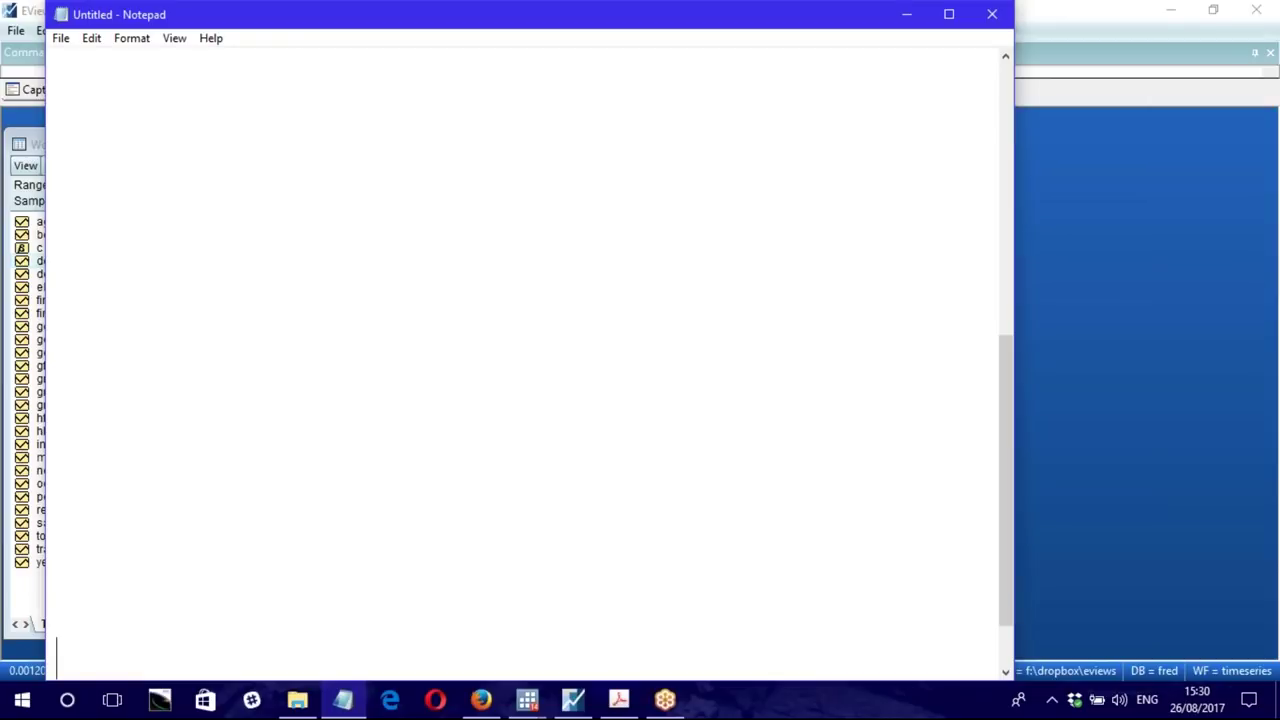
Step: Add the heading "Unit Root" in the blank space below the Z equation, followed by an empty line
{"action": "scroll", "coordinate": [204, 424], "scroll_direction": "up", "scroll_amount": 5}
{"action": "scroll", "coordinate": [204, 424], "scroll_direction": "down", "scroll_amount": 2}
{"action": "left_click", "coordinate": [157, 290]}
{"action": "type", "text": "Unit Root"}
{"action": "key", "text": "Return"}
{"action": "key", "text": "Return"}
Step: Write the line "I(0), I(1) or I(2)" under the Unit Root heading in the notes and highlight it
{"action": "type", "text": "I(1"}
{"action": "key", "text": "BackSpace"}
{"action": "key", "text": "BackSpace"}
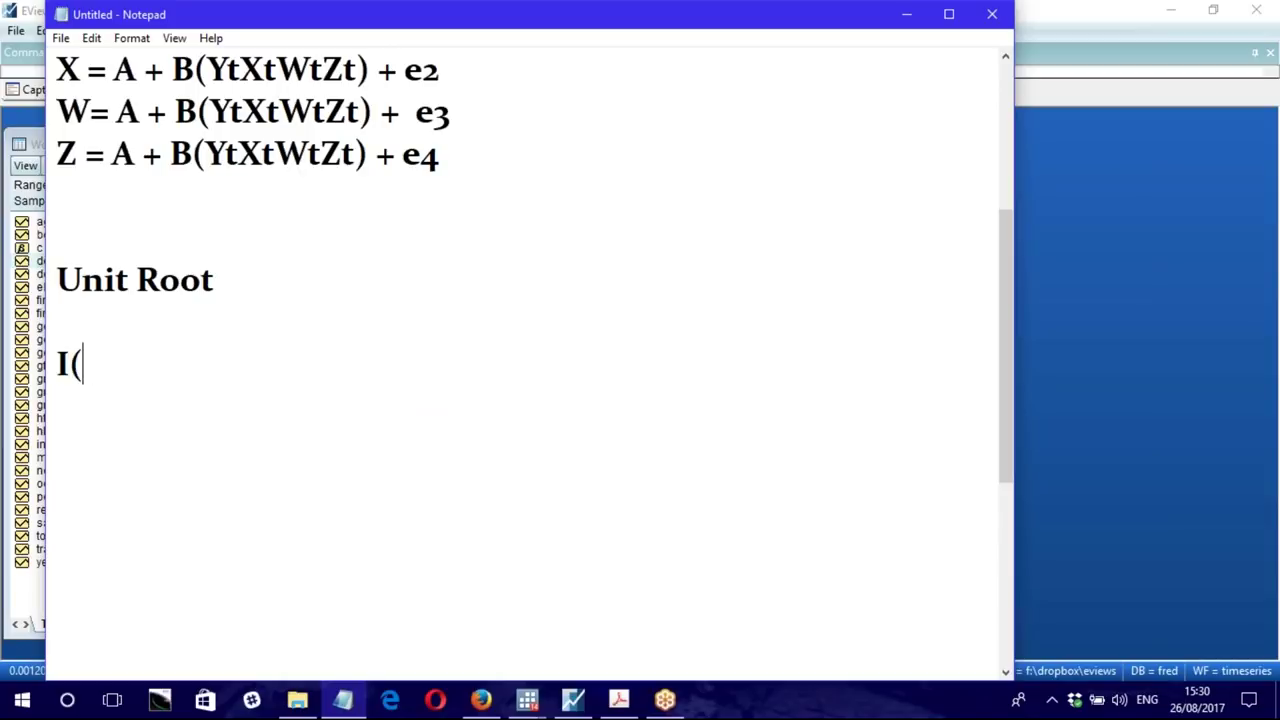
{"action": "type", "text": "0), I("}
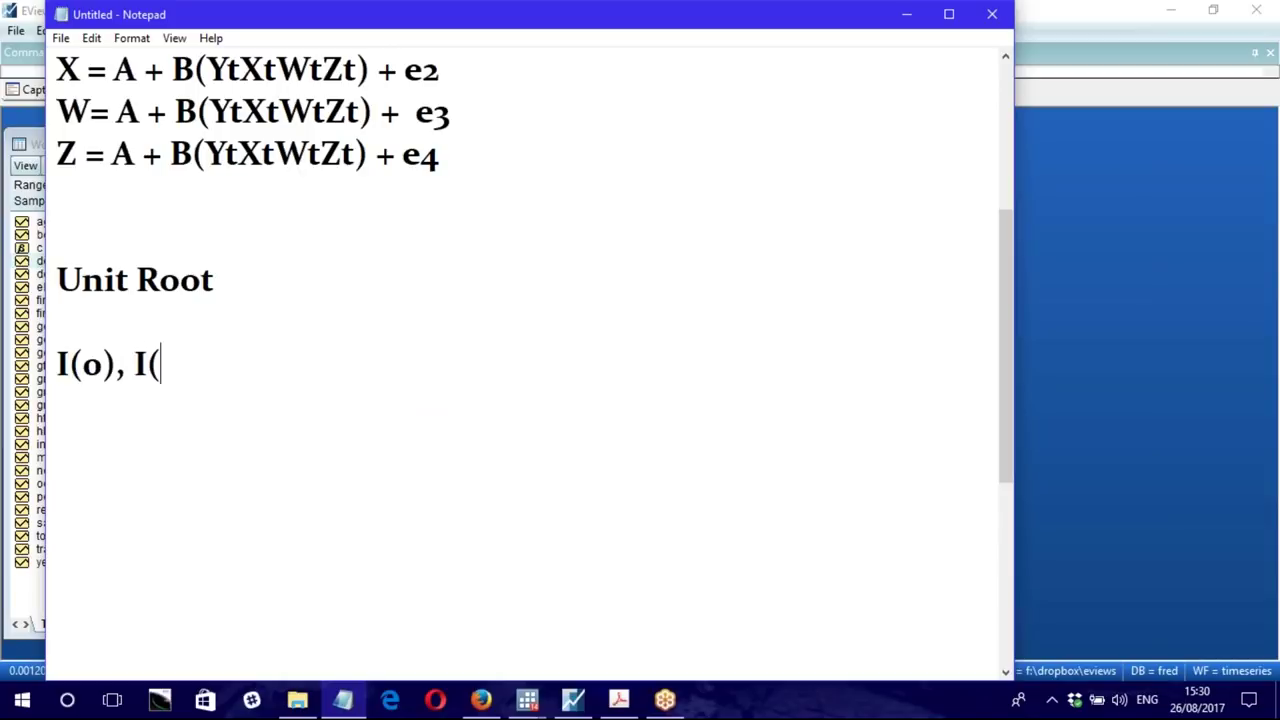
{"action": "type", "text": "1)"}
{"action": "type", "text": "I(2)"}
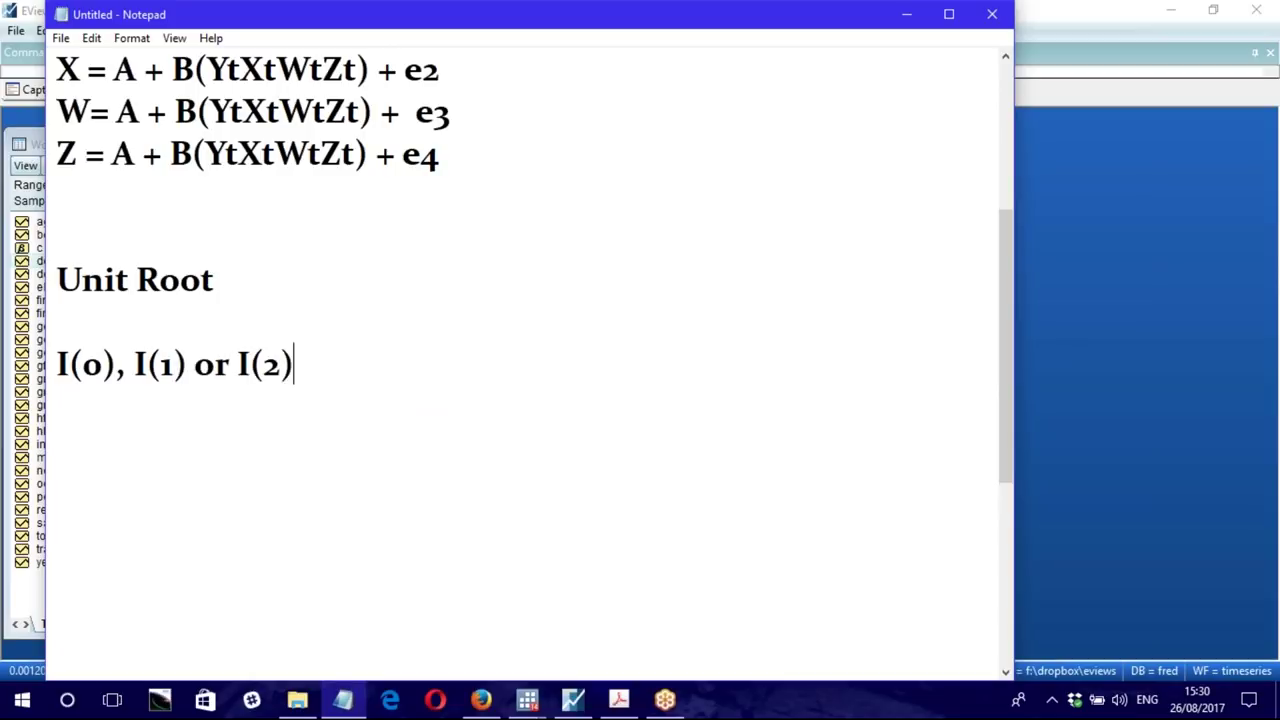
{"action": "left_click_drag", "start_coordinate": [57, 365], "coordinate": [282, 366]}
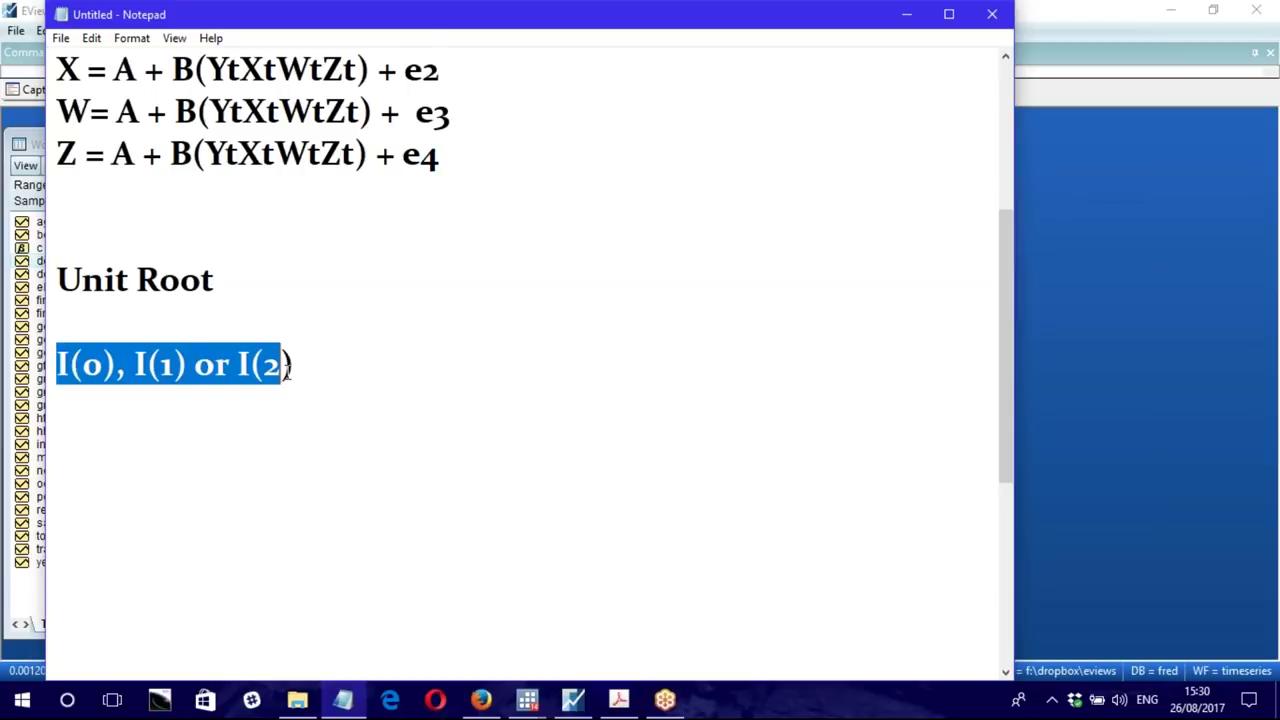
{"action": "left_click", "coordinate": [186, 368]}
{"action": "left_click_drag", "start_coordinate": [61, 365], "coordinate": [297, 365]}
Step: Add the line "debt = I(1)" directly below the list of integration orders
{"action": "left_click", "coordinate": [158, 405]}
{"action": "type", "text": "deb"}
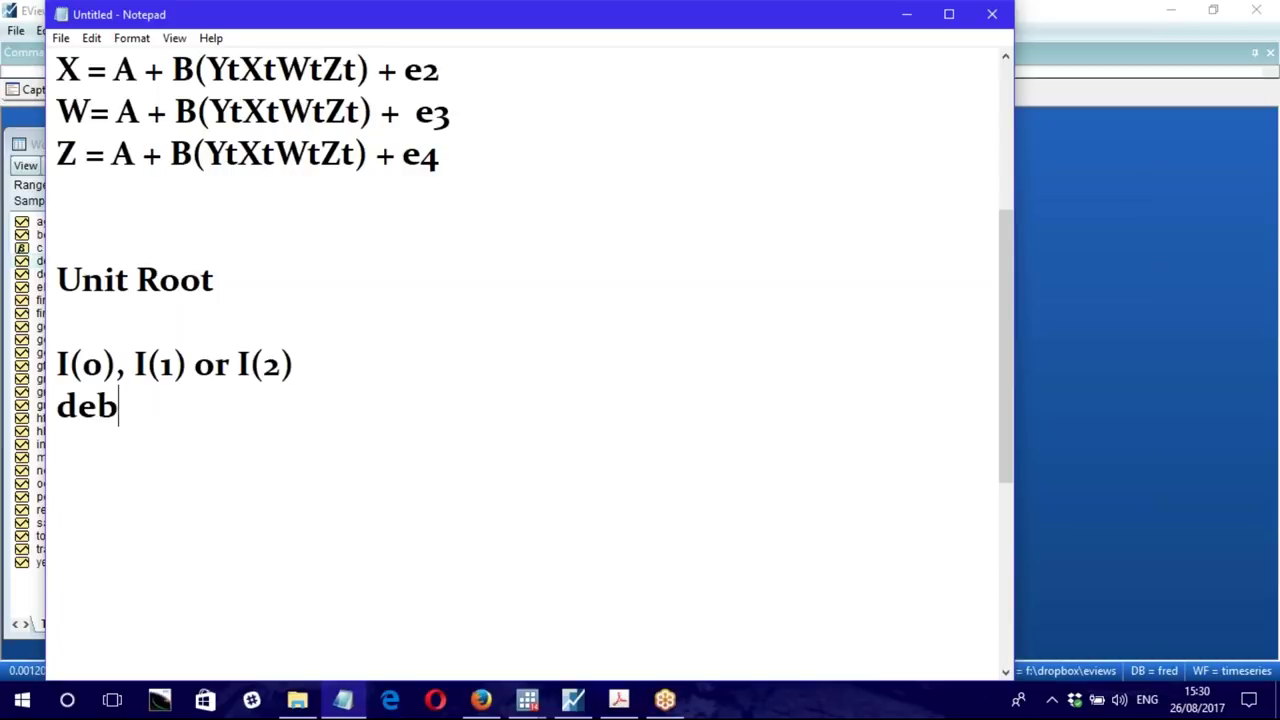
{"action": "type", "text": "t -"}
{"action": "key", "text": "BackSpace"}
{"action": "key", "text": "BackSpace"}
{"action": "type", "text": "= ("}
{"action": "key", "text": "BackSpace"}
{"action": "type", "text": "I(1)"}
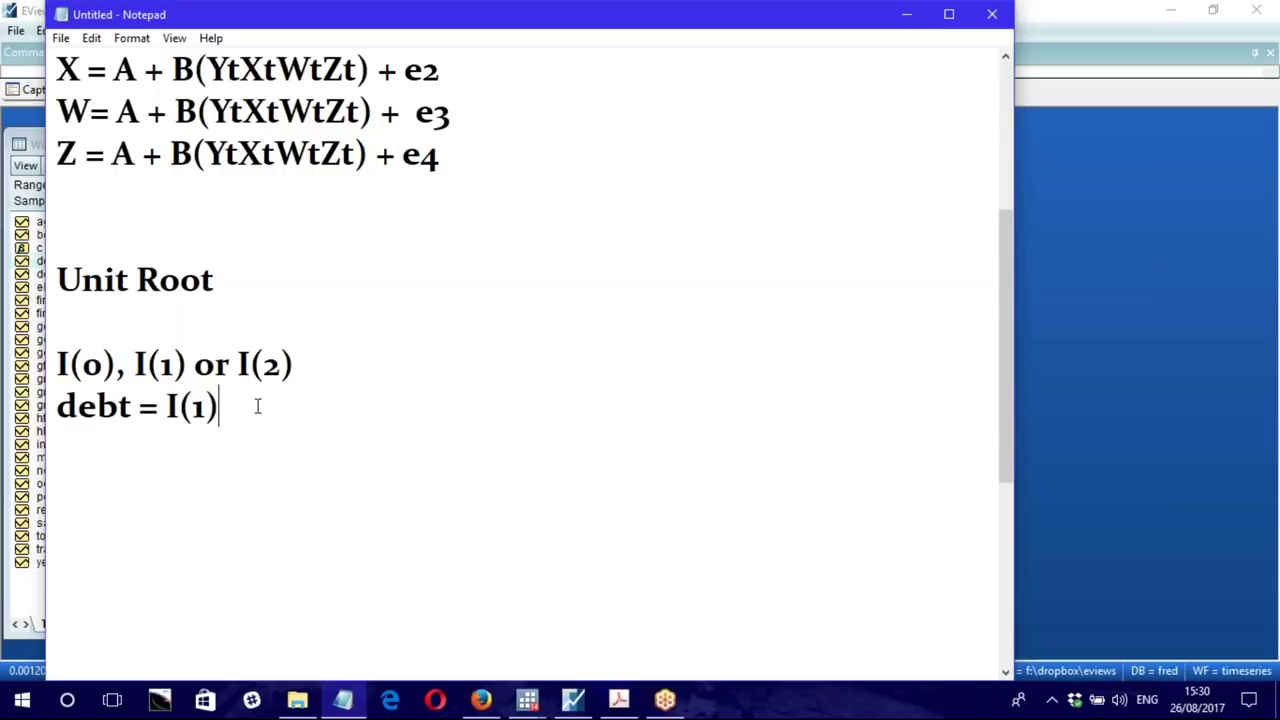
Step: Insert the line "Level has unit root" above the debt line
{"action": "left_click", "coordinate": [58, 414]}
{"action": "type", "text": "Level "}
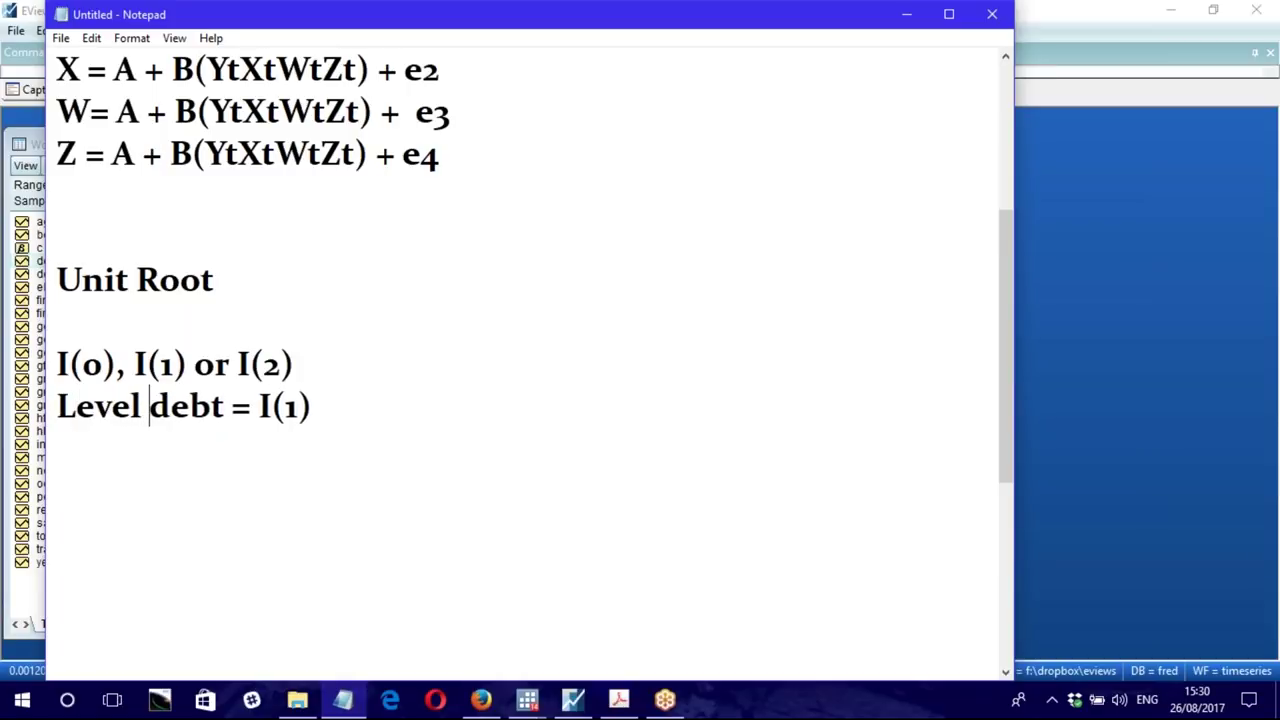
{"action": "type", "text": "has unit"}
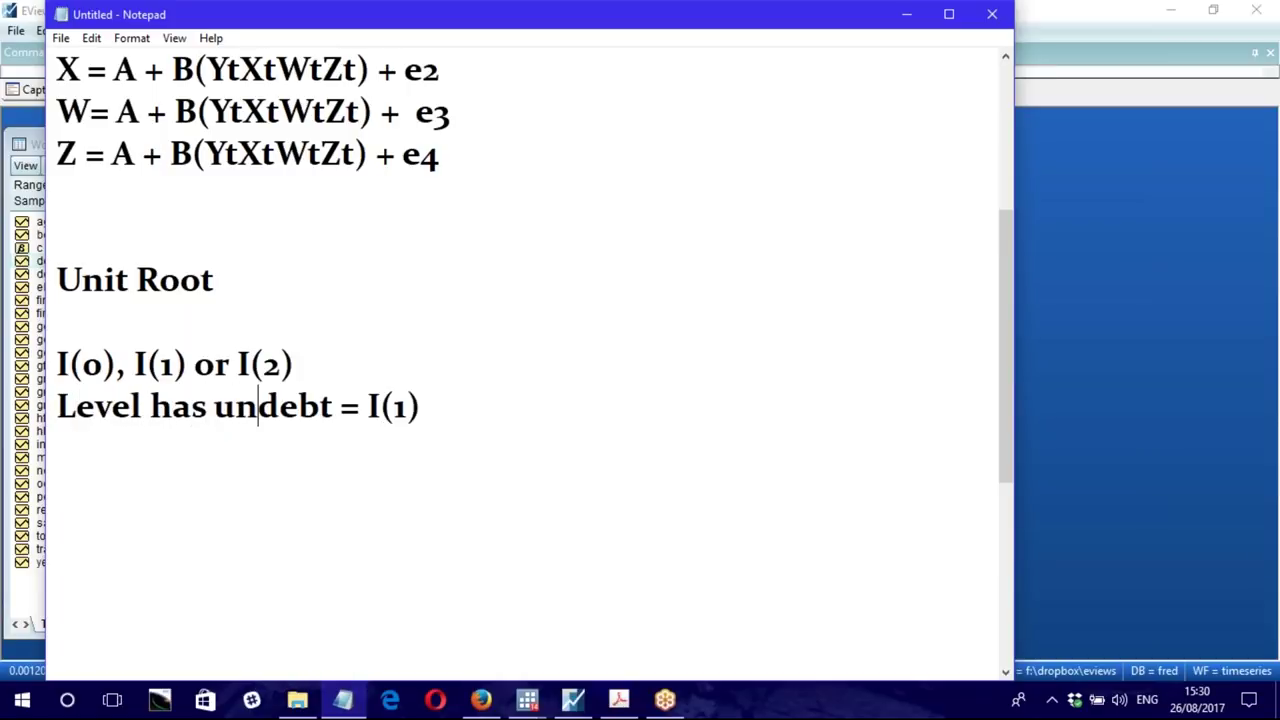
{"action": "type", "text": " root"}
{"action": "key", "text": "Return"}
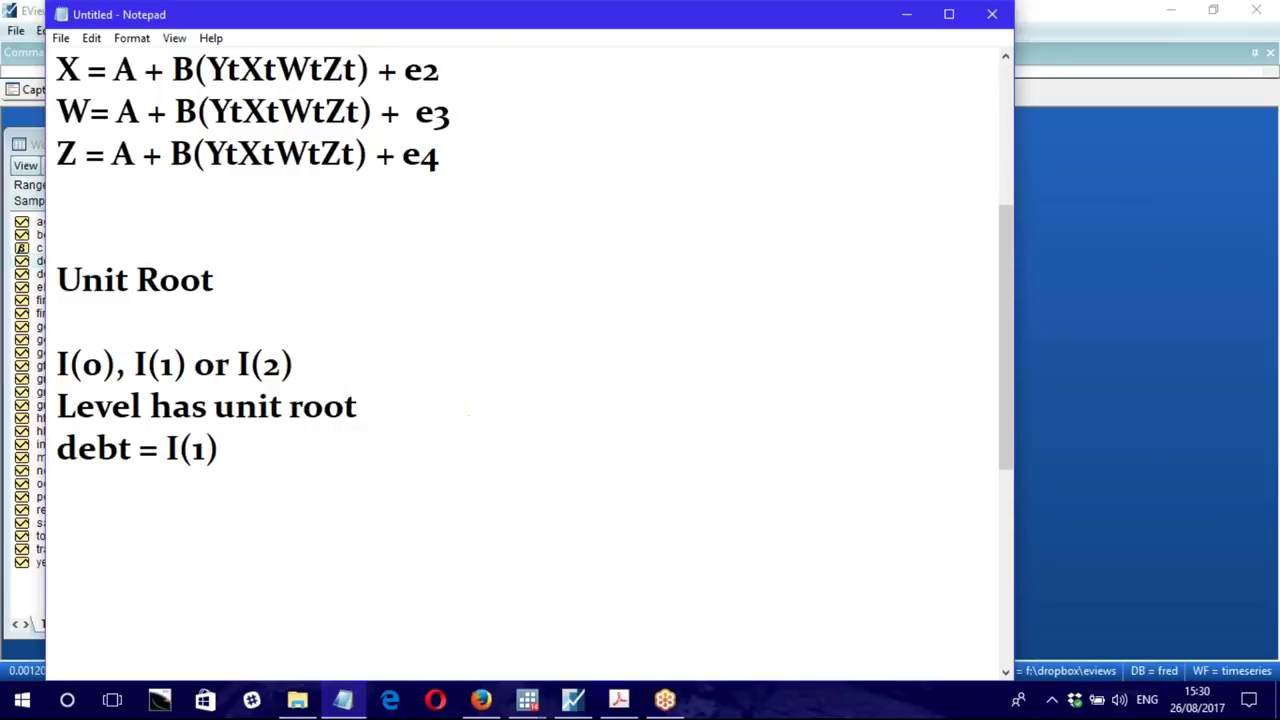
Step: Insert the line "First difference has no unit root," above the debt line, and highlight "debt = I(1)" as the conclusion
{"action": "type", "text": "First dif"}
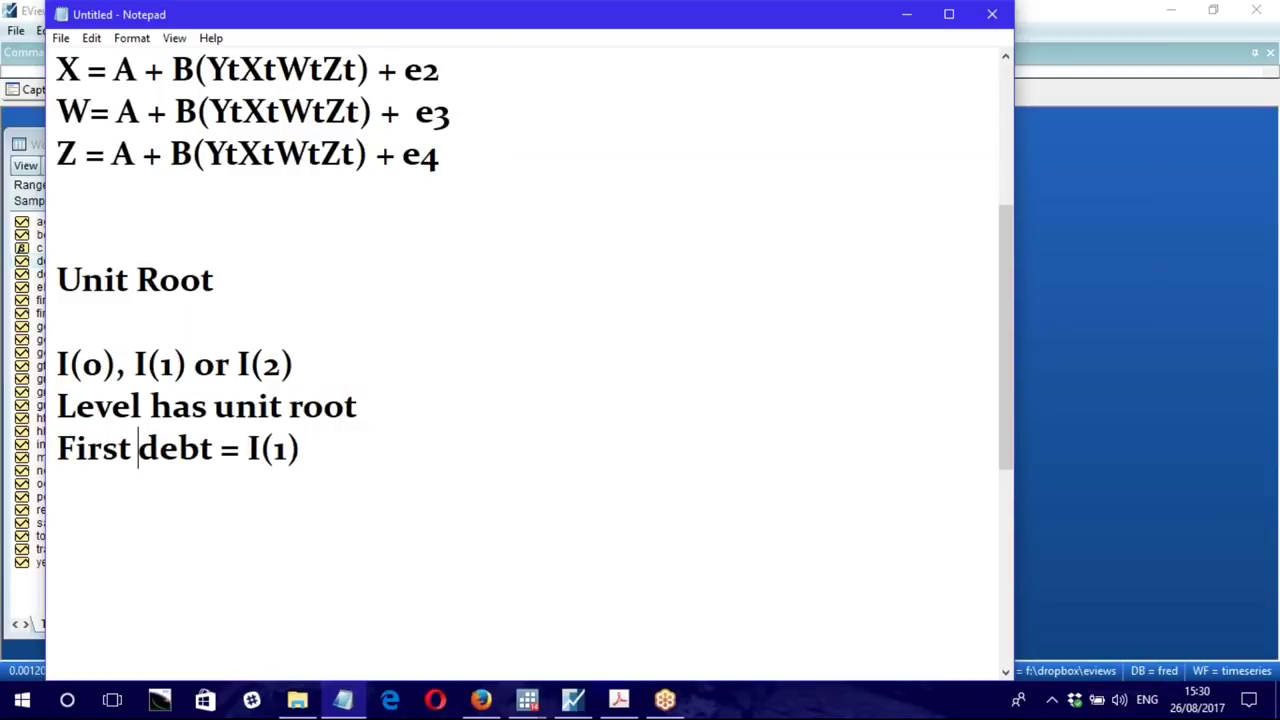
{"action": "type", "text": "ference has "}
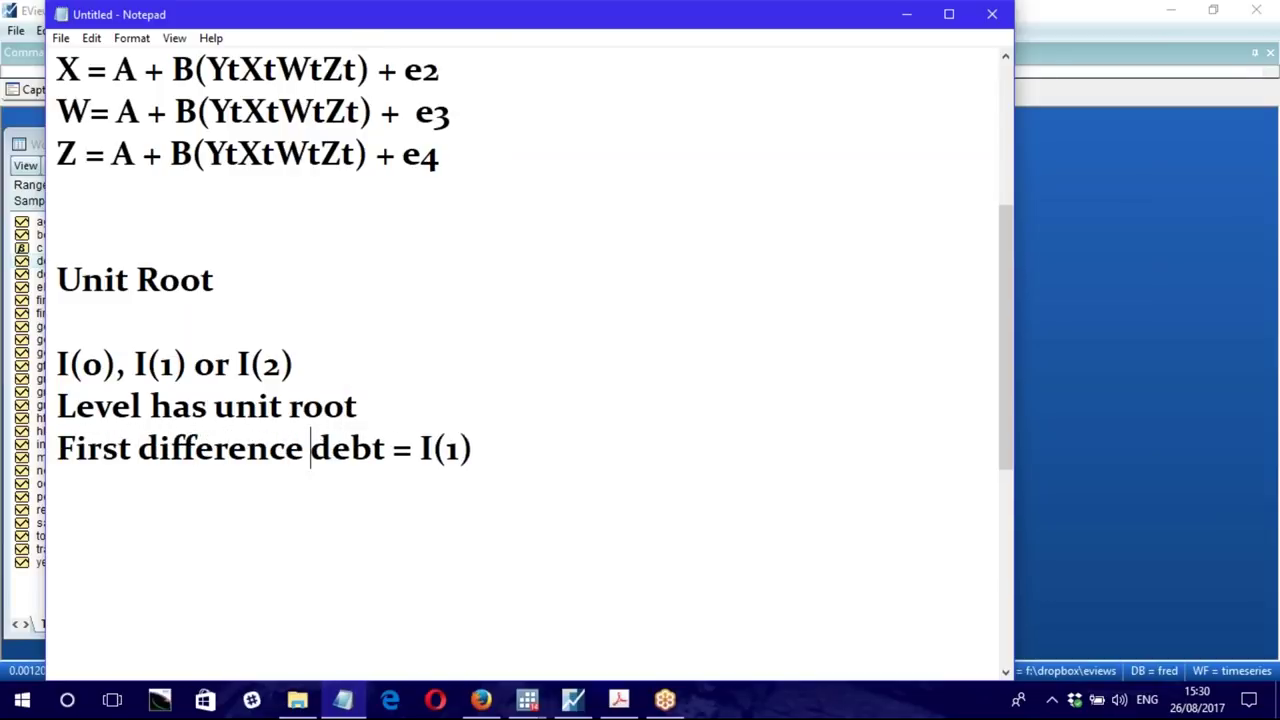
{"action": "type", "text": "no unit ro"}
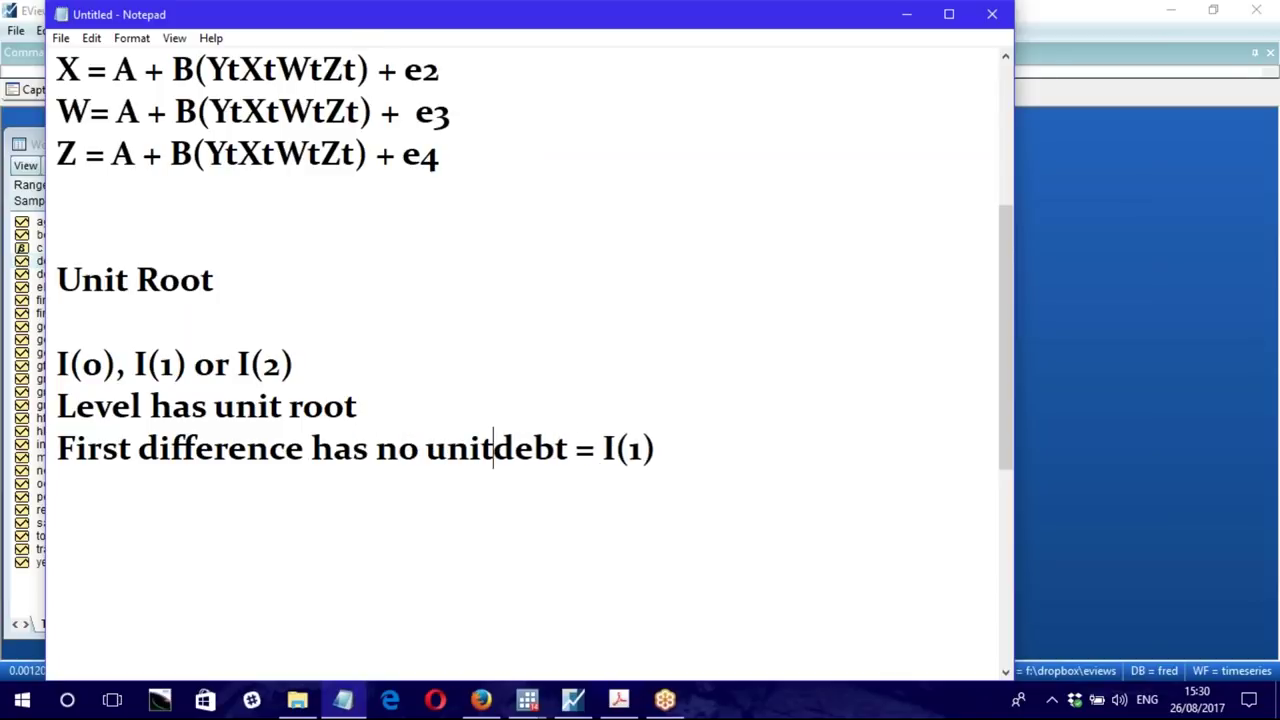
{"action": "type", "text": "ot,"}
{"action": "key", "text": "Return"}
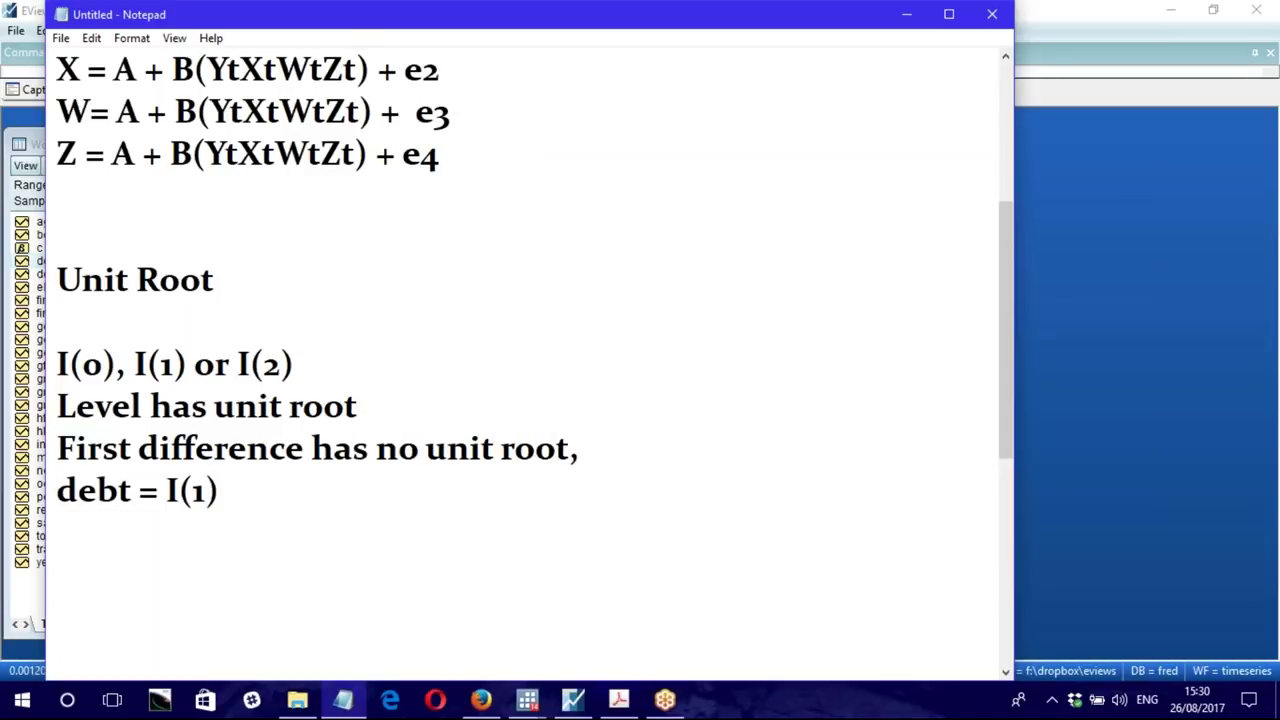
{"action": "left_click_drag", "start_coordinate": [58, 490], "coordinate": [214, 503]}
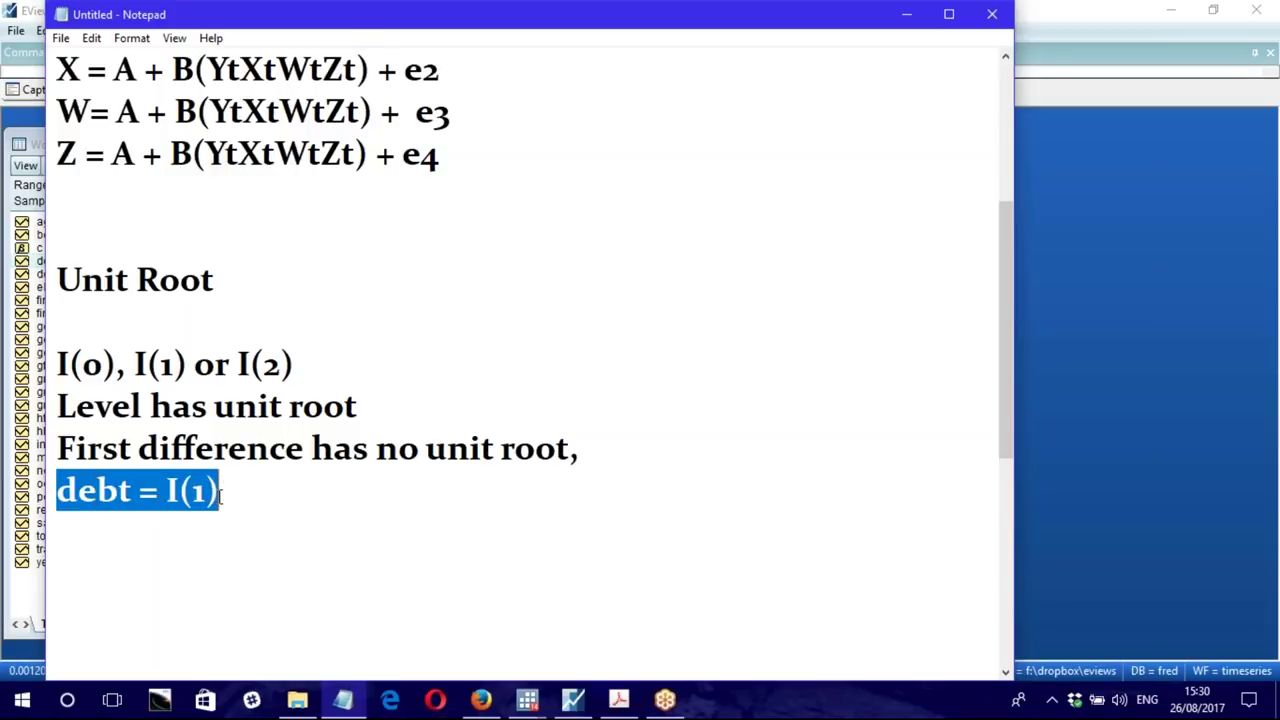
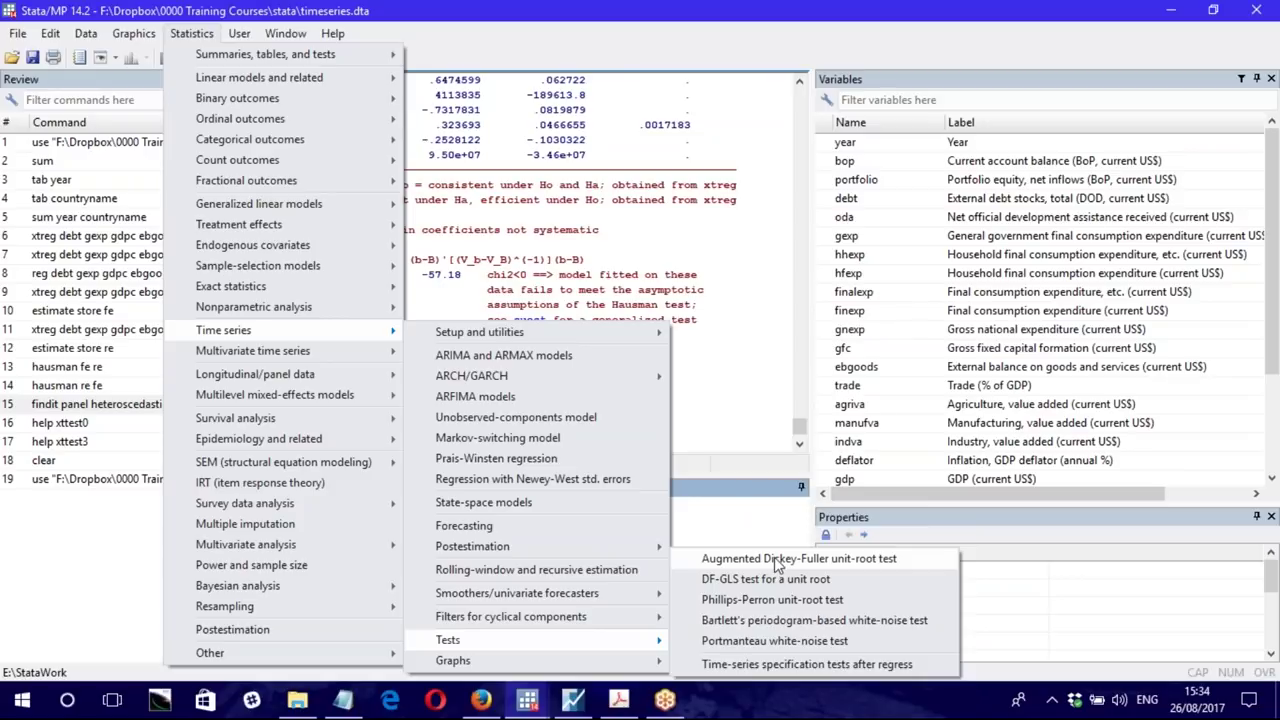
Step: In Stata, open the Augmented Dickey-Fuller unit-root test and choose debt as the variable
{"action": "left_click", "coordinate": [777, 561]}
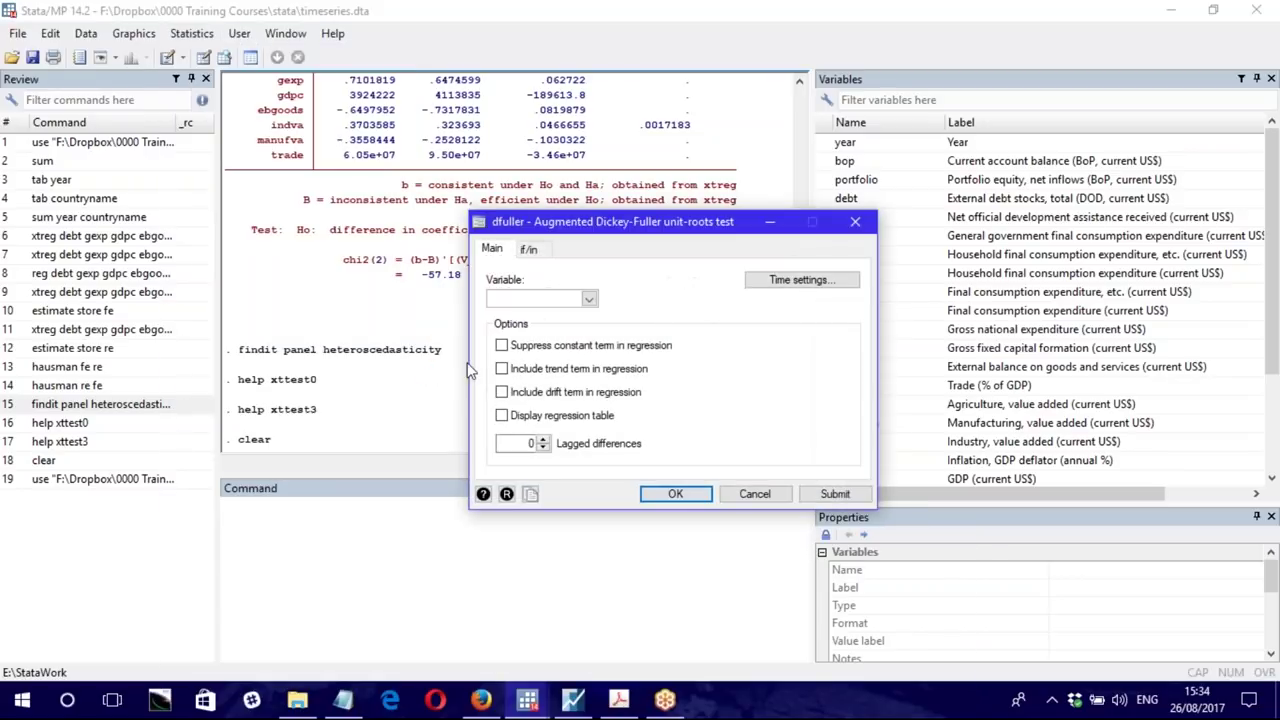
{"action": "left_click", "coordinate": [588, 298]}
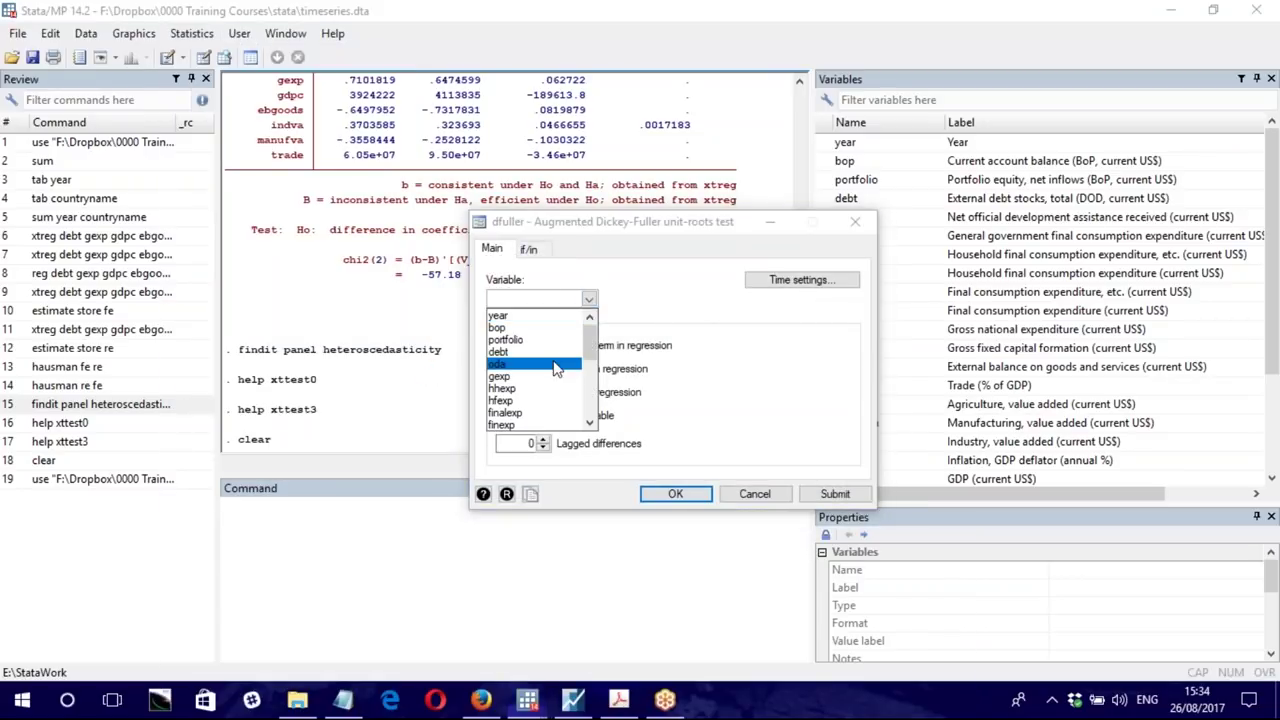
{"action": "left_click", "coordinate": [505, 355]}
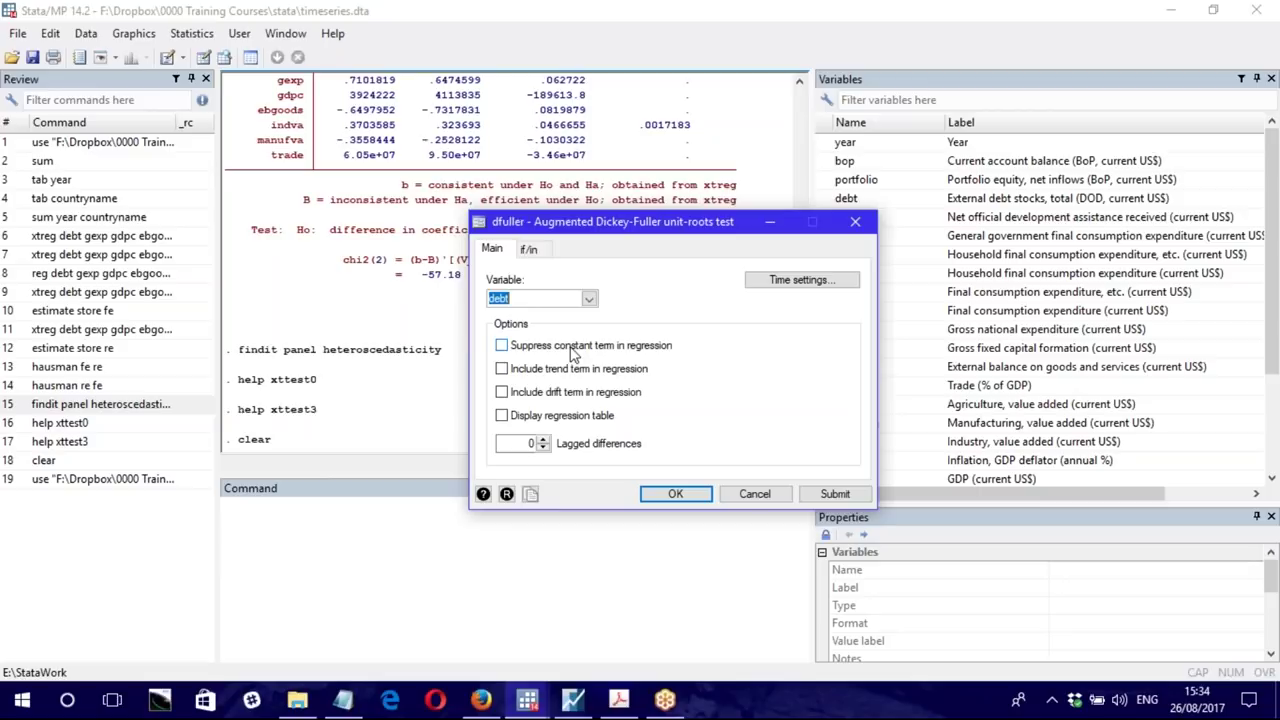
Step: Try suppressing the constant term, and separately including a trend term, in the debt test regression
{"action": "left_click", "coordinate": [523, 349]}
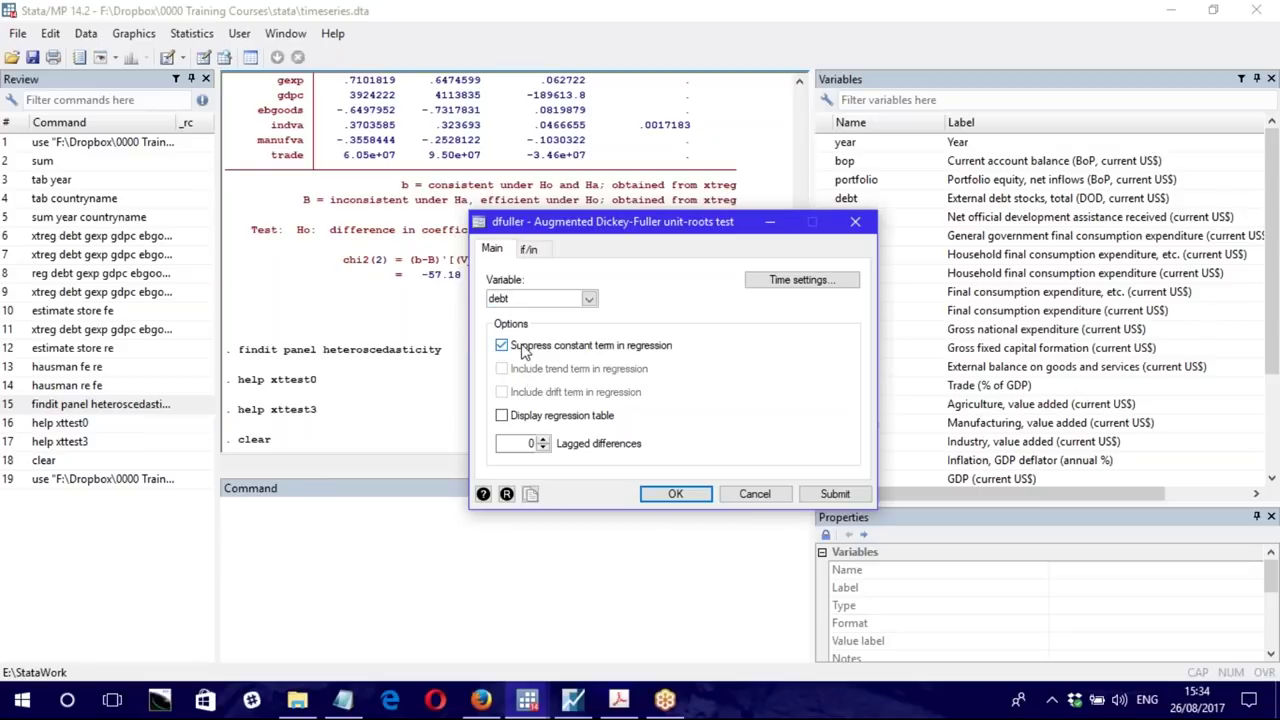
{"action": "left_click", "coordinate": [523, 350]}
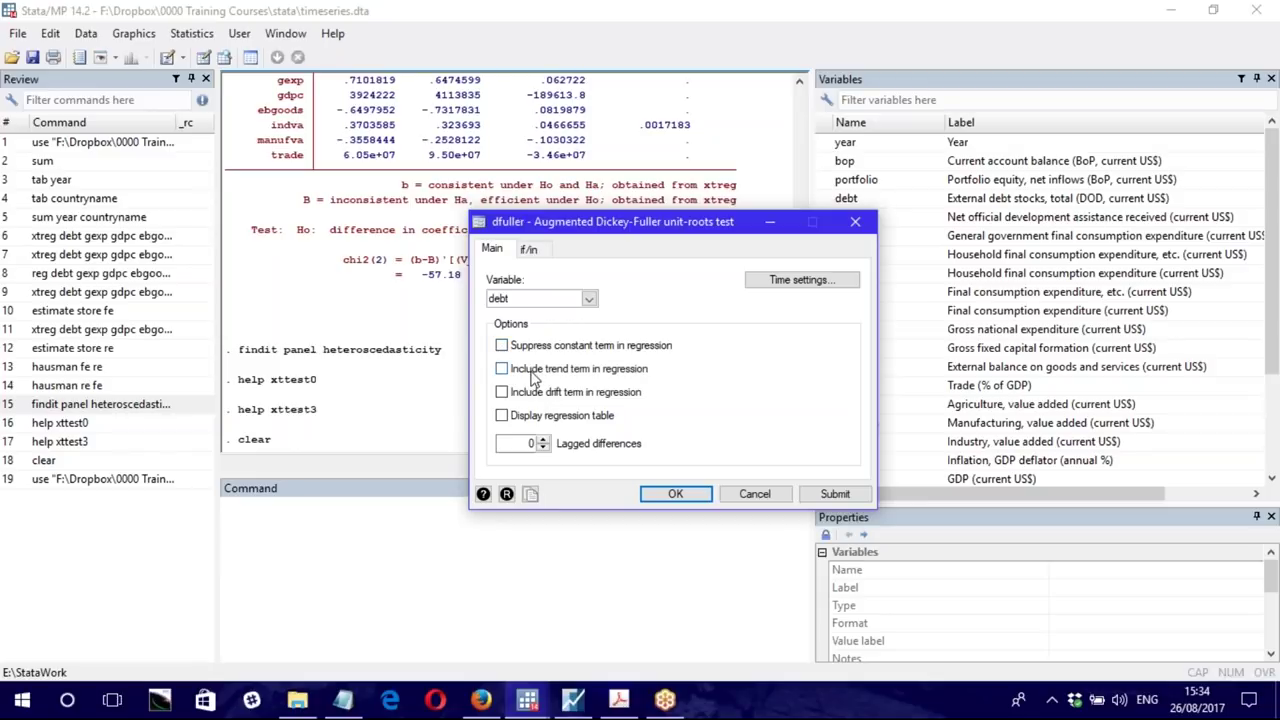
{"action": "left_click", "coordinate": [533, 372]}
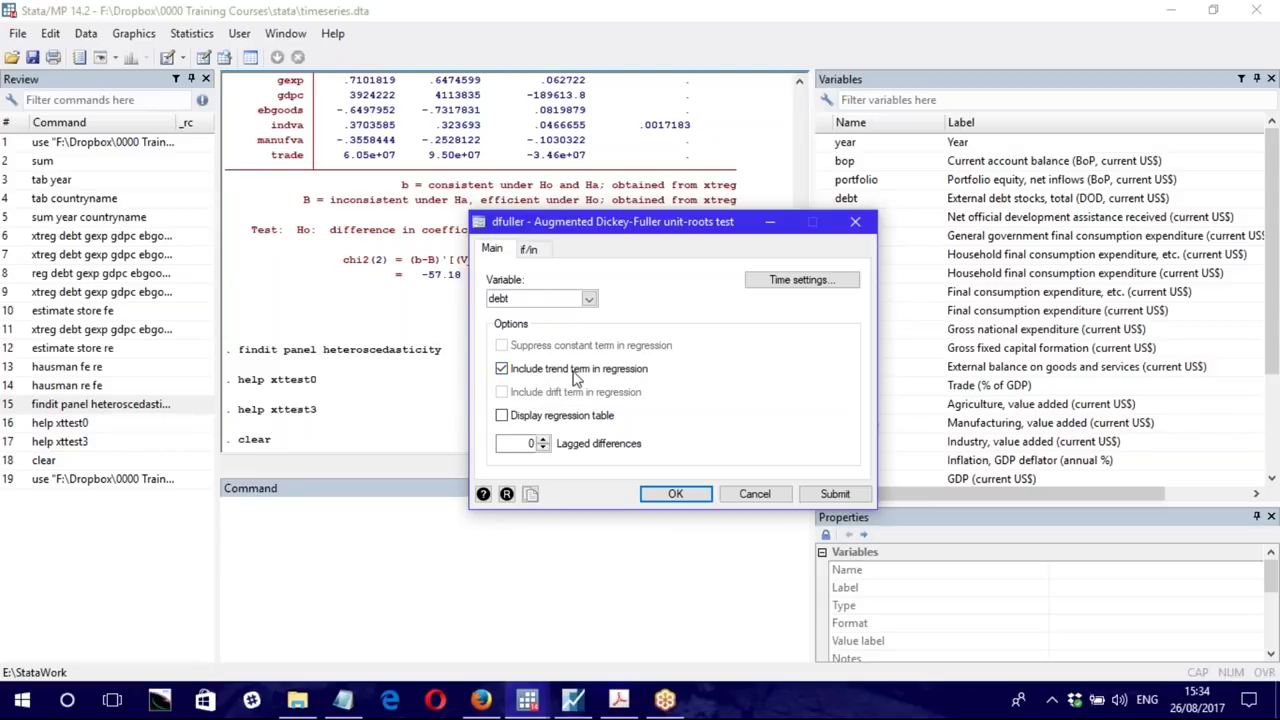
{"action": "left_click", "coordinate": [545, 370]}
Step: Run the Augmented Dickey-Fuller test on debt with the constant term suppressed and 3 lagged differences
{"action": "left_click", "coordinate": [540, 348]}
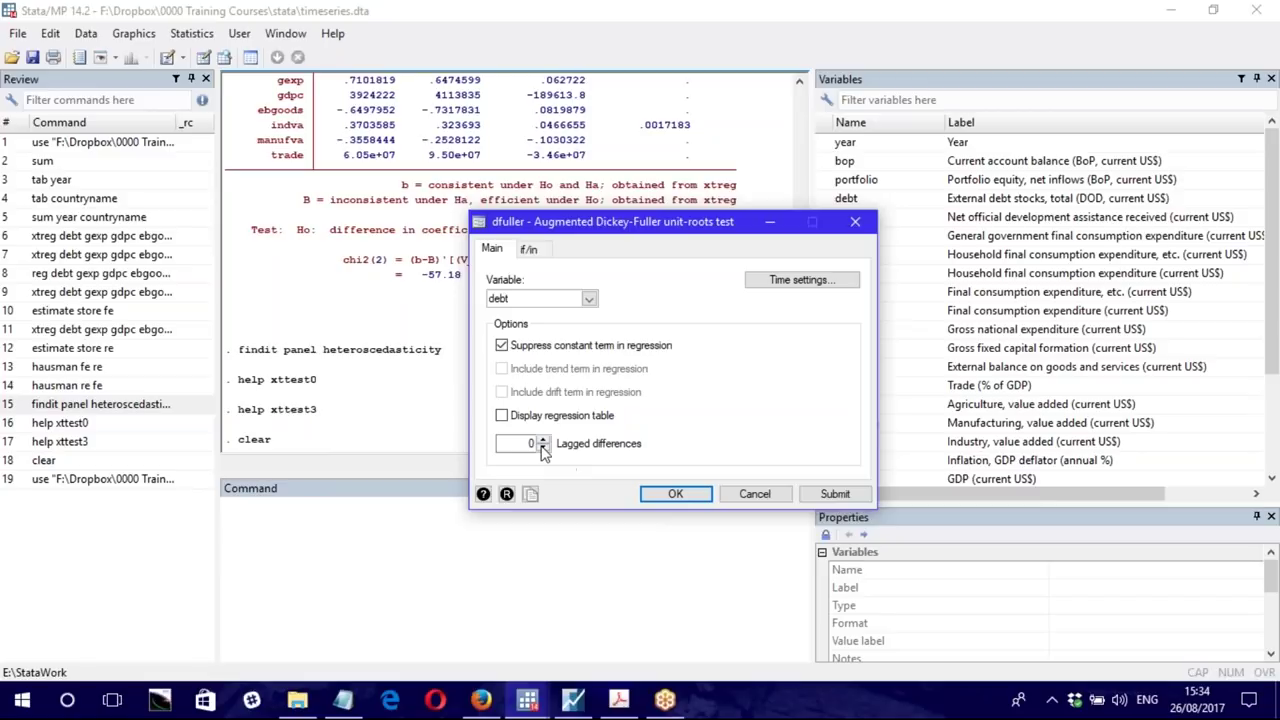
{"action": "left_click", "coordinate": [545, 440]}
{"action": "left_click", "coordinate": [544, 441]}
{"action": "left_click", "coordinate": [543, 448]}
{"action": "left_click", "coordinate": [675, 495]}
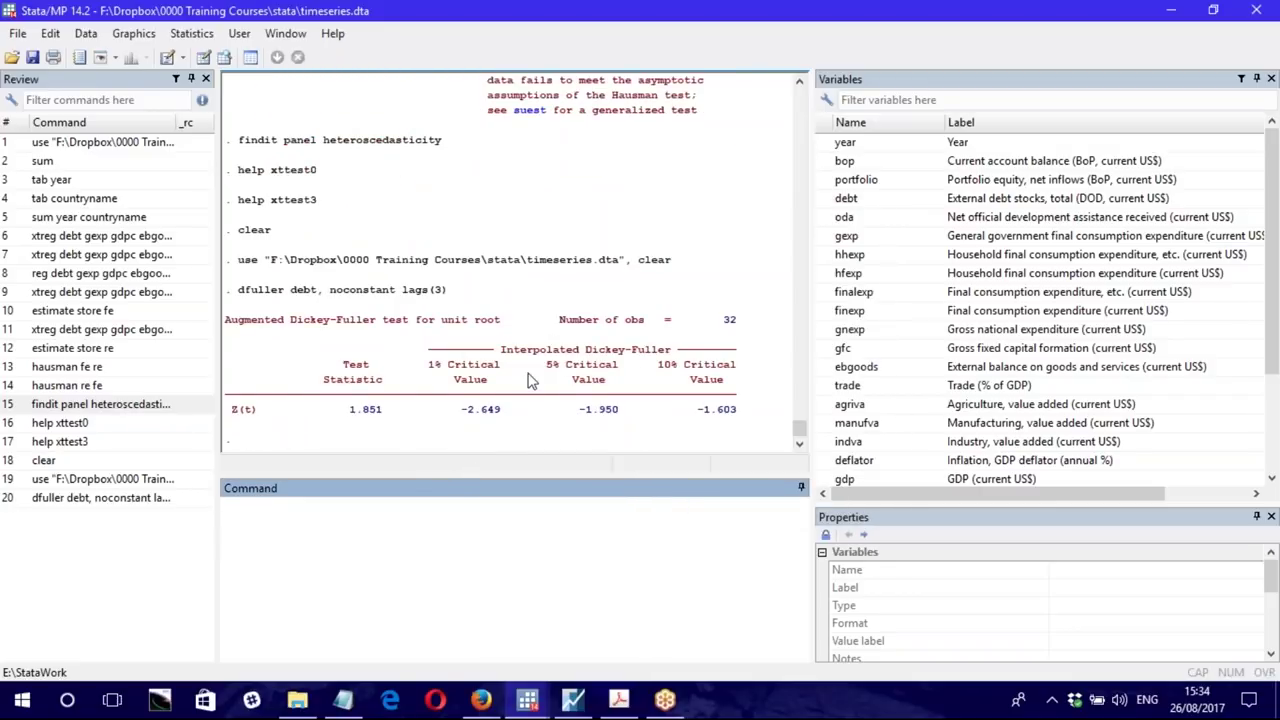
Step: Compare the no-constant test's statistic for debt with its 1% and 5% critical values
{"action": "double_click", "coordinate": [366, 410]}
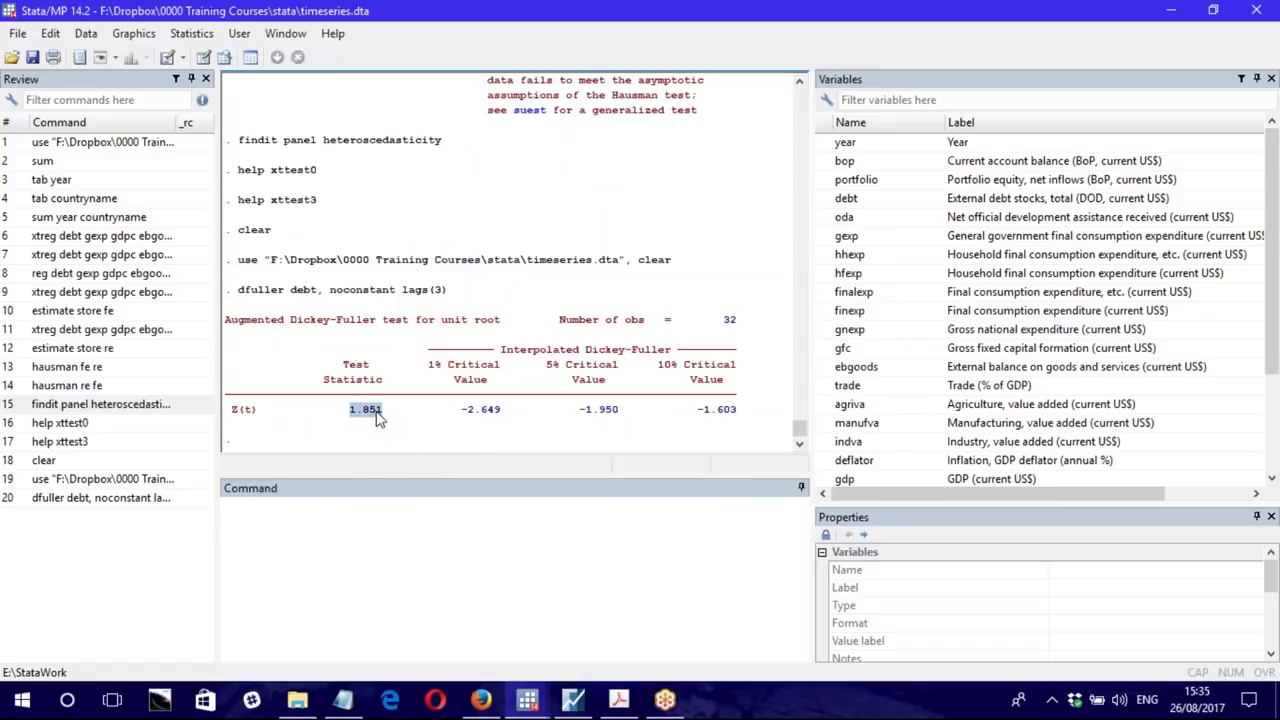
{"action": "left_click_drag", "start_coordinate": [460, 418], "coordinate": [643, 420]}
{"action": "left_click_drag", "start_coordinate": [350, 412], "coordinate": [385, 420]}
{"action": "left_click", "coordinate": [115, 499]}
{"action": "left_click_drag", "start_coordinate": [329, 506], "coordinate": [407, 511]}
{"action": "key", "text": "BackSpace"}
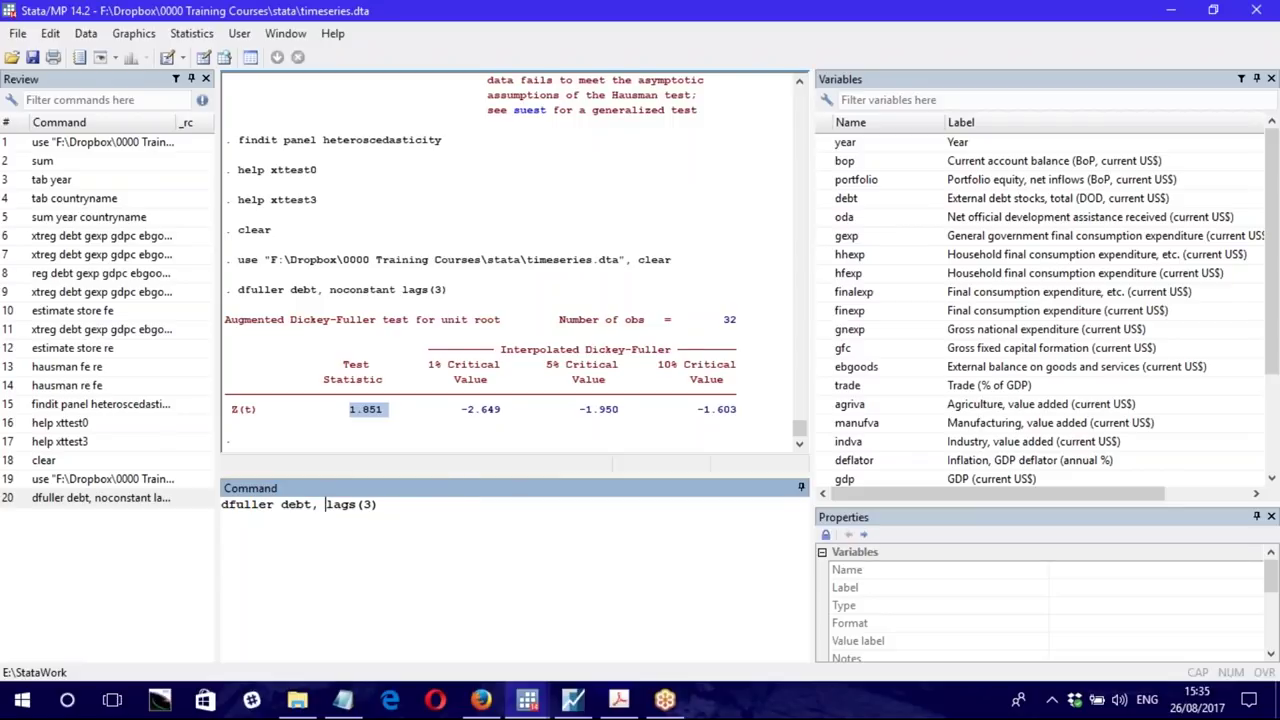
{"action": "left_click", "coordinate": [191, 33]}
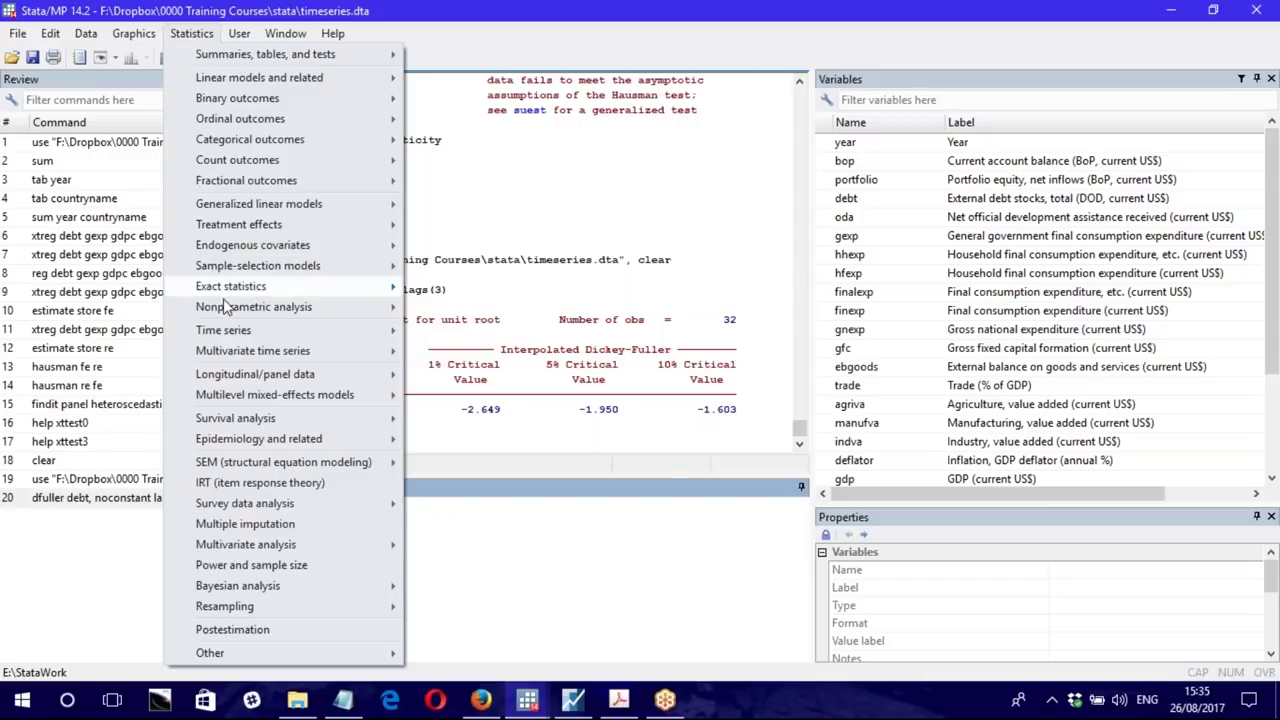
{"action": "mouse_move", "coordinate": [240, 332]}
{"action": "mouse_move", "coordinate": [458, 640]}
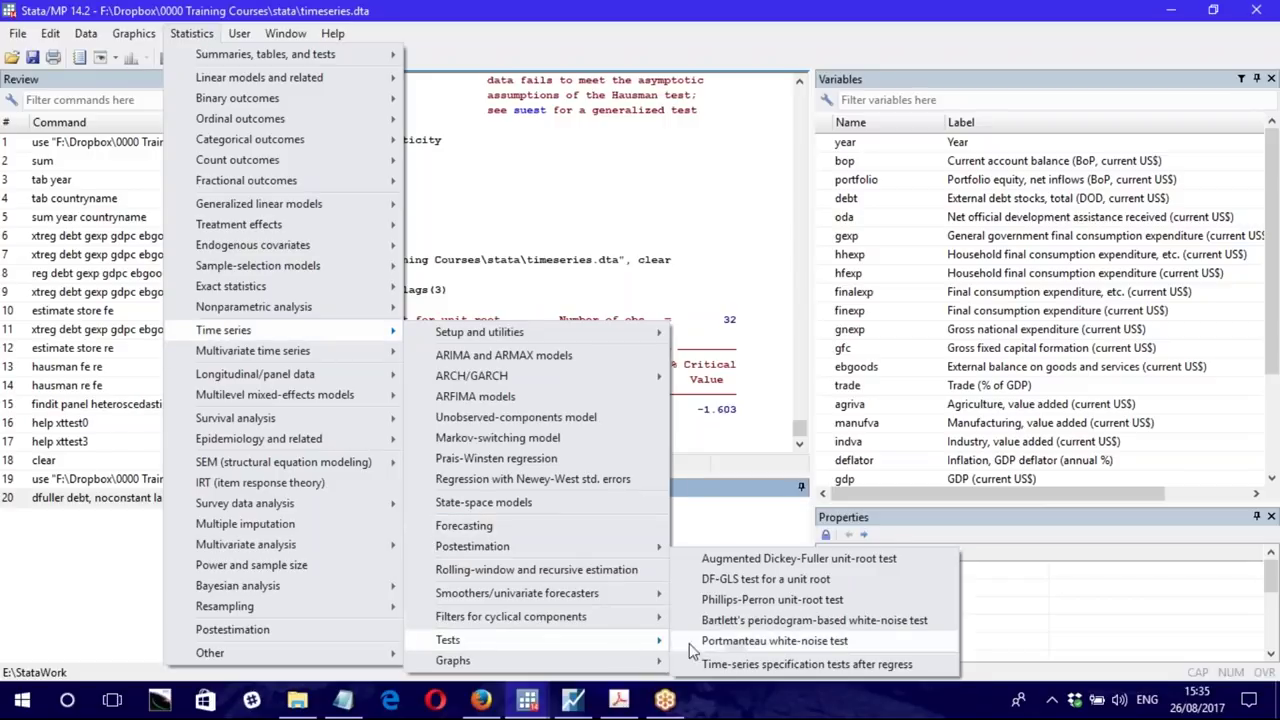
{"action": "left_click", "coordinate": [748, 458]}
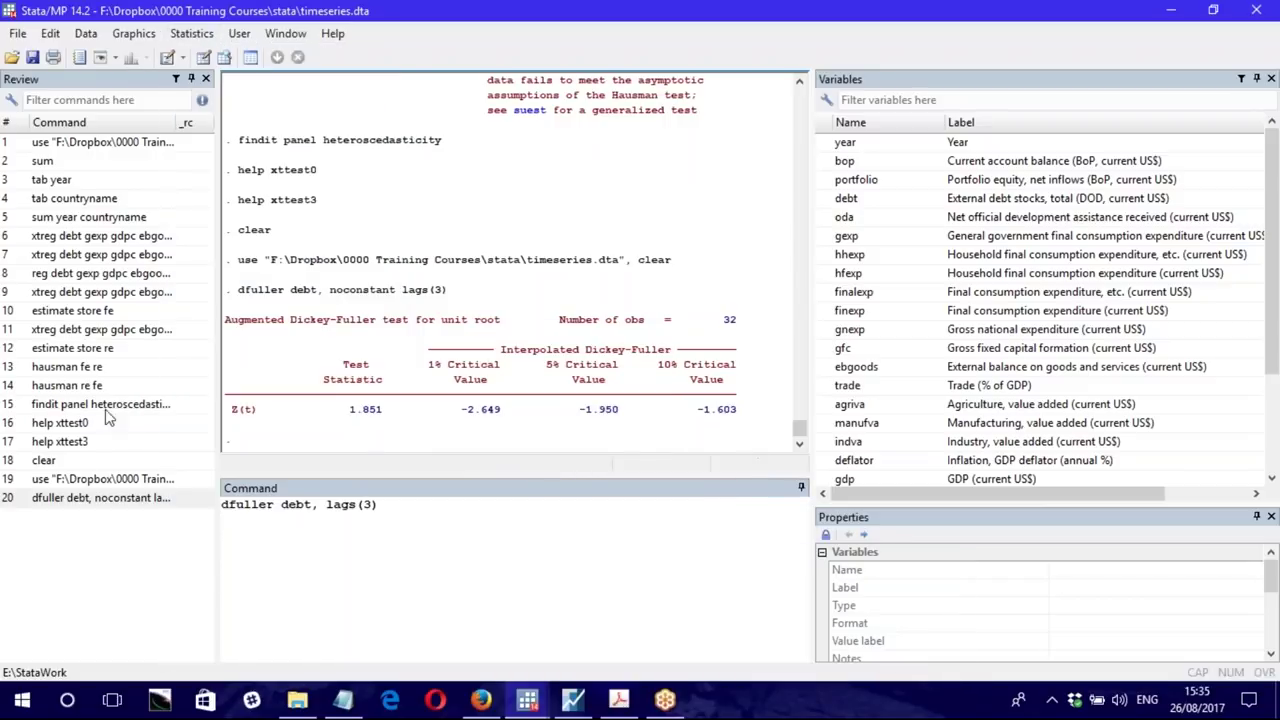
Step: Reuse the previous dfuller command without the noconstant option and with 2 lags, running "dfuller debt, lags(2)"
{"action": "left_click", "coordinate": [100, 499]}
{"action": "left_click_drag", "start_coordinate": [224, 506], "coordinate": [471, 508]}
{"action": "left_click", "coordinate": [471, 508]}
{"action": "left_click_drag", "start_coordinate": [327, 512], "coordinate": [403, 506]}
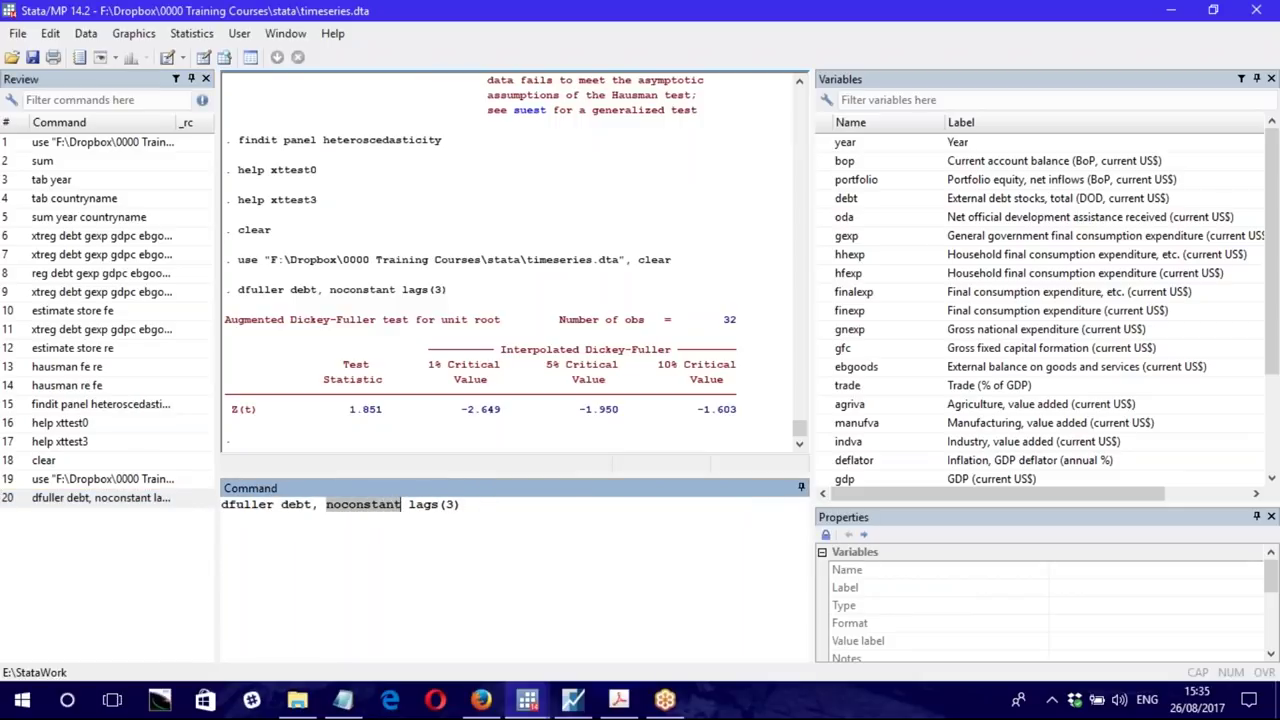
{"action": "key", "text": "BackSpace"}
{"action": "key", "text": "BackSpace"}
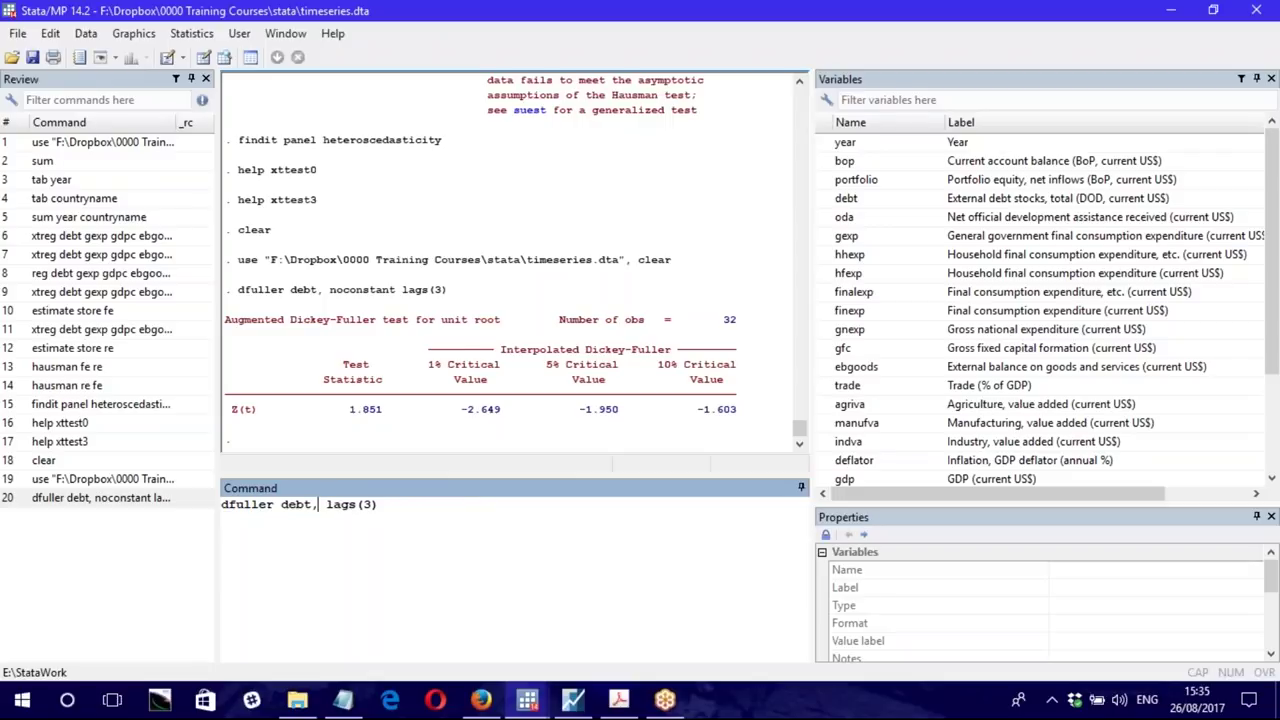
{"action": "double_click", "coordinate": [368, 504]}
{"action": "type", "text": "2"}
{"action": "key", "text": "Return"}
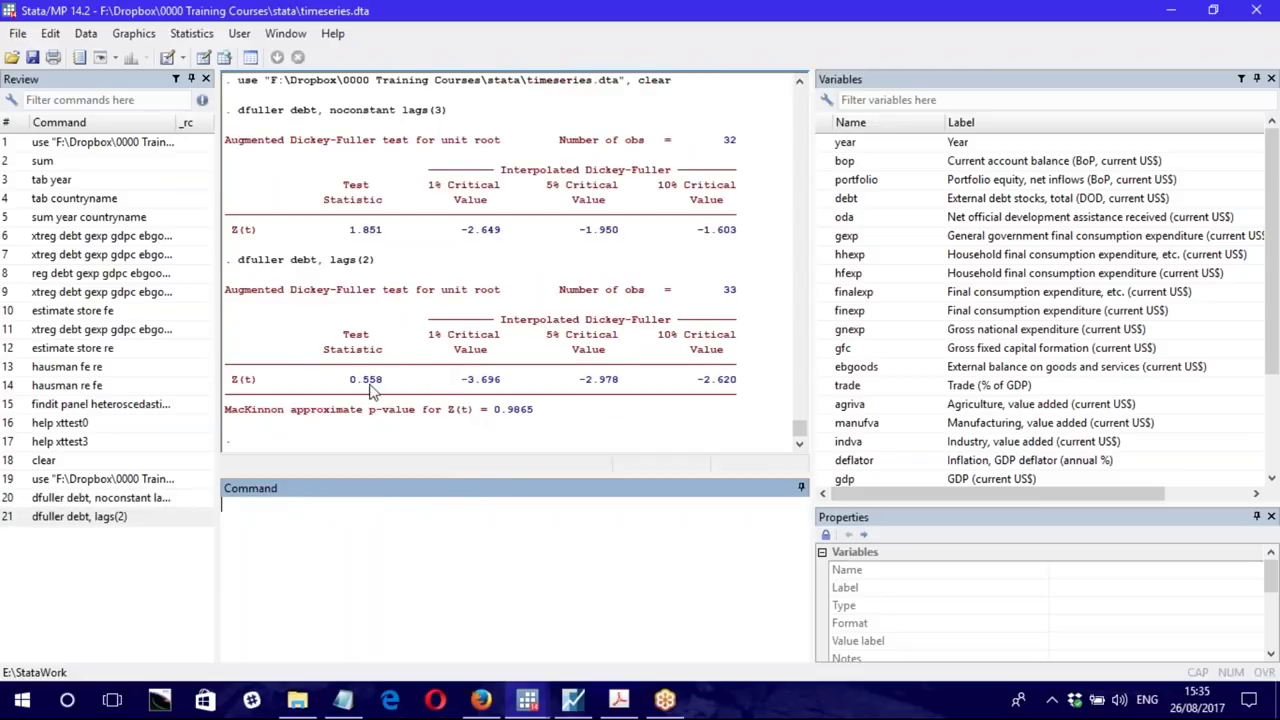
Step: Recall the earlier noconstant command for reference, and examine the two-lag test's statistic, 5% critical value and MacKinnon p-value
{"action": "left_click", "coordinate": [122, 499]}
{"action": "left_click_drag", "start_coordinate": [328, 504], "coordinate": [407, 510]}
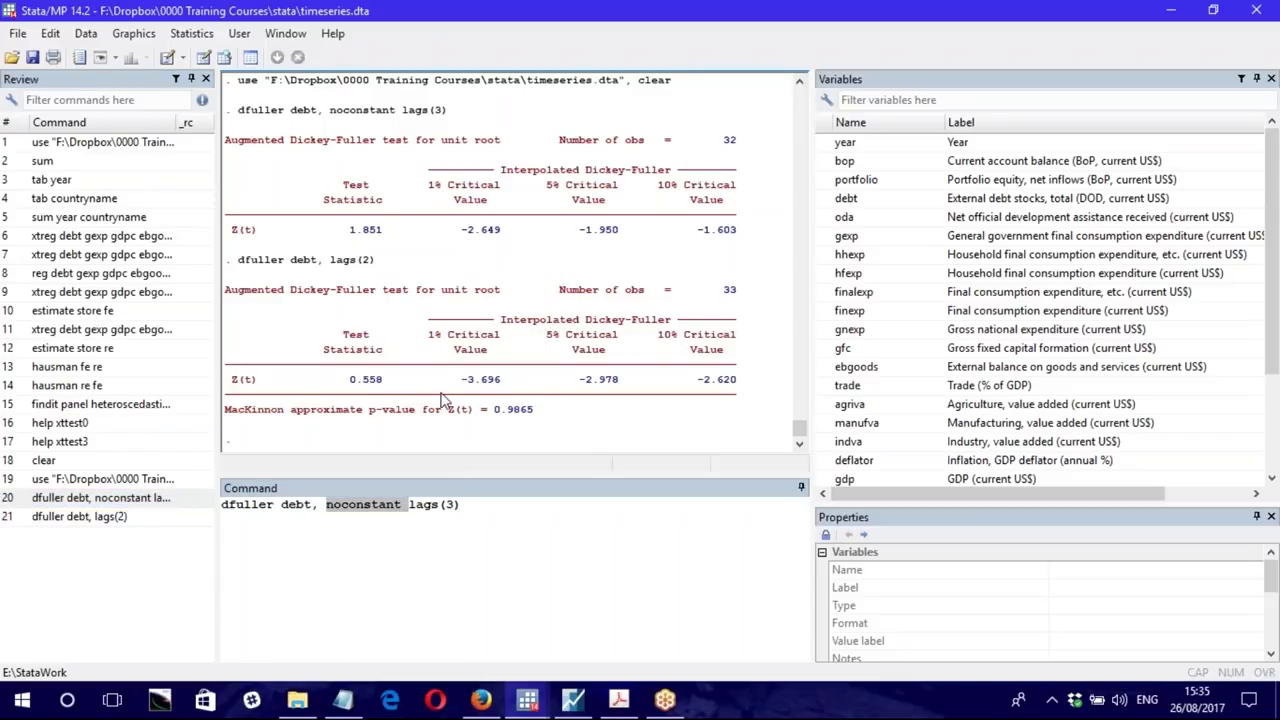
{"action": "left_click_drag", "start_coordinate": [346, 379], "coordinate": [386, 388]}
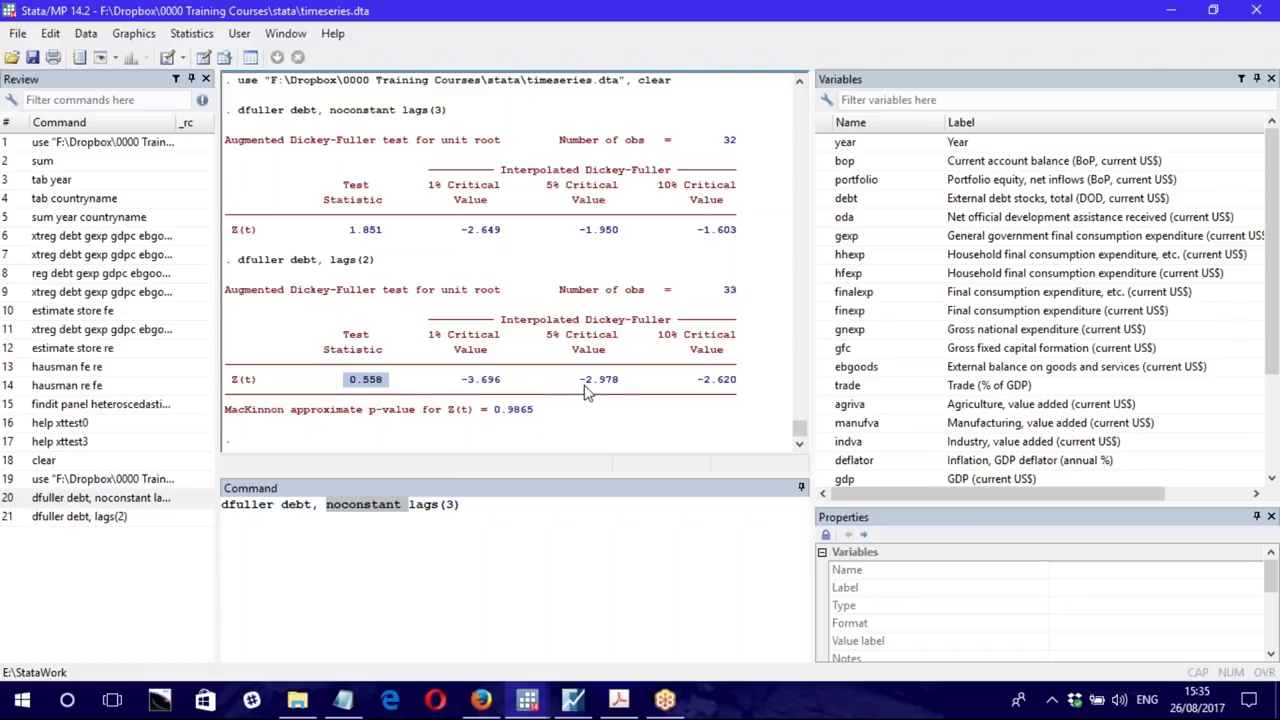
{"action": "left_click_drag", "start_coordinate": [580, 384], "coordinate": [622, 386]}
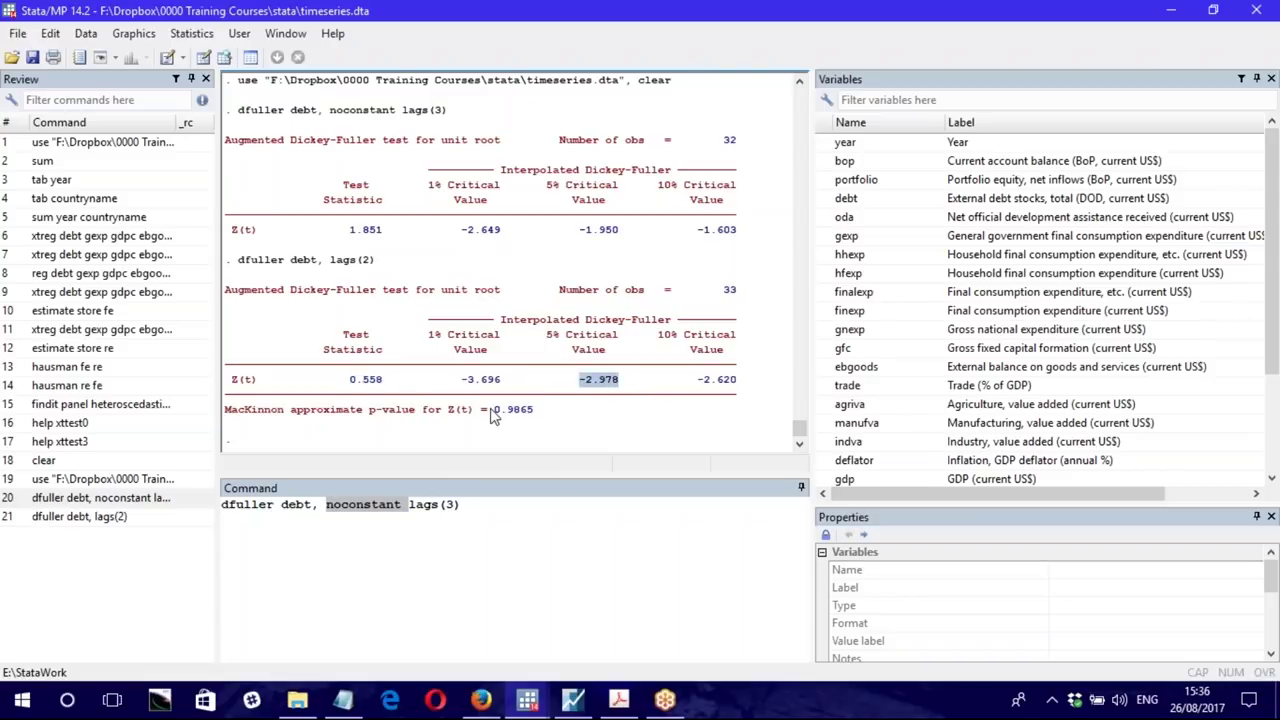
{"action": "left_click_drag", "start_coordinate": [495, 410], "coordinate": [533, 412]}
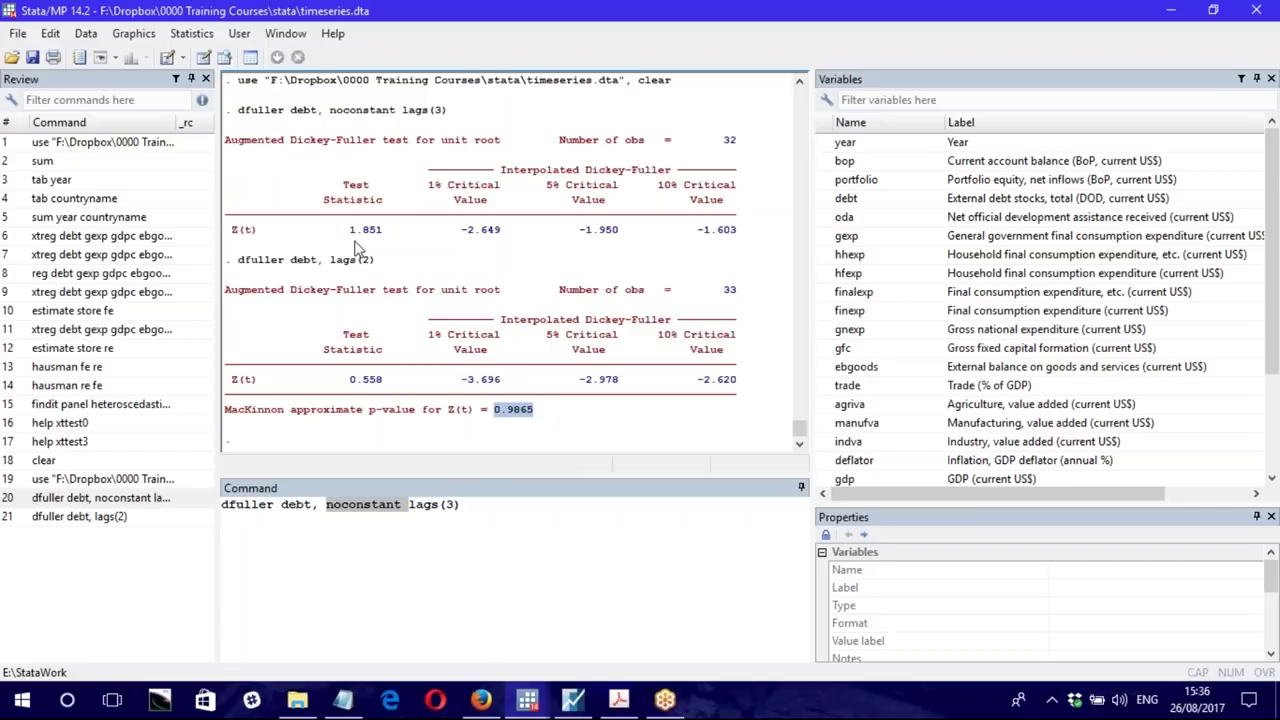
Step: Run the Augmented Dickey-Fuller test on the first difference of debt with "dfuller d.debt, noconstant lags(3)"
{"action": "left_click_drag", "start_coordinate": [356, 240], "coordinate": [737, 240]}
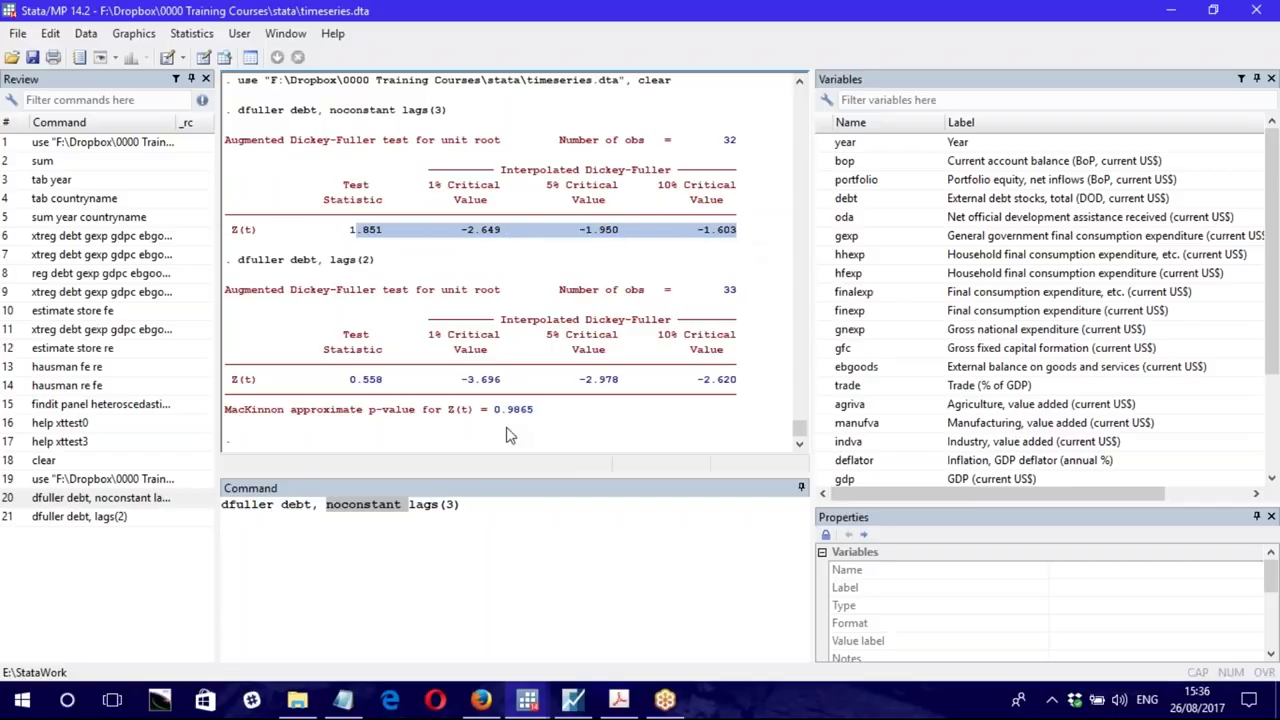
{"action": "left_click_drag", "start_coordinate": [493, 412], "coordinate": [537, 414]}
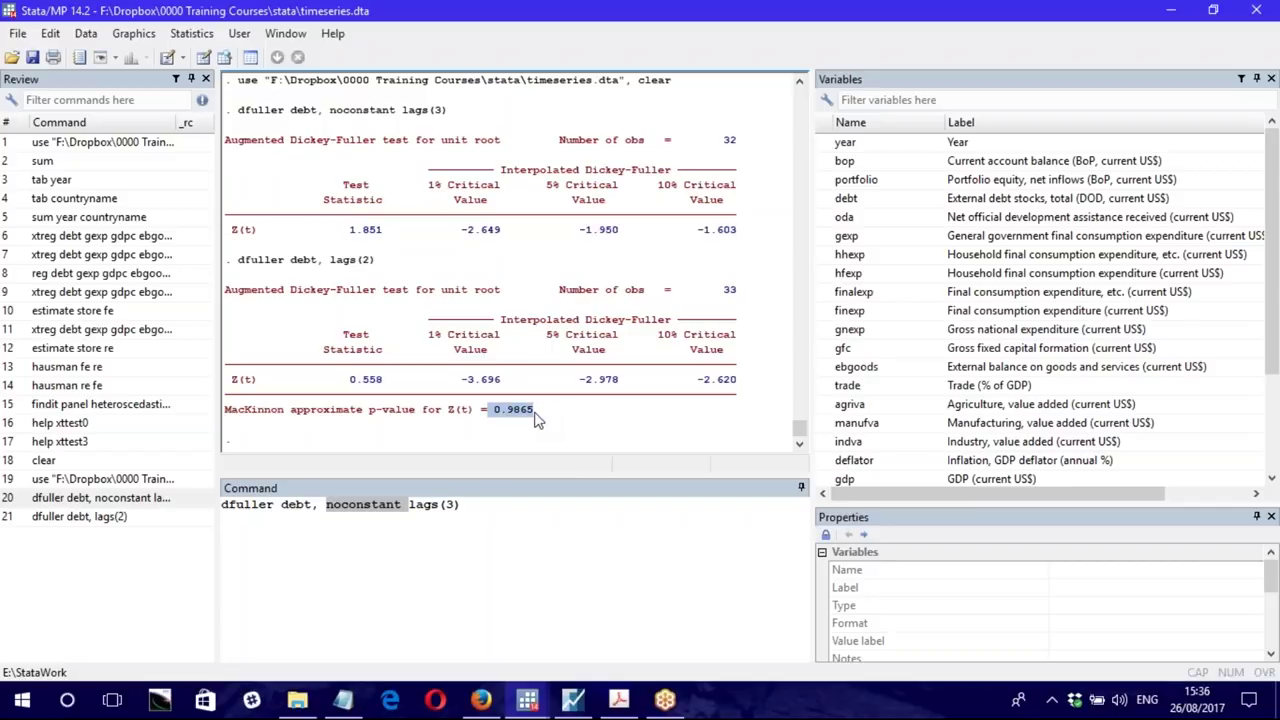
{"action": "left_click", "coordinate": [418, 521]}
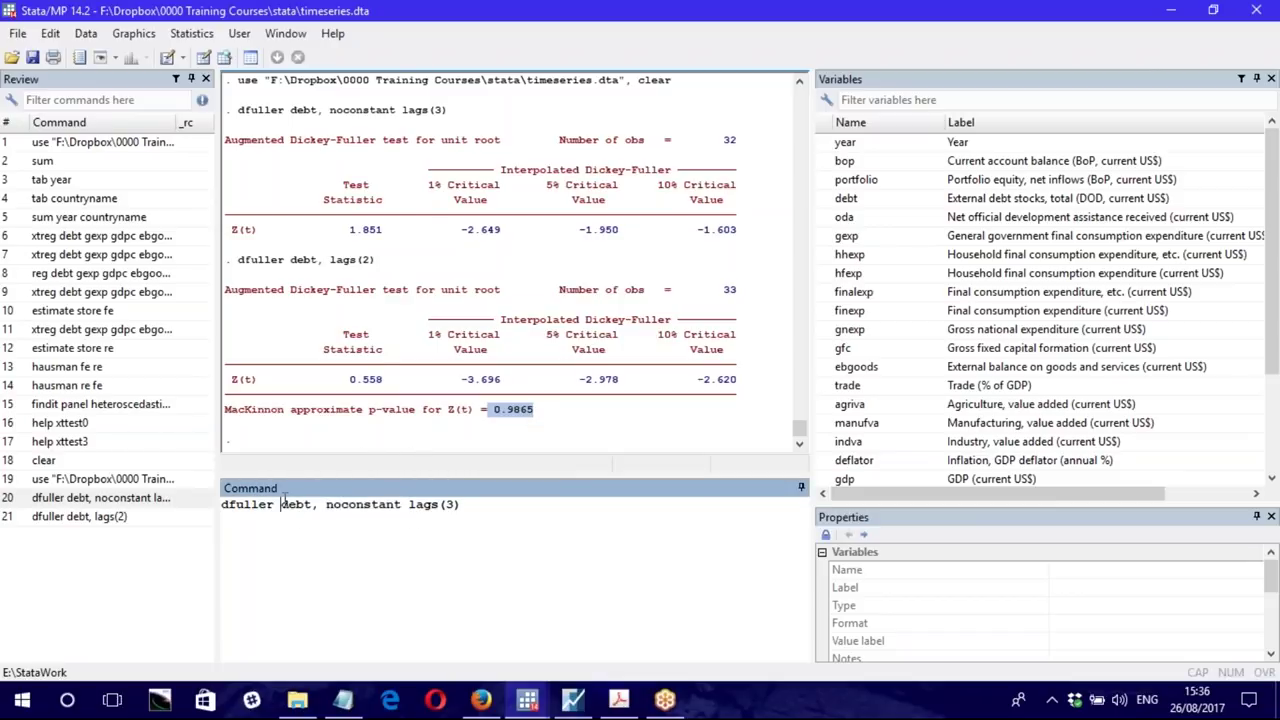
{"action": "type", "text": "d."}
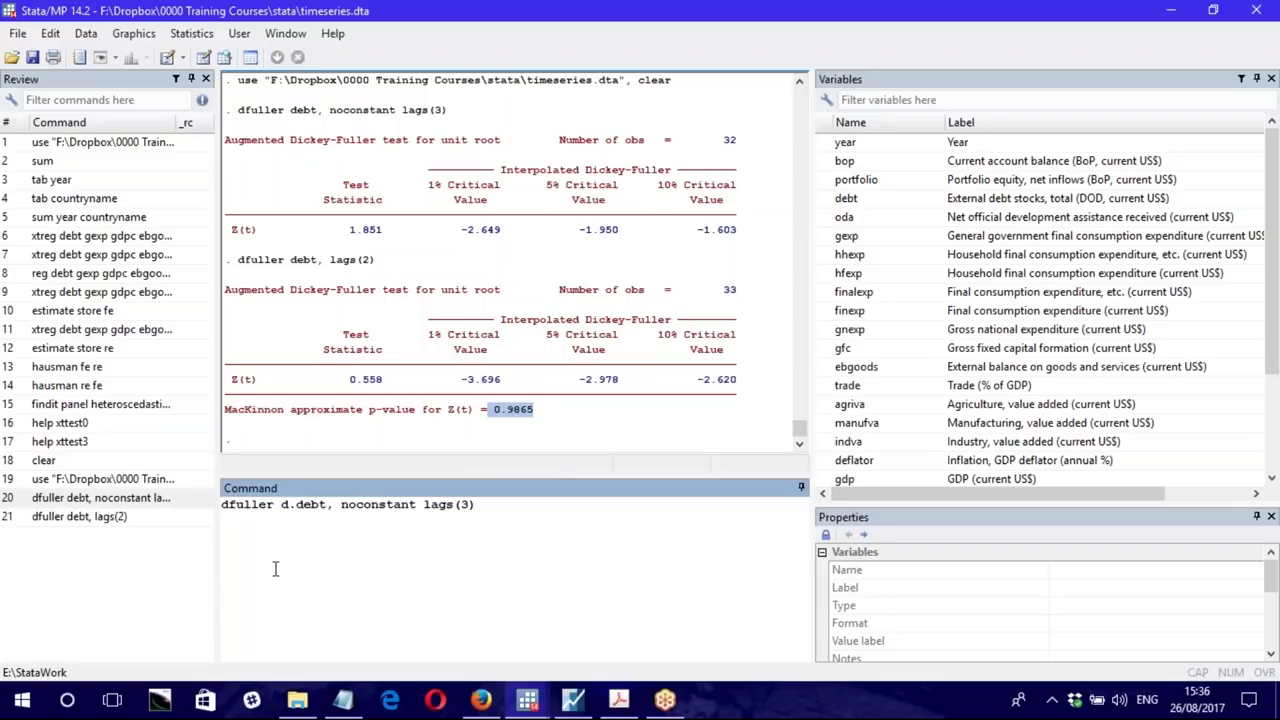
{"action": "left_click_drag", "start_coordinate": [281, 504], "coordinate": [326, 510]}
{"action": "key", "text": "End"}
{"action": "double_click", "coordinate": [285, 505]}
{"action": "key", "text": "Left"}
{"action": "double_click", "coordinate": [285, 505]}
{"action": "left_click", "coordinate": [492, 505]}
{"action": "key", "text": "Return"}
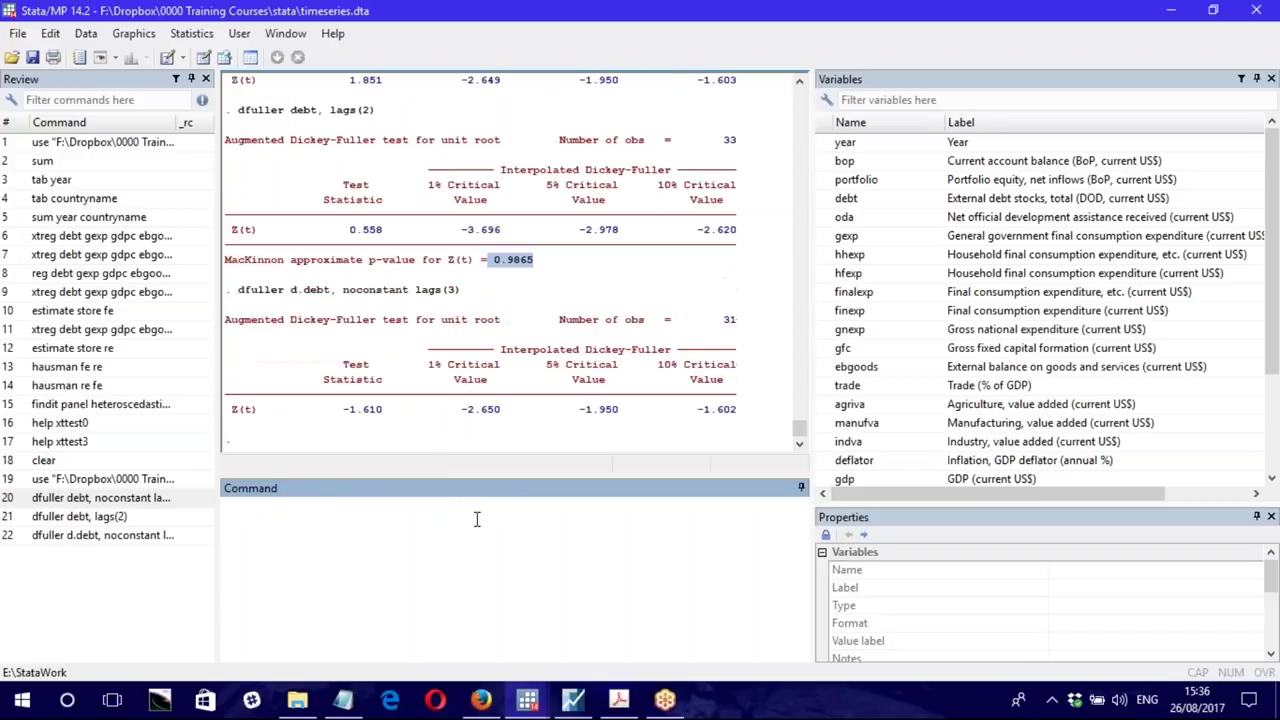
Step: Rerun the Dickey-Fuller test on differenced debt without the noconstant option and with 2 lags
{"action": "left_click", "coordinate": [100, 550]}
{"action": "left_click_drag", "start_coordinate": [352, 505], "coordinate": [422, 505]}
{"action": "key", "text": "Delete"}
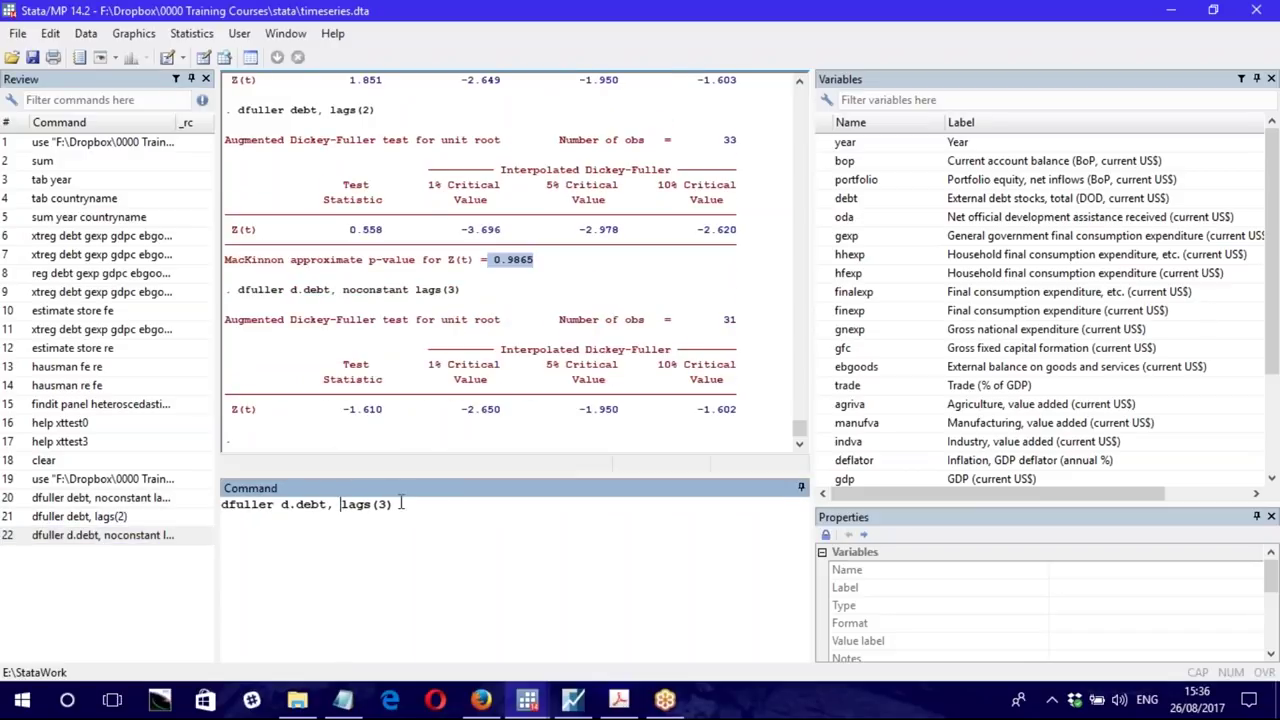
{"action": "type", "text": "2"}
{"action": "key", "text": "Return"}
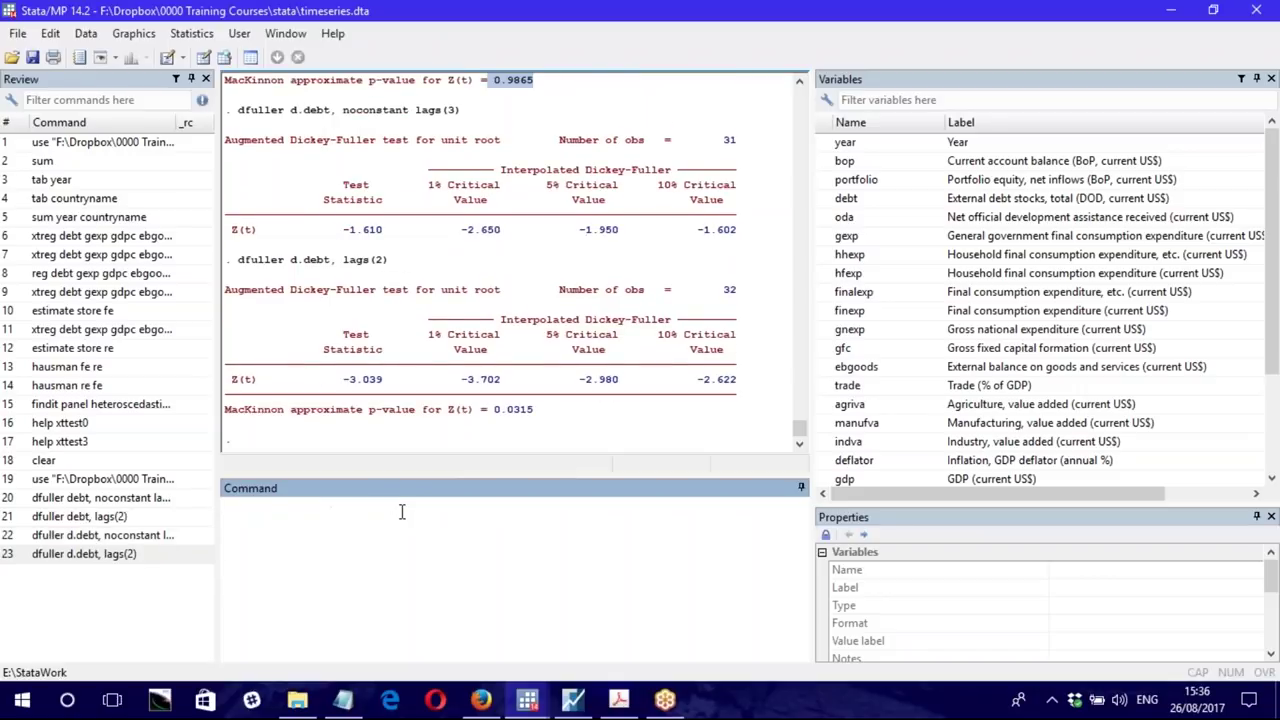
Step: Examine the MacKinnon p-value of the two-lag test on differenced debt, and recall that test's command for reuse
{"action": "left_click_drag", "start_coordinate": [493, 409], "coordinate": [535, 409]}
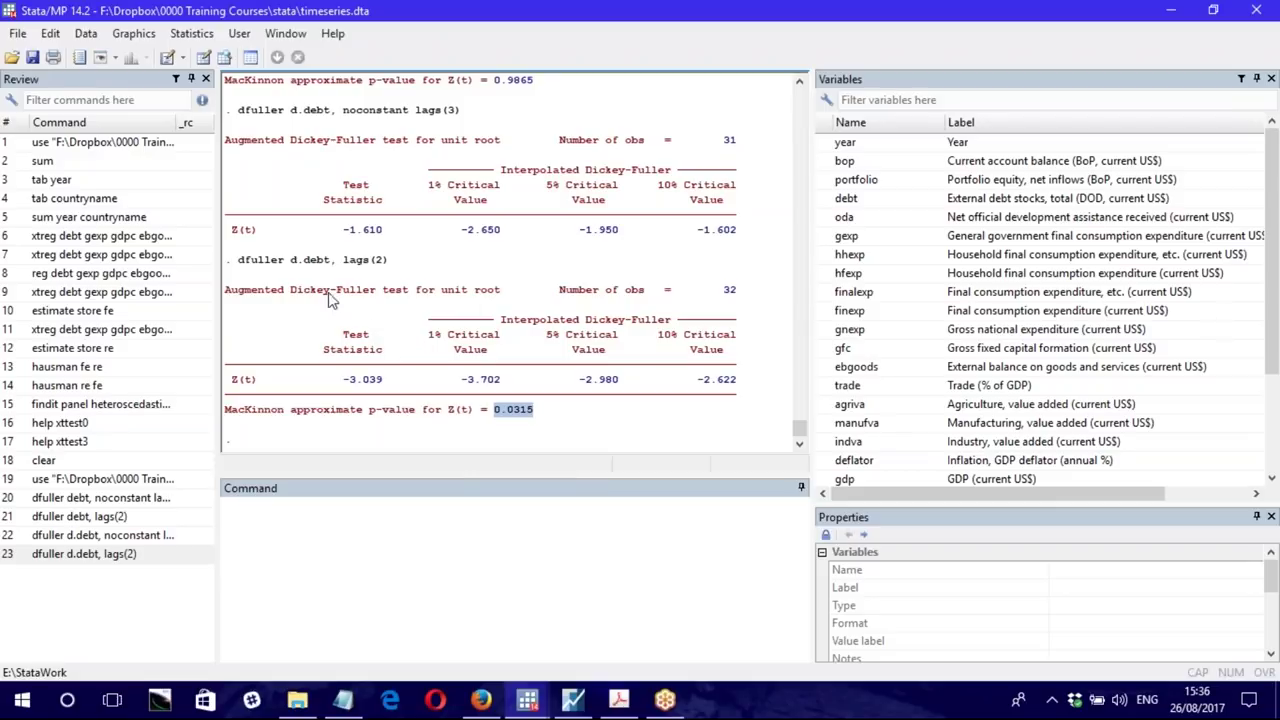
{"action": "left_click_drag", "start_coordinate": [226, 293], "coordinate": [500, 296]}
{"action": "mouse_move", "coordinate": [494, 412]}
{"action": "left_mouse_down"}
{"action": "mouse_move", "coordinate": [533, 418]}
{"action": "mouse_move", "coordinate": [496, 418]}
{"action": "mouse_move", "coordinate": [507, 420]}
{"action": "left_mouse_up"}
{"action": "left_click", "coordinate": [88, 556]}
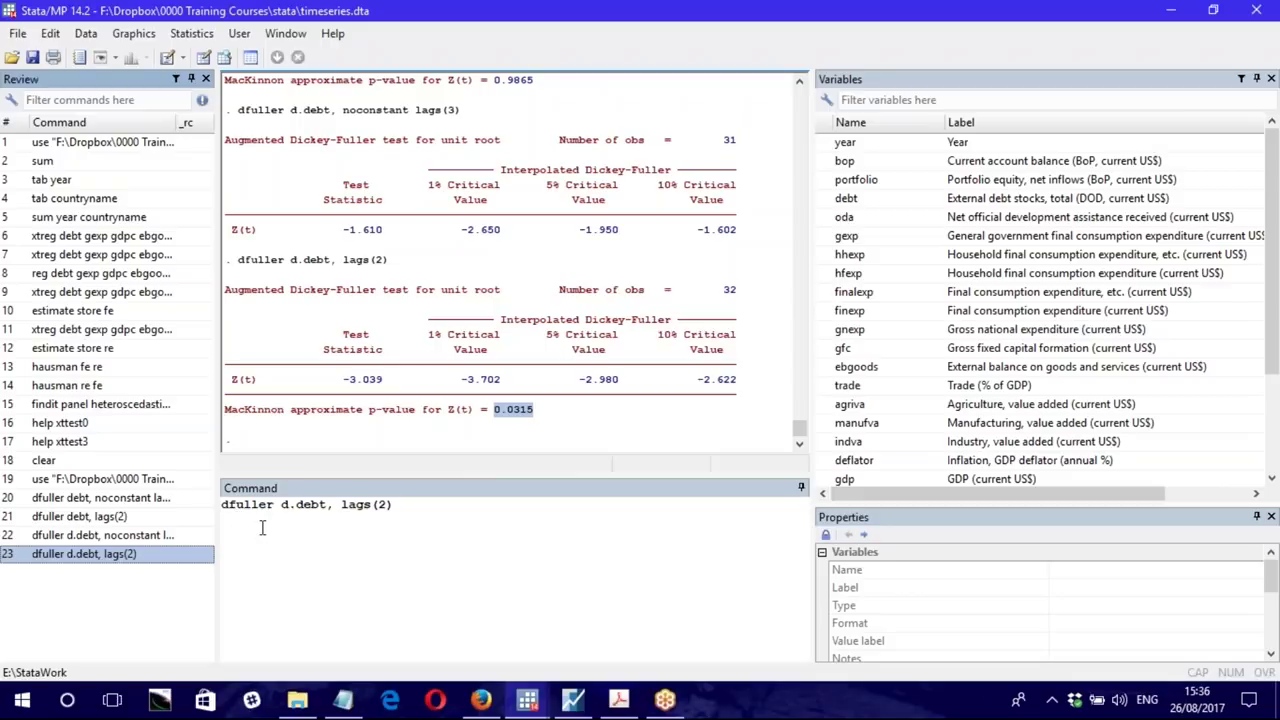
Step: Switch to EViews, review the unit root test types offered for the trade series, and return to Stata
{"action": "left_click", "coordinate": [572, 700]}
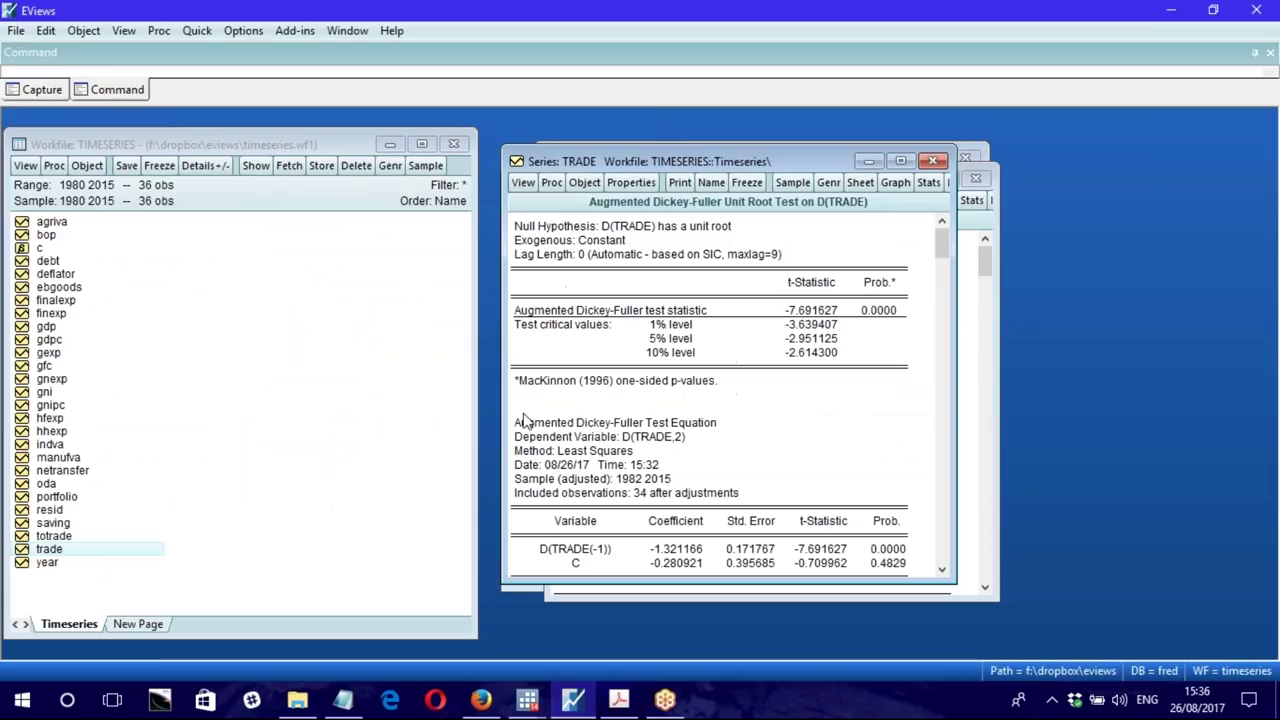
{"action": "left_click", "coordinate": [523, 184]}
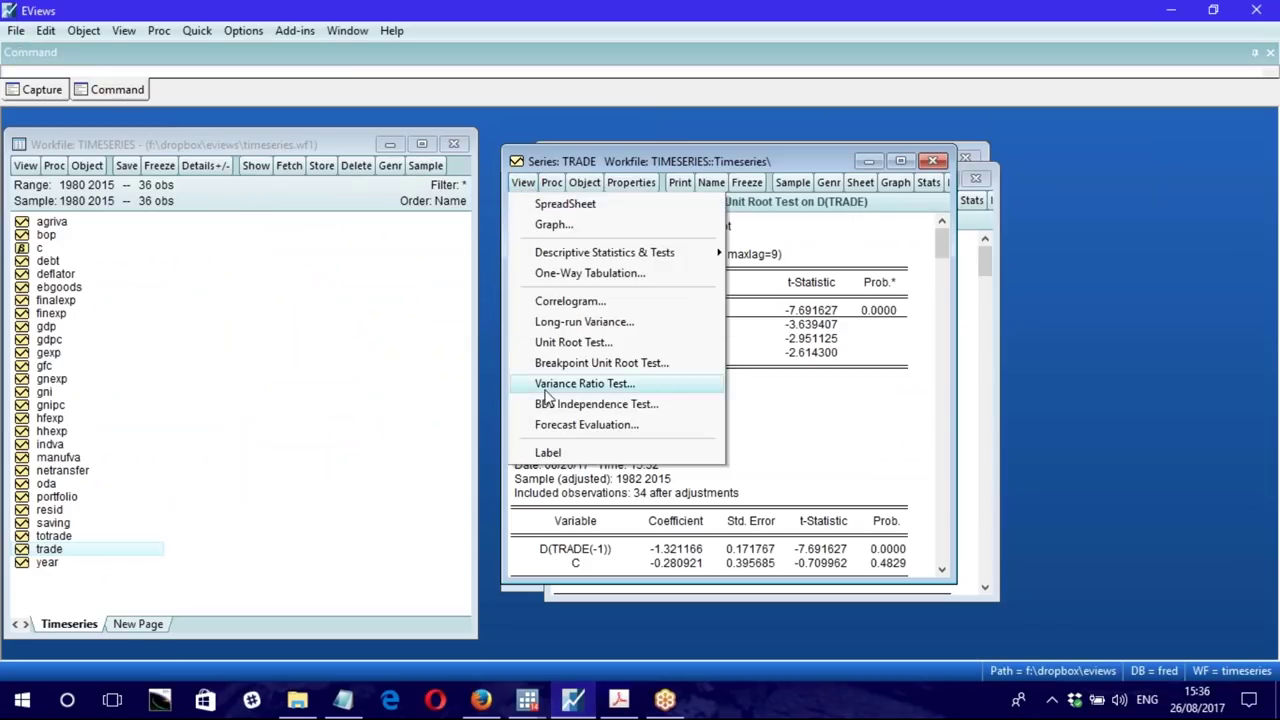
{"action": "left_click", "coordinate": [575, 343]}
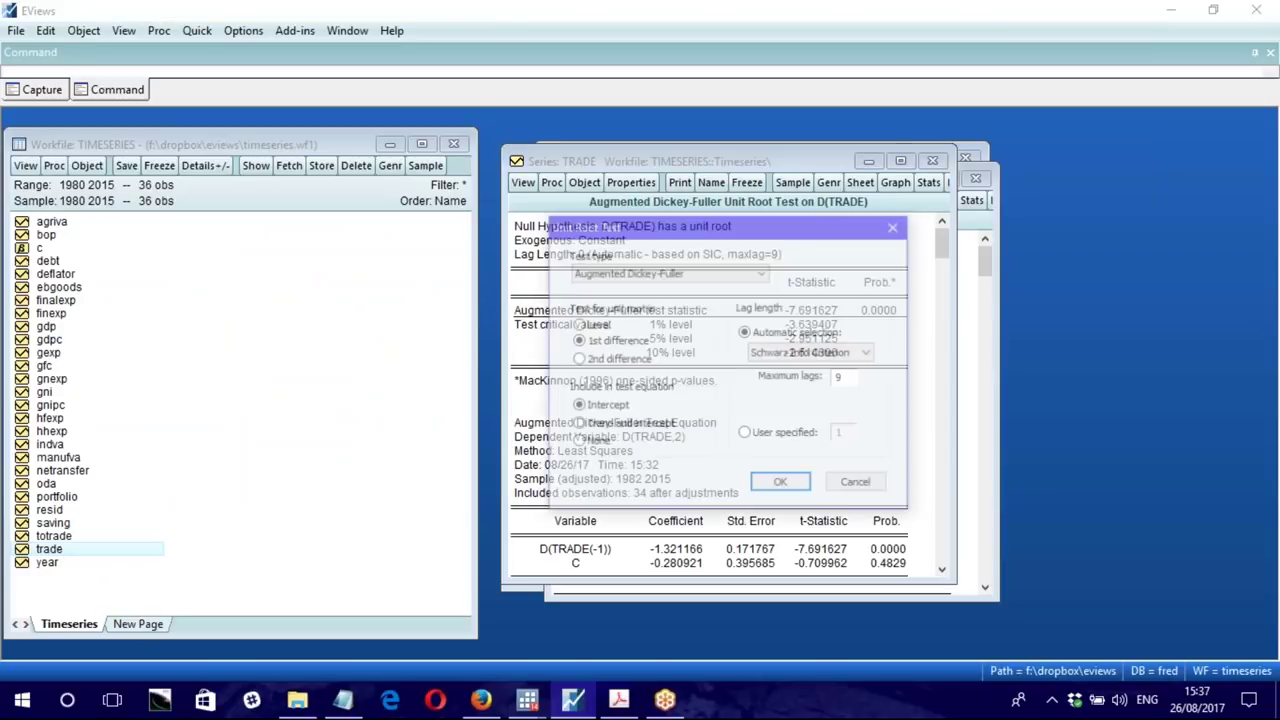
{"action": "left_click", "coordinate": [630, 273]}
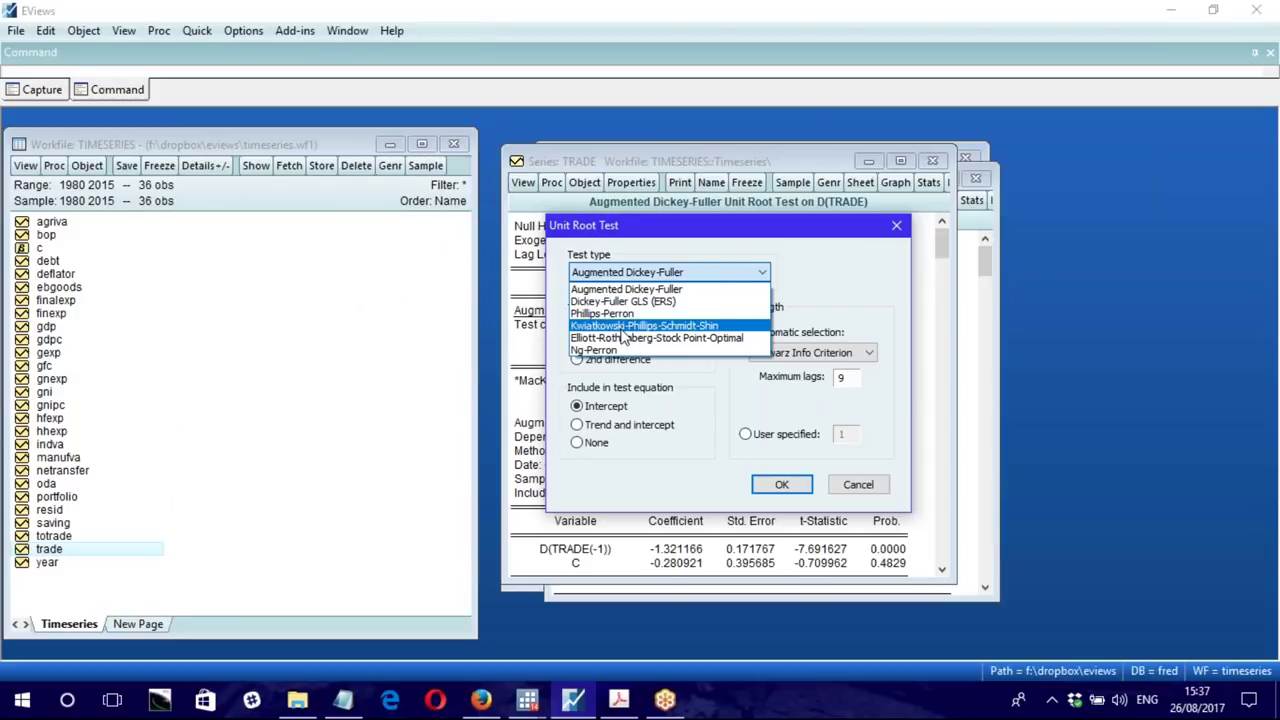
{"action": "left_click", "coordinate": [527, 699]}
{"action": "left_click", "coordinate": [392, 623]}
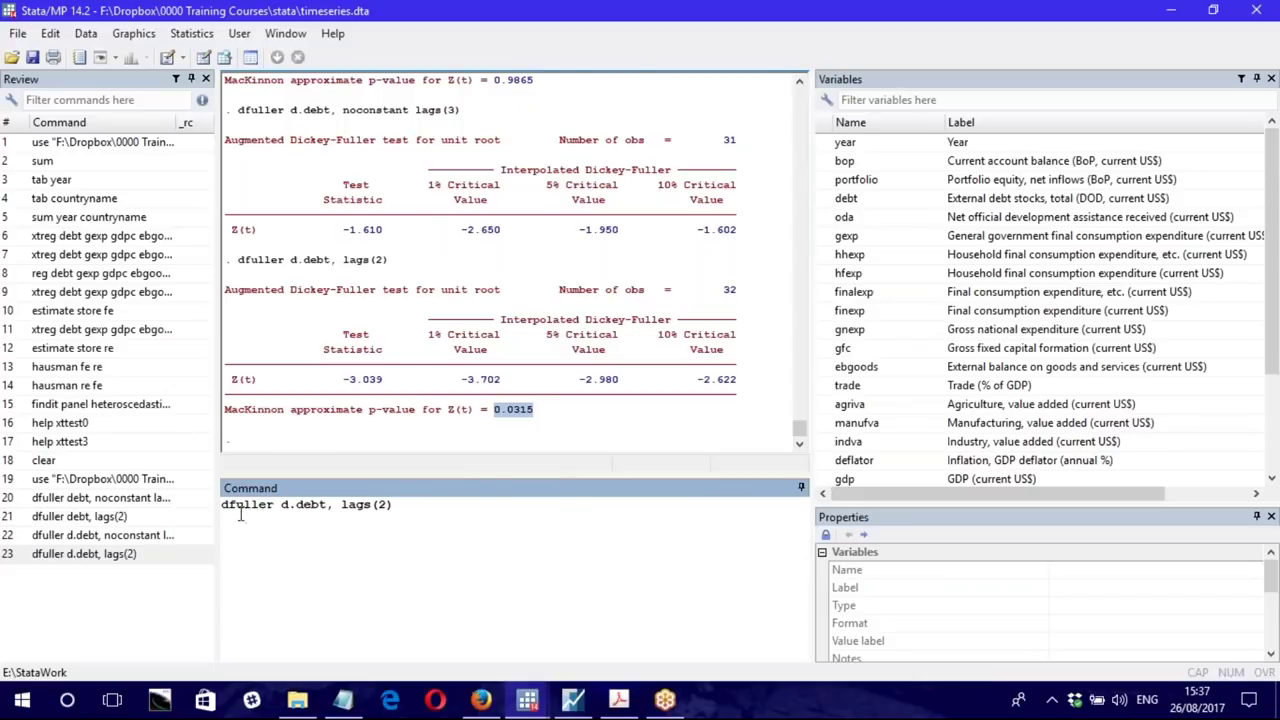
{"action": "left_click_drag", "start_coordinate": [223, 505], "coordinate": [275, 506]}
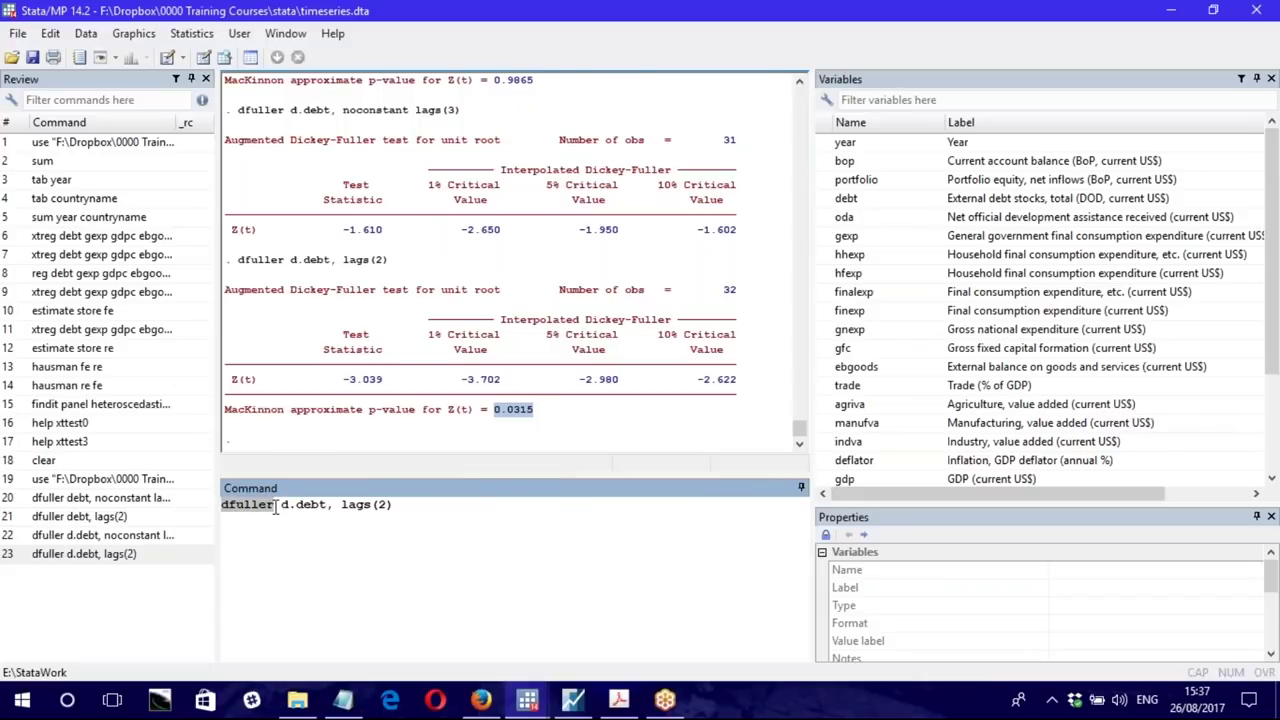
{"action": "type", "text": "pperror"}
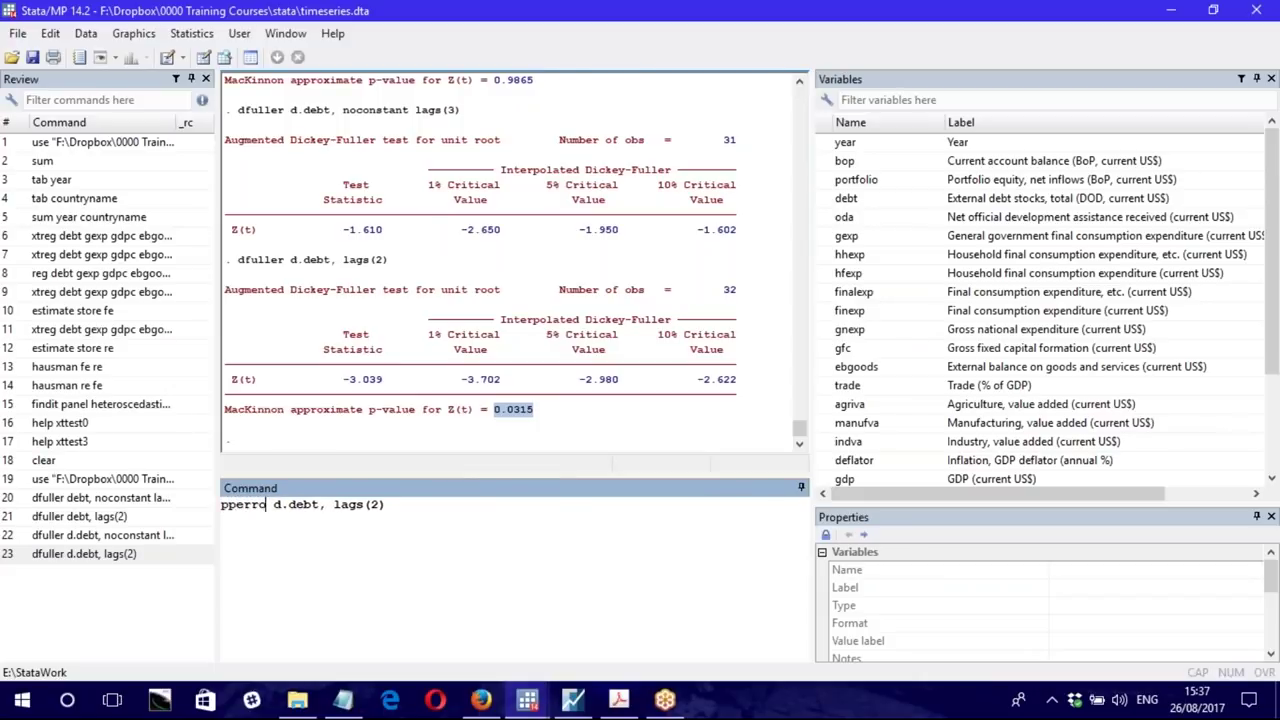
{"action": "key", "text": "BackSpace"}
{"action": "key", "text": "BackSpace"}
{"action": "key", "text": "BackSpace"}
{"action": "key", "text": "BackSpace"}
{"action": "key", "text": "BackSpace"}
{"action": "key", "text": "BackSpace"}
{"action": "key", "text": "BackSpace"}
Step: Run the KPSS test on the first difference of debt without a lags option, using "kpss d.debt"
{"action": "type", "text": "kpss"}
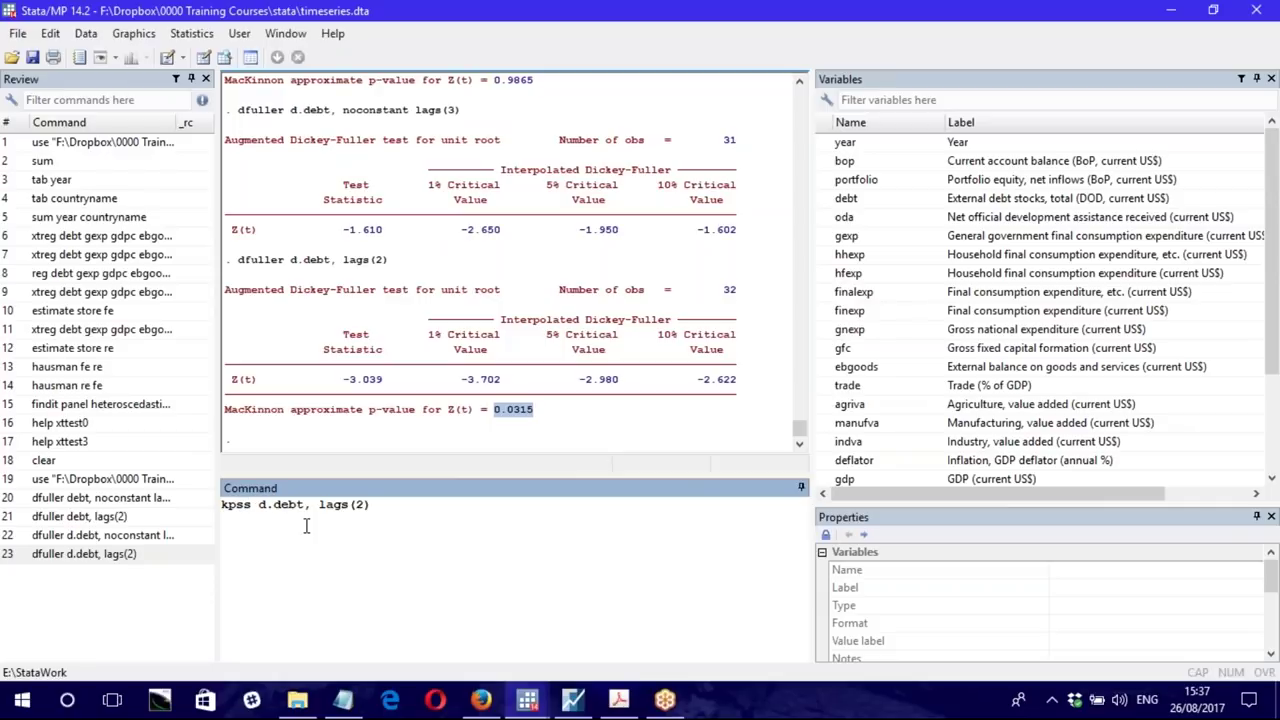
{"action": "mouse_move", "coordinate": [321, 505]}
{"action": "left_mouse_down"}
{"action": "mouse_move", "coordinate": [360, 505]}
{"action": "mouse_move", "coordinate": [301, 505]}
{"action": "left_mouse_up"}
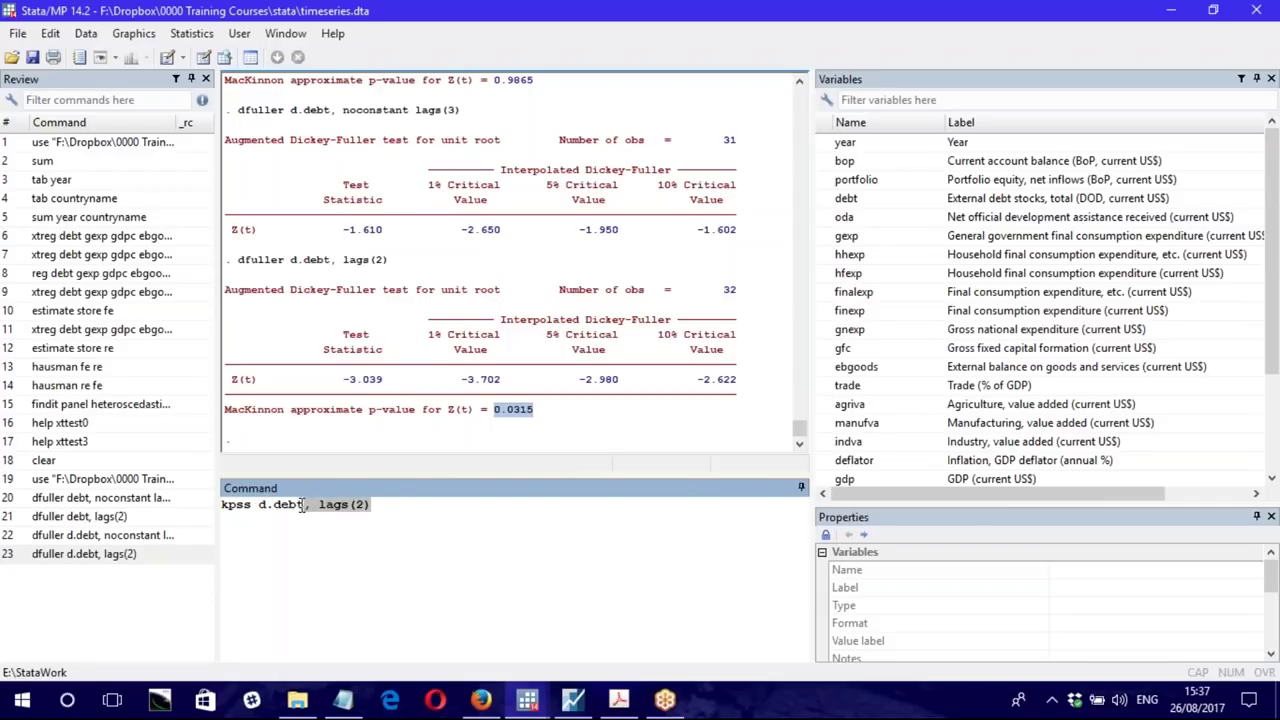
{"action": "key", "text": "BackSpace"}
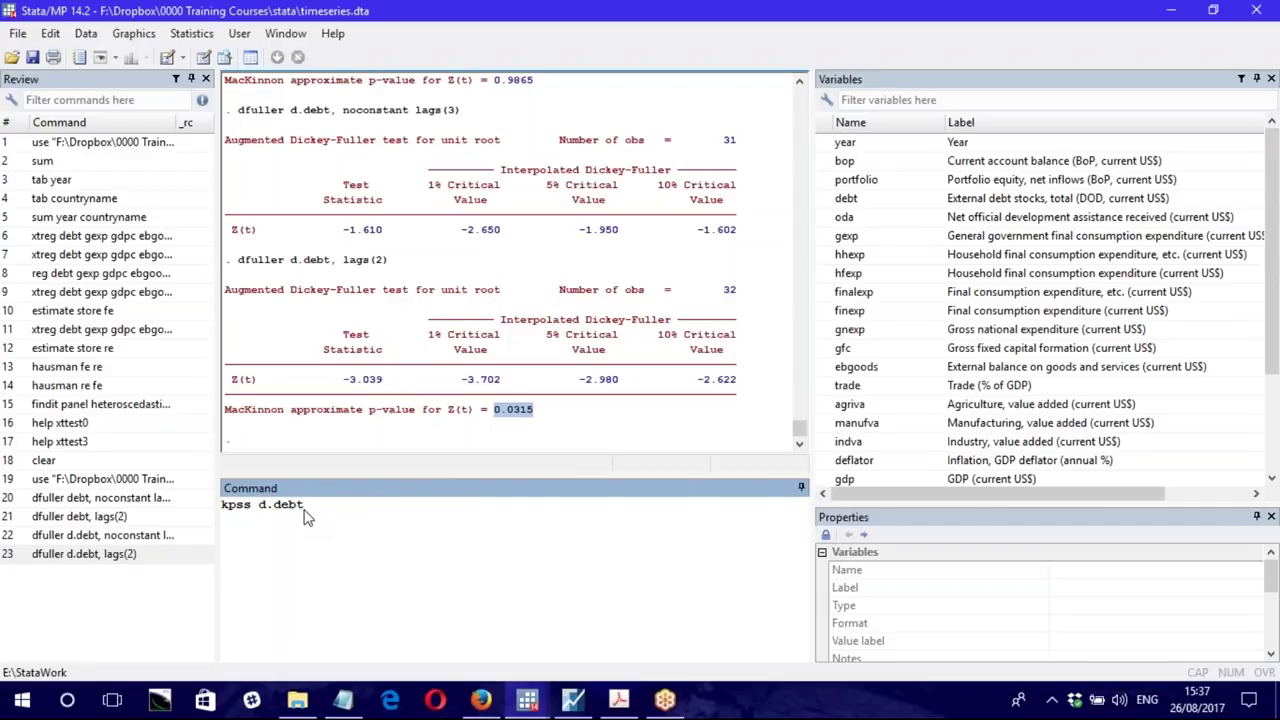
{"action": "key", "text": "Return"}
Step: Recall the KPSS command and replace its test name with dfgls
{"action": "left_click", "coordinate": [207, 568]}
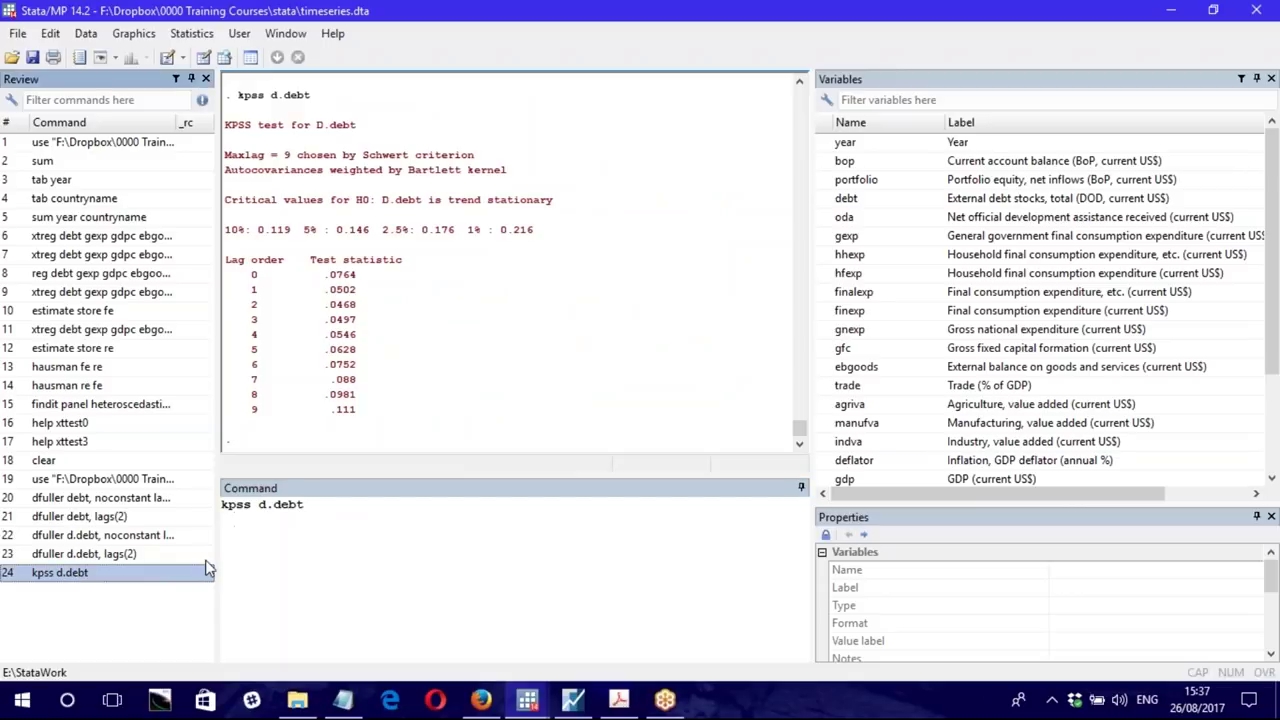
{"action": "left_click_drag", "start_coordinate": [252, 505], "coordinate": [216, 505]}
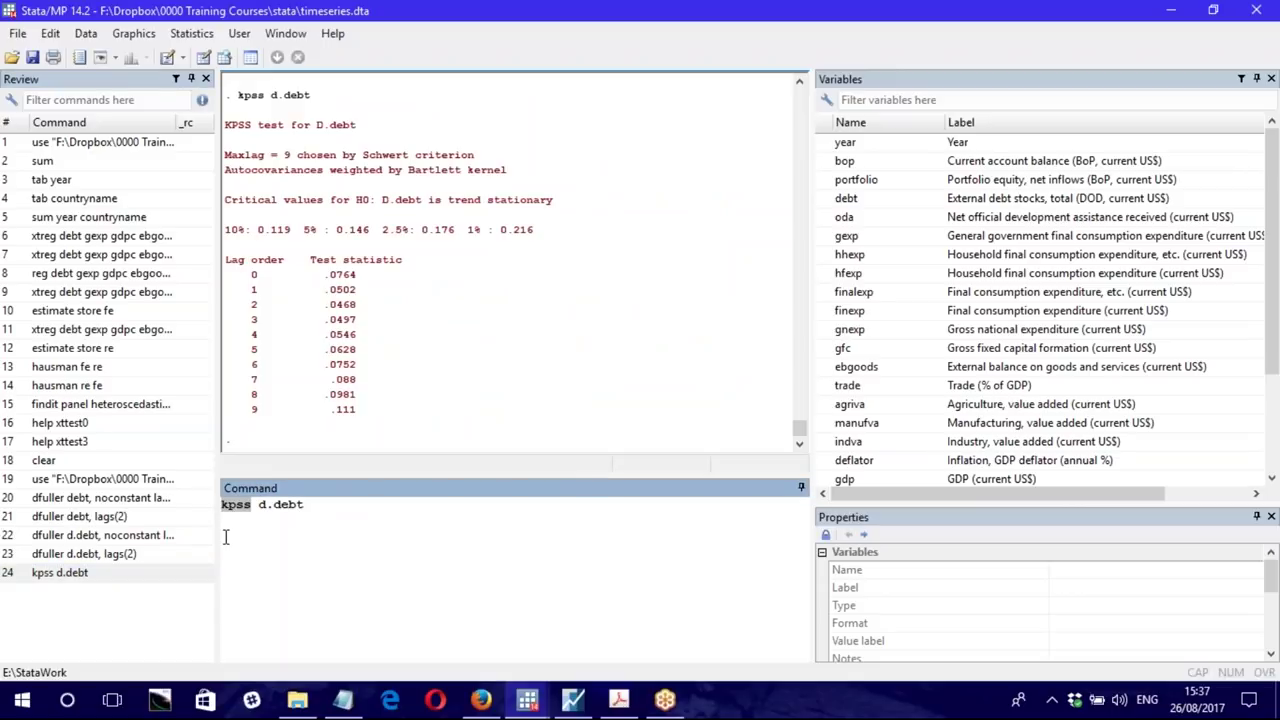
{"action": "type", "text": "dfgls"}
Step: Check the list of test types in the EViews Unit Root Test dialog again and go back to Stata
{"action": "left_click", "coordinate": [573, 699]}
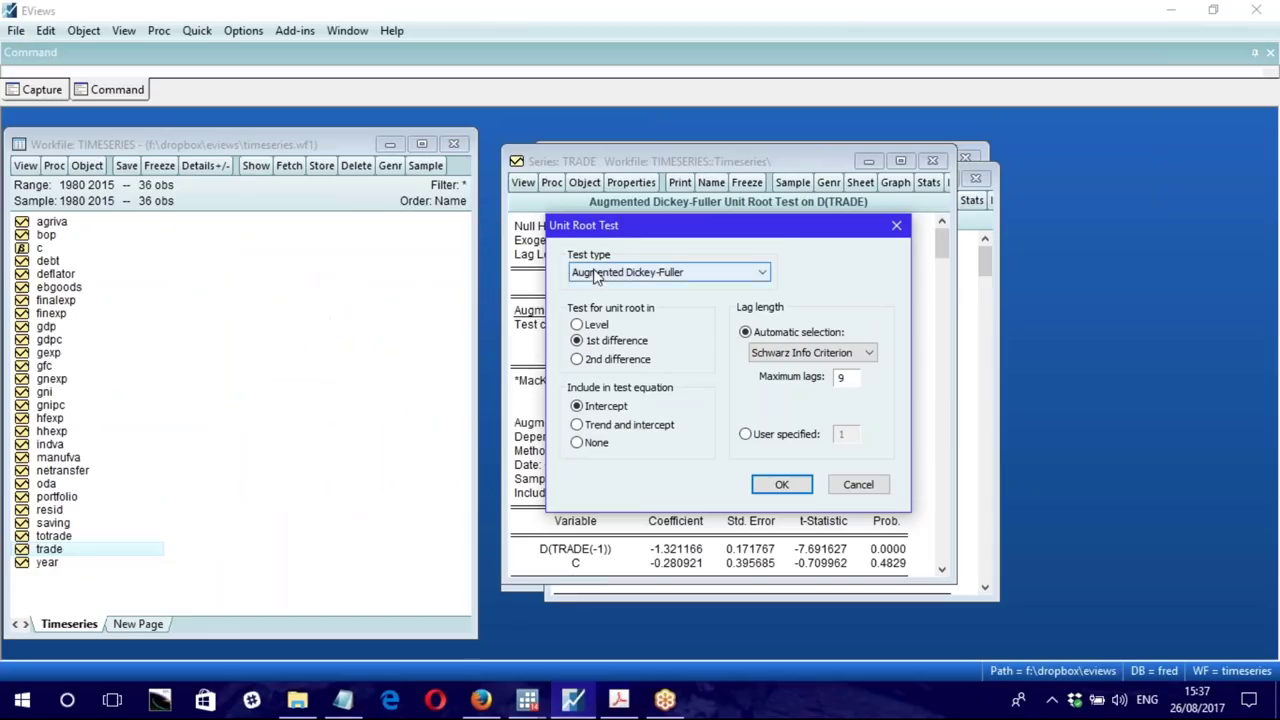
{"action": "left_click", "coordinate": [640, 272]}
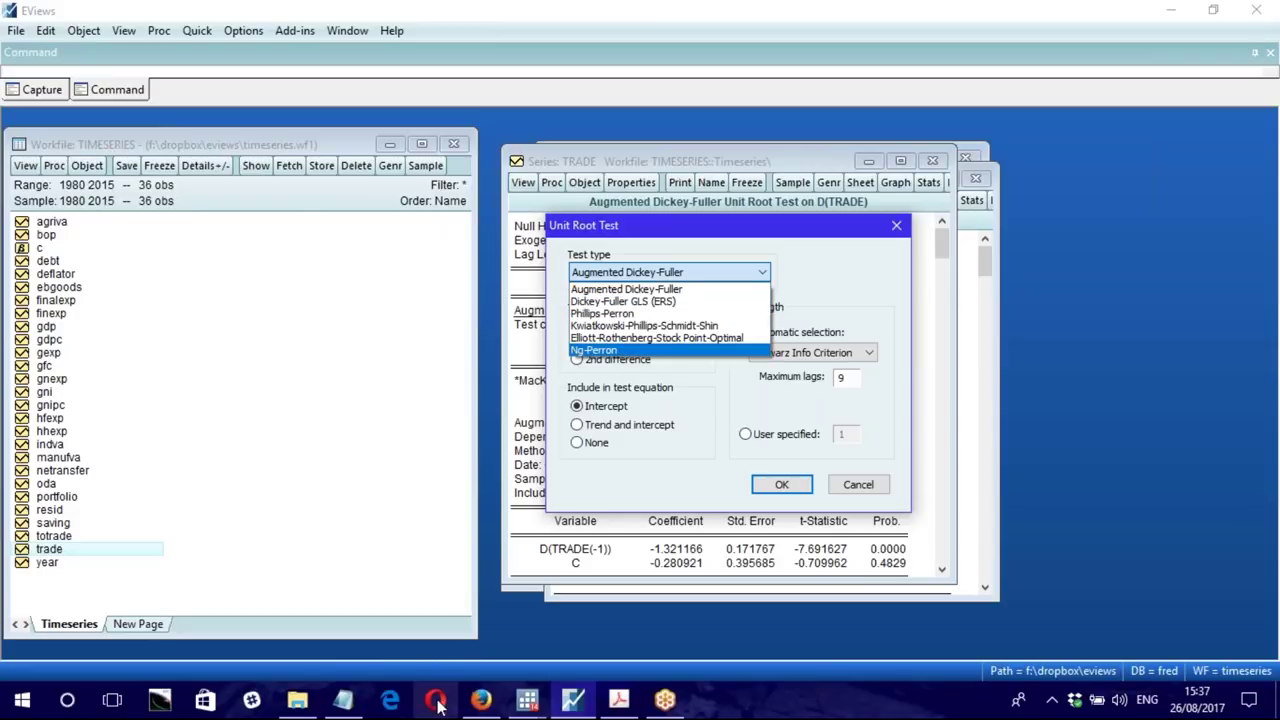
{"action": "left_click", "coordinate": [527, 699]}
{"action": "left_click", "coordinate": [506, 676]}
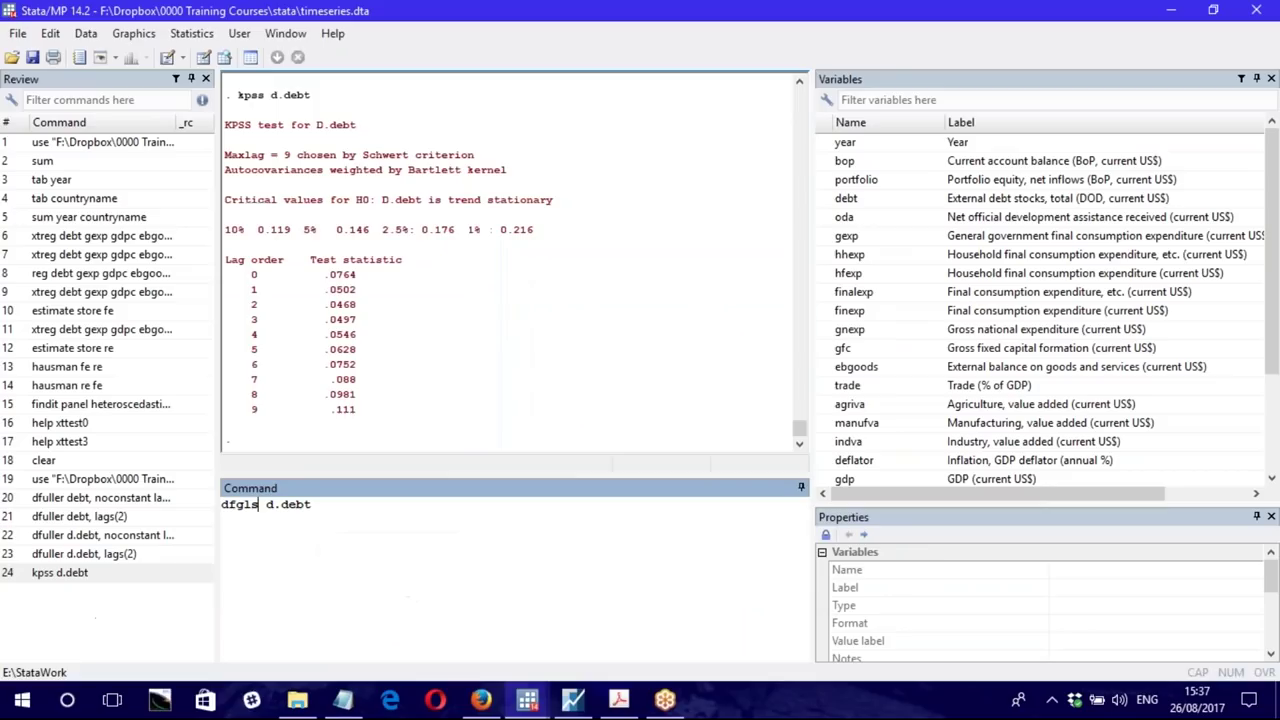
Step: Run the DF-GLS test on the first difference of debt with the prepared "dfgls d.debt" command
{"action": "left_click_drag", "start_coordinate": [260, 510], "coordinate": [221, 510]}
{"action": "left_click", "coordinate": [337, 511]}
{"action": "key", "text": "Return"}
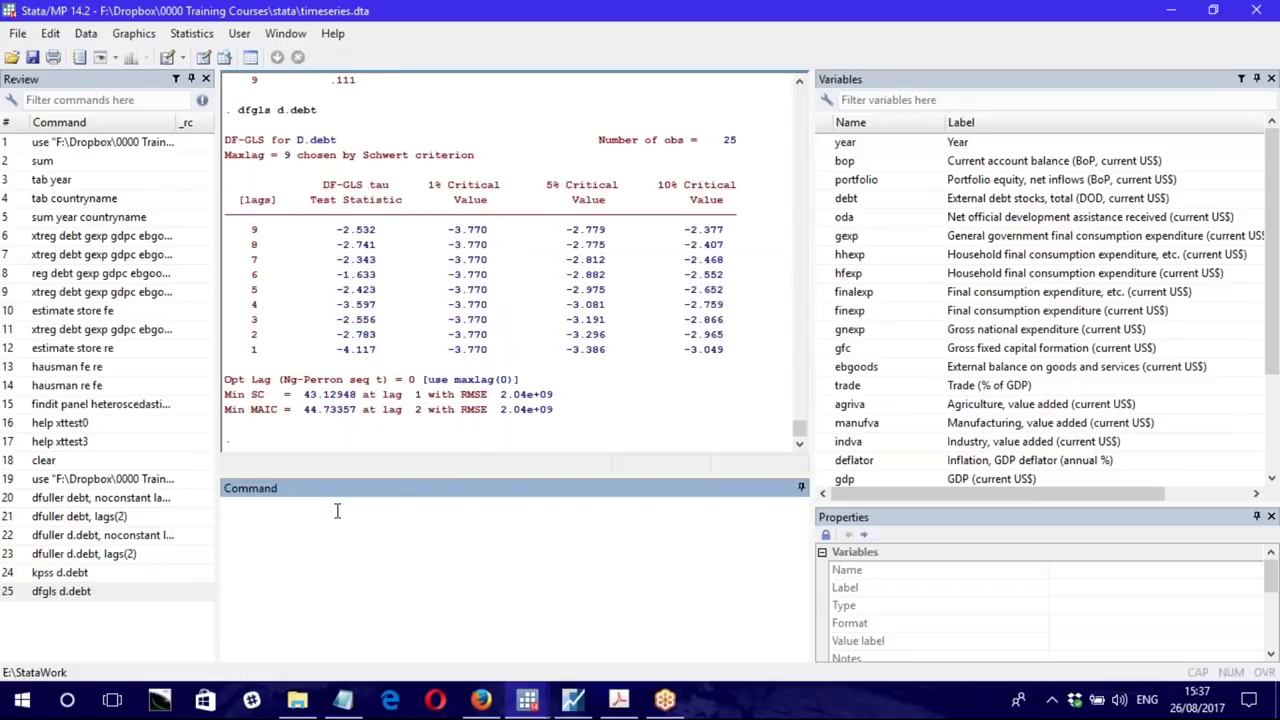
Step: Reuse the DF-GLS command to run the Phillips-Perron test on differenced debt as "pperron d.debt"
{"action": "left_click", "coordinate": [97, 597]}
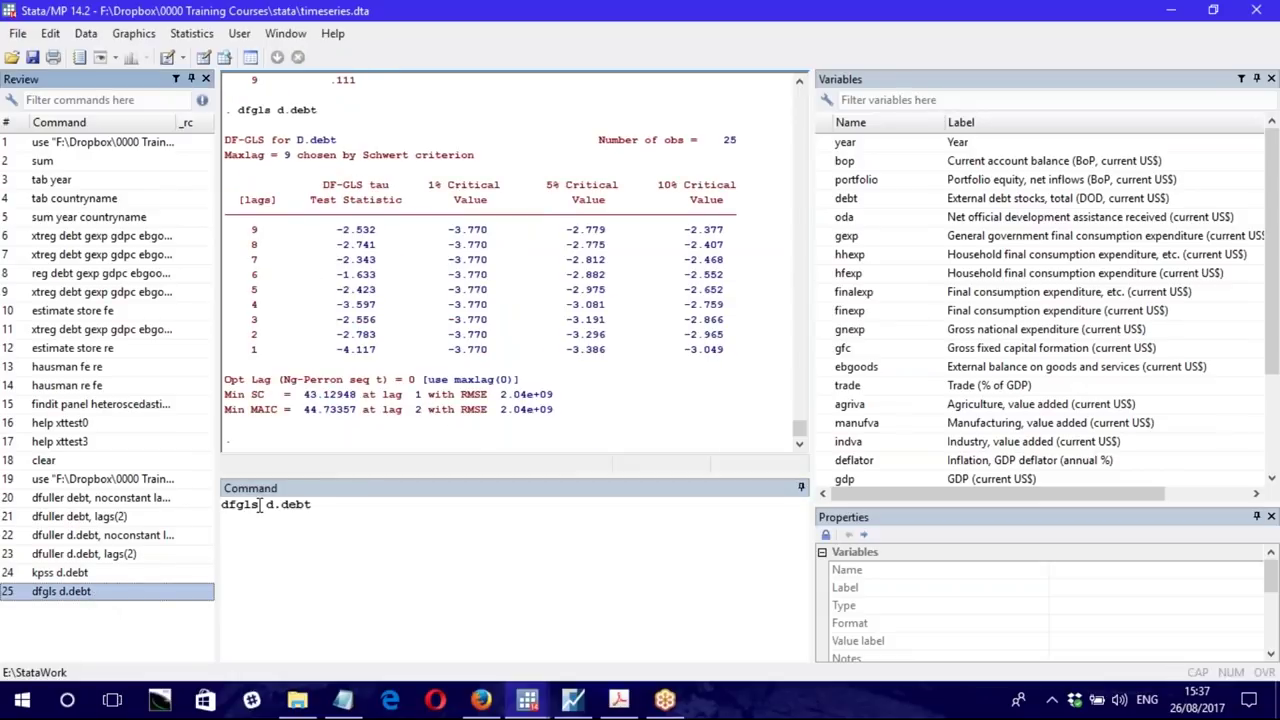
{"action": "left_click_drag", "start_coordinate": [260, 506], "coordinate": [200, 505]}
{"action": "type", "text": "pperro"}
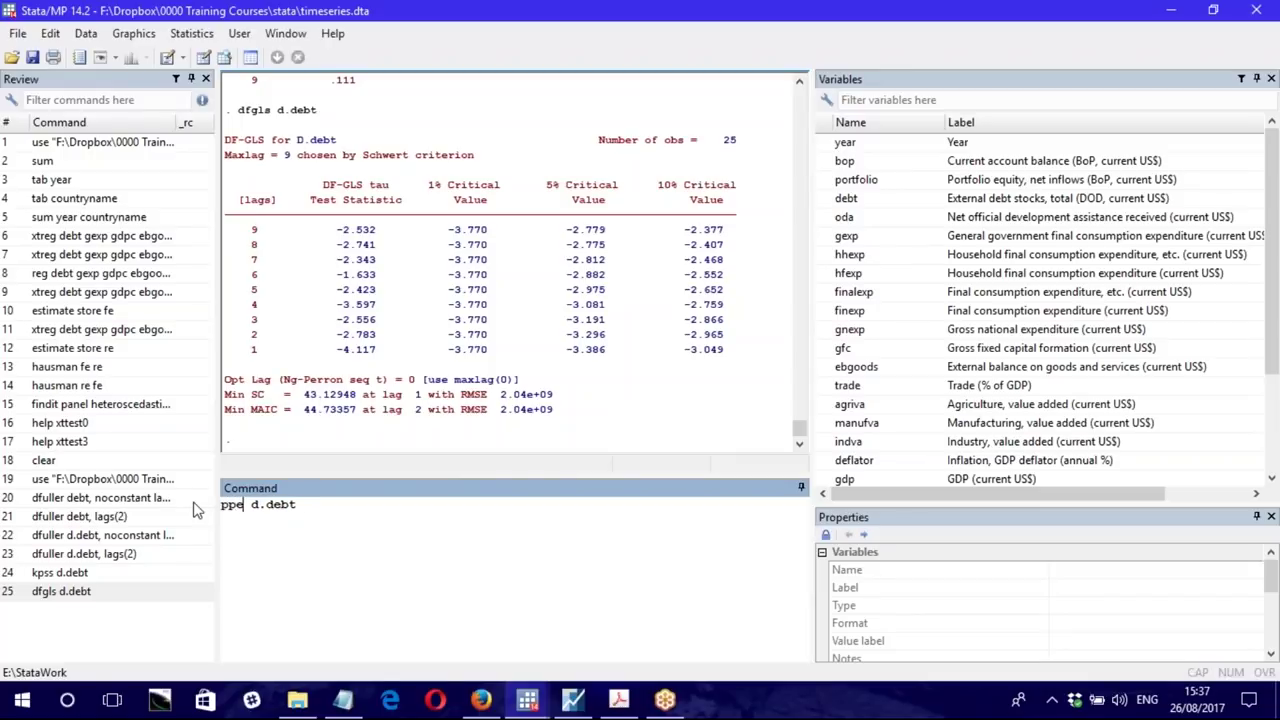
{"action": "type", "text": "n"}
{"action": "key", "text": "Return"}
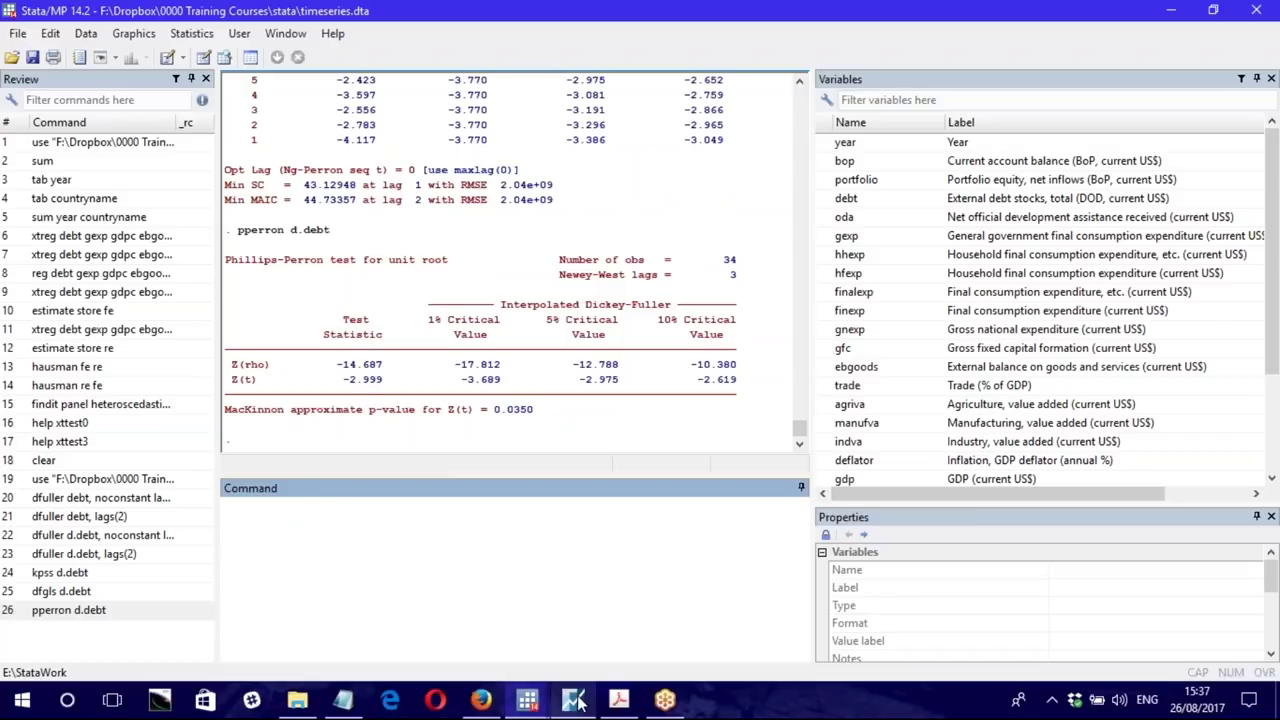
Step: Switch to the Notepad notes and review the integration orders listed for debt, GDP, GFC and TRADE
{"action": "left_click", "coordinate": [345, 702]}
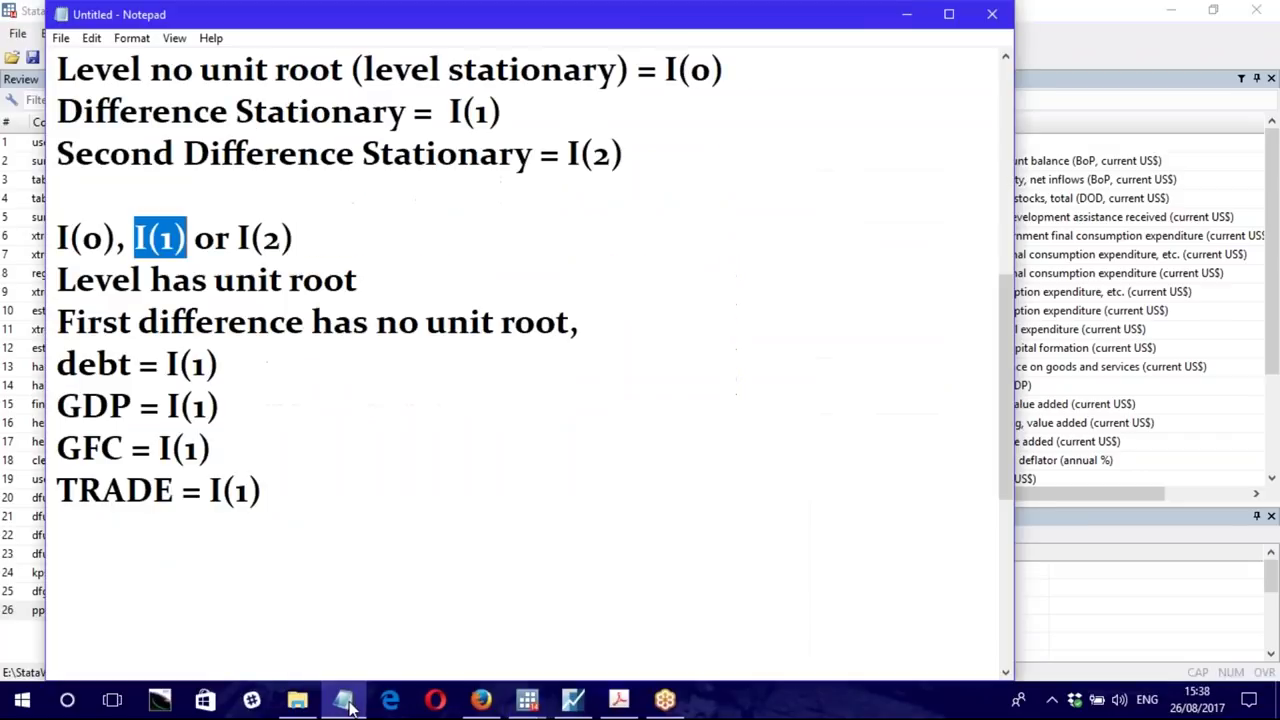
{"action": "left_click", "coordinate": [62, 368]}
{"action": "left_click_drag", "start_coordinate": [64, 370], "coordinate": [268, 492]}
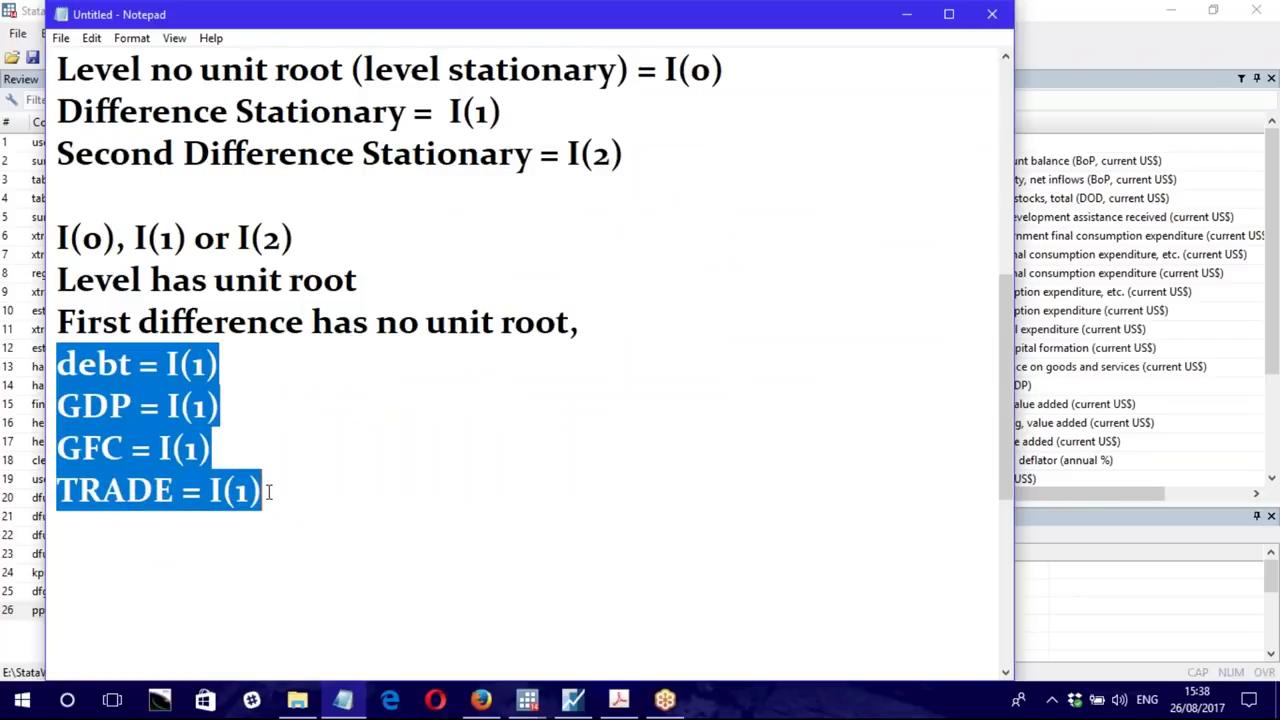
{"action": "left_click", "coordinate": [130, 410]}
{"action": "left_click_drag", "start_coordinate": [62, 368], "coordinate": [262, 487]}
{"action": "left_click", "coordinate": [292, 494]}
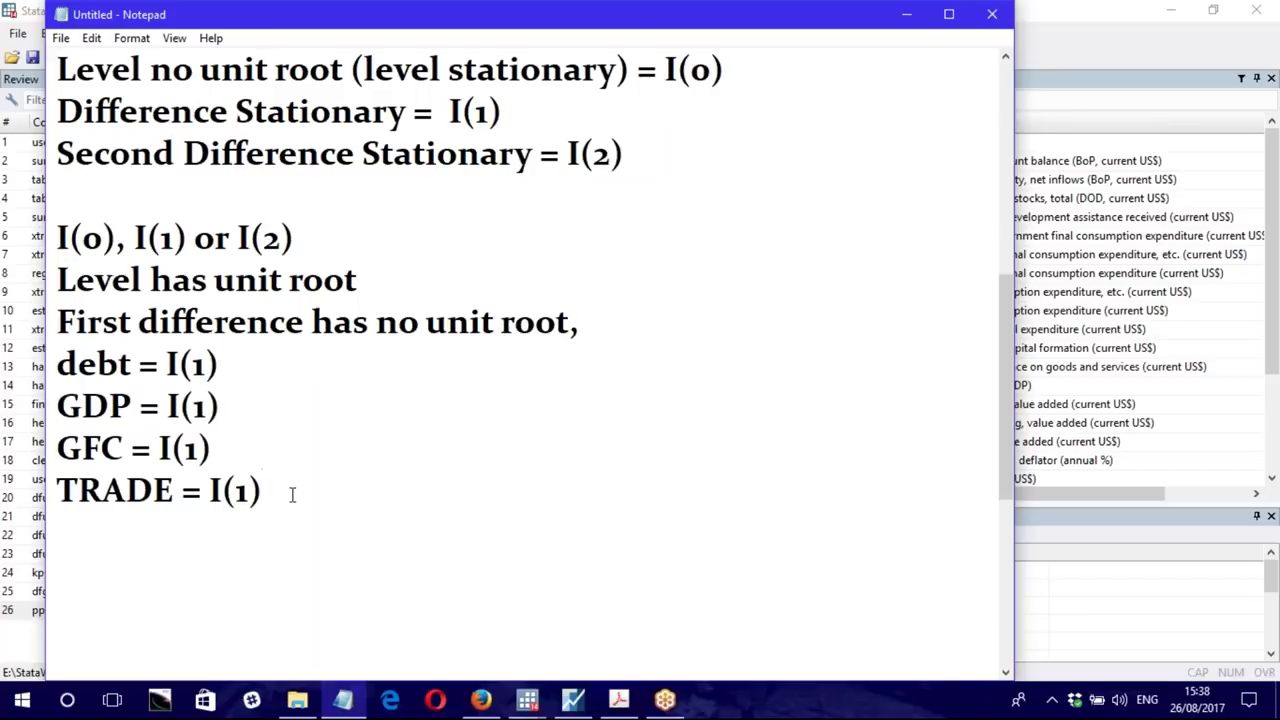
{"action": "left_click_drag", "start_coordinate": [58, 366], "coordinate": [265, 490]}
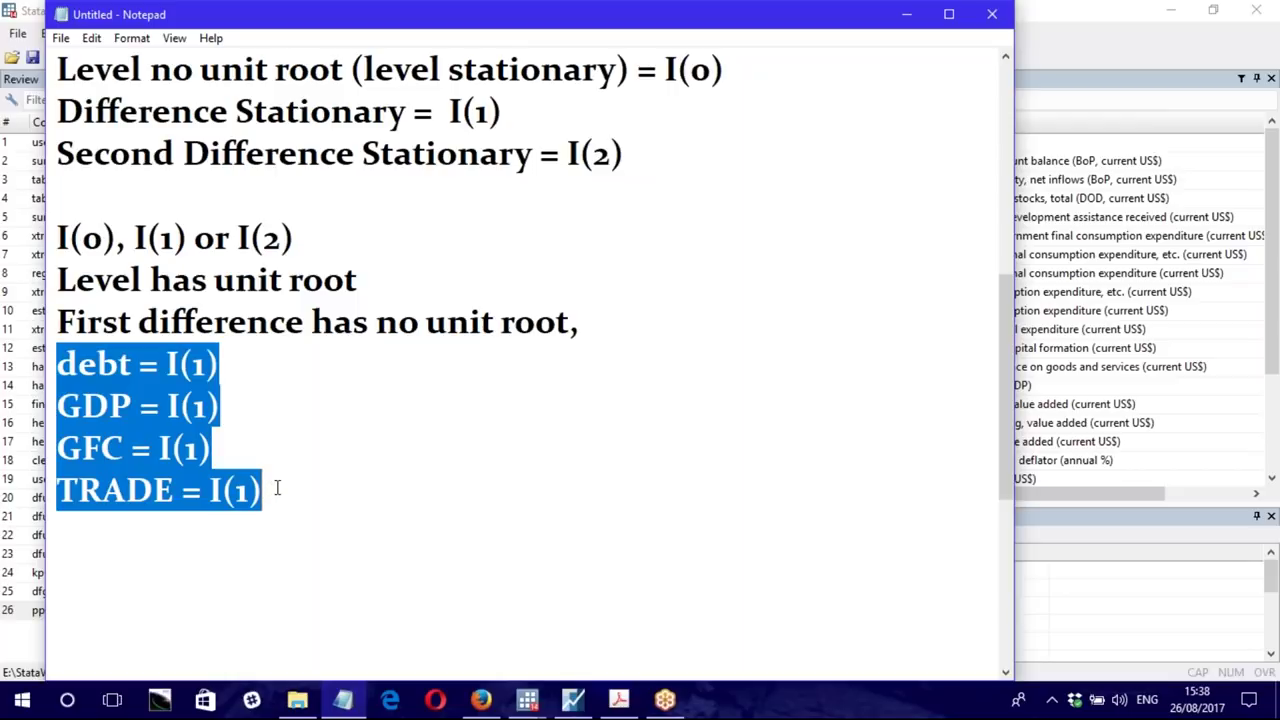
Step: Return to EViews, cancel the Unit Root Test dialog, and close all open series windows, leaving only the workfile
{"action": "left_click", "coordinate": [574, 700]}
{"action": "left_click", "coordinate": [838, 486]}
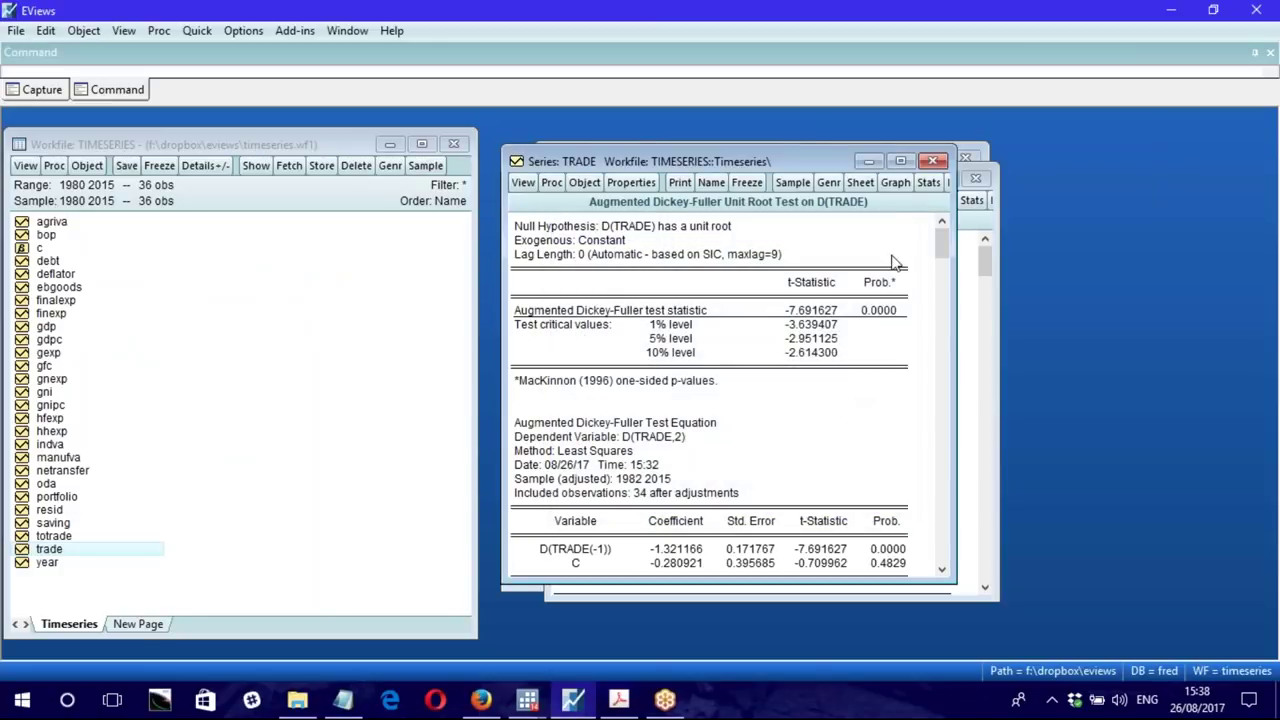
{"action": "left_click", "coordinate": [931, 161]}
{"action": "left_click", "coordinate": [981, 179]}
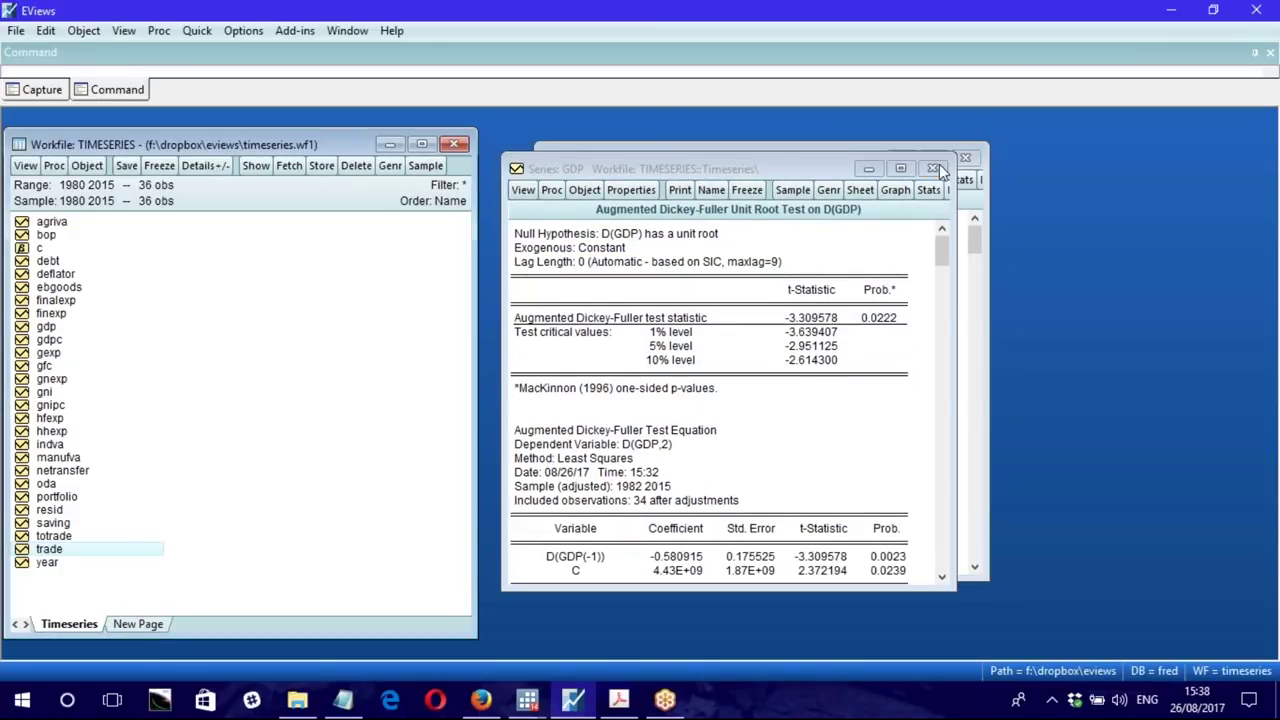
{"action": "left_click", "coordinate": [964, 167]}
{"action": "left_click", "coordinate": [965, 158]}
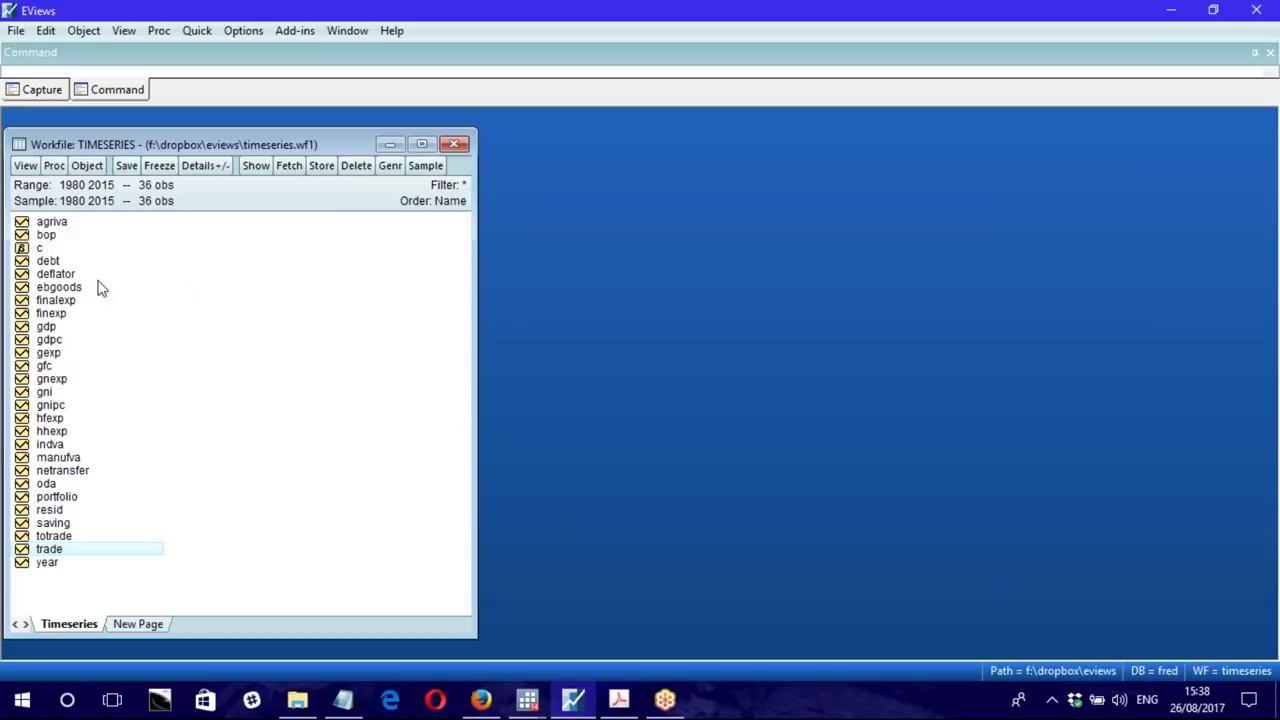
Step: Select the debt, gfc, gdp and trade series in the workfile and open them as a VAR
{"action": "left_click", "coordinate": [52, 264]}
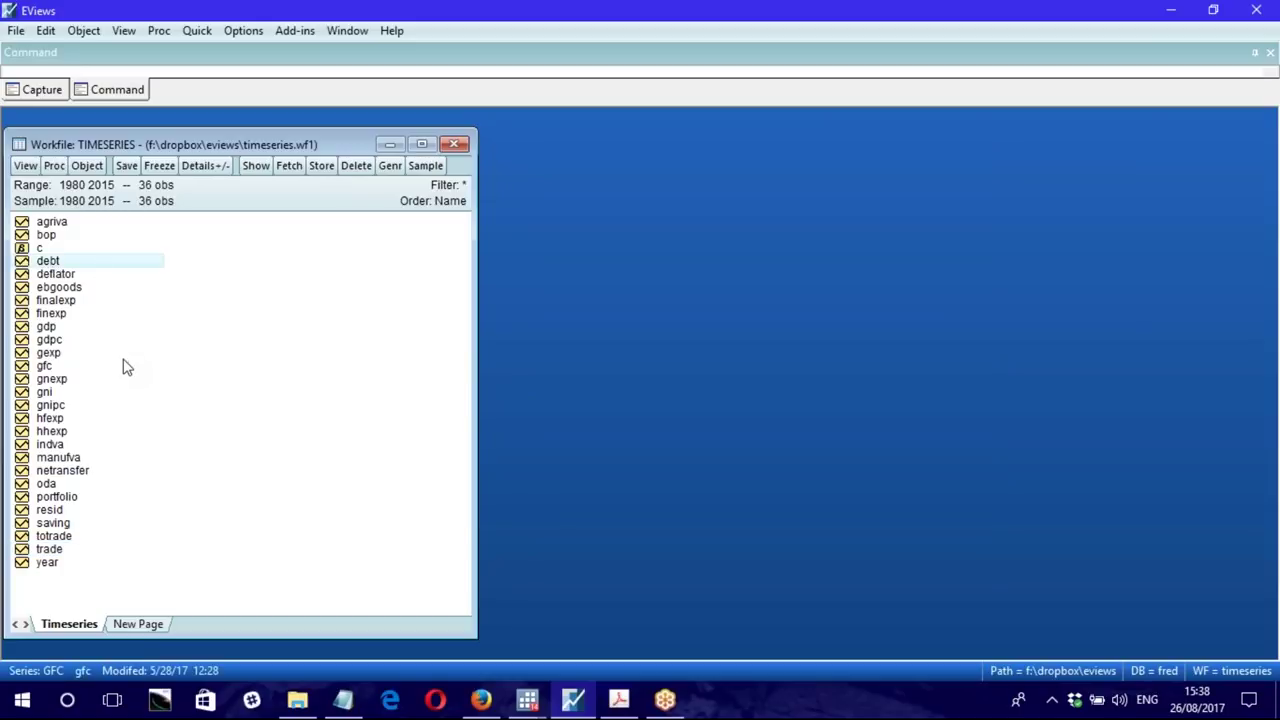
{"action": "left_click", "coordinate": [46, 366], "text": "ctrl"}
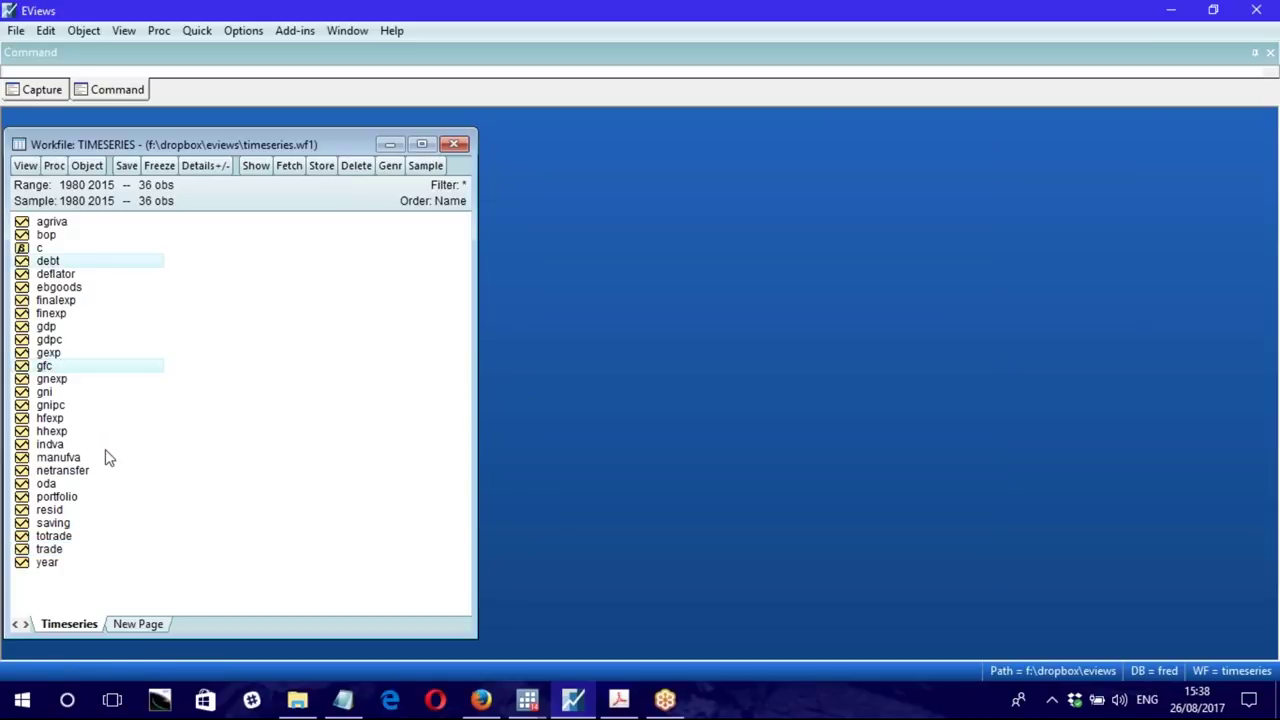
{"action": "left_click", "coordinate": [50, 330], "text": "ctrl"}
{"action": "left_click", "coordinate": [52, 551], "text": "ctrl"}
{"action": "right_click", "coordinate": [145, 261]}
{"action": "mouse_move", "coordinate": [350, 278]}
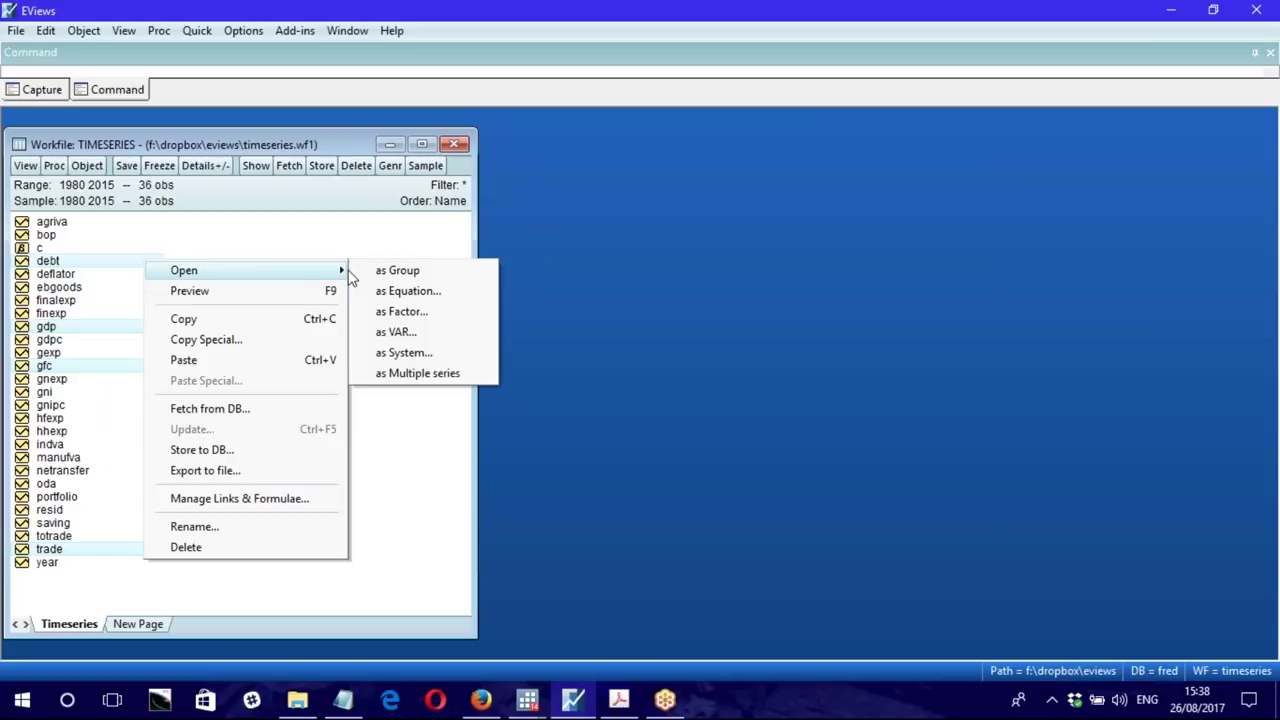
{"action": "left_click", "coordinate": [405, 332]}
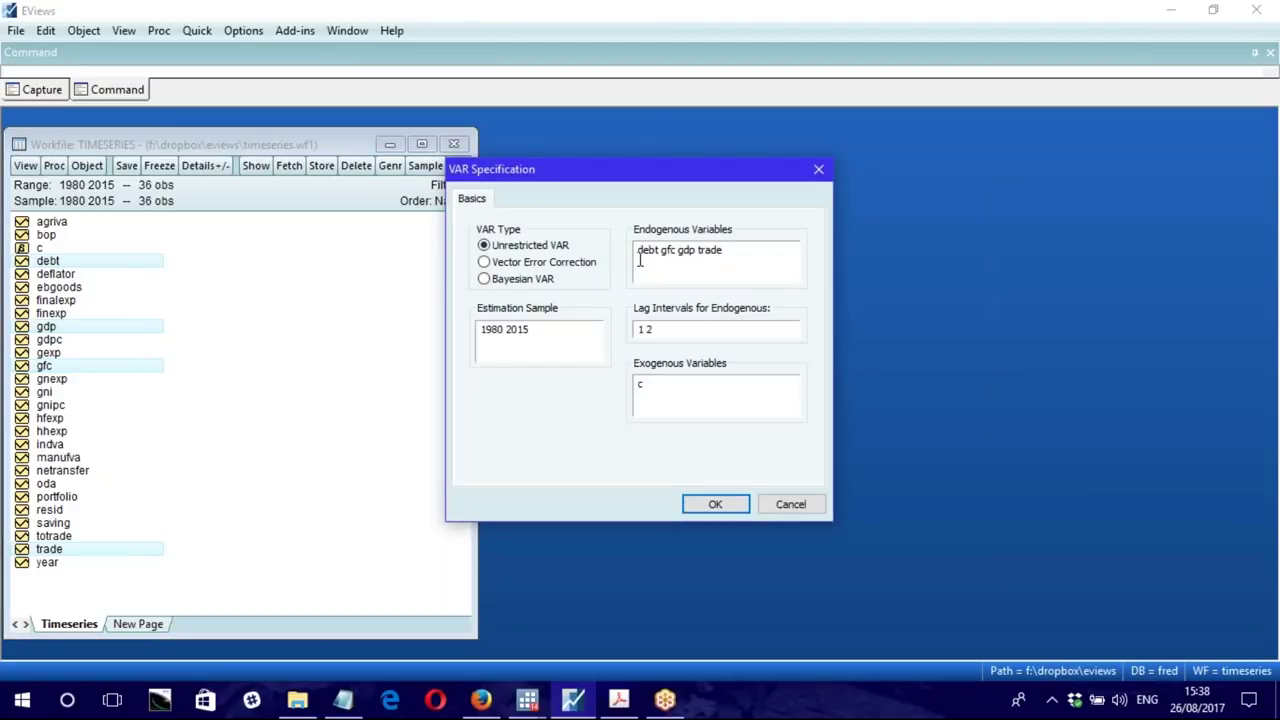
Step: Check the VAR equations and integration orders in the Notepad notes, and return to the VAR specification in EViews
{"action": "left_click", "coordinate": [343, 699]}
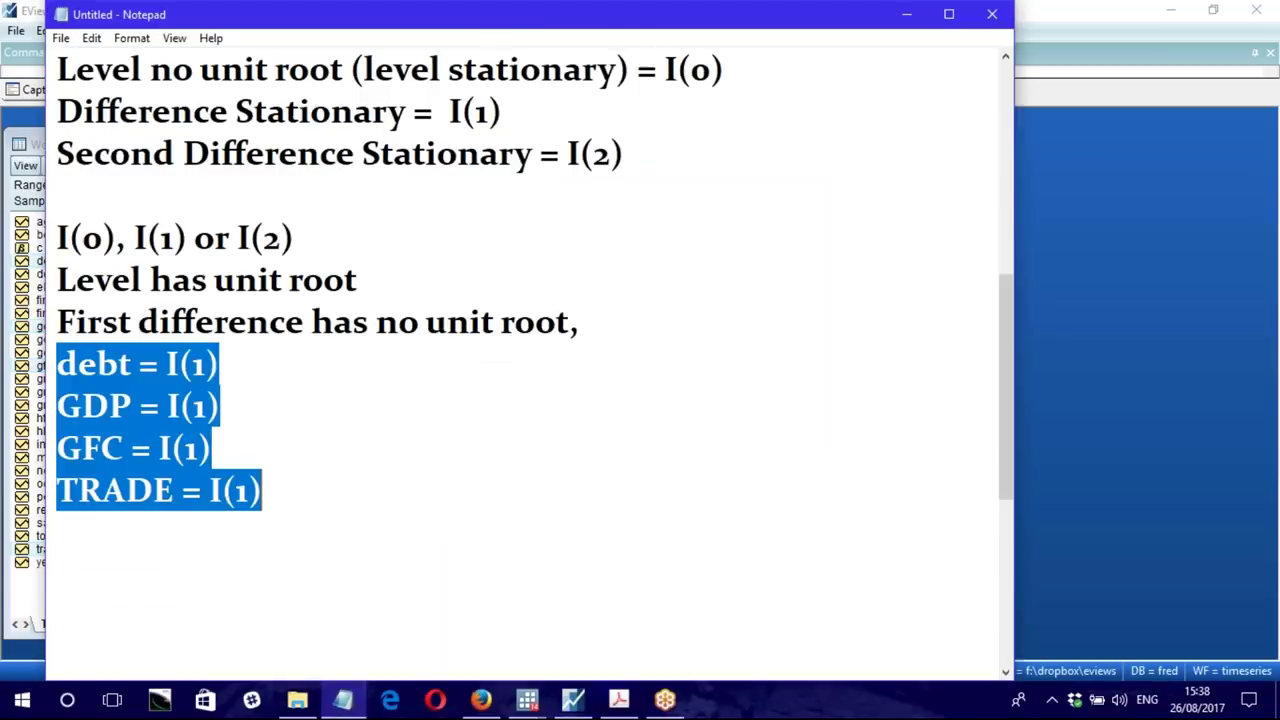
{"action": "scroll", "coordinate": [240, 325], "scroll_direction": "up", "scroll_amount": 5}
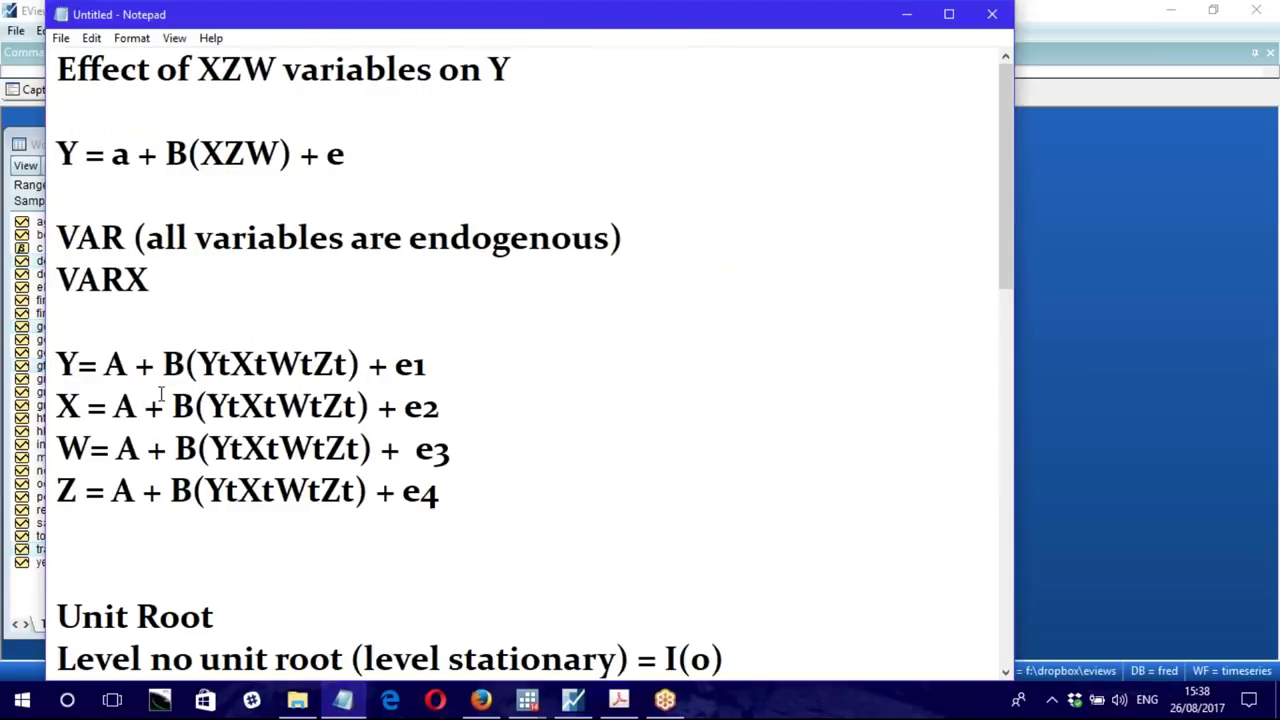
{"action": "scroll", "coordinate": [400, 400], "scroll_direction": "down", "scroll_amount": 4}
{"action": "left_click", "coordinate": [572, 699]}
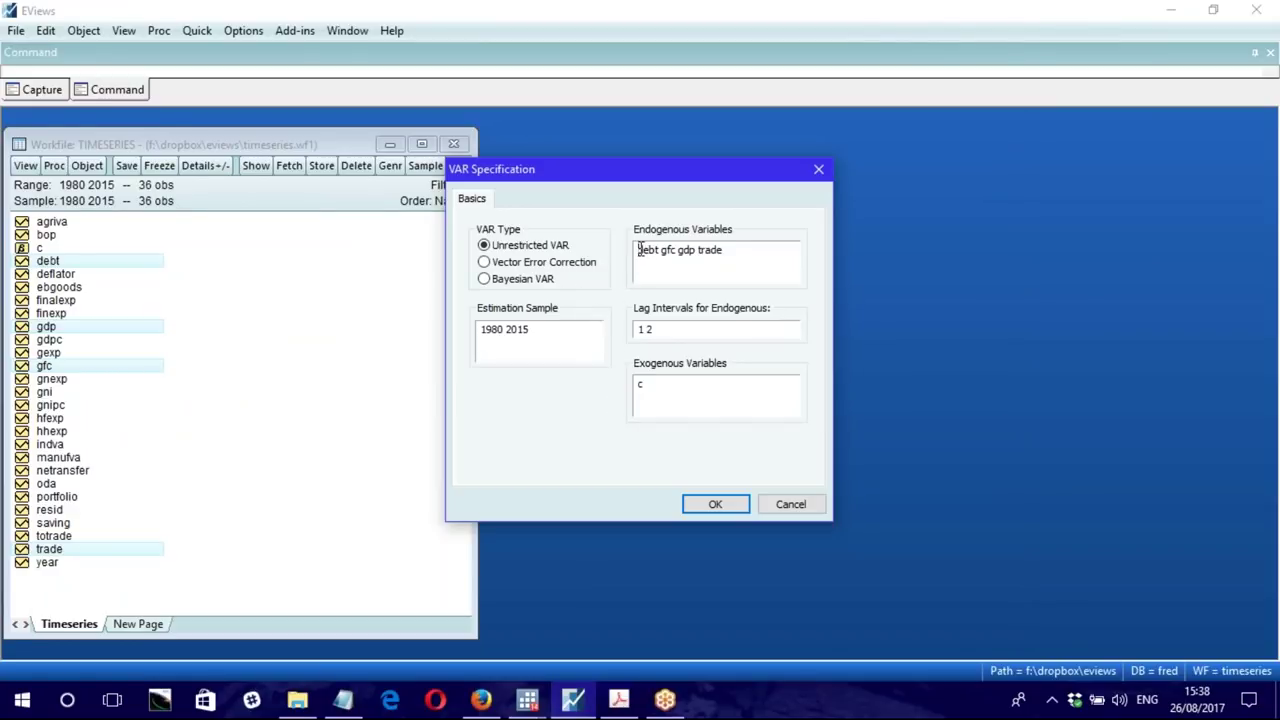
Step: Set the exogenous variables of the VAR specification to "c indval"
{"action": "left_click_drag", "start_coordinate": [640, 249], "coordinate": [741, 253]}
{"action": "left_click", "coordinate": [674, 383]}
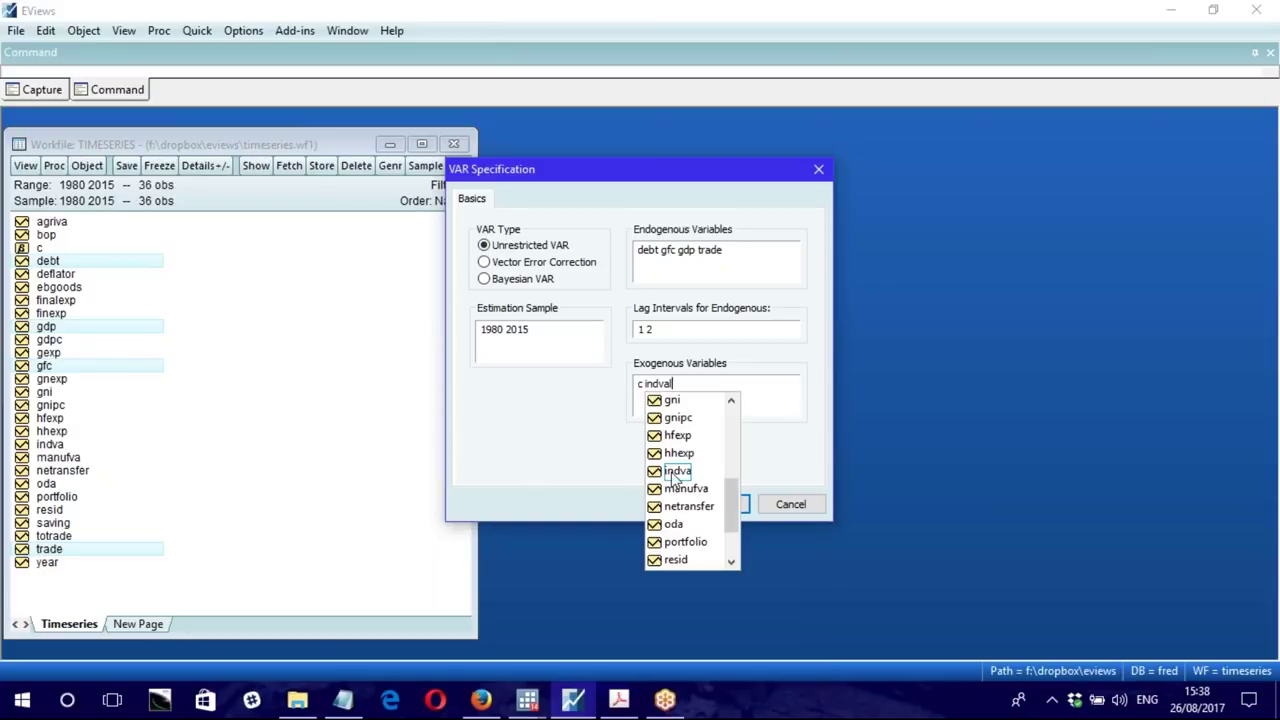
{"action": "left_click", "coordinate": [747, 403]}
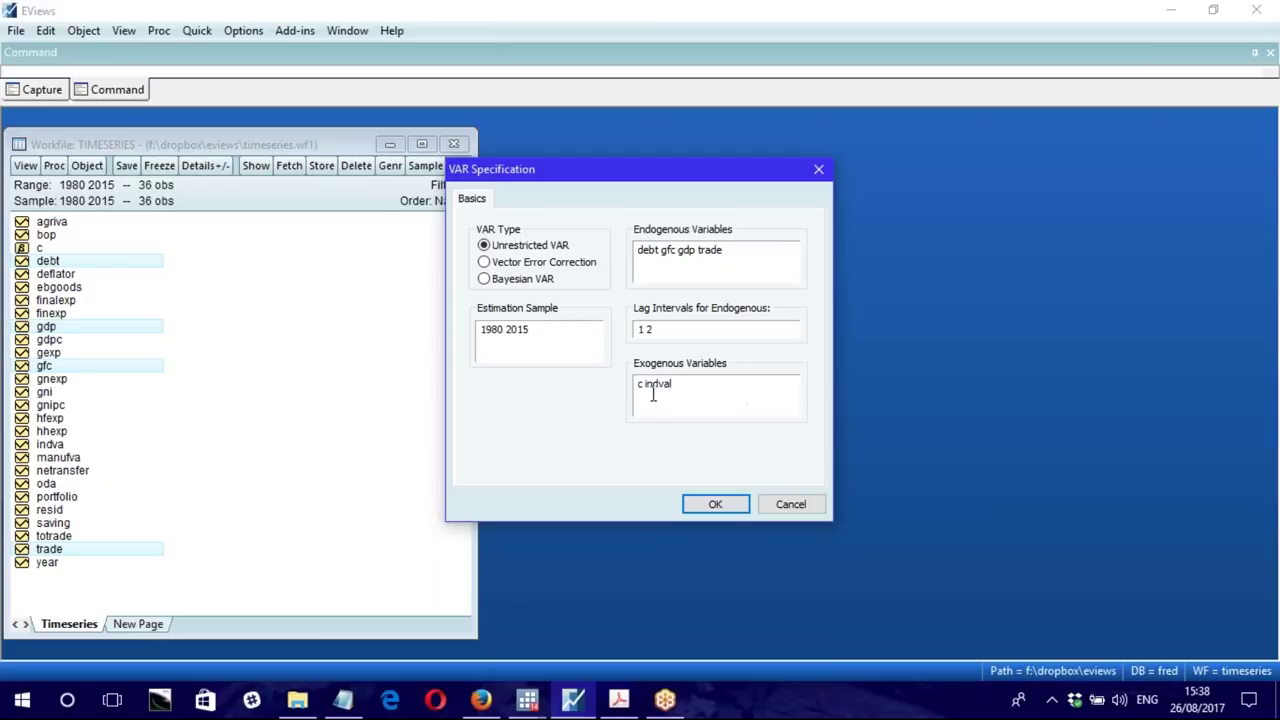
{"action": "left_click_drag", "start_coordinate": [646, 388], "coordinate": [675, 388]}
Step: Set the endogenous lag interval to "1 4" and try to estimate the unrestricted VAR with "c indval" as exogenous variables
{"action": "left_click", "coordinate": [663, 332]}
{"action": "type", "text": "2"}
{"action": "left_click_drag", "start_coordinate": [646, 387], "coordinate": [674, 385]}
{"action": "left_click", "coordinate": [650, 329]}
{"action": "double_click", "coordinate": [655, 387]}
{"action": "left_click_drag", "start_coordinate": [724, 250], "coordinate": [634, 252]}
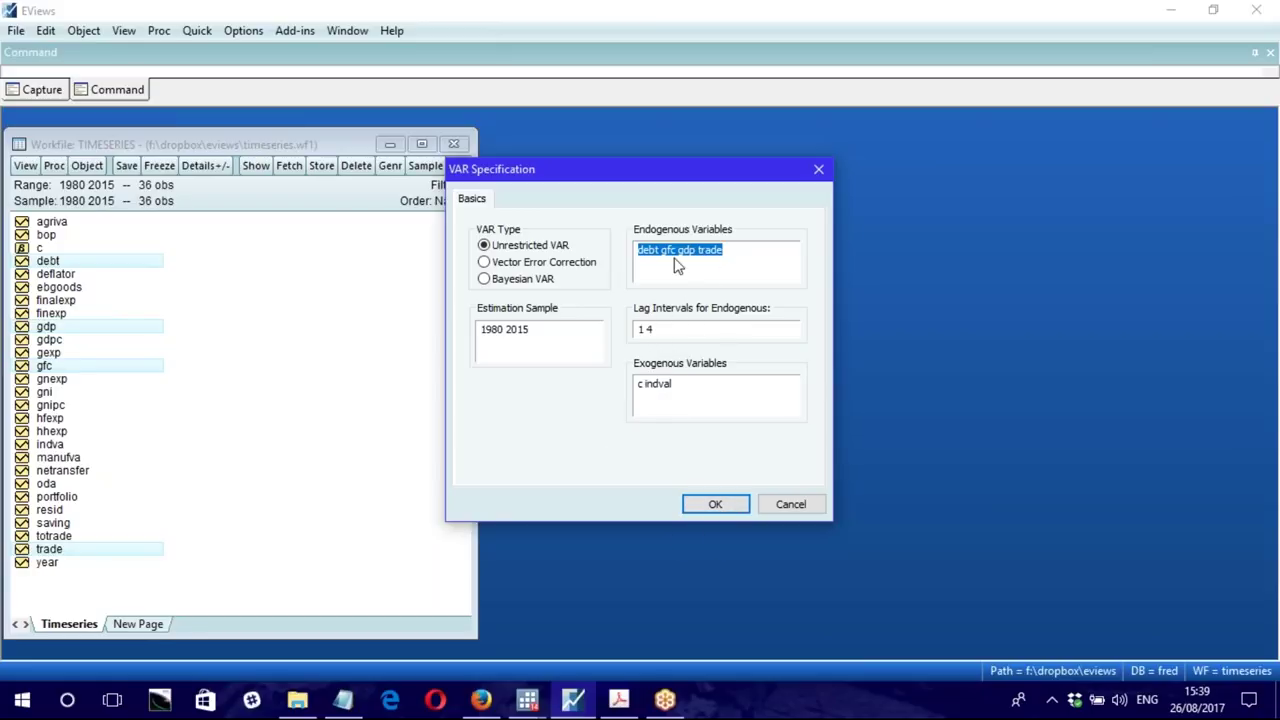
{"action": "left_click", "coordinate": [714, 506]}
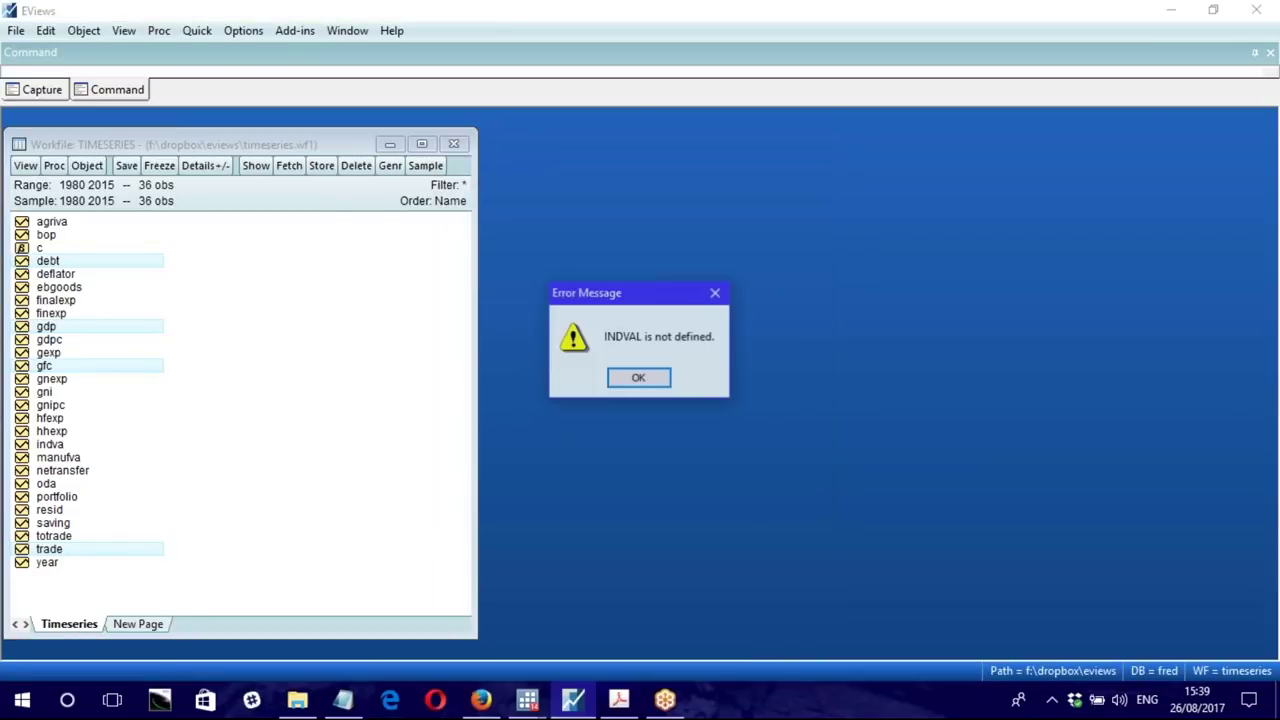
{"action": "left_click", "coordinate": [639, 378]}
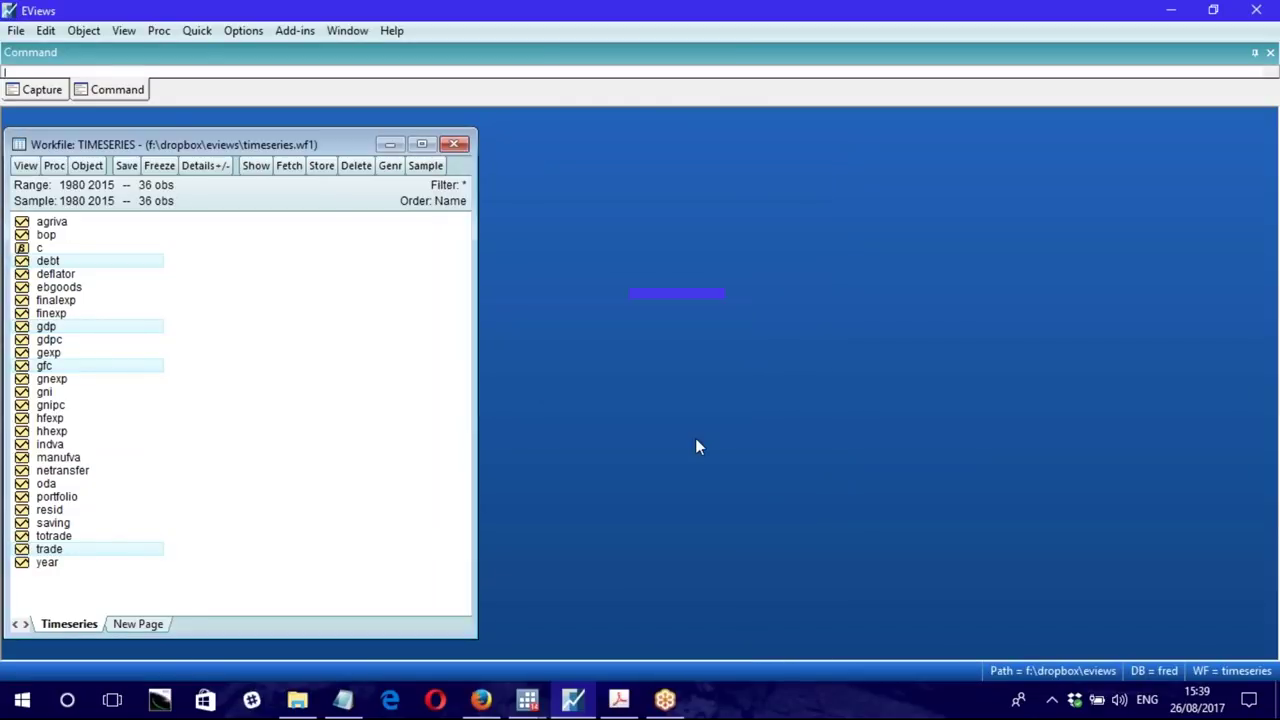
Step: Reopen the selected series as an unrestricted VAR with exogenous variables "c indva" and lag interval "1 4", and estimate it
{"action": "right_click", "coordinate": [62, 262]}
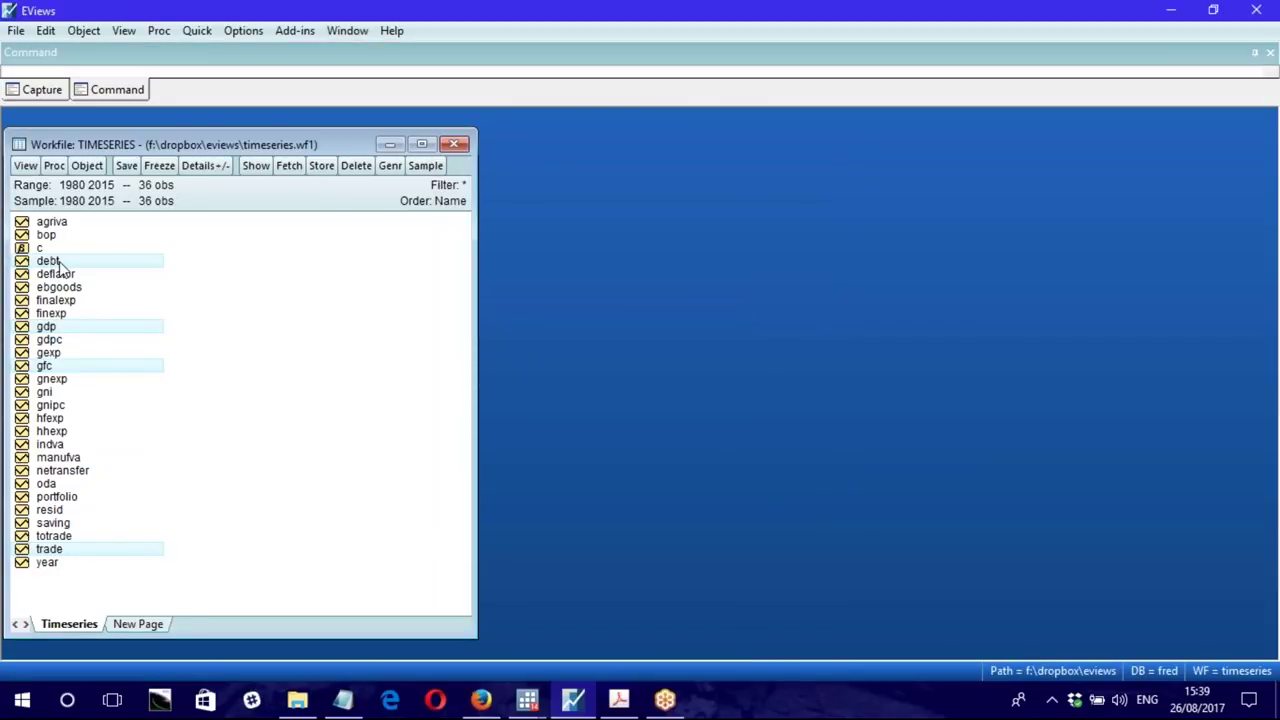
{"action": "mouse_move", "coordinate": [241, 275]}
{"action": "left_click", "coordinate": [318, 334]}
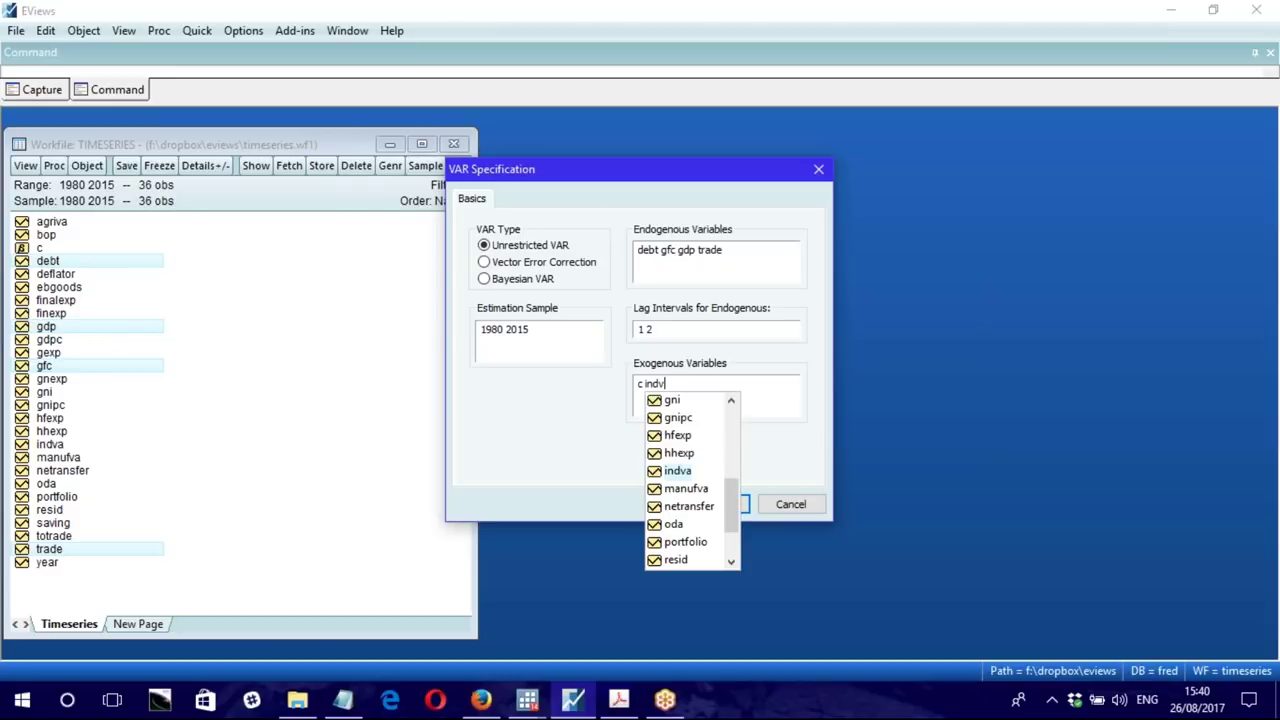
{"action": "left_click", "coordinate": [677, 471]}
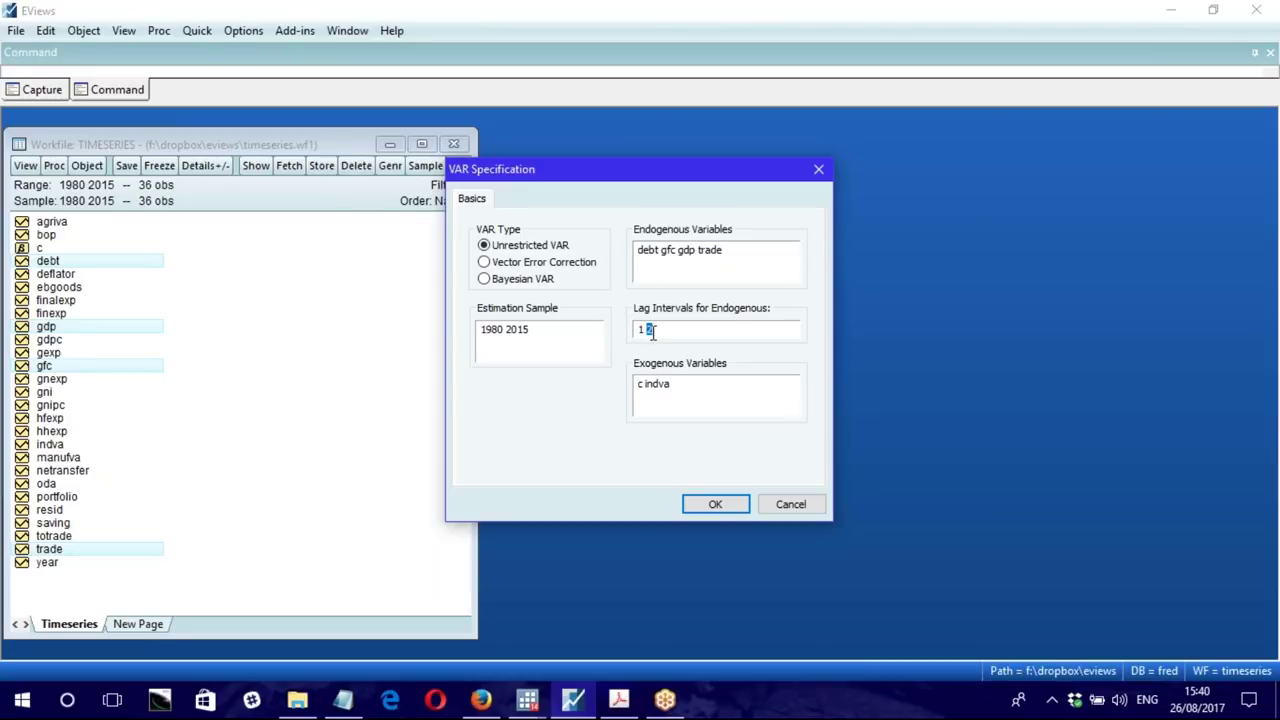
{"action": "left_click", "coordinate": [713, 503]}
Step: Enlarge the VAR output window and review the estimates from the DEBT lags down to INDVA and the fit statistics
{"action": "left_click_drag", "start_coordinate": [460, 326], "coordinate": [612, 156]}
{"action": "left_click_drag", "start_coordinate": [786, 341], "coordinate": [966, 341]}
{"action": "left_click_drag", "start_coordinate": [839, 567], "coordinate": [840, 624]}
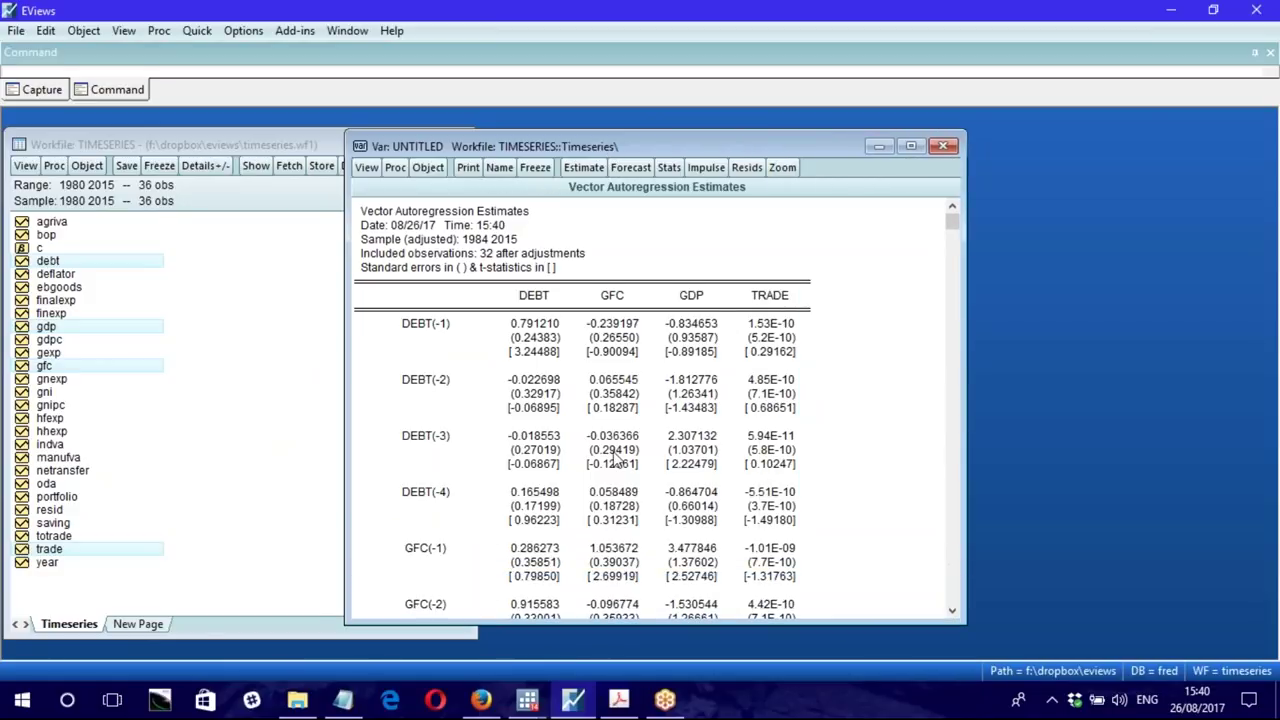
{"action": "scroll", "coordinate": [614, 457], "scroll_direction": "down", "scroll_amount": 2}
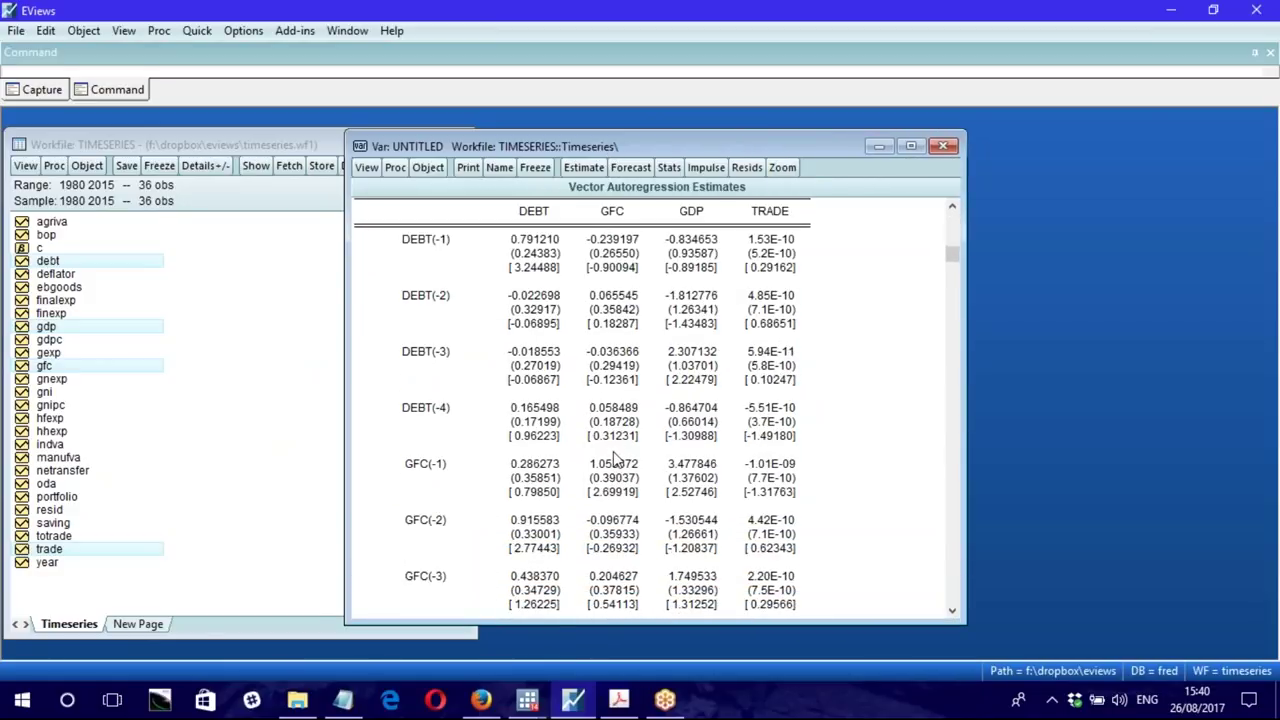
{"action": "scroll", "coordinate": [614, 457], "scroll_direction": "up", "scroll_amount": 2}
{"action": "scroll", "coordinate": [614, 457], "scroll_direction": "down", "scroll_amount": 1}
{"action": "scroll", "coordinate": [614, 457], "scroll_direction": "down", "scroll_amount": 8}
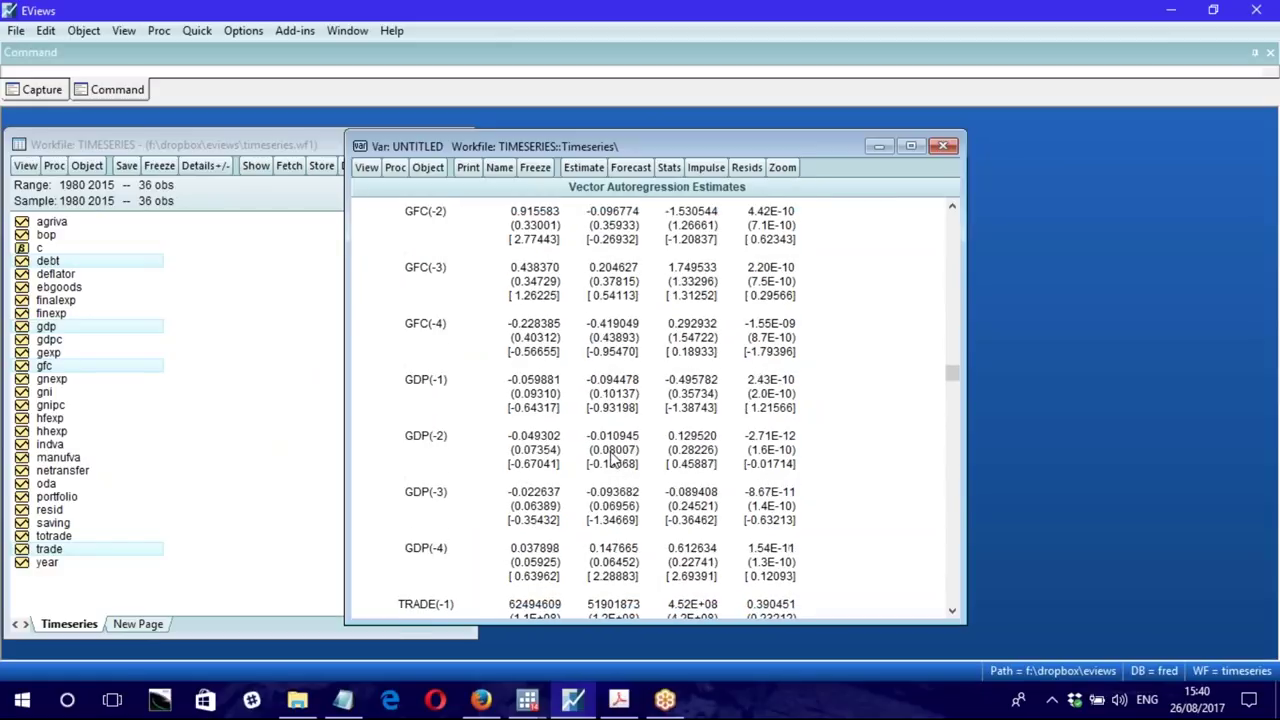
{"action": "scroll", "coordinate": [614, 457], "scroll_direction": "down", "scroll_amount": 15}
{"action": "scroll", "coordinate": [614, 457], "scroll_direction": "up", "scroll_amount": 1}
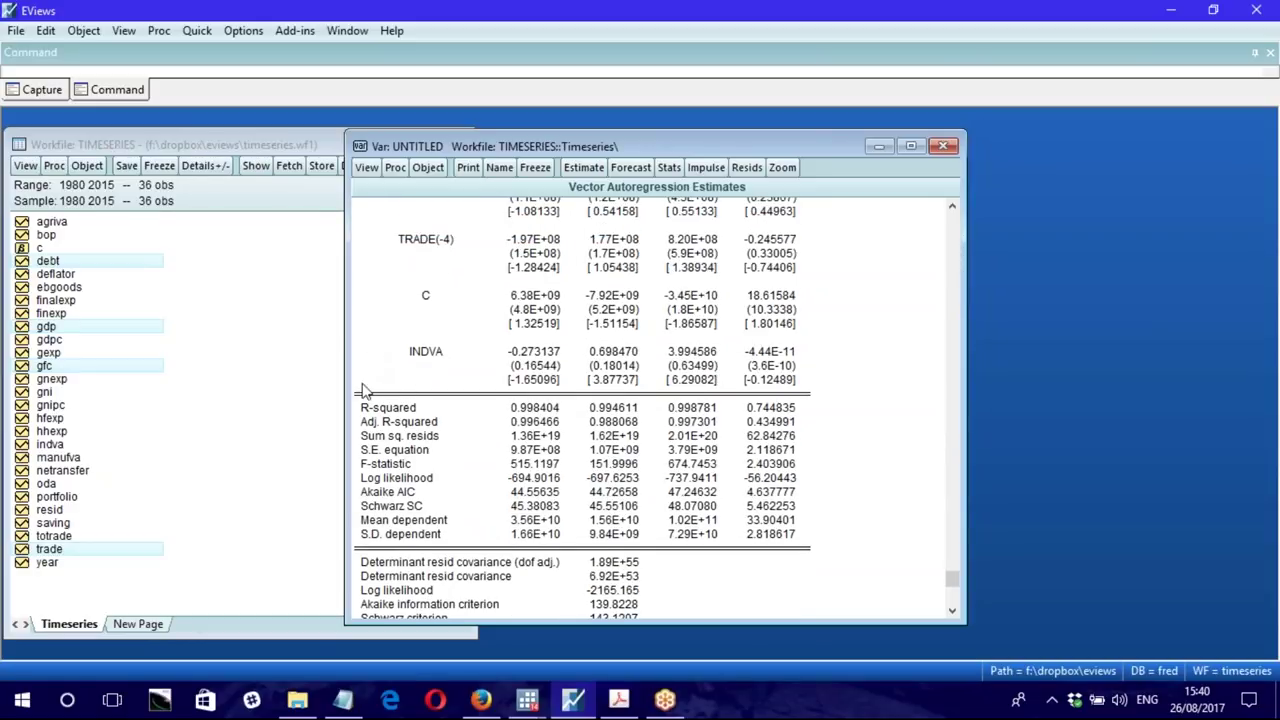
Step: Switch to the Notepad notes and insert "U +" before e1 in the Y equation
{"action": "left_click", "coordinate": [343, 698]}
{"action": "scroll", "coordinate": [400, 415], "scroll_direction": "up", "scroll_amount": 1}
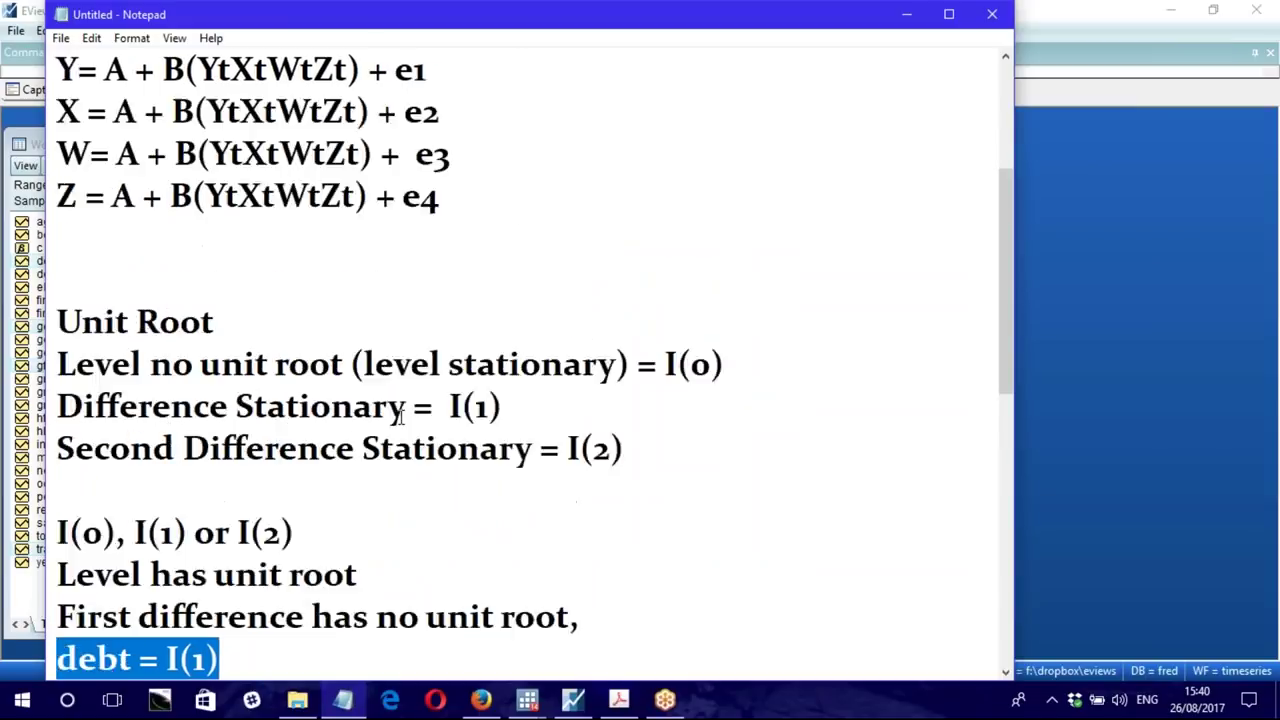
{"action": "scroll", "coordinate": [400, 415], "scroll_direction": "up", "scroll_amount": 2}
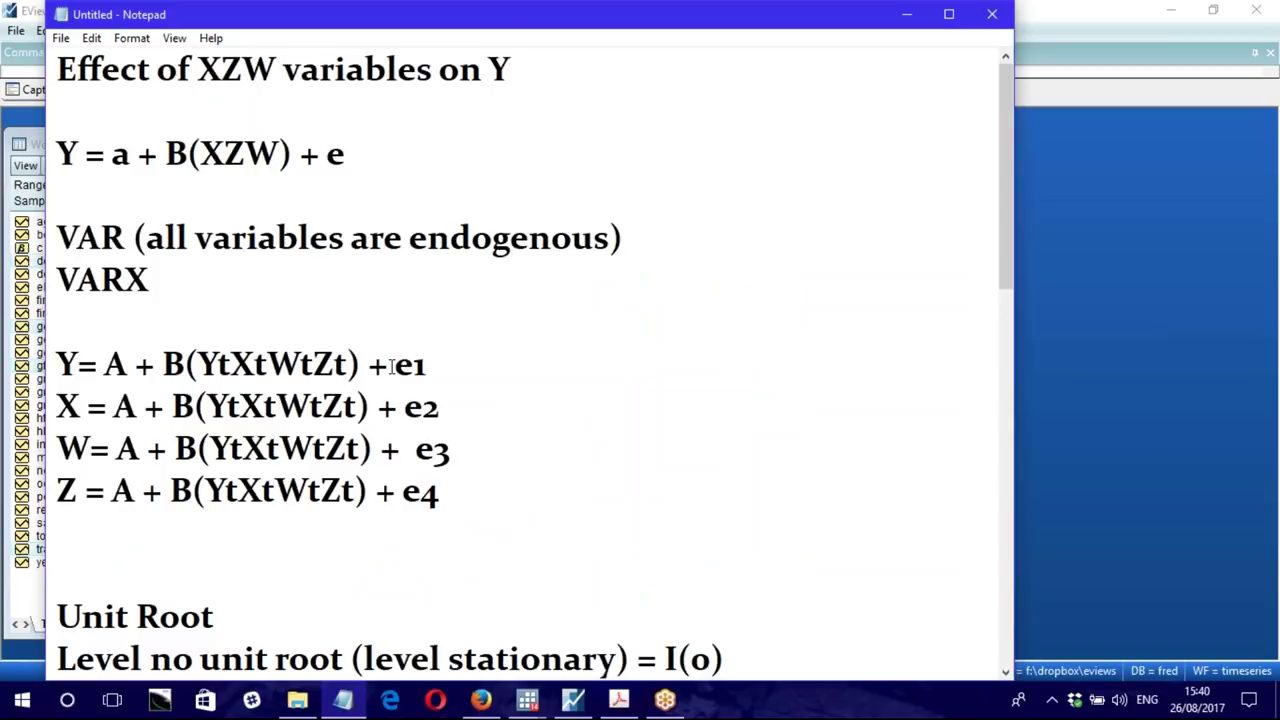
{"action": "type", "text": "U "}
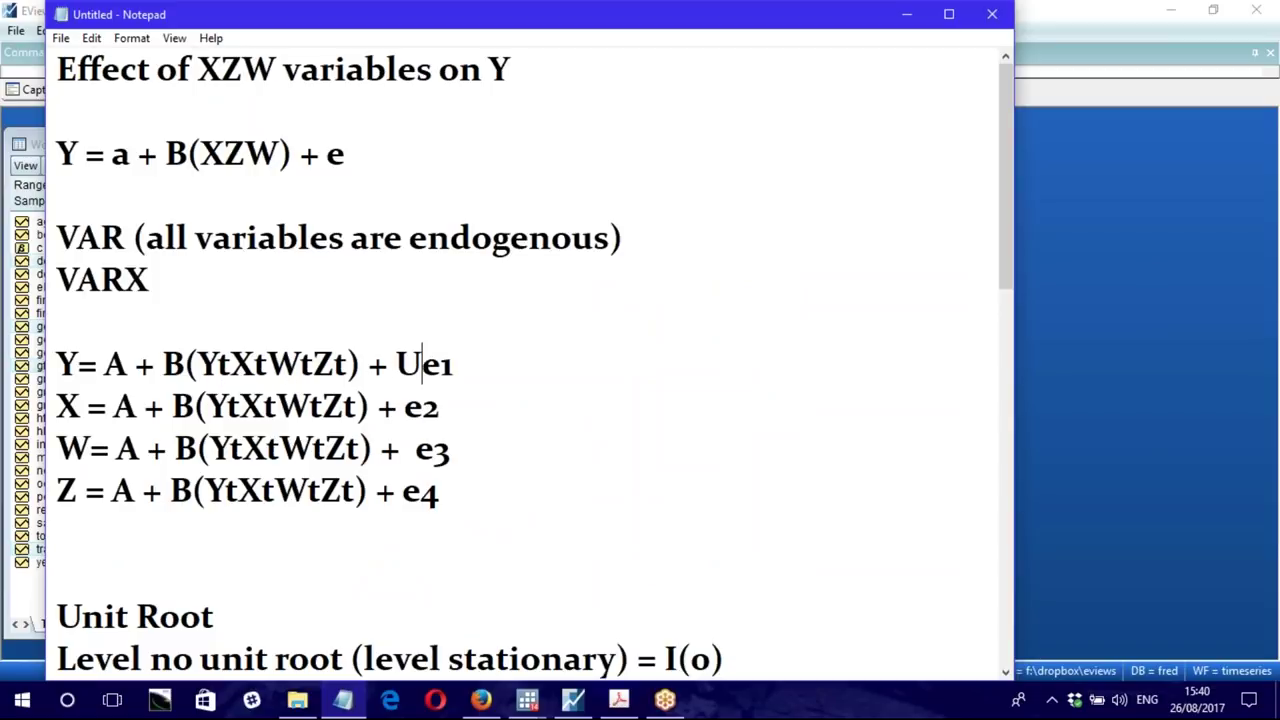
{"action": "type", "text": "_"}
{"action": "key", "text": "BackSpace"}
{"action": "type", "text": "+"}
Step: Copy the "U +" term into the X, W and Z equations before e2, e3 and e4, and highlight "VARX"
{"action": "left_click_drag", "start_coordinate": [396, 364], "coordinate": [438, 366]}
{"action": "key", "text": "ctrl+c"}
{"action": "left_click", "coordinate": [403, 407]}
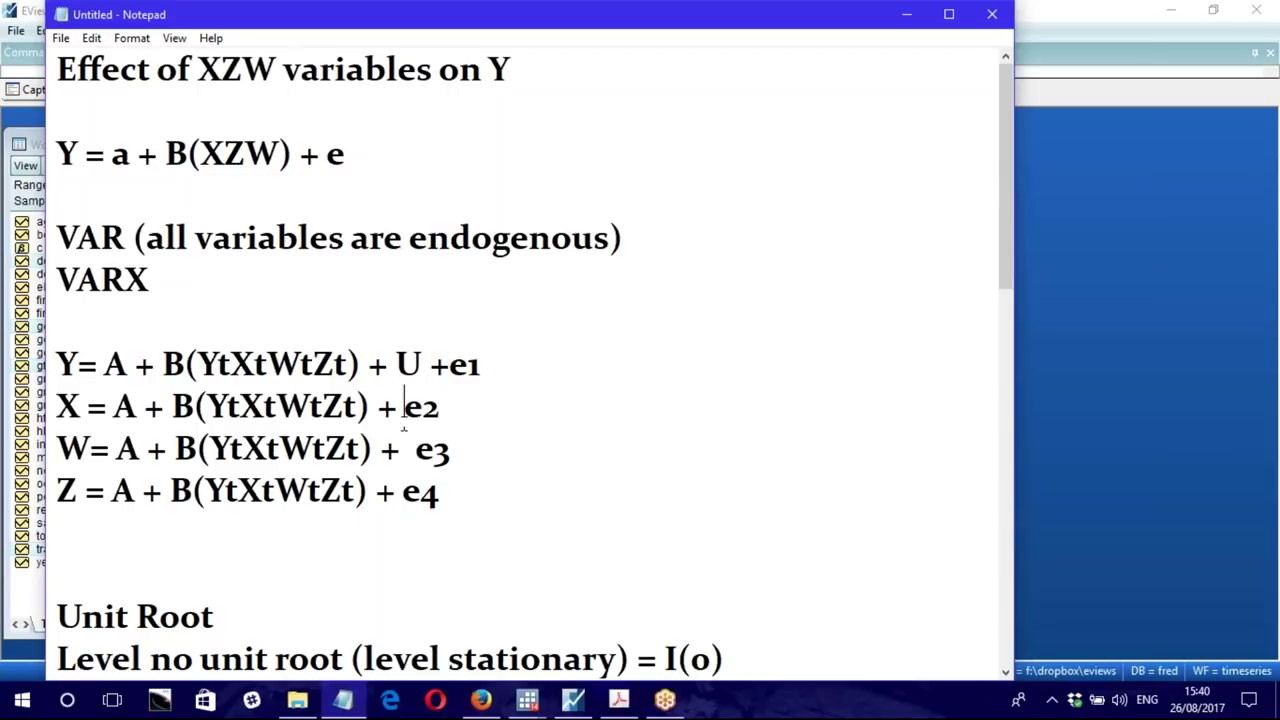
{"action": "key", "text": "ctrl+v"}
{"action": "left_click", "coordinate": [415, 449]}
{"action": "key", "text": "ctrl+v"}
{"action": "left_click", "coordinate": [401, 492]}
{"action": "key", "text": "ctrl+v"}
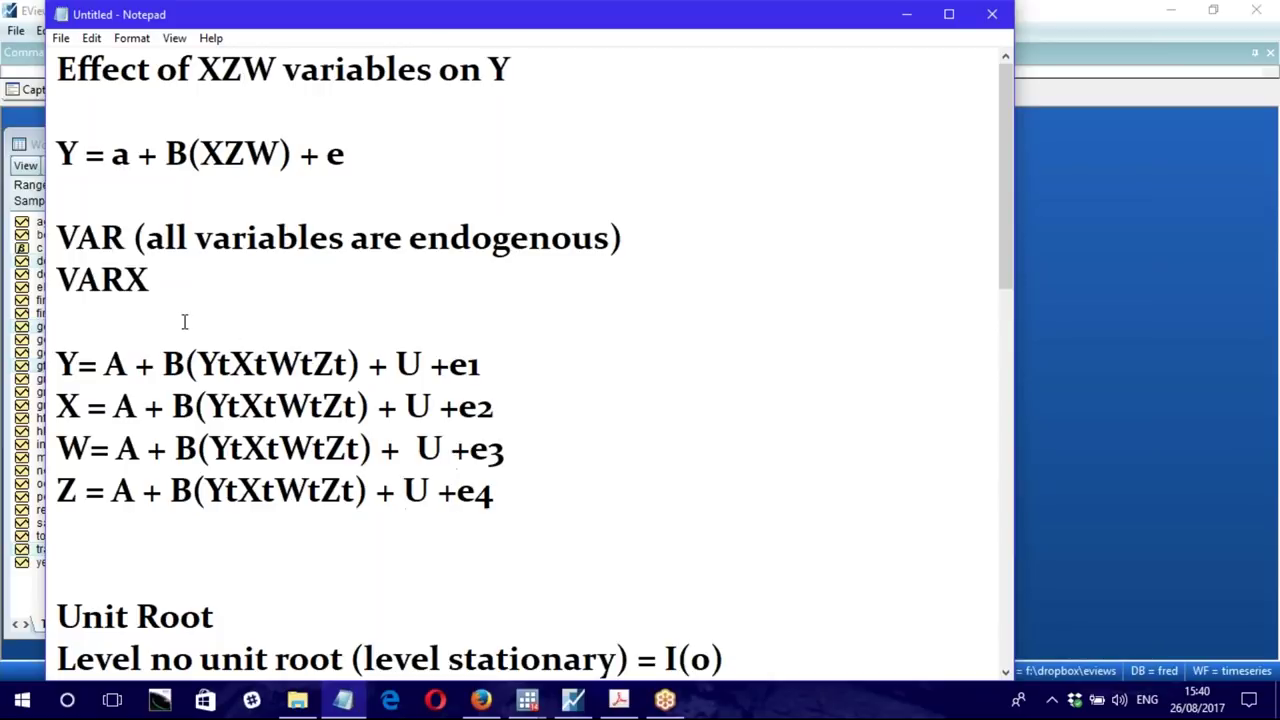
{"action": "left_click_drag", "start_coordinate": [150, 280], "coordinate": [57, 280]}
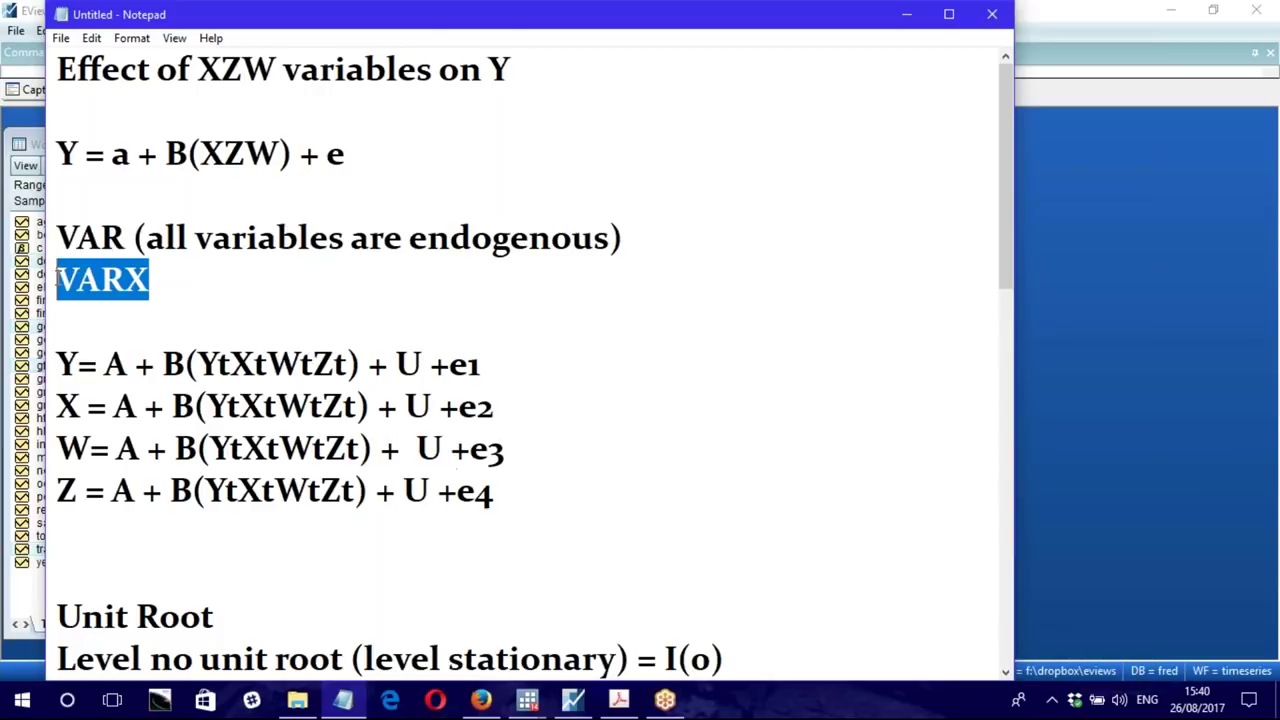
Step: Return to EViews and review the VAR estimates from the DEBT, GFC, GDP and TRADE column headings down to the Schwarz criterion
{"action": "left_click", "coordinate": [573, 699]}
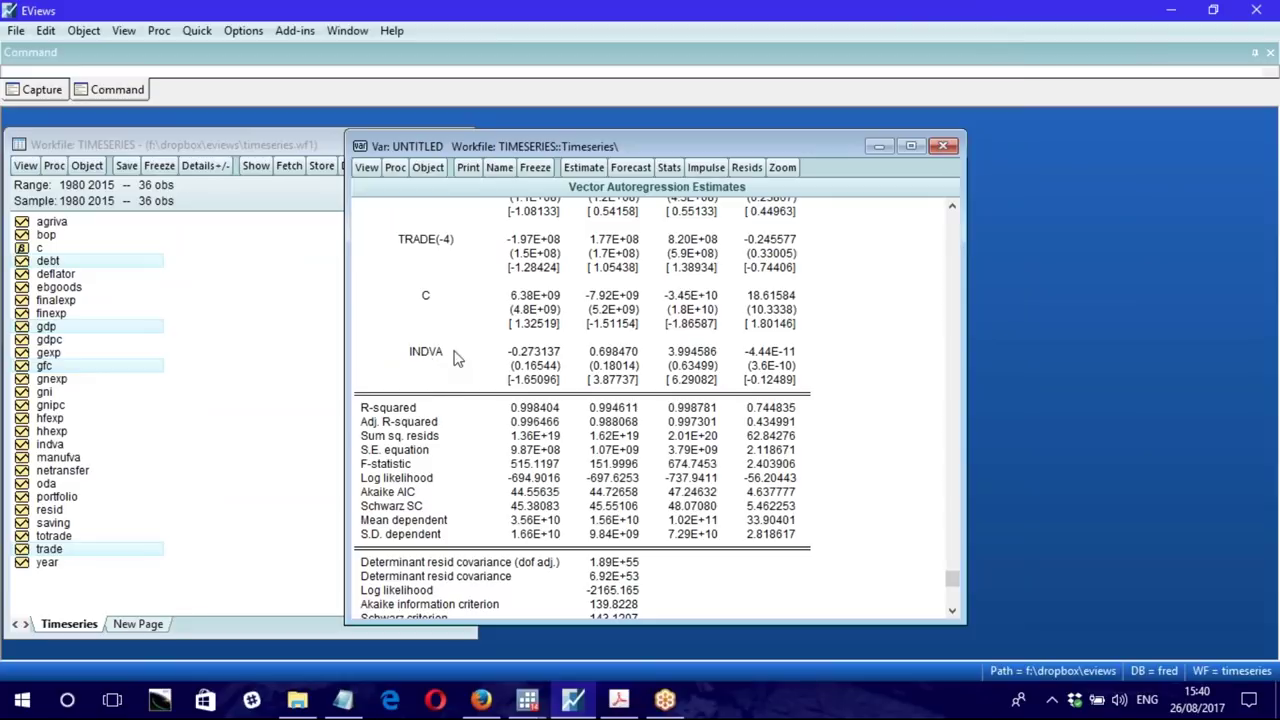
{"action": "scroll", "coordinate": [478, 358], "scroll_direction": "up", "scroll_amount": 20}
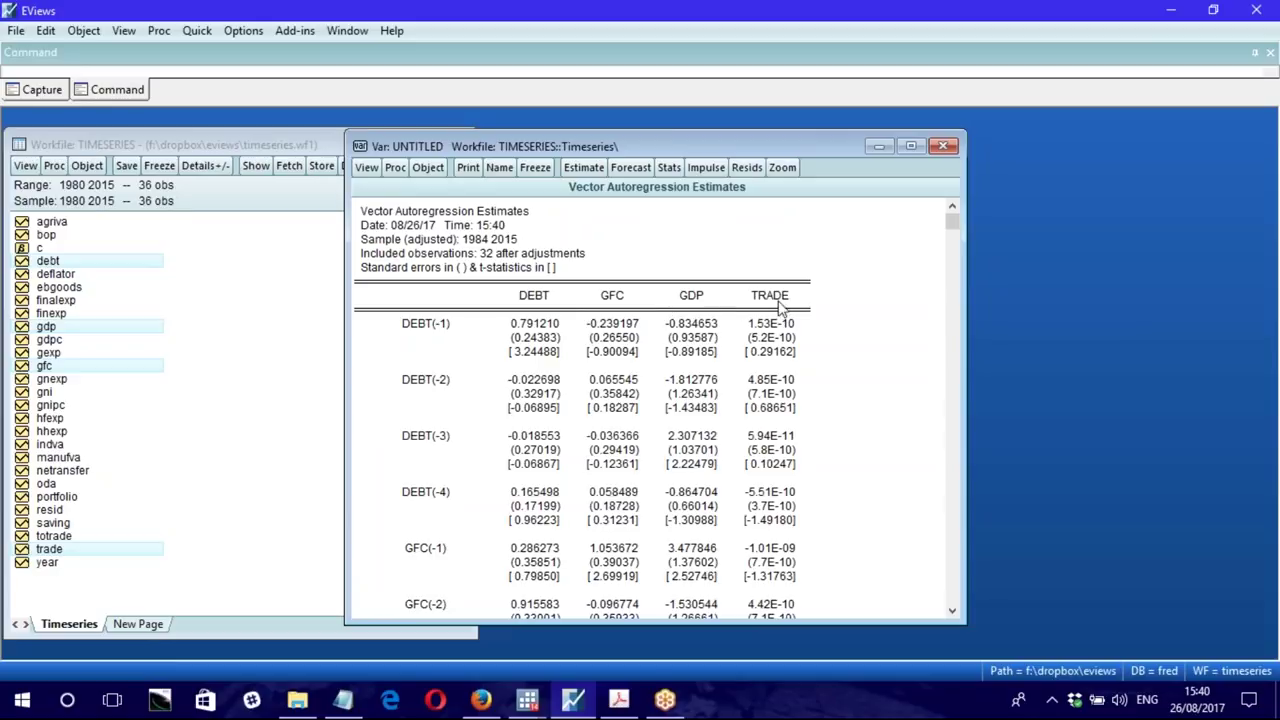
{"action": "scroll", "coordinate": [489, 398], "scroll_direction": "down", "scroll_amount": 14}
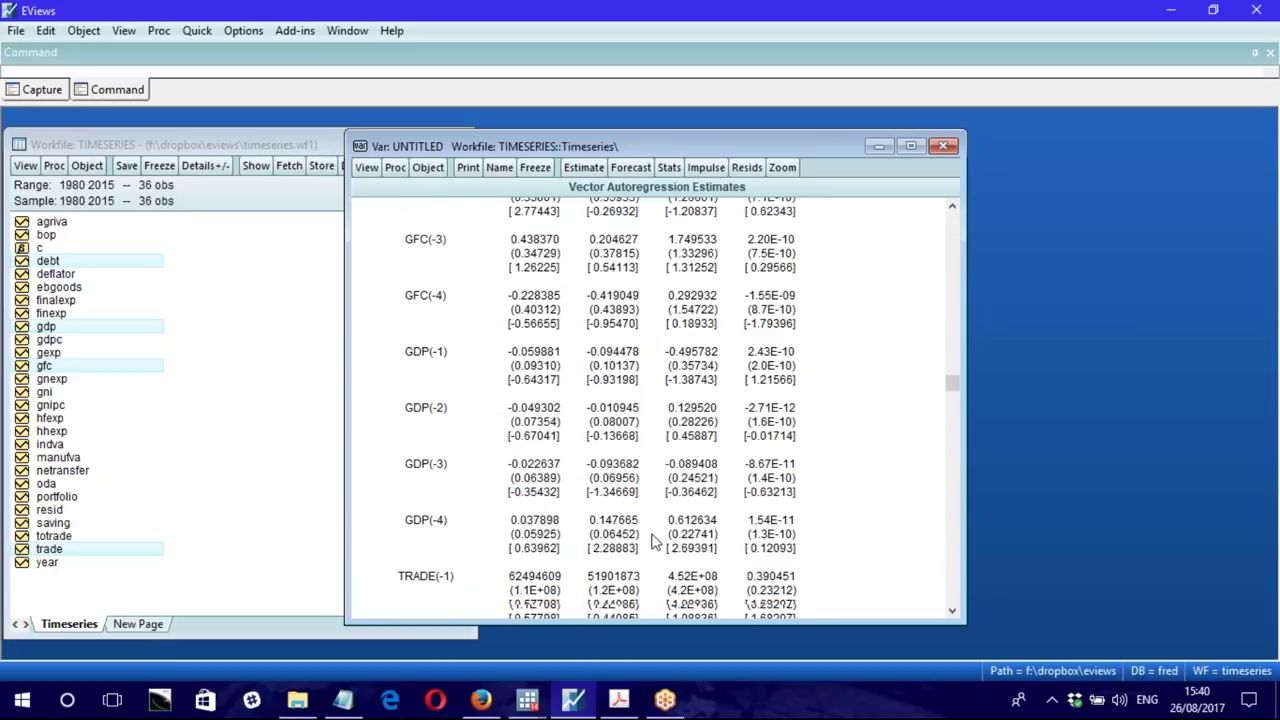
{"action": "scroll", "coordinate": [628, 522], "scroll_direction": "down", "scroll_amount": 9}
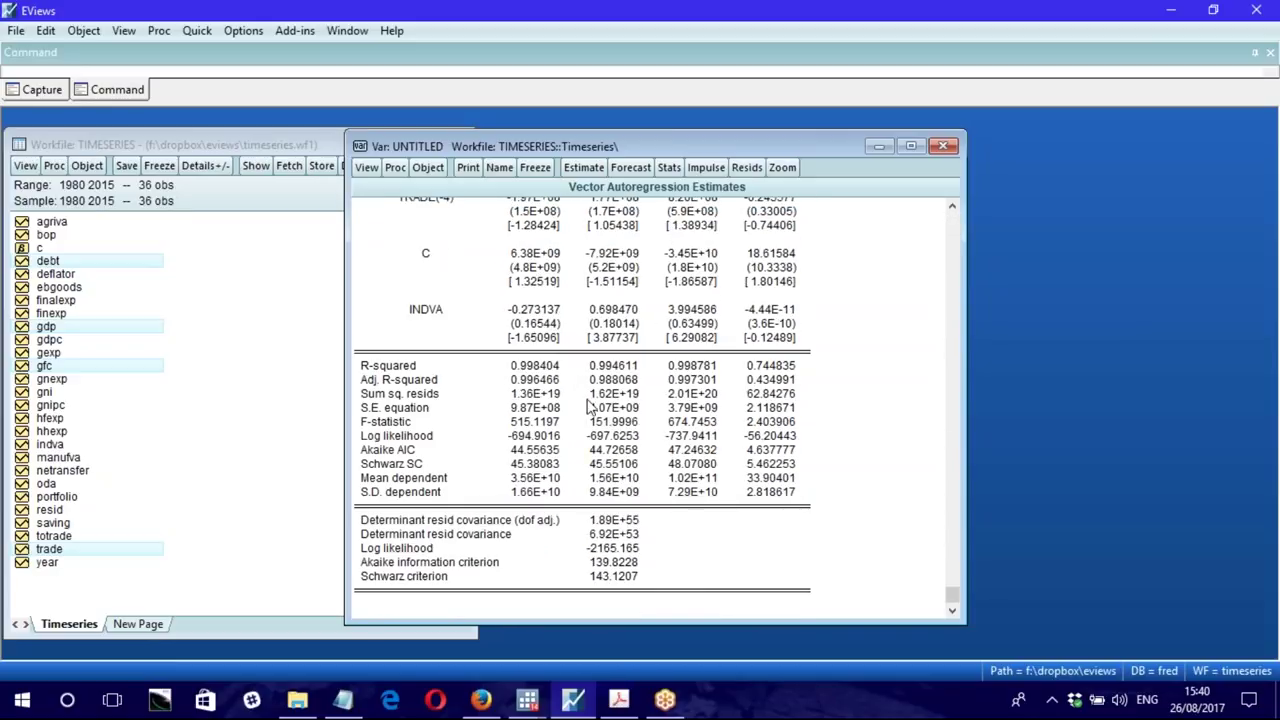
Step: Switch to Stata, open the vector autoregression (VAR) model dialog and move it clear of the results
{"action": "mouse_move", "coordinate": [527, 699]}
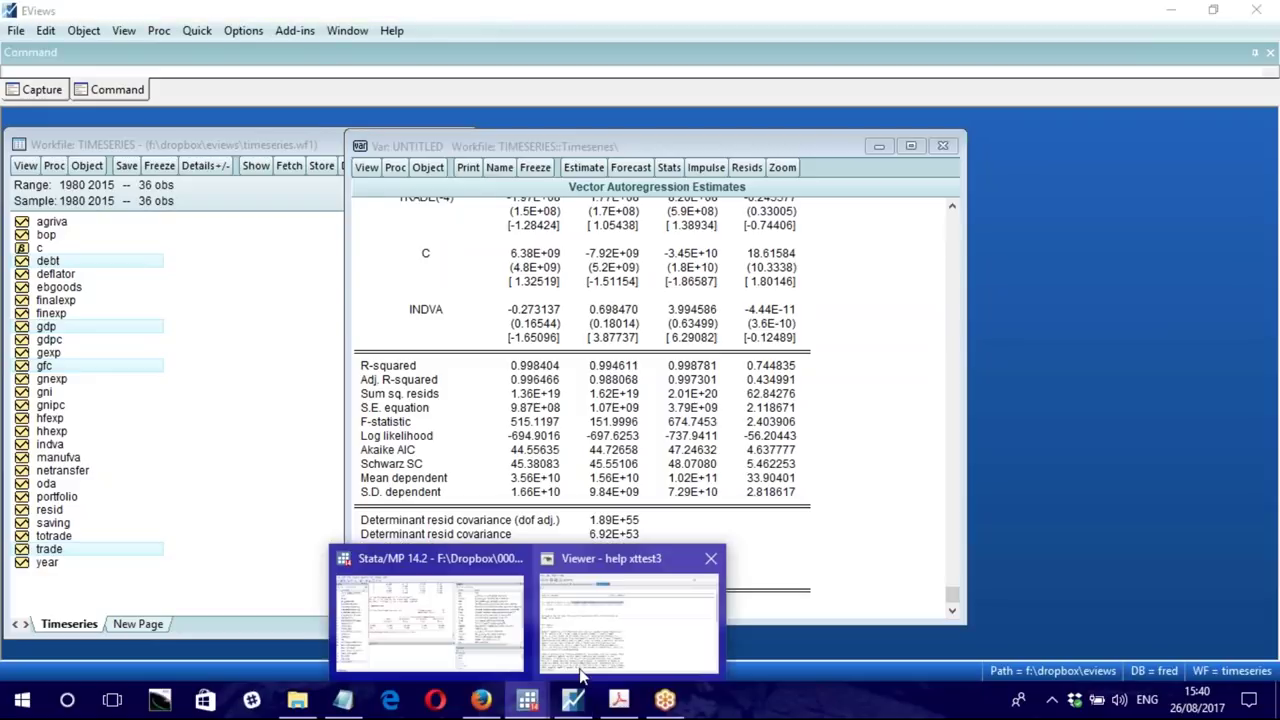
{"action": "left_click", "coordinate": [460, 625]}
{"action": "left_click", "coordinate": [191, 33]}
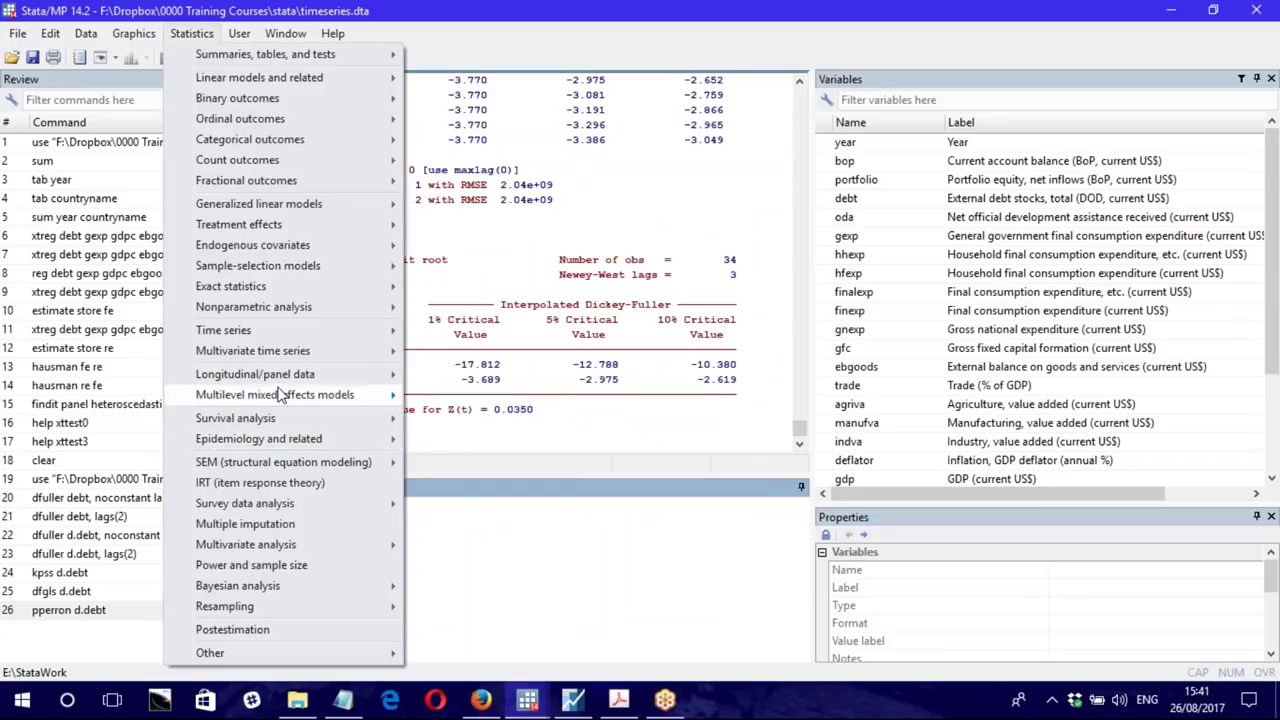
{"action": "mouse_move", "coordinate": [283, 373]}
{"action": "mouse_move", "coordinate": [285, 359]}
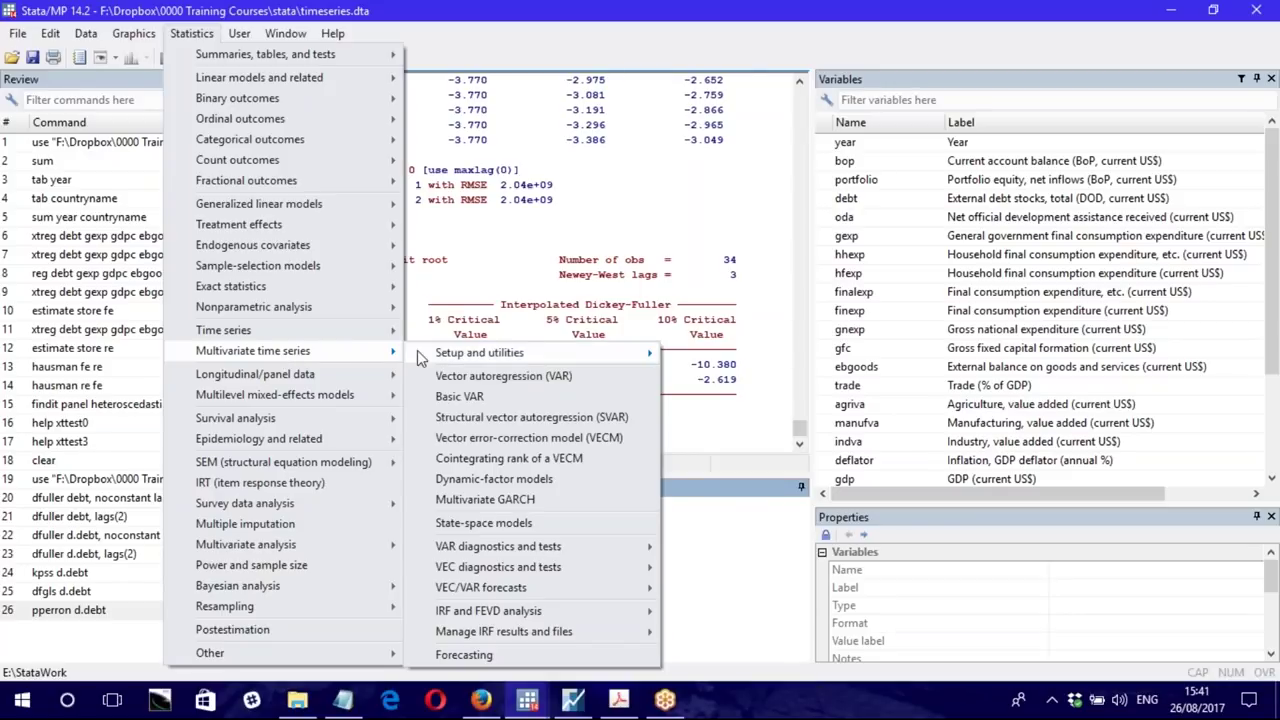
{"action": "left_click", "coordinate": [512, 380]}
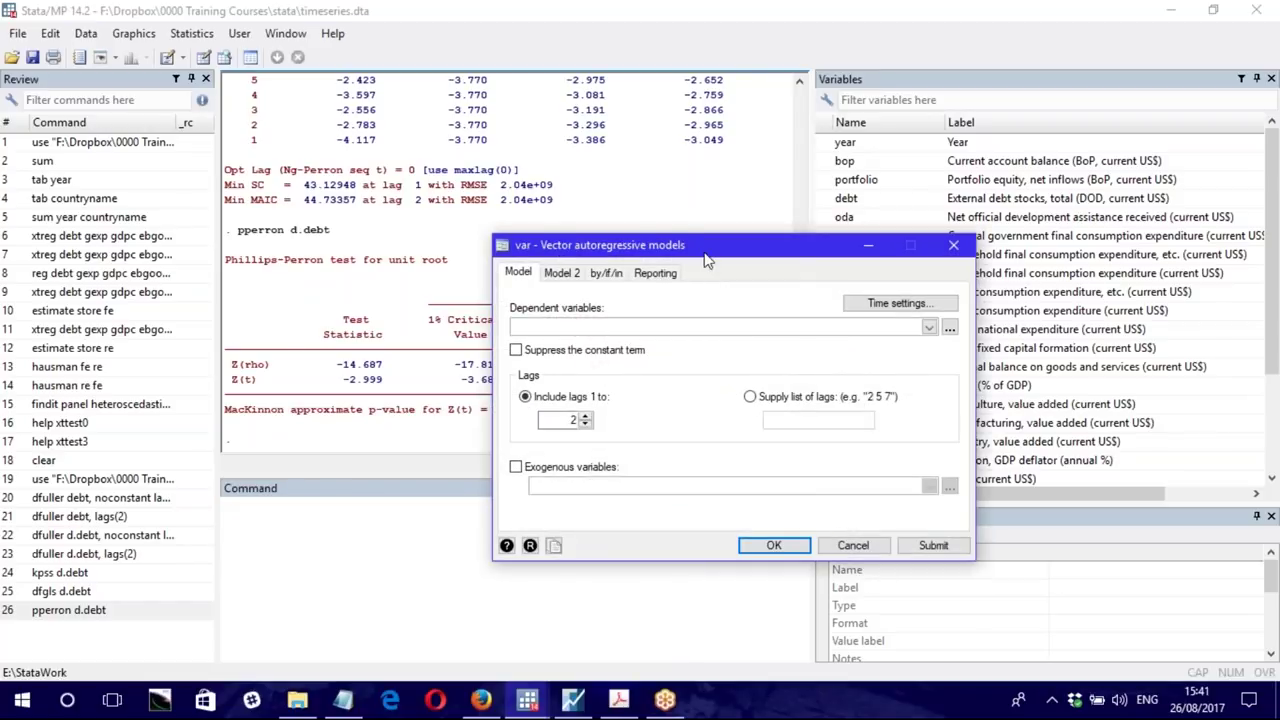
{"action": "left_click_drag", "start_coordinate": [705, 258], "coordinate": [478, 132]}
Step: Choose debt, gfc, trade and gdp as the dependent variables of the VAR model
{"action": "left_click", "coordinate": [702, 201]}
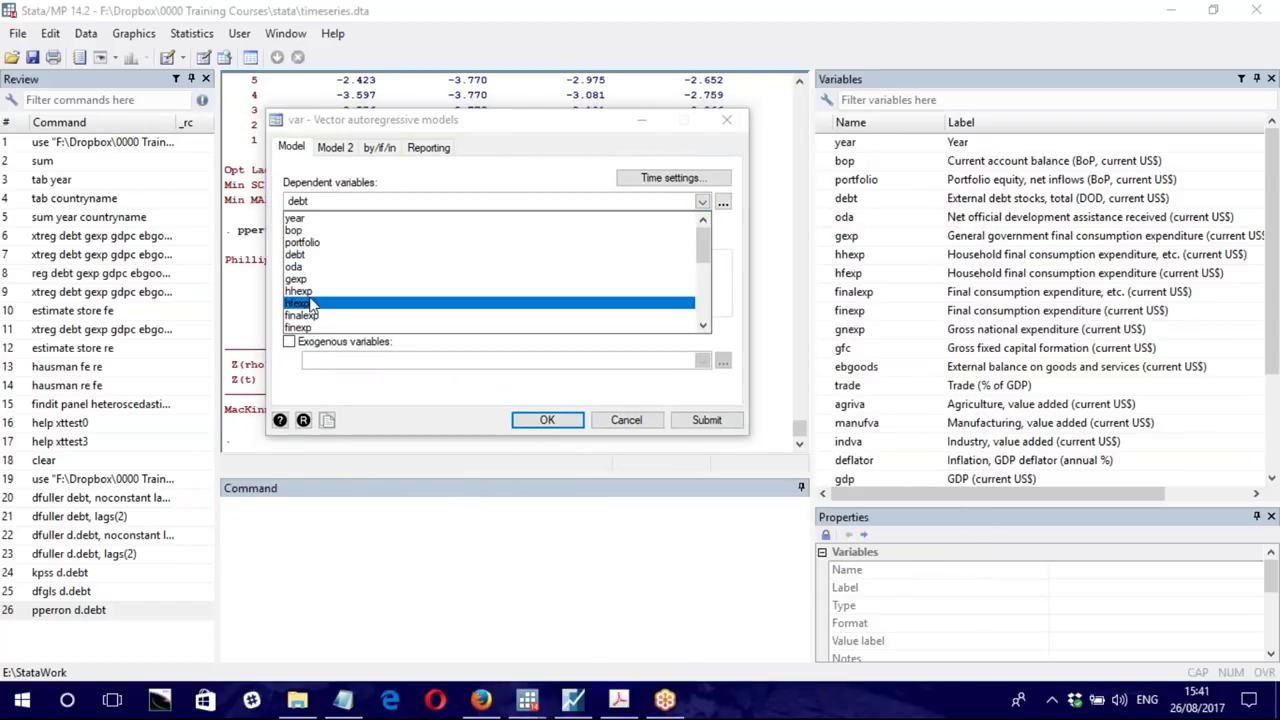
{"action": "scroll", "coordinate": [310, 312], "scroll_direction": "down", "scroll_amount": 1}
{"action": "left_click", "coordinate": [307, 317]}
{"action": "scroll", "coordinate": [307, 318], "scroll_direction": "down", "scroll_amount": 2}
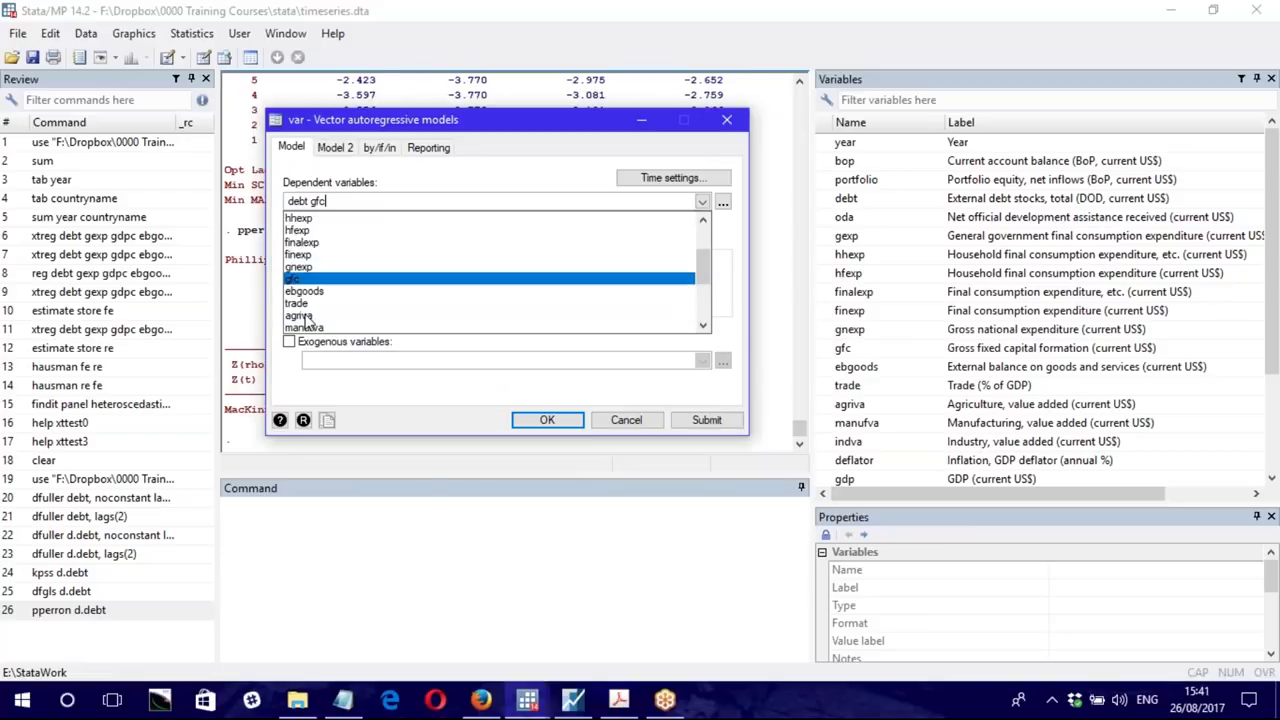
{"action": "left_click", "coordinate": [305, 267]}
{"action": "scroll", "coordinate": [305, 285], "scroll_direction": "down", "scroll_amount": 2}
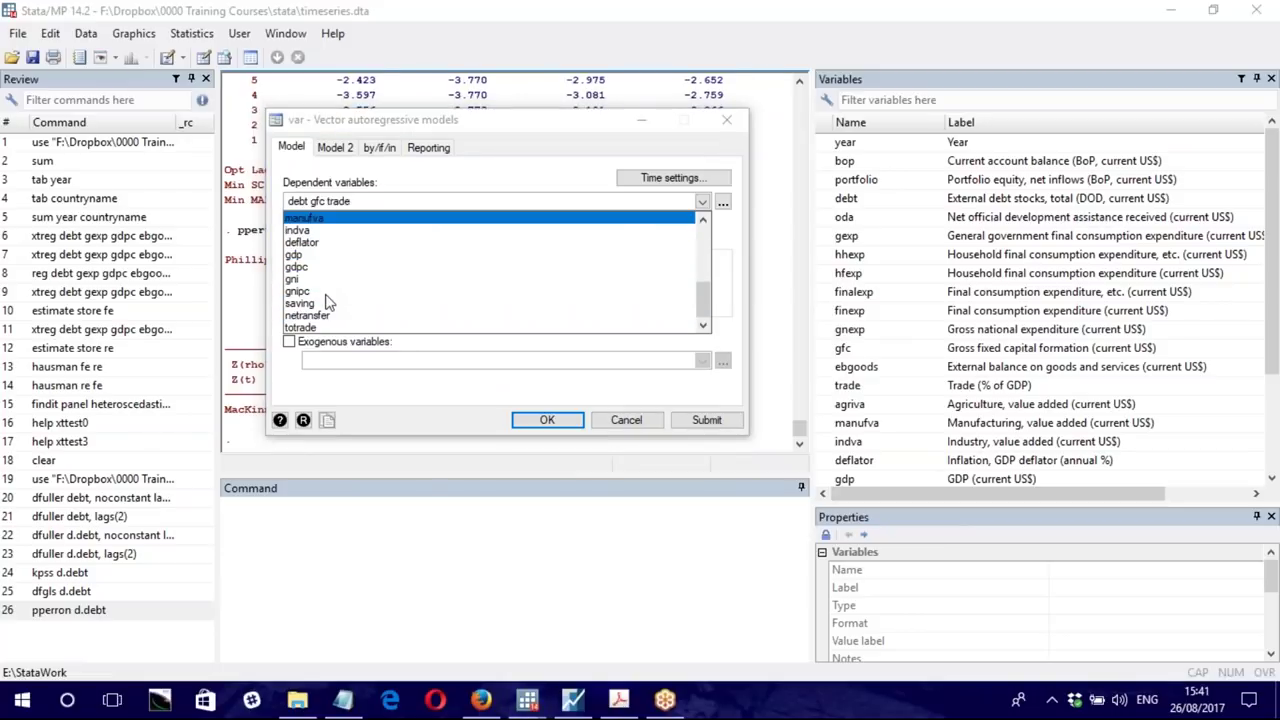
{"action": "left_click", "coordinate": [300, 255]}
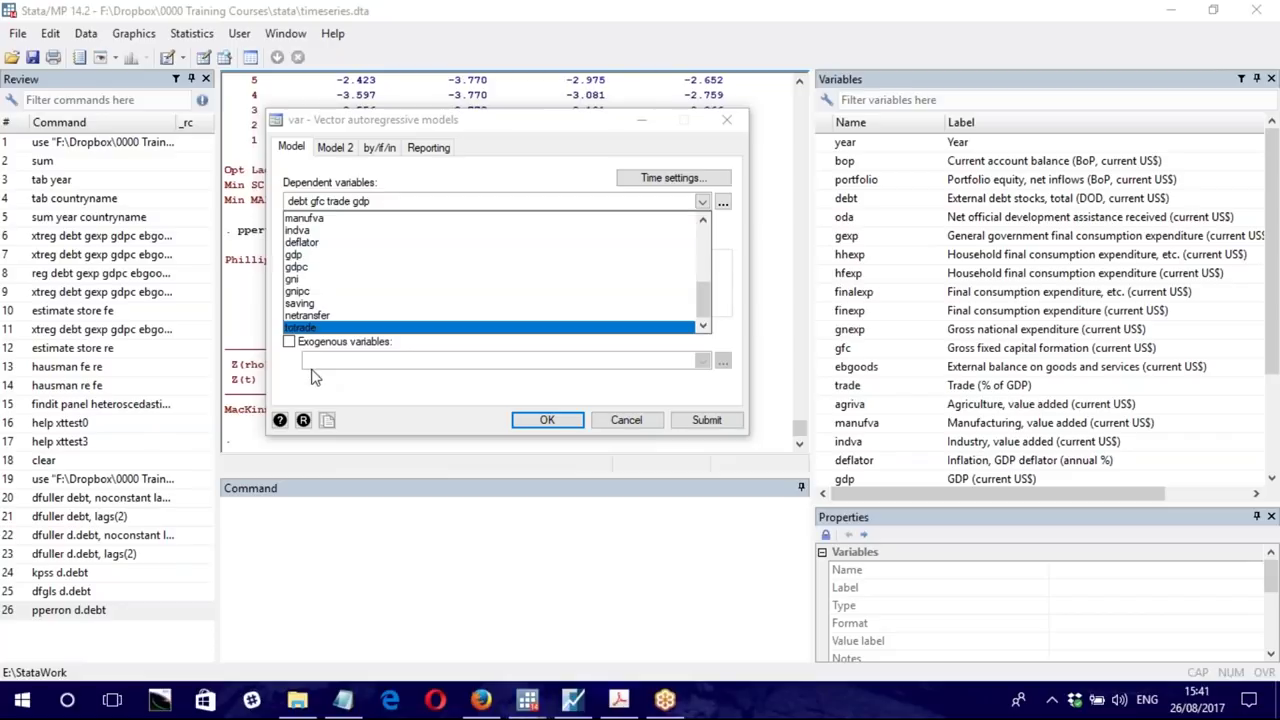
Step: Add indva as an exogenous variable, include lags 1 to 4 and estimate the model
{"action": "left_click", "coordinate": [312, 360]}
{"action": "left_click", "coordinate": [289, 342]}
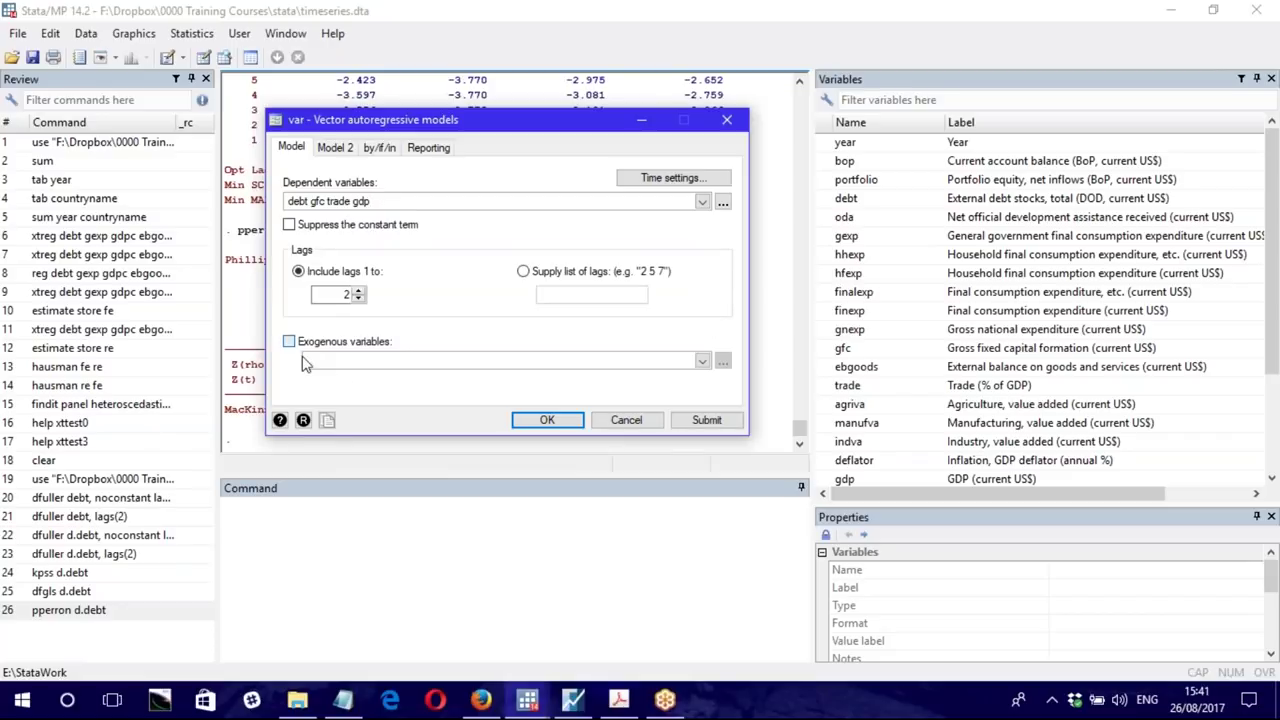
{"action": "left_click", "coordinate": [702, 361]}
{"action": "scroll", "coordinate": [440, 437], "scroll_direction": "down", "scroll_amount": 5}
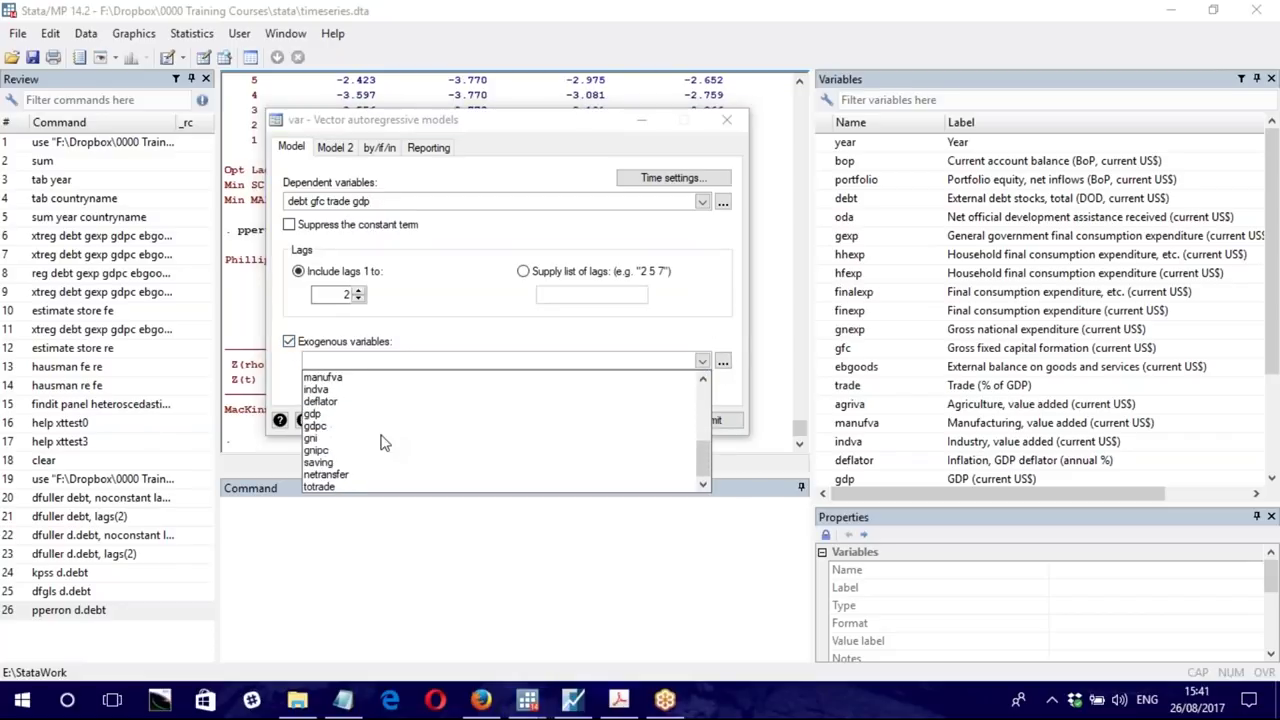
{"action": "scroll", "coordinate": [385, 442], "scroll_direction": "up", "scroll_amount": 2}
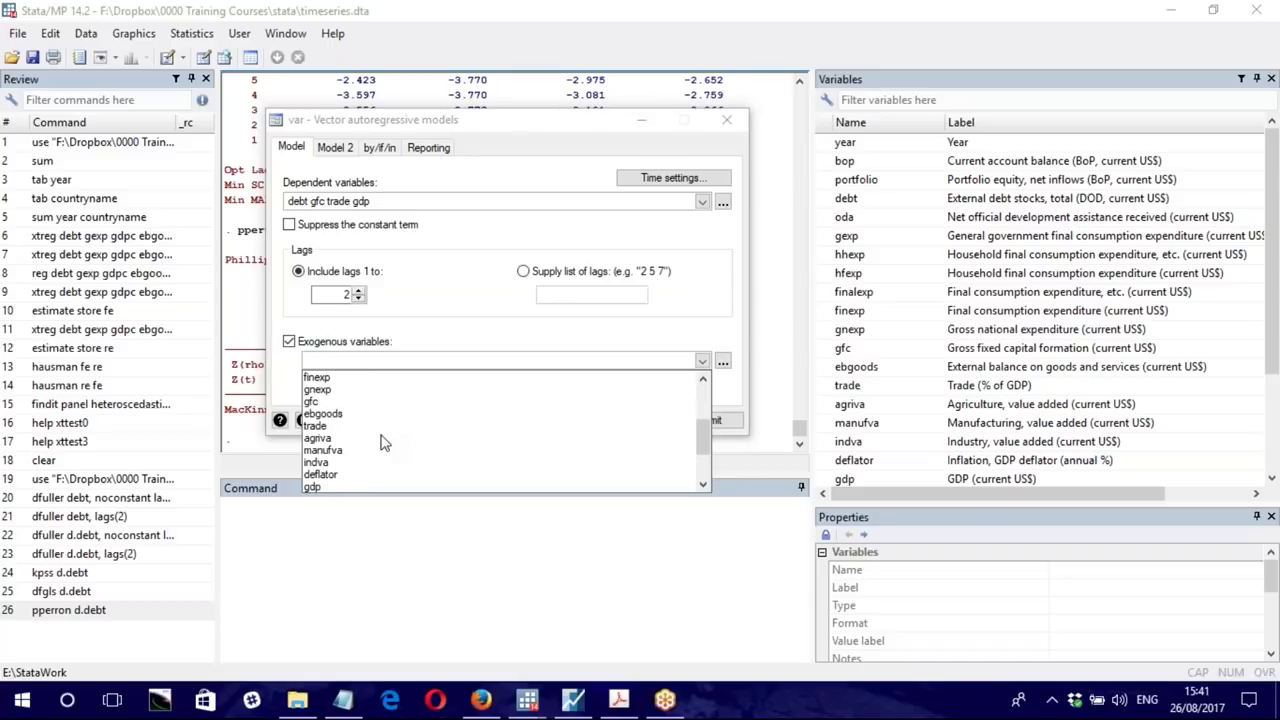
{"action": "left_click", "coordinate": [318, 463]}
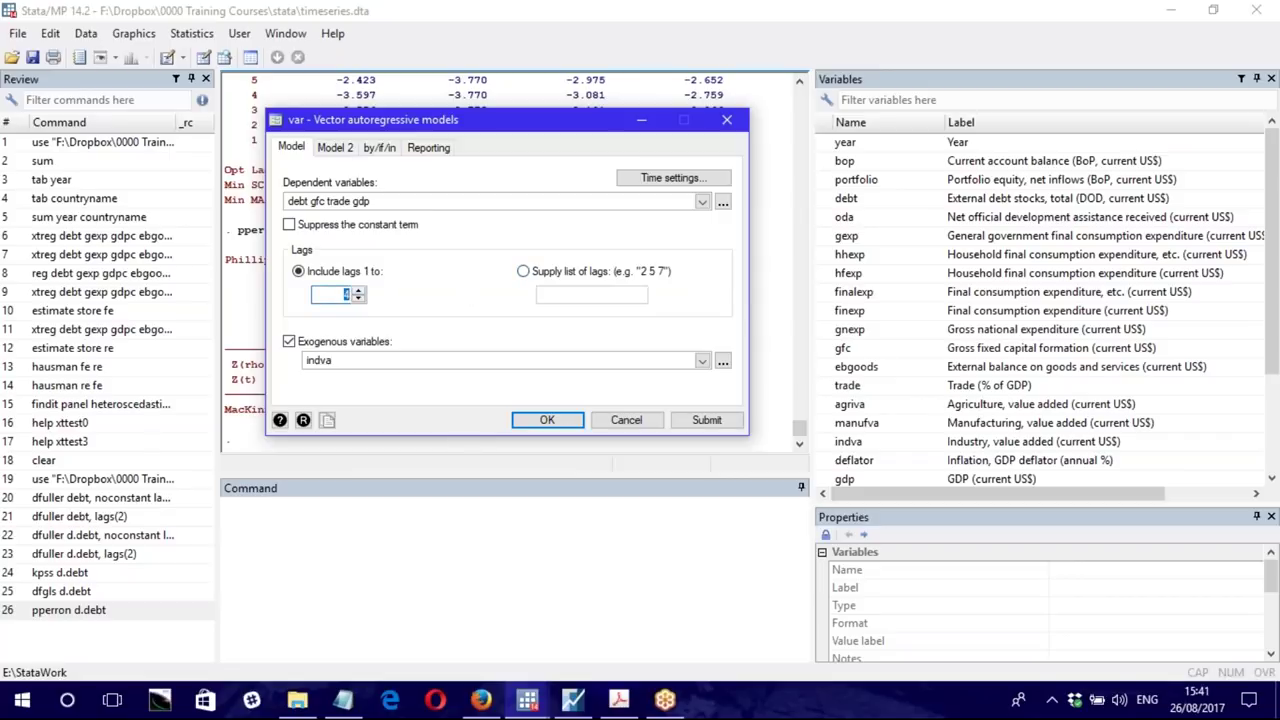
{"action": "left_click", "coordinate": [547, 419]}
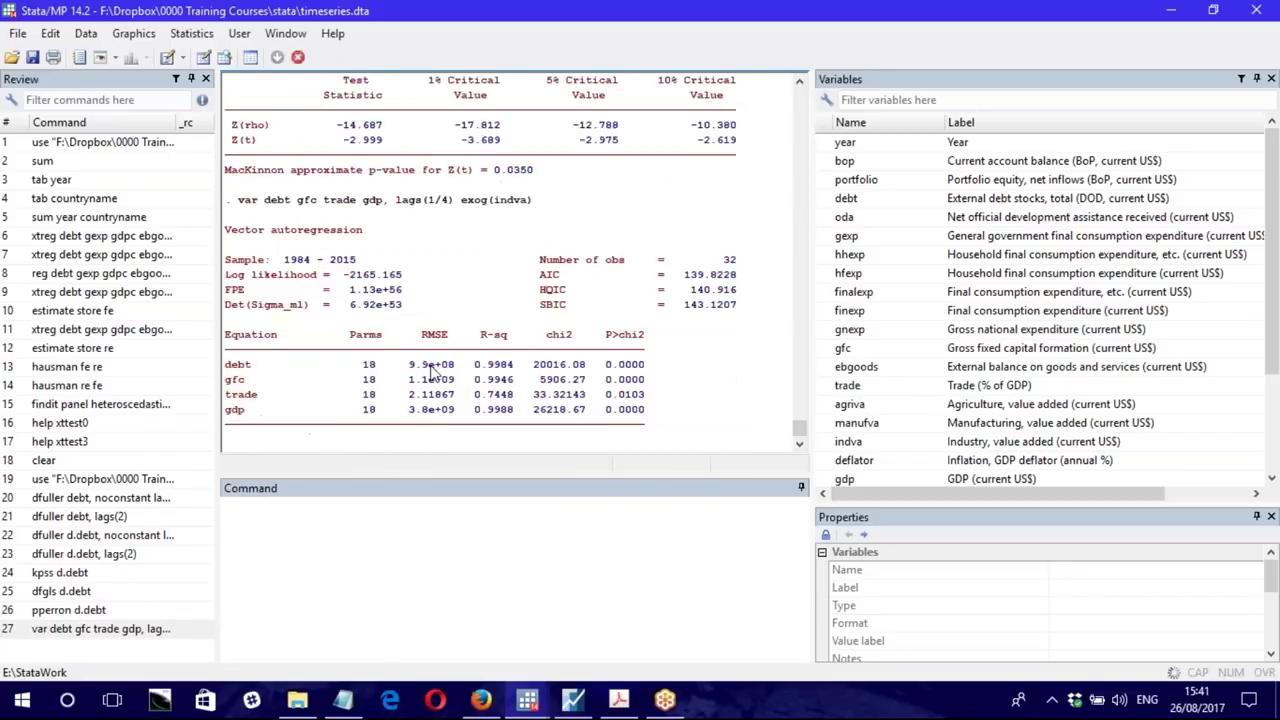
Step: Examine the indva coefficient rows across the equations in the VAR output, going back up to the equation summary
{"action": "left_click_drag", "start_coordinate": [231, 386], "coordinate": [742, 393]}
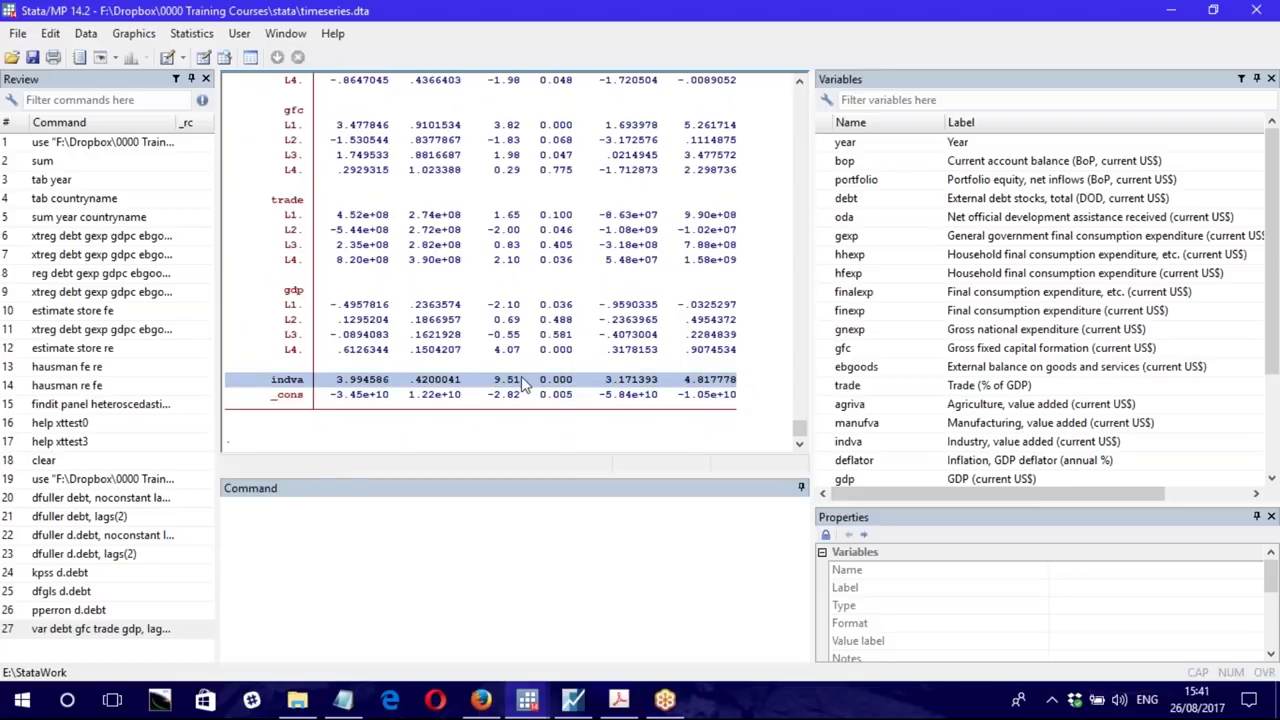
{"action": "left_click", "coordinate": [451, 385]}
{"action": "scroll", "coordinate": [451, 385], "scroll_direction": "up", "scroll_amount": 8}
{"action": "left_click_drag", "start_coordinate": [225, 325], "coordinate": [745, 328]}
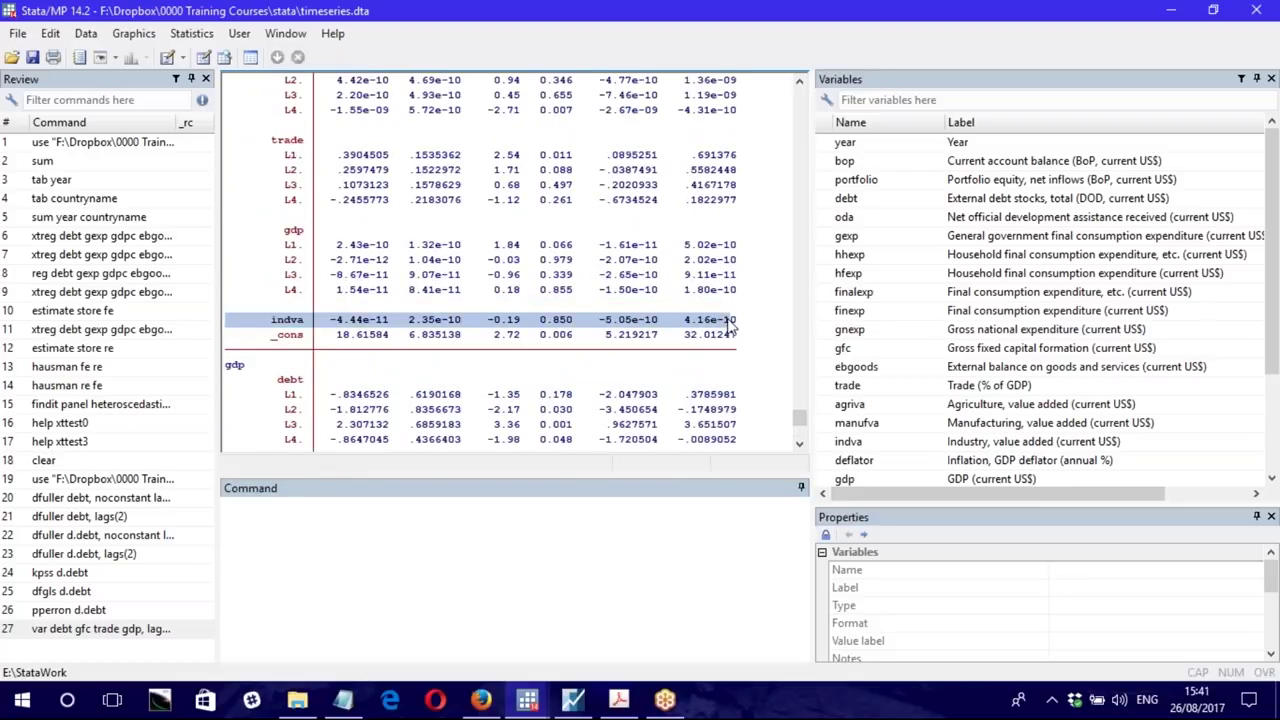
{"action": "scroll", "coordinate": [485, 404], "scroll_direction": "up", "scroll_amount": 7}
{"action": "left_click_drag", "start_coordinate": [225, 229], "coordinate": [749, 214]}
{"action": "left_click", "coordinate": [440, 402]}
{"action": "scroll", "coordinate": [440, 402], "scroll_direction": "up", "scroll_amount": 11}
{"action": "scroll", "coordinate": [440, 402], "scroll_direction": "up", "scroll_amount": 8}
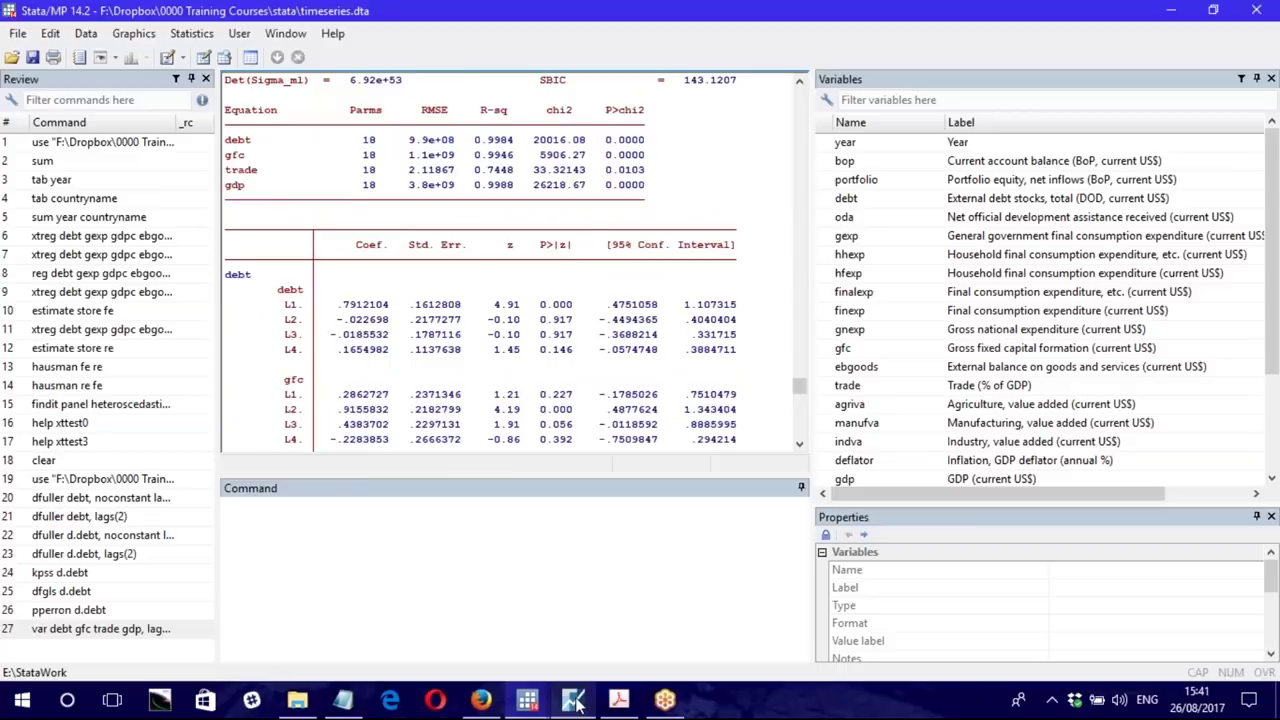
Step: Switch to EViews and examine the DEBT equation's estimates from the DEBT lags down past the constant
{"action": "left_click", "coordinate": [575, 703]}
{"action": "scroll", "coordinate": [567, 437], "scroll_direction": "up", "scroll_amount": 10}
{"action": "scroll", "coordinate": [567, 437], "scroll_direction": "up", "scroll_amount": 7}
{"action": "left_click", "coordinate": [530, 270]}
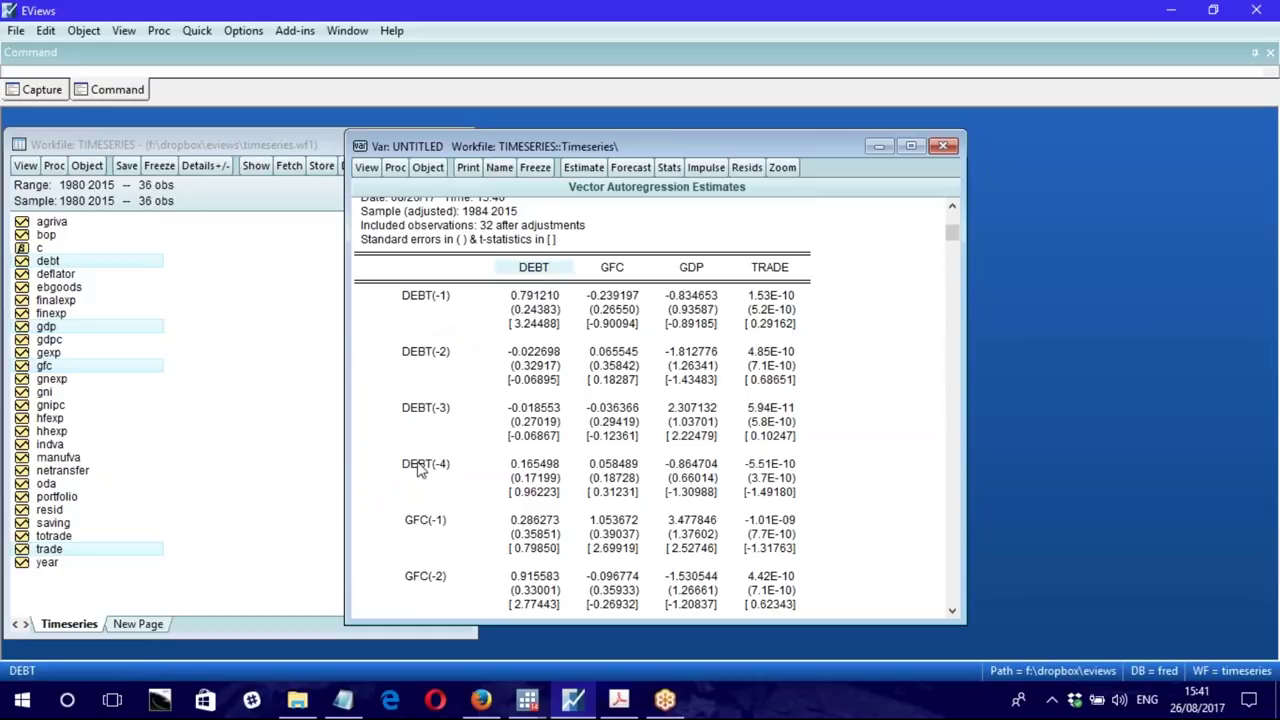
{"action": "scroll", "coordinate": [410, 478], "scroll_direction": "down", "scroll_amount": 5}
{"action": "scroll", "coordinate": [410, 478], "scroll_direction": "down", "scroll_amount": 3}
{"action": "scroll", "coordinate": [410, 478], "scroll_direction": "down", "scroll_amount": 4}
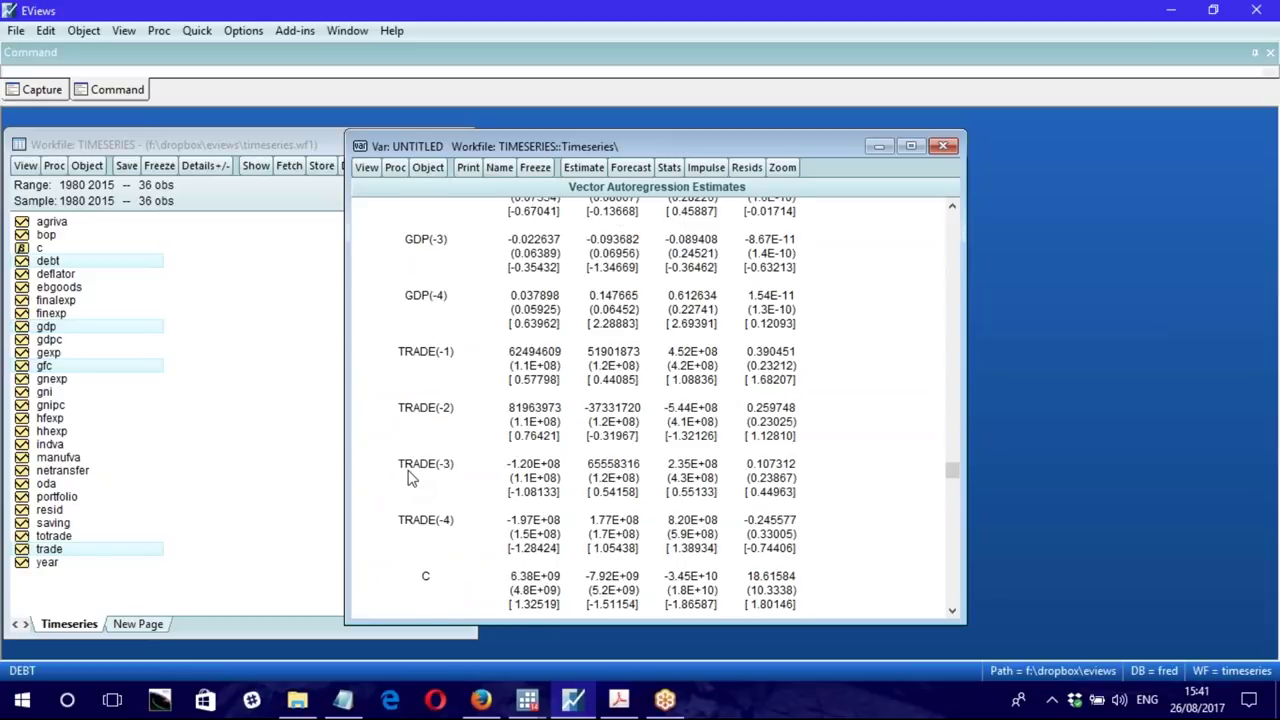
{"action": "scroll", "coordinate": [408, 478], "scroll_direction": "down", "scroll_amount": 2}
{"action": "scroll", "coordinate": [428, 440], "scroll_direction": "up", "scroll_amount": 2}
{"action": "scroll", "coordinate": [422, 477], "scroll_direction": "up", "scroll_amount": 10}
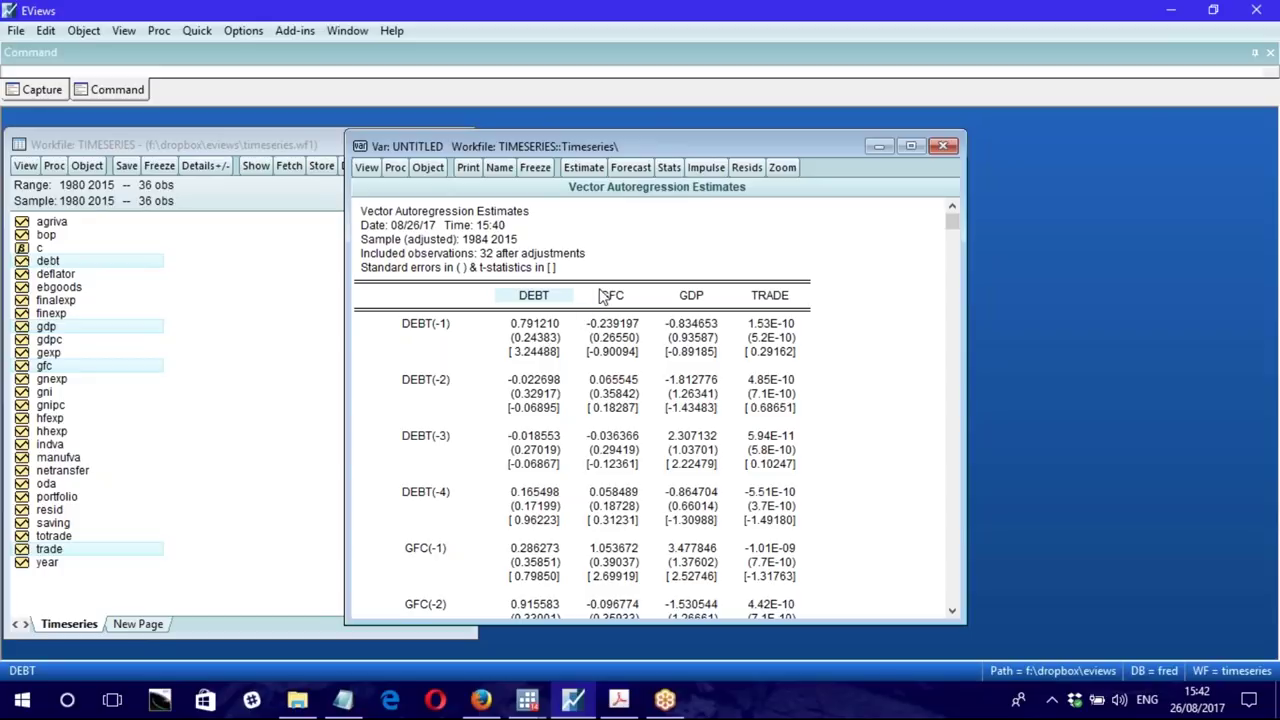
Step: Examine the GFC and GDP equations against the DEBT(-1) to DEBT(-4) lags and the following GFC and GDP lag estimates
{"action": "left_click", "coordinate": [614, 302]}
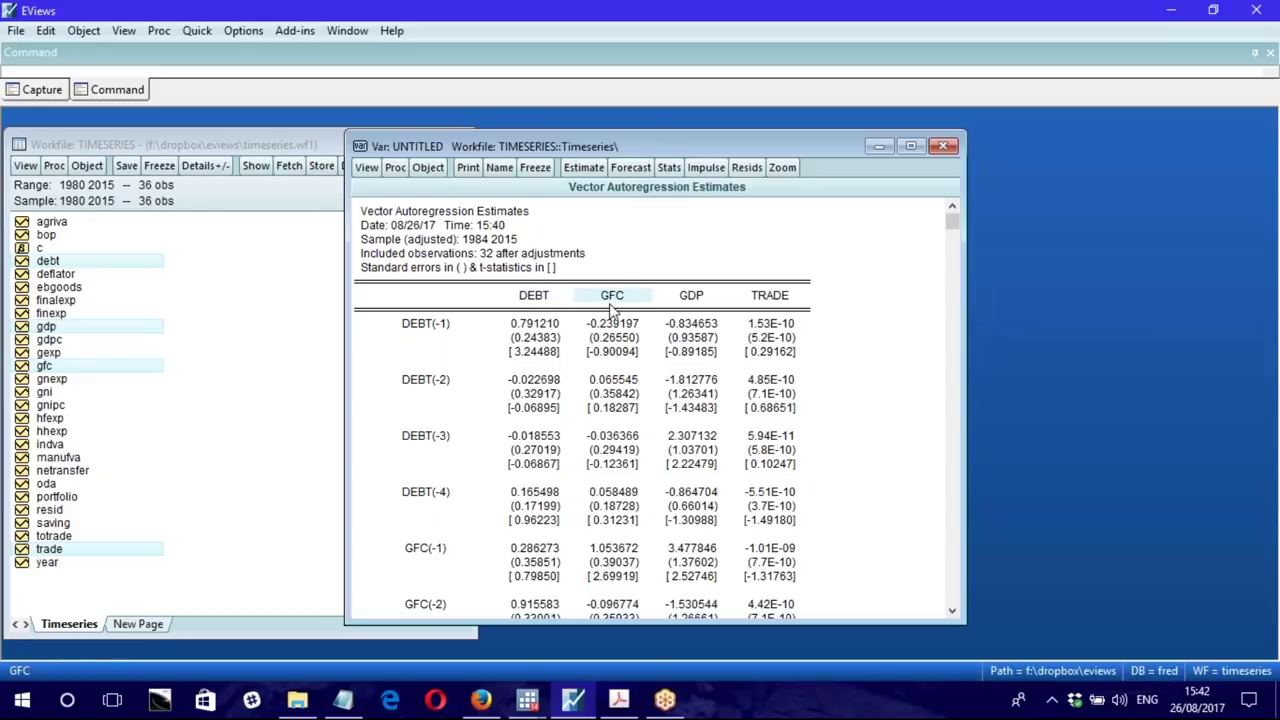
{"action": "left_click", "coordinate": [424, 329]}
{"action": "left_click", "coordinate": [424, 366]}
{"action": "left_click", "coordinate": [425, 422]}
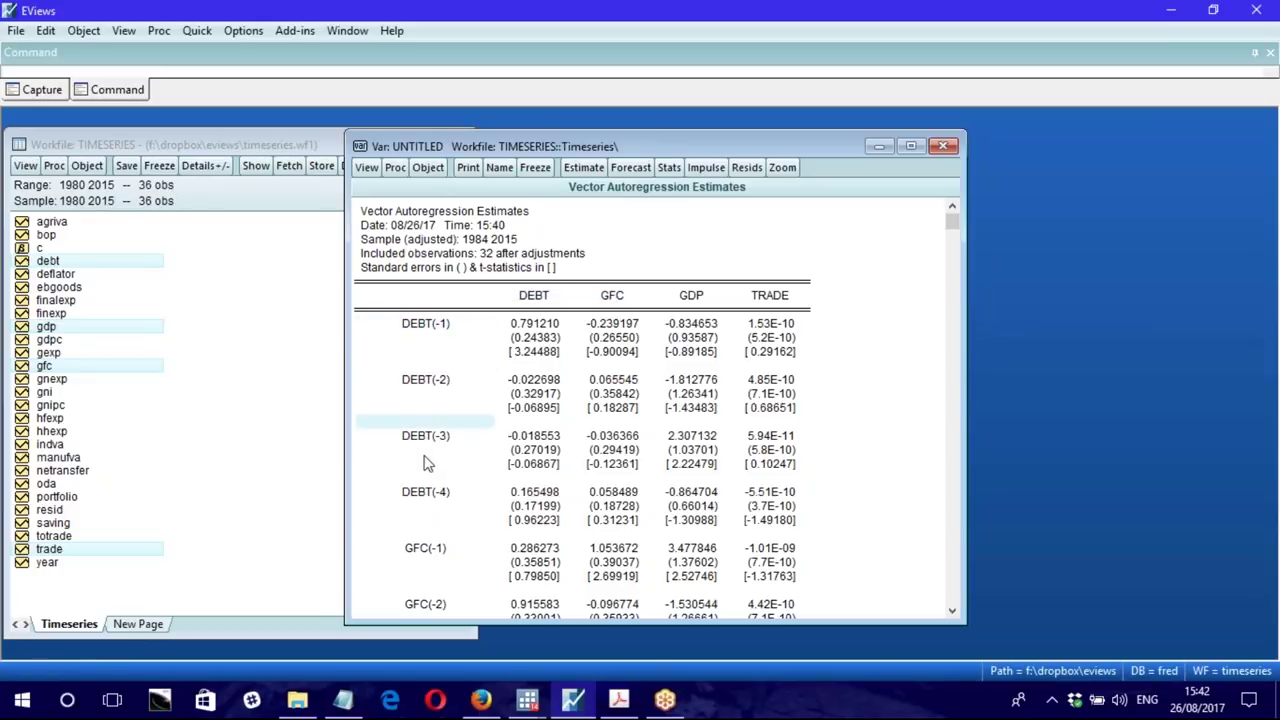
{"action": "left_click", "coordinate": [425, 440]}
{"action": "left_click", "coordinate": [432, 495]}
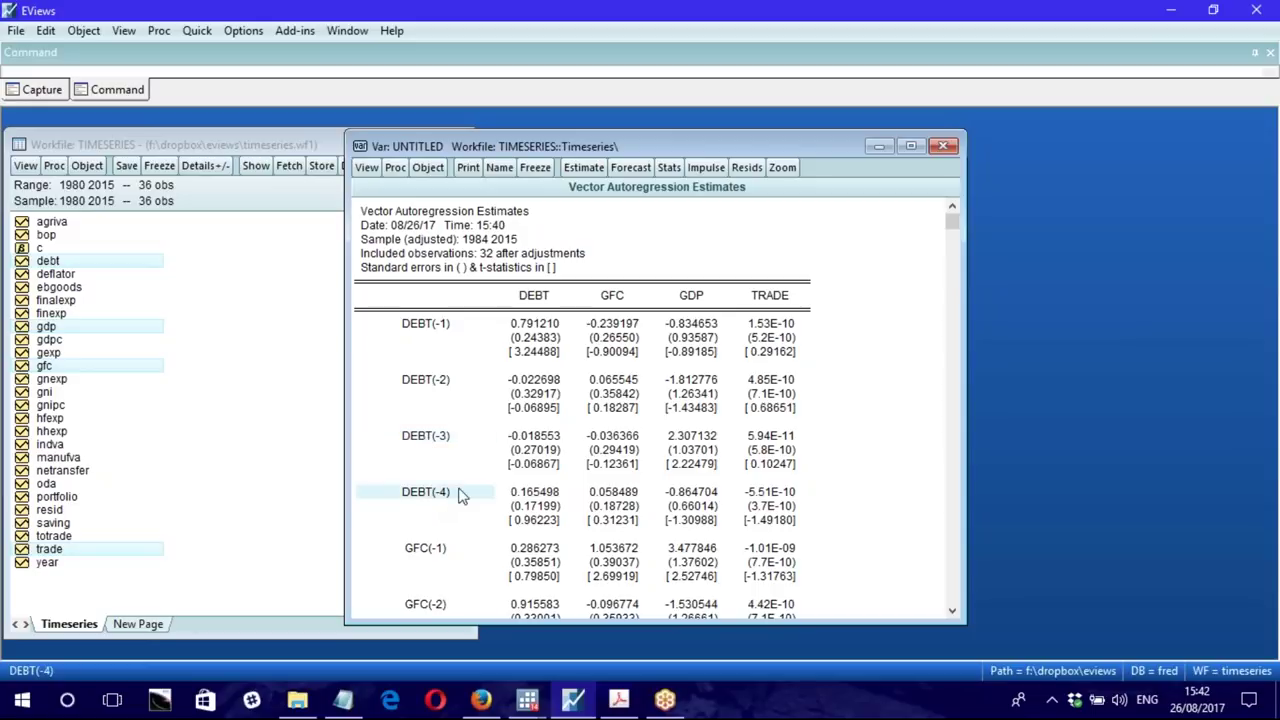
{"action": "left_click", "coordinate": [692, 298]}
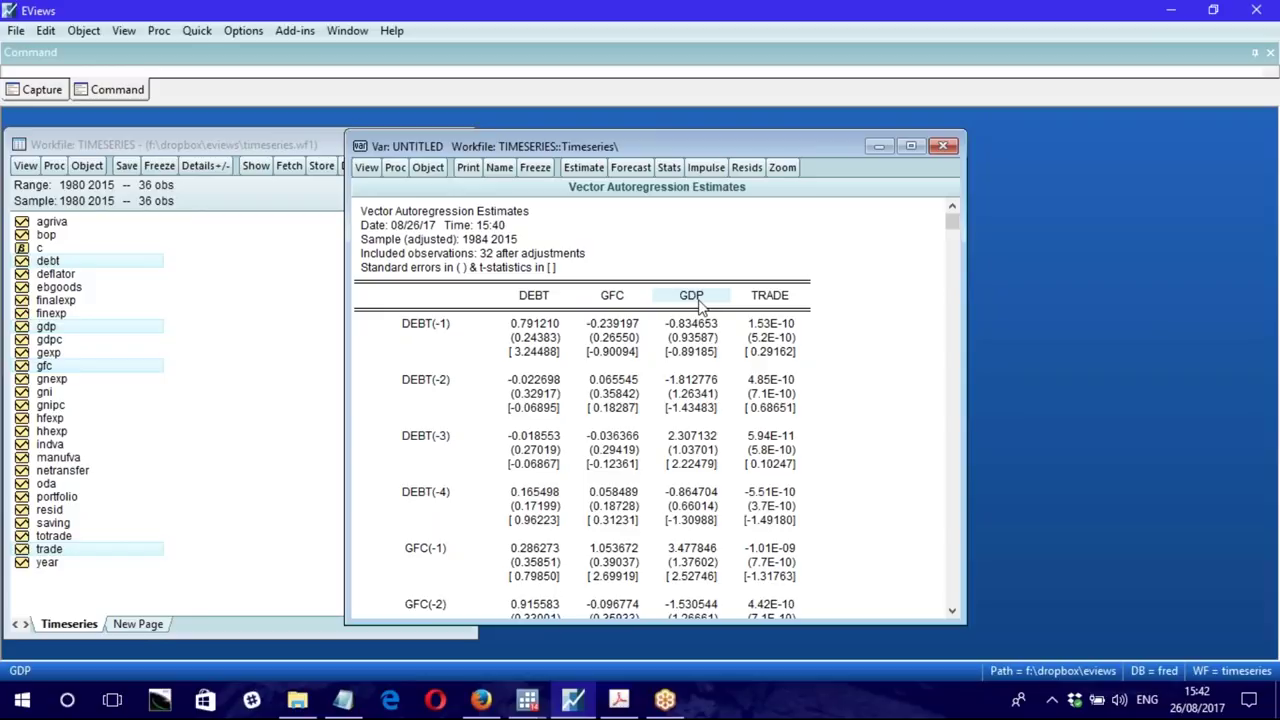
{"action": "scroll", "coordinate": [540, 467], "scroll_direction": "down", "scroll_amount": 7}
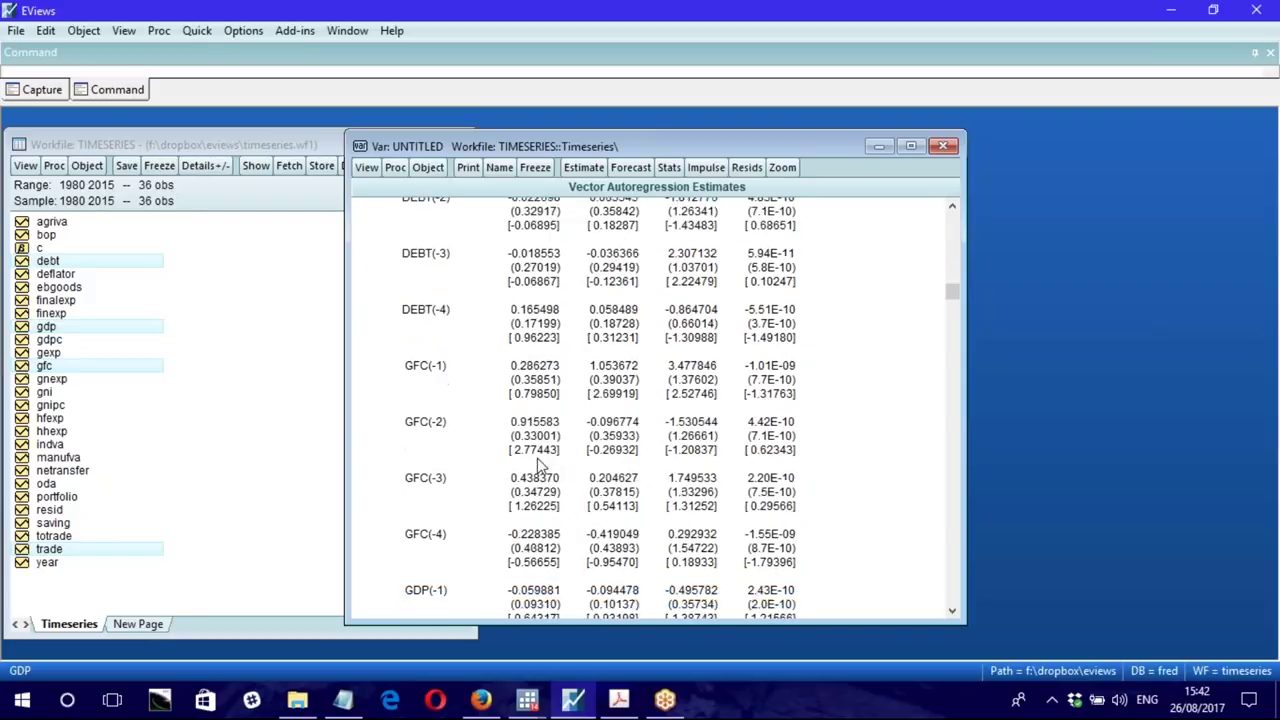
{"action": "scroll", "coordinate": [540, 467], "scroll_direction": "down", "scroll_amount": 1}
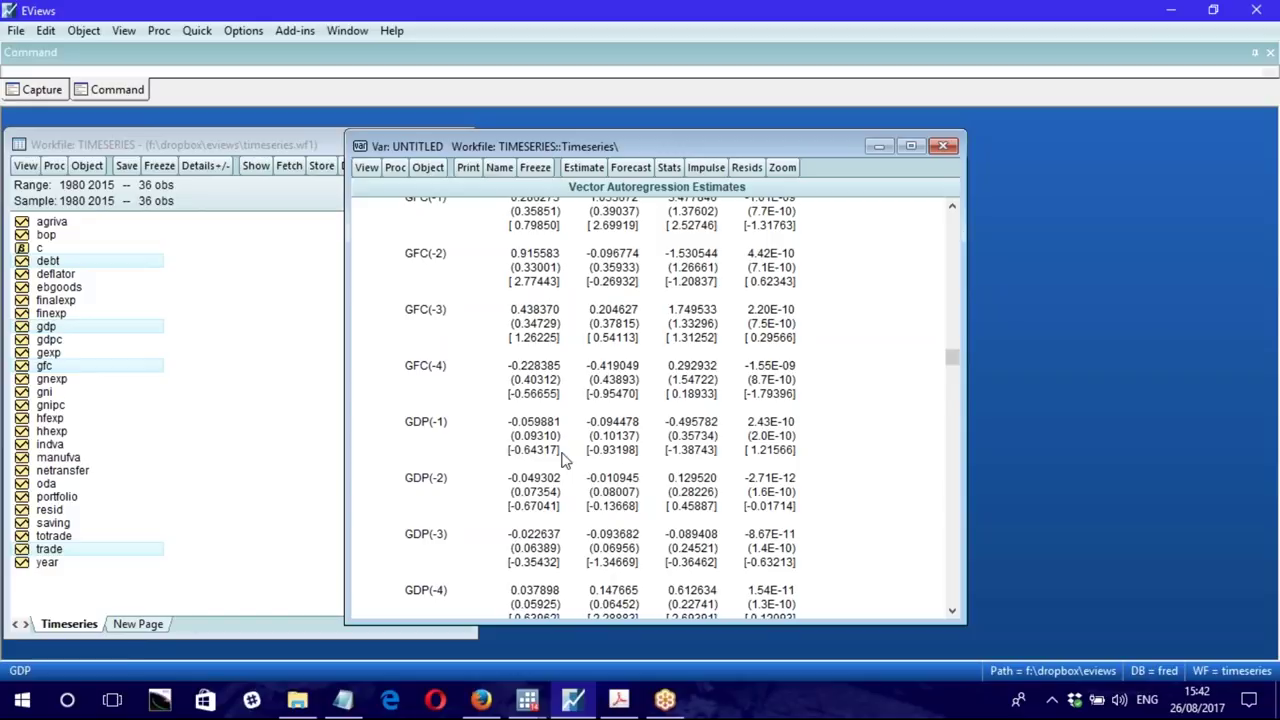
Step: Open the Johansen cointegration test specification for the estimated VAR
{"action": "left_click", "coordinate": [367, 168]}
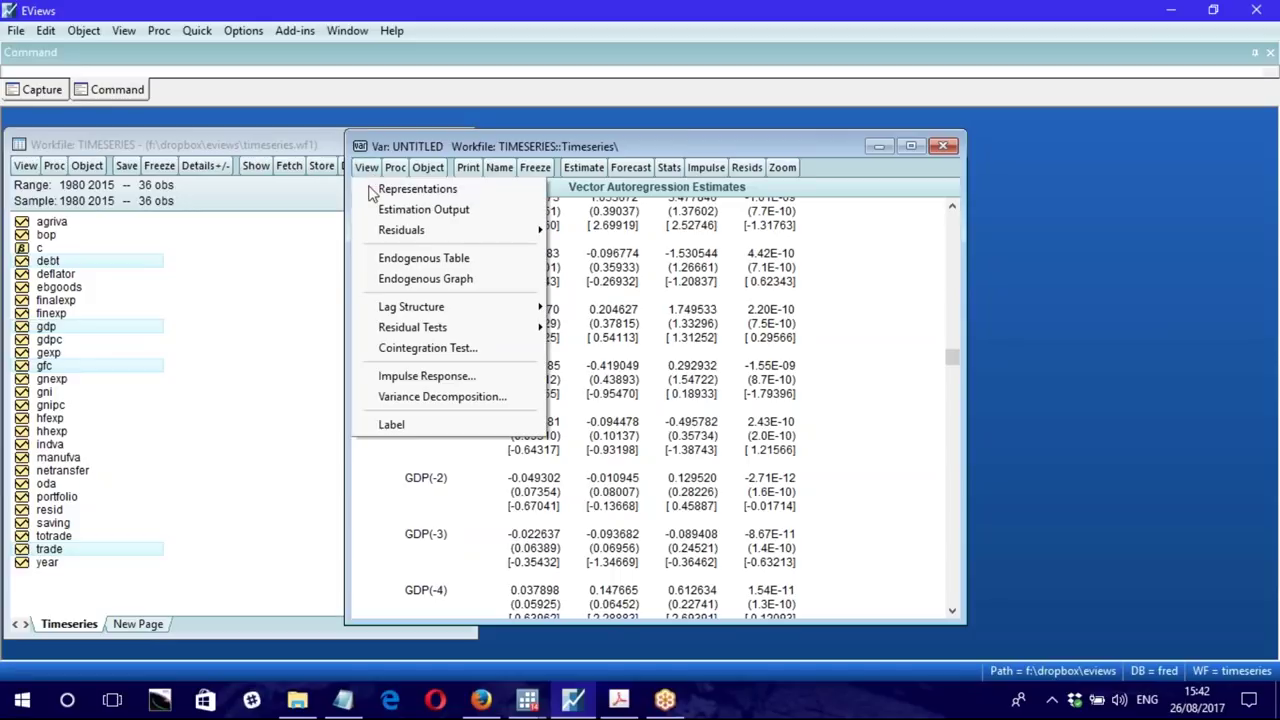
{"action": "left_click", "coordinate": [427, 349]}
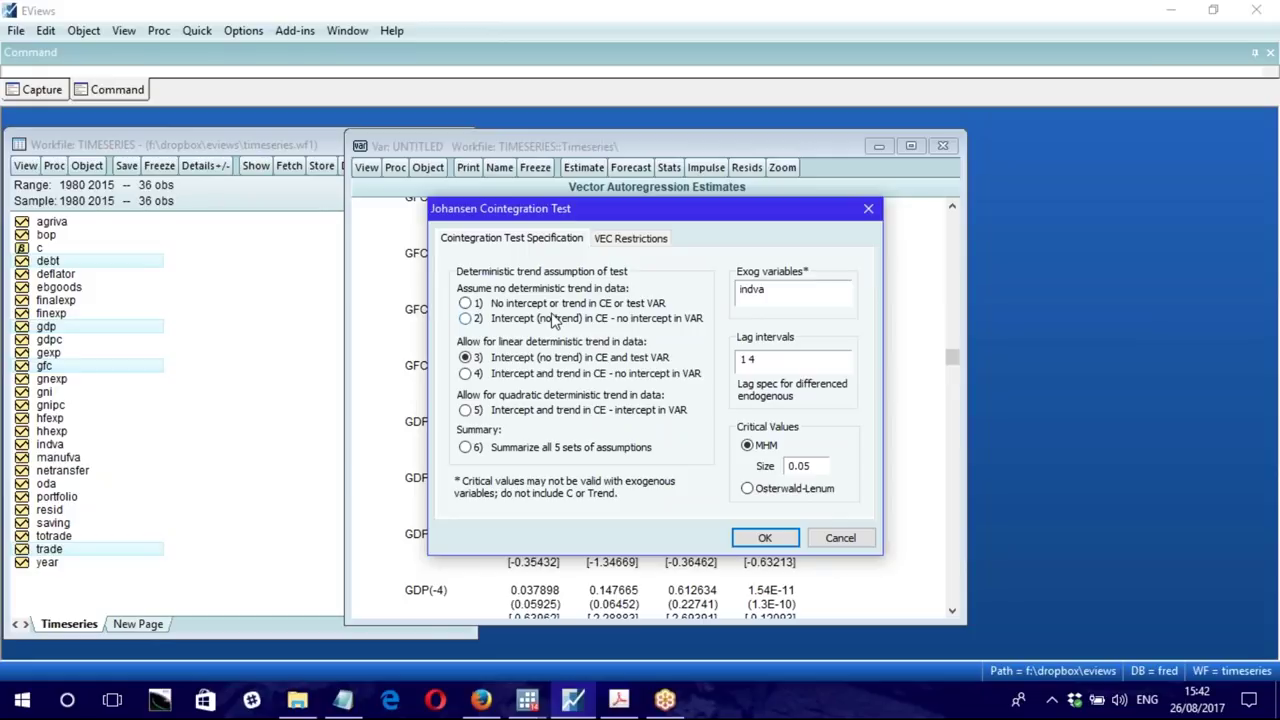
Step: Switch to the Notepad notes, show the blank area above "VECM" and start the screen-annotation pen
{"action": "left_click", "coordinate": [343, 699]}
{"action": "scroll", "coordinate": [520, 463], "scroll_direction": "down", "scroll_amount": 15}
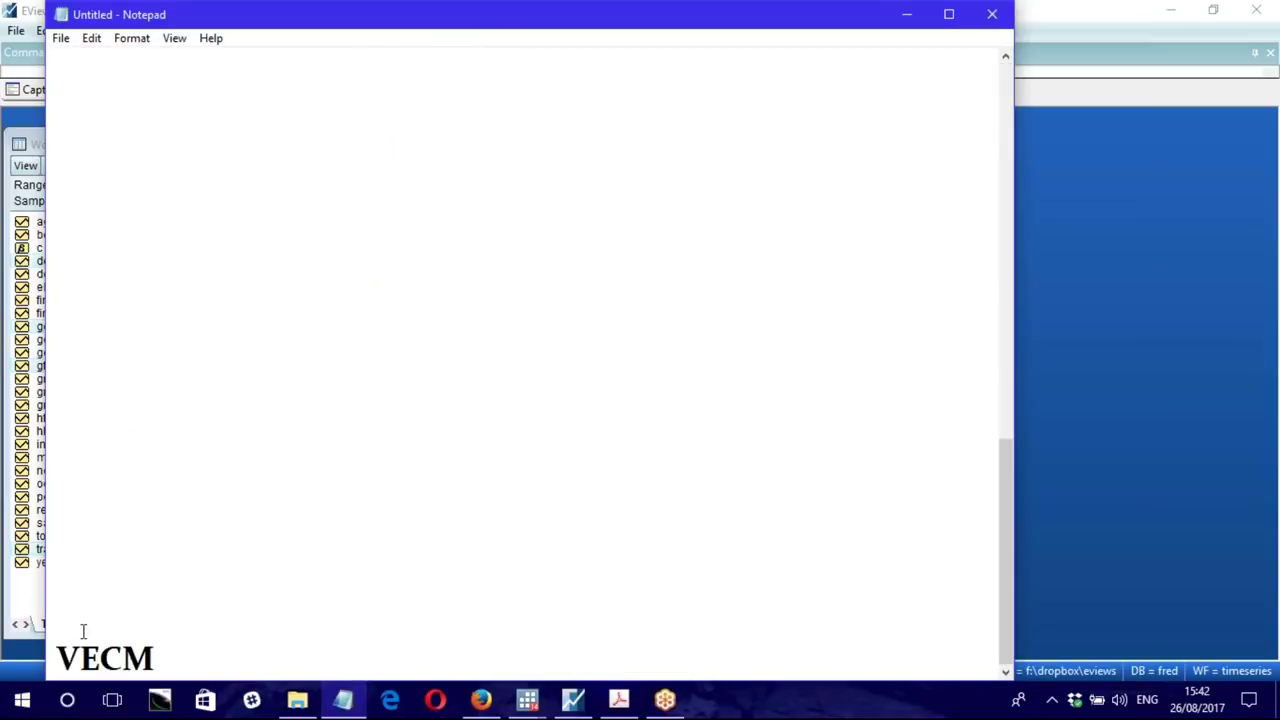
{"action": "scroll", "coordinate": [615, 621], "scroll_direction": "up", "scroll_amount": 15}
{"action": "key", "text": "super"}
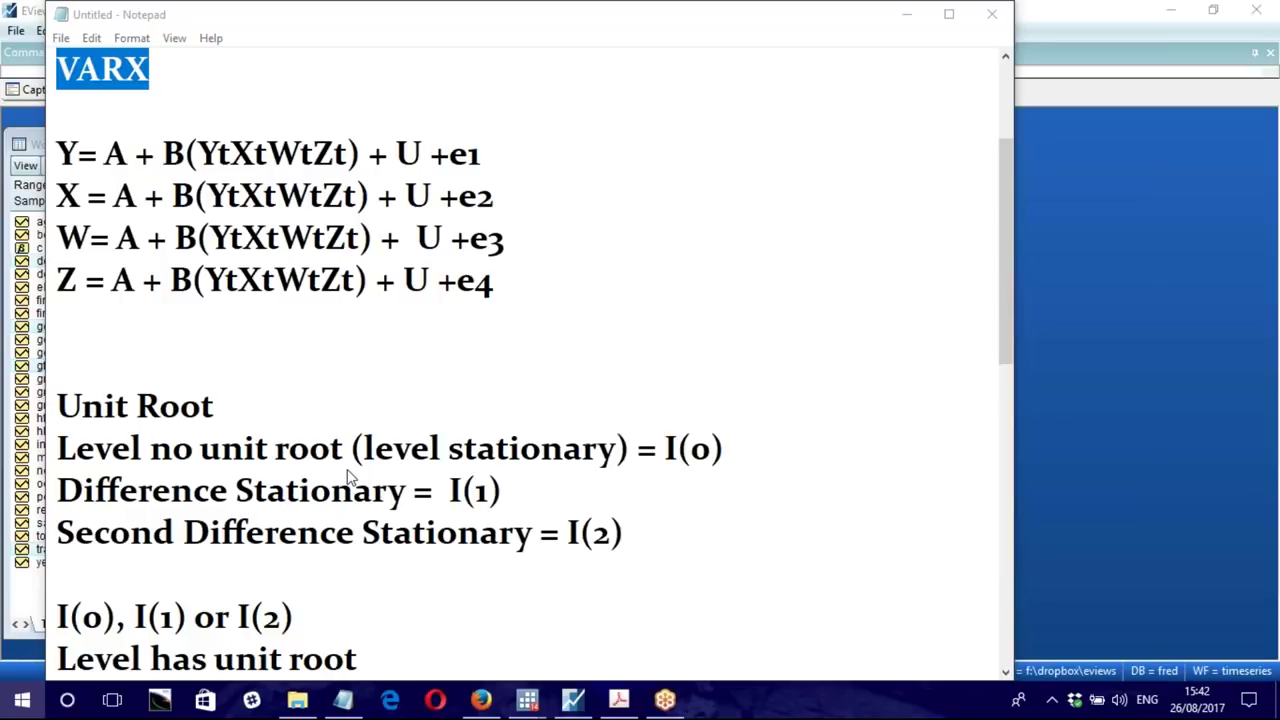
{"action": "left_click", "coordinate": [444, 434]}
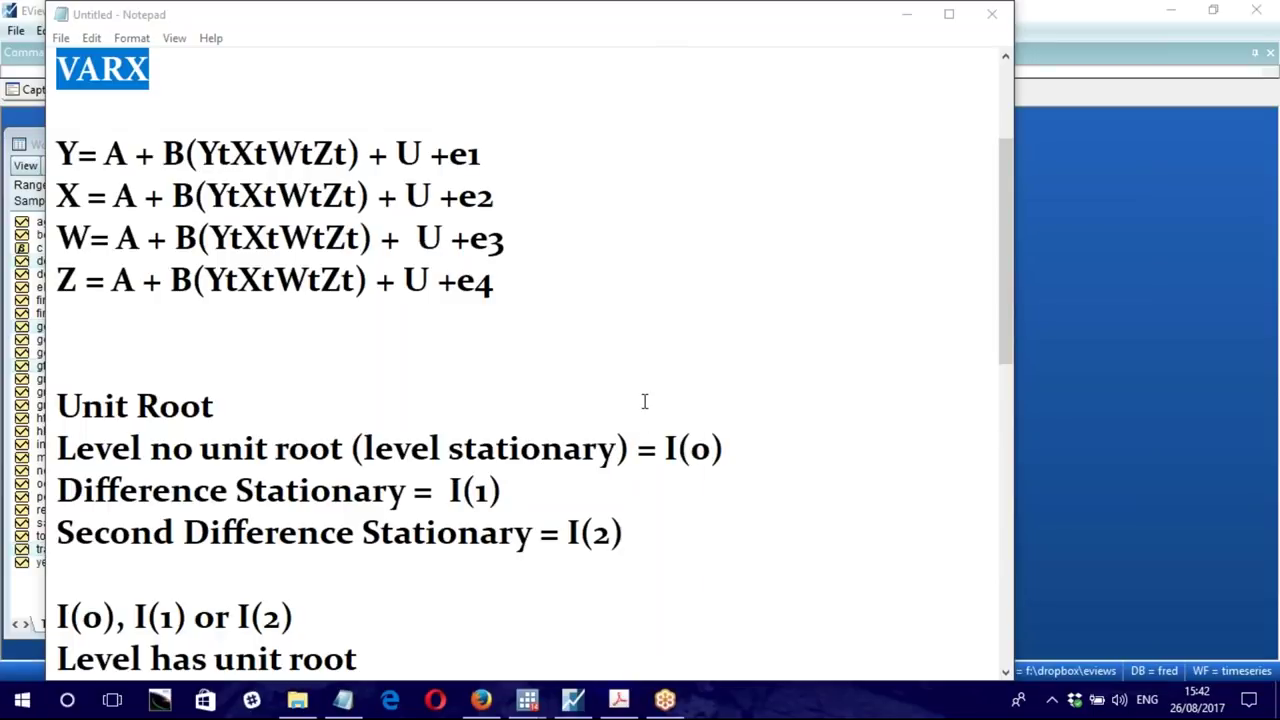
{"action": "scroll", "coordinate": [391, 394], "scroll_direction": "down", "scroll_amount": 15}
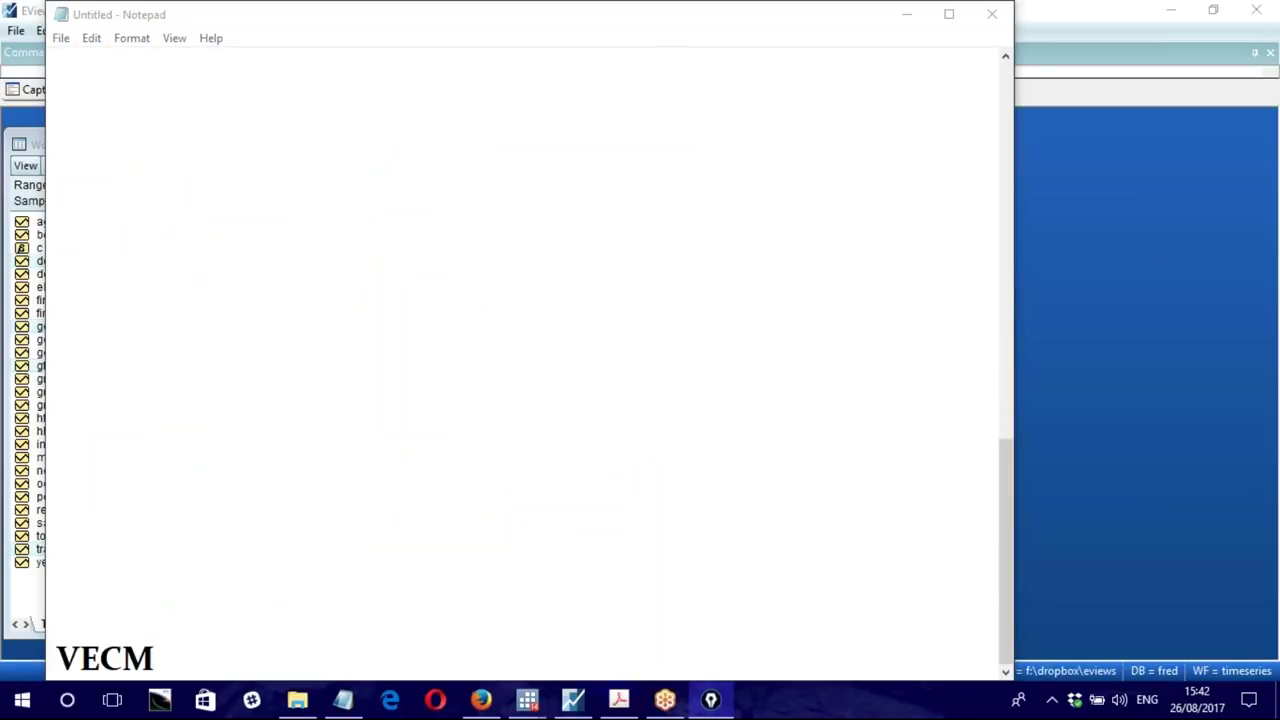
{"action": "left_click", "coordinate": [16, 398]}
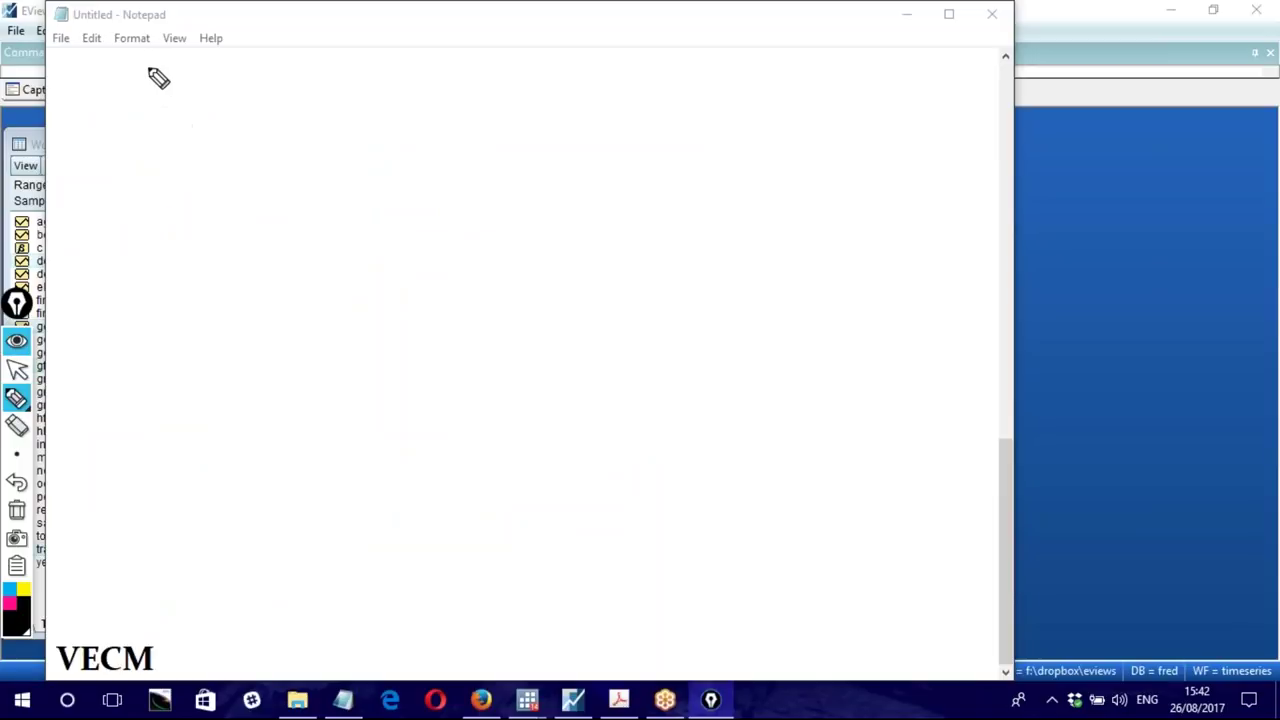
Step: Draw a graph with horizontal axis t, a vertical axis labelled X, Z, W and three wavy upward-trending curves
{"action": "mouse_move", "coordinate": [145, 56]}
{"action": "left_mouse_down"}
{"action": "mouse_move", "coordinate": [138, 615]}
{"action": "mouse_move", "coordinate": [559, 630]}
{"action": "mouse_move", "coordinate": [900, 620]}
{"action": "mouse_move", "coordinate": [940, 651]}
{"action": "mouse_move", "coordinate": [931, 626]}
{"action": "left_mouse_up"}
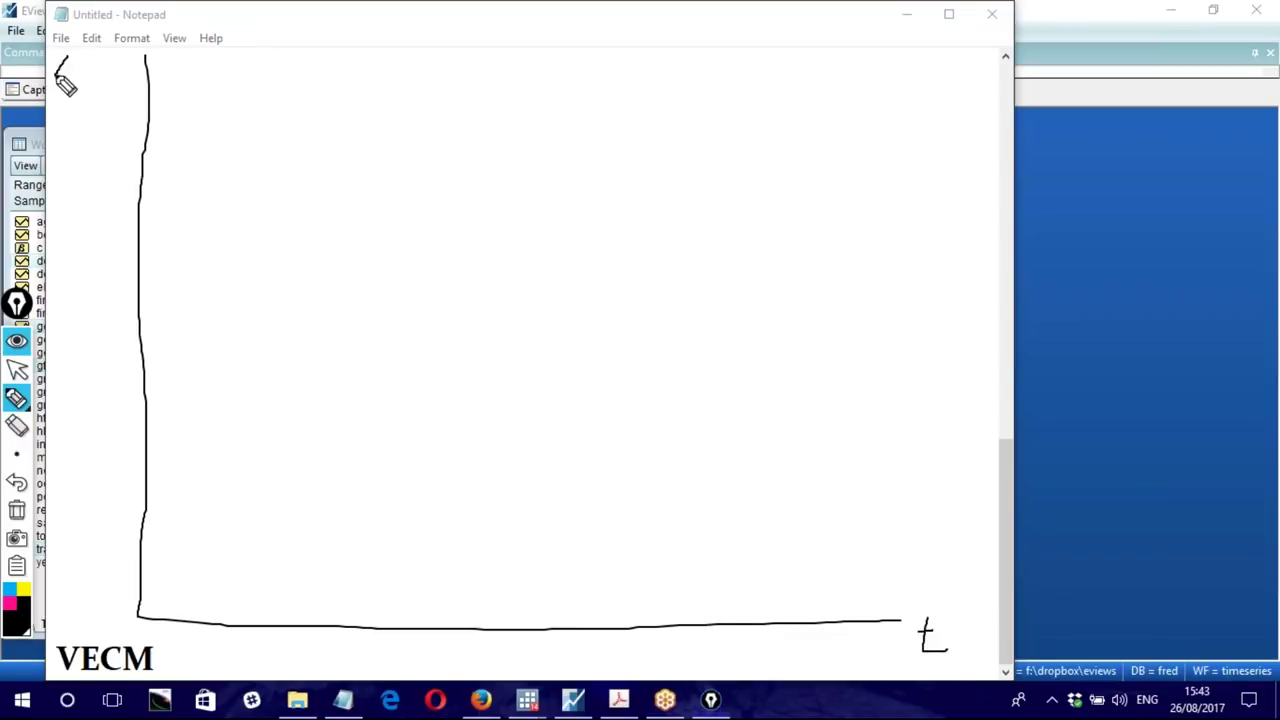
{"action": "mouse_move", "coordinate": [62, 66]}
{"action": "left_mouse_down"}
{"action": "mouse_move", "coordinate": [100, 61]}
{"action": "mouse_move", "coordinate": [112, 80]}
{"action": "mouse_move", "coordinate": [123, 58]}
{"action": "left_mouse_up"}
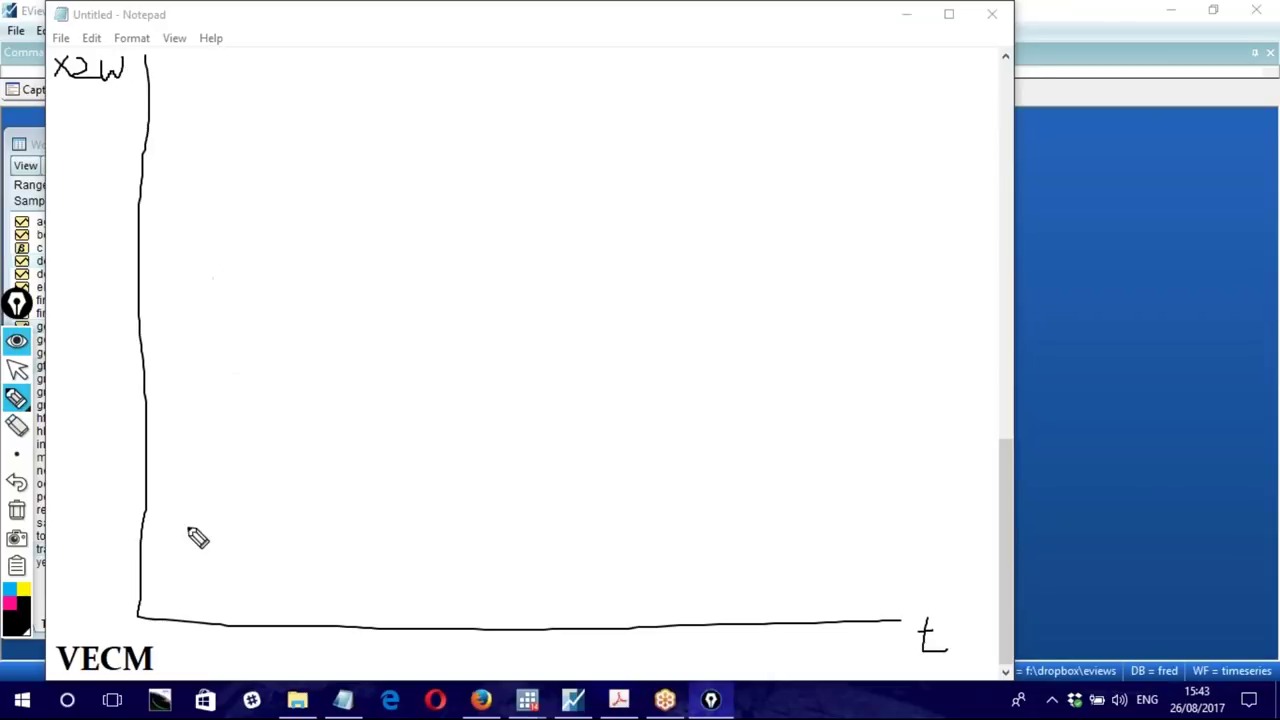
{"action": "mouse_move", "coordinate": [185, 556]}
{"action": "left_mouse_down"}
{"action": "mouse_move", "coordinate": [283, 443]}
{"action": "mouse_move", "coordinate": [591, 238]}
{"action": "mouse_move", "coordinate": [671, 168]}
{"action": "mouse_move", "coordinate": [803, 94]}
{"action": "left_mouse_up"}
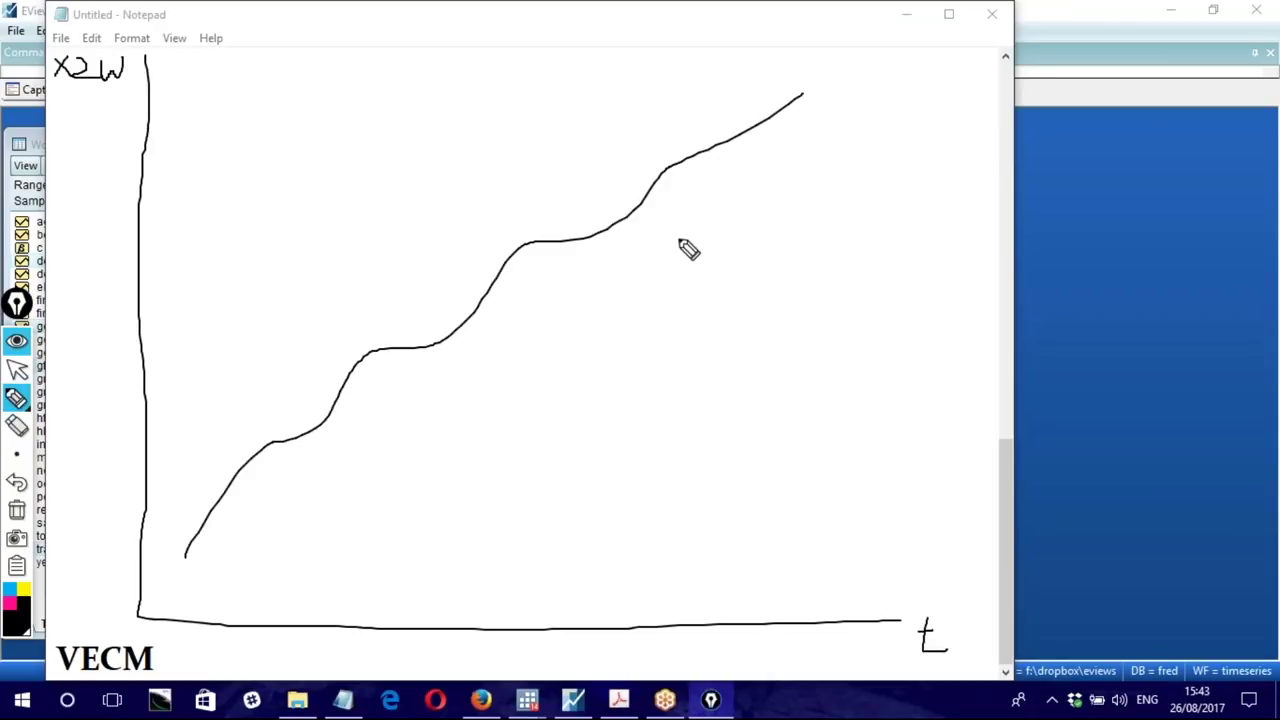
{"action": "mouse_move", "coordinate": [238, 562]}
{"action": "left_mouse_down"}
{"action": "mouse_move", "coordinate": [618, 390]}
{"action": "mouse_move", "coordinate": [843, 322]}
{"action": "left_mouse_up"}
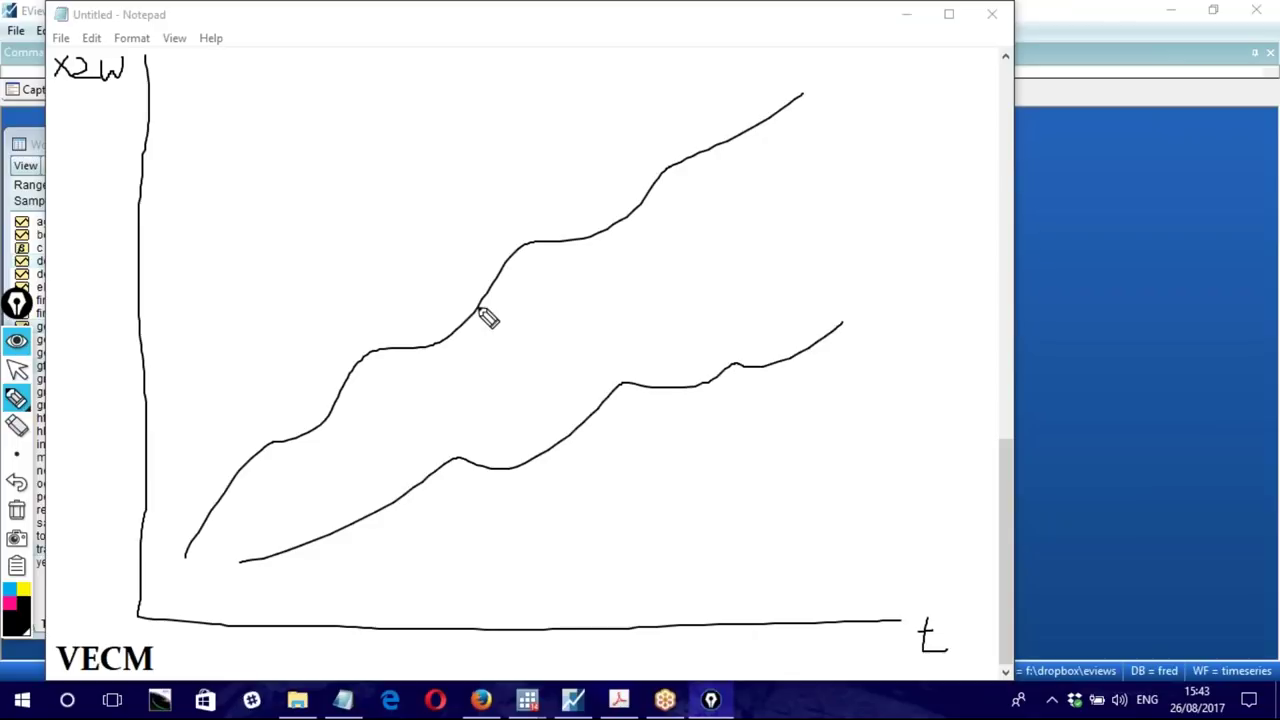
{"action": "left_click_drag", "start_coordinate": [349, 573], "coordinate": [870, 62]}
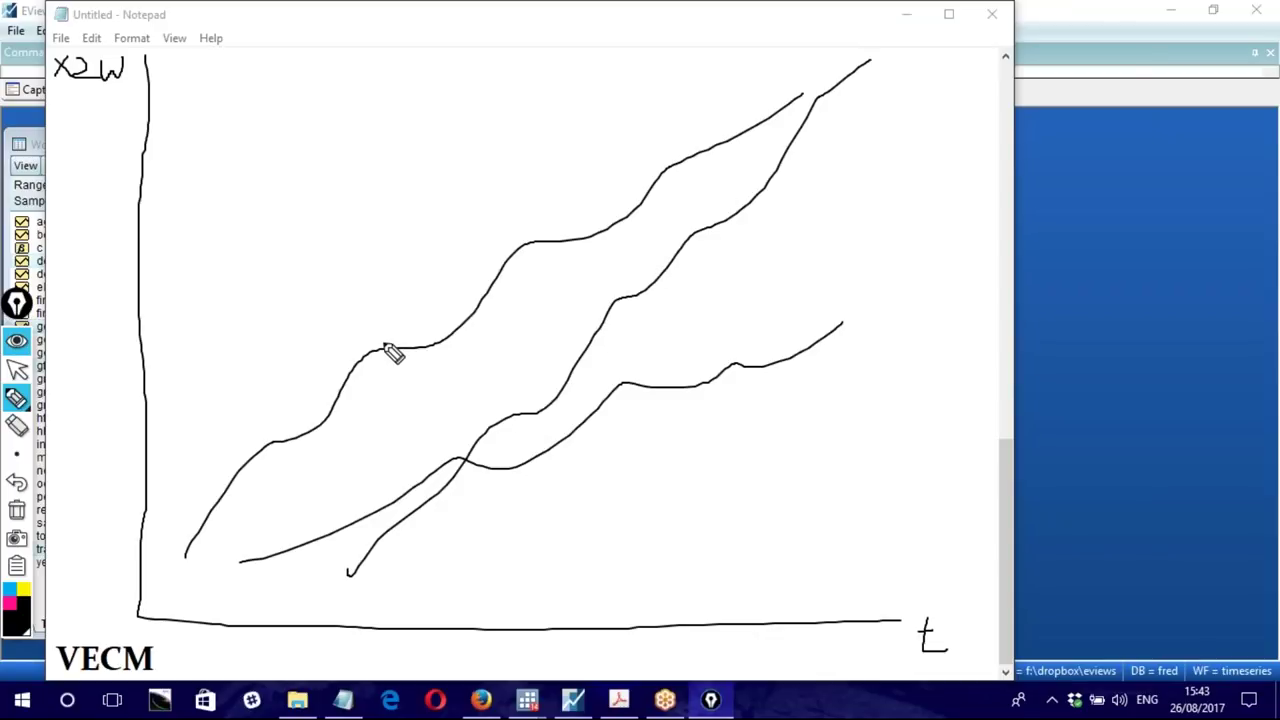
Step: Leave drawing mode and return to the VARX equations and Unit Root section in the Notepad notes
{"action": "scroll", "coordinate": [393, 353], "scroll_direction": "up", "scroll_amount": 3}
{"action": "left_click", "coordinate": [17, 369]}
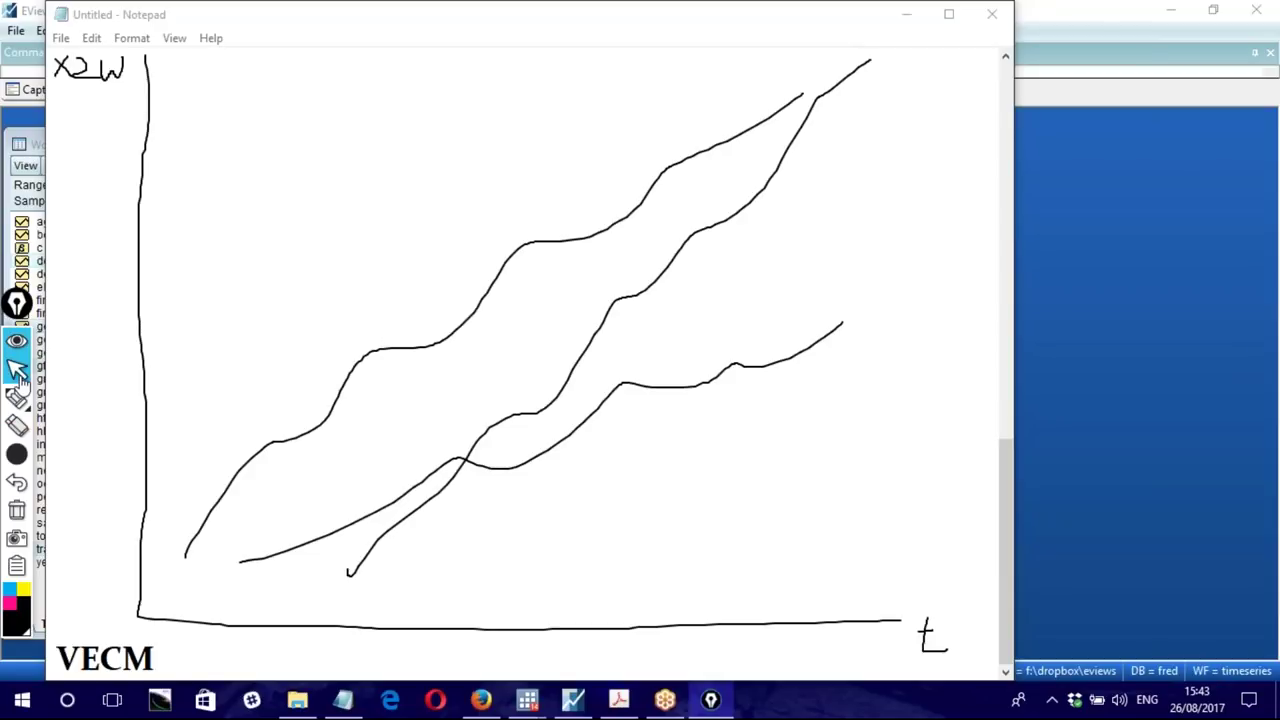
{"action": "left_click", "coordinate": [343, 700]}
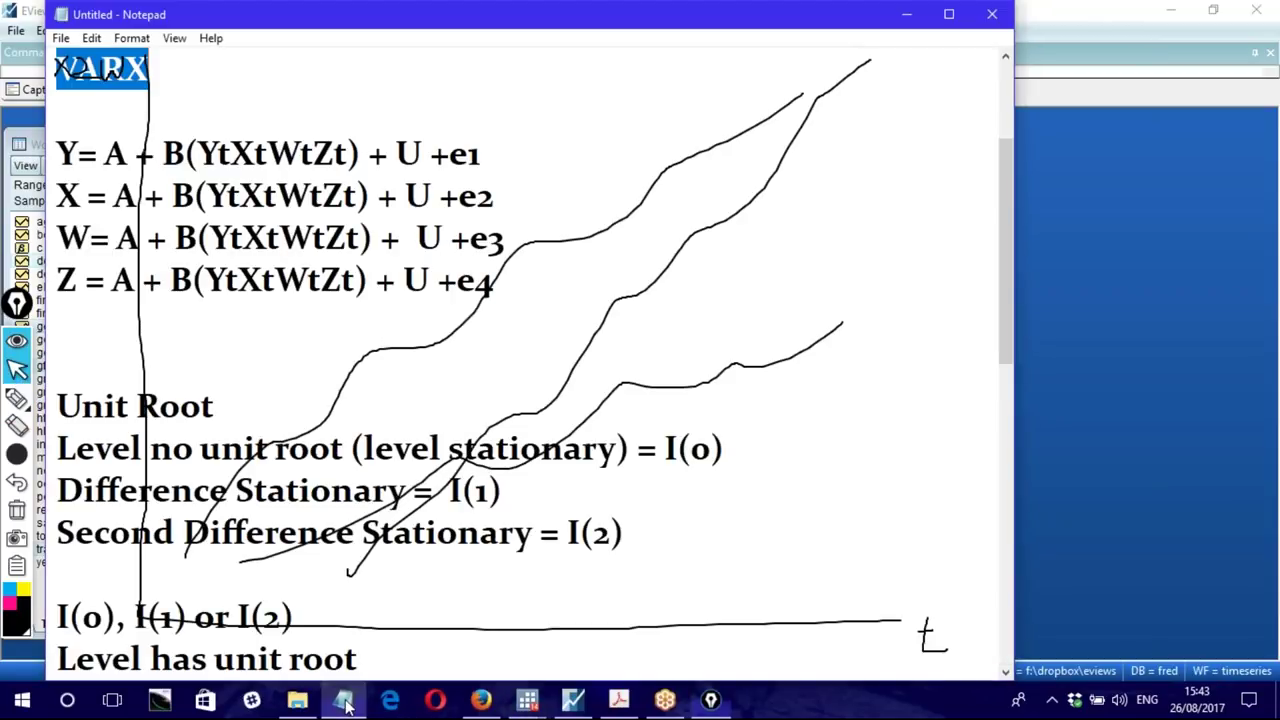
Step: Highlight the four VARX equations in the notes, including the Yt, Xt, Wt and Zt terms within their brackets
{"action": "left_click_drag", "start_coordinate": [62, 153], "coordinate": [495, 323]}
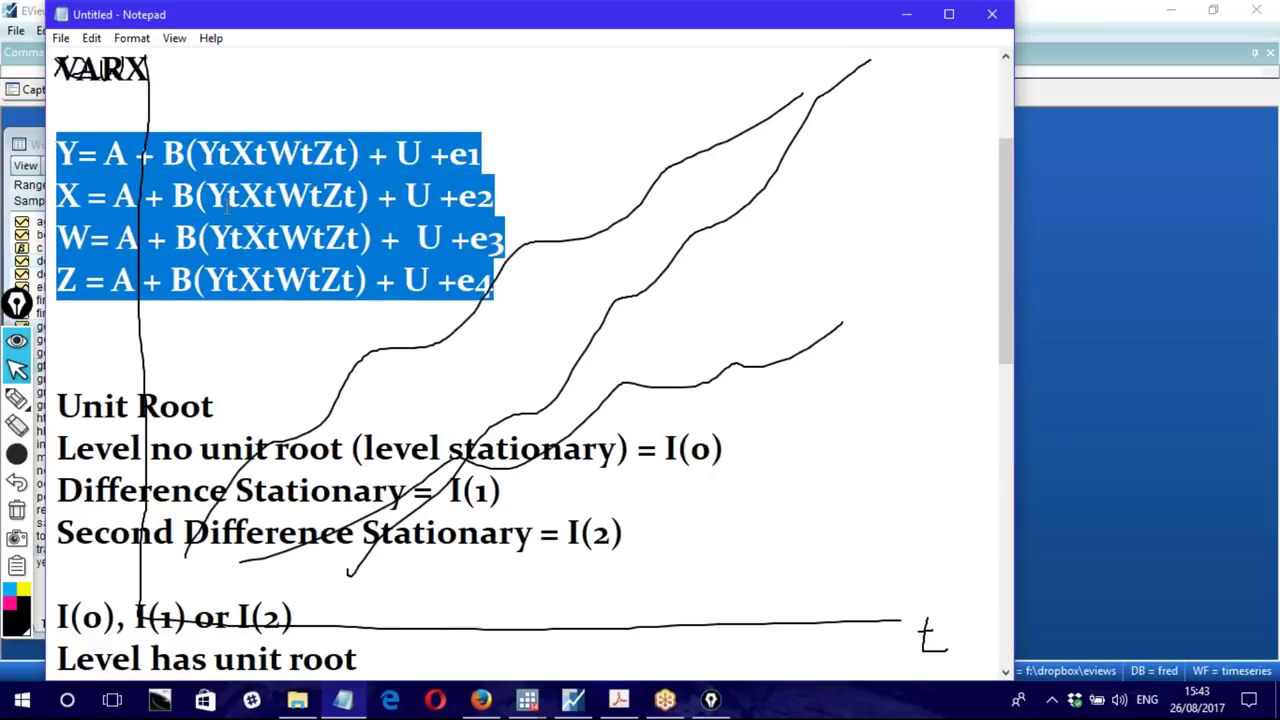
{"action": "left_click_drag", "start_coordinate": [197, 153], "coordinate": [333, 153]}
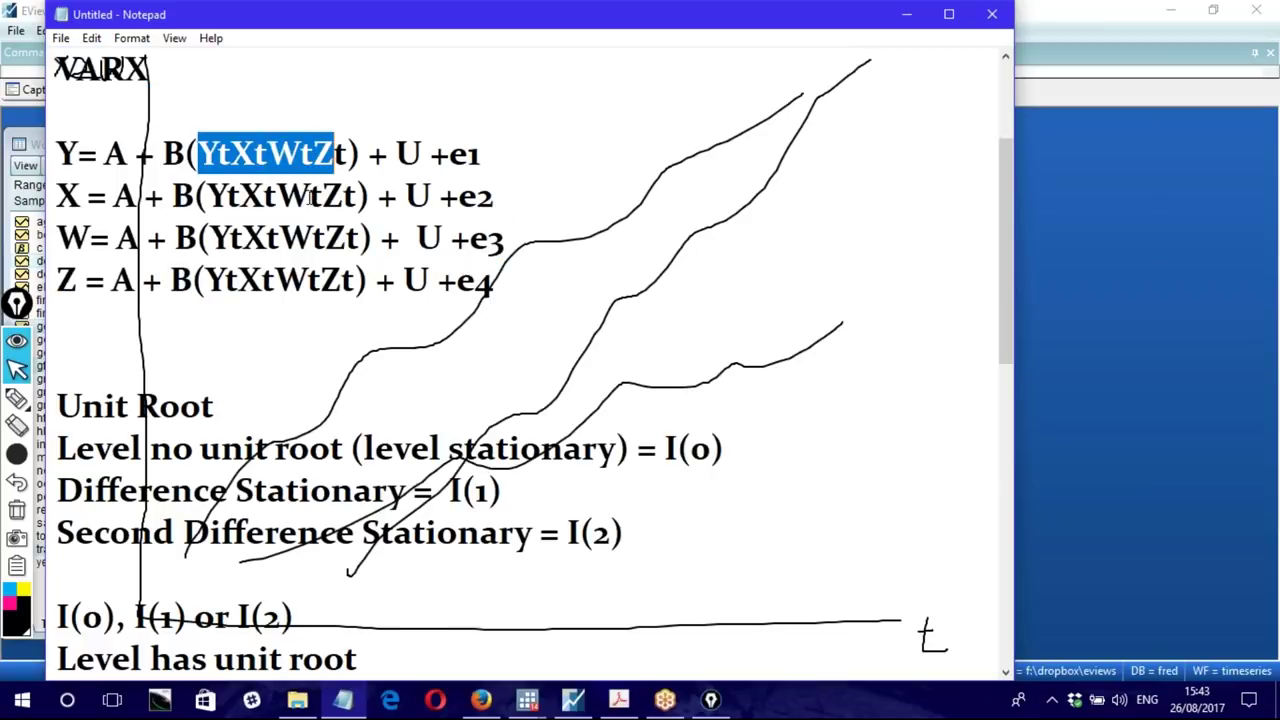
{"action": "left_click_drag", "start_coordinate": [197, 153], "coordinate": [262, 152]}
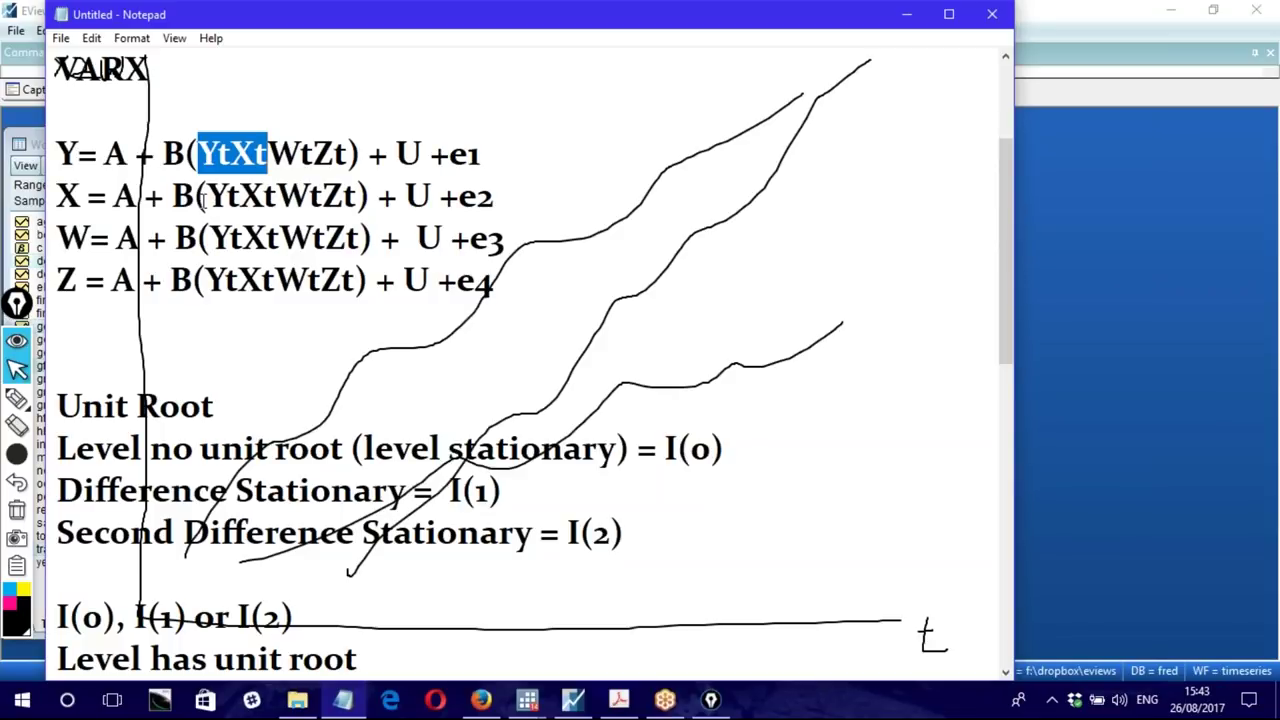
{"action": "left_click_drag", "start_coordinate": [243, 238], "coordinate": [326, 238]}
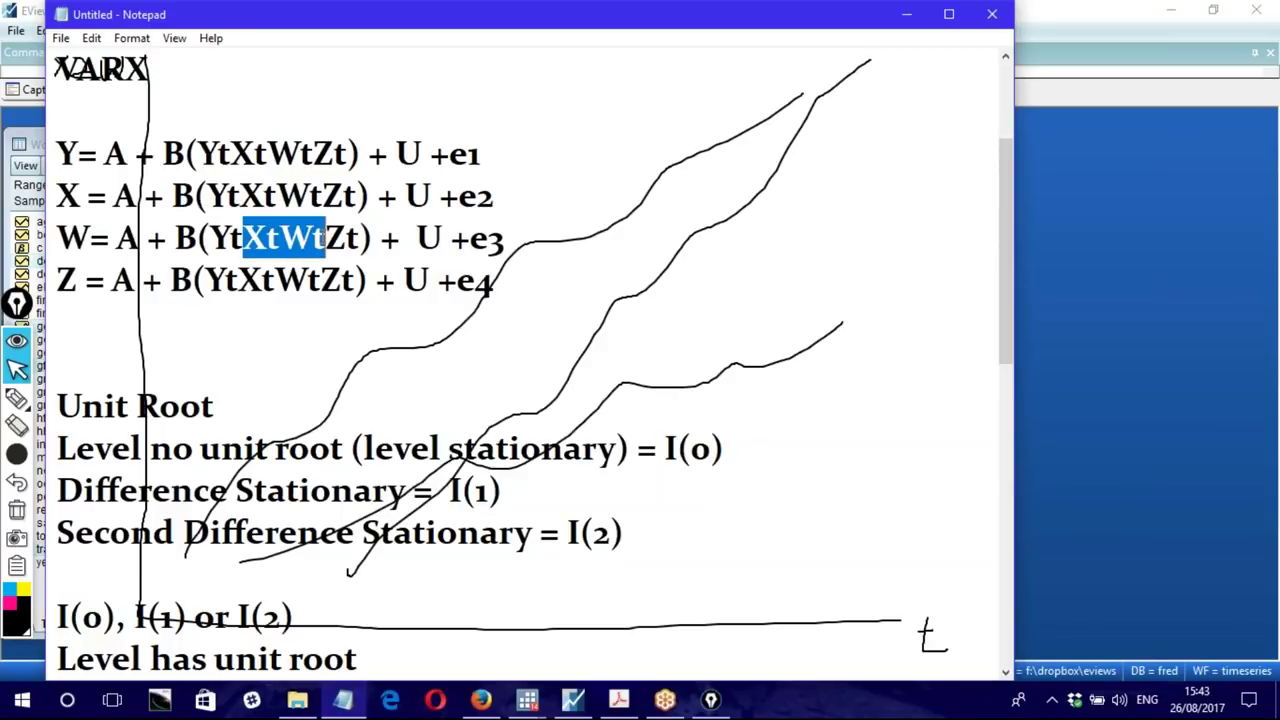
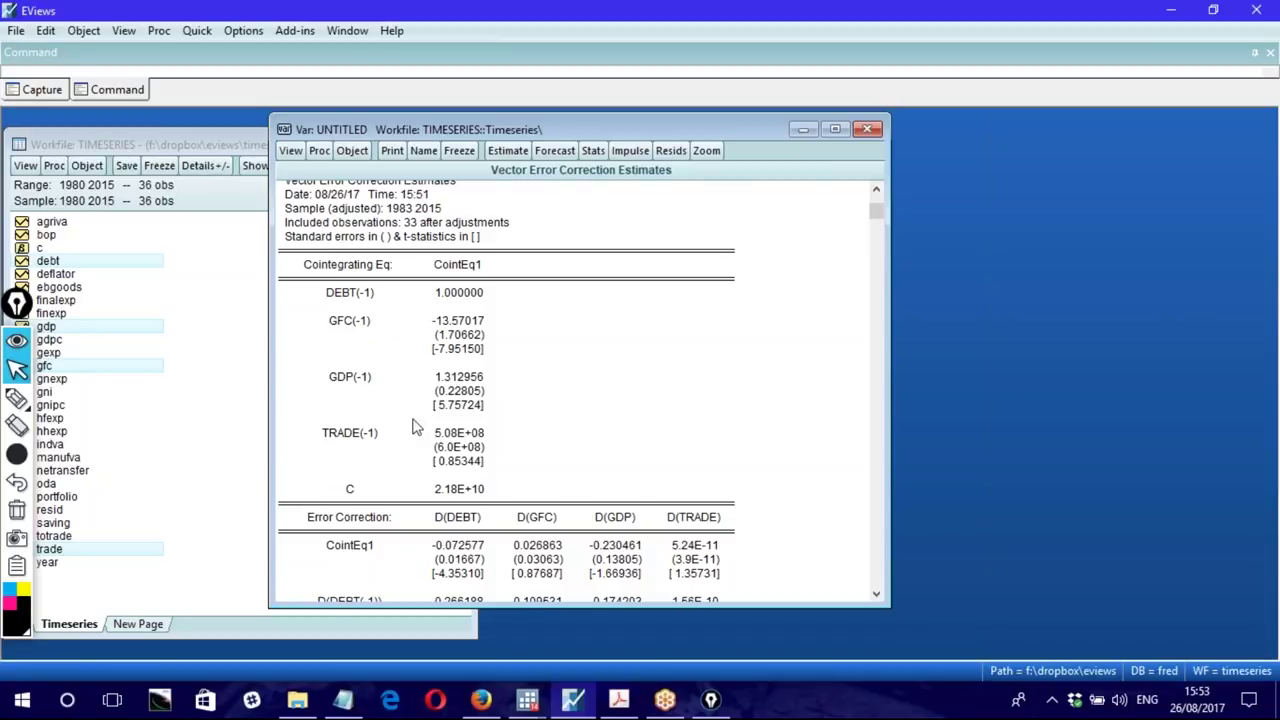
Step: Examine the GFC, GDP, TRADE and constant coefficients of the cointegrating equation in the vector error correction estimates
{"action": "left_click", "coordinate": [443, 323]}
{"action": "left_click", "coordinate": [442, 384]}
{"action": "left_click", "coordinate": [452, 441]}
{"action": "left_click", "coordinate": [447, 492]}
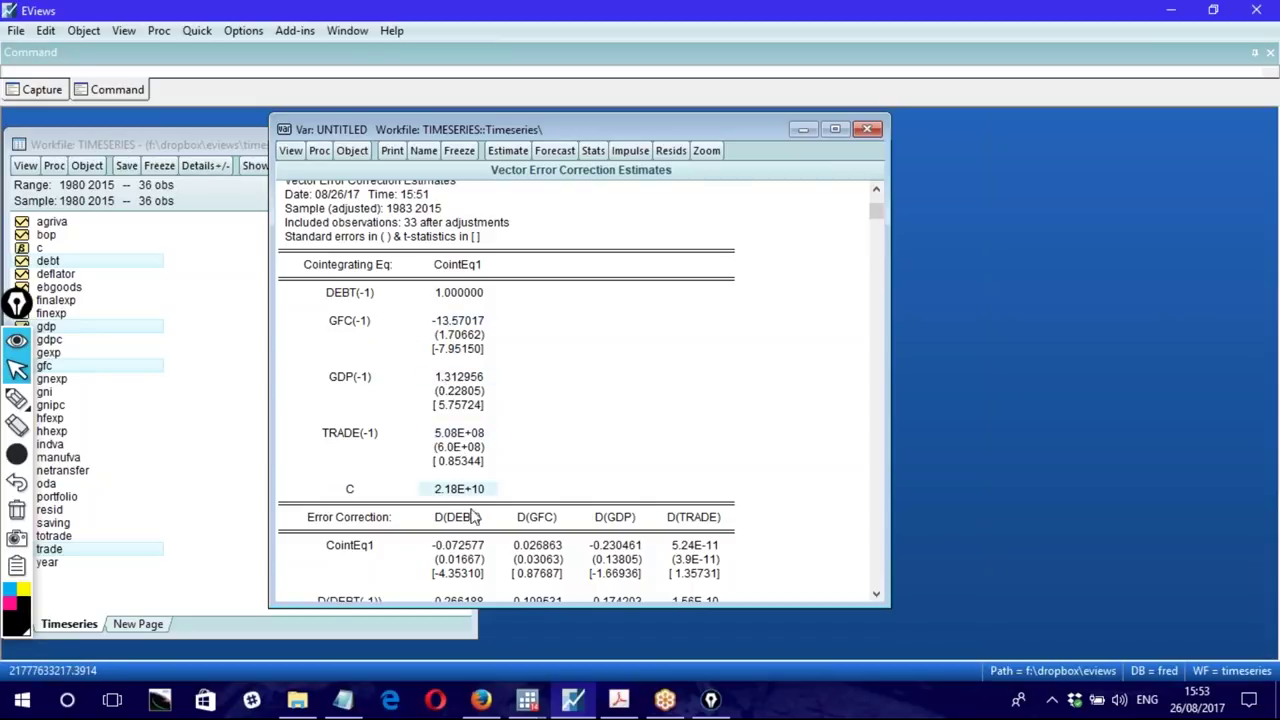
{"action": "left_click", "coordinate": [441, 325]}
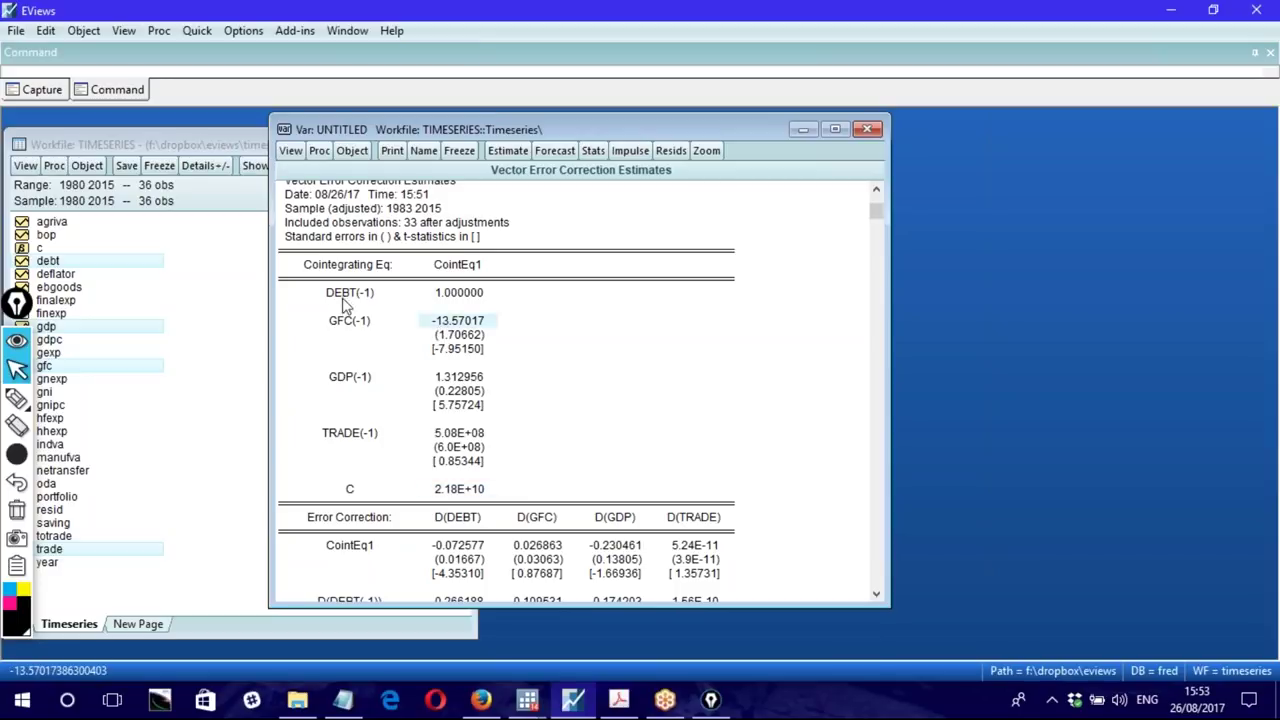
Step: Set the screen-annotation pen to pink with the thinnest stroke and clear the thick test mark
{"action": "left_click", "coordinate": [15, 612]}
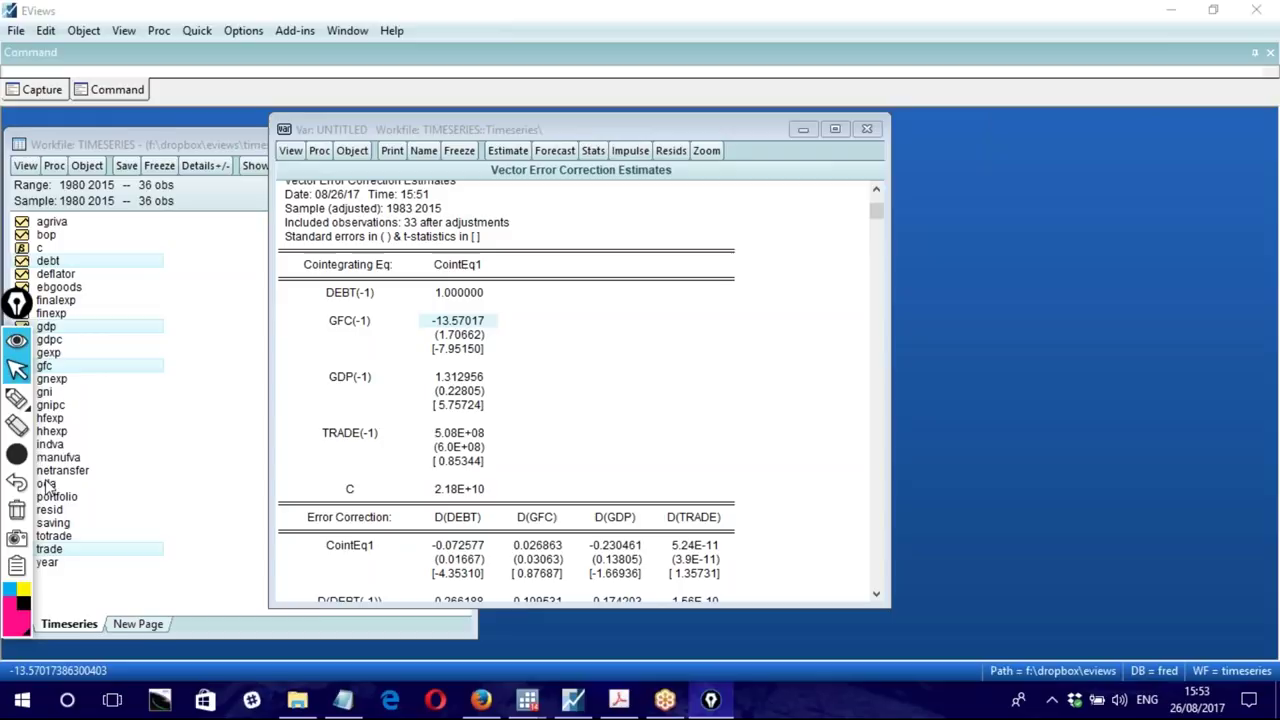
{"action": "left_click", "coordinate": [45, 400]}
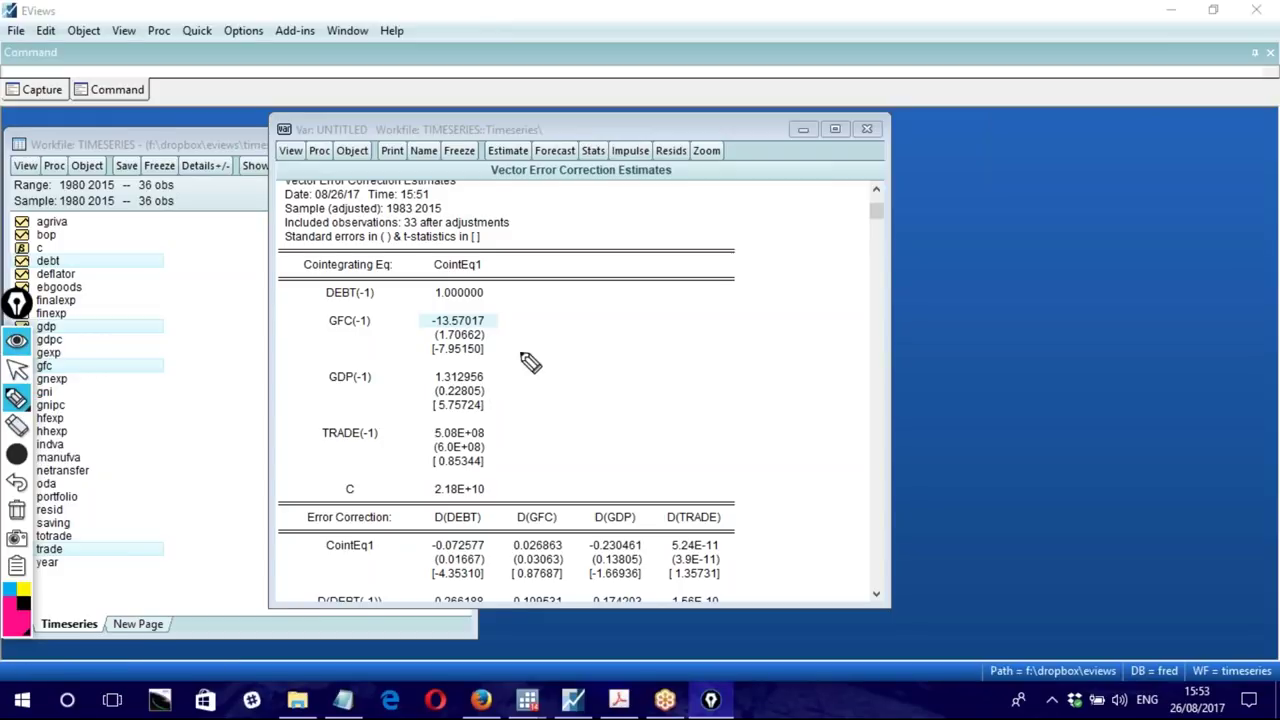
{"action": "left_click_drag", "start_coordinate": [571, 338], "coordinate": [597, 334]}
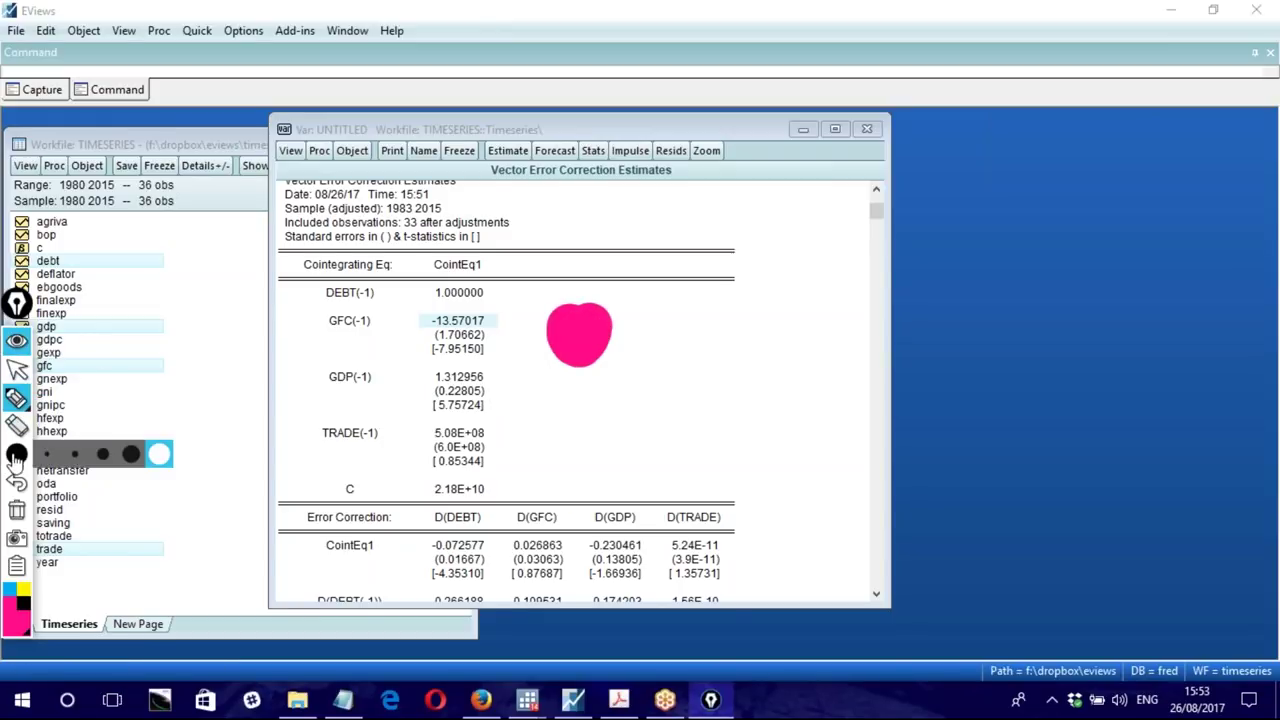
{"action": "left_click", "coordinate": [52, 458]}
{"action": "left_click", "coordinate": [16, 509]}
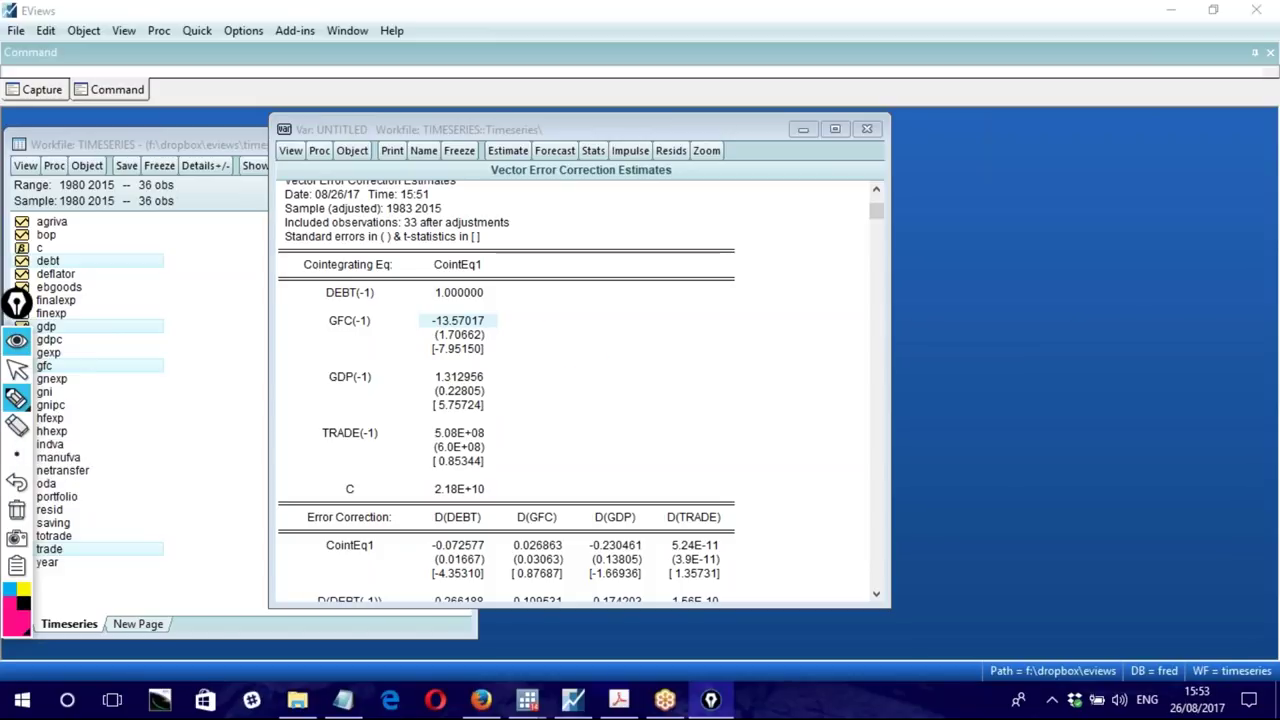
Step: Write "y =" with the signs −, −, −, + beside the cointegrating equation, box the three minuses, circle the GFC coefficient and underline the plus
{"action": "mouse_move", "coordinate": [546, 317]}
{"action": "left_mouse_down"}
{"action": "mouse_move", "coordinate": [551, 349]}
{"action": "mouse_move", "coordinate": [582, 313]}
{"action": "mouse_move", "coordinate": [584, 324]}
{"action": "left_mouse_up"}
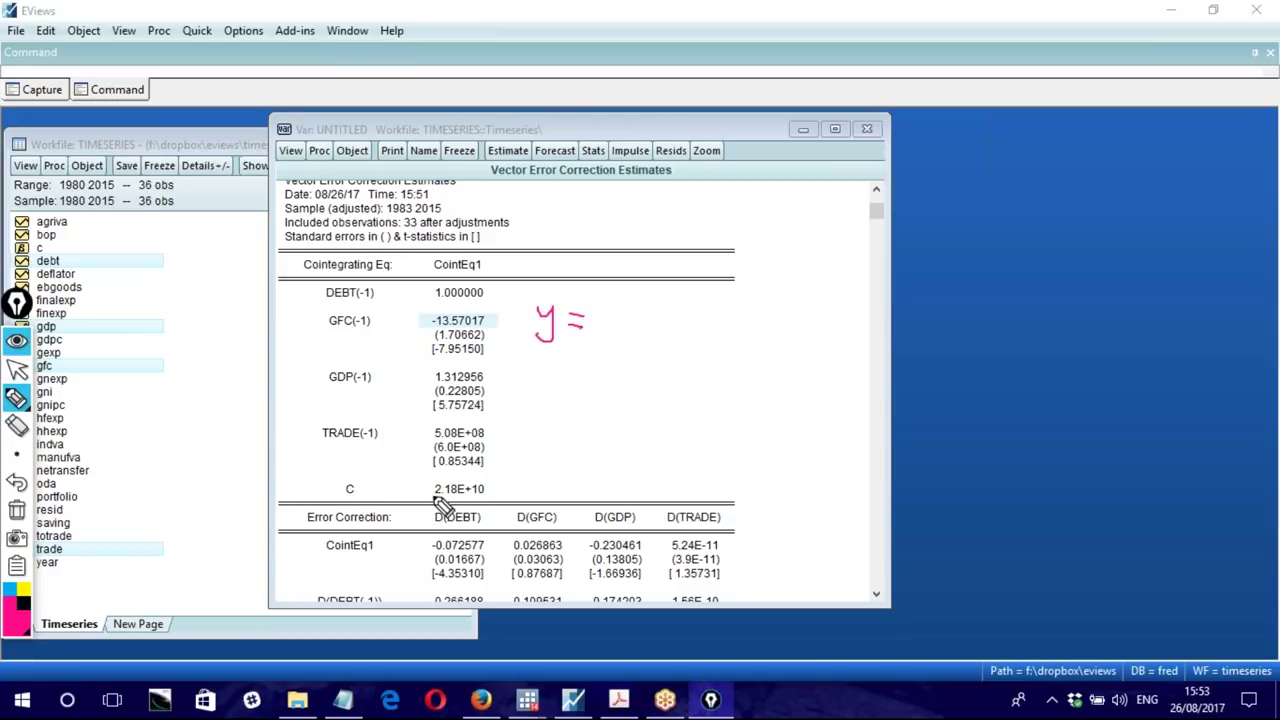
{"action": "left_click_drag", "start_coordinate": [602, 313], "coordinate": [682, 311]}
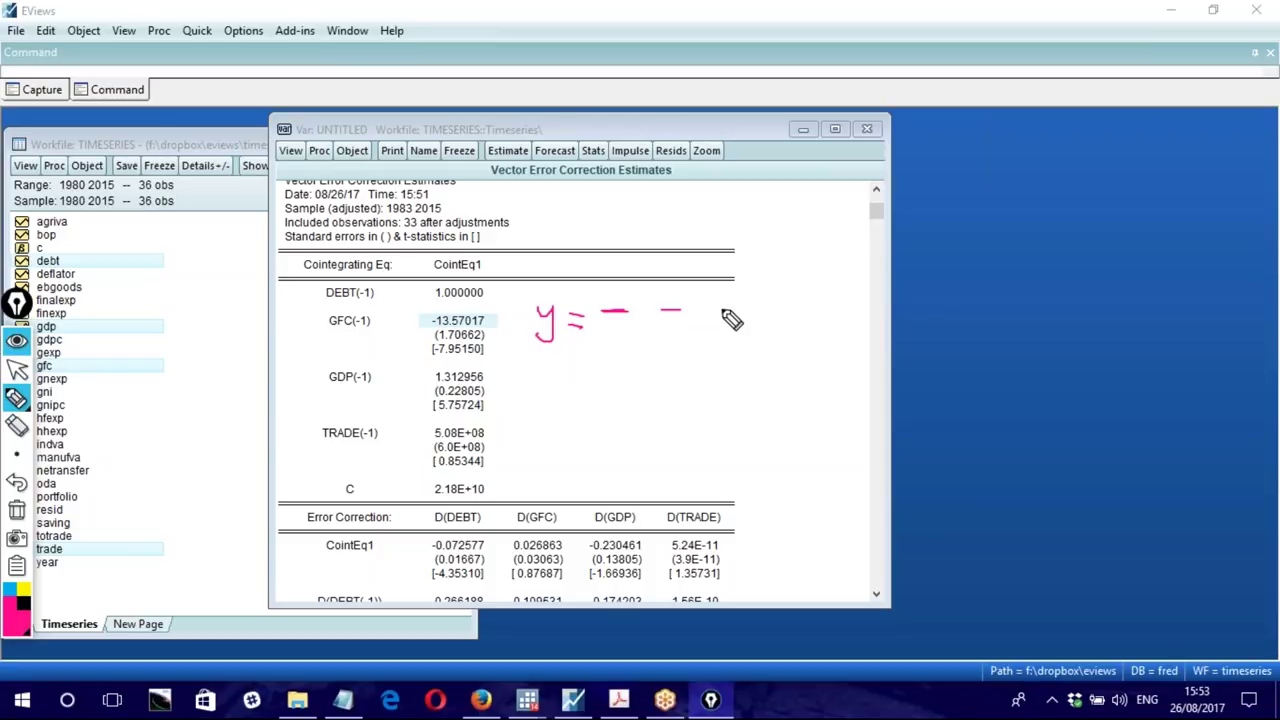
{"action": "left_click_drag", "start_coordinate": [720, 311], "coordinate": [746, 311]}
{"action": "mouse_move", "coordinate": [788, 311]}
{"action": "left_mouse_down"}
{"action": "mouse_move", "coordinate": [818, 311]}
{"action": "mouse_move", "coordinate": [803, 322]}
{"action": "left_mouse_up"}
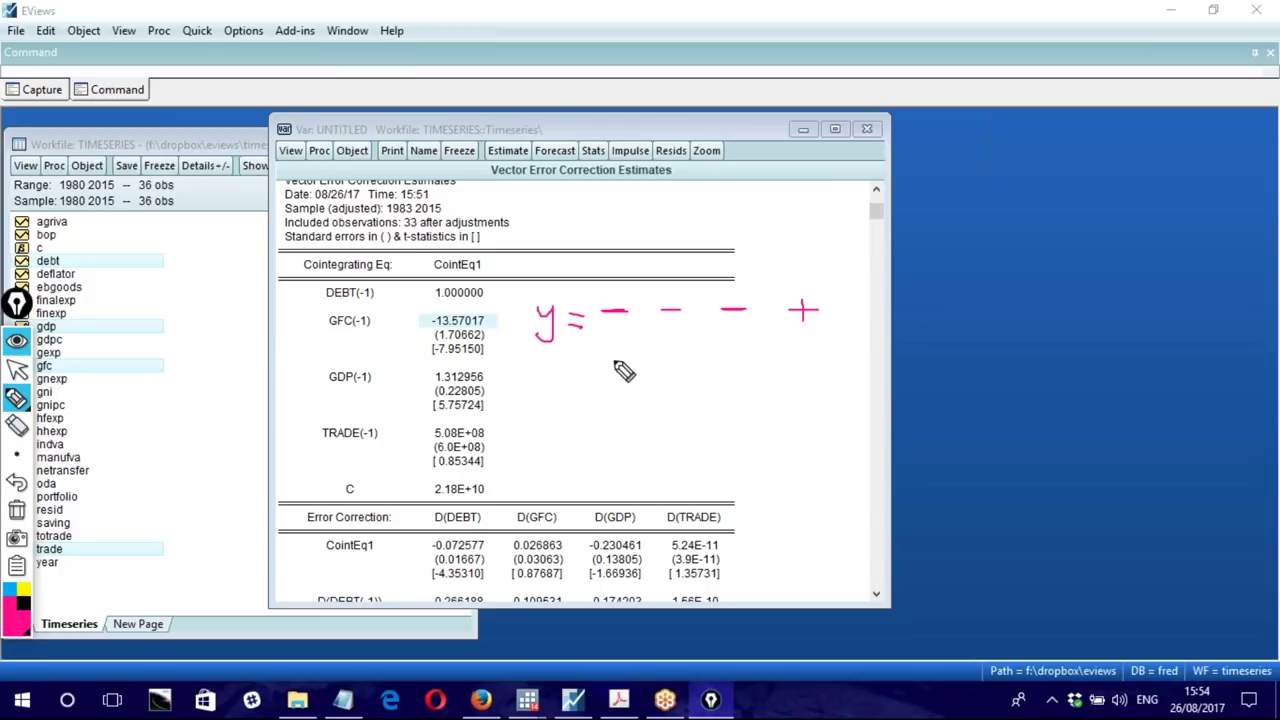
{"action": "mouse_move", "coordinate": [612, 334]}
{"action": "left_mouse_down"}
{"action": "mouse_move", "coordinate": [761, 325]}
{"action": "mouse_move", "coordinate": [761, 292]}
{"action": "mouse_move", "coordinate": [591, 289]}
{"action": "mouse_move", "coordinate": [590, 326]}
{"action": "left_mouse_up"}
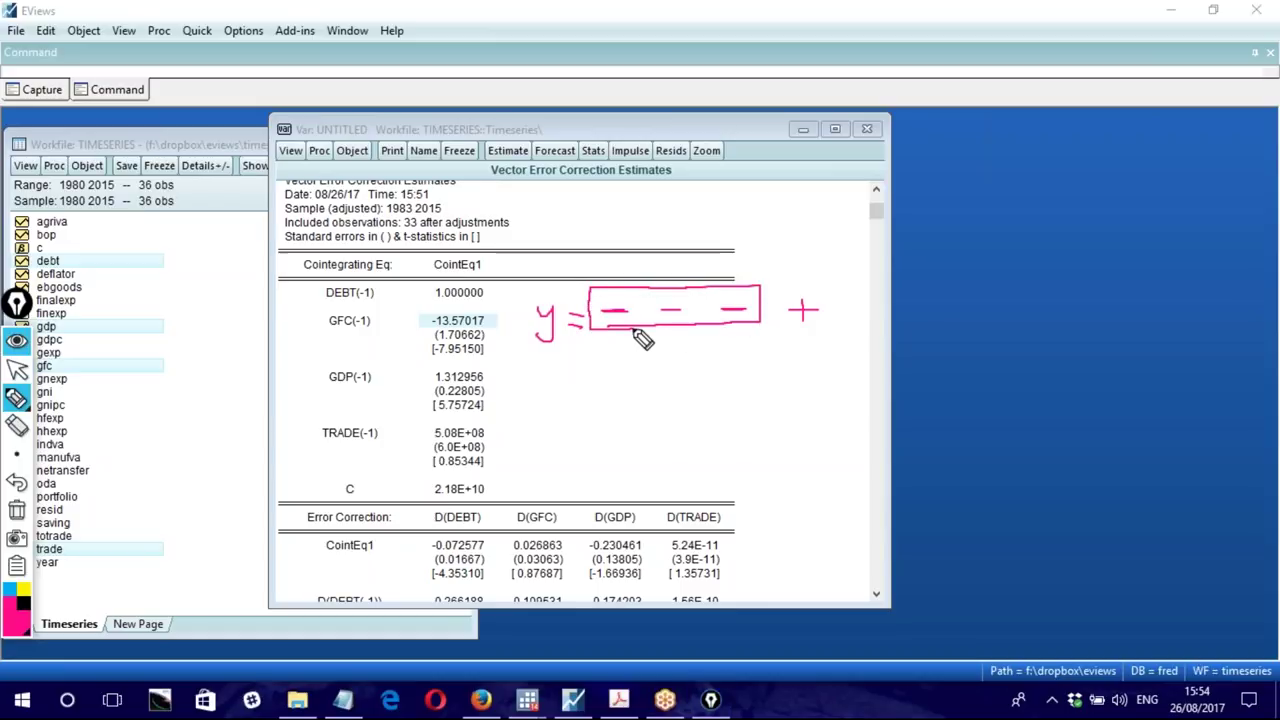
{"action": "mouse_move", "coordinate": [420, 316]}
{"action": "left_mouse_down"}
{"action": "mouse_move", "coordinate": [470, 296]}
{"action": "mouse_move", "coordinate": [501, 345]}
{"action": "mouse_move", "coordinate": [483, 358]}
{"action": "mouse_move", "coordinate": [440, 312]}
{"action": "left_mouse_up"}
{"action": "left_click_drag", "start_coordinate": [790, 330], "coordinate": [828, 334]}
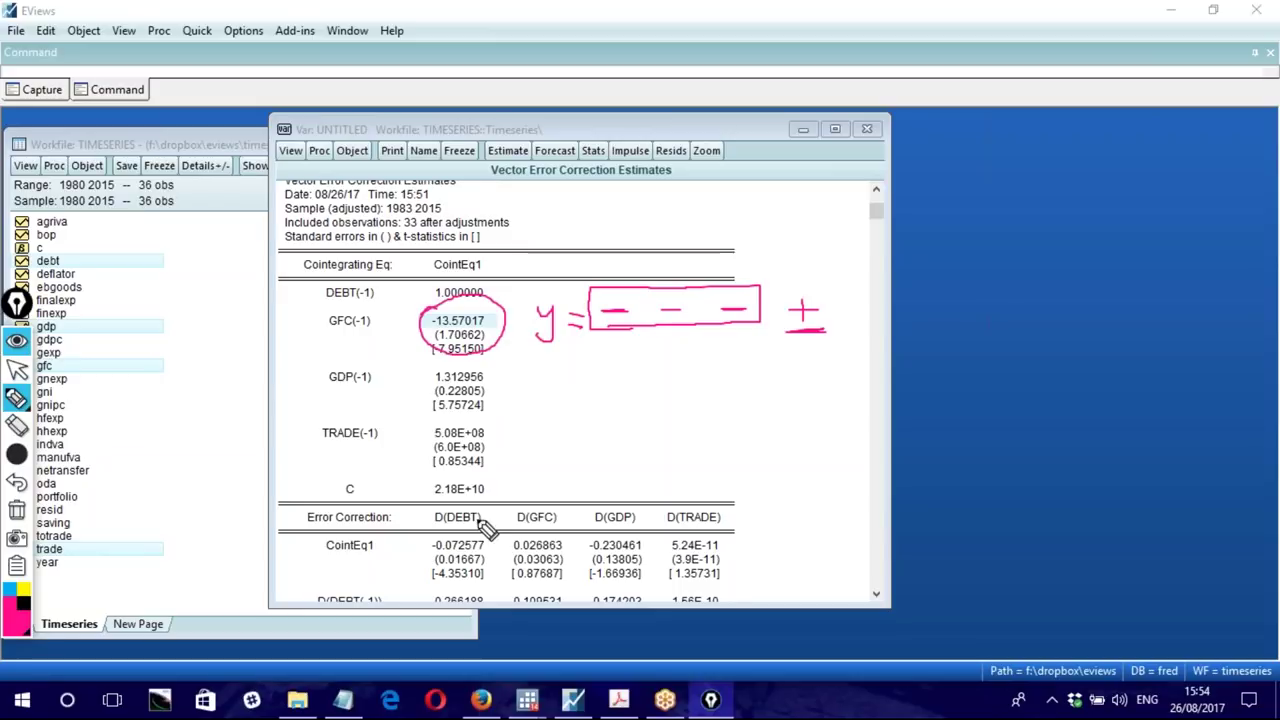
Step: Keep the thinnest pen stroke, leave drawing mode and clear all annotations from the screen
{"action": "left_click", "coordinate": [17, 454]}
{"action": "left_click", "coordinate": [44, 459]}
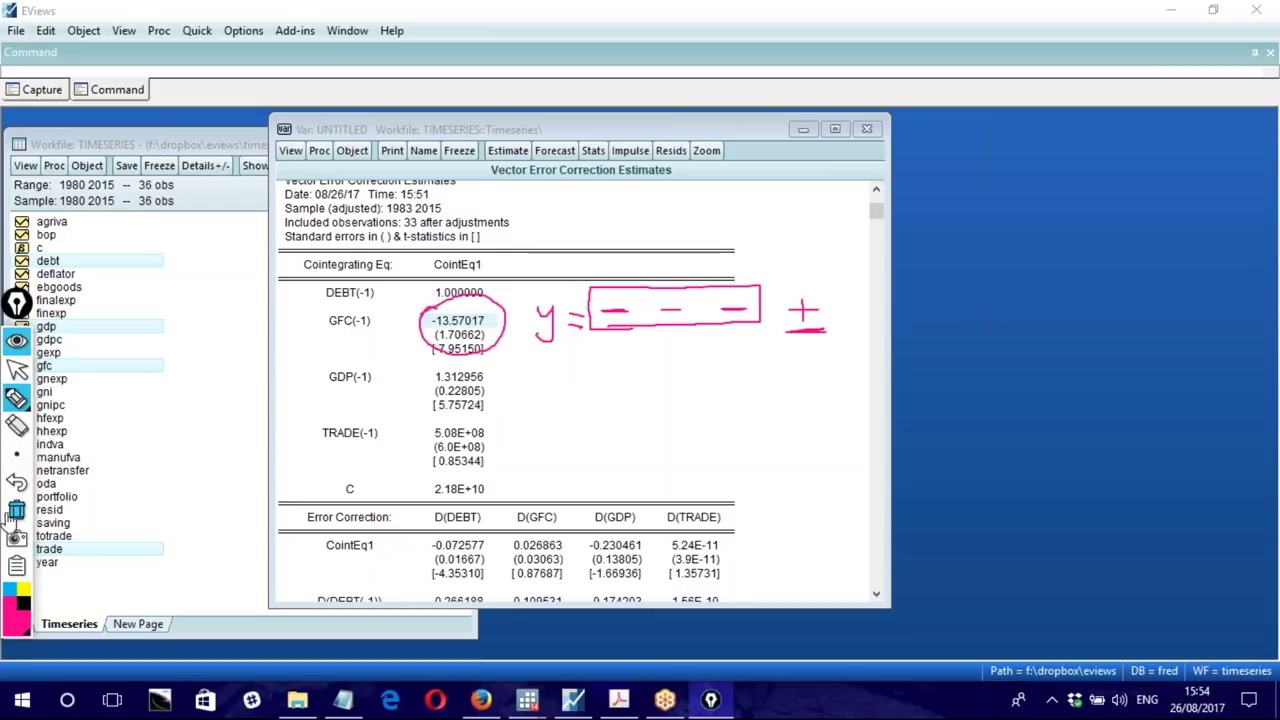
{"action": "left_click", "coordinate": [17, 368]}
{"action": "left_click", "coordinate": [17, 510]}
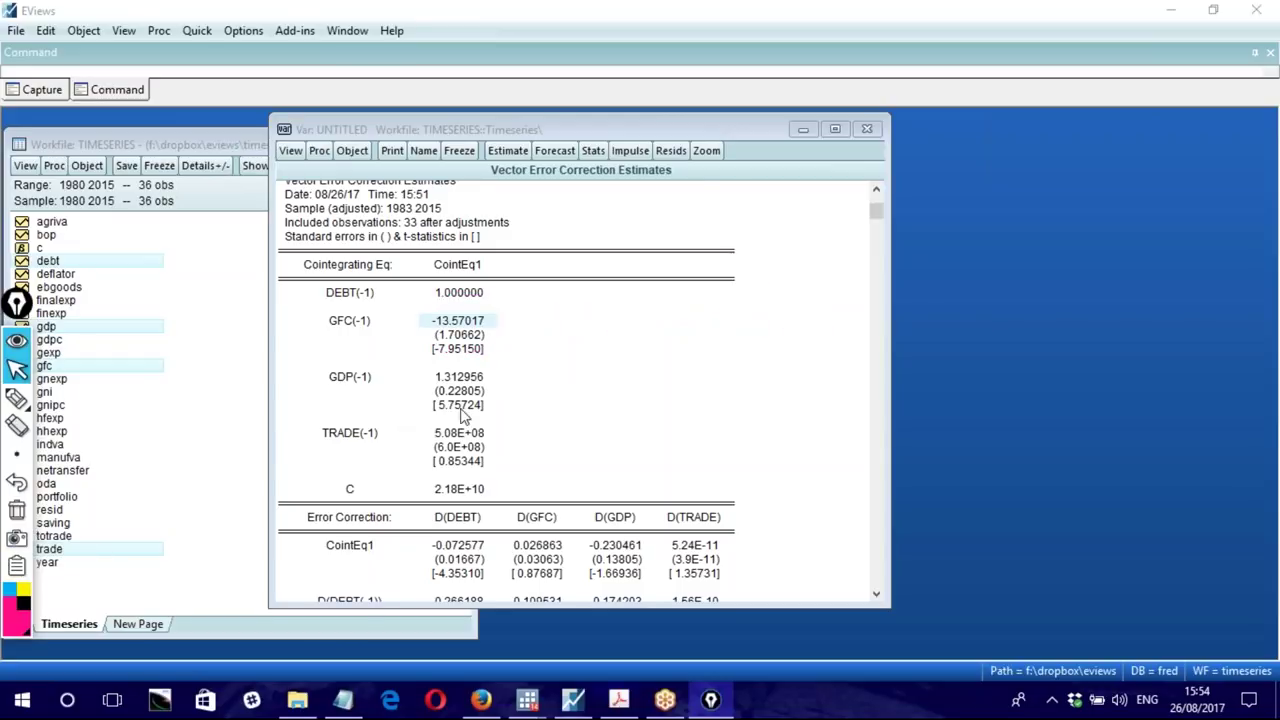
Step: Review the error correction results for D(DEBT), D(GFC), D(GDP) and D(TRADE), including the lagged terms and fit statistics
{"action": "scroll", "coordinate": [463, 418], "scroll_direction": "down", "scroll_amount": 7}
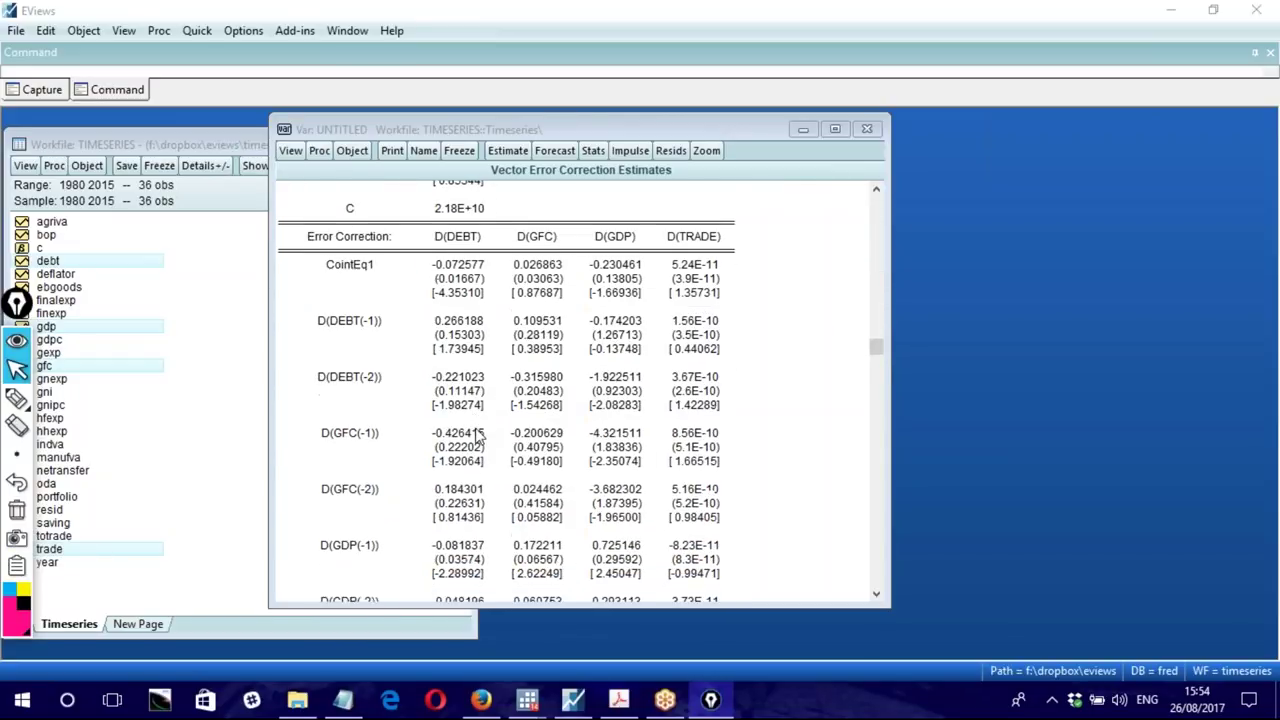
{"action": "scroll", "coordinate": [478, 437], "scroll_direction": "down", "scroll_amount": 1}
{"action": "left_click", "coordinate": [450, 212]}
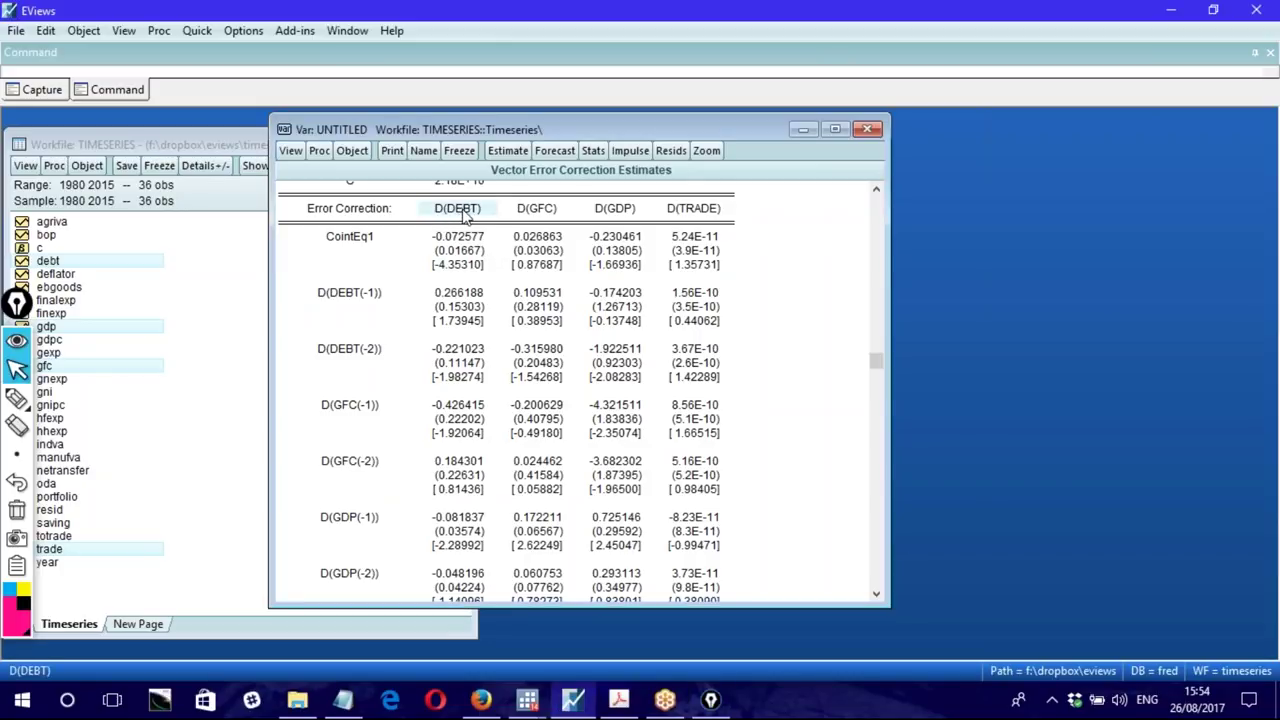
{"action": "scroll", "coordinate": [430, 450], "scroll_direction": "down", "scroll_amount": 8}
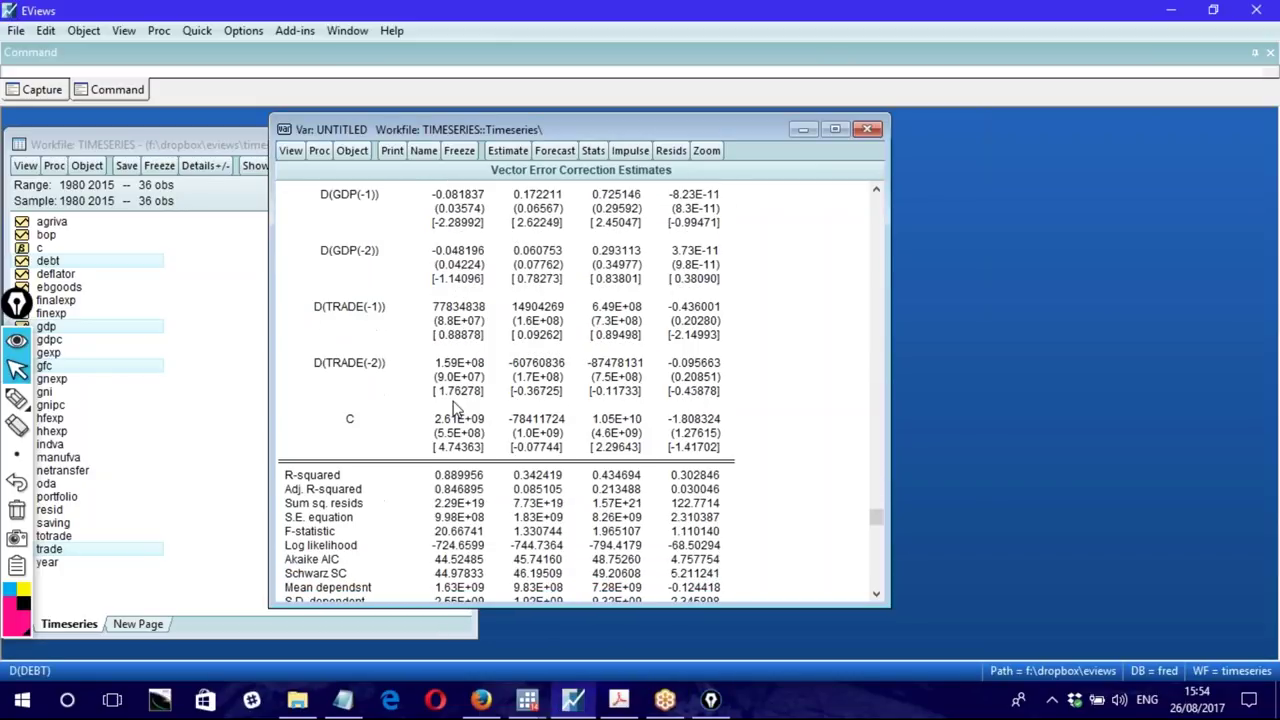
{"action": "scroll", "coordinate": [455, 405], "scroll_direction": "up", "scroll_amount": 14}
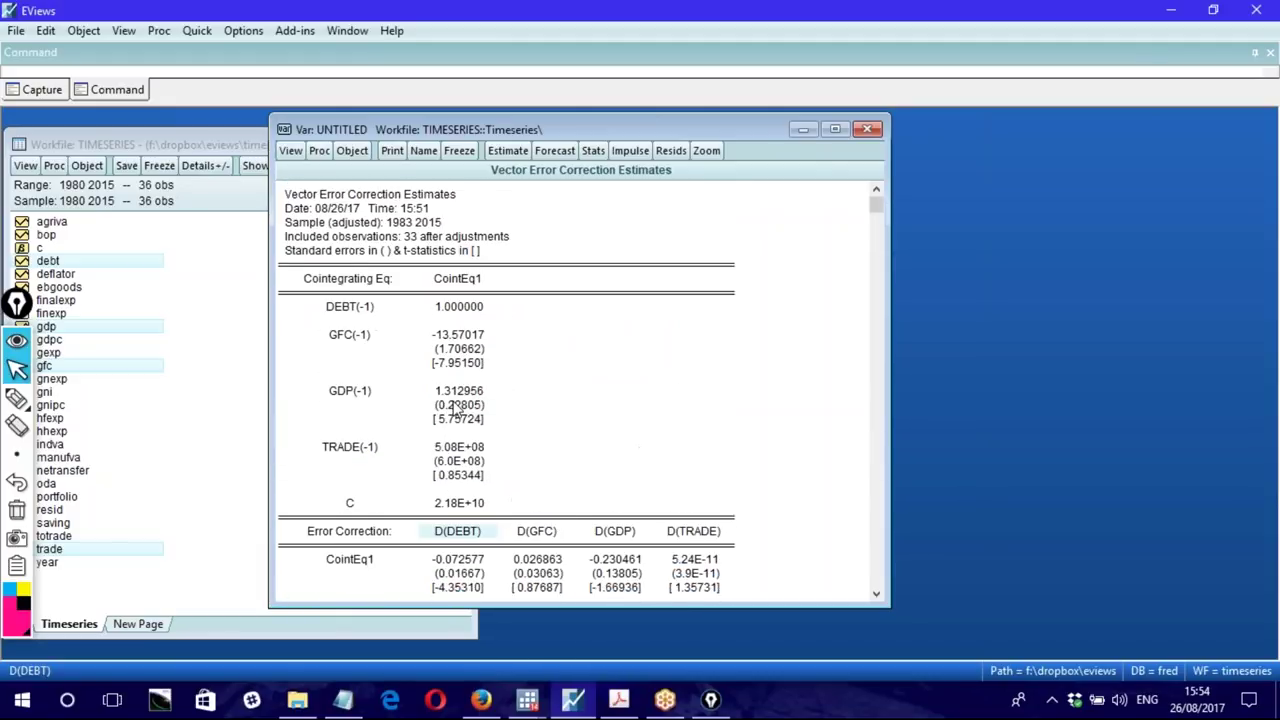
{"action": "scroll", "coordinate": [455, 405], "scroll_direction": "down", "scroll_amount": 5}
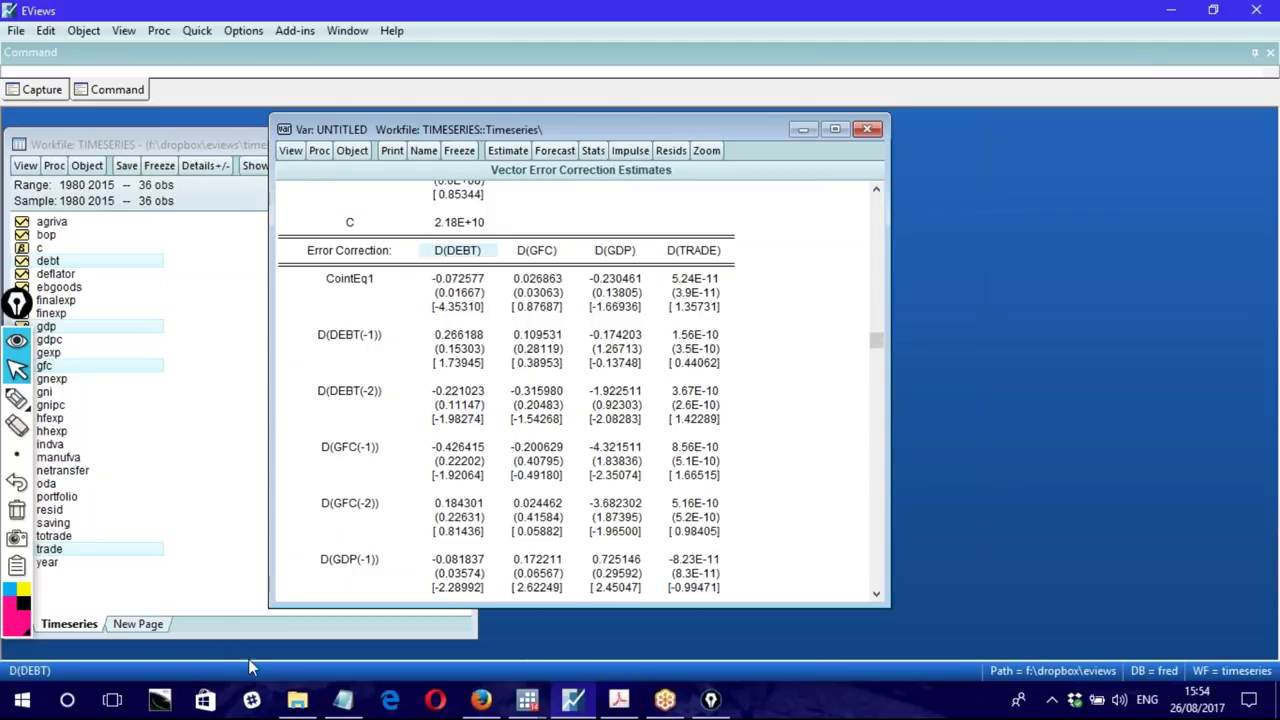
Step: Switch to the Notepad notes and change the first line to "Effect of XZW variables on Y"
{"action": "left_click", "coordinate": [343, 700]}
{"action": "scroll", "coordinate": [272, 268], "scroll_direction": "up", "scroll_amount": 1}
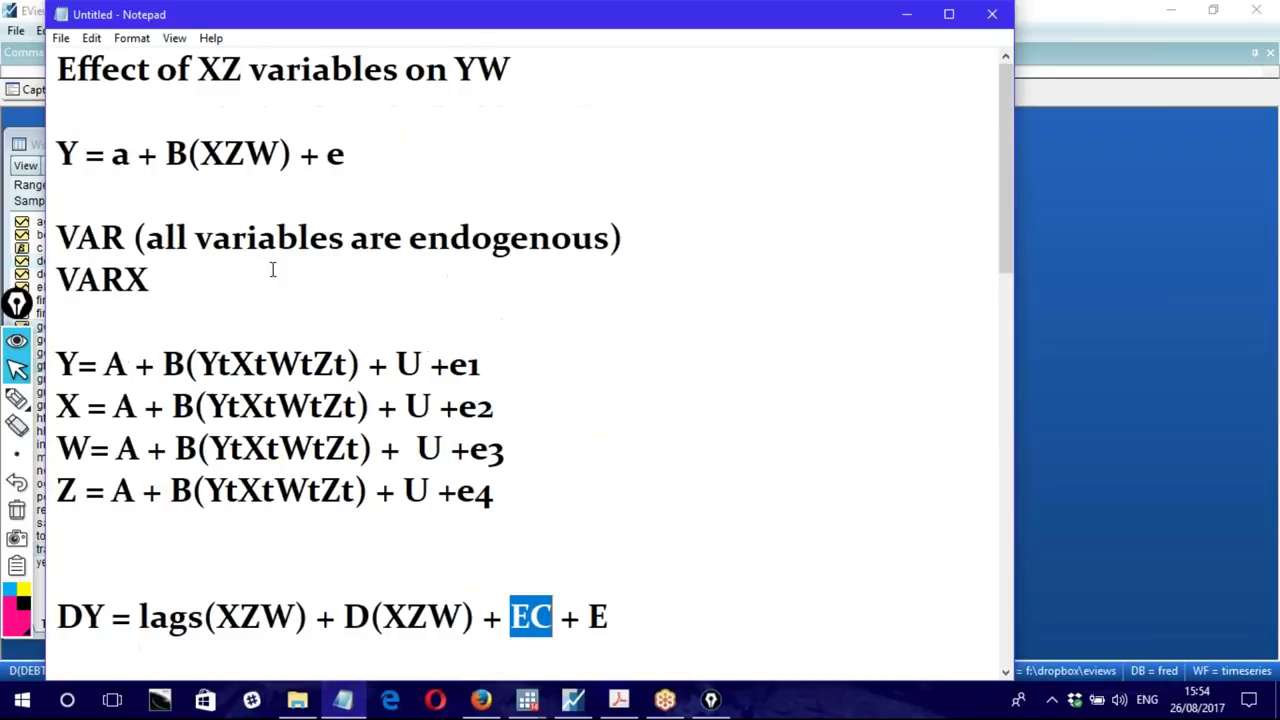
{"action": "left_click_drag", "start_coordinate": [238, 76], "coordinate": [246, 133]}
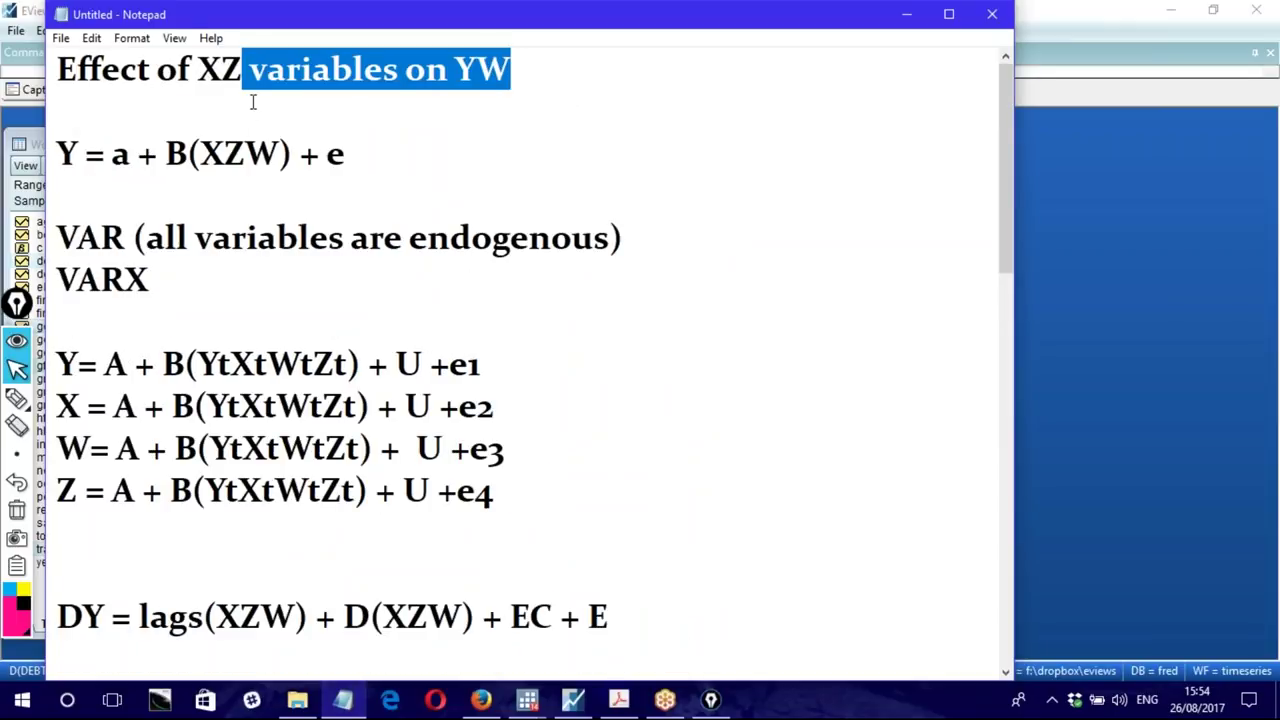
{"action": "key", "text": "Left"}
{"action": "type", "text": "W"}
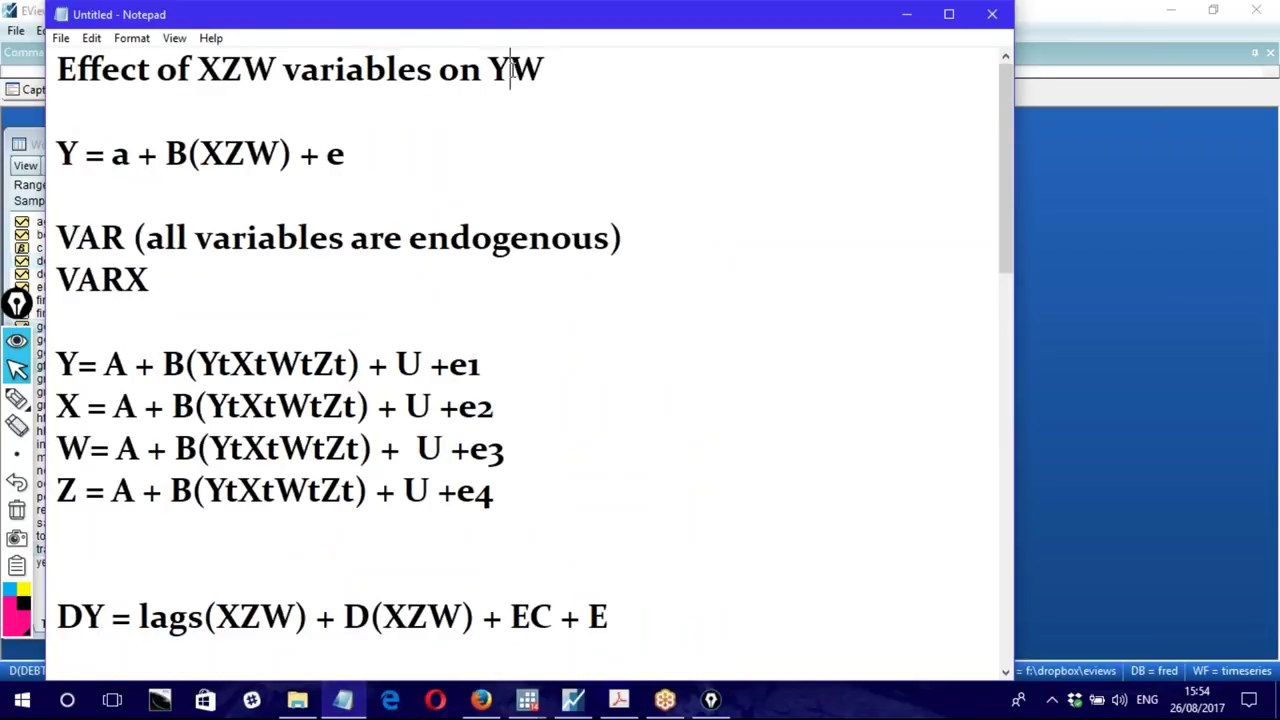
{"action": "left_click_drag", "start_coordinate": [511, 70], "coordinate": [527, 70]}
{"action": "key", "text": "BackSpace"}
Step: Switch back to EViews, make the estimates window taller and move it further away from the workfile's series list
{"action": "left_click", "coordinate": [570, 690]}
{"action": "left_click_drag", "start_coordinate": [699, 611], "coordinate": [700, 650]}
{"action": "left_click_drag", "start_coordinate": [538, 131], "coordinate": [650, 130]}
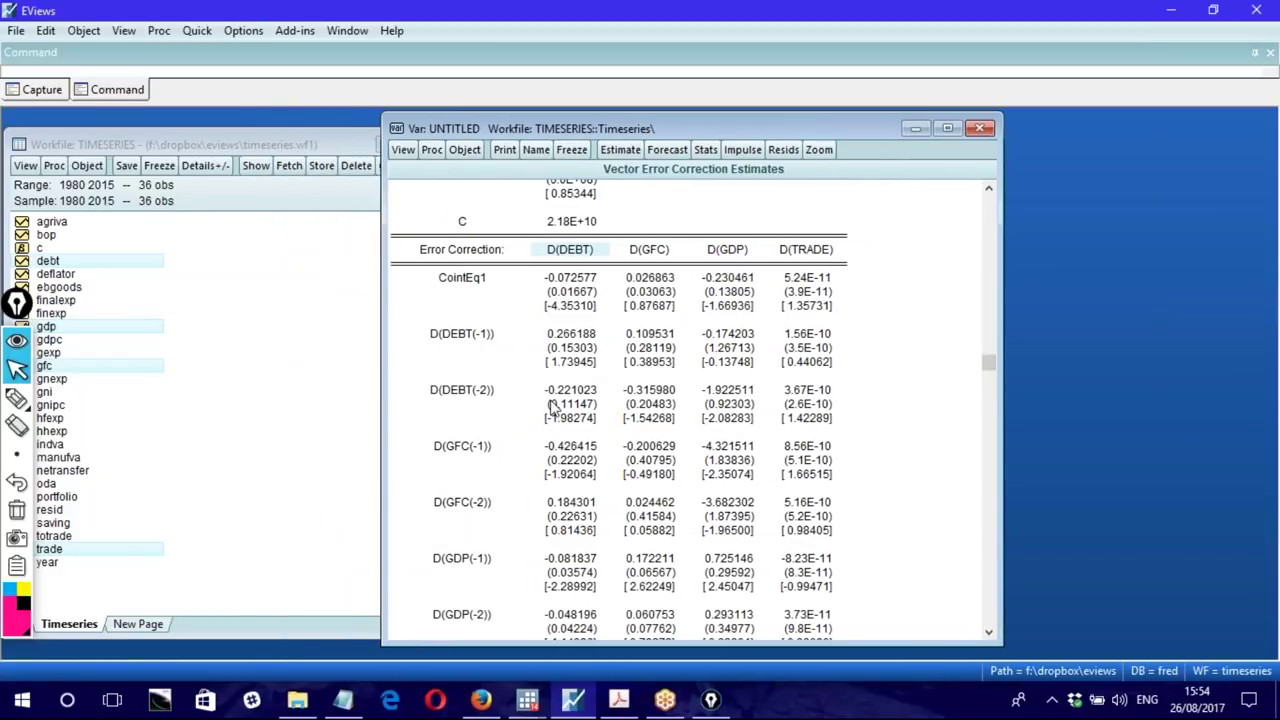
Step: Re-estimate the model as an unrestricted VAR of debt, gfc, gdp and trade with lag intervals 1 2 and view the fit statistics
{"action": "left_click", "coordinate": [620, 150]}
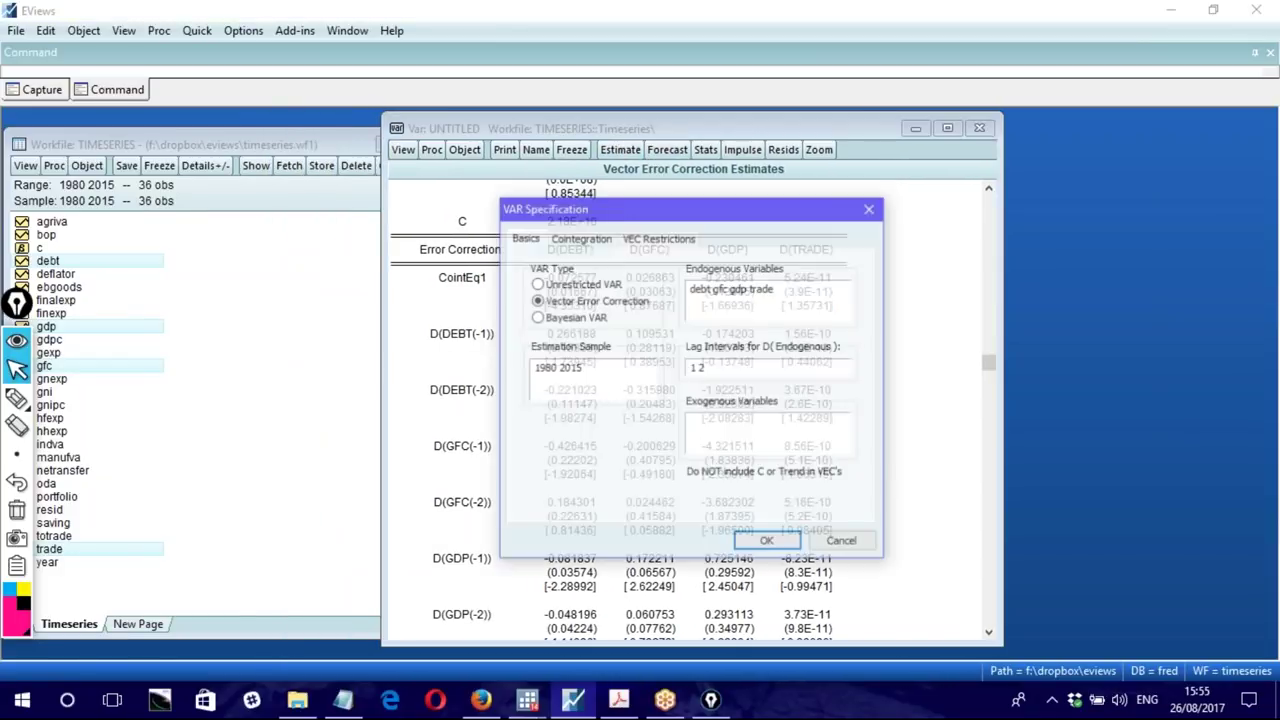
{"action": "left_click", "coordinate": [600, 284]}
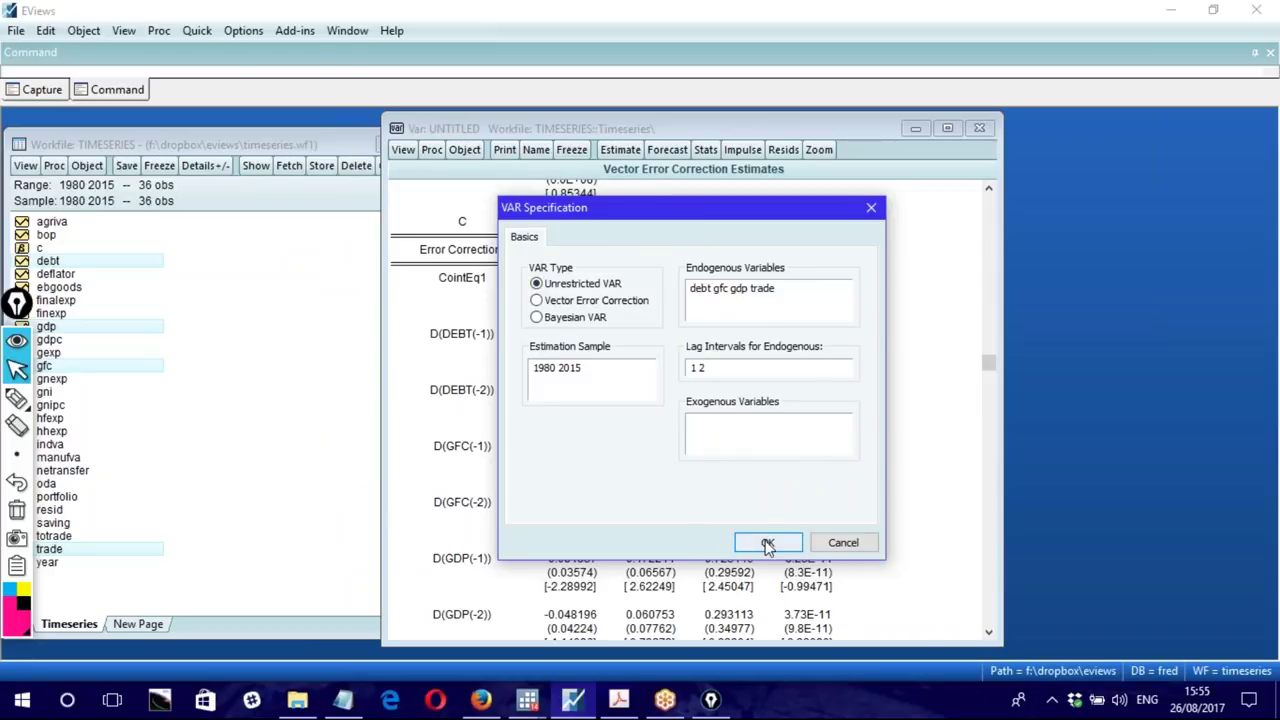
{"action": "left_click", "coordinate": [767, 542]}
{"action": "scroll", "coordinate": [693, 402], "scroll_direction": "down", "scroll_amount": 8}
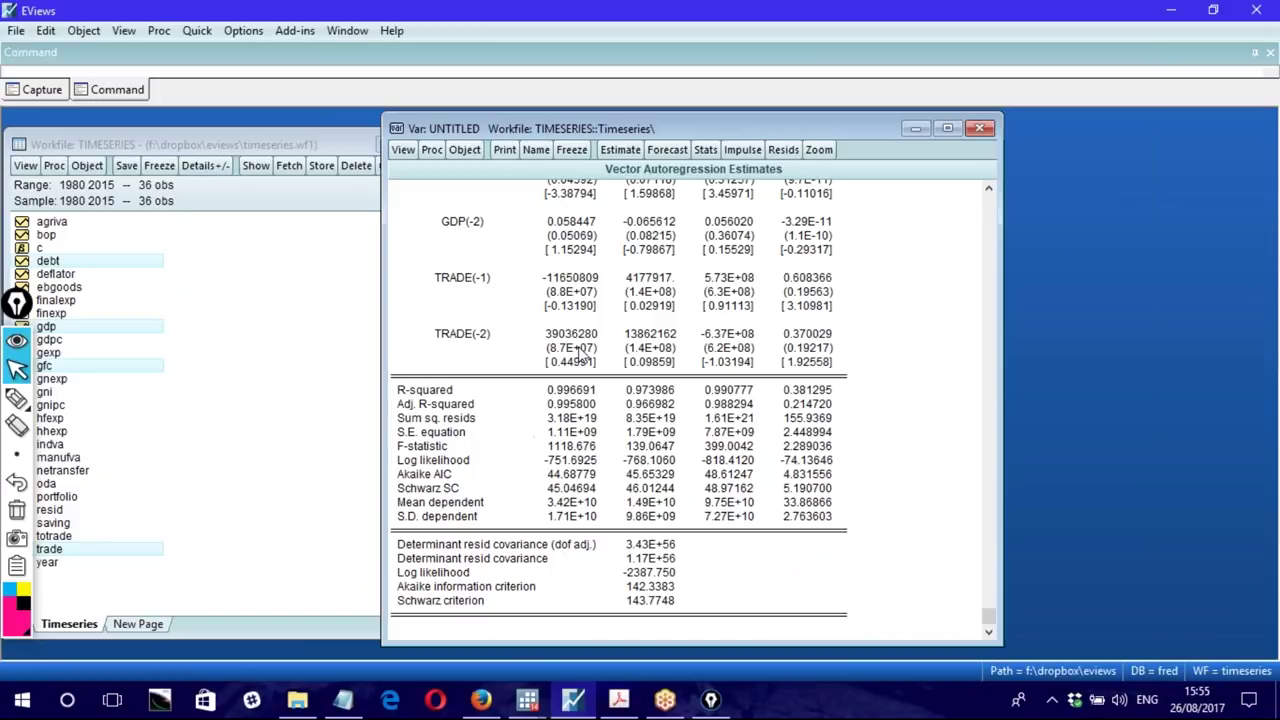
Step: Try to run the White heteroskedasticity residual test with cross terms on the VAR
{"action": "left_click", "coordinate": [405, 150]}
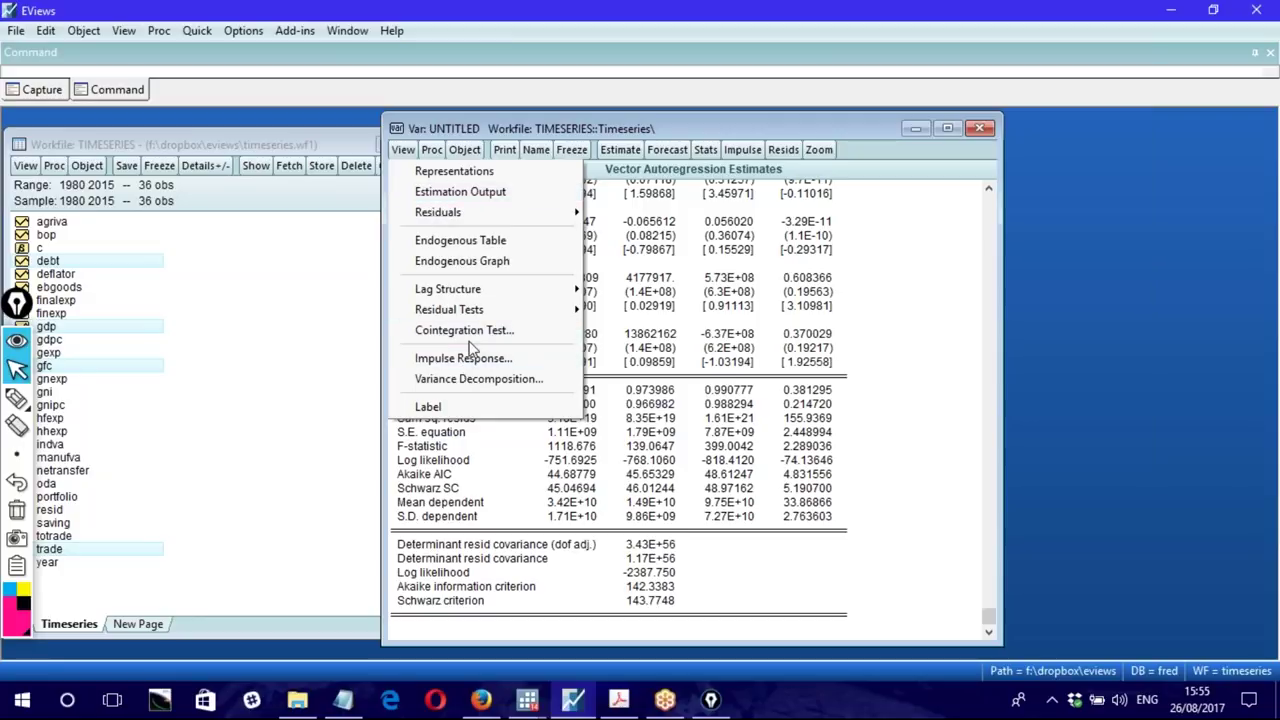
{"action": "mouse_move", "coordinate": [549, 316]}
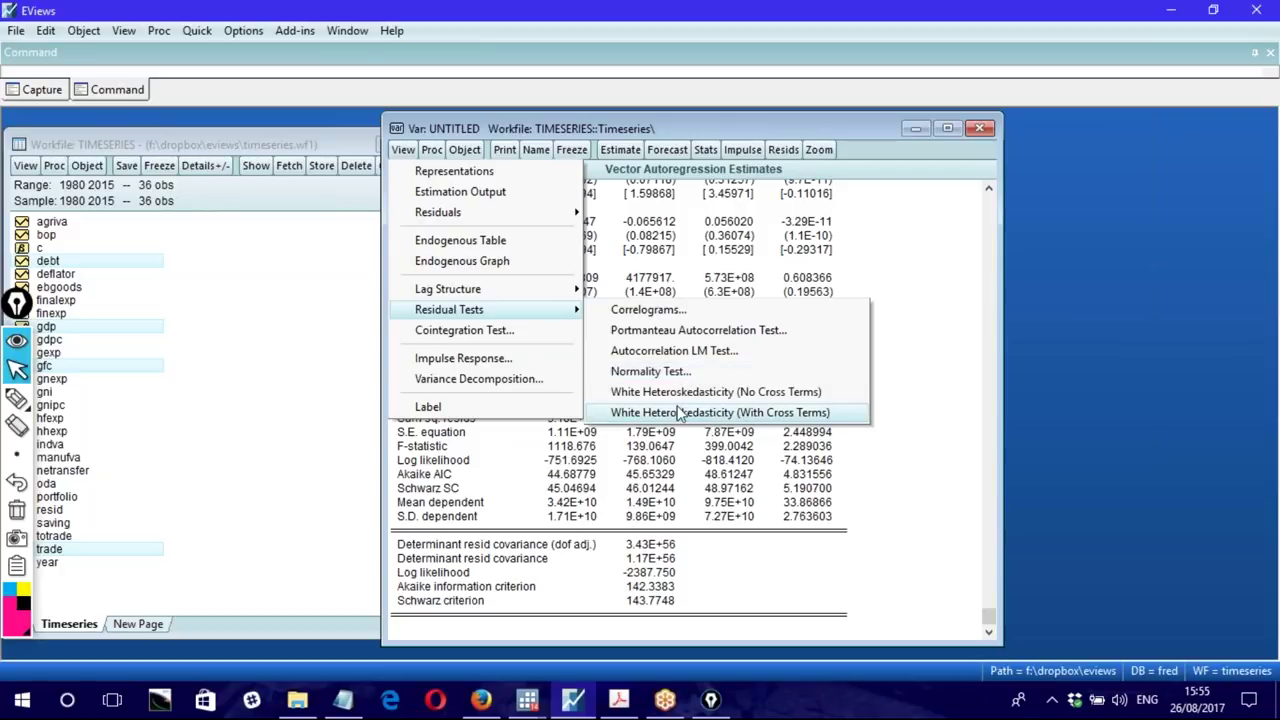
{"action": "left_click", "coordinate": [742, 412]}
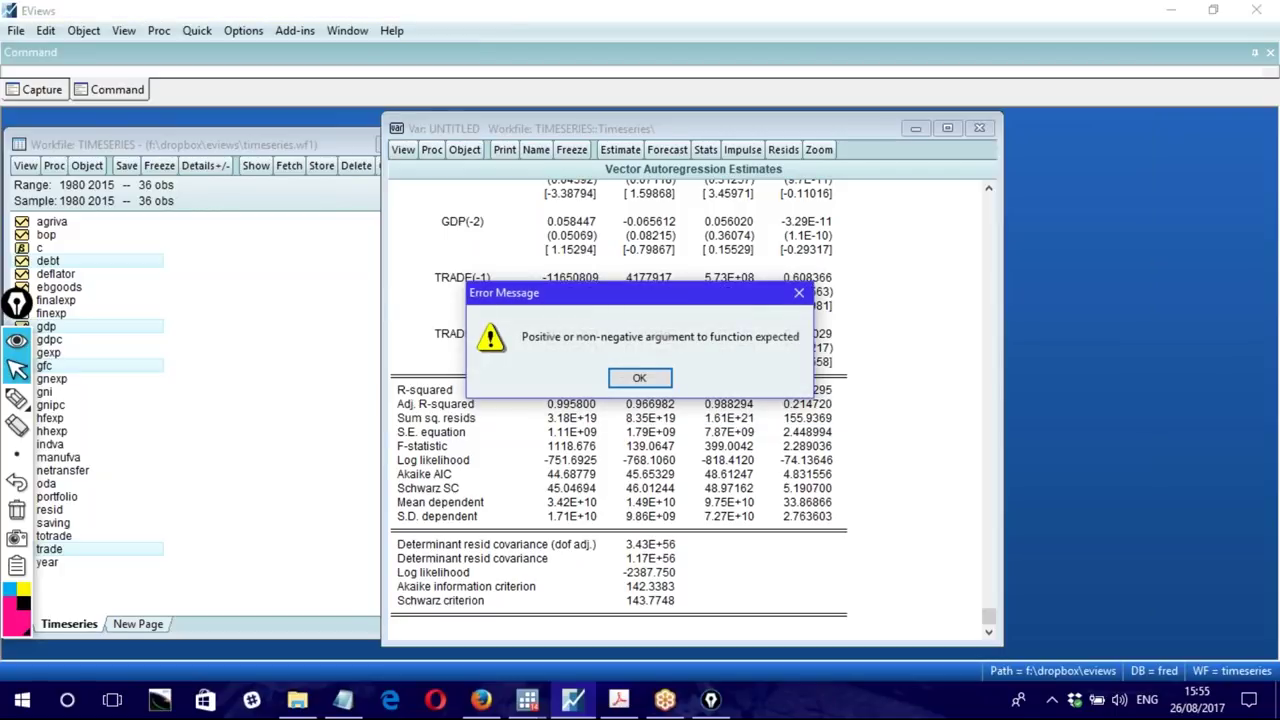
{"action": "key", "text": "Return"}
Step: Run the White heteroskedasticity residual test without cross terms on the VAR
{"action": "left_click", "coordinate": [403, 149]}
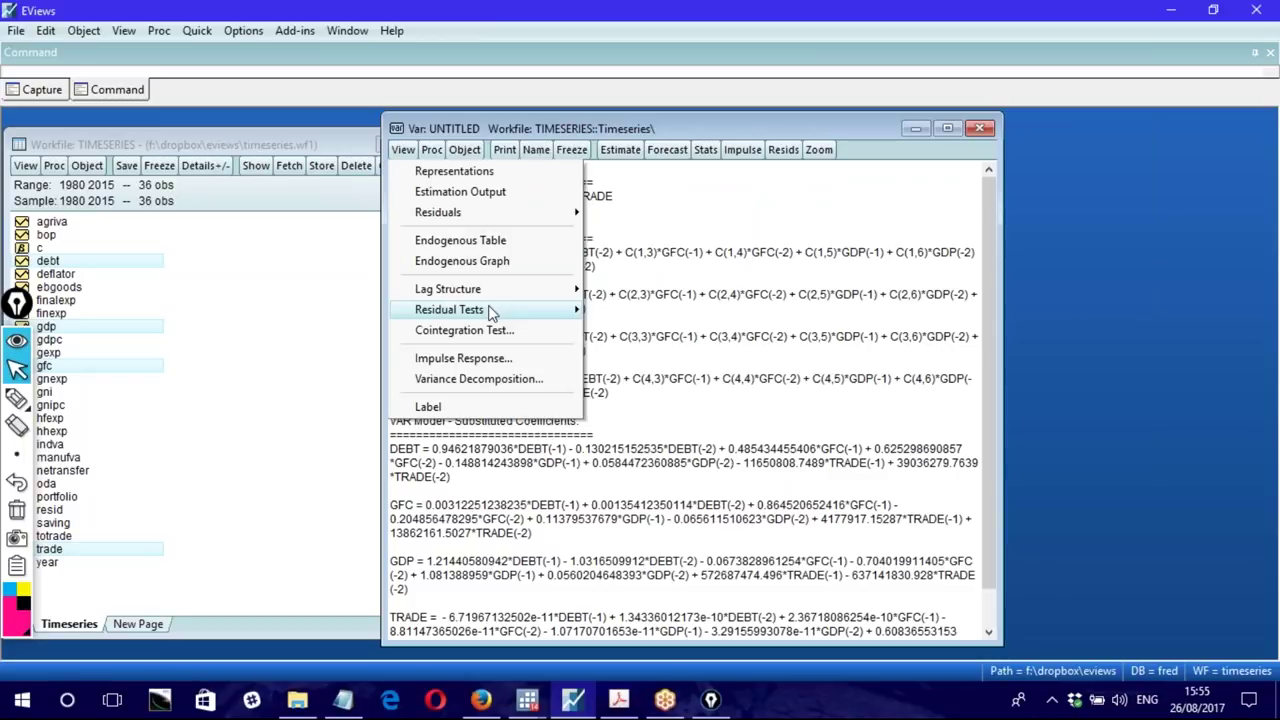
{"action": "mouse_move", "coordinate": [503, 309]}
{"action": "left_click", "coordinate": [745, 394]}
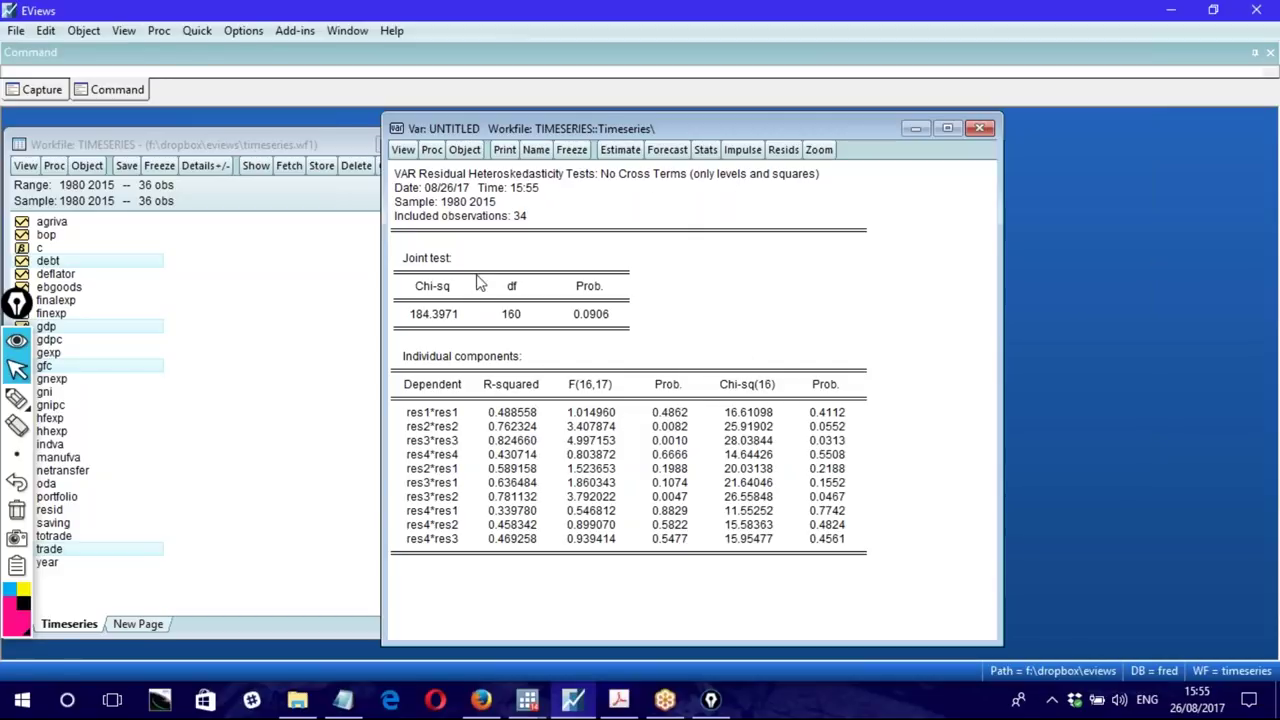
Step: Examine the joint test and the individual components' chi-square probabilities in the VAR residual heteroskedasticity results
{"action": "left_click_drag", "start_coordinate": [400, 176], "coordinate": [620, 178]}
{"action": "left_click_drag", "start_coordinate": [840, 413], "coordinate": [838, 543]}
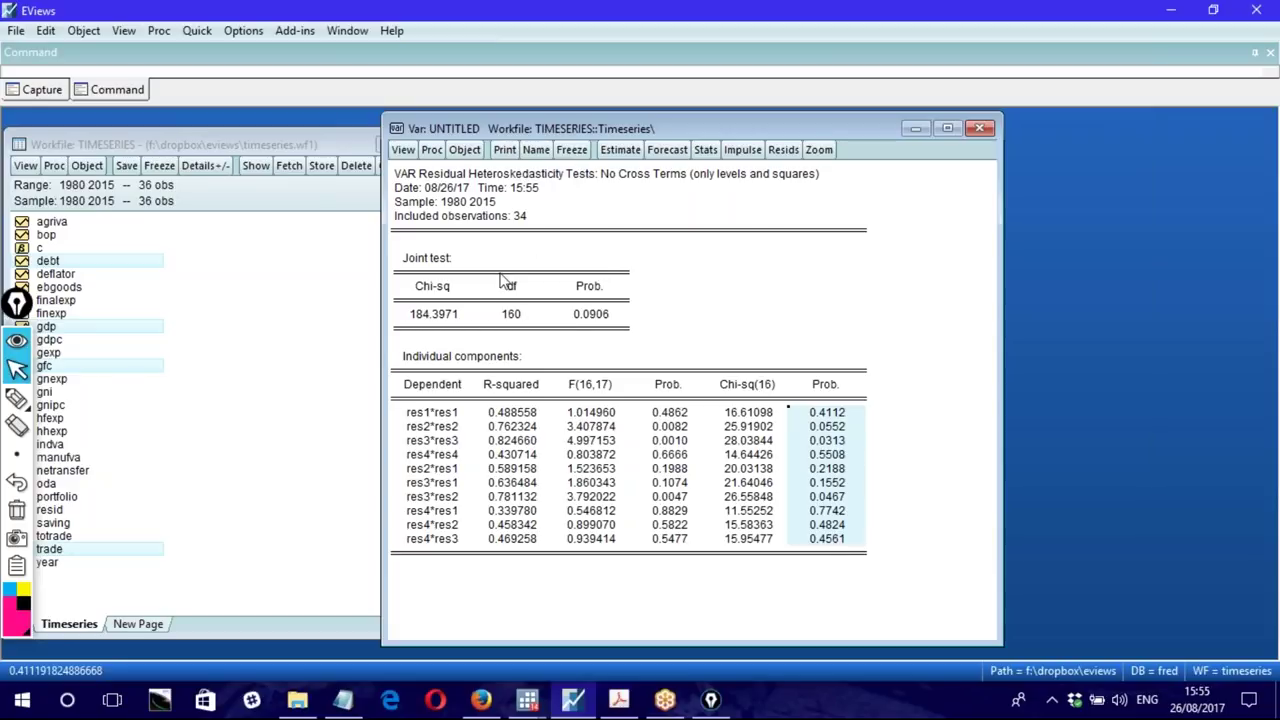
{"action": "left_click_drag", "start_coordinate": [397, 256], "coordinate": [632, 345]}
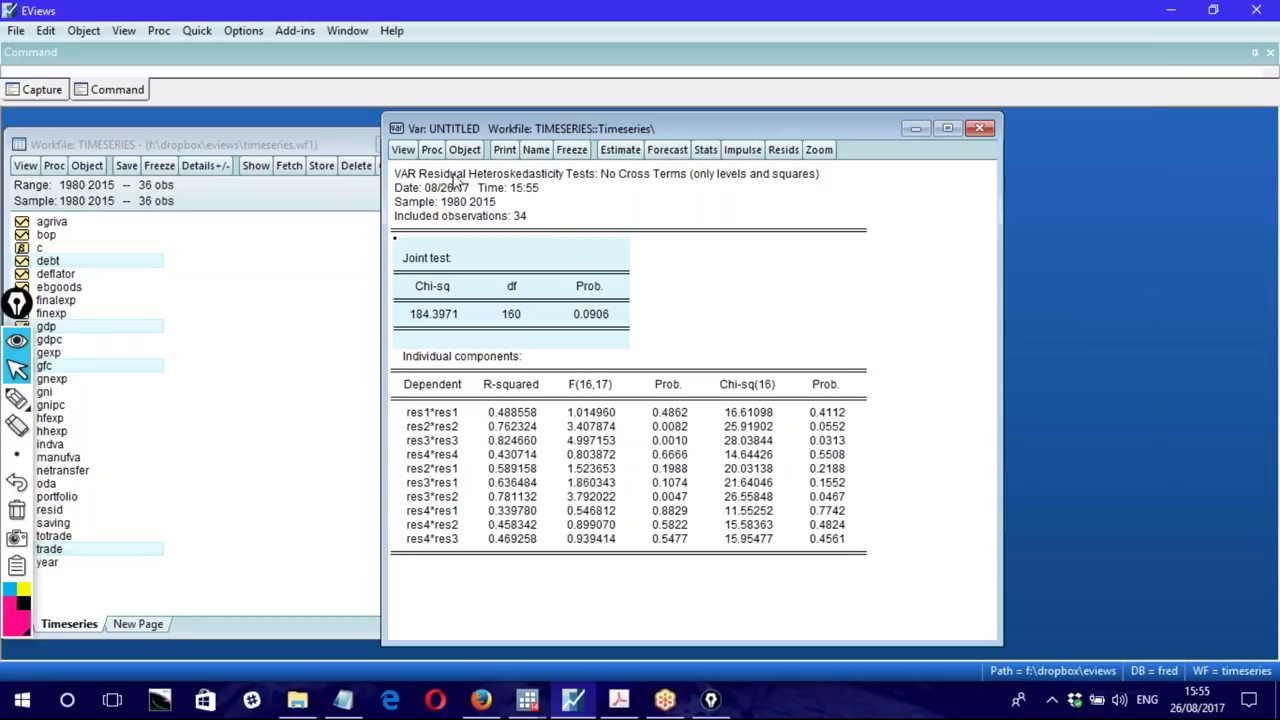
Step: Run the multivariate normality test on the VAR residuals using Cholesky of covariance (Lutkepohl) and review the results down to the Jarque-Bera table
{"action": "left_click", "coordinate": [403, 149]}
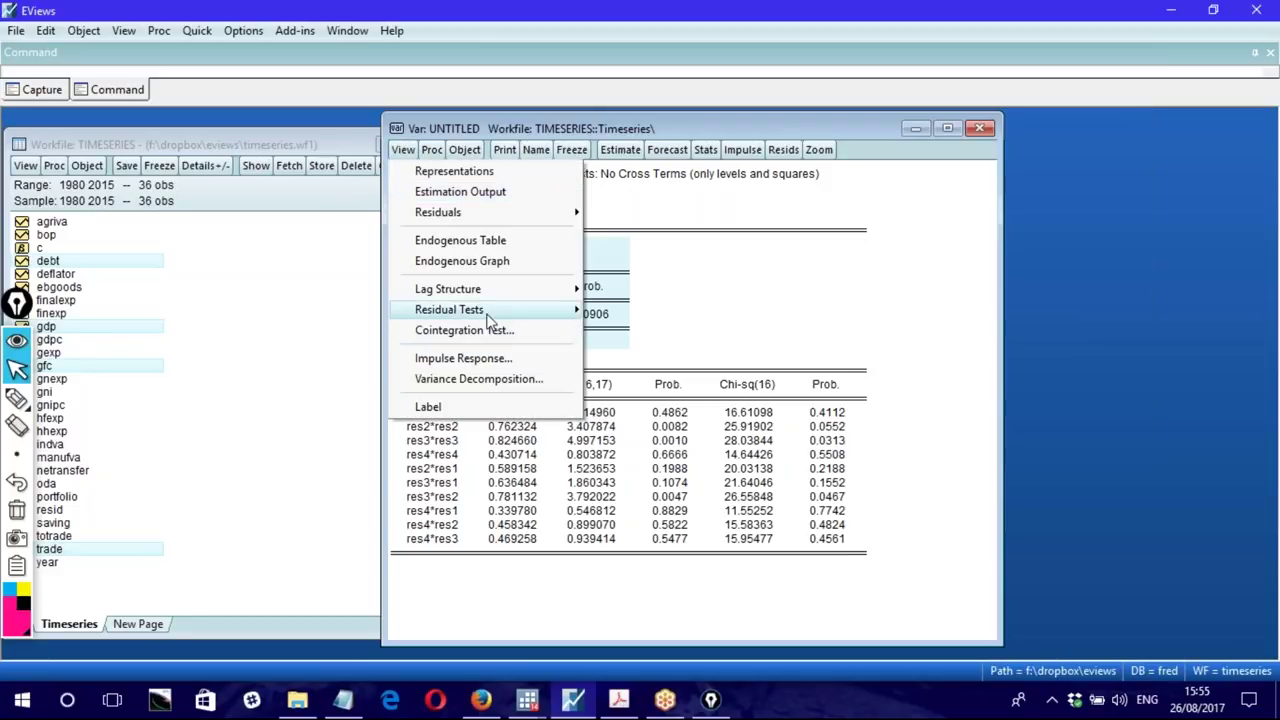
{"action": "mouse_move", "coordinate": [490, 313]}
{"action": "left_click", "coordinate": [658, 372]}
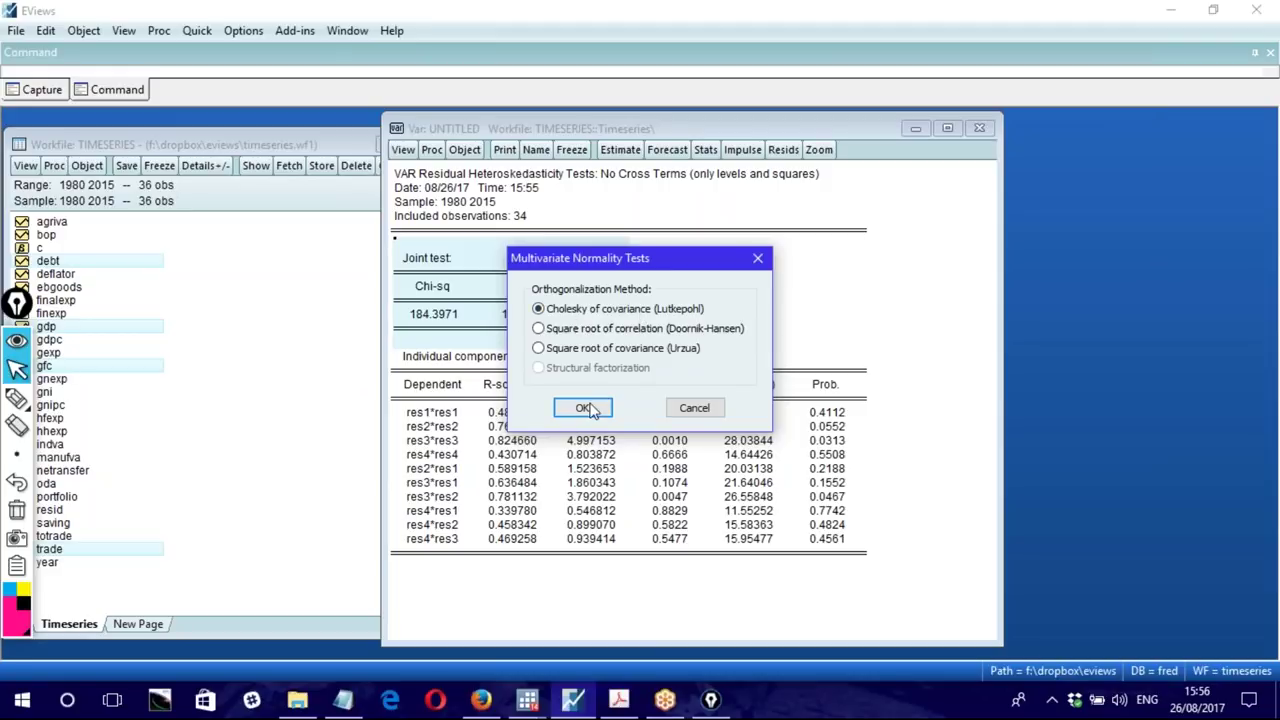
{"action": "left_click", "coordinate": [582, 407]}
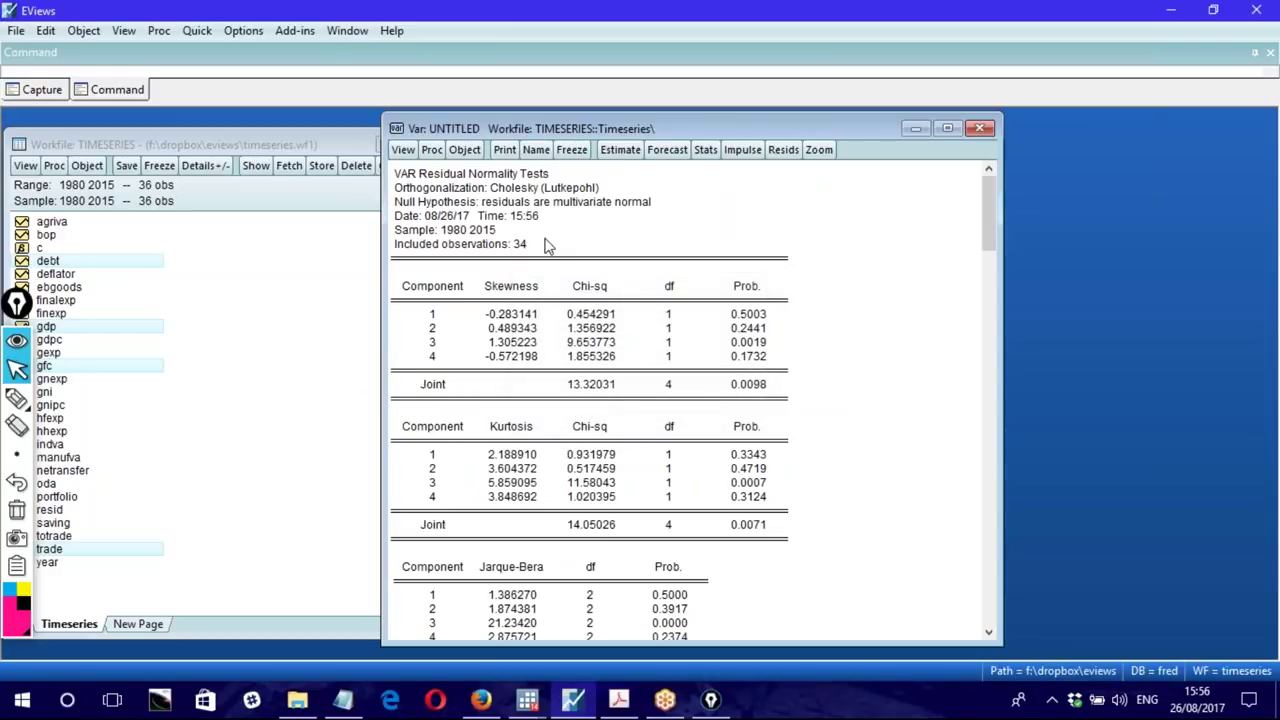
{"action": "scroll", "coordinate": [546, 242], "scroll_direction": "down", "scroll_amount": 2}
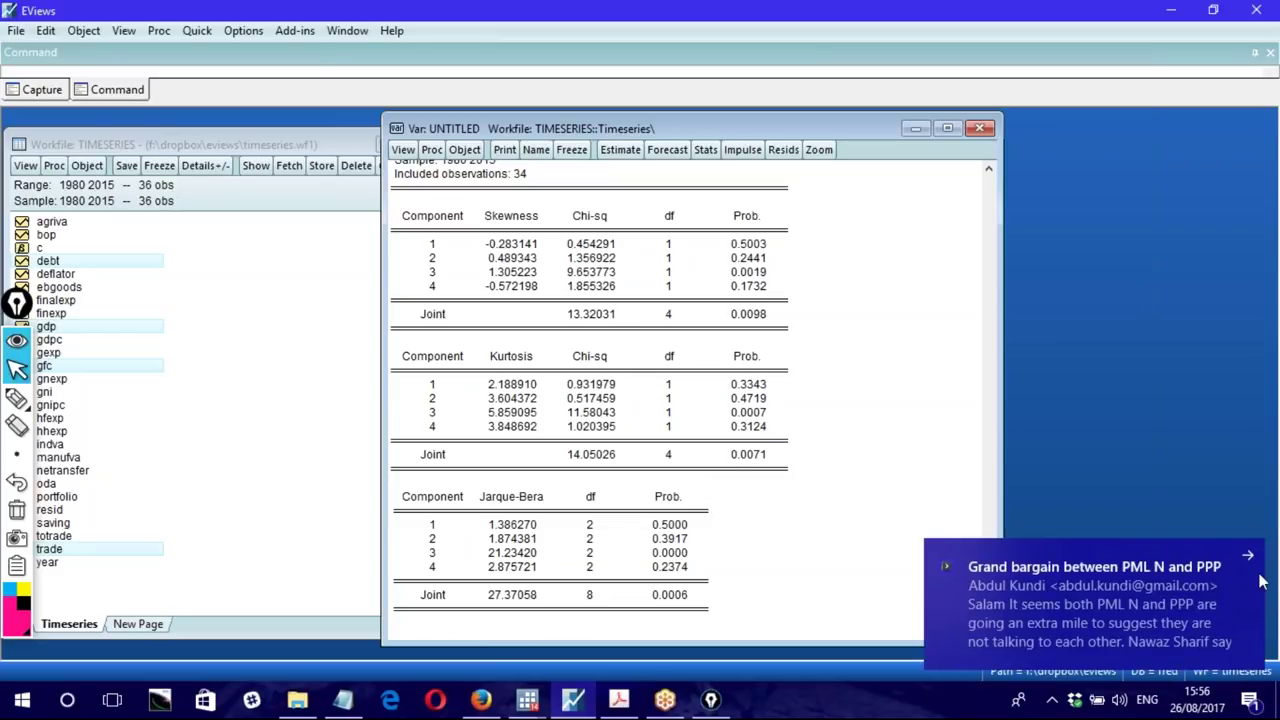
{"action": "left_click", "coordinate": [1248, 556]}
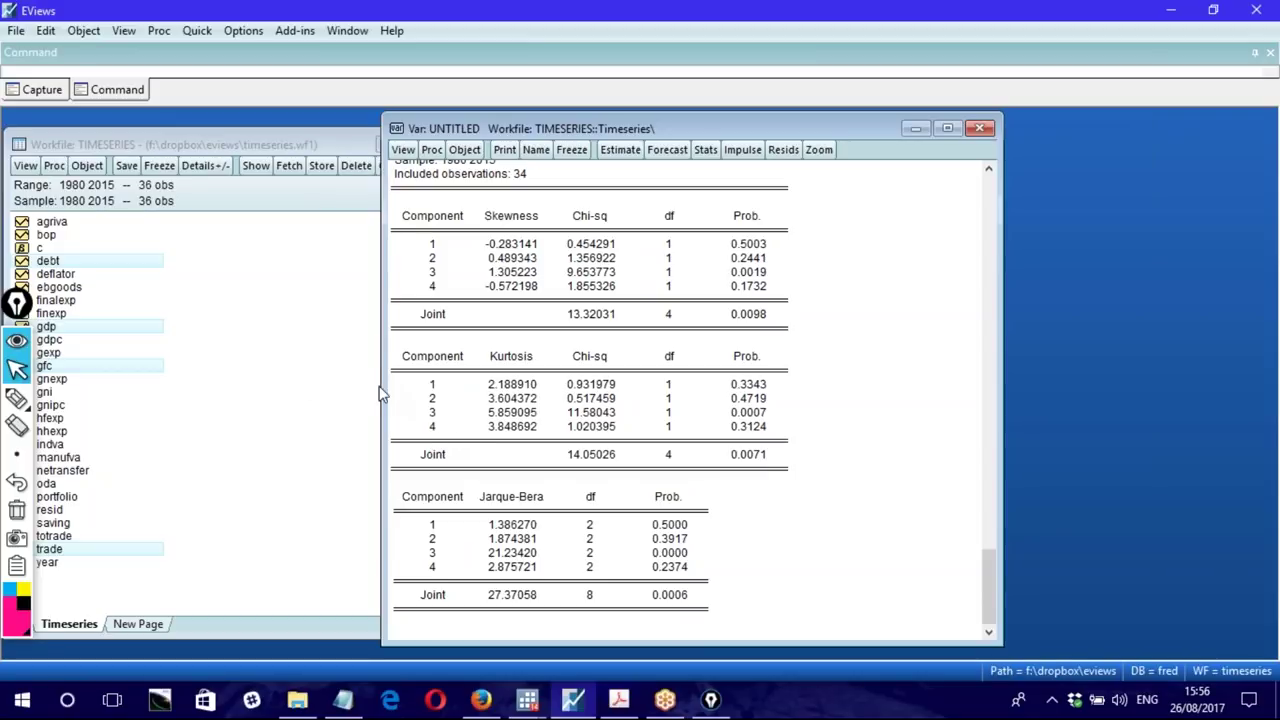
{"action": "mouse_move", "coordinate": [382, 387]}
{"action": "left_mouse_down"}
{"action": "mouse_move", "coordinate": [517, 397]}
{"action": "mouse_move", "coordinate": [382, 398]}
{"action": "left_mouse_up"}
{"action": "left_click", "coordinate": [403, 150]}
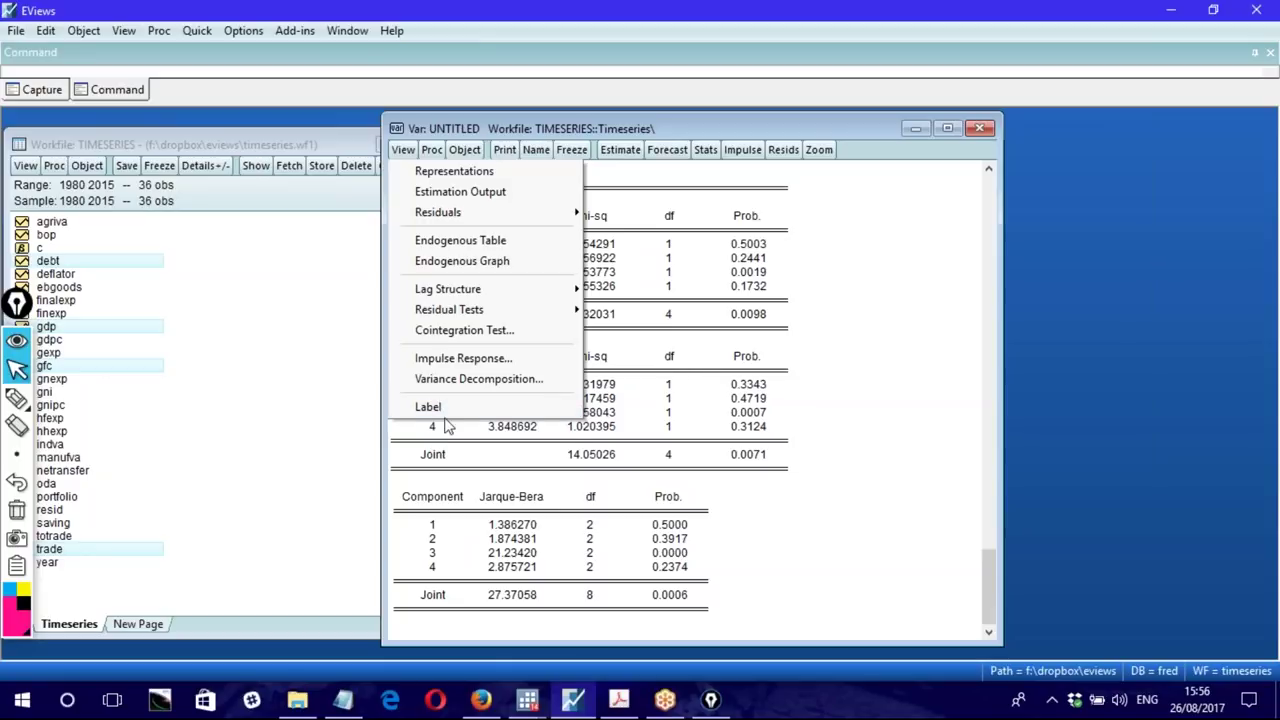
{"action": "left_click", "coordinate": [846, 335]}
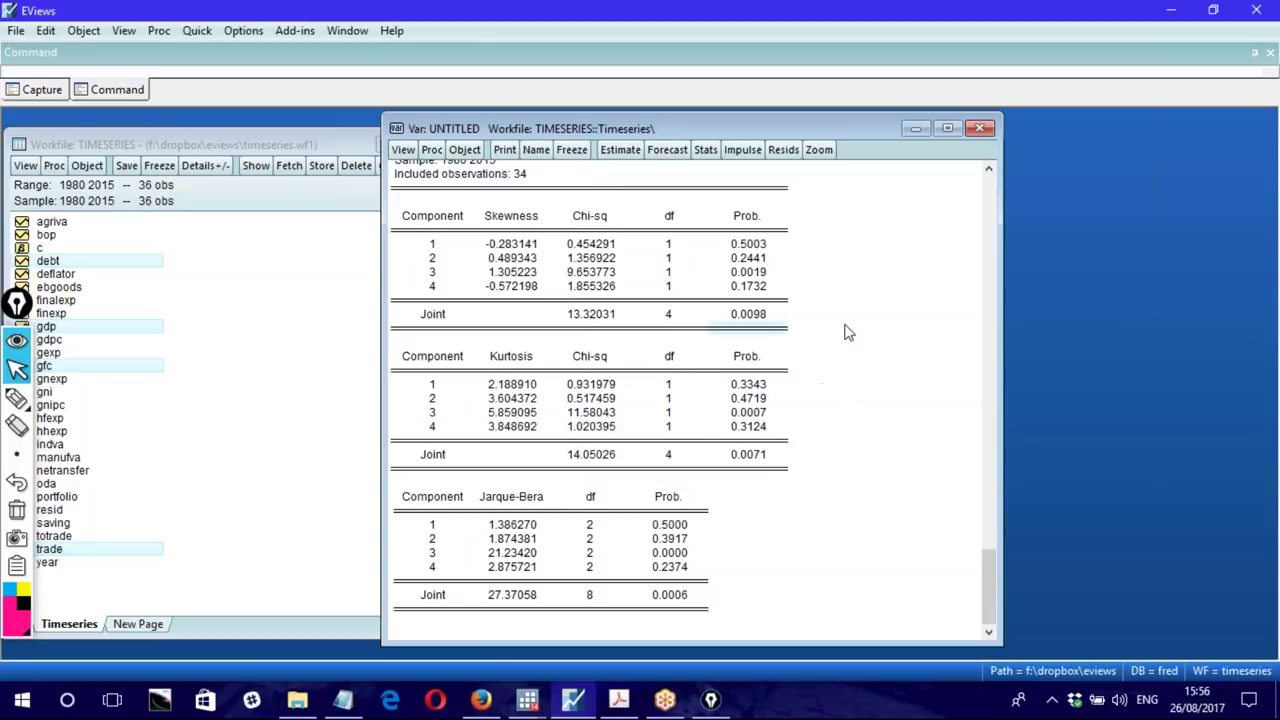
Step: Re-estimate the debt, gfc, gdp and trade model as a Vector Error Correction model with lag intervals 1 2
{"action": "left_click", "coordinate": [620, 150]}
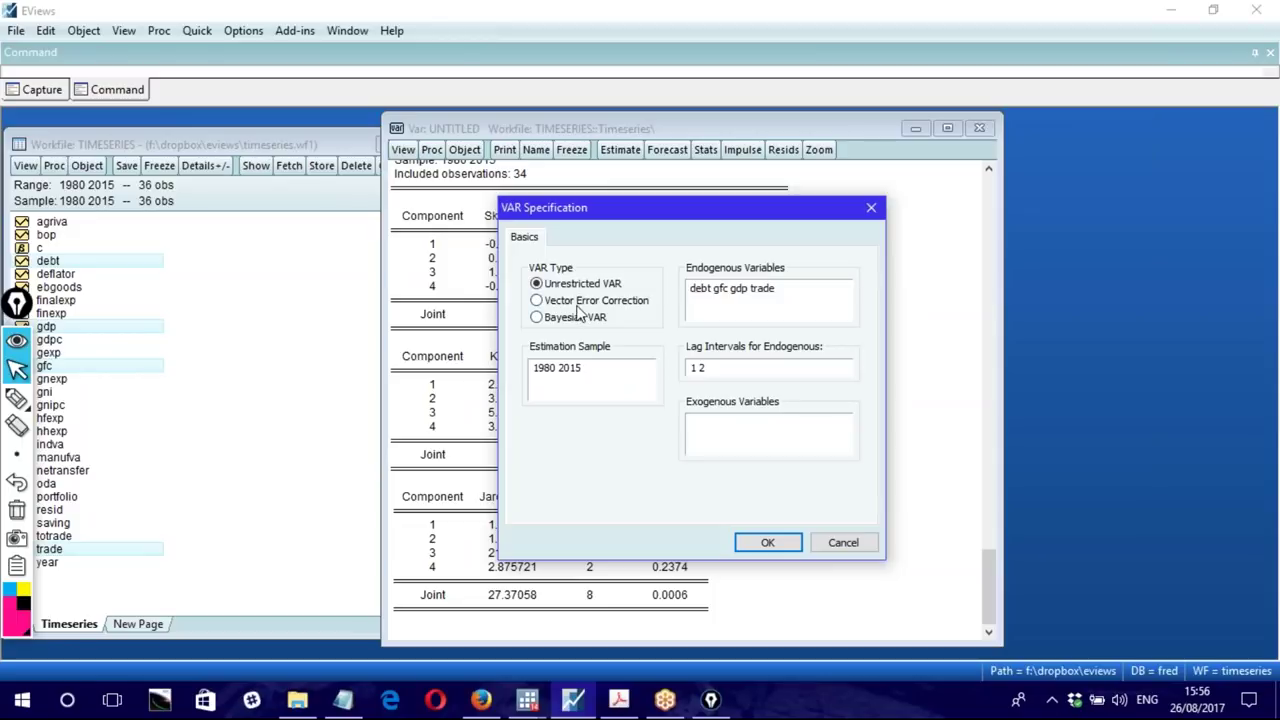
{"action": "left_click", "coordinate": [577, 302]}
{"action": "left_click", "coordinate": [760, 545]}
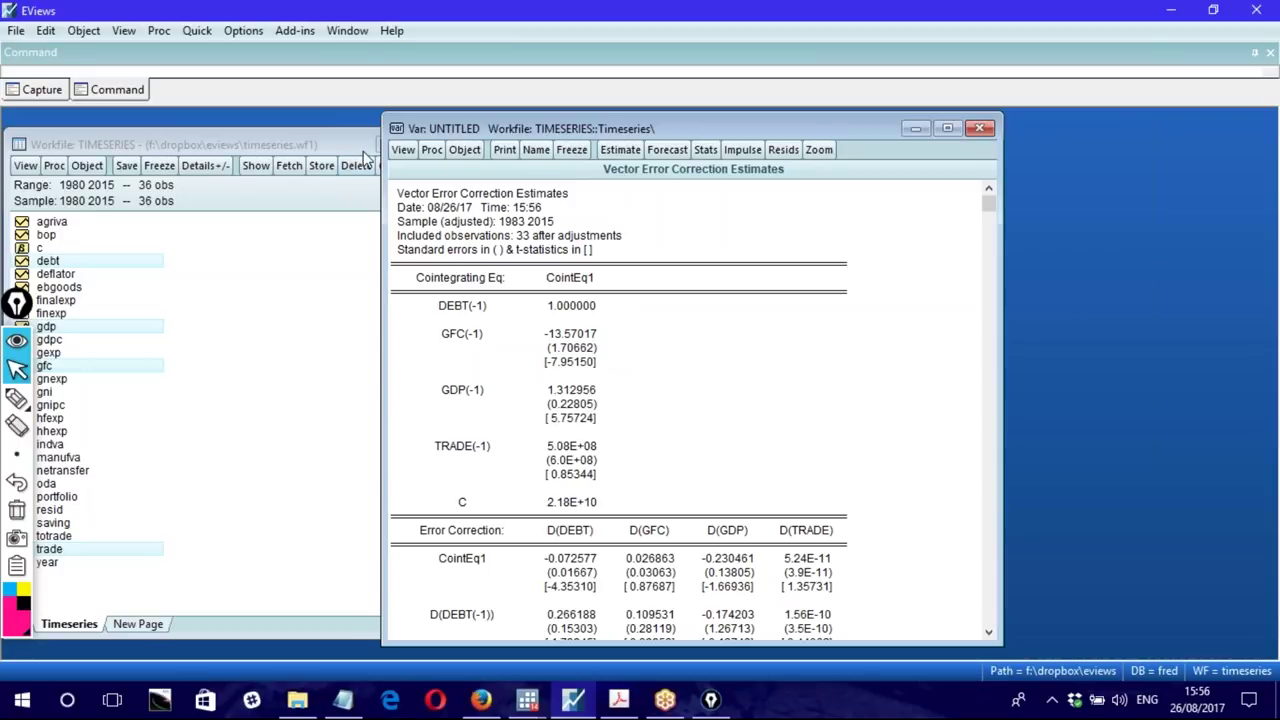
{"action": "left_click_drag", "start_coordinate": [602, 130], "coordinate": [568, 135]}
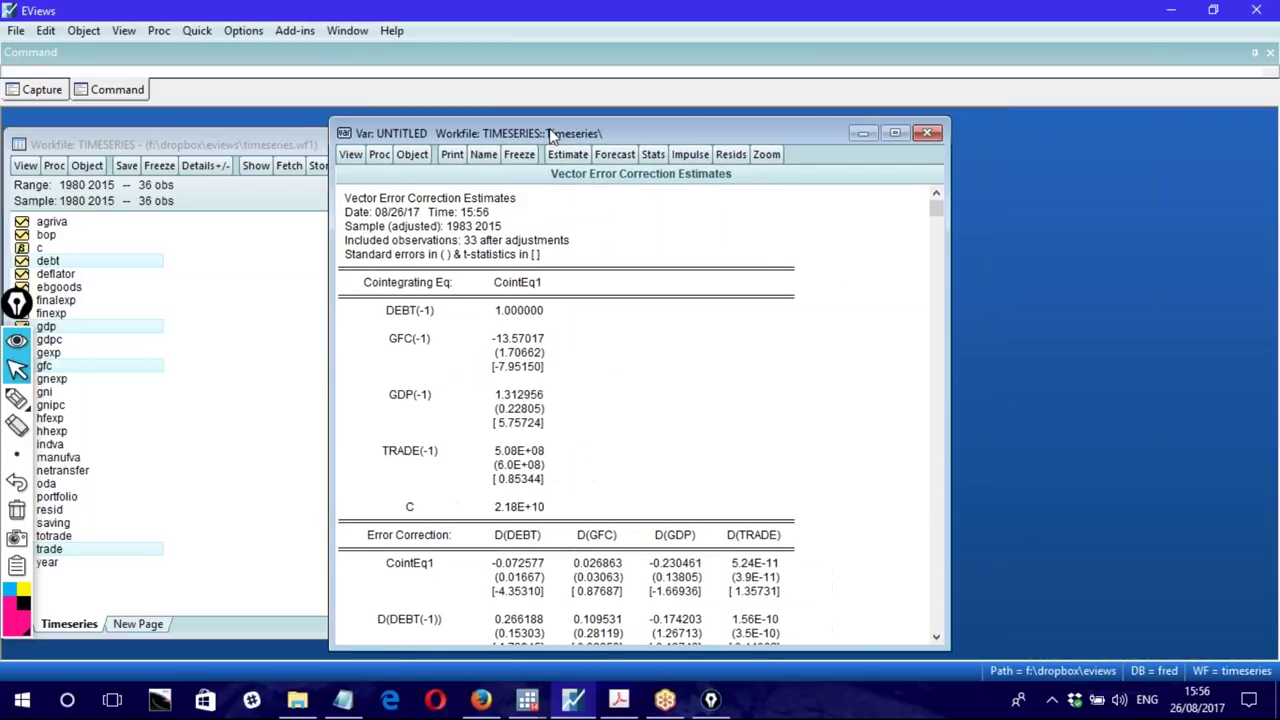
Step: Run the White heteroskedasticity residual test without cross terms on the VEC model
{"action": "left_click", "coordinate": [369, 154]}
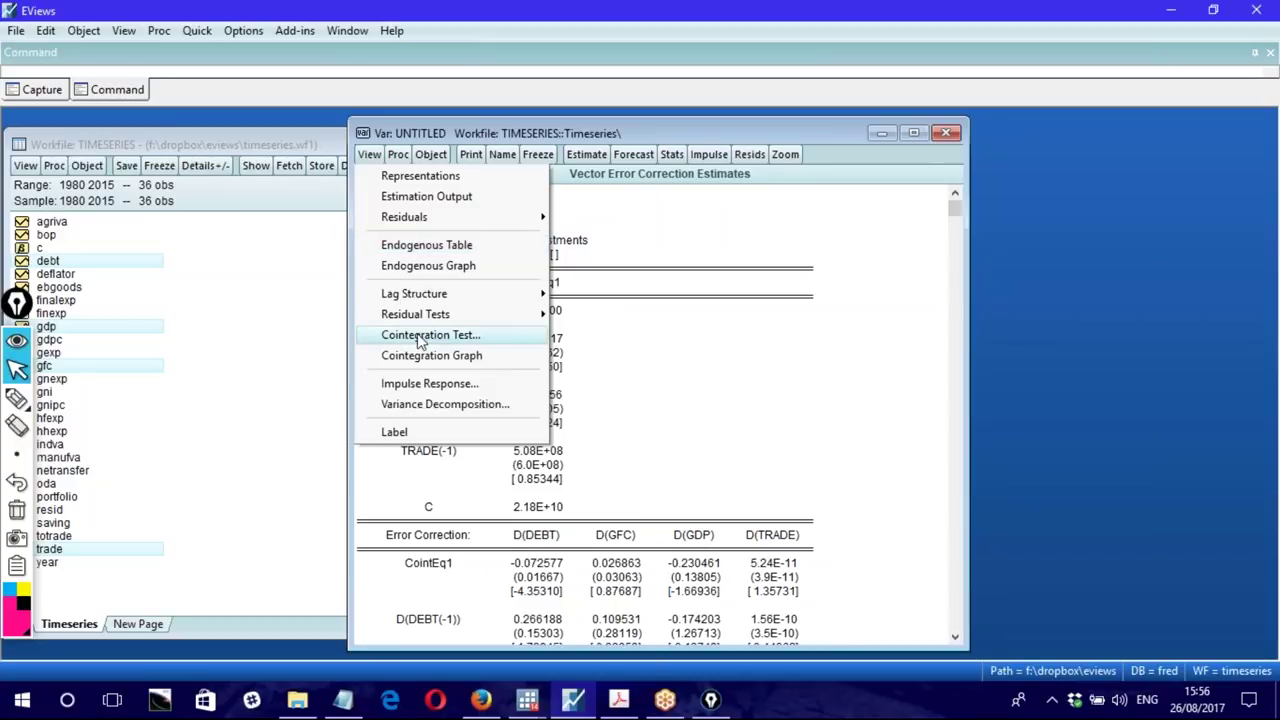
{"action": "mouse_move", "coordinate": [530, 318]}
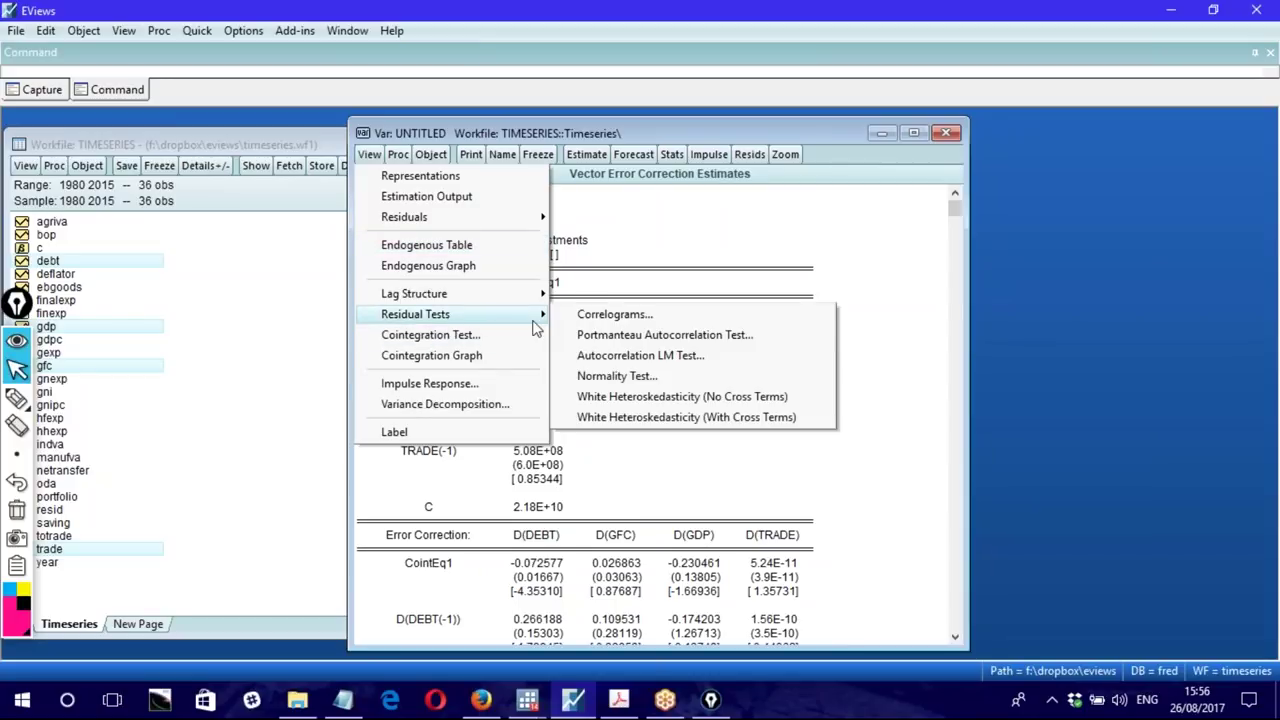
{"action": "left_click", "coordinate": [689, 398]}
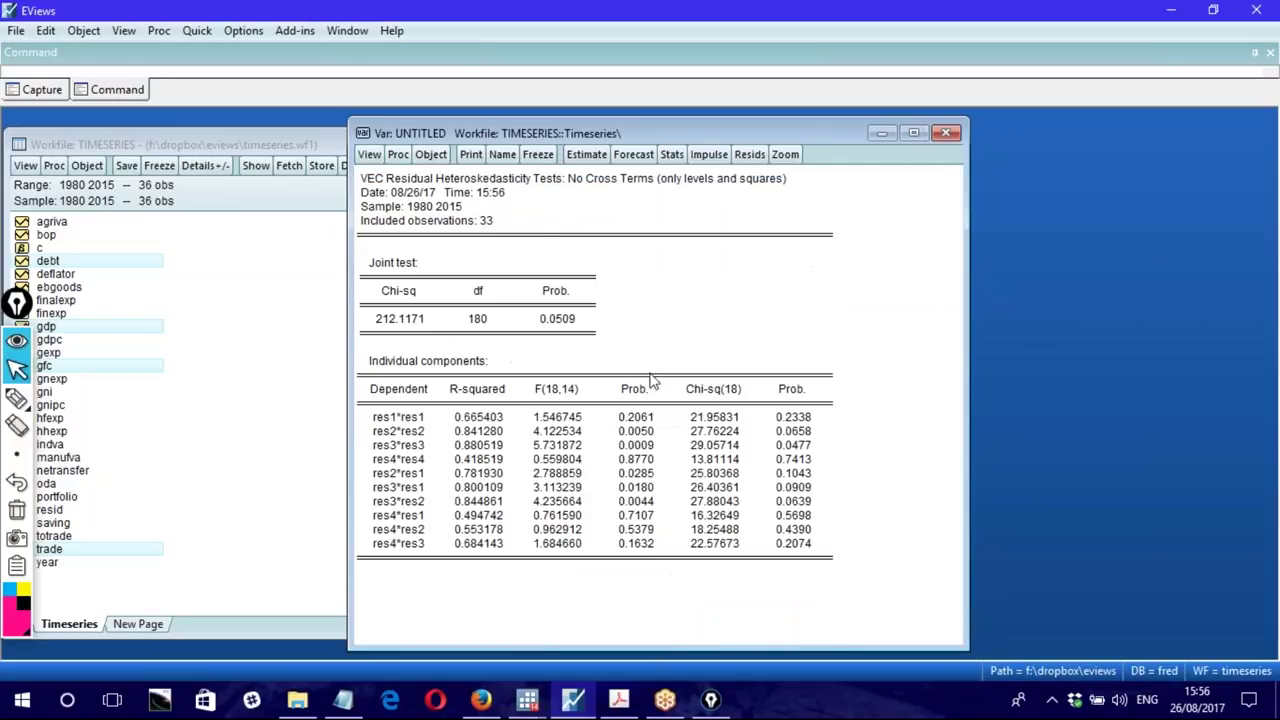
Step: Run the multivariate normality test on the VEC residuals with Cholesky of covariance (Lutkepohl) orthogonalization
{"action": "left_click", "coordinate": [372, 155]}
{"action": "mouse_move", "coordinate": [508, 314]}
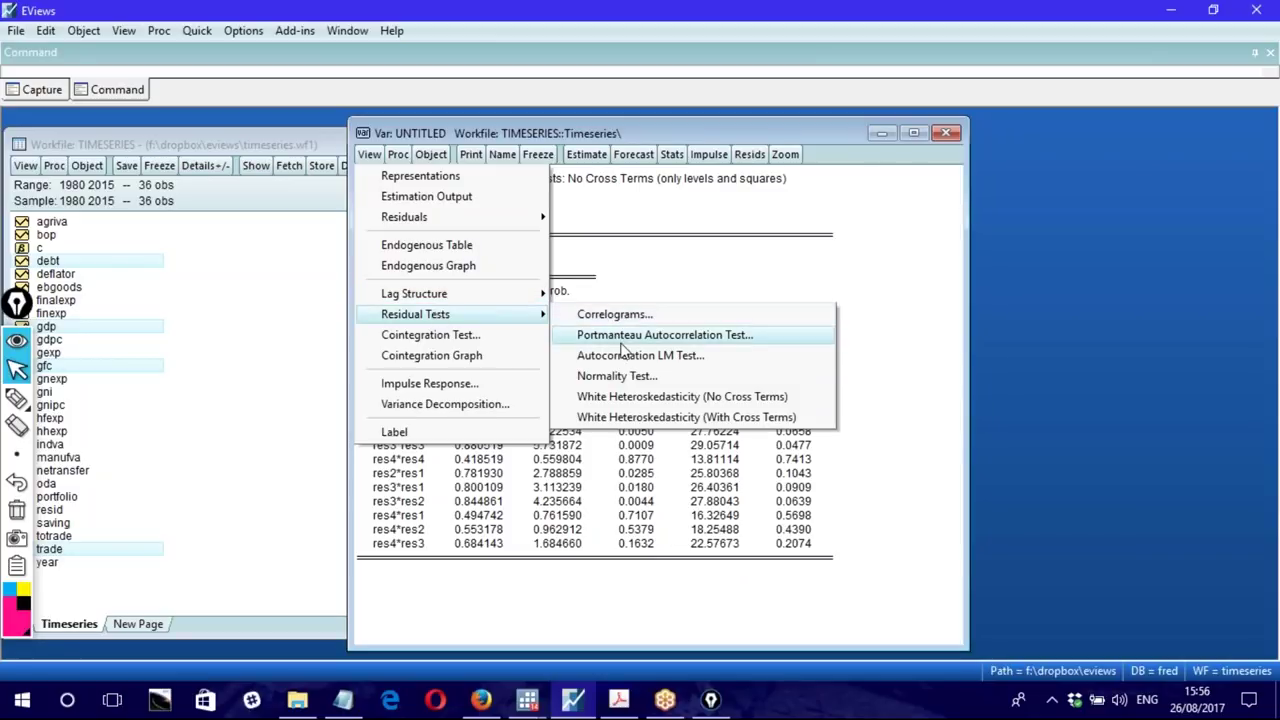
{"action": "left_click", "coordinate": [630, 378]}
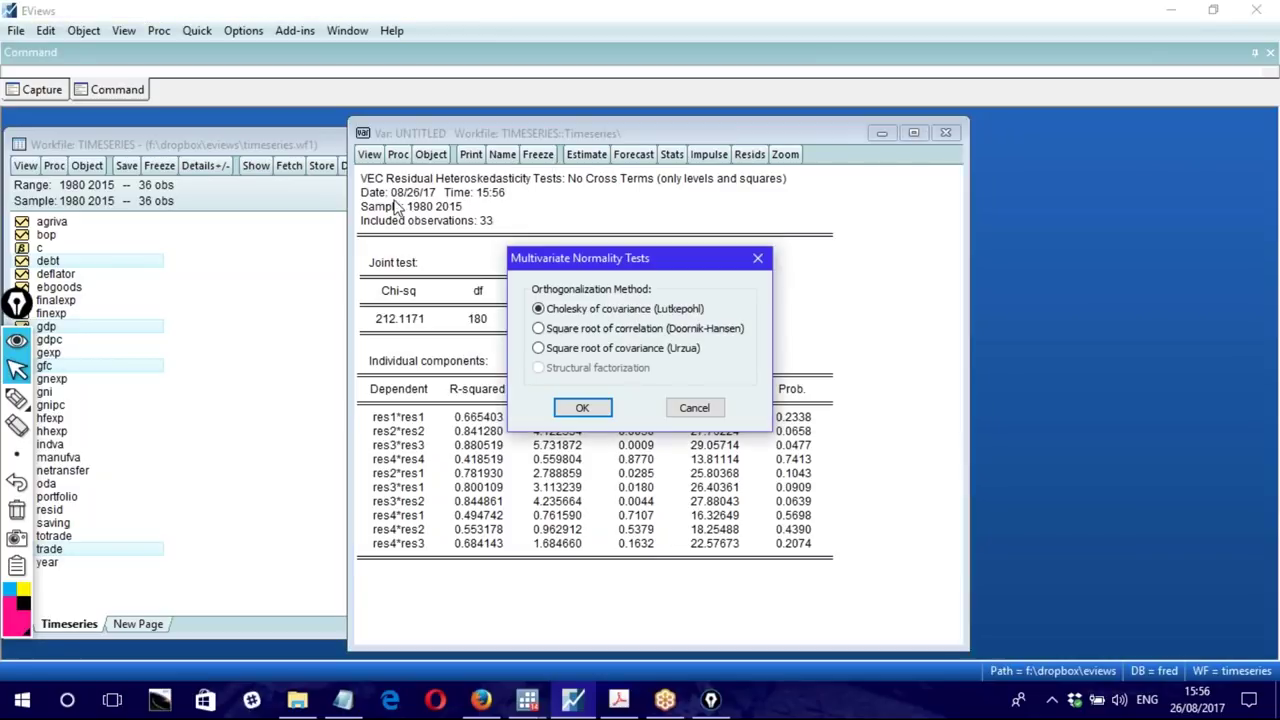
{"action": "left_click", "coordinate": [582, 408]}
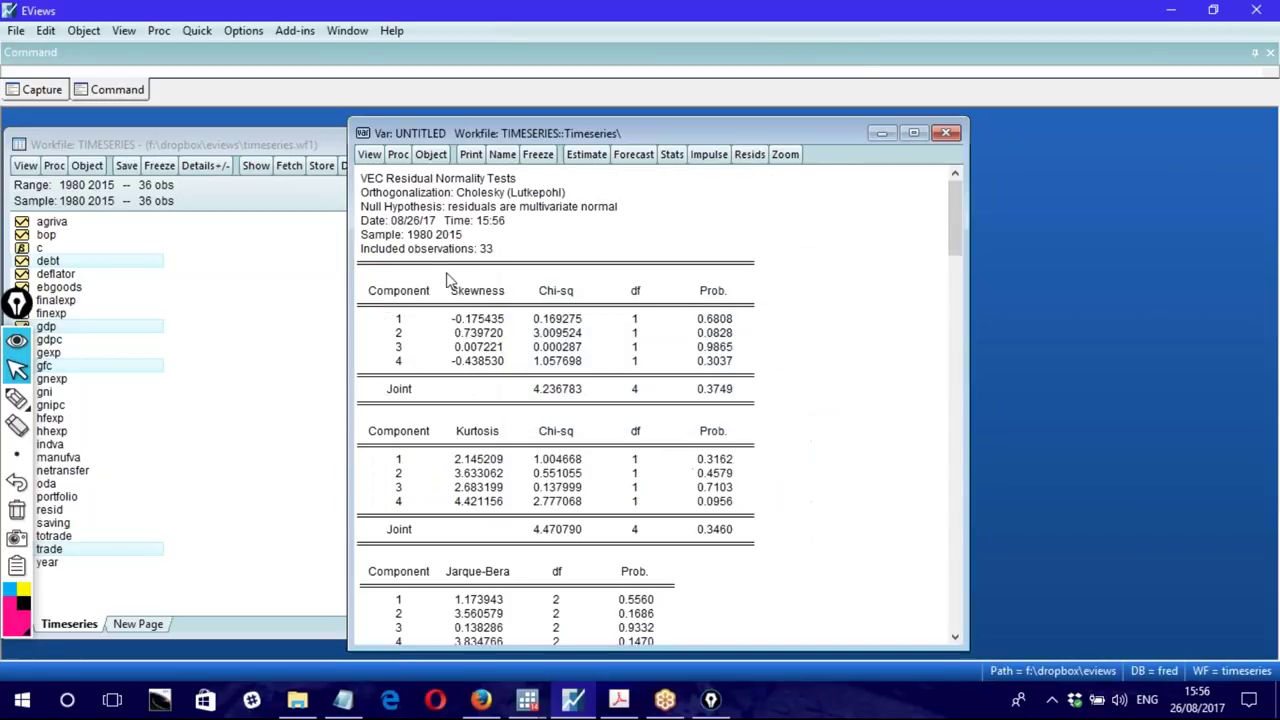
Step: Run the Portmanteau autocorrelation test on the VEC residuals, and view the model's equation representations through the substituted coefficients
{"action": "left_click", "coordinate": [370, 155]}
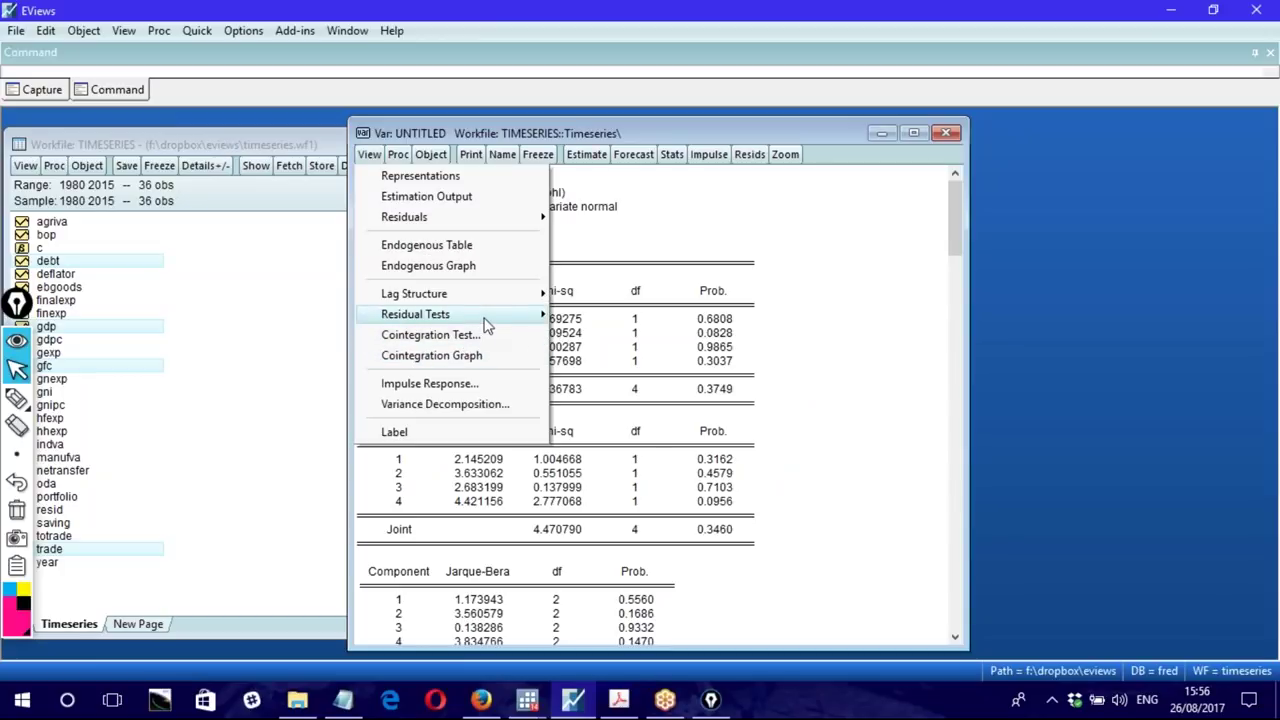
{"action": "mouse_move", "coordinate": [486, 318]}
{"action": "left_click", "coordinate": [665, 337]}
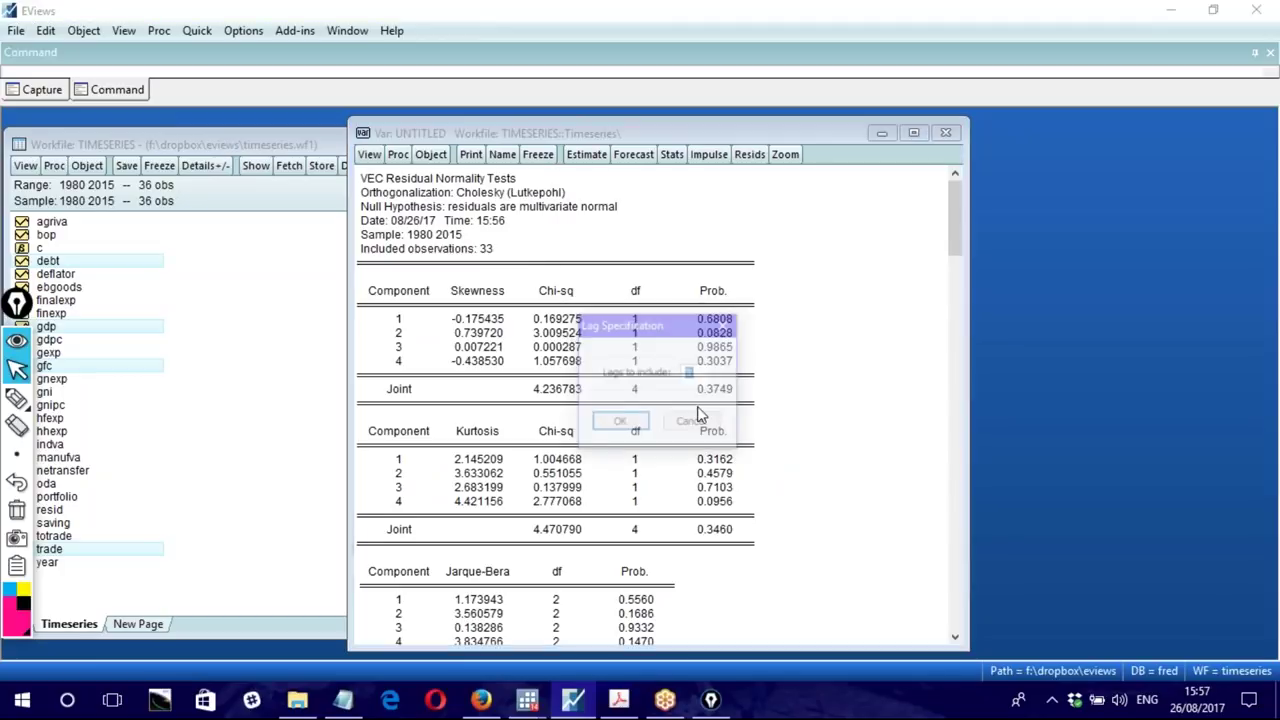
{"action": "left_click", "coordinate": [620, 424]}
{"action": "left_click", "coordinate": [639, 378]}
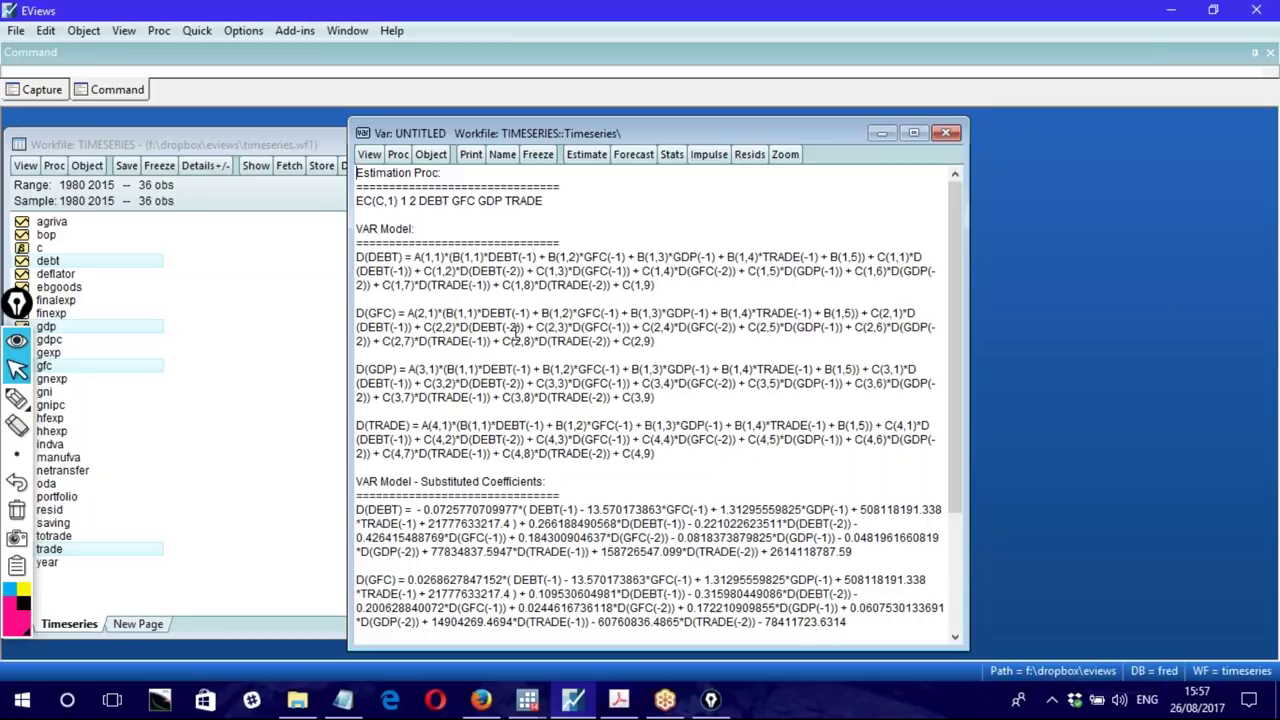
{"action": "scroll", "coordinate": [514, 334], "scroll_direction": "down", "scroll_amount": 4}
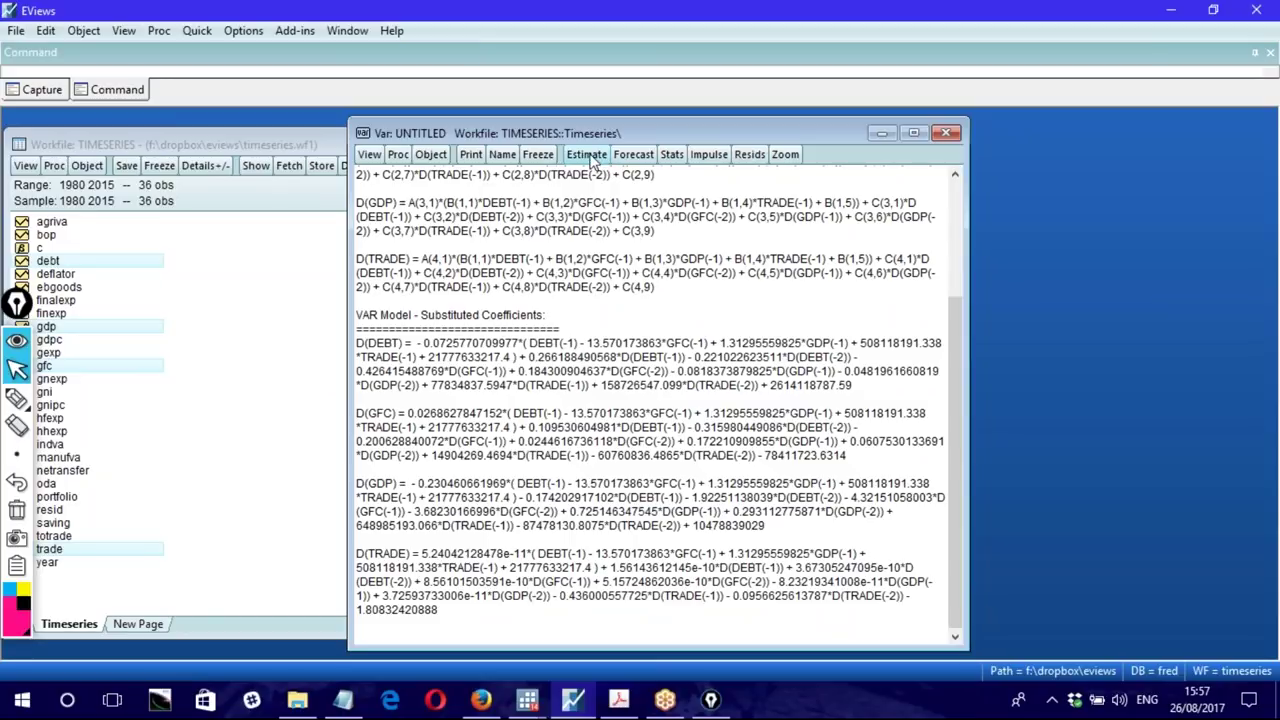
Step: Plot the impulse responses of debt, gfc, gdp and trade as multiple graphs over 10 periods
{"action": "left_click", "coordinate": [370, 157]}
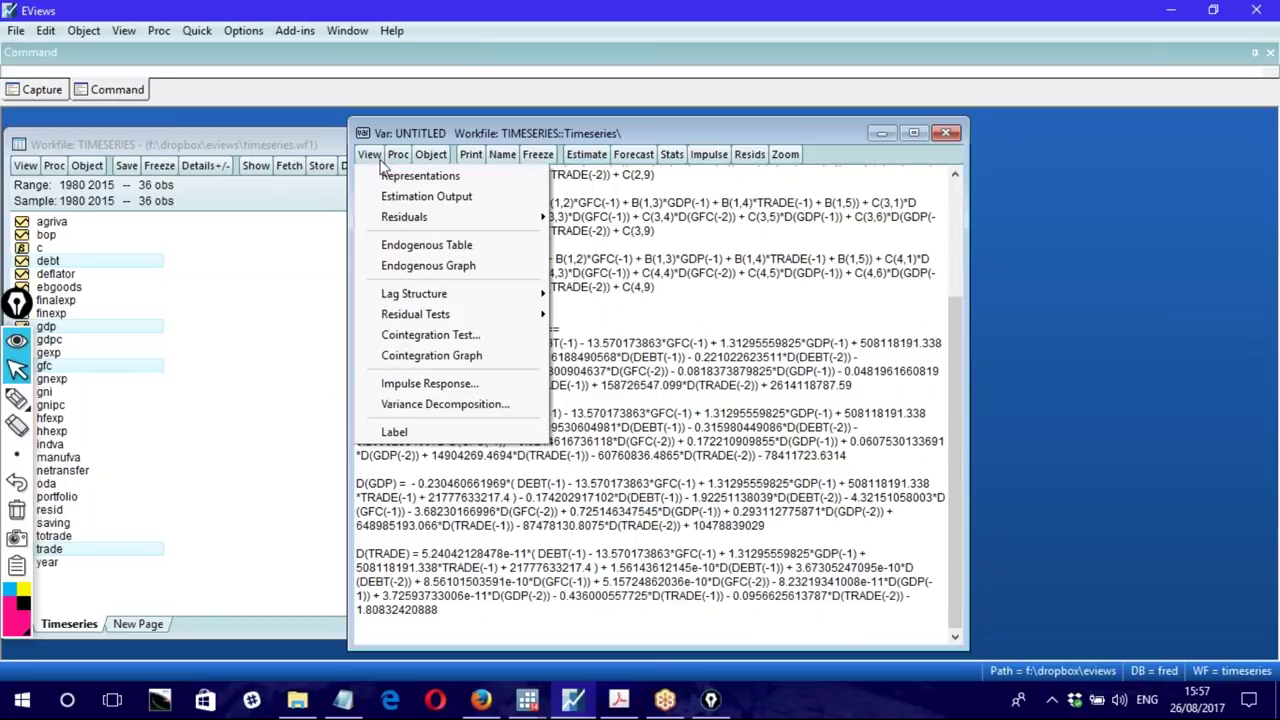
{"action": "left_click", "coordinate": [447, 386]}
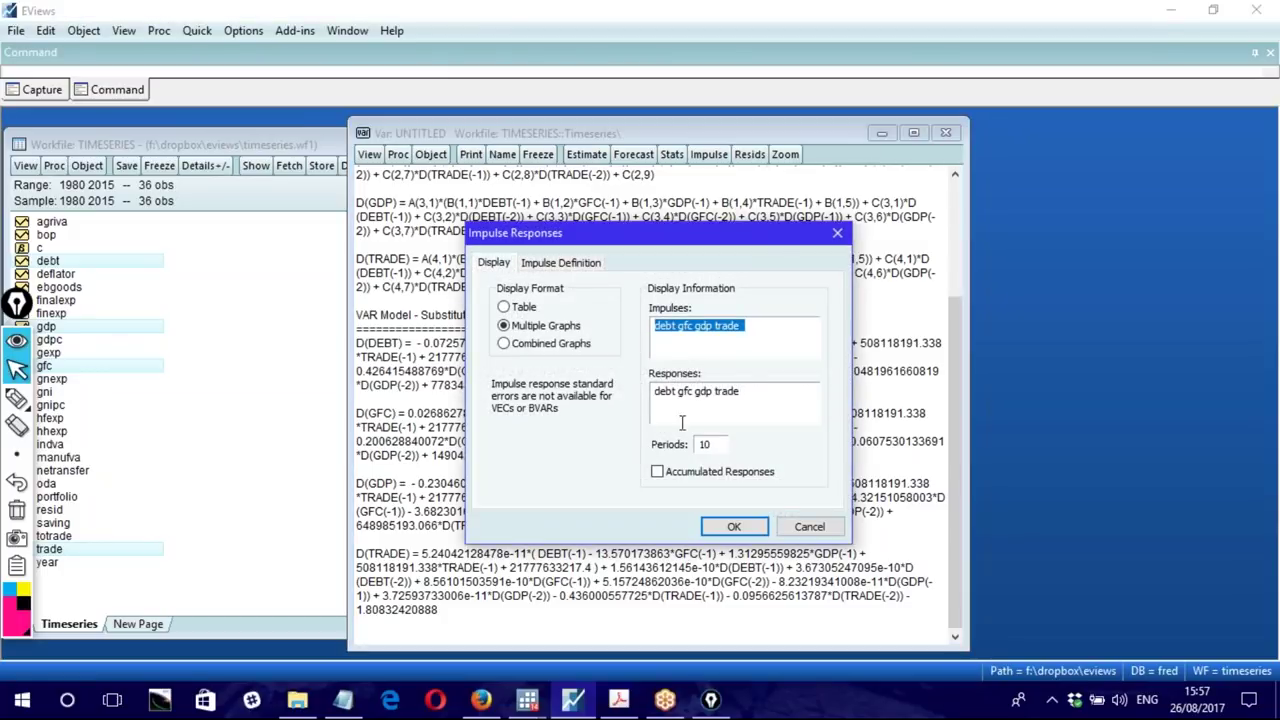
{"action": "left_click", "coordinate": [733, 526]}
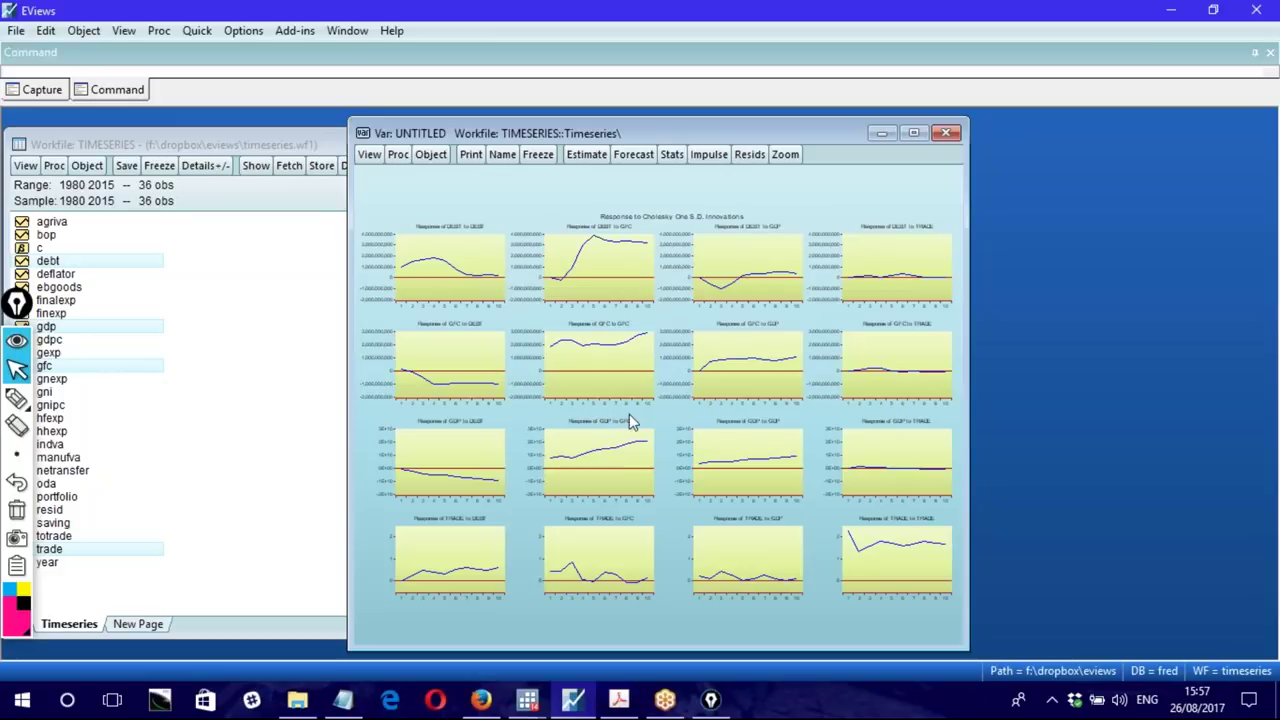
Step: Reposition the impulse response window and widen it on both sides so the graphs are larger and easier to read
{"action": "left_click_drag", "start_coordinate": [665, 140], "coordinate": [629, 143]}
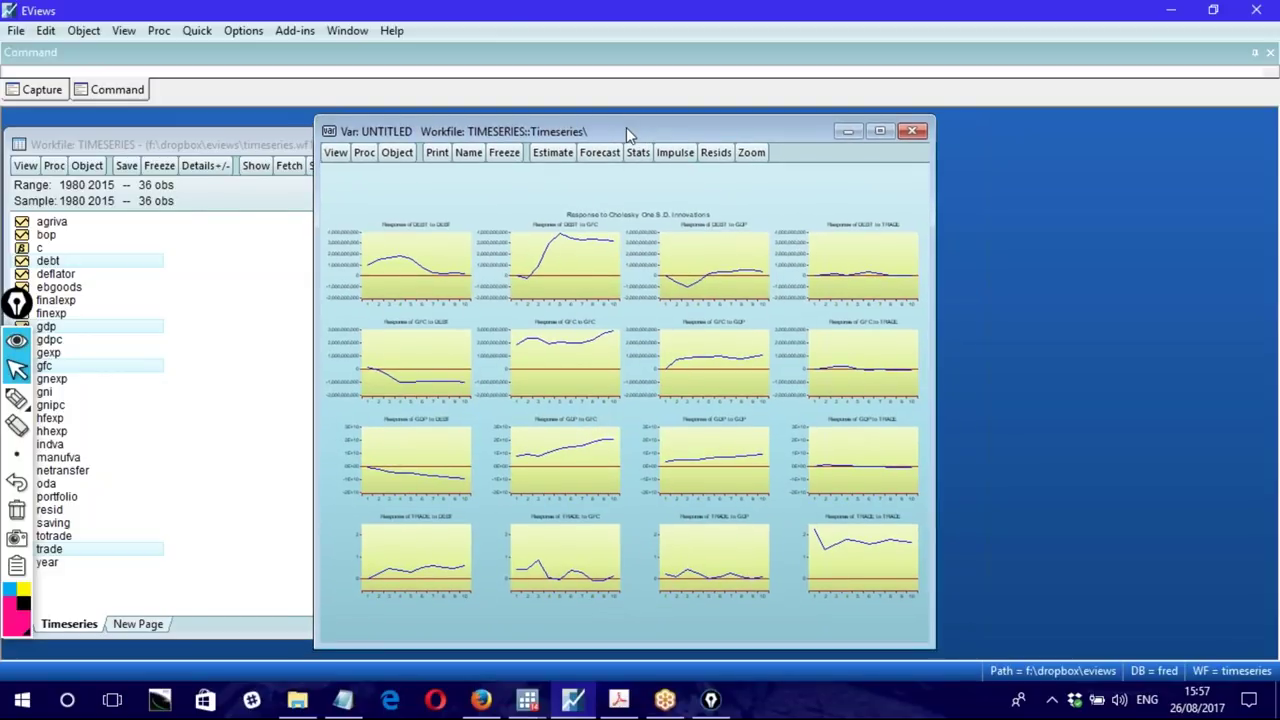
{"action": "left_click_drag", "start_coordinate": [626, 127], "coordinate": [622, 129]}
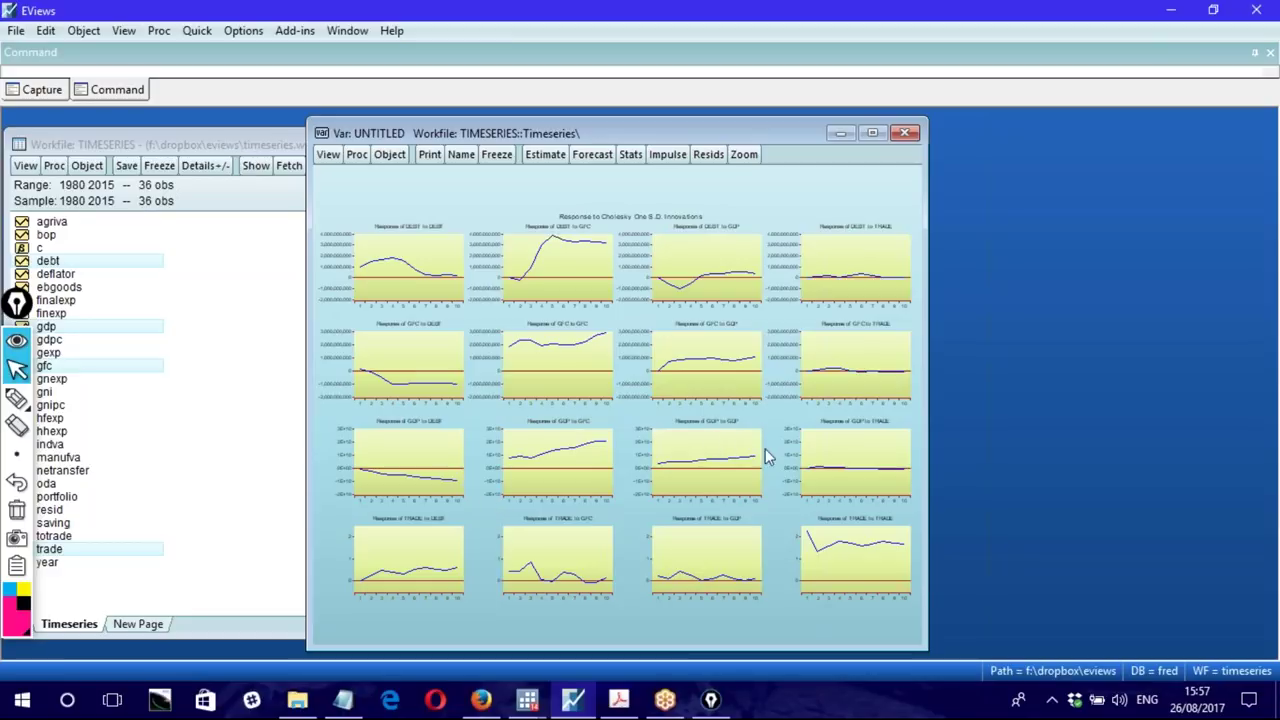
{"action": "left_click", "coordinate": [443, 278]}
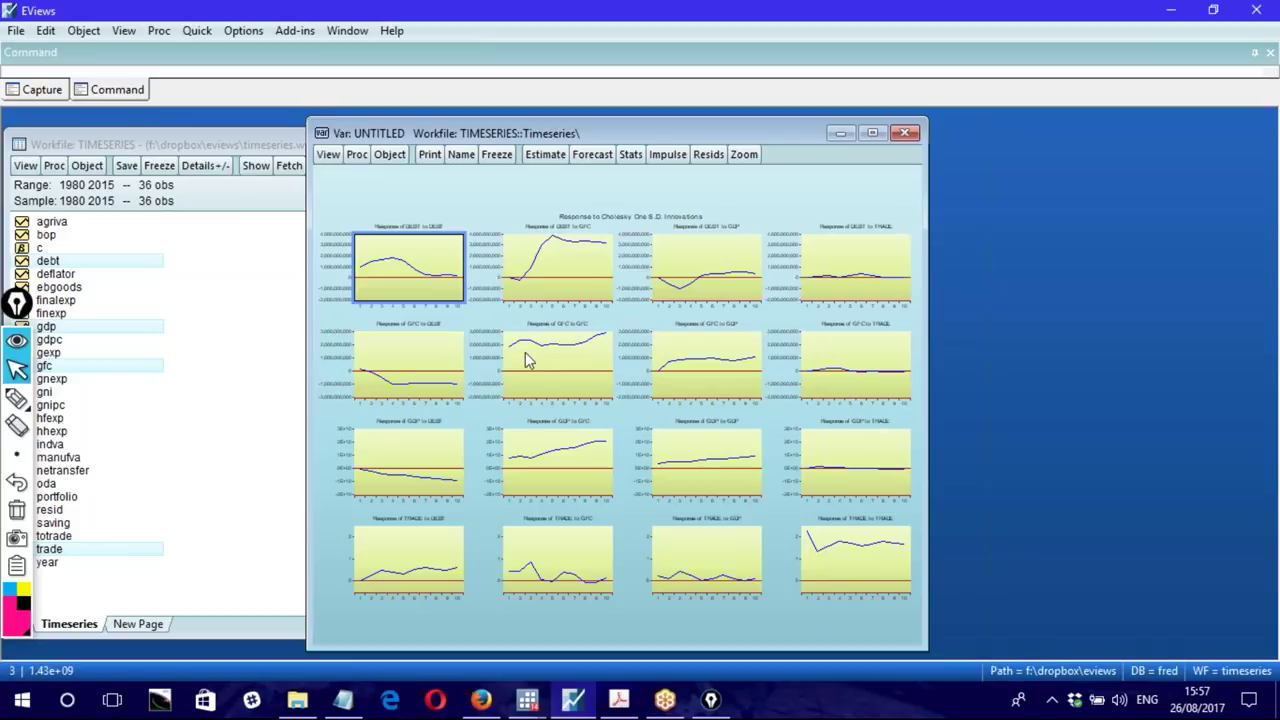
{"action": "left_click_drag", "start_coordinate": [930, 310], "coordinate": [1228, 334]}
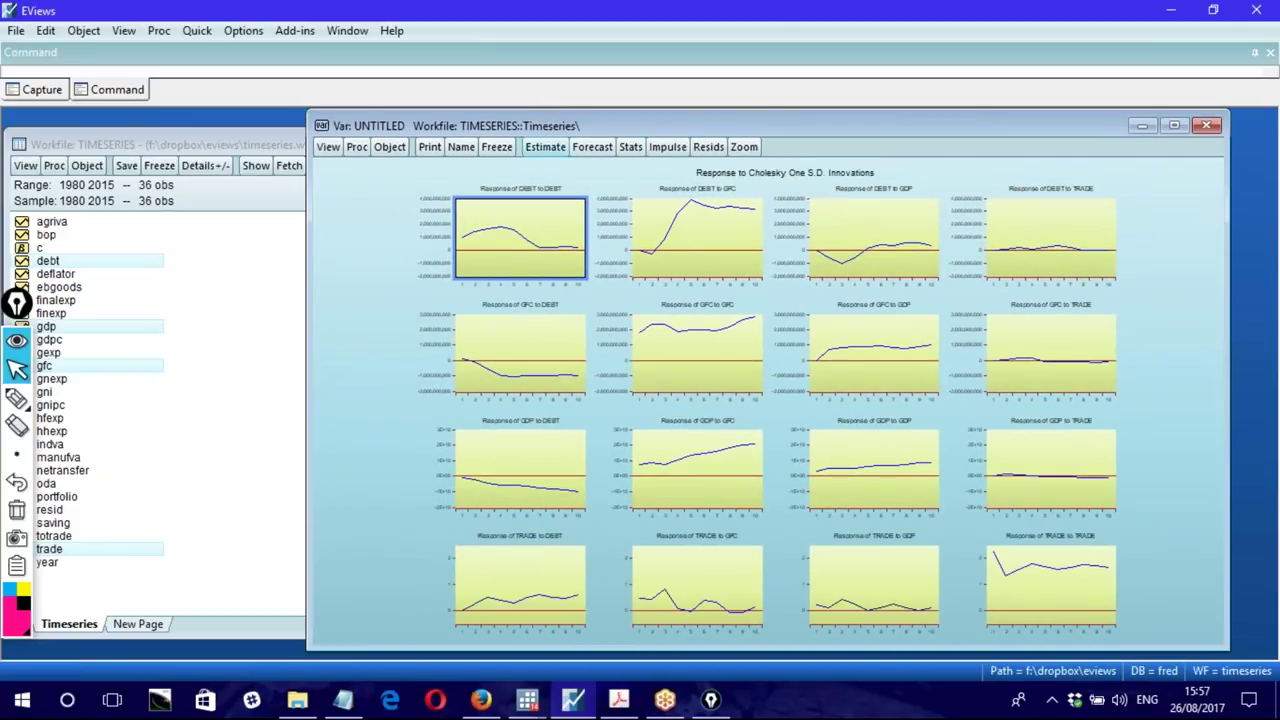
{"action": "left_click_drag", "start_coordinate": [298, 410], "coordinate": [152, 410]}
{"action": "left_click_drag", "start_coordinate": [385, 650], "coordinate": [436, 657]}
{"action": "left_click_drag", "start_coordinate": [510, 628], "coordinate": [509, 648]}
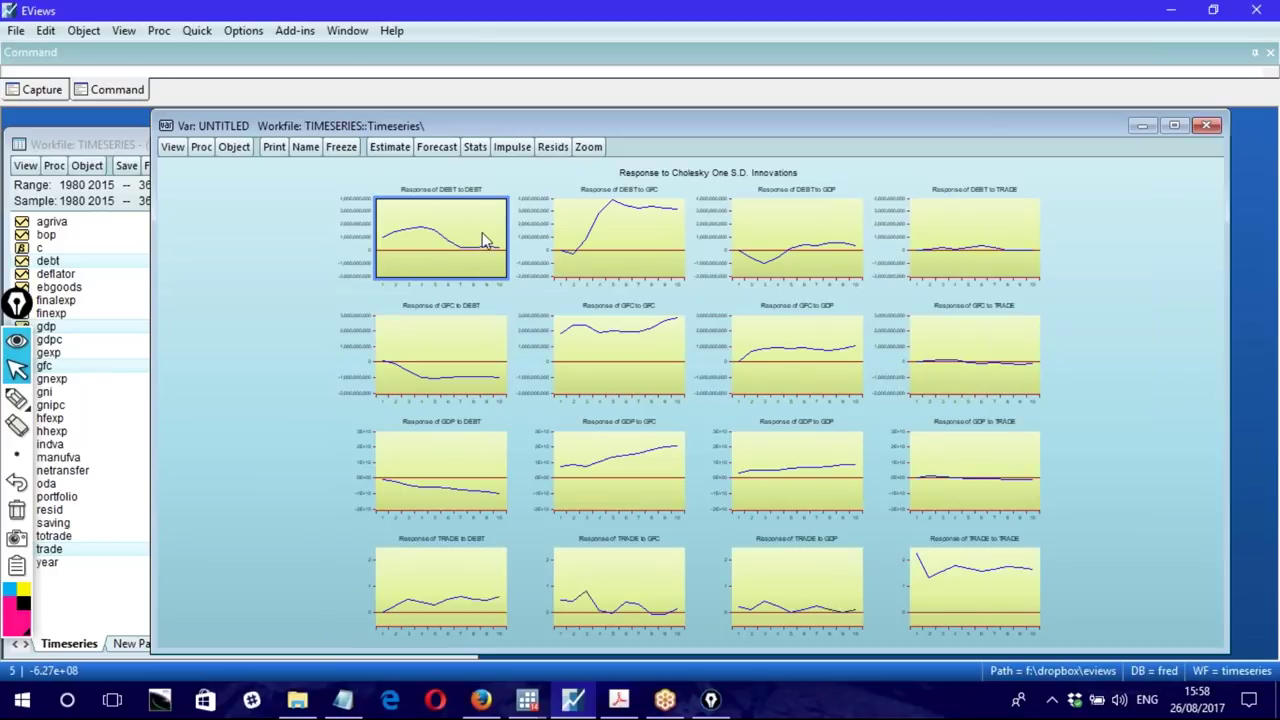
Step: Examine the impulse response curves of DEBT to each of the four variables and of GFC to DEBT, period by period
{"action": "mouse_move", "coordinate": [467, 255]}
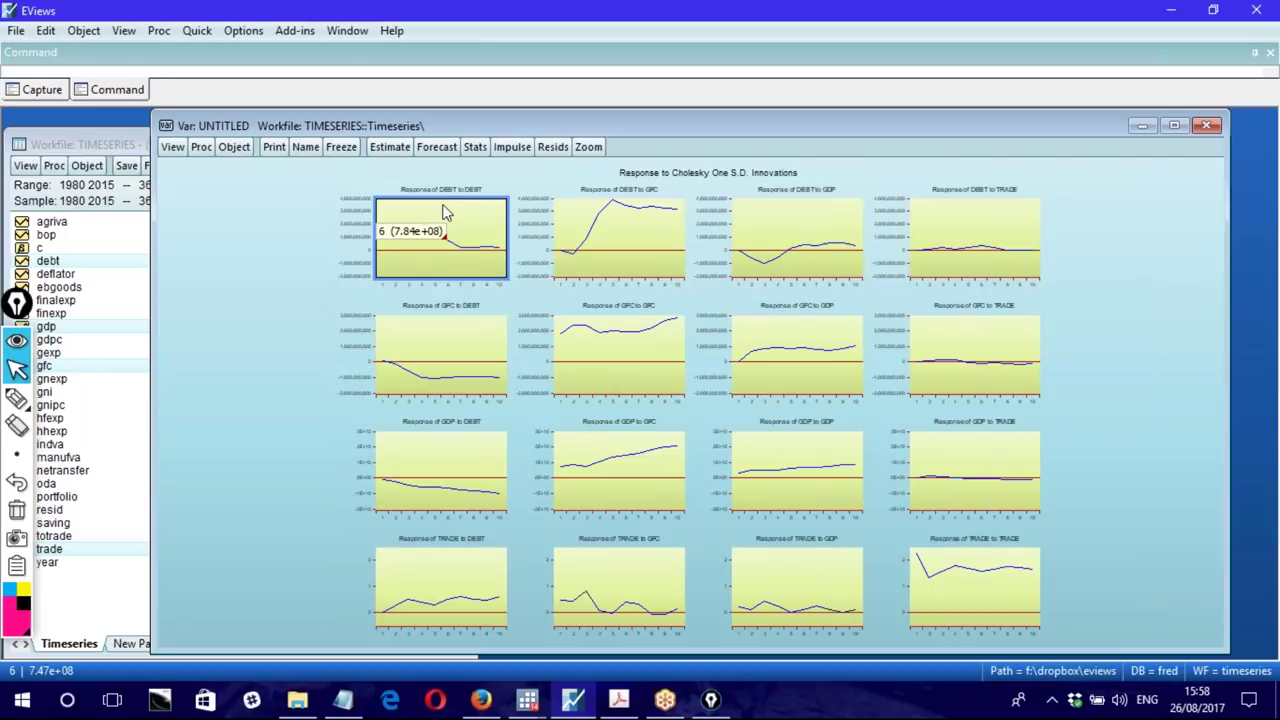
{"action": "mouse_move", "coordinate": [393, 247]}
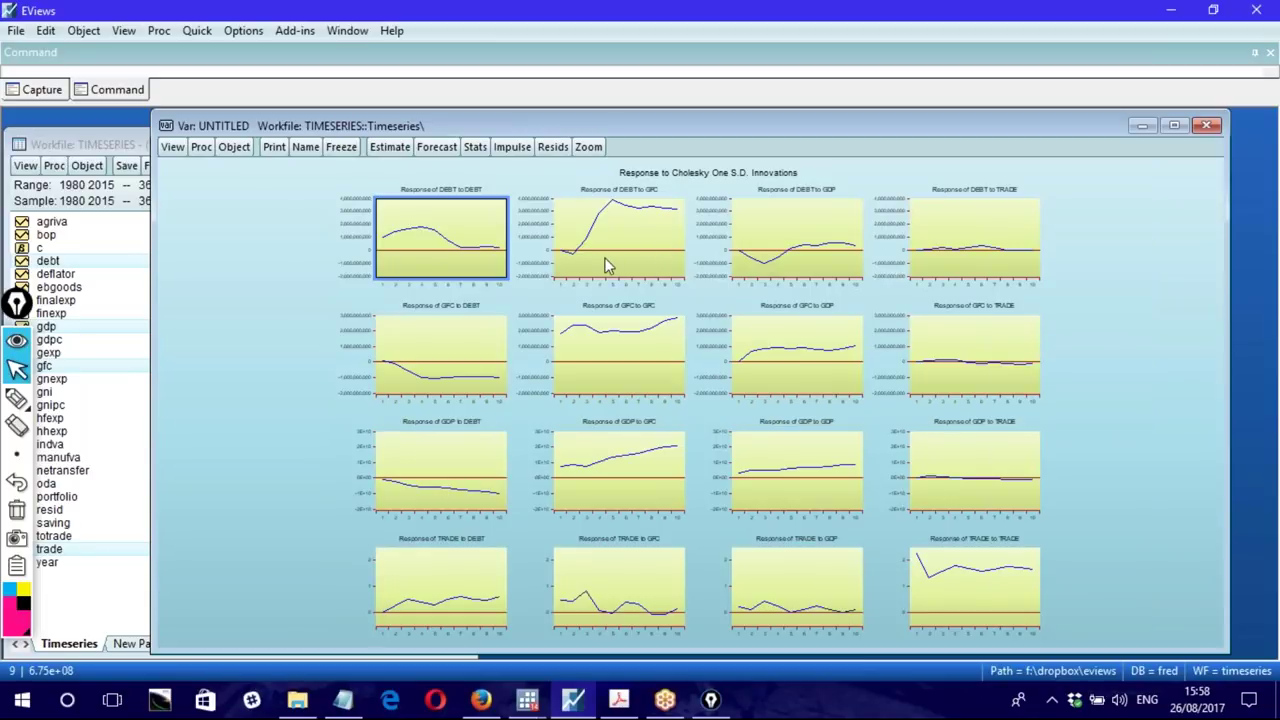
{"action": "left_click", "coordinate": [655, 197]}
{"action": "mouse_move", "coordinate": [652, 220]}
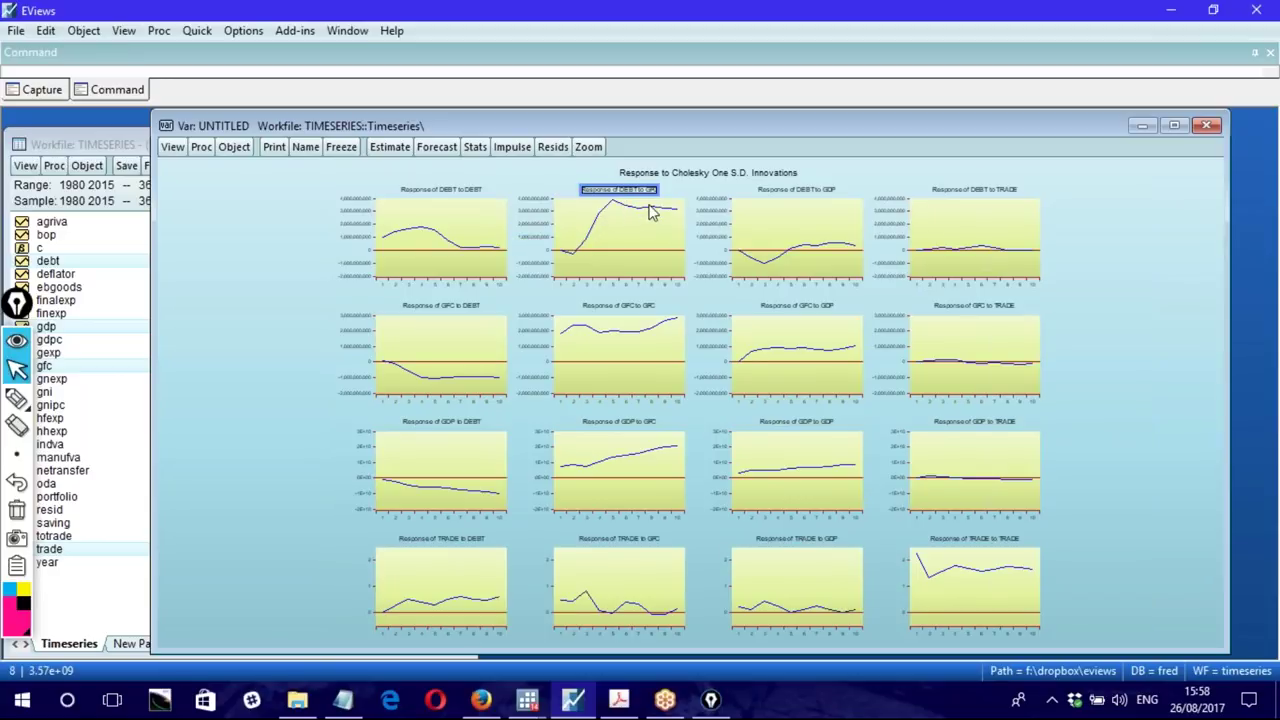
{"action": "mouse_move", "coordinate": [612, 207]}
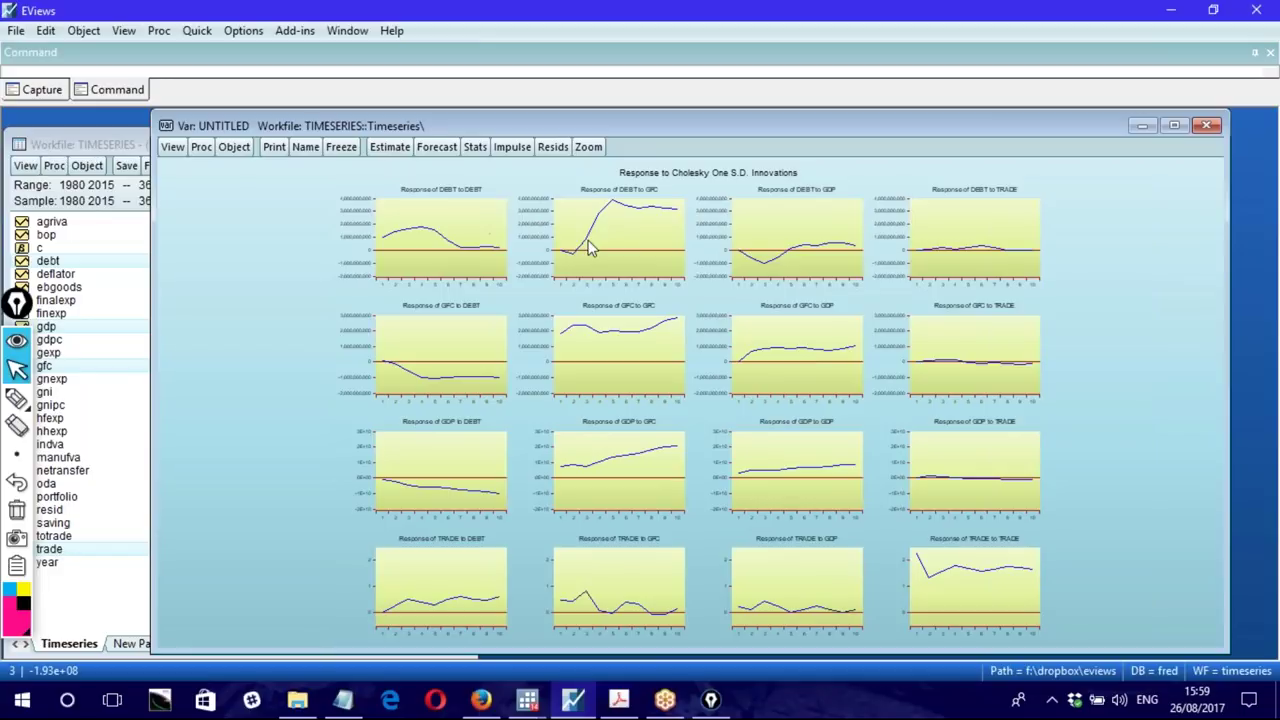
{"action": "mouse_move", "coordinate": [577, 262]}
{"action": "mouse_move", "coordinate": [620, 238]}
{"action": "mouse_move", "coordinate": [760, 262]}
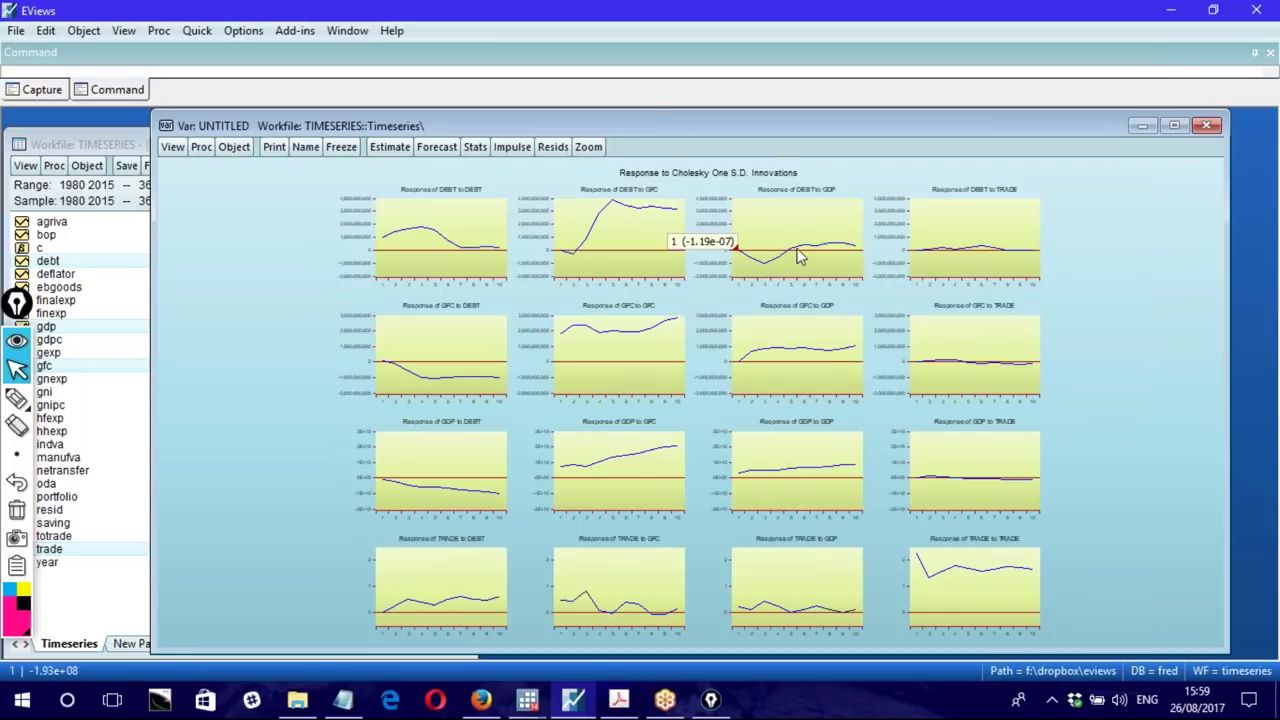
{"action": "mouse_move", "coordinate": [812, 203]}
{"action": "mouse_move", "coordinate": [834, 250]}
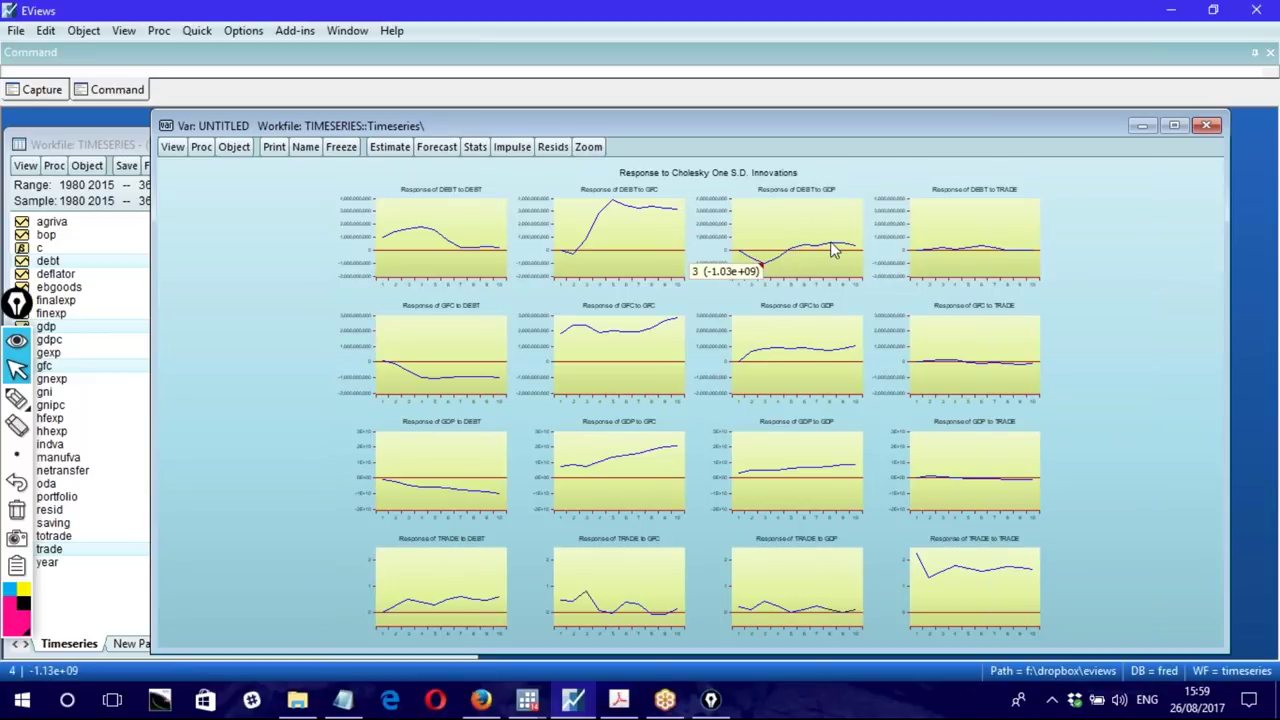
{"action": "mouse_move", "coordinate": [980, 216]}
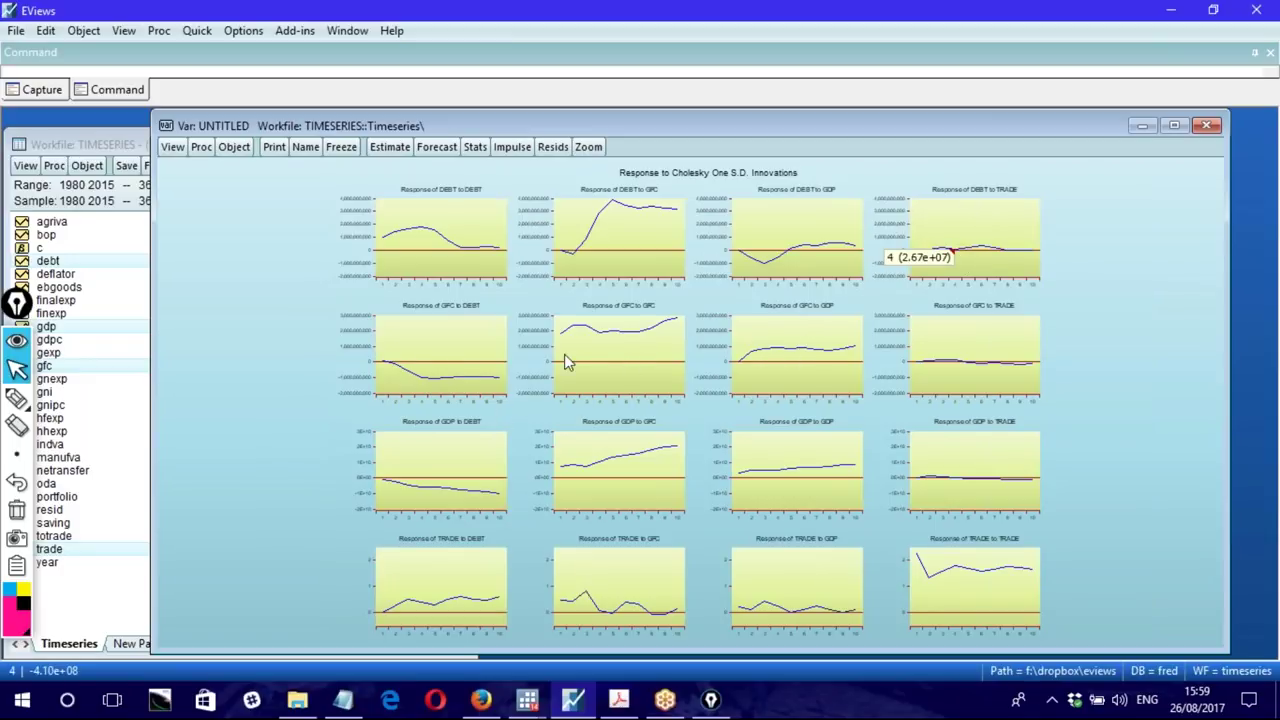
{"action": "mouse_move", "coordinate": [503, 384]}
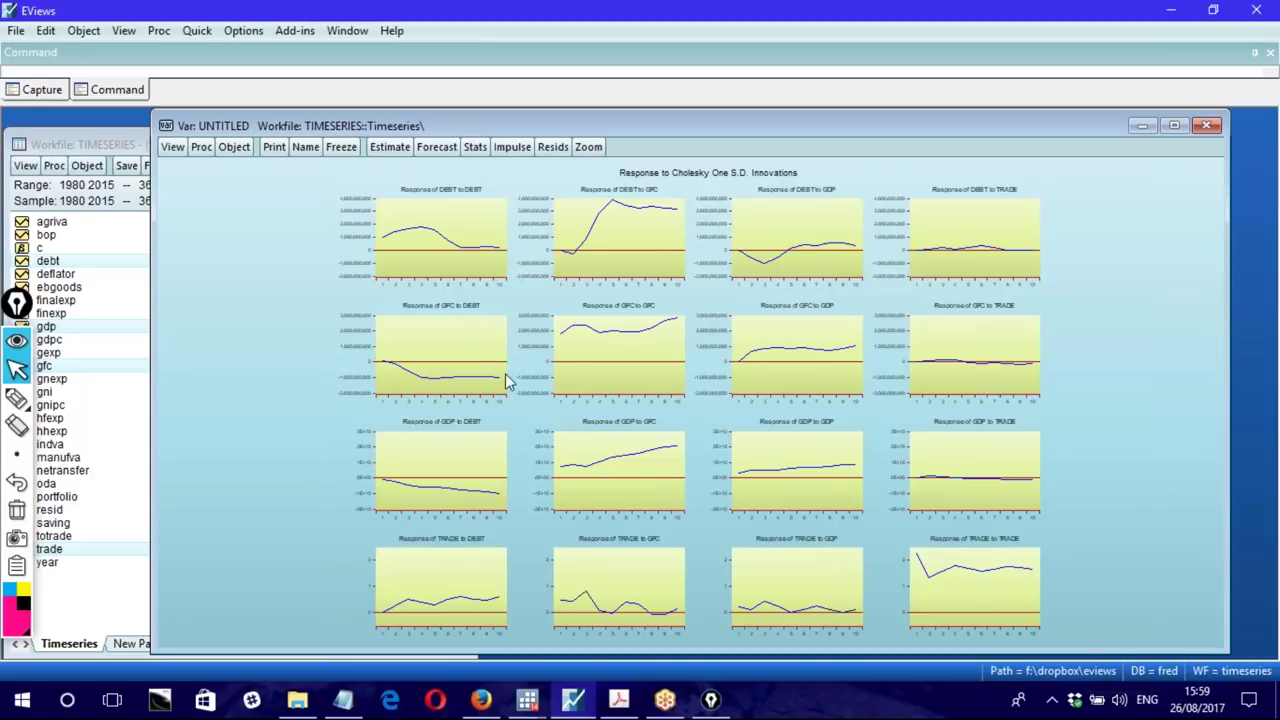
Step: Display the variance decomposition graphs for the untitled VAR using the default settings
{"action": "left_click", "coordinate": [170, 148]}
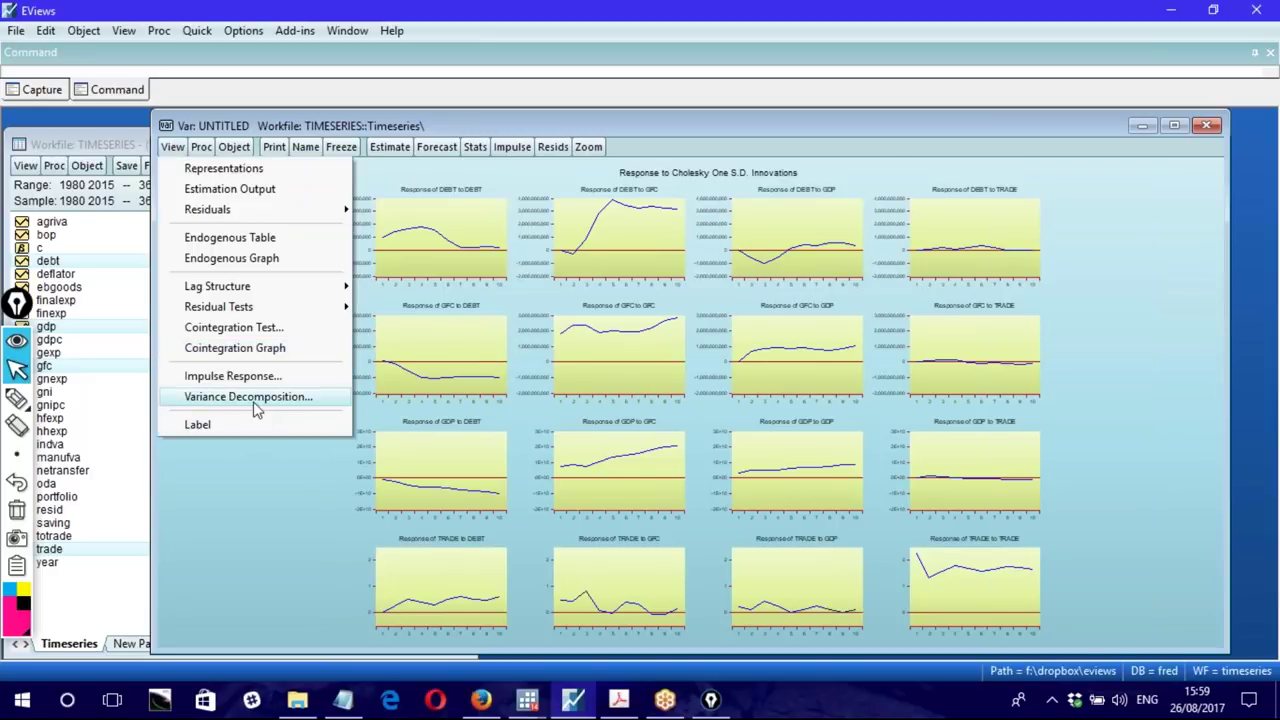
{"action": "left_click", "coordinate": [263, 397]}
{"action": "left_click", "coordinate": [570, 470]}
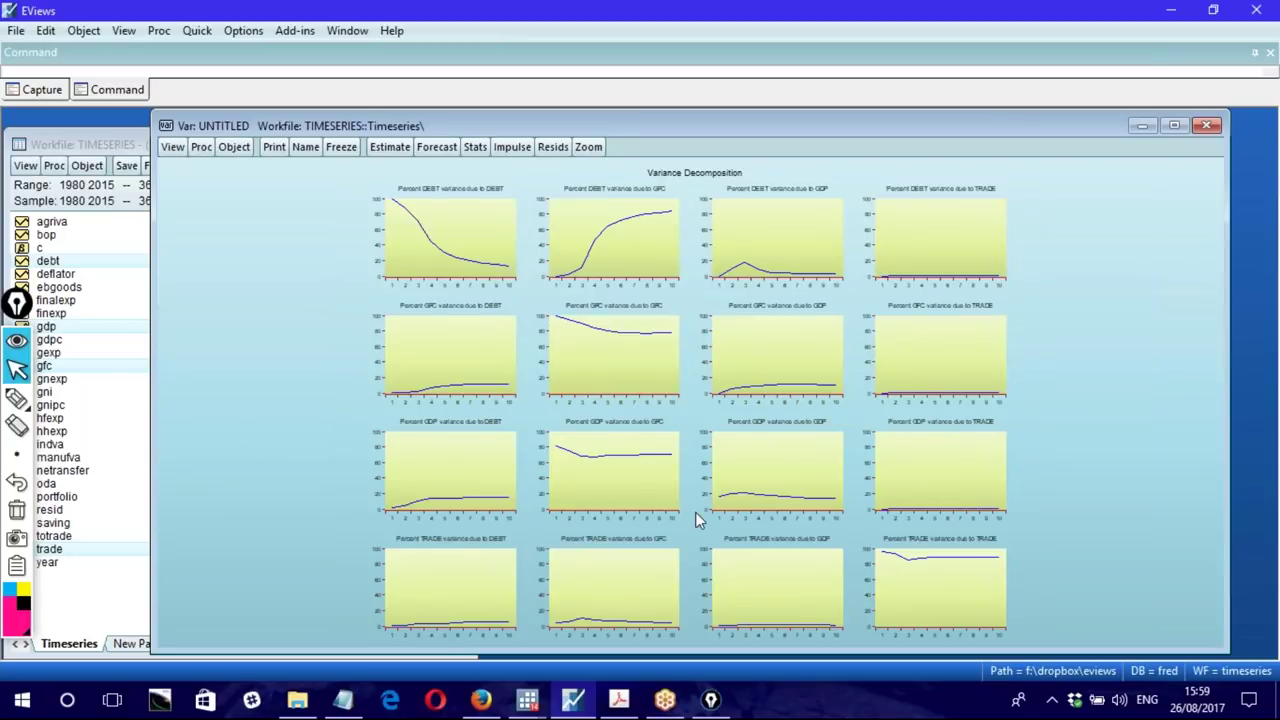
Step: Examine the graph of DEBT variance due to DEBT alongside the e1 term of the Y equation in the Notepad notes
{"action": "mouse_move", "coordinate": [478, 280]}
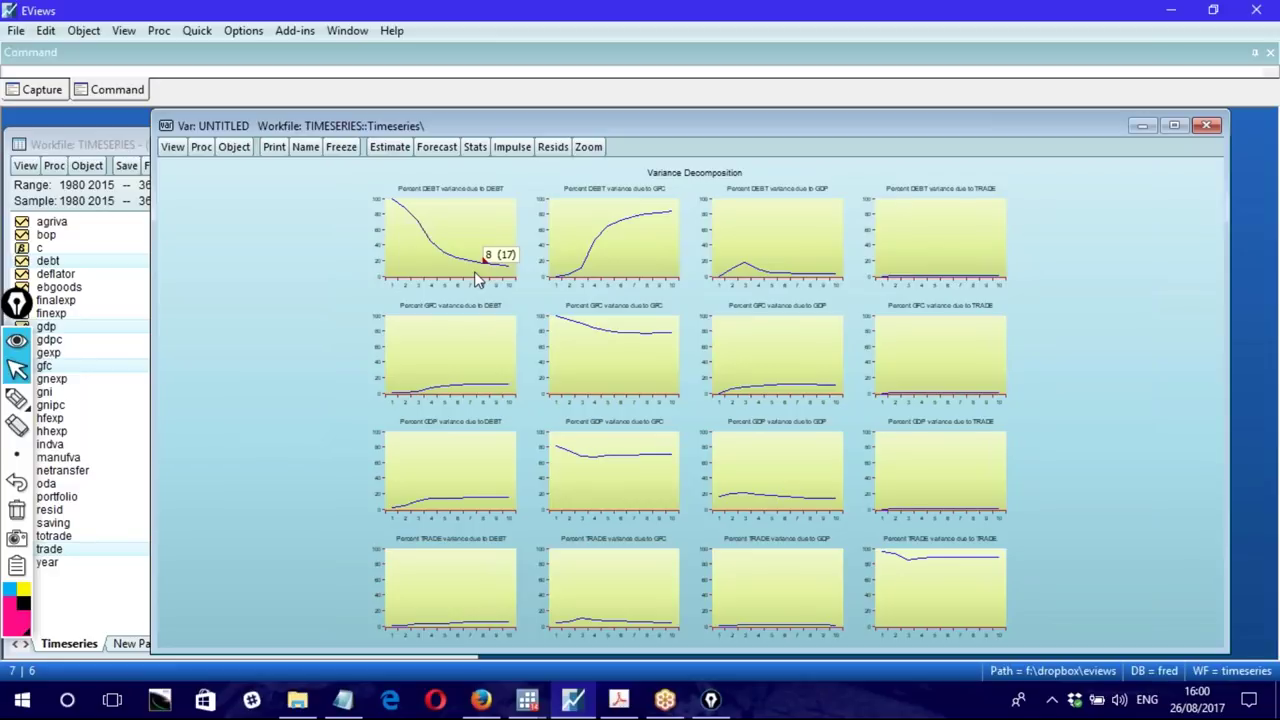
{"action": "left_click", "coordinate": [345, 703]}
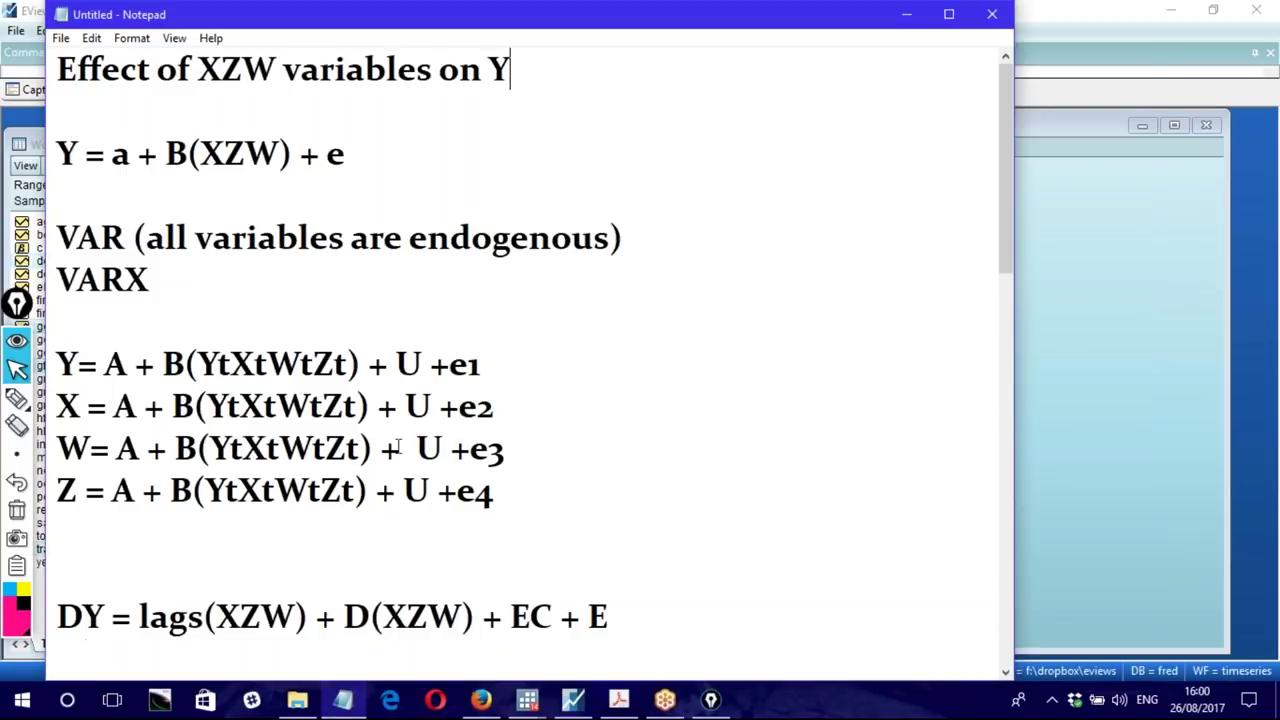
{"action": "left_click_drag", "start_coordinate": [449, 367], "coordinate": [483, 370]}
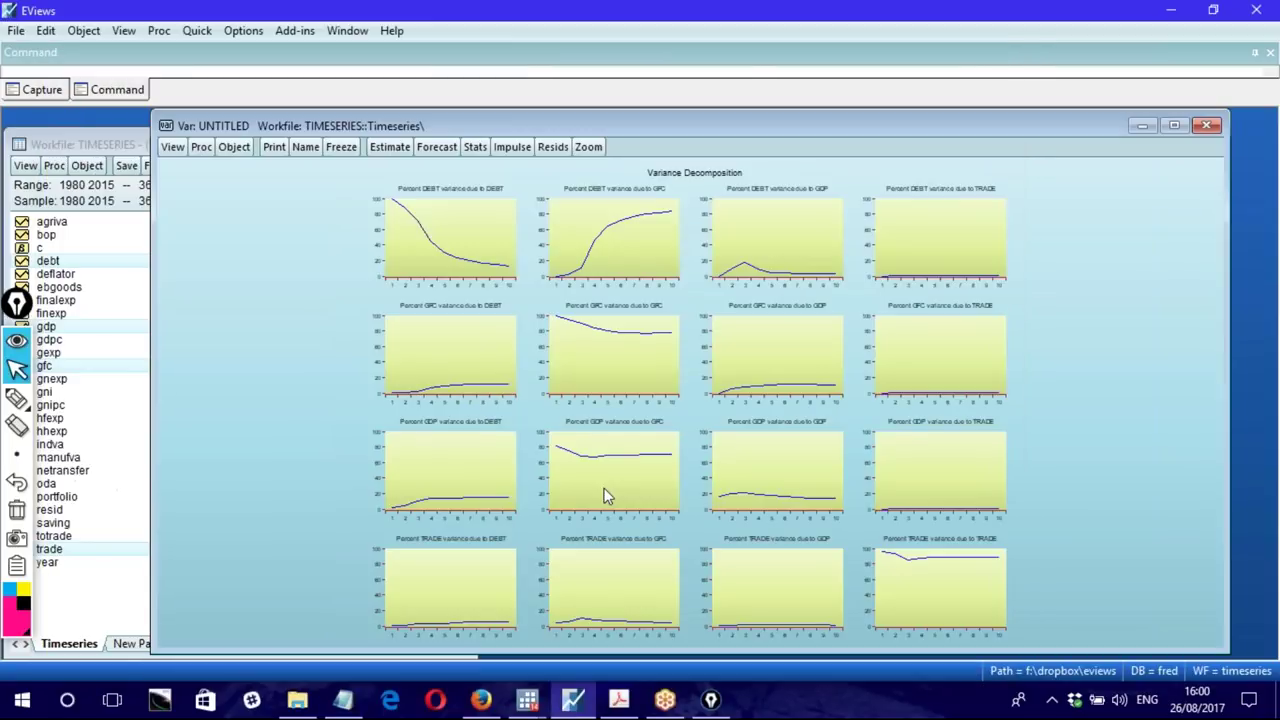
{"action": "left_click", "coordinate": [573, 700]}
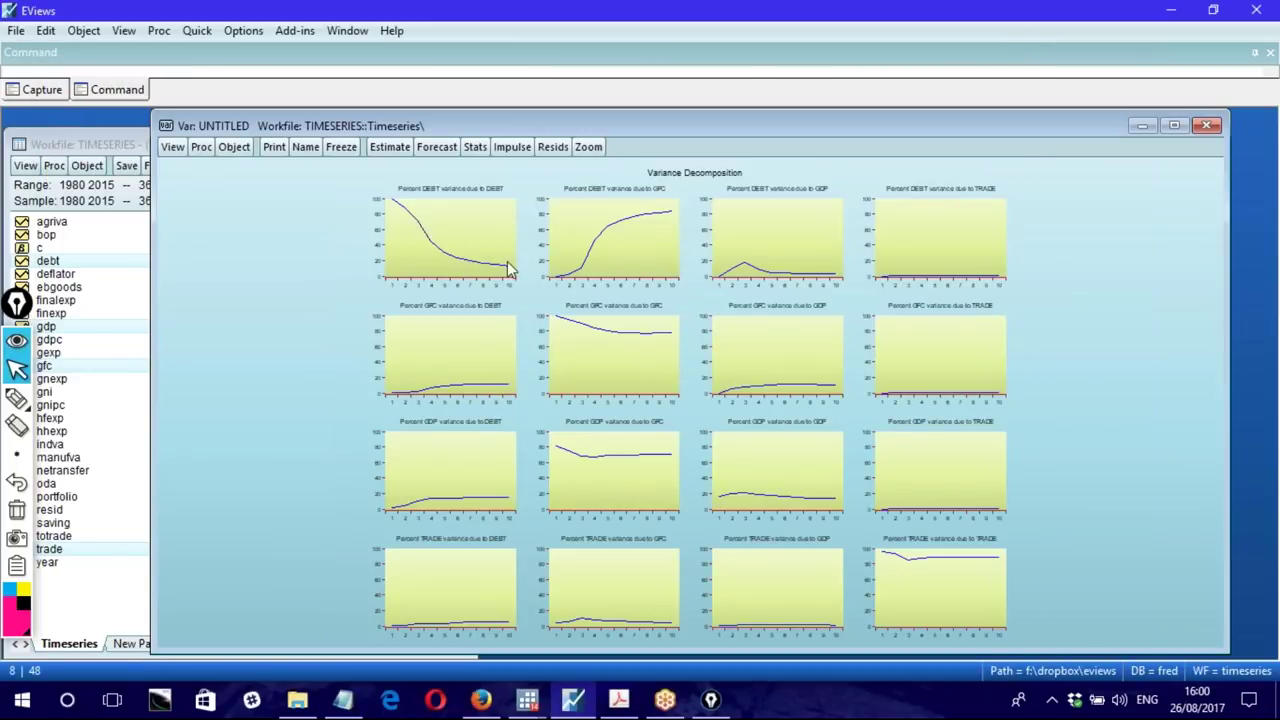
{"action": "mouse_move", "coordinate": [502, 268]}
{"action": "mouse_move", "coordinate": [447, 249]}
Step: Switch to the Notepad notes and review the DY error correction equation and the variables' integration orders
{"action": "left_click", "coordinate": [343, 703]}
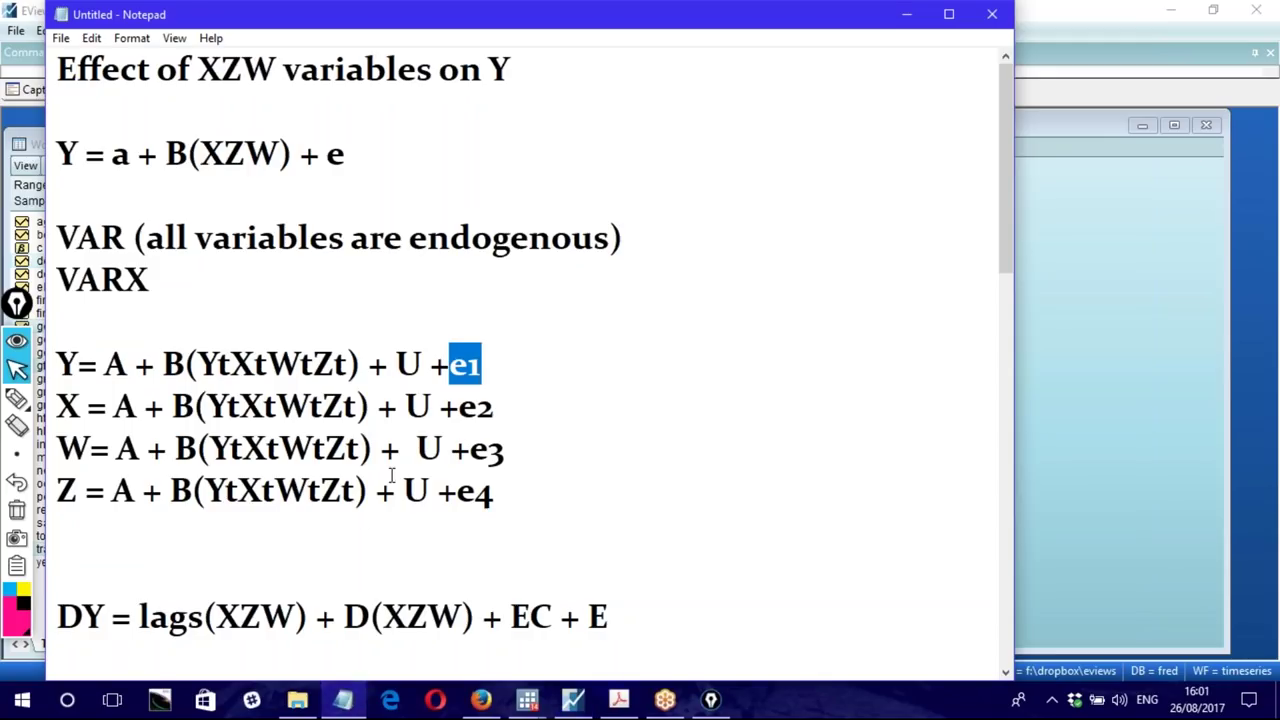
{"action": "scroll", "coordinate": [323, 410], "scroll_direction": "down", "scroll_amount": 3}
{"action": "left_click_drag", "start_coordinate": [57, 238], "coordinate": [619, 247]}
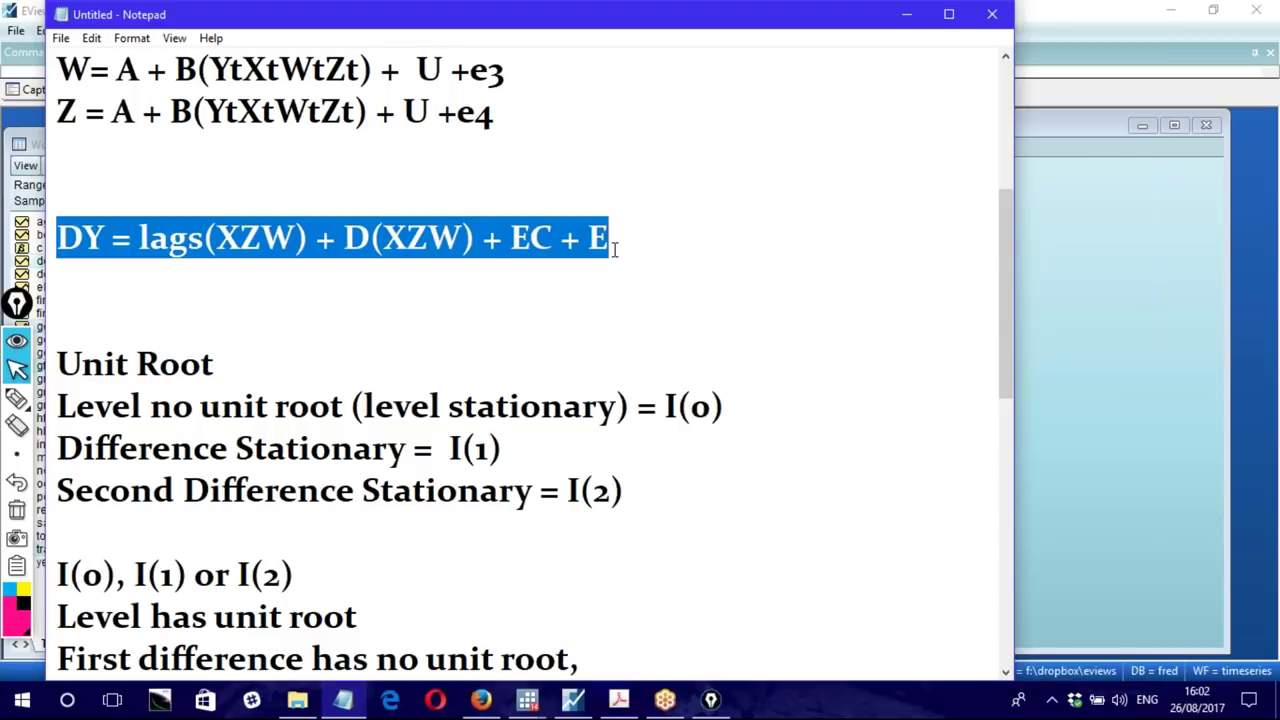
{"action": "scroll", "coordinate": [600, 262], "scroll_direction": "down", "scroll_amount": 4}
{"action": "left_click_drag", "start_coordinate": [57, 195], "coordinate": [303, 320]}
Step: Change the integration orders of GDP and GFC in the notes to I(0)
{"action": "scroll", "coordinate": [270, 340], "scroll_direction": "up", "scroll_amount": 1}
{"action": "left_click", "coordinate": [249, 403]}
{"action": "double_click", "coordinate": [197, 365]}
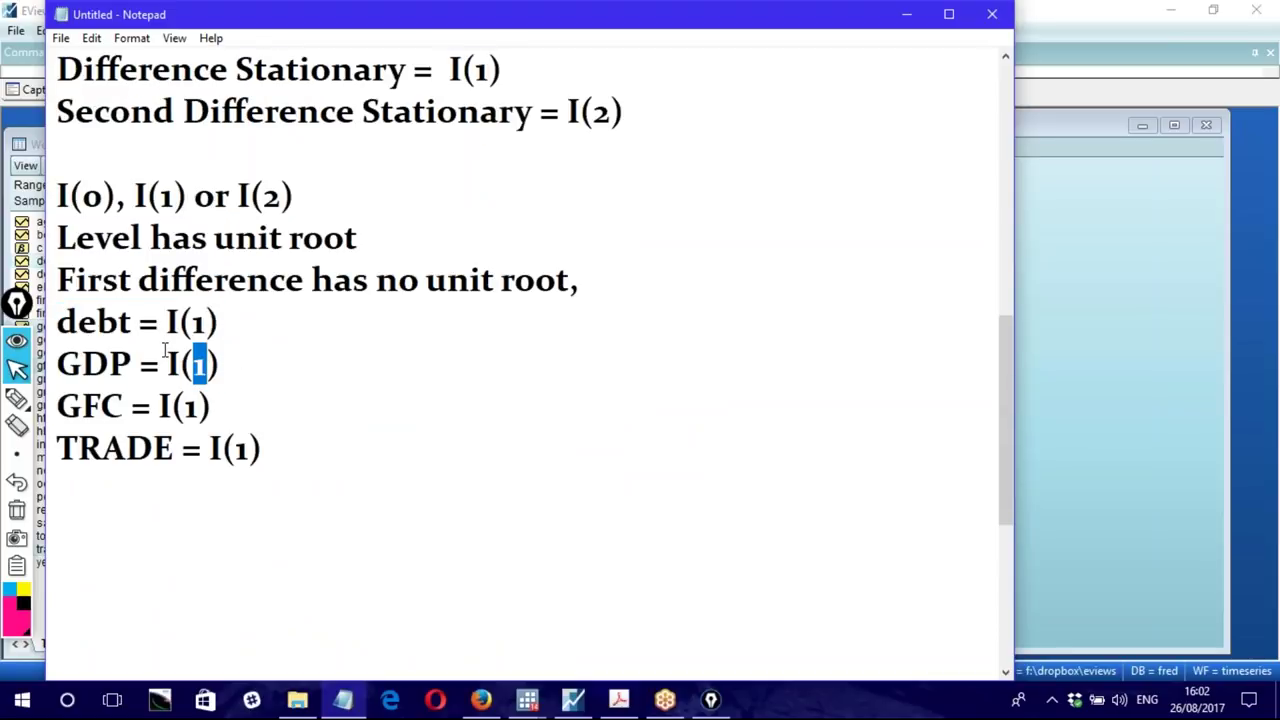
{"action": "type", "text": "0"}
{"action": "double_click", "coordinate": [192, 407]}
{"action": "type", "text": "0"}
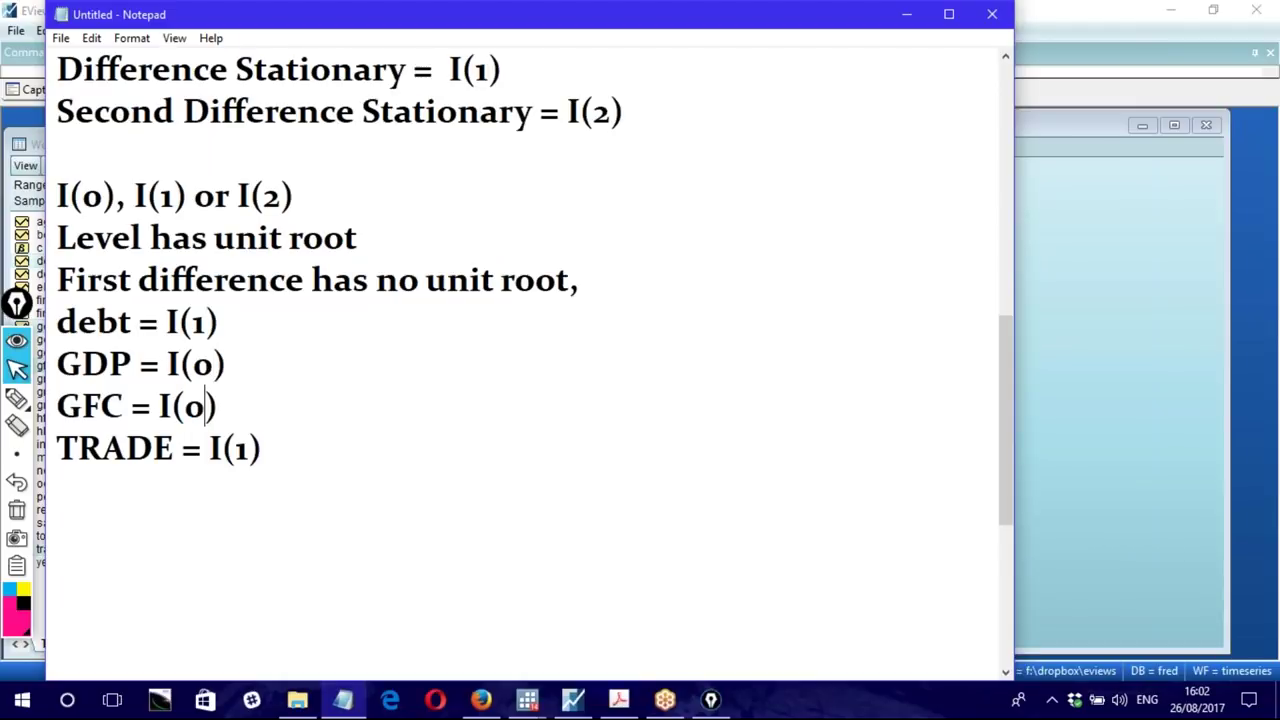
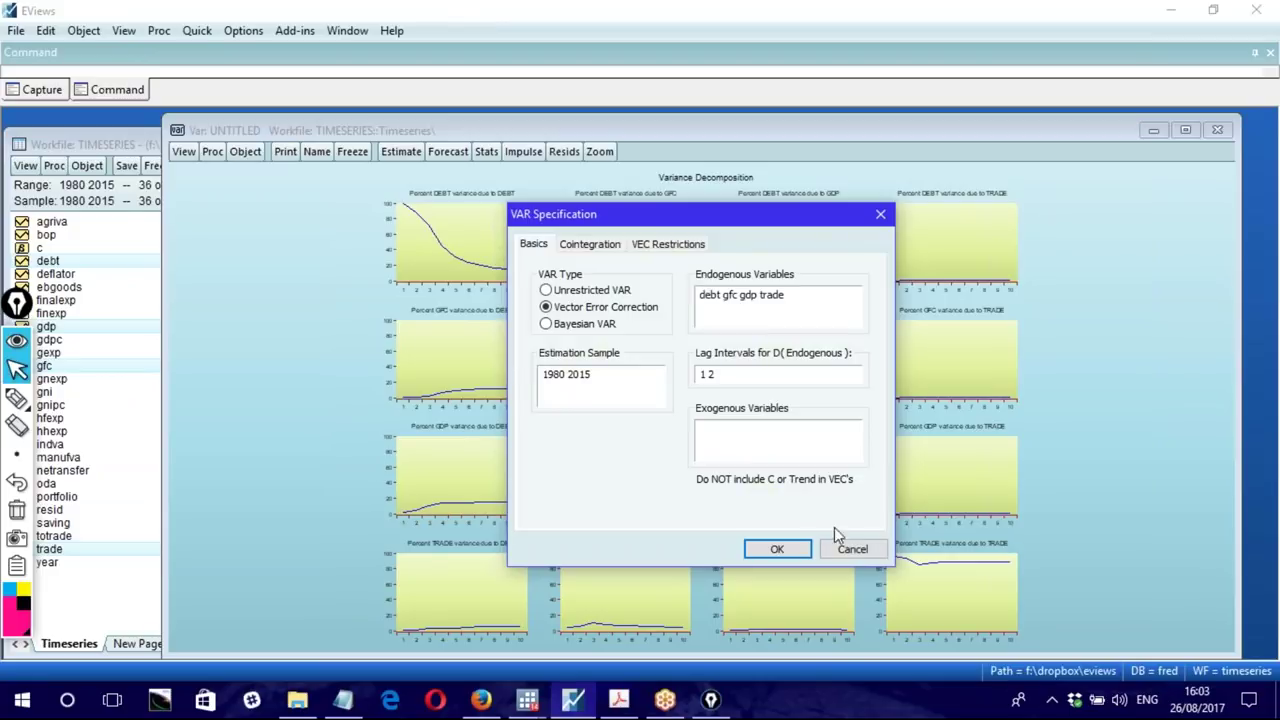
Step: Close the untitled VAR without keeping it, and move the Timeseries workfile window clear of the annotation toolbar
{"action": "left_click", "coordinate": [850, 549]}
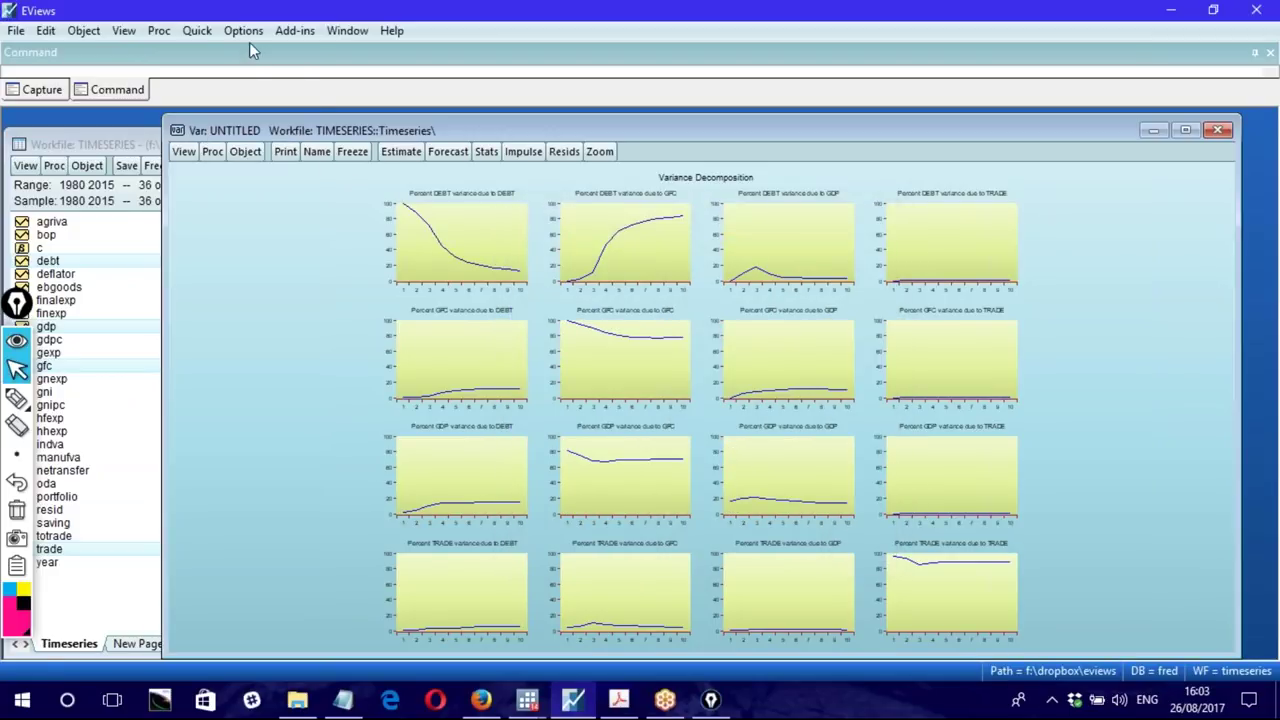
{"action": "left_click_drag", "start_coordinate": [581, 158], "coordinate": [343, 196]}
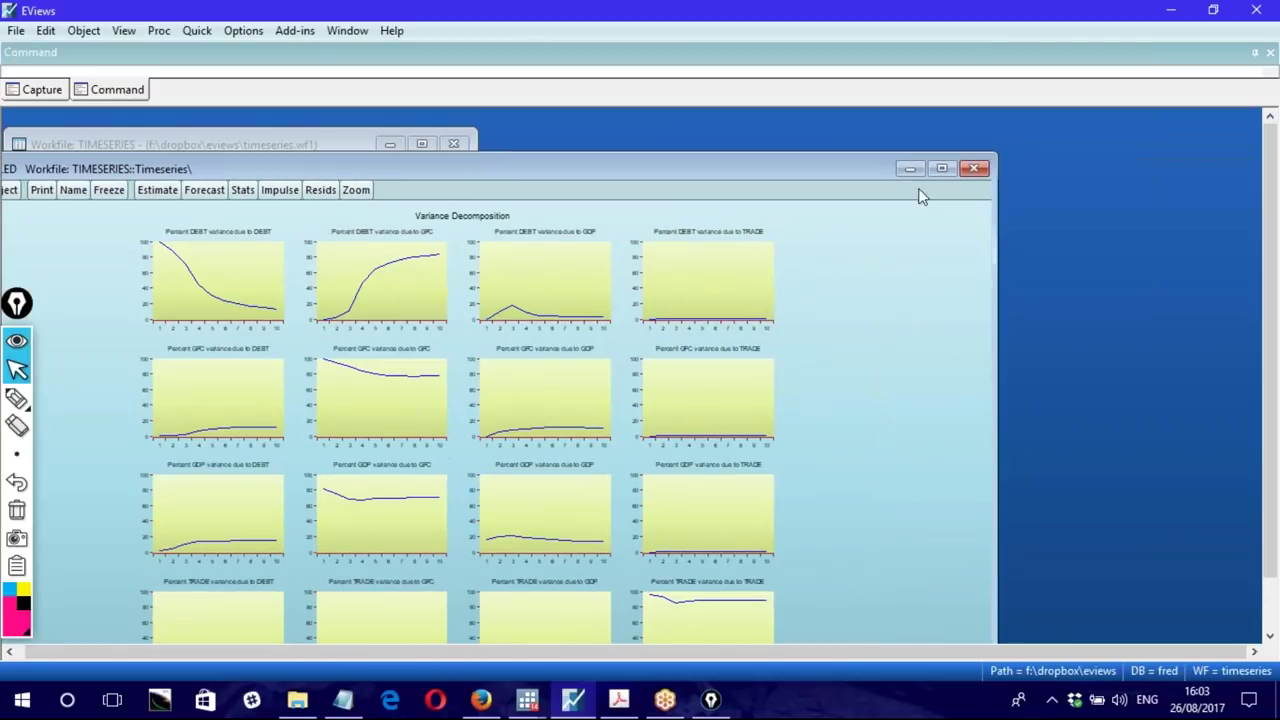
{"action": "left_click", "coordinate": [973, 168]}
{"action": "left_click", "coordinate": [594, 384]}
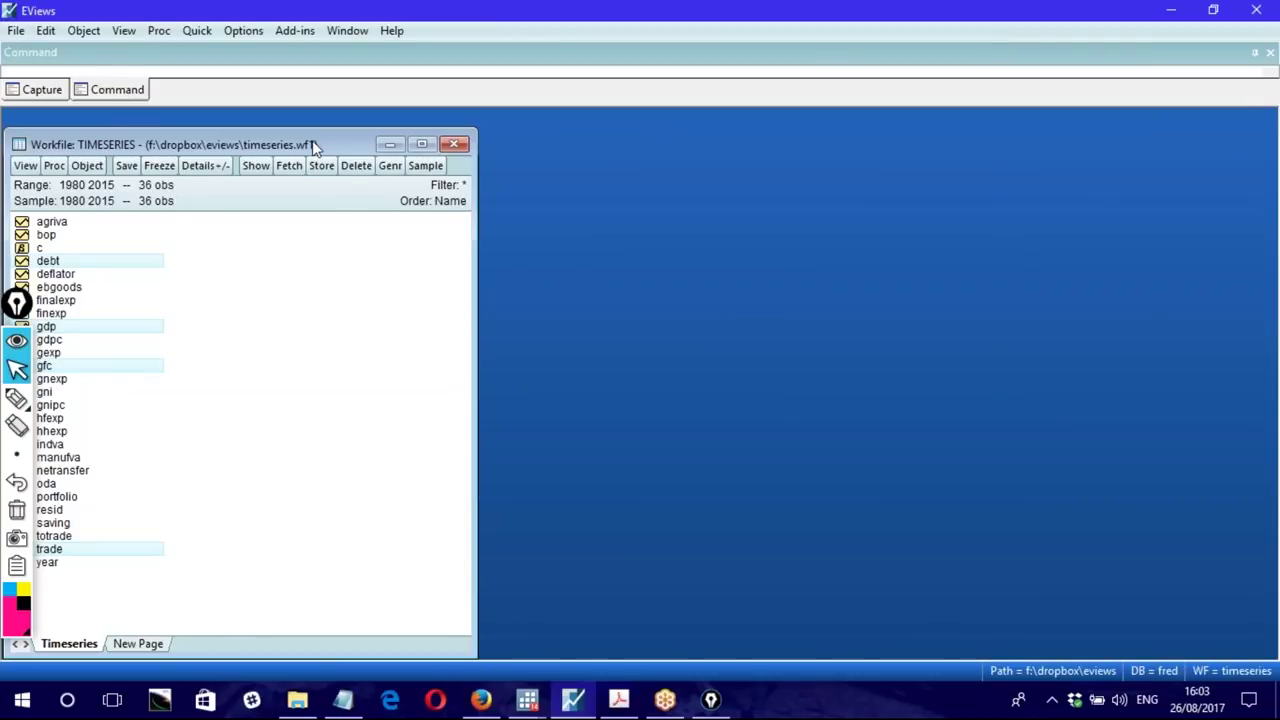
{"action": "left_click_drag", "start_coordinate": [311, 141], "coordinate": [439, 133]}
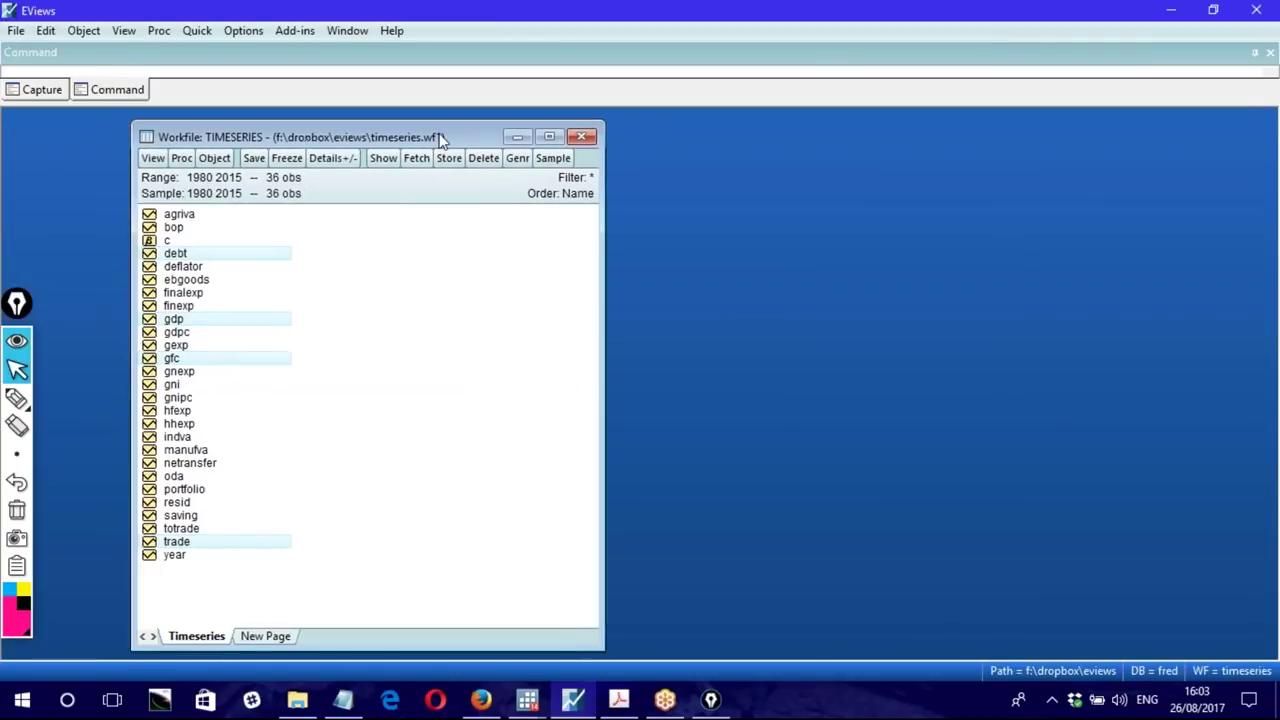
Step: Open the selected debt, gfc, gdp and trade series as an equation and review its specification
{"action": "right_click", "coordinate": [260, 254]}
{"action": "mouse_move", "coordinate": [410, 263]}
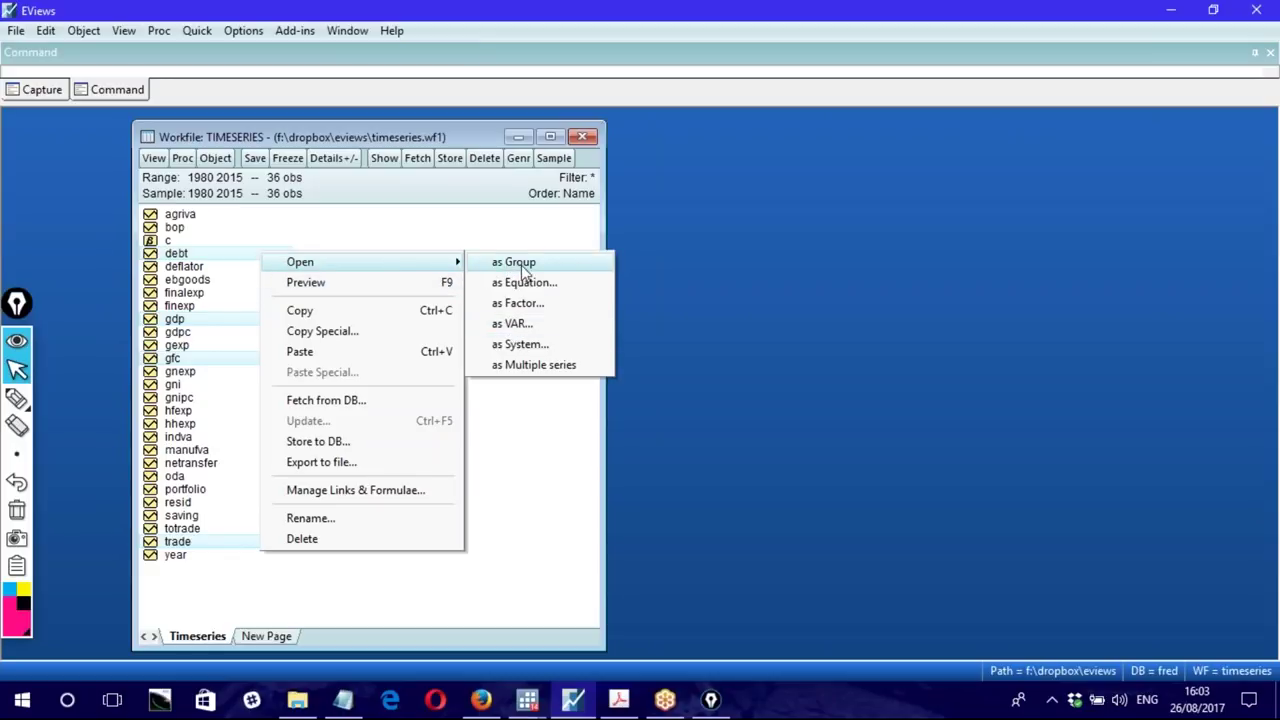
{"action": "left_click", "coordinate": [531, 284]}
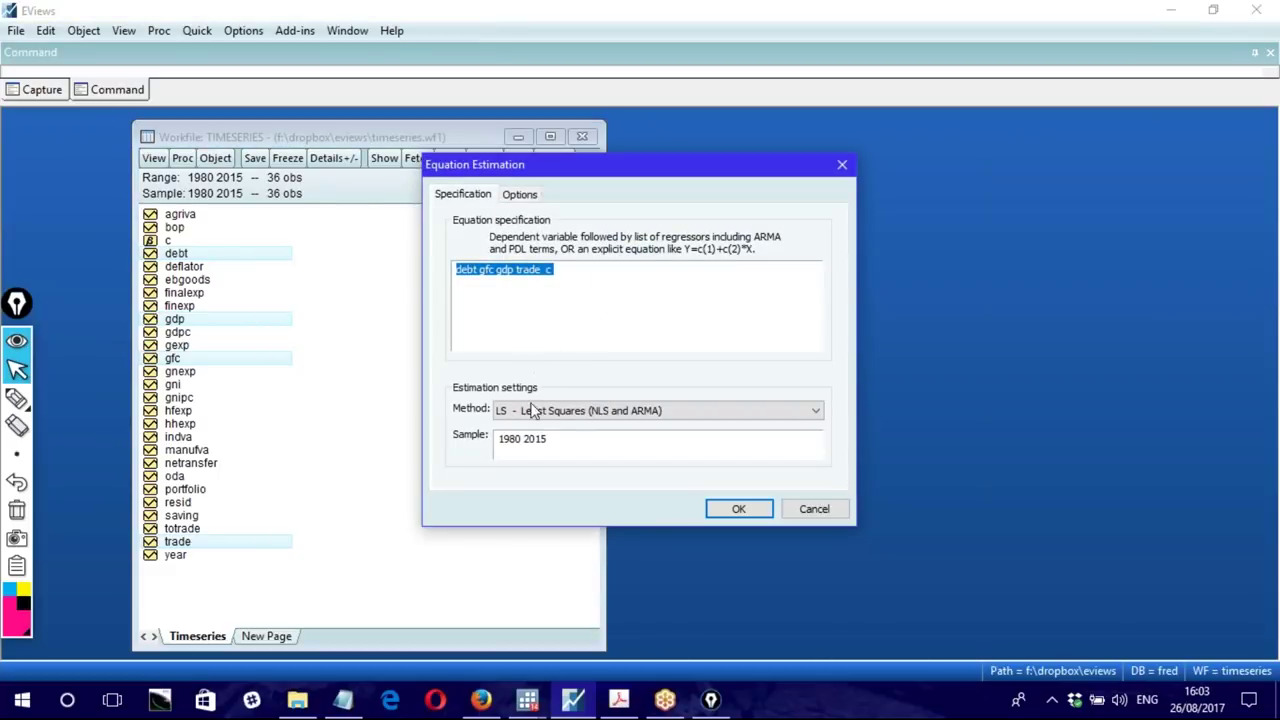
{"action": "left_click", "coordinate": [466, 270]}
{"action": "left_click_drag", "start_coordinate": [476, 272], "coordinate": [552, 270]}
{"action": "left_click", "coordinate": [552, 270]}
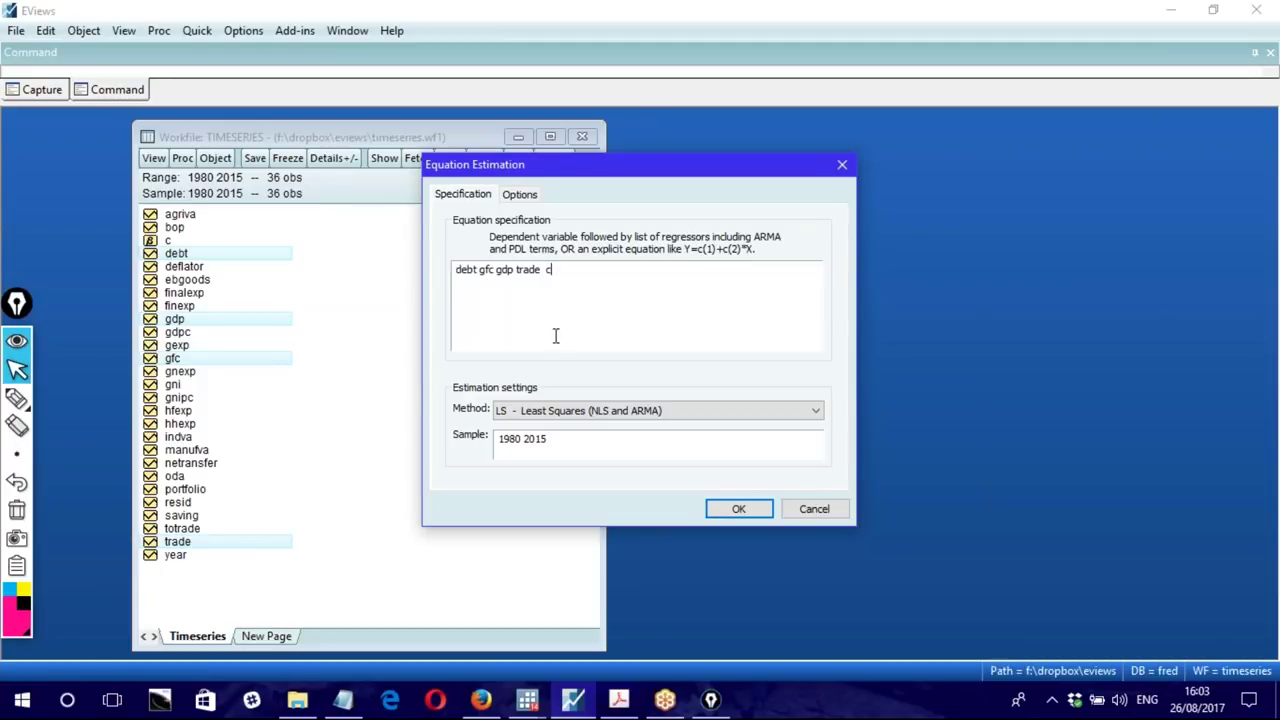
Step: Set the equation's estimation method to ARDL - Auto-regressive Distributed Lag Models
{"action": "left_click", "coordinate": [560, 414]}
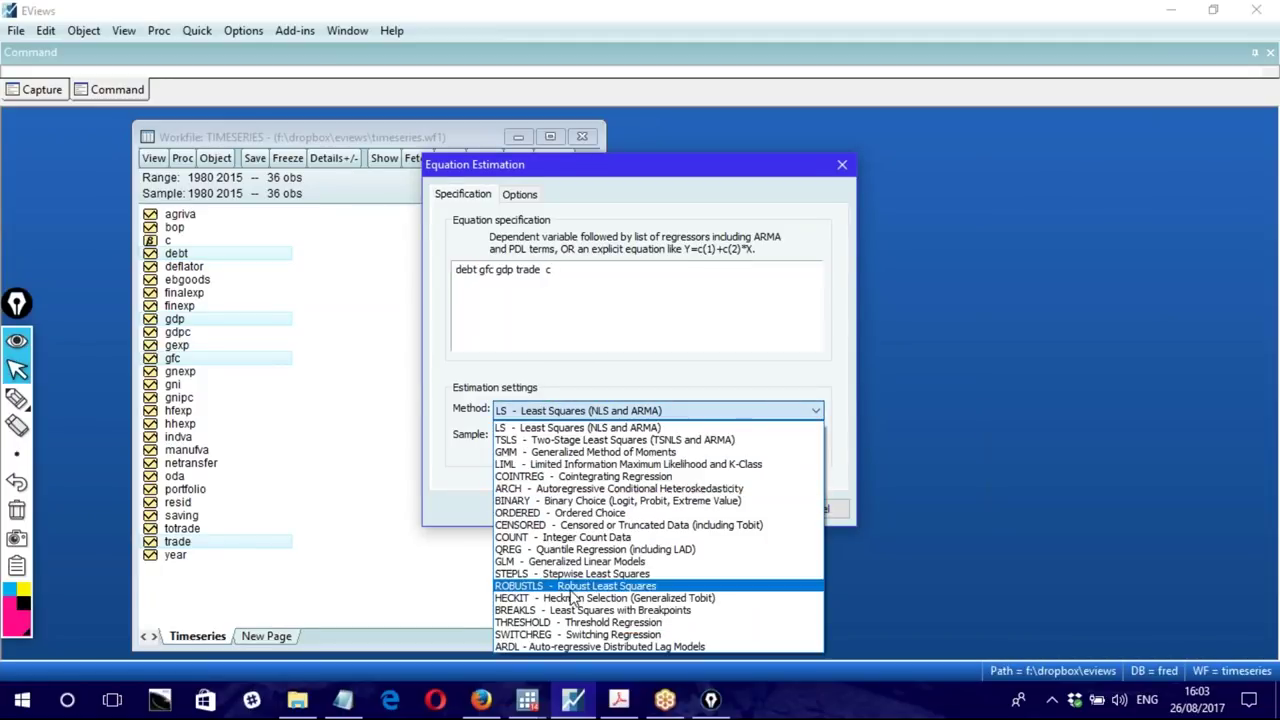
{"action": "left_click", "coordinate": [576, 646]}
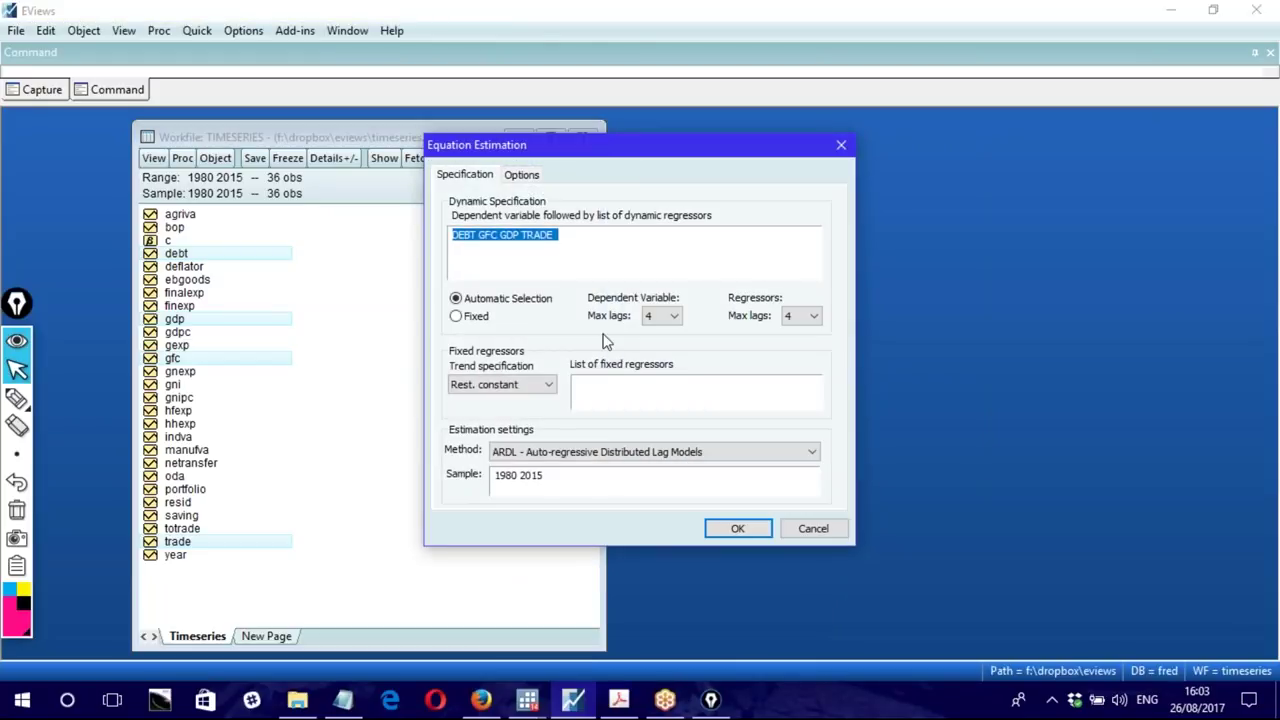
{"action": "left_click", "coordinate": [570, 453]}
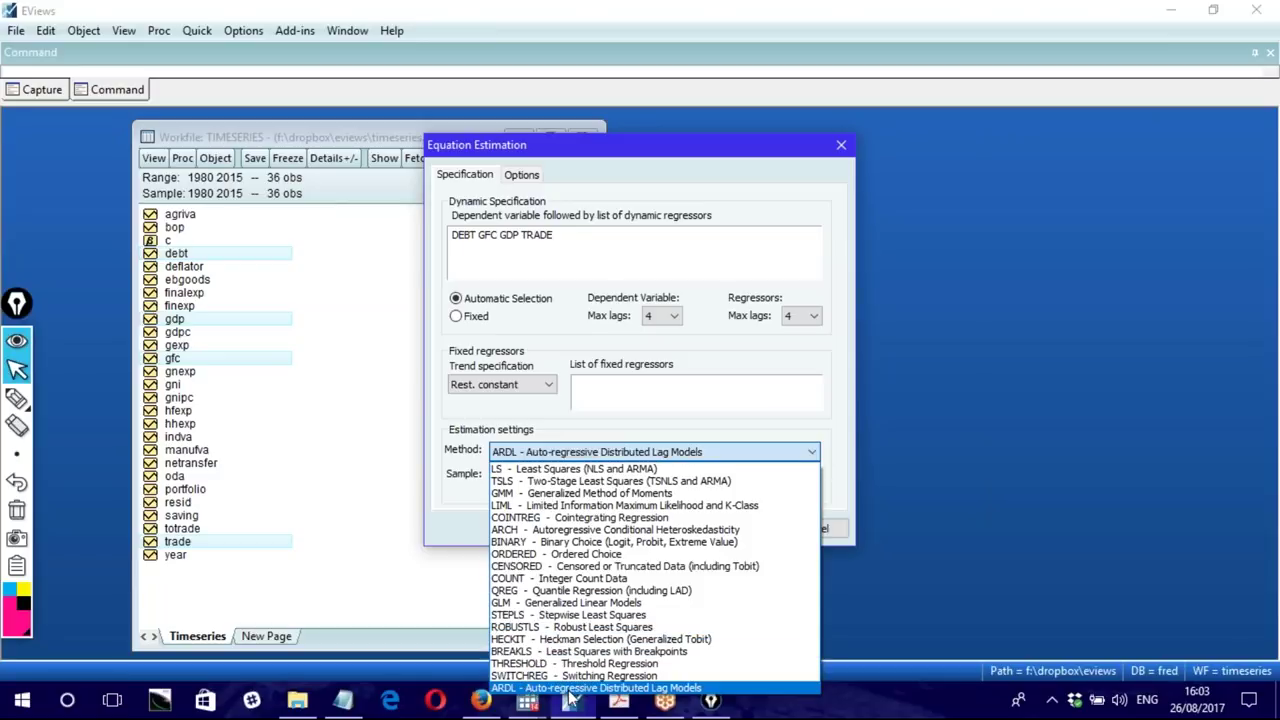
{"action": "left_click", "coordinate": [604, 688]}
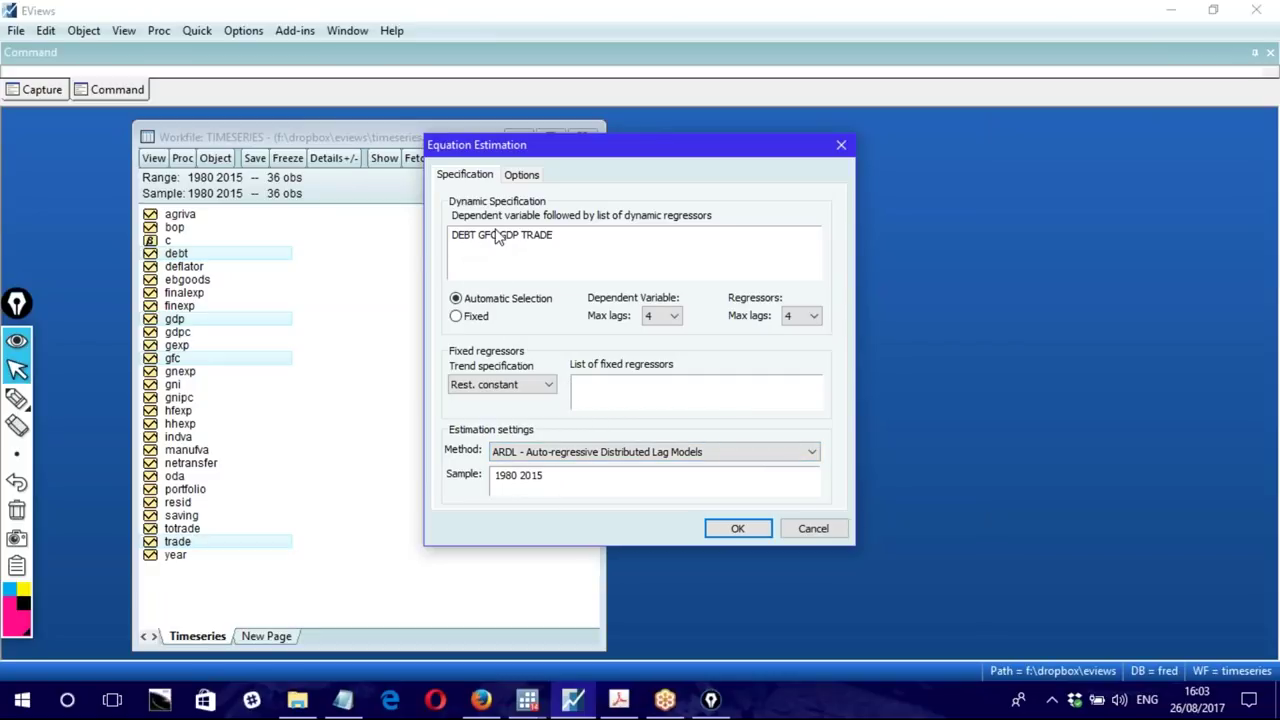
Step: Set the maximum lags to 3 for the dependent variable and 2 for the regressors
{"action": "left_click", "coordinate": [658, 318]}
{"action": "left_click", "coordinate": [652, 368]}
{"action": "left_click", "coordinate": [800, 317]}
{"action": "left_click", "coordinate": [793, 357]}
{"action": "left_click", "coordinate": [800, 317]}
{"action": "left_click", "coordinate": [793, 358]}
Step: Choose the Schwarz criterion (SC) for model selection and White for the coefficient covariance matrix
{"action": "left_click", "coordinate": [521, 175]}
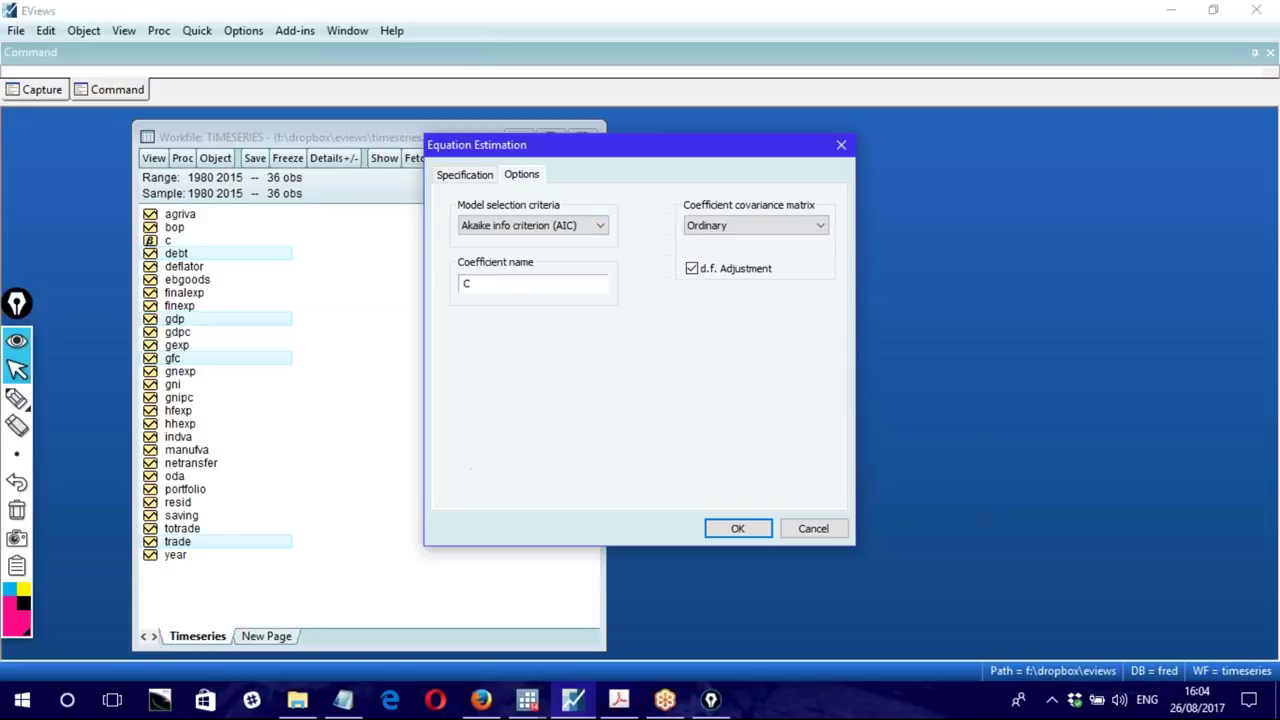
{"action": "left_click", "coordinate": [530, 225]}
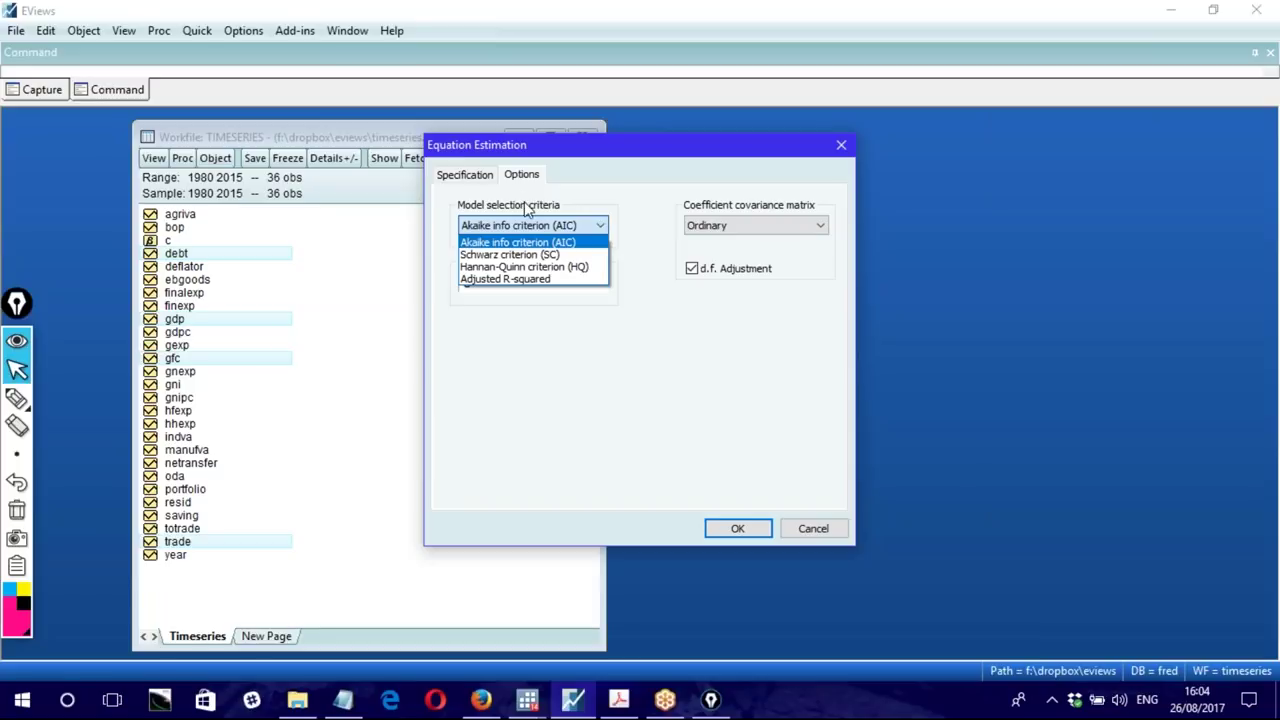
{"action": "left_click", "coordinate": [510, 254]}
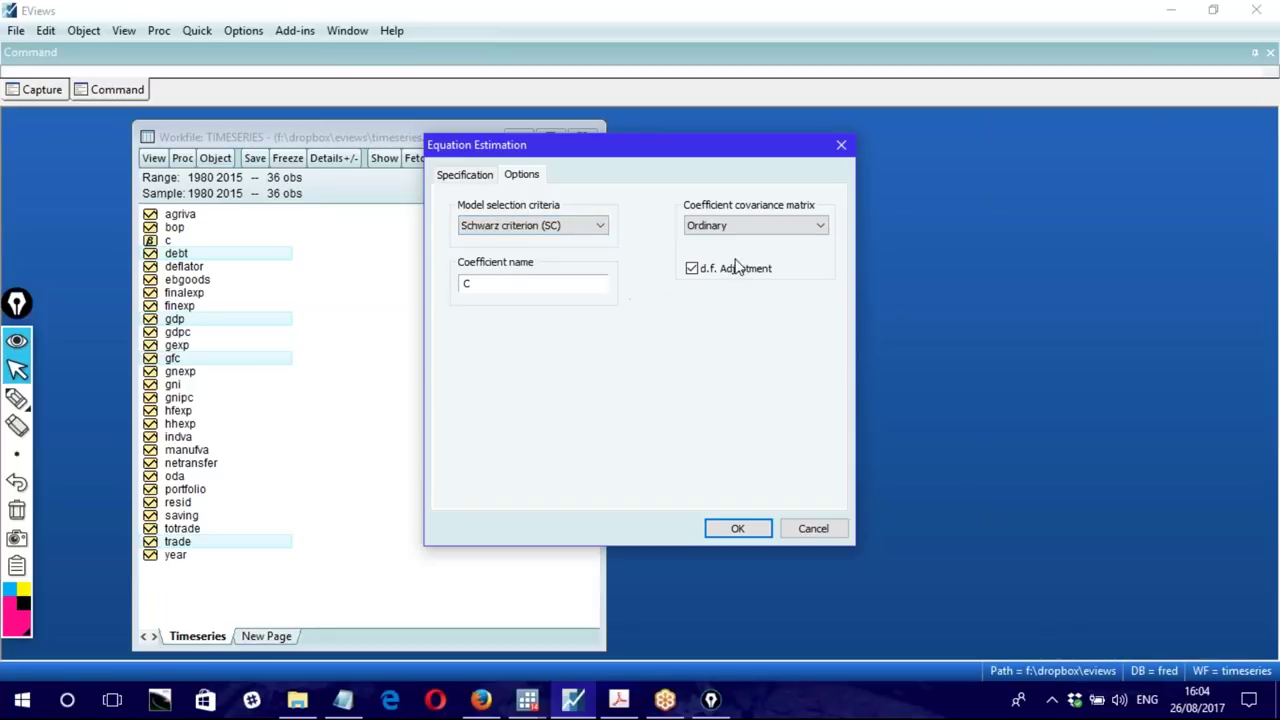
{"action": "left_click", "coordinate": [733, 228]}
{"action": "left_click", "coordinate": [703, 256]}
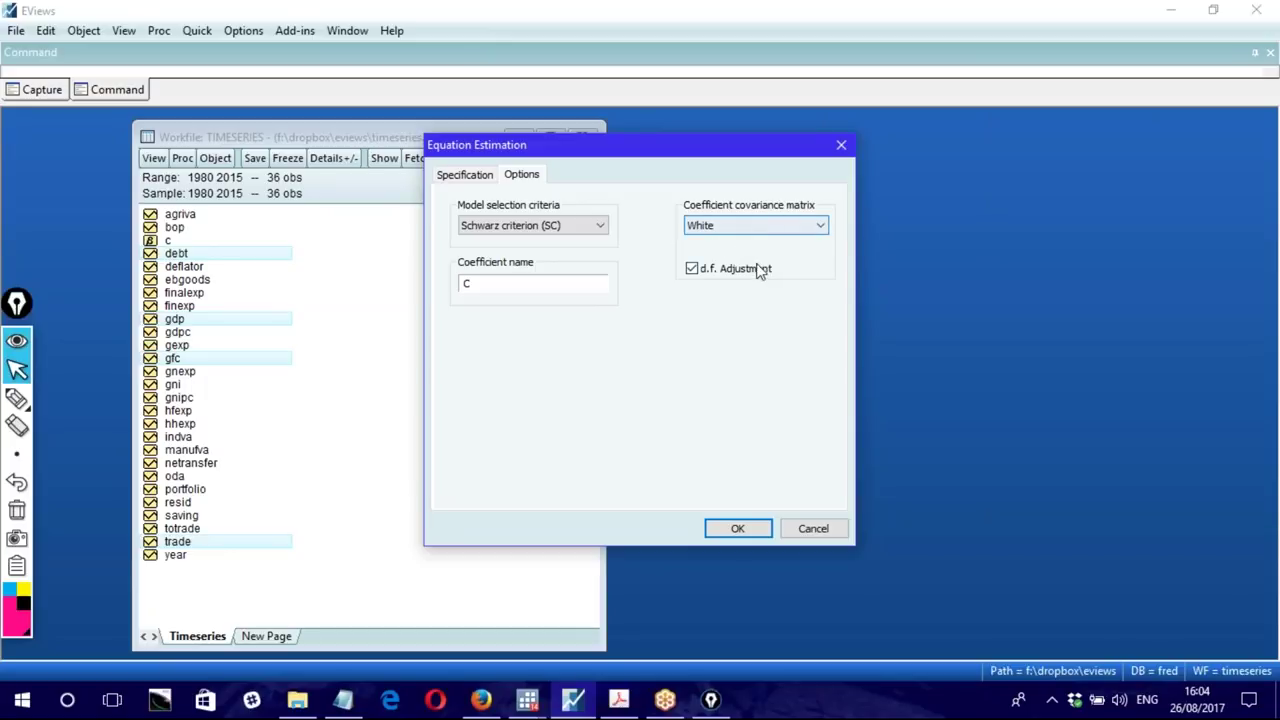
{"action": "left_click", "coordinate": [705, 226]}
{"action": "left_click", "coordinate": [620, 260]}
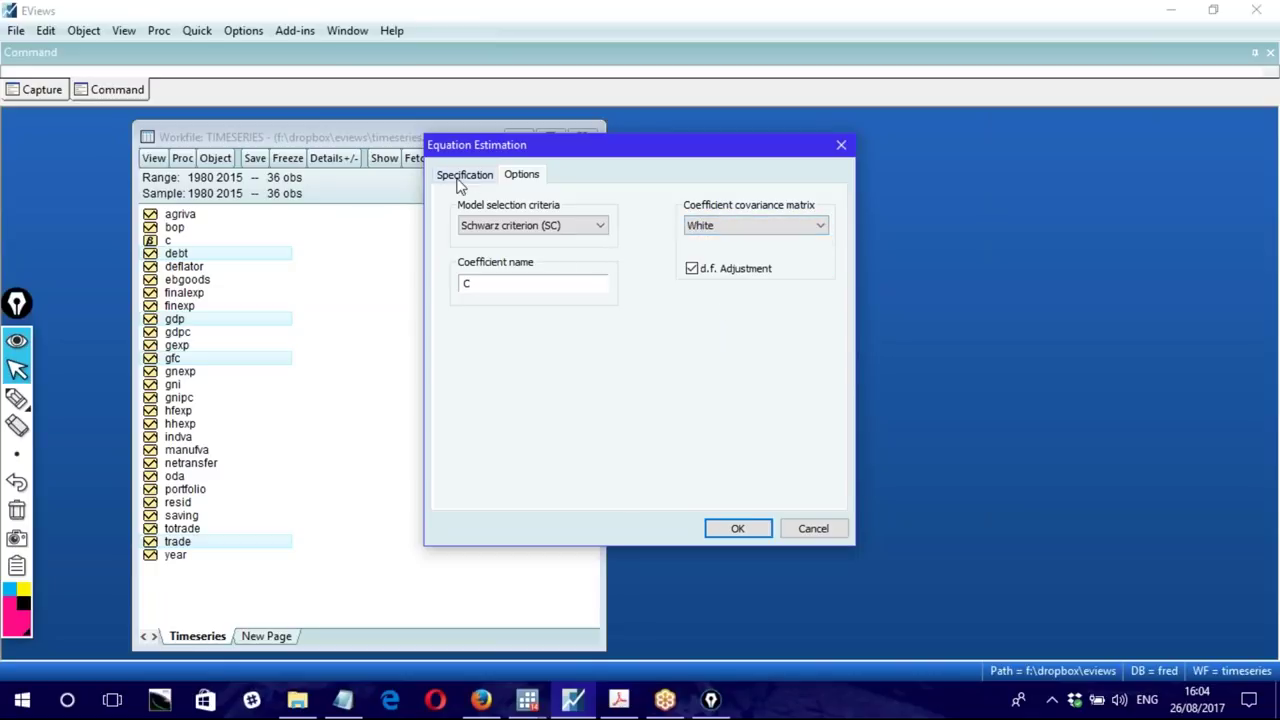
Step: Try the restricted linear trend as the trend specification and return it to restricted constant
{"action": "left_click", "coordinate": [460, 176]}
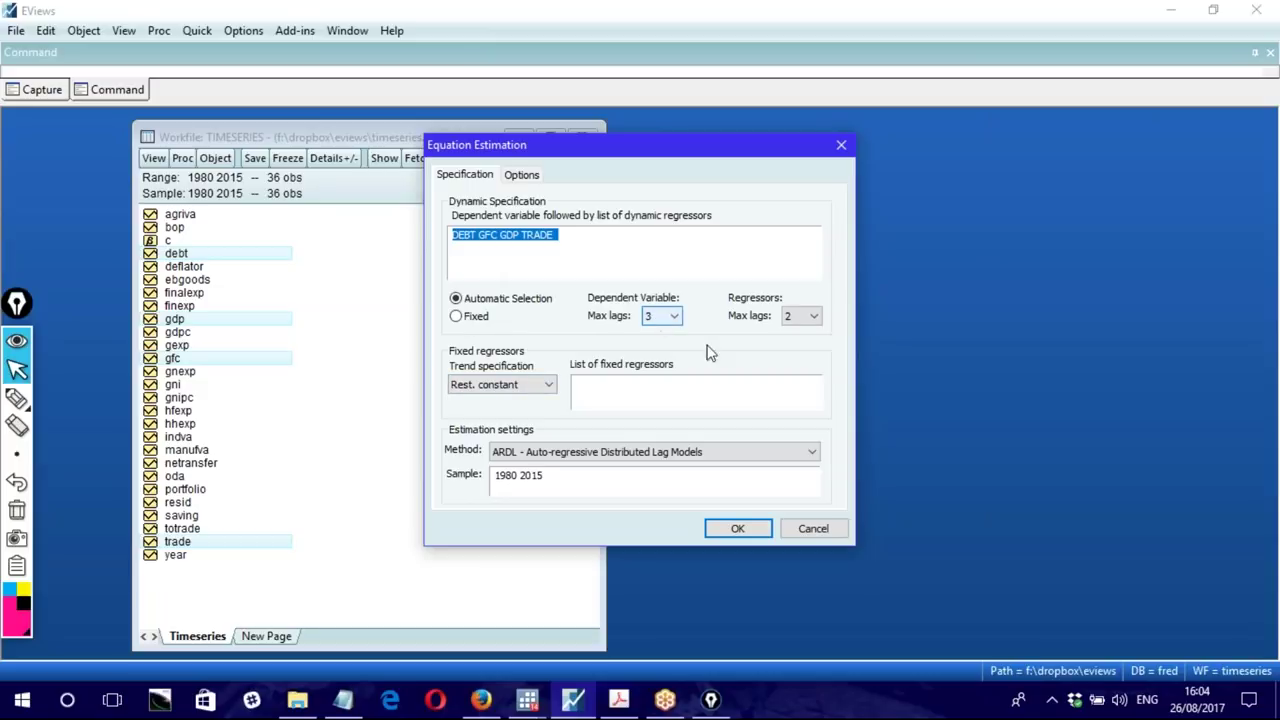
{"action": "left_click", "coordinate": [502, 388]}
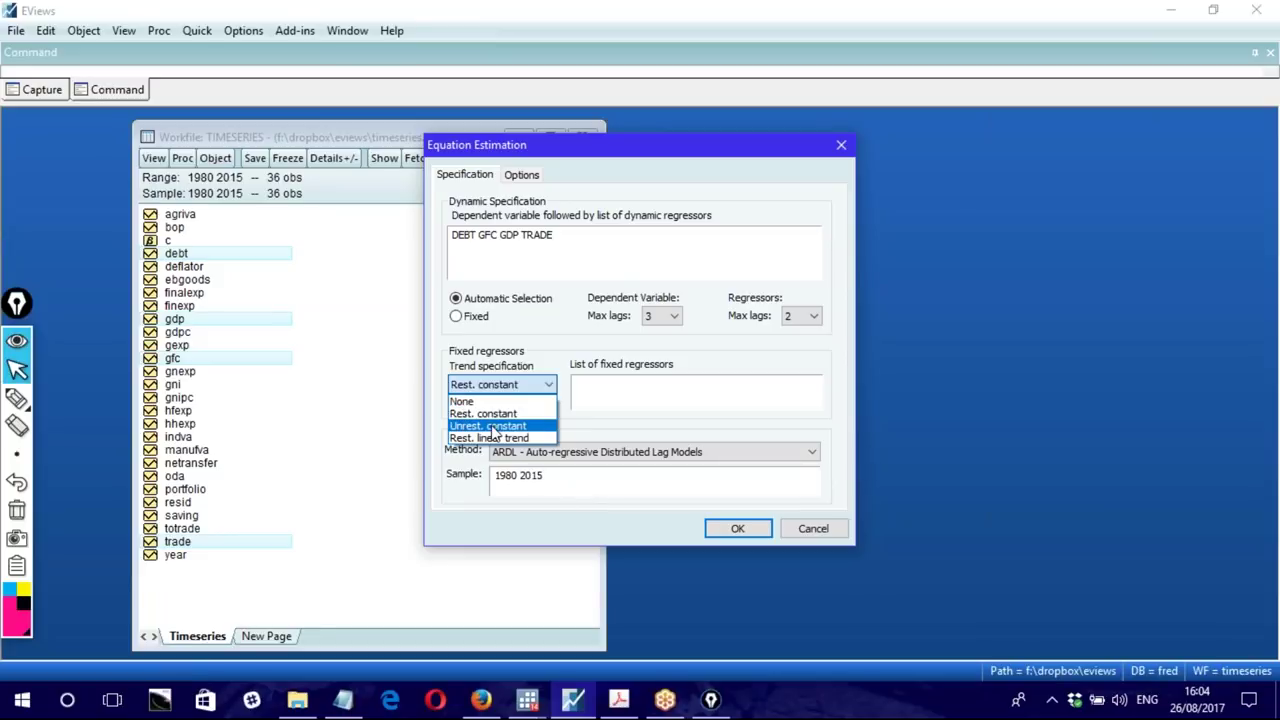
{"action": "left_click", "coordinate": [490, 413]}
{"action": "left_click", "coordinate": [498, 388]}
{"action": "left_click", "coordinate": [499, 440]}
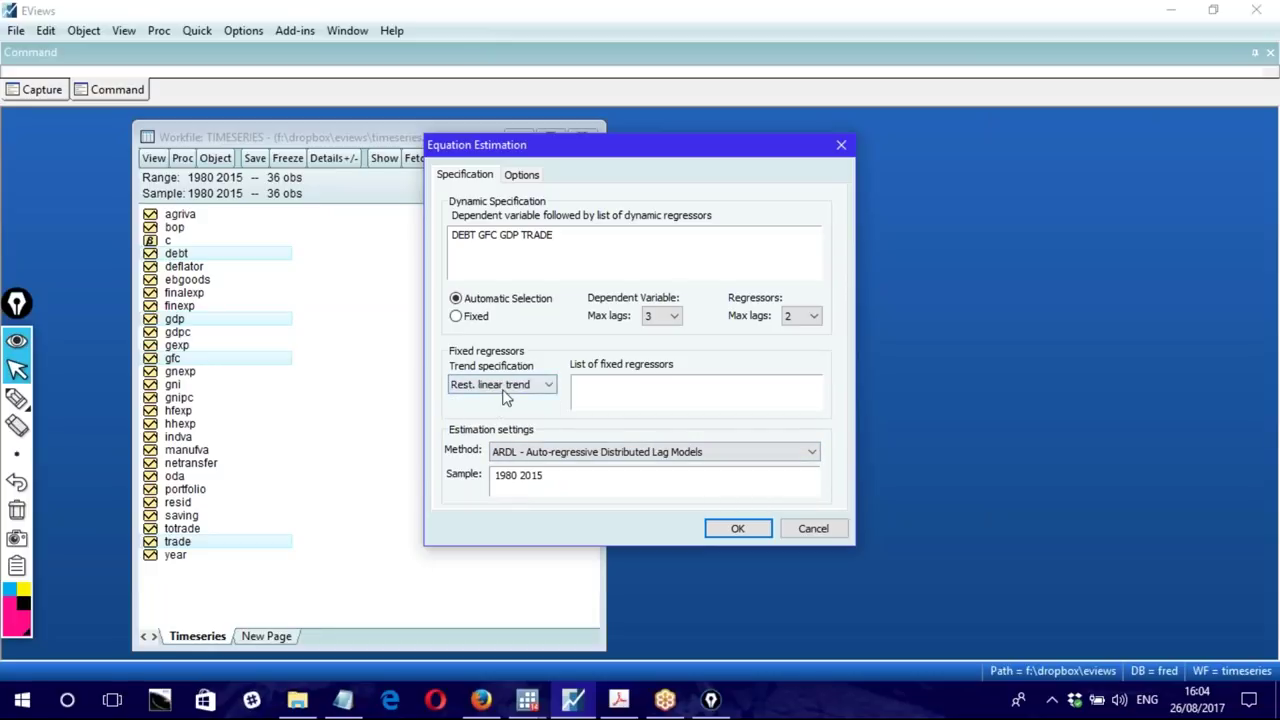
{"action": "left_click", "coordinate": [515, 386]}
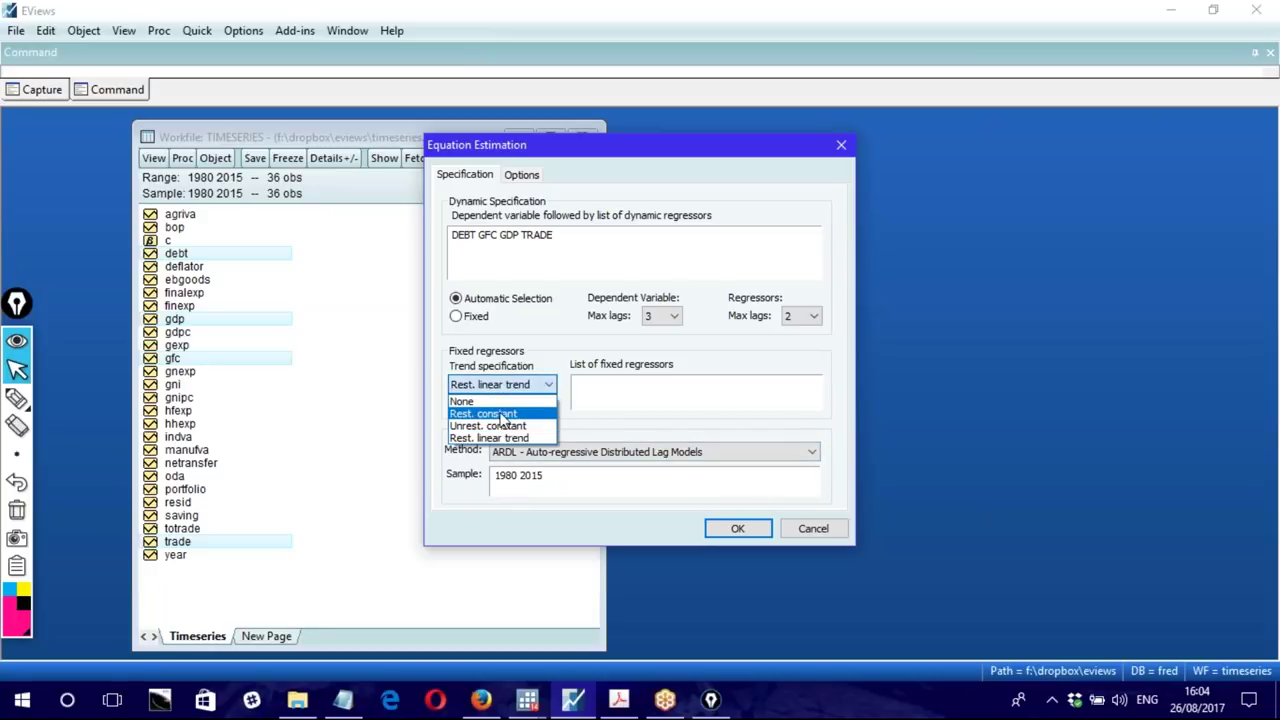
{"action": "left_click", "coordinate": [500, 413]}
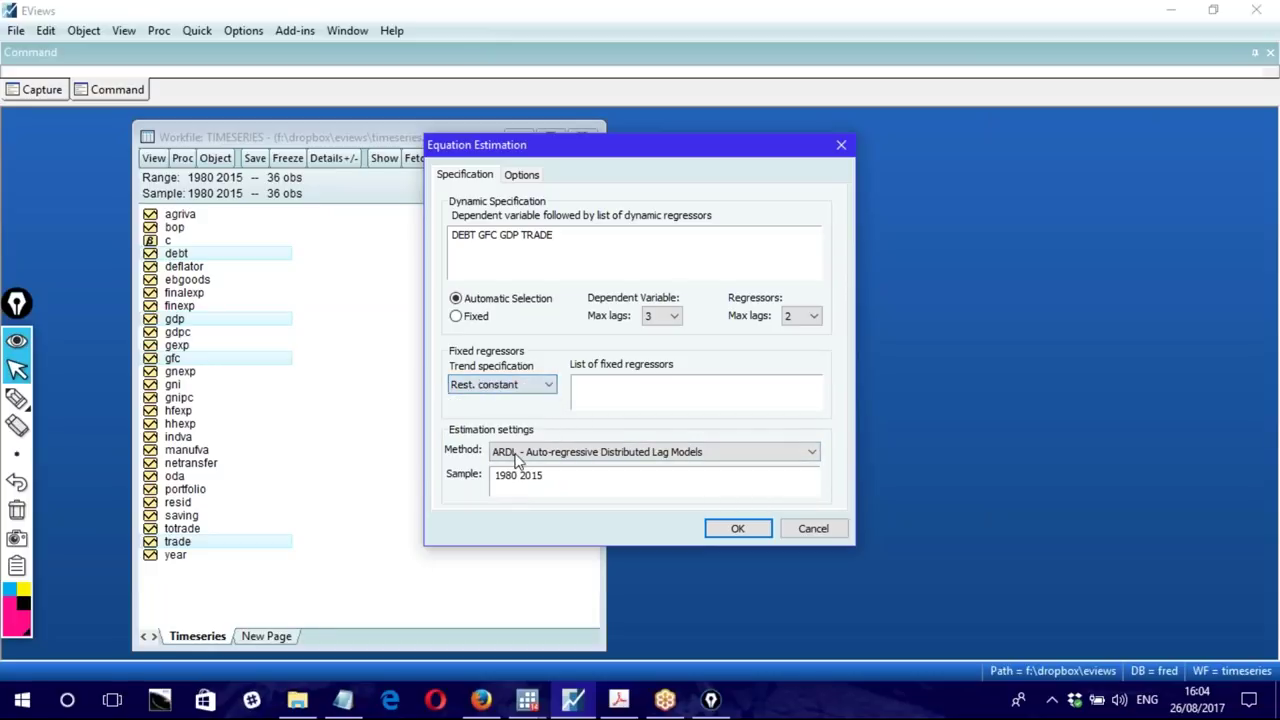
Step: Estimate the ARDL equation, and make its output window taller and place it beside the workfile's series list
{"action": "left_click", "coordinate": [735, 535]}
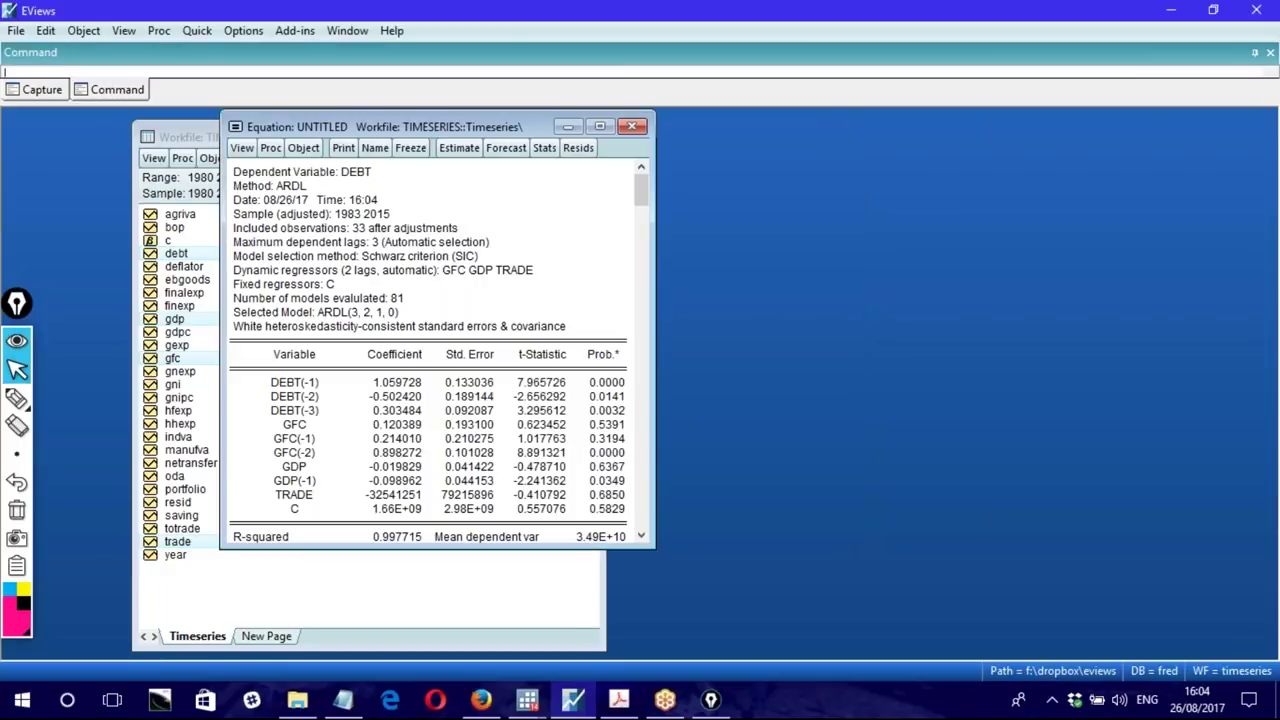
{"action": "left_click_drag", "start_coordinate": [519, 548], "coordinate": [517, 628]}
{"action": "left_click_drag", "start_coordinate": [430, 127], "coordinate": [756, 137]}
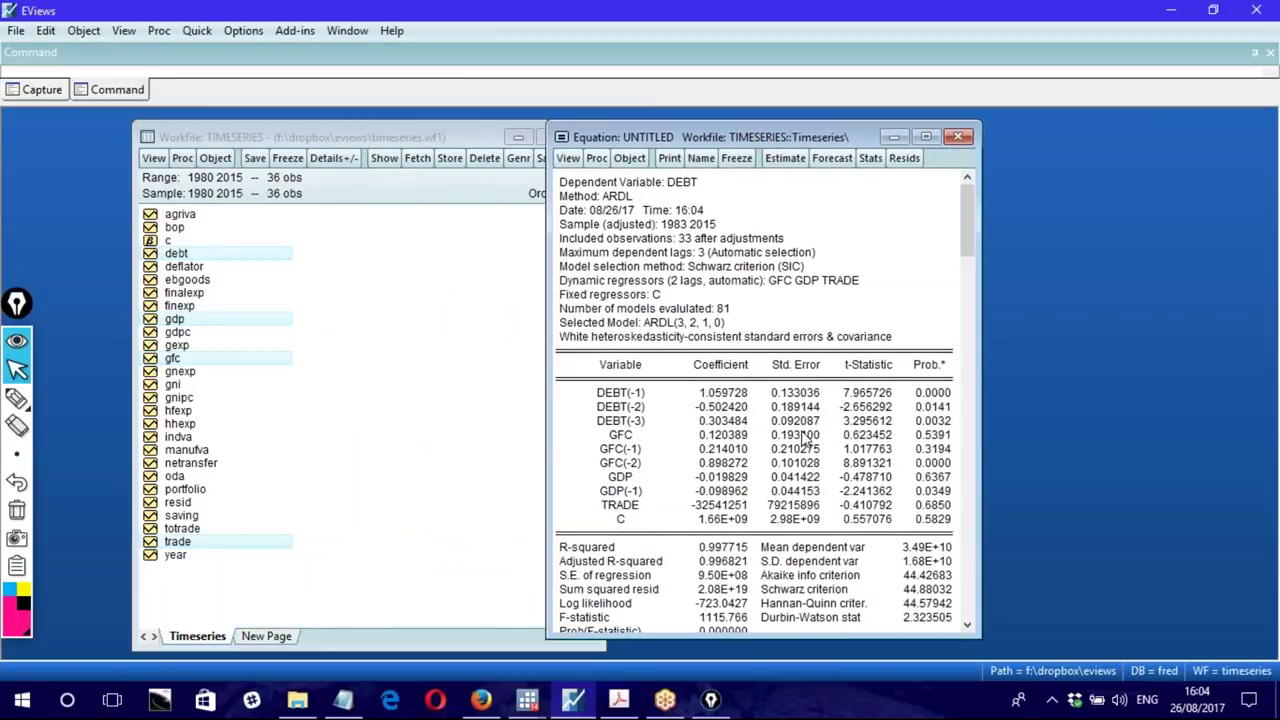
Step: Switch to the Notepad notes and highlight the ARDL heading below the integration orders
{"action": "left_click", "coordinate": [343, 699]}
{"action": "left_click", "coordinate": [79, 500]}
{"action": "left_click_drag", "start_coordinate": [57, 490], "coordinate": [155, 495]}
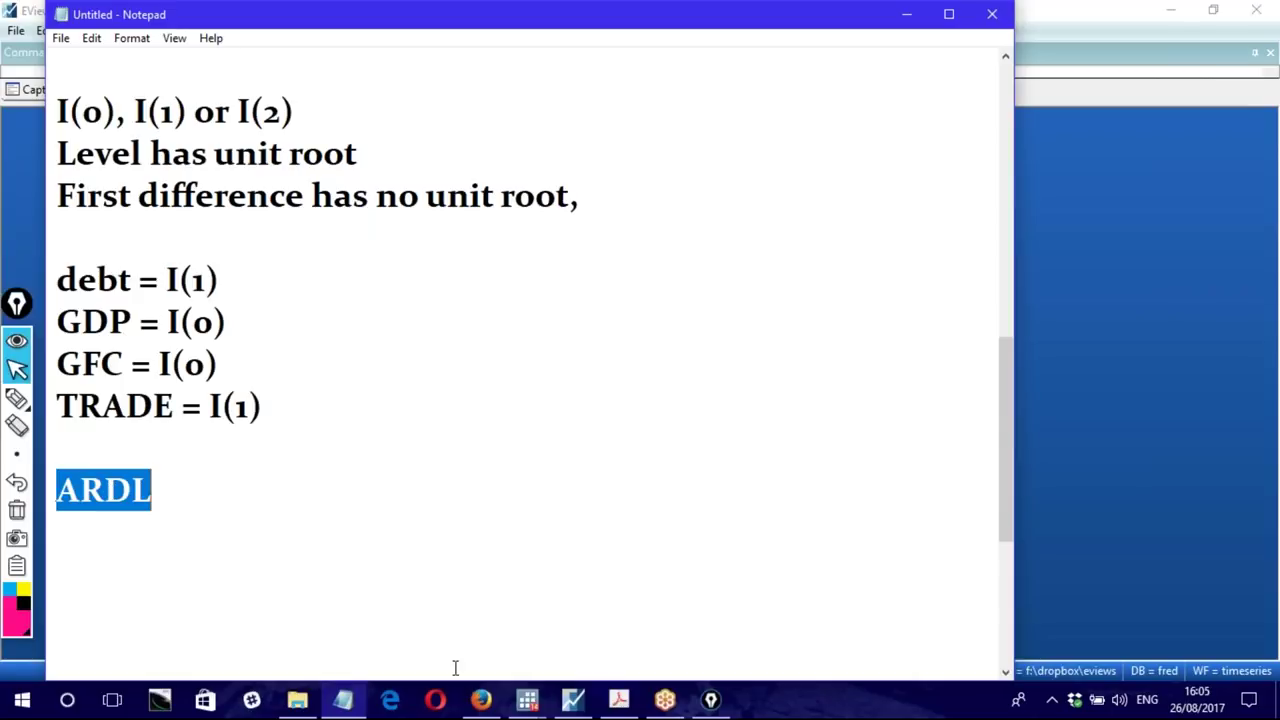
Step: Switch to EViews, show the ARDL equation's Representations view, and widen its window so each equation fits on fewer lines
{"action": "left_click", "coordinate": [572, 699]}
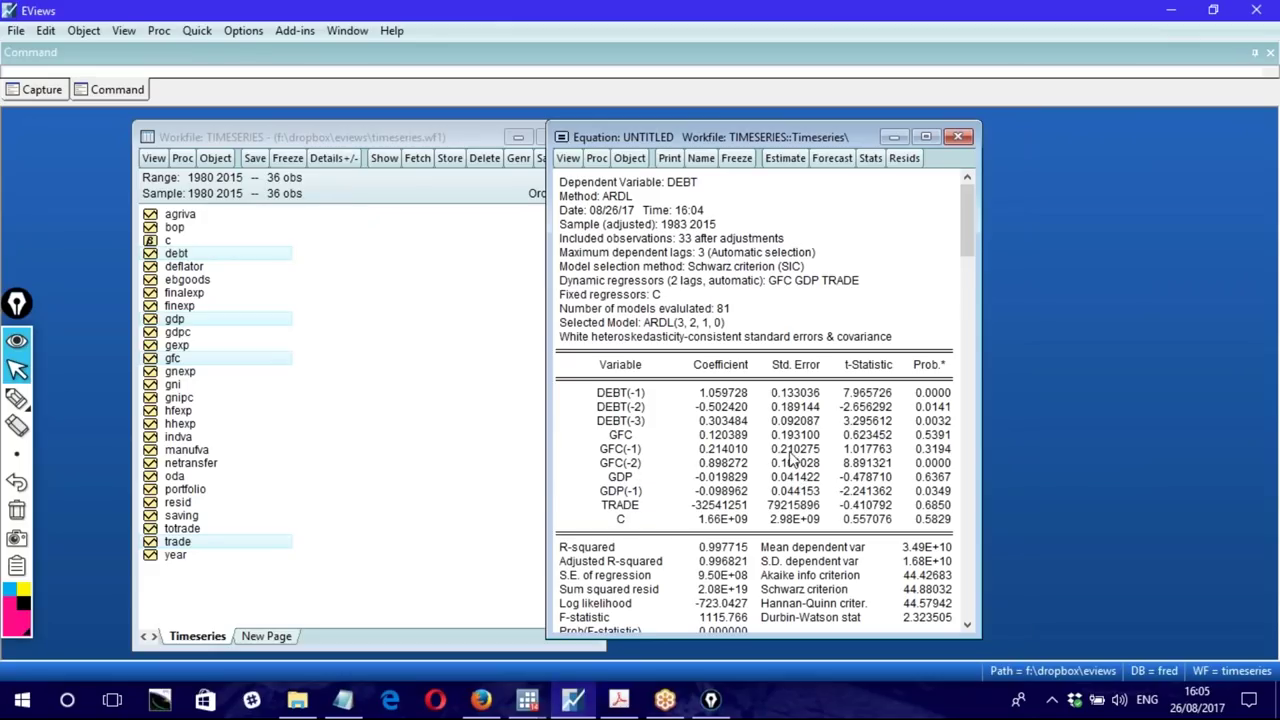
{"action": "left_click", "coordinate": [566, 162]}
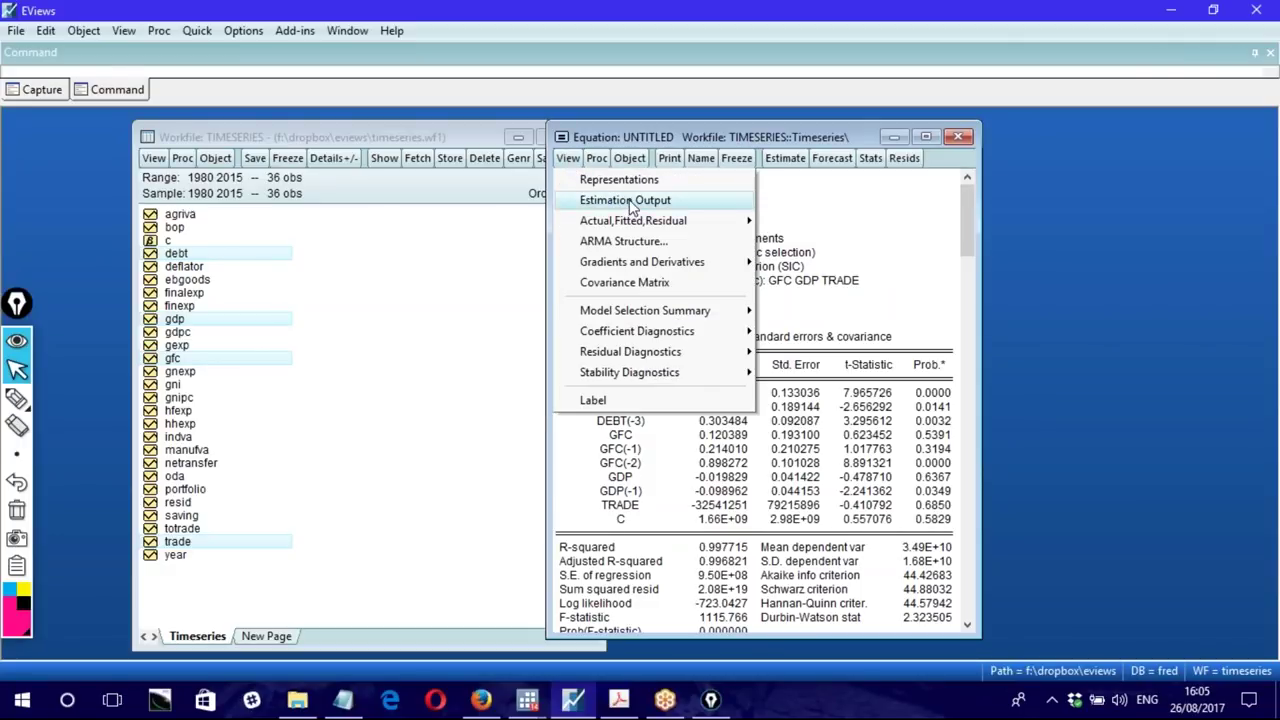
{"action": "left_click", "coordinate": [615, 179]}
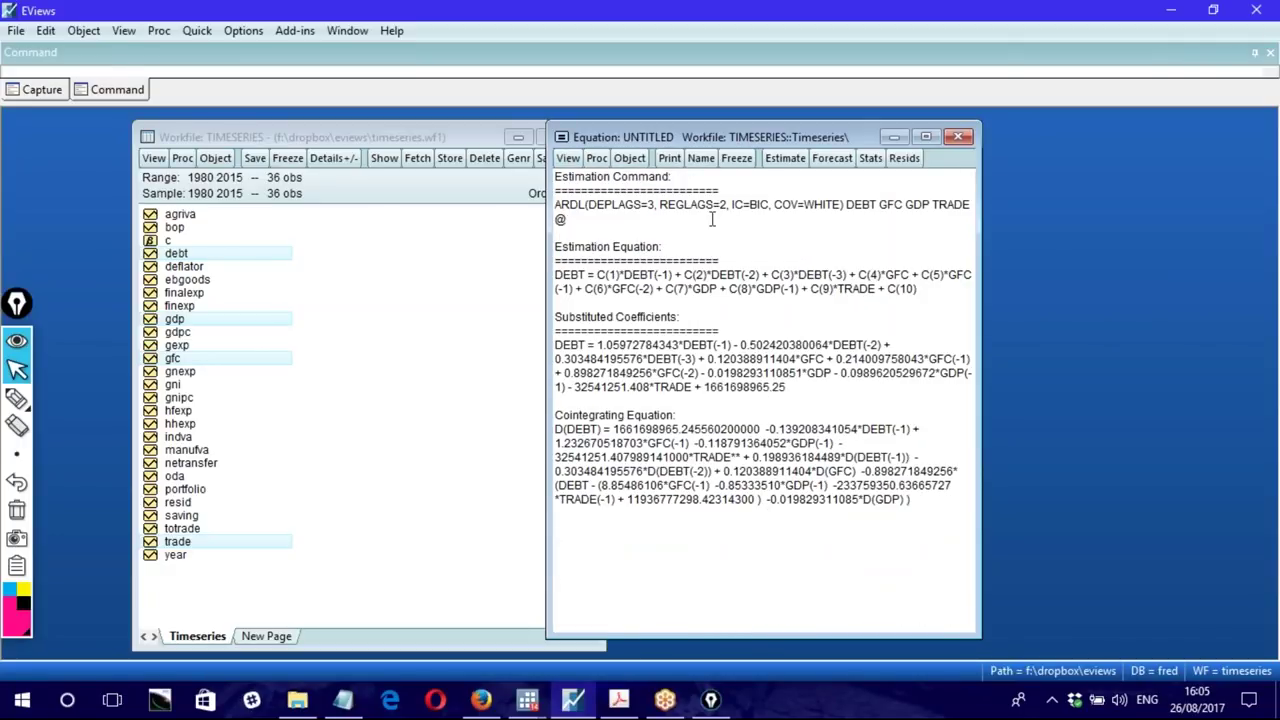
{"action": "left_click_drag", "start_coordinate": [740, 137], "coordinate": [298, 141]}
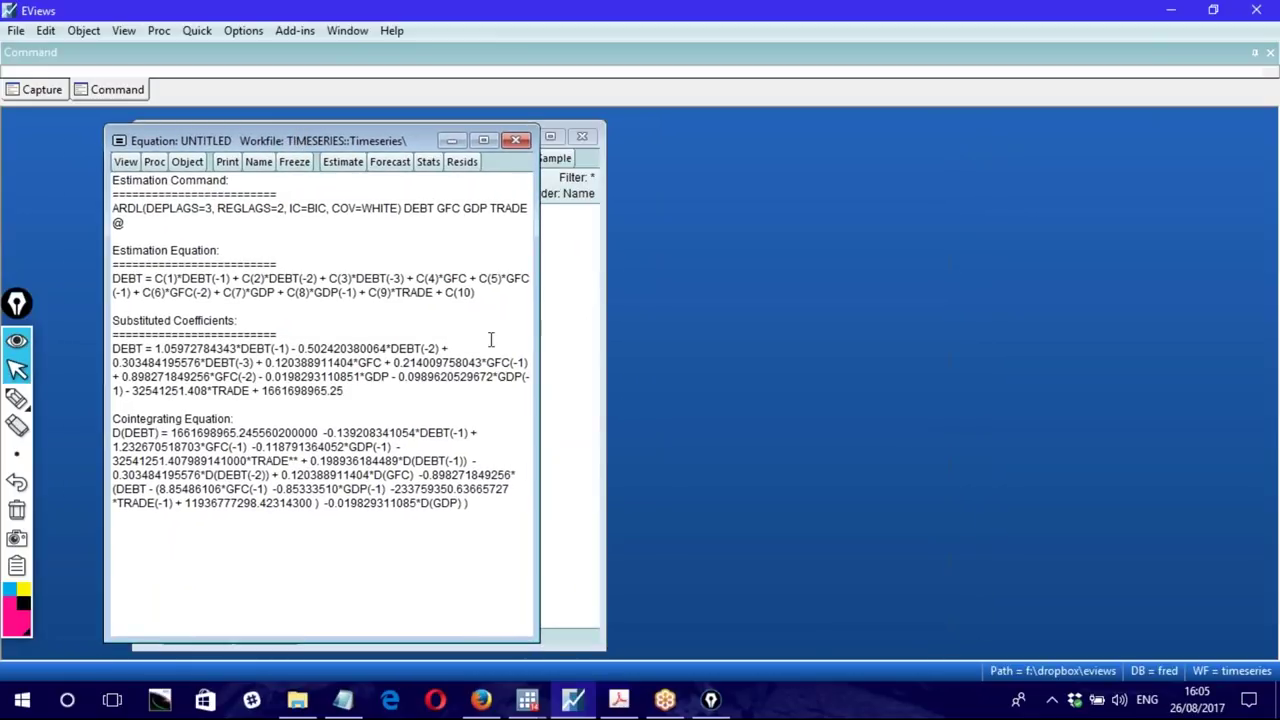
{"action": "left_click_drag", "start_coordinate": [541, 348], "coordinate": [962, 325]}
Step: Highlight the dependent variable DEBT and its lag term DEBT(-2) in the estimation equation
{"action": "left_click", "coordinate": [127, 267]}
{"action": "left_click_drag", "start_coordinate": [116, 267], "coordinate": [132, 265]}
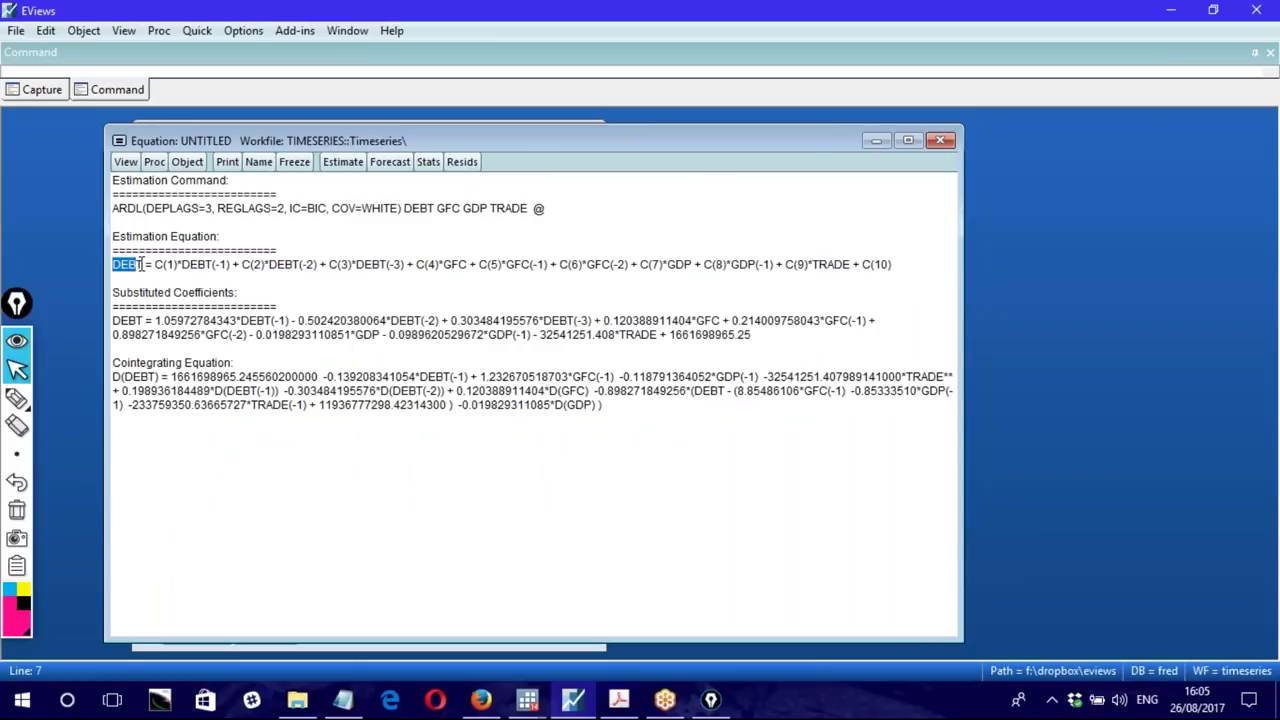
{"action": "left_click_drag", "start_coordinate": [183, 264], "coordinate": [320, 266]}
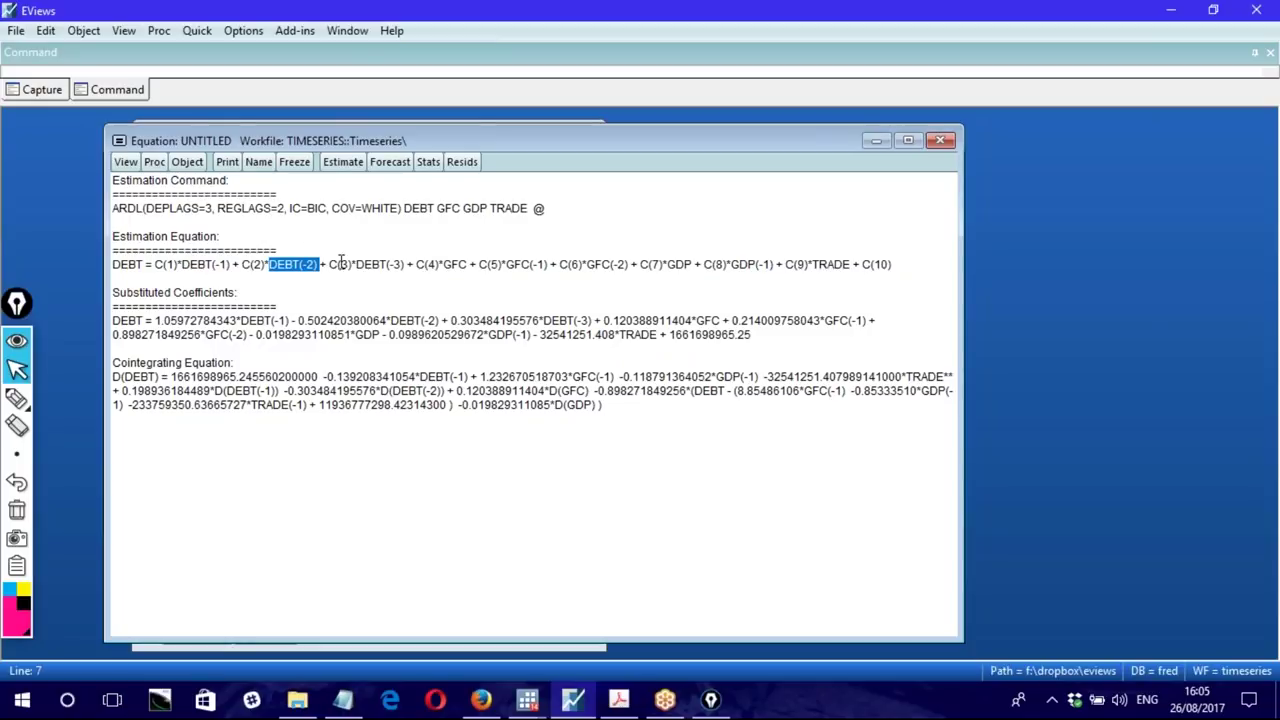
Step: Run the Long Run Form and Bounds Test on the equation and examine its conditional error correction regression and levels equation
{"action": "left_click_drag", "start_coordinate": [548, 155], "coordinate": [594, 148]}
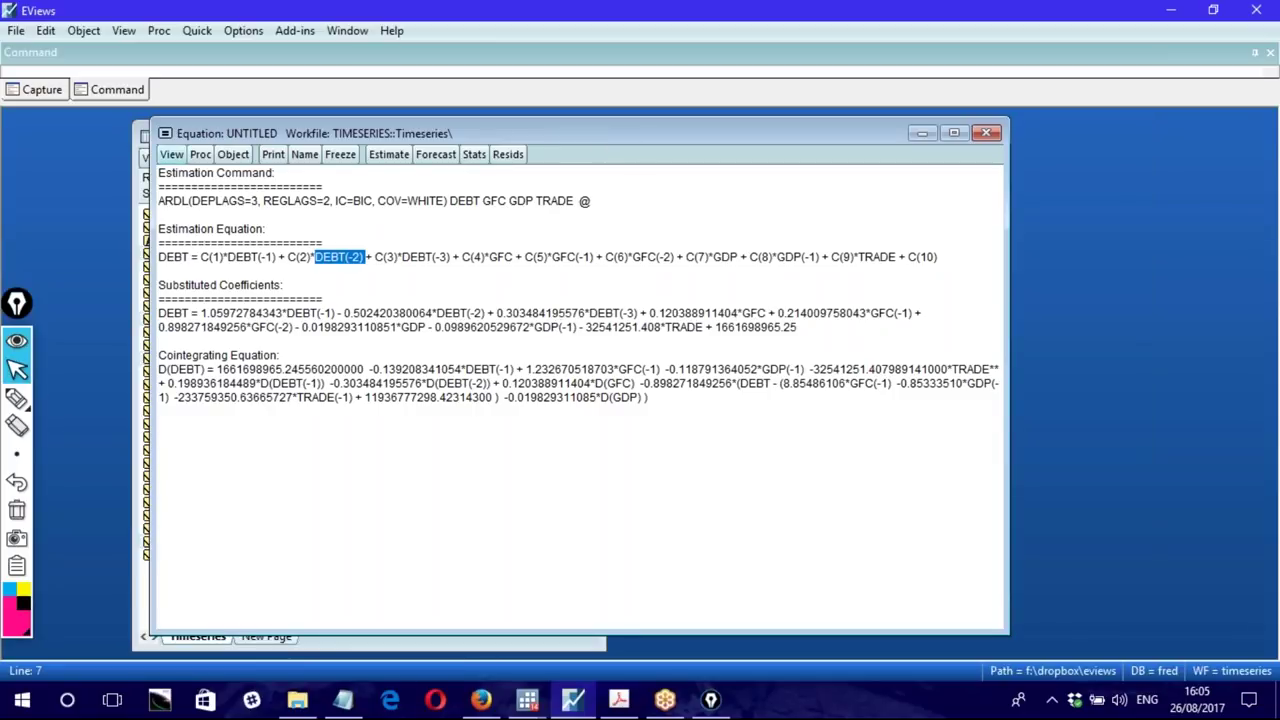
{"action": "left_click", "coordinate": [171, 154]}
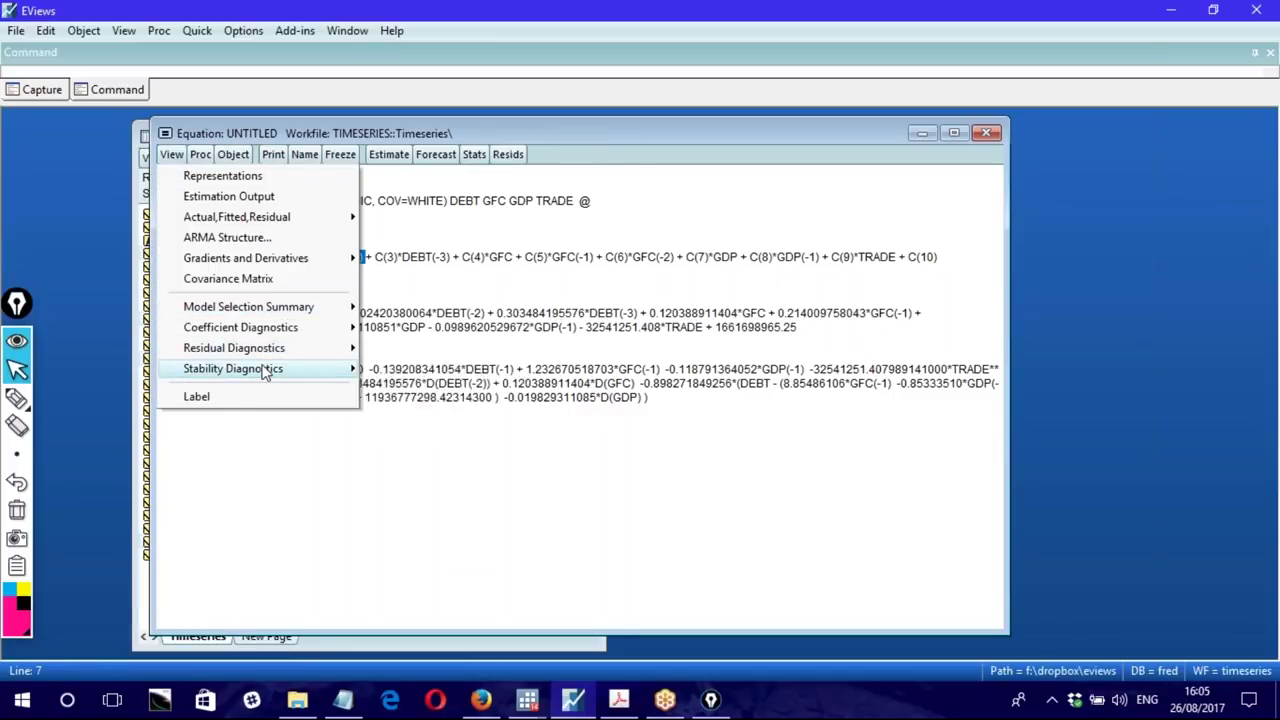
{"action": "mouse_move", "coordinate": [322, 336]}
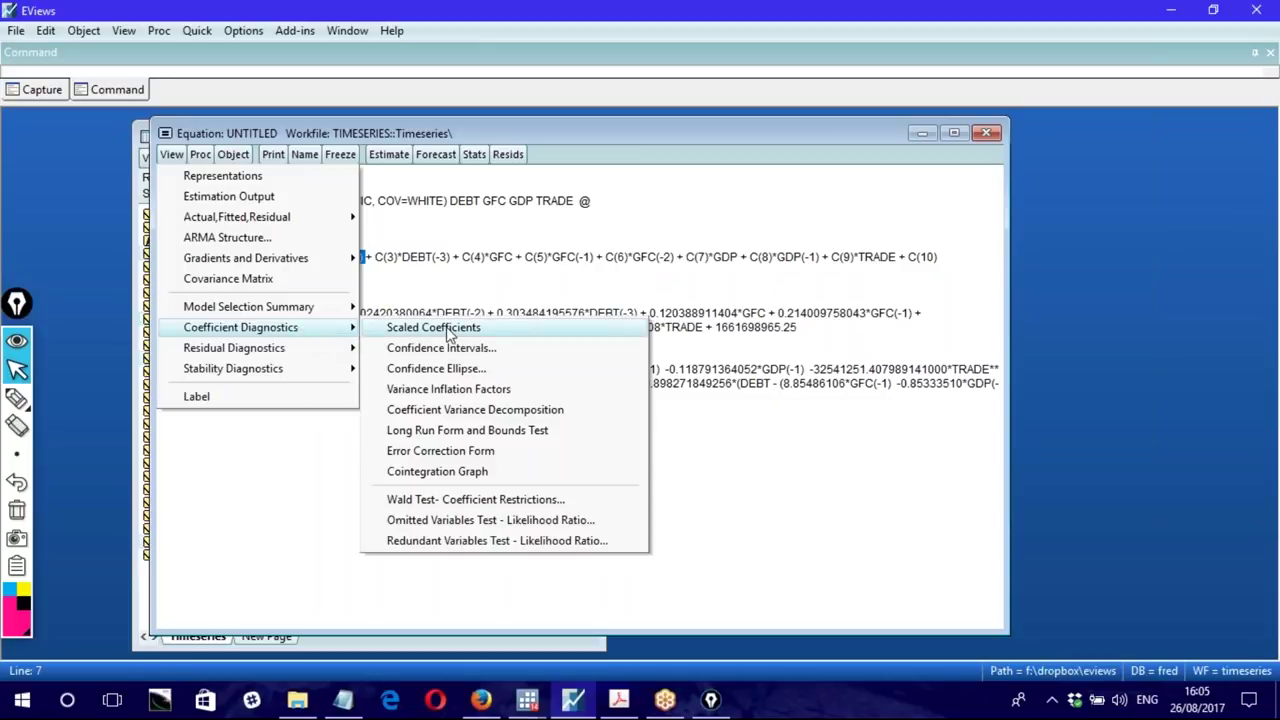
{"action": "left_click", "coordinate": [492, 435]}
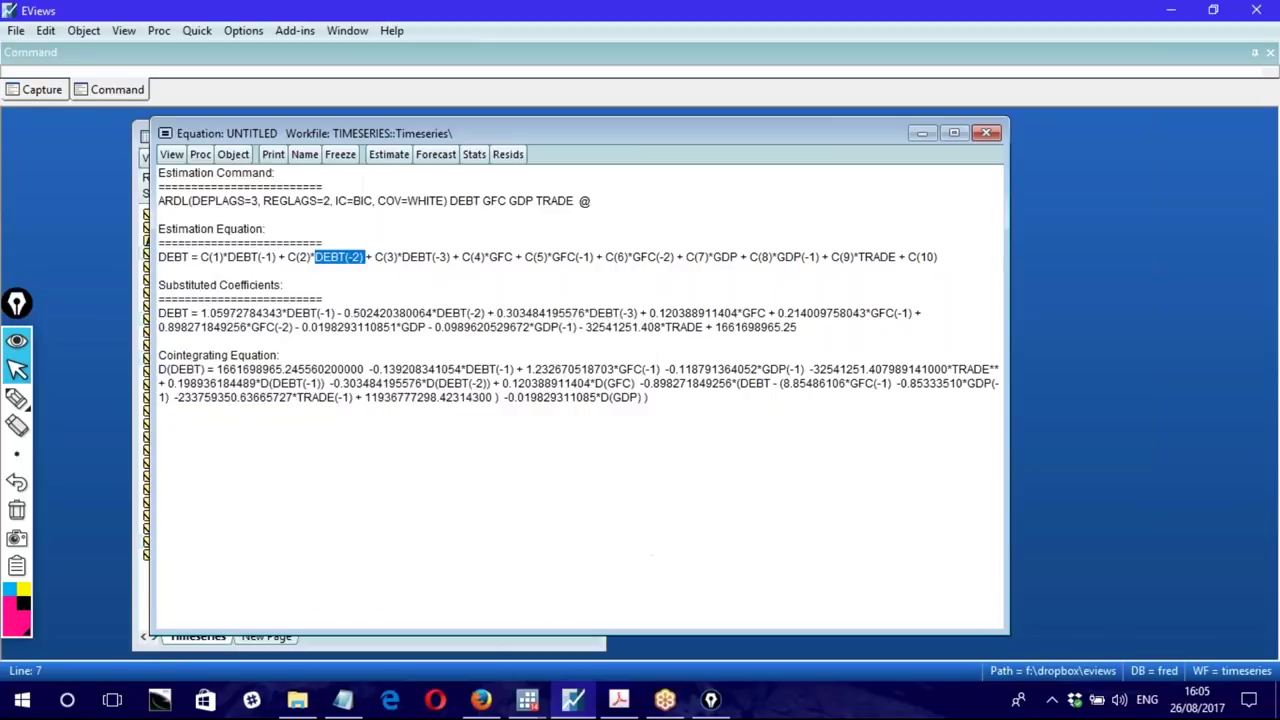
{"action": "scroll", "coordinate": [538, 360], "scroll_direction": "down", "scroll_amount": 3}
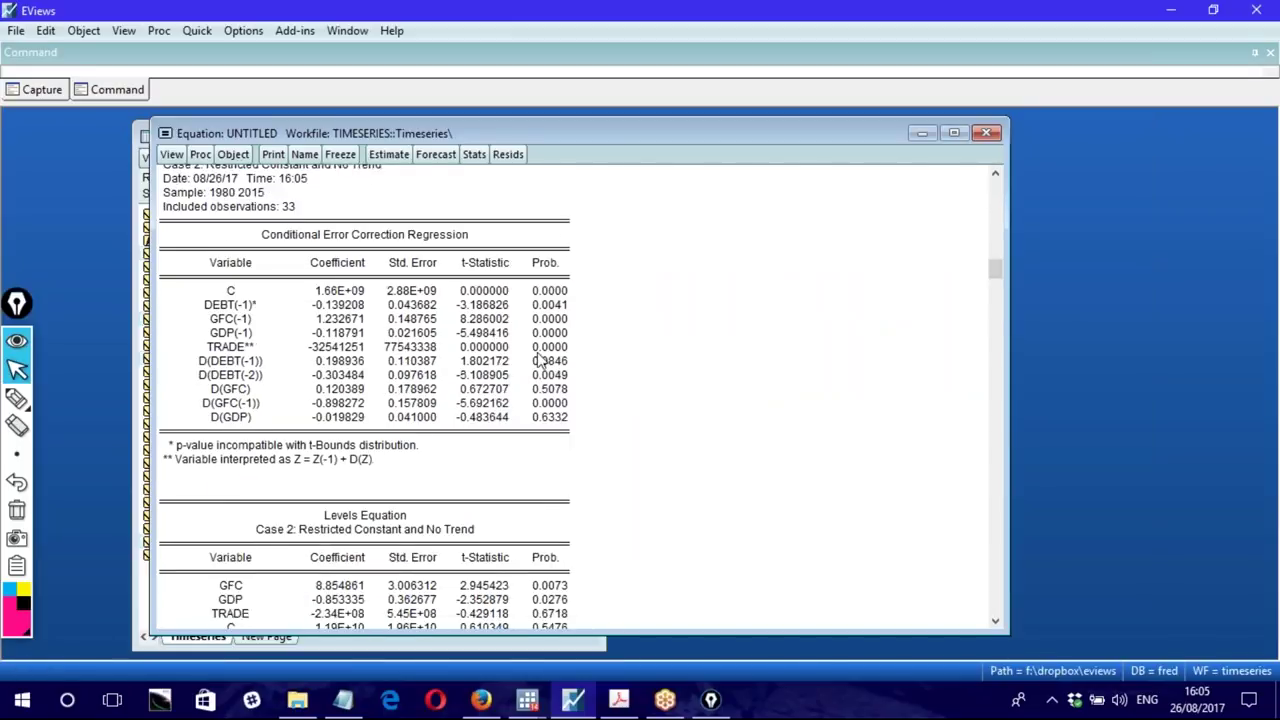
{"action": "scroll", "coordinate": [538, 360], "scroll_direction": "up", "scroll_amount": 1}
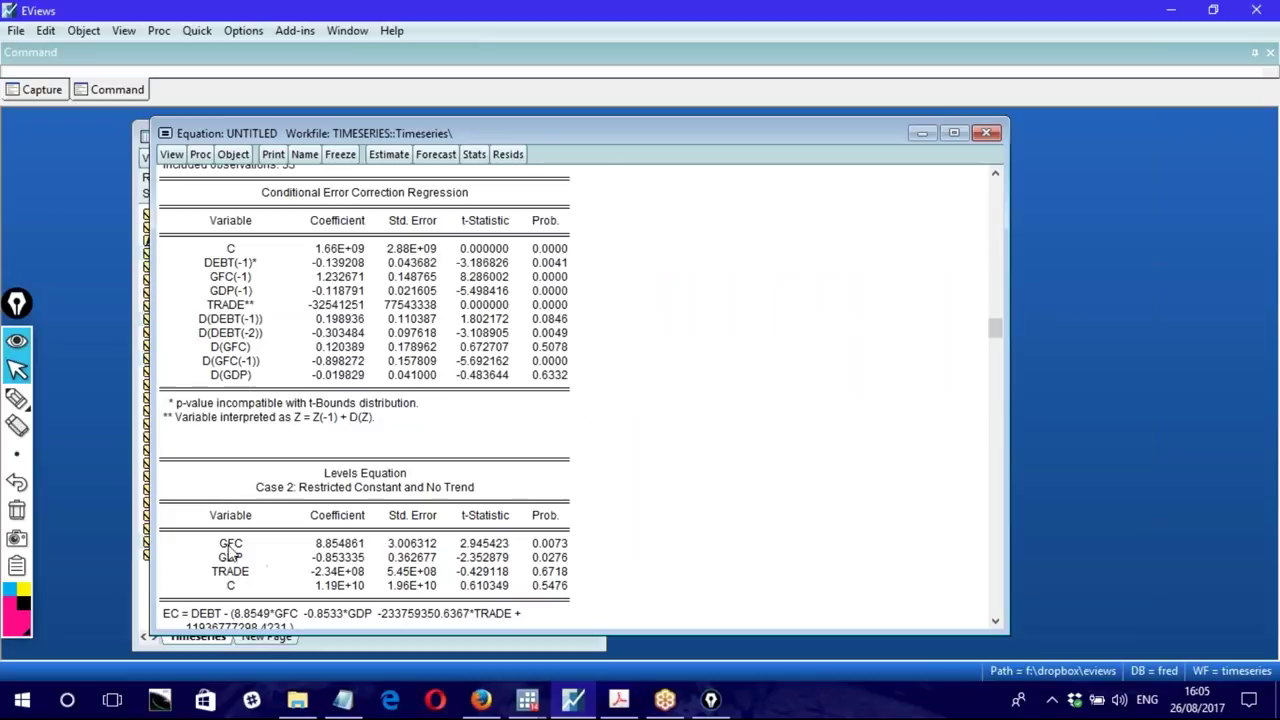
{"action": "scroll", "coordinate": [260, 430], "scroll_direction": "up", "scroll_amount": 1}
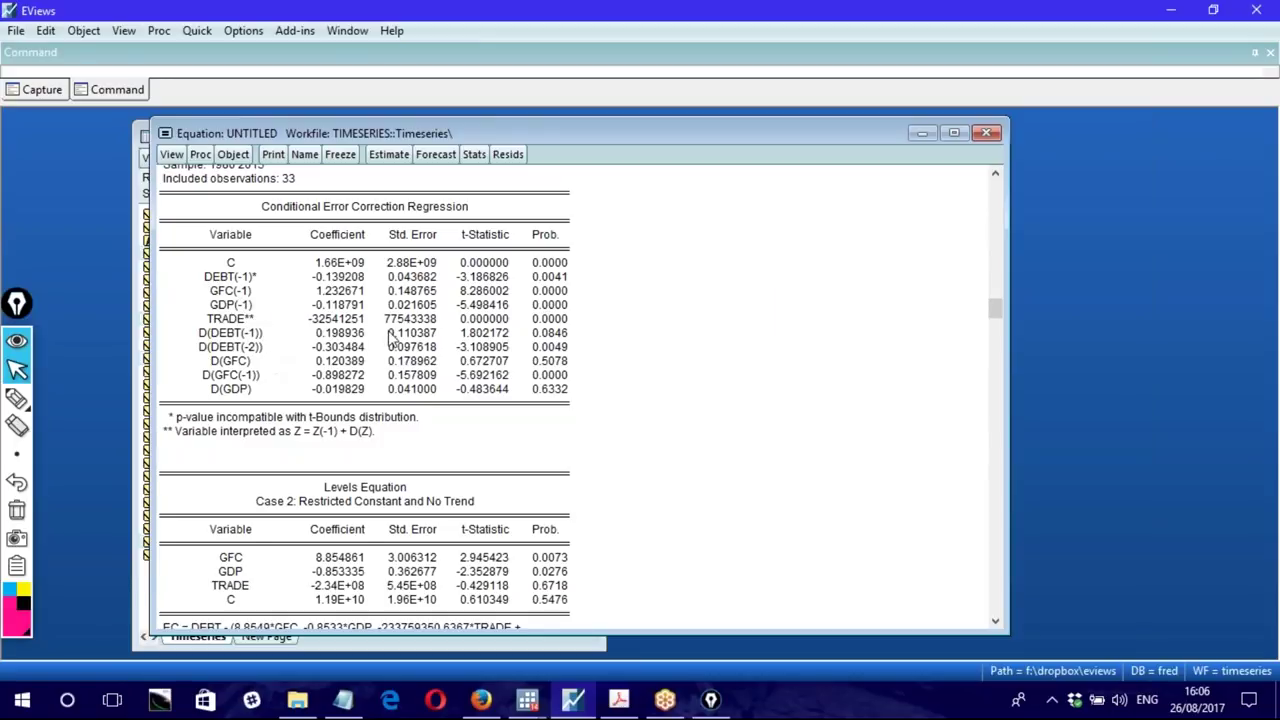
{"action": "left_click", "coordinate": [326, 209]}
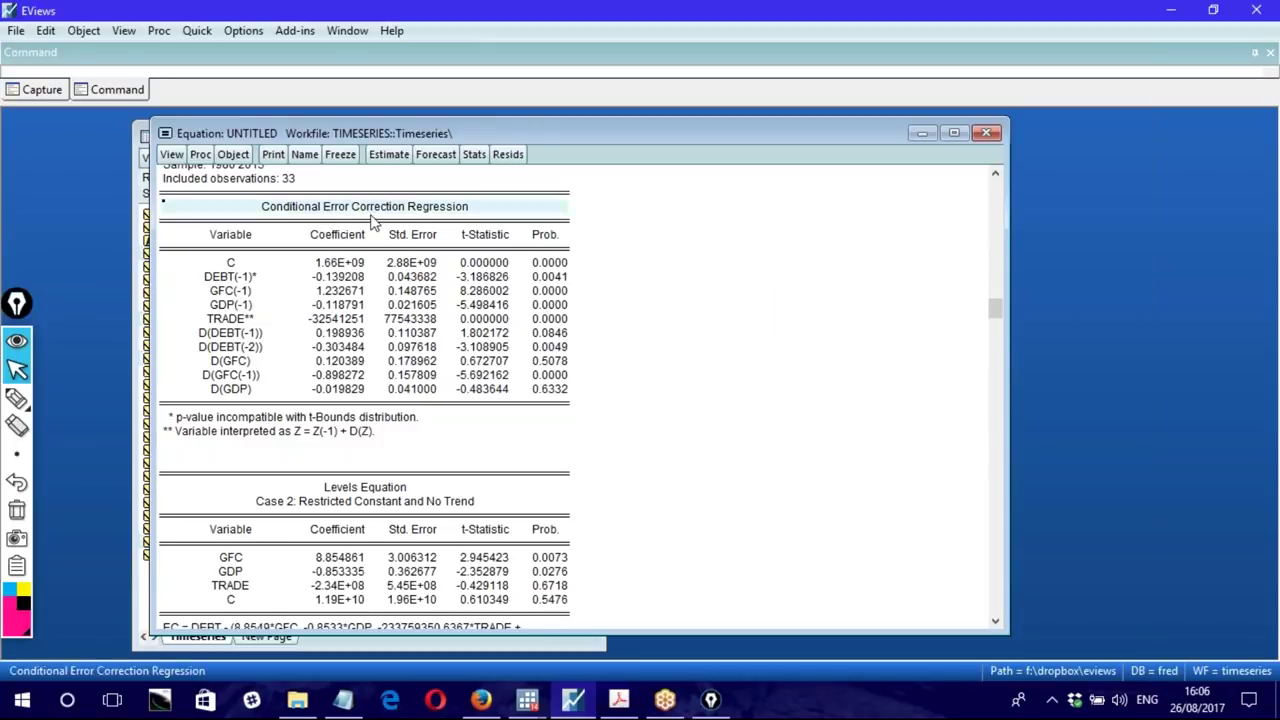
Step: Switch to the Notepad notes and highlight the equation DY = lags(XZW) + D(XZW) + EC + E, including its D(XZW) term
{"action": "left_click", "coordinate": [345, 705]}
{"action": "scroll", "coordinate": [216, 463], "scroll_direction": "up", "scroll_amount": 7}
{"action": "scroll", "coordinate": [216, 463], "scroll_direction": "down", "scroll_amount": 2}
{"action": "left_click_drag", "start_coordinate": [72, 281], "coordinate": [633, 281]}
{"action": "left_click", "coordinate": [303, 284]}
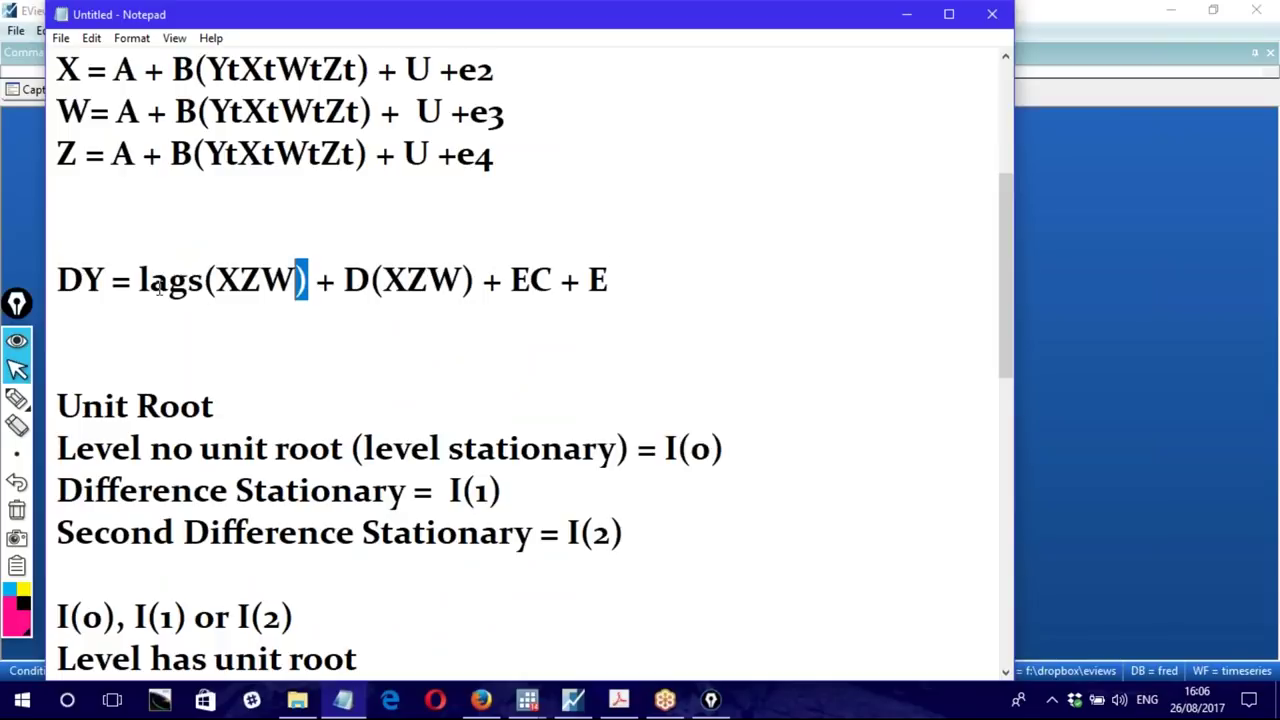
{"action": "left_click_drag", "start_coordinate": [149, 280], "coordinate": [477, 283]}
{"action": "left_click", "coordinate": [358, 328]}
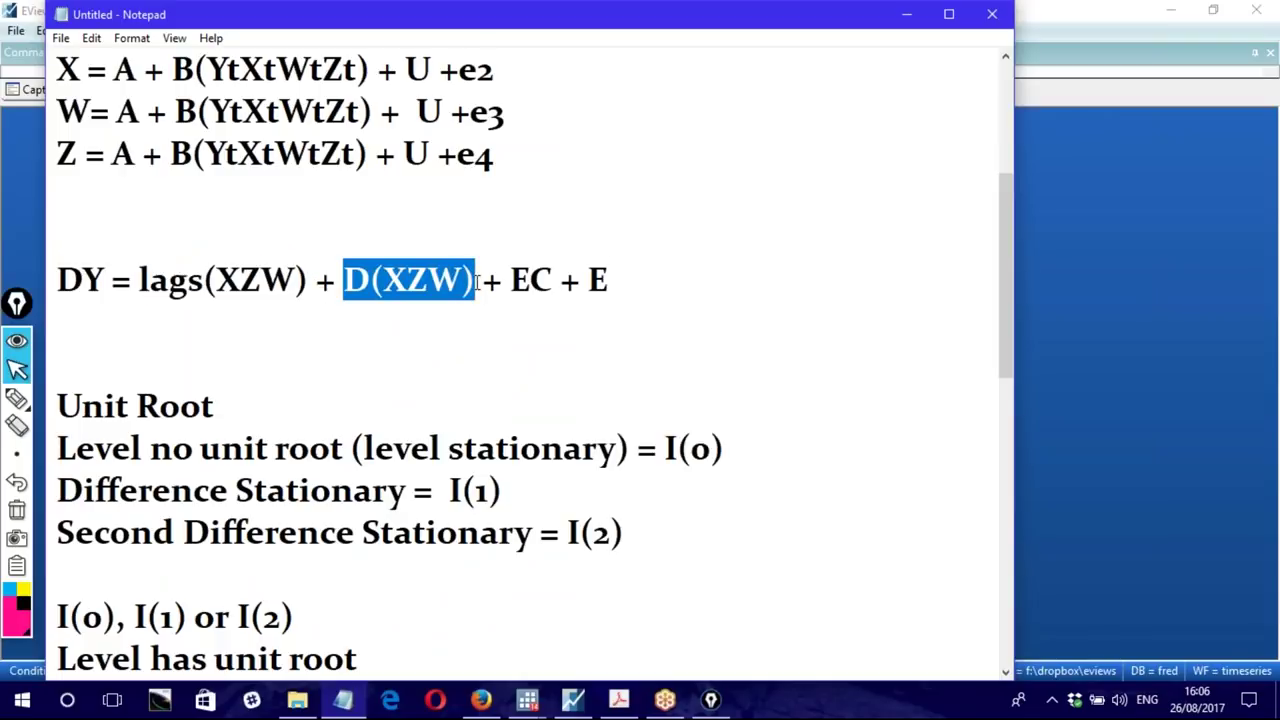
{"action": "left_click_drag", "start_coordinate": [62, 282], "coordinate": [631, 283]}
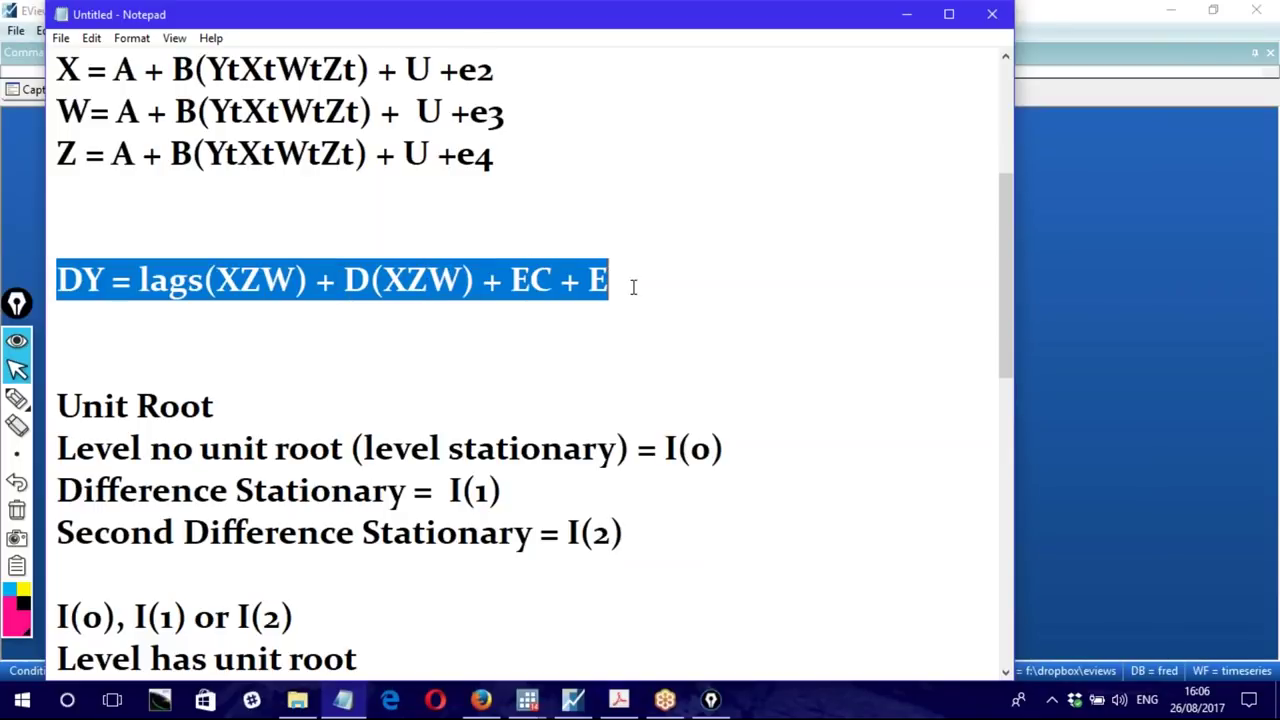
{"action": "scroll", "coordinate": [543, 340], "scroll_direction": "down", "scroll_amount": 6}
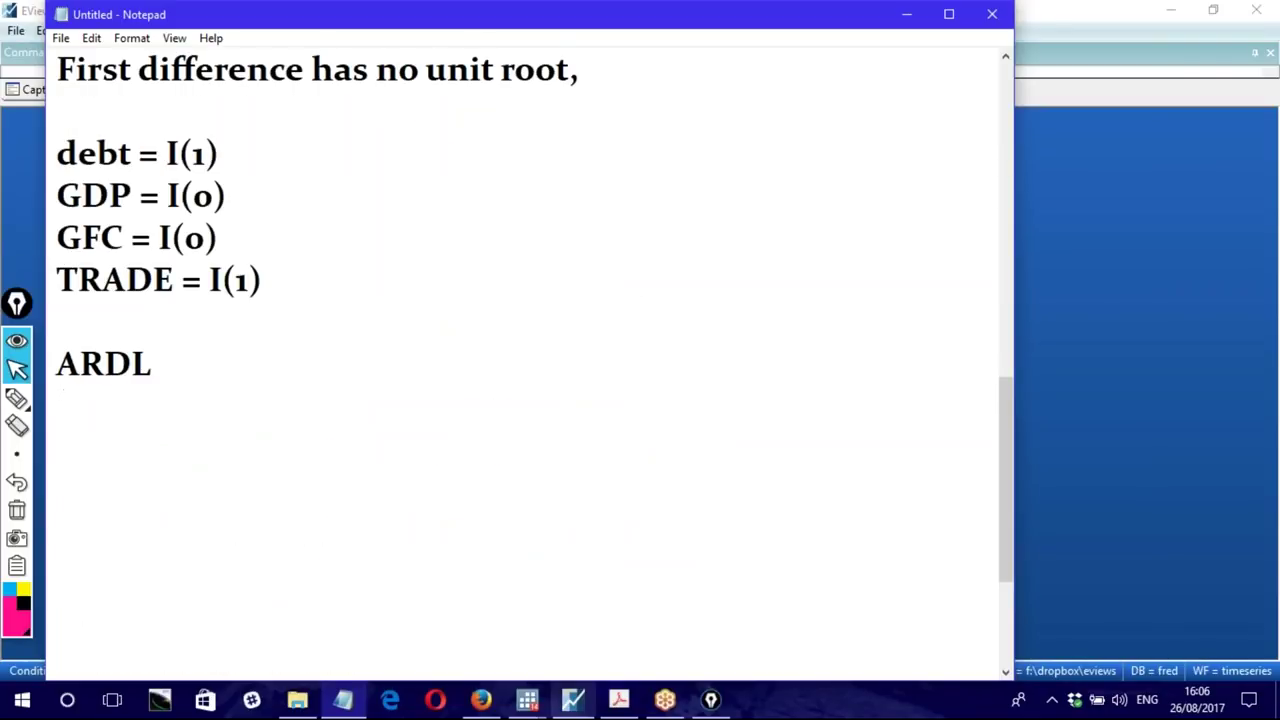
Step: Check the error correction output in EViews and return to Notepad to highlight the integration orders of debt, GDP, GFC and TRADE
{"action": "left_click", "coordinate": [575, 700]}
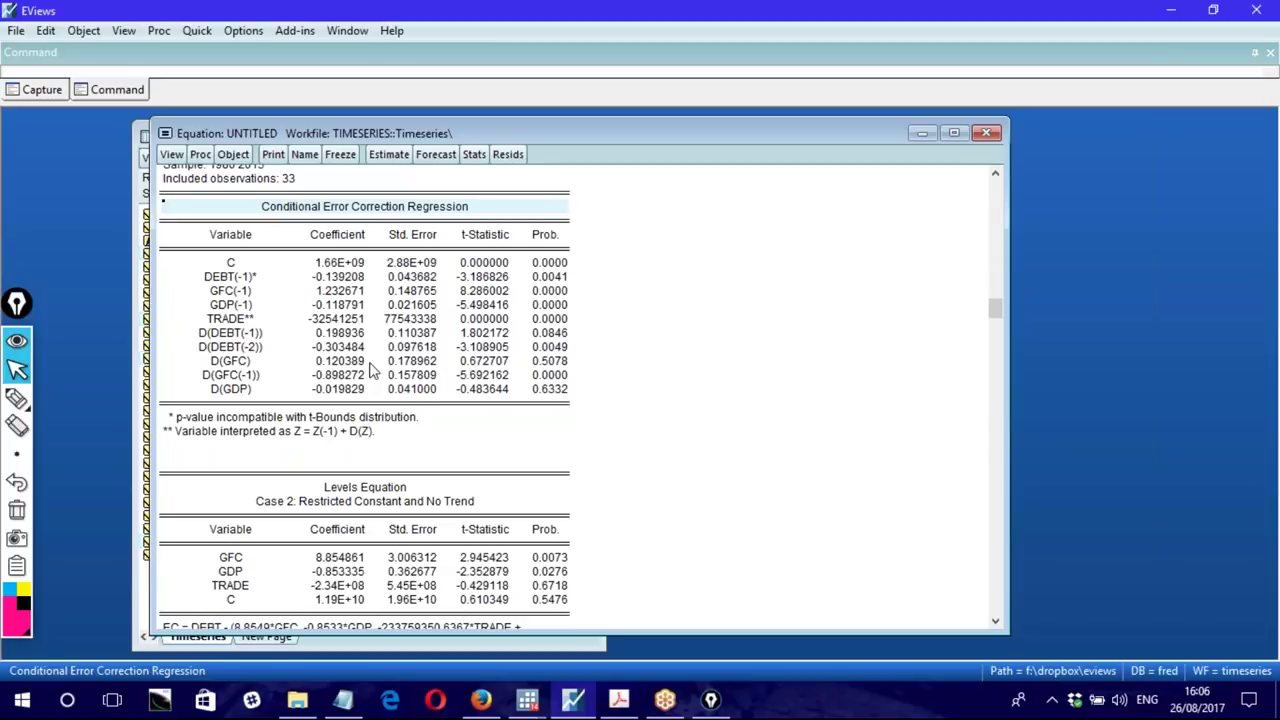
{"action": "left_click", "coordinate": [343, 700]}
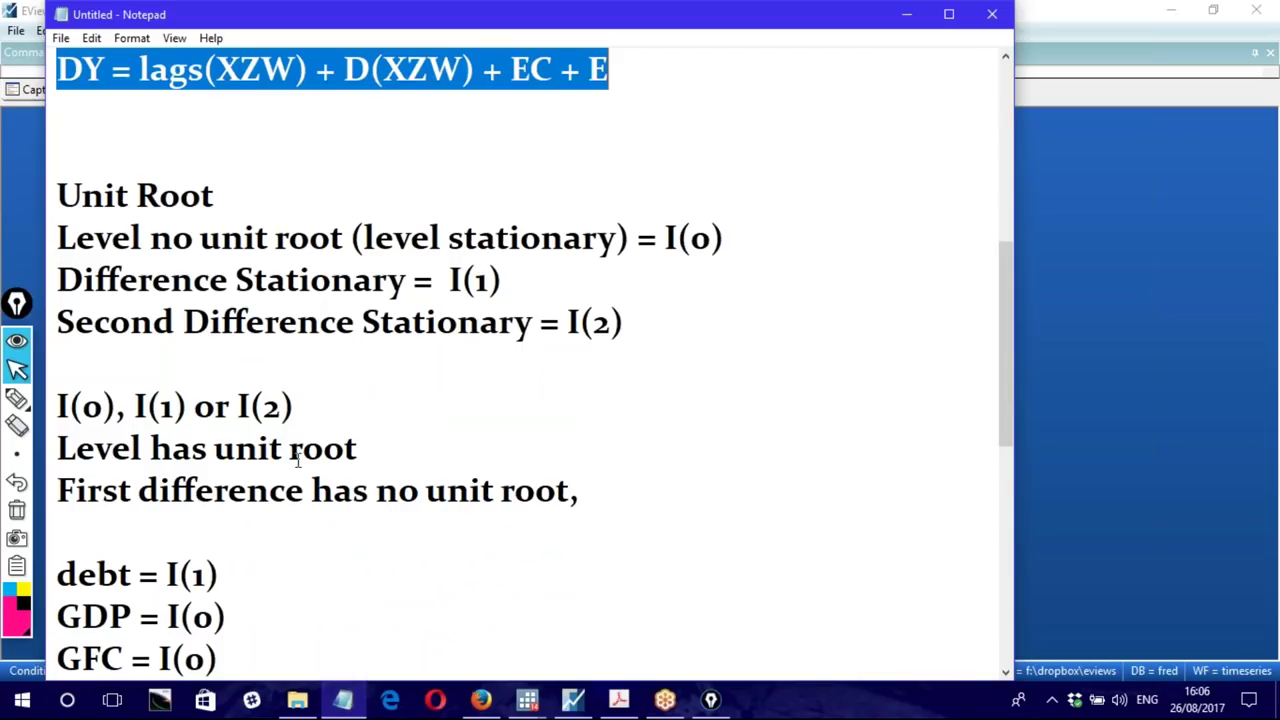
{"action": "scroll", "coordinate": [323, 369], "scroll_direction": "down", "scroll_amount": 4}
{"action": "scroll", "coordinate": [232, 324], "scroll_direction": "up", "scroll_amount": 2}
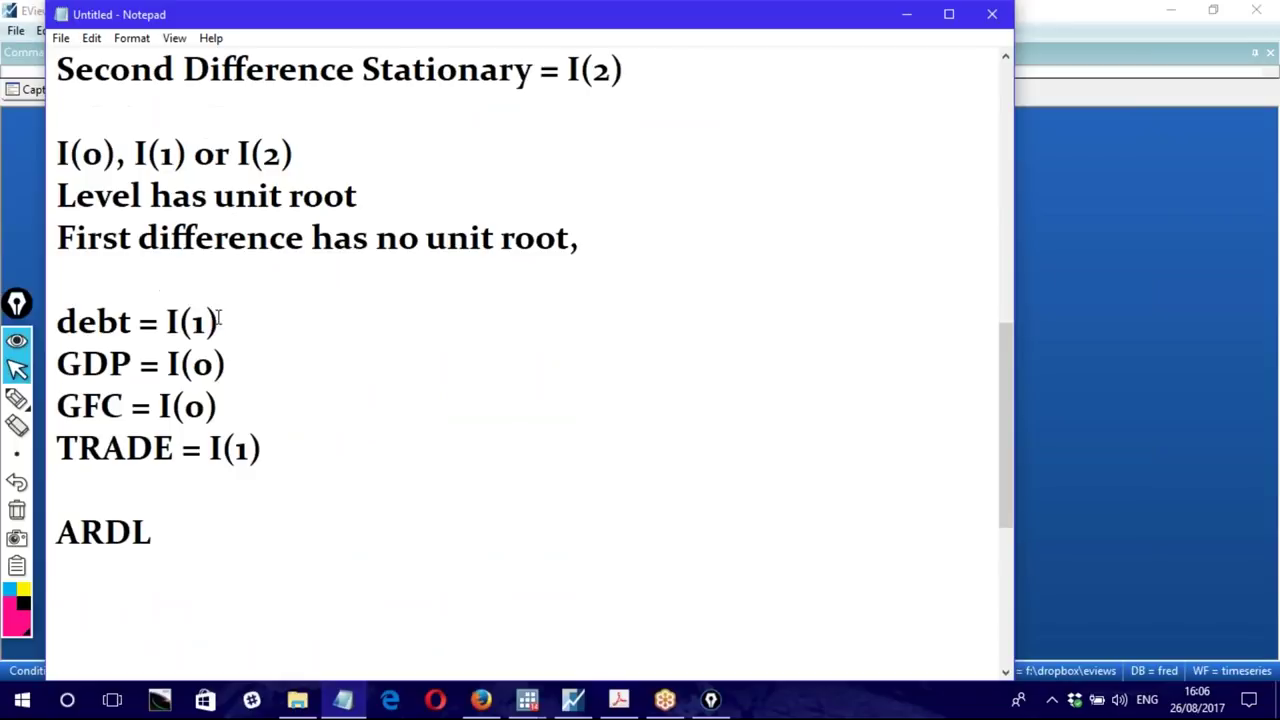
{"action": "left_click_drag", "start_coordinate": [60, 318], "coordinate": [264, 455]}
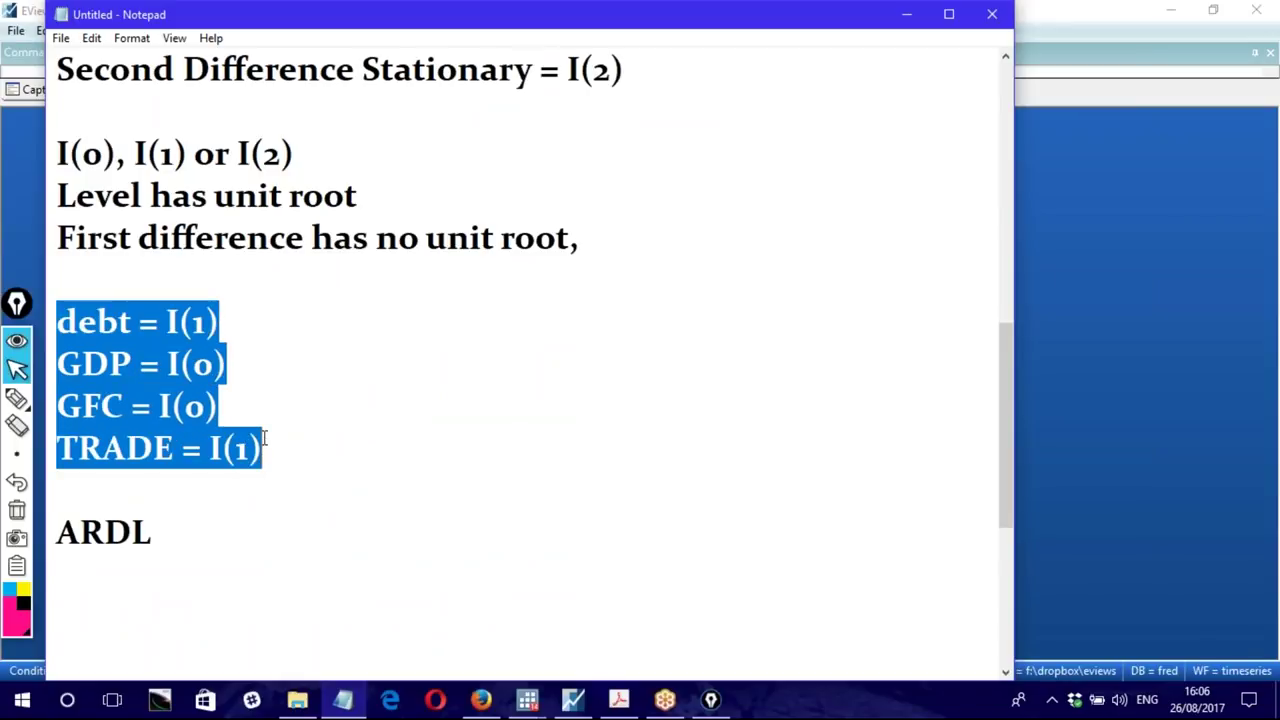
Step: Set GDP's integration order to I(1) in the notes and select the order digit of GFC
{"action": "left_click", "coordinate": [218, 366]}
{"action": "double_click", "coordinate": [203, 366]}
{"action": "type", "text": "1"}
{"action": "double_click", "coordinate": [195, 406]}
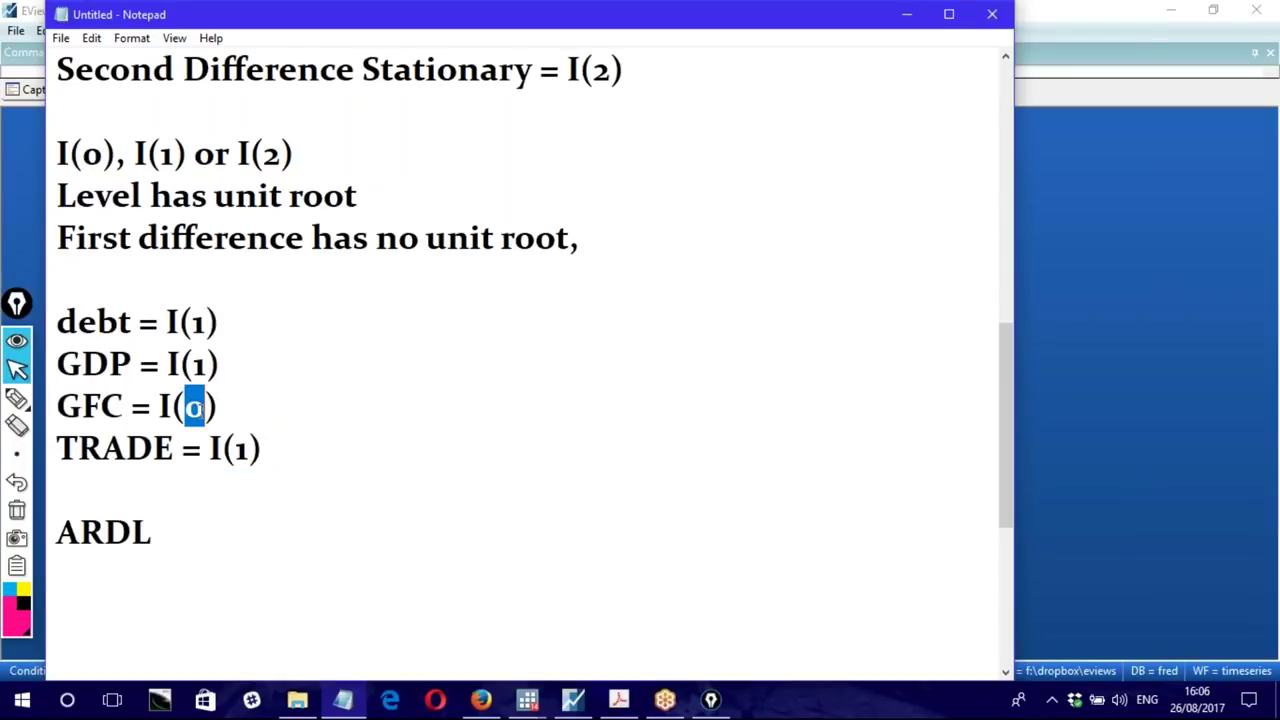
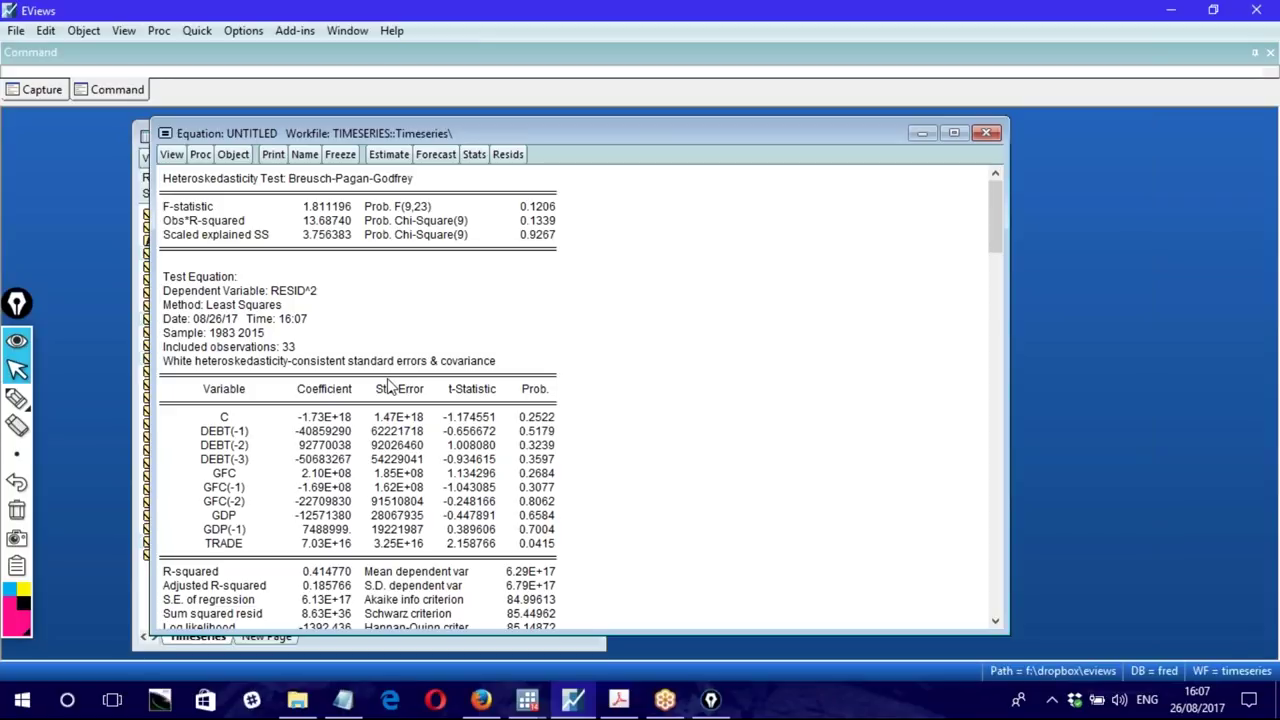
Step: Narrow the equation window and arrange it beside the workfile window so that the series list is visible
{"action": "left_click_drag", "start_coordinate": [152, 312], "coordinate": [364, 338]}
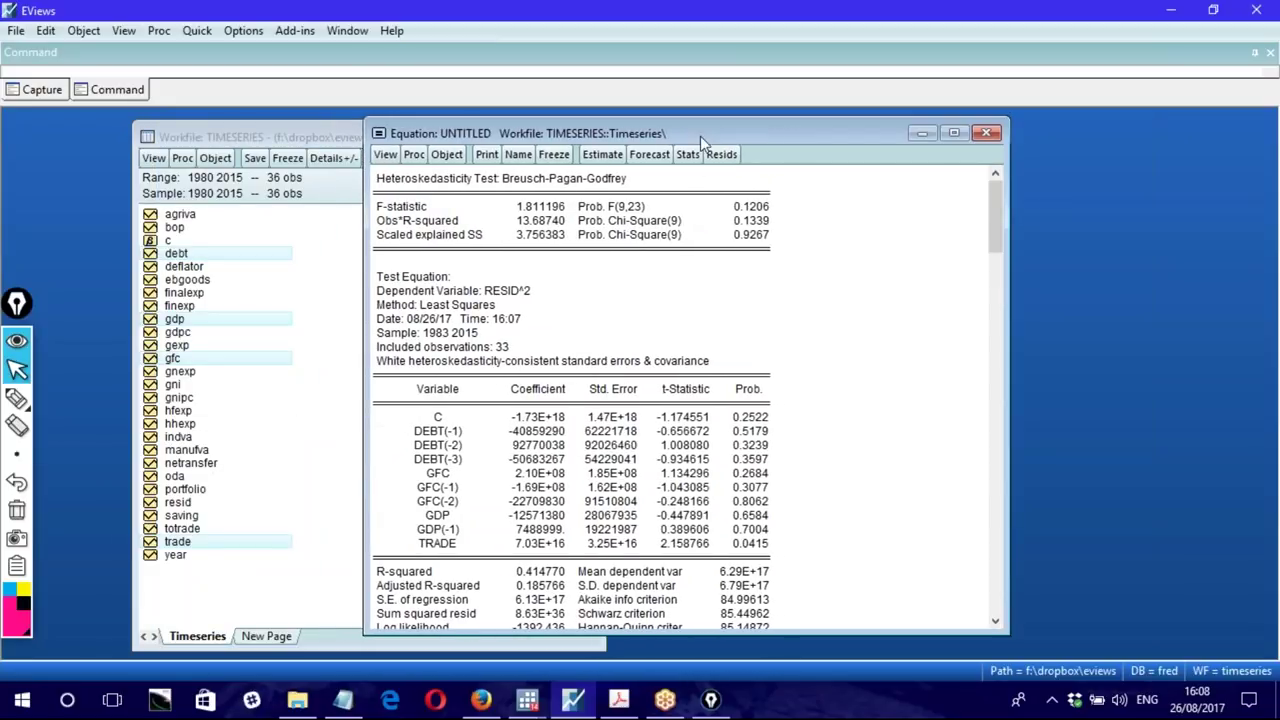
{"action": "mouse_move", "coordinate": [701, 135]}
{"action": "left_mouse_down"}
{"action": "mouse_move", "coordinate": [686, 134]}
{"action": "mouse_move", "coordinate": [700, 137]}
{"action": "left_mouse_up"}
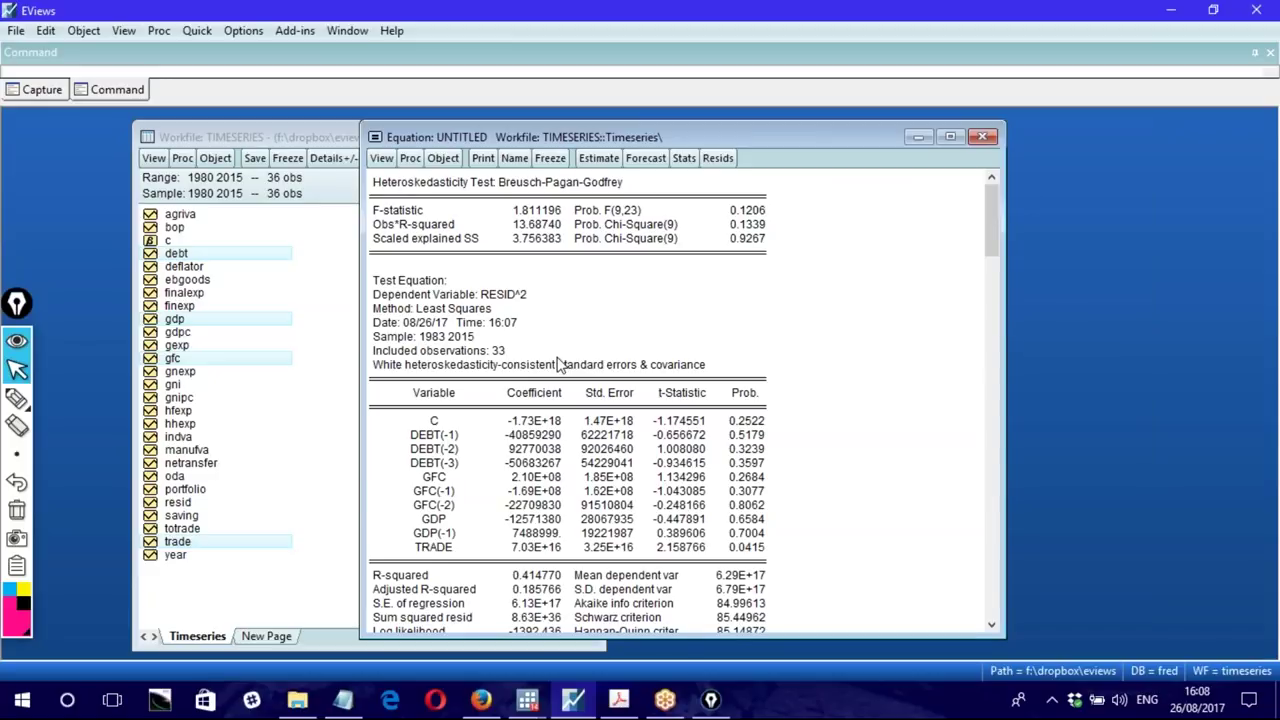
{"action": "left_click_drag", "start_coordinate": [359, 383], "coordinate": [388, 384]}
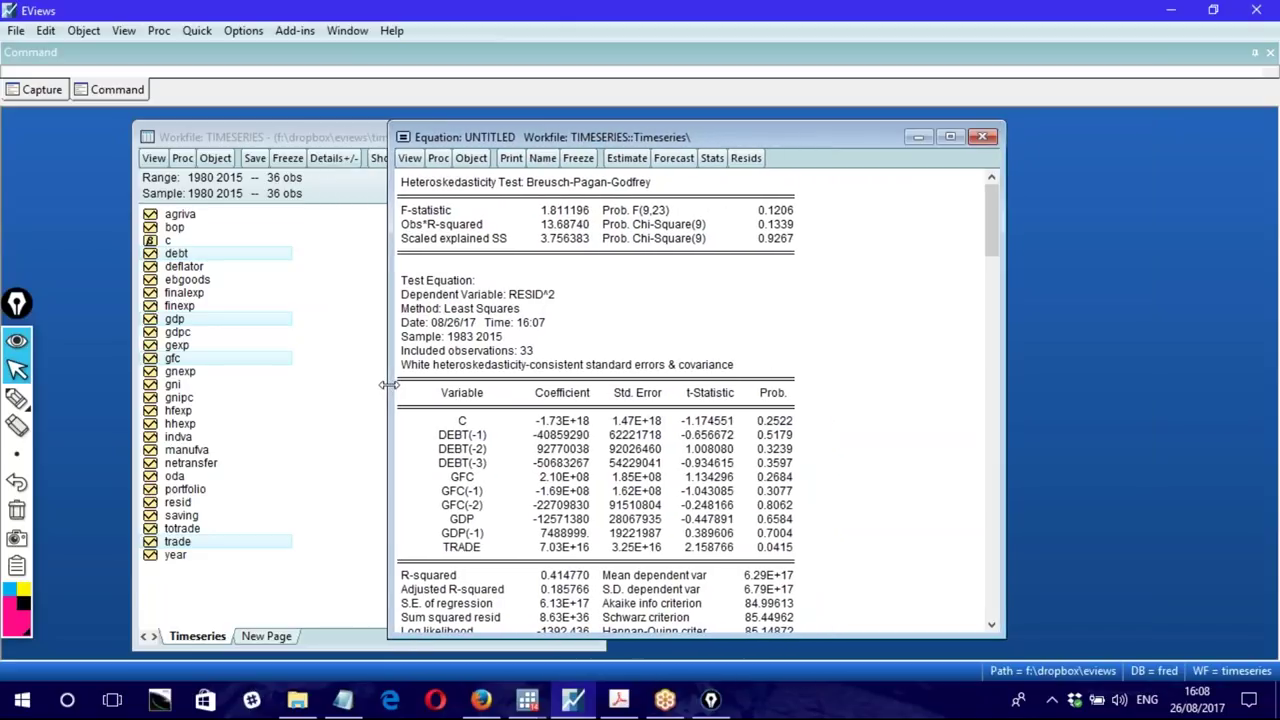
{"action": "left_click_drag", "start_coordinate": [582, 138], "coordinate": [523, 135]}
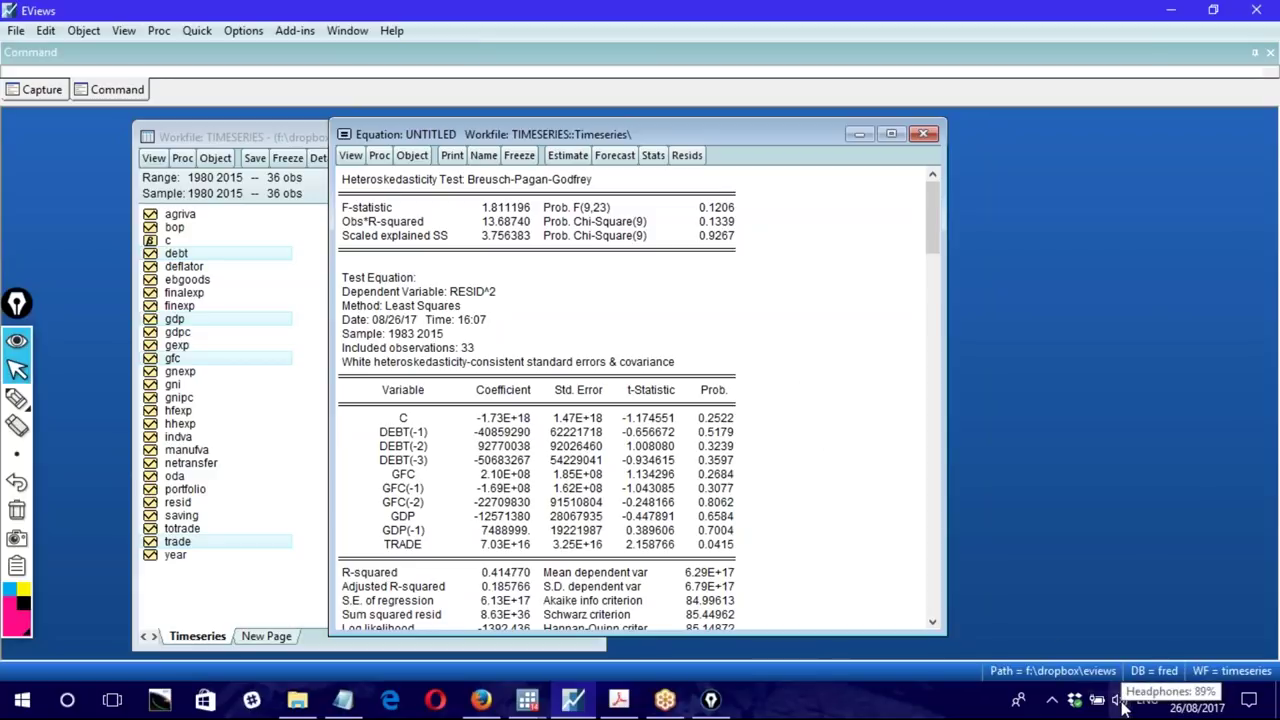
{"action": "left_click_drag", "start_coordinate": [231, 137], "coordinate": [153, 135]}
{"action": "left_click_drag", "start_coordinate": [585, 140], "coordinate": [648, 147]}
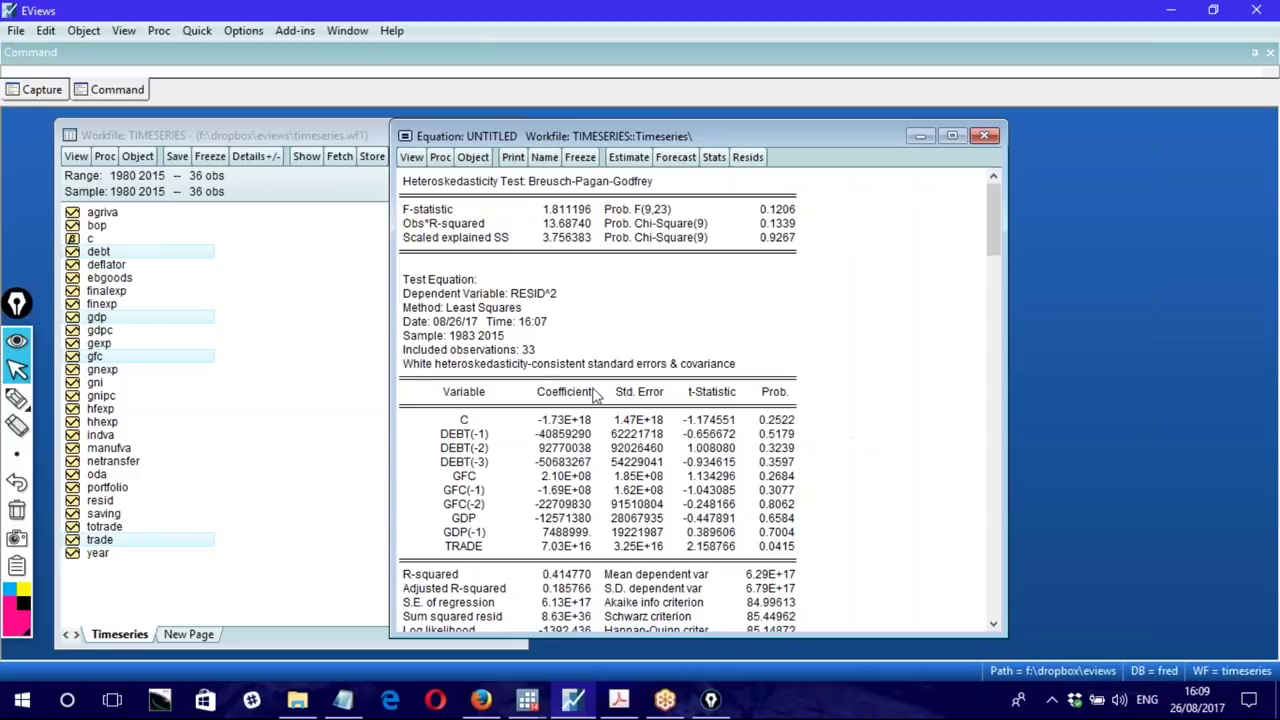
{"action": "mouse_move", "coordinate": [389, 360]}
{"action": "left_mouse_down"}
{"action": "mouse_move", "coordinate": [428, 360]}
{"action": "mouse_move", "coordinate": [392, 366]}
{"action": "left_mouse_up"}
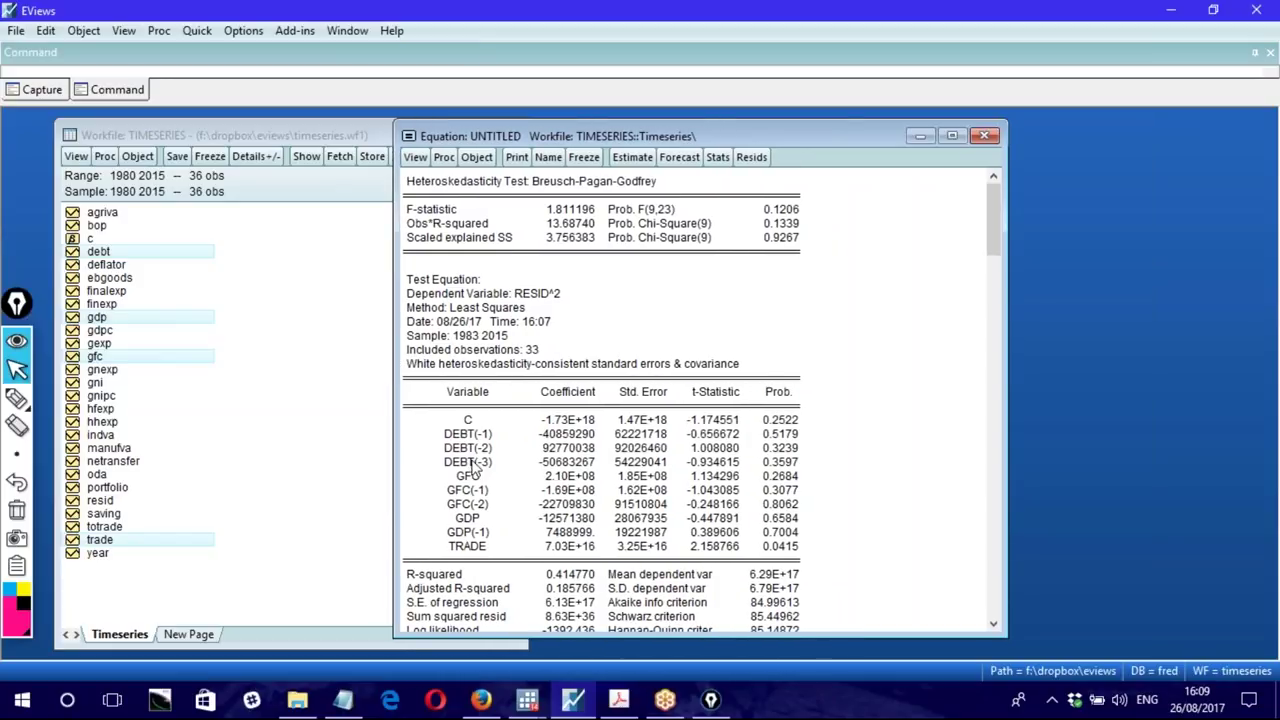
Step: Switch from EViews to the Notepad notes and delete all of their text
{"action": "mouse_move", "coordinate": [345, 705]}
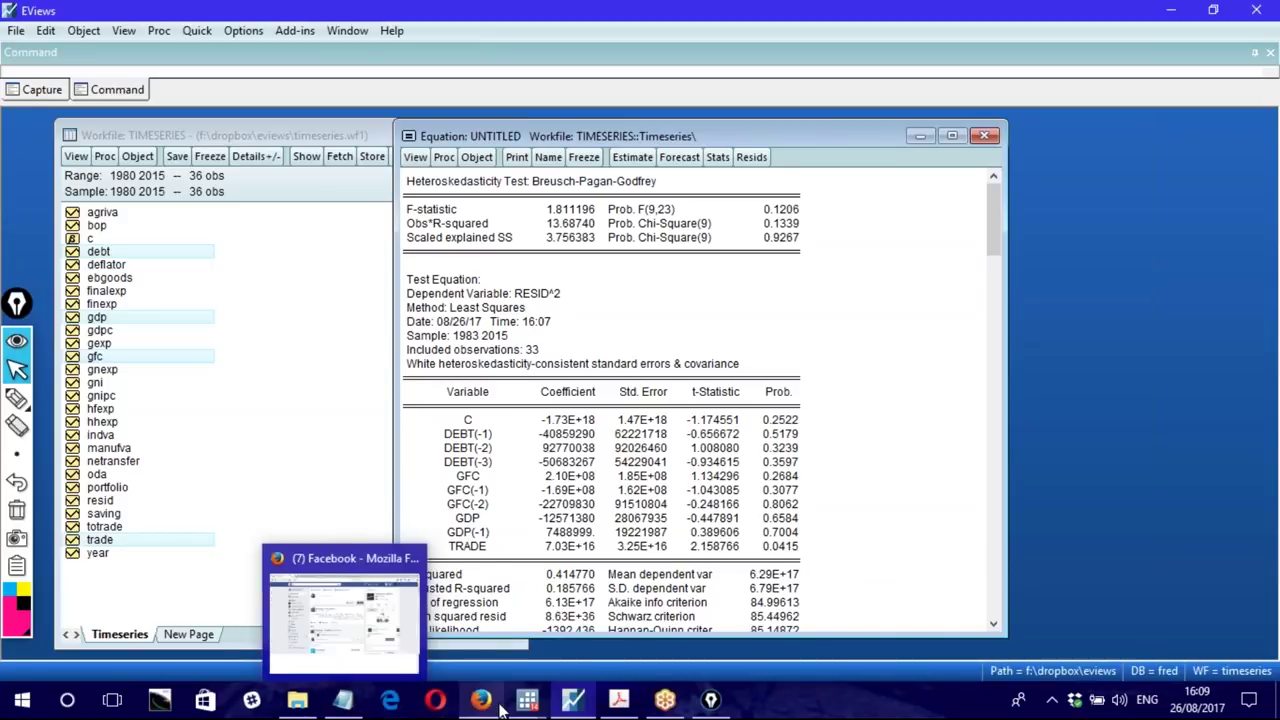
{"action": "mouse_move", "coordinate": [575, 705]}
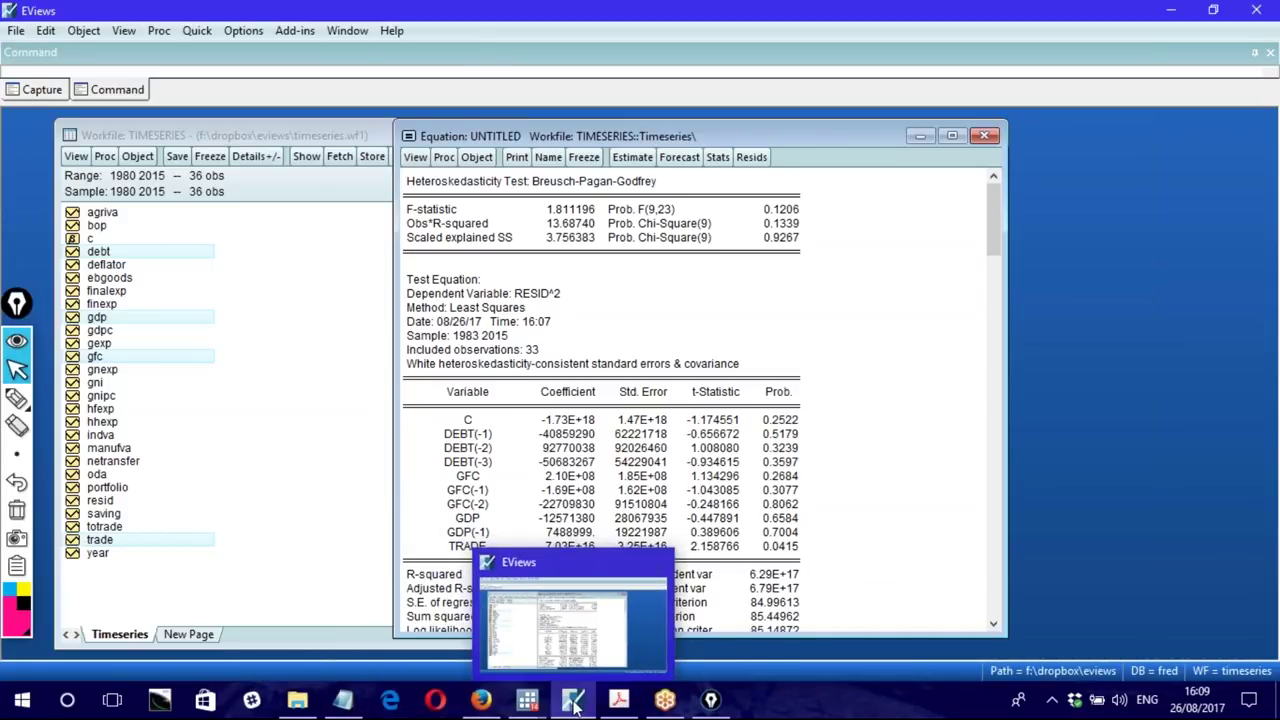
{"action": "left_click", "coordinate": [575, 705]}
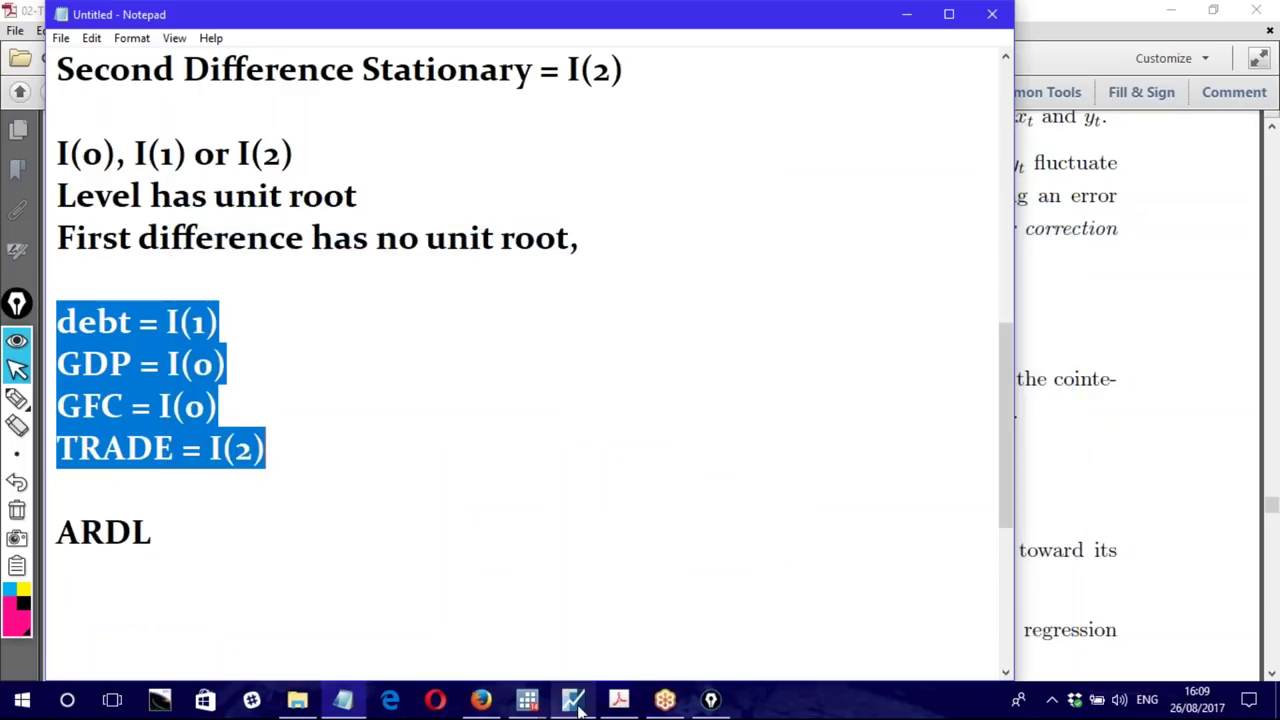
{"action": "left_click", "coordinate": [575, 705]}
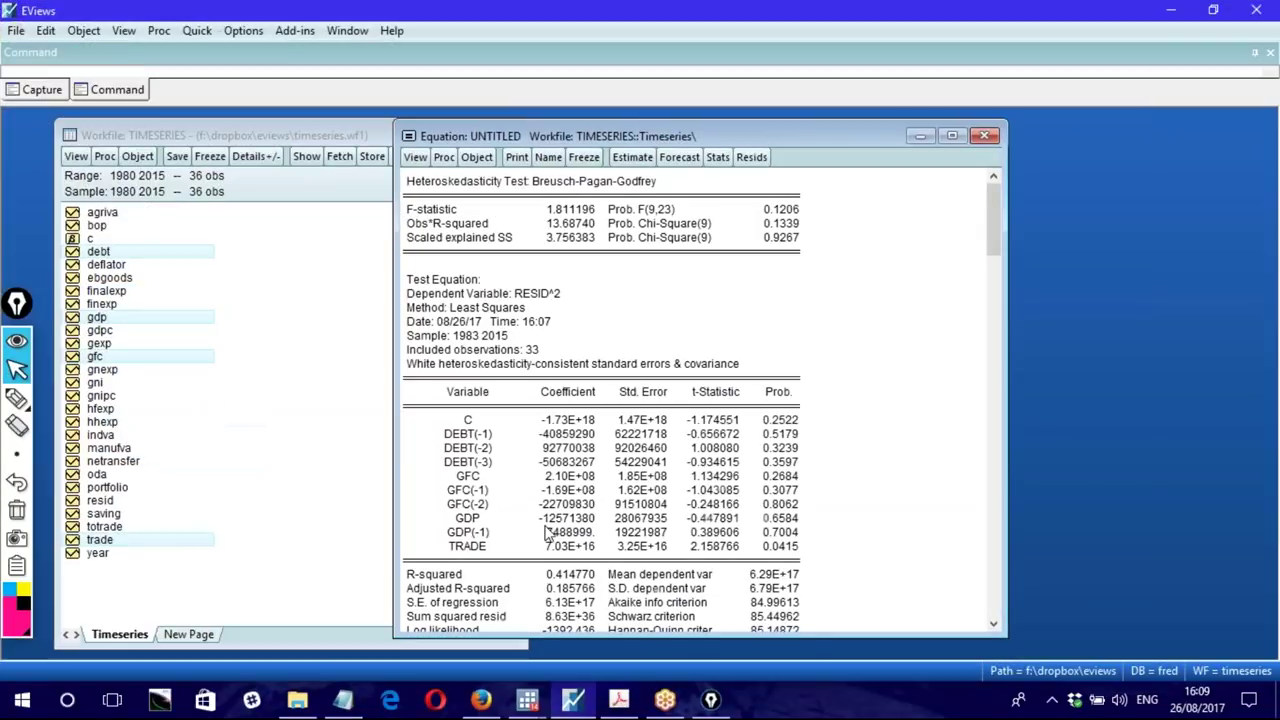
{"action": "left_click", "coordinate": [343, 703]}
{"action": "key", "text": "ctrl+a"}
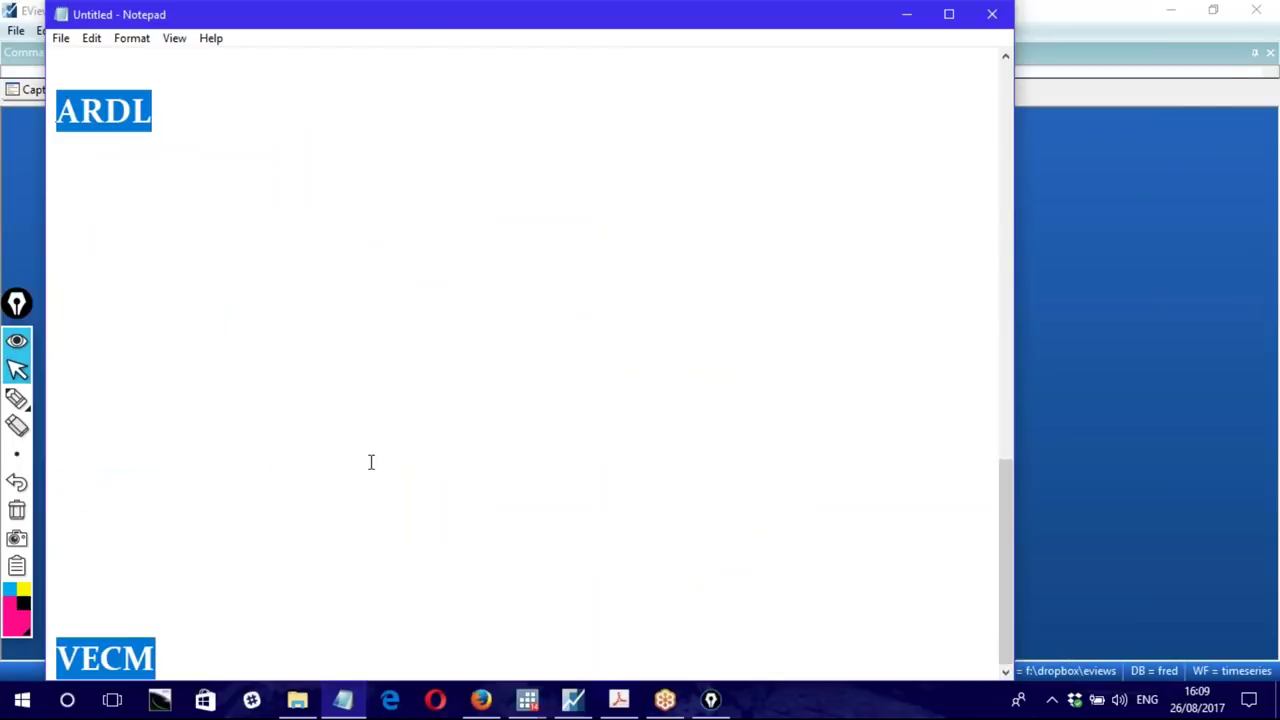
{"action": "key", "text": "Delete"}
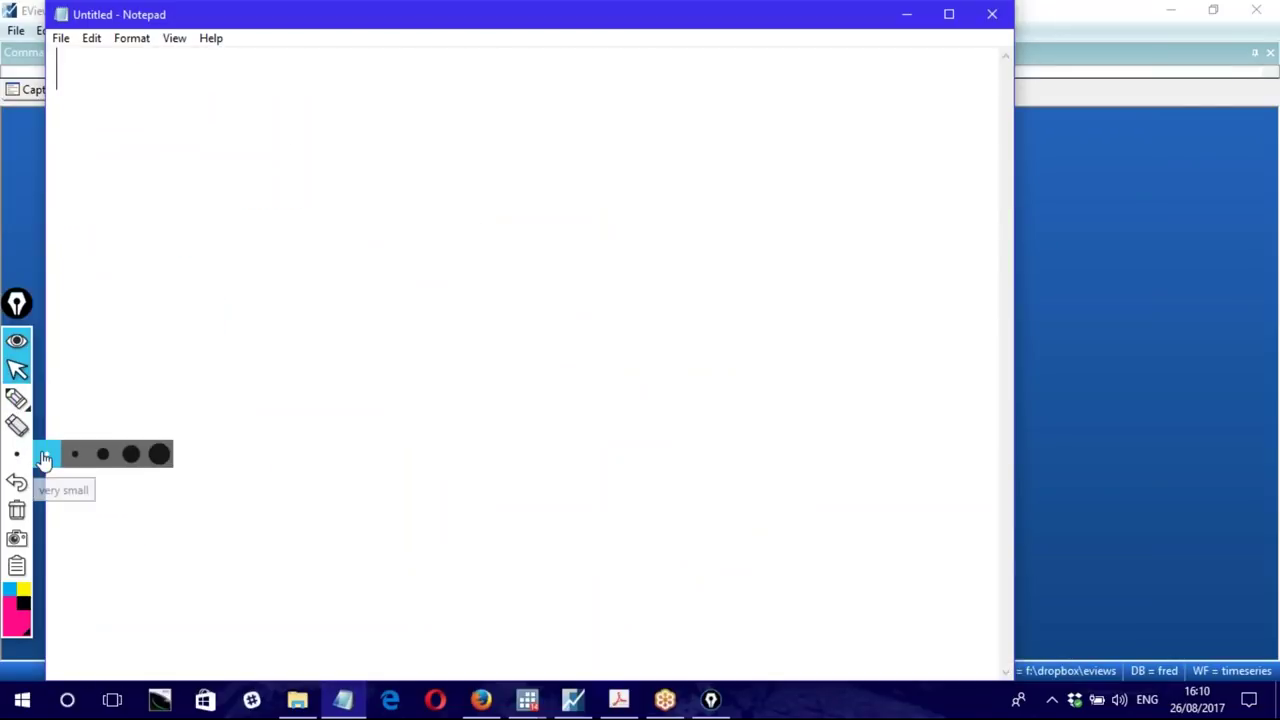
Step: With a very small pink pen, draw axes labelled X and t and a rising line starting partway up the vertical axis
{"action": "left_click", "coordinate": [46, 454]}
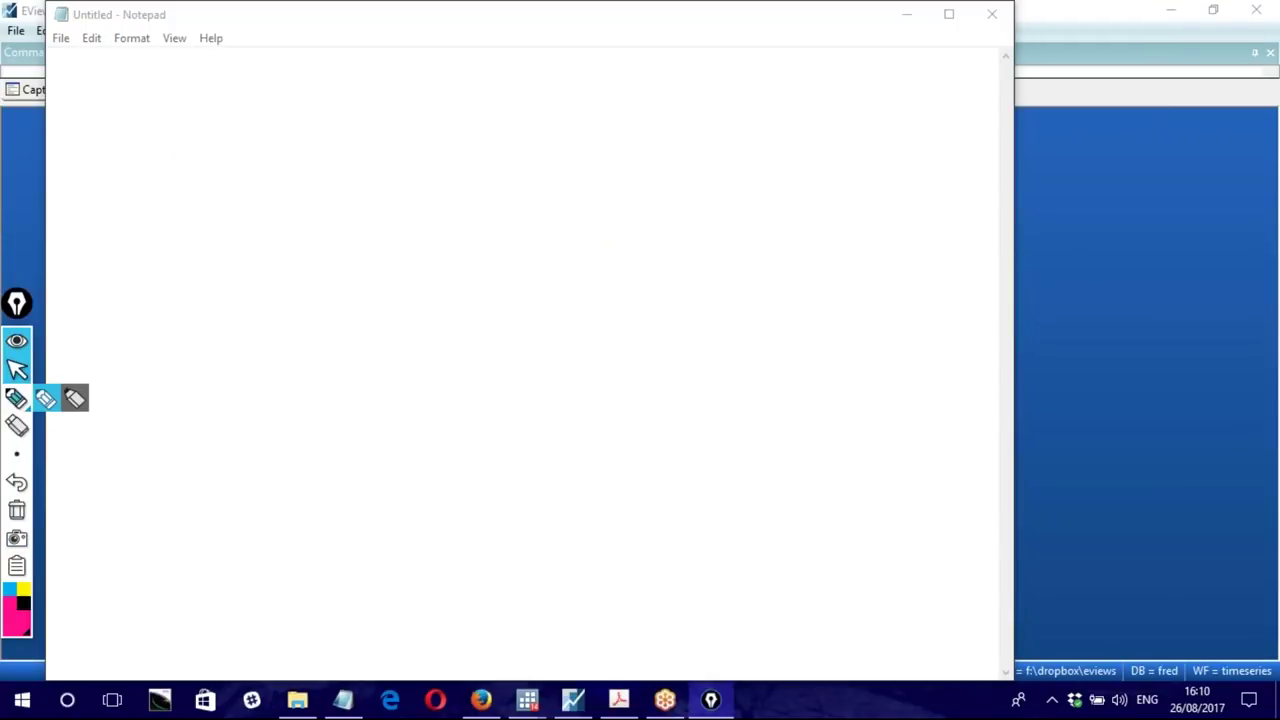
{"action": "left_click", "coordinate": [45, 399]}
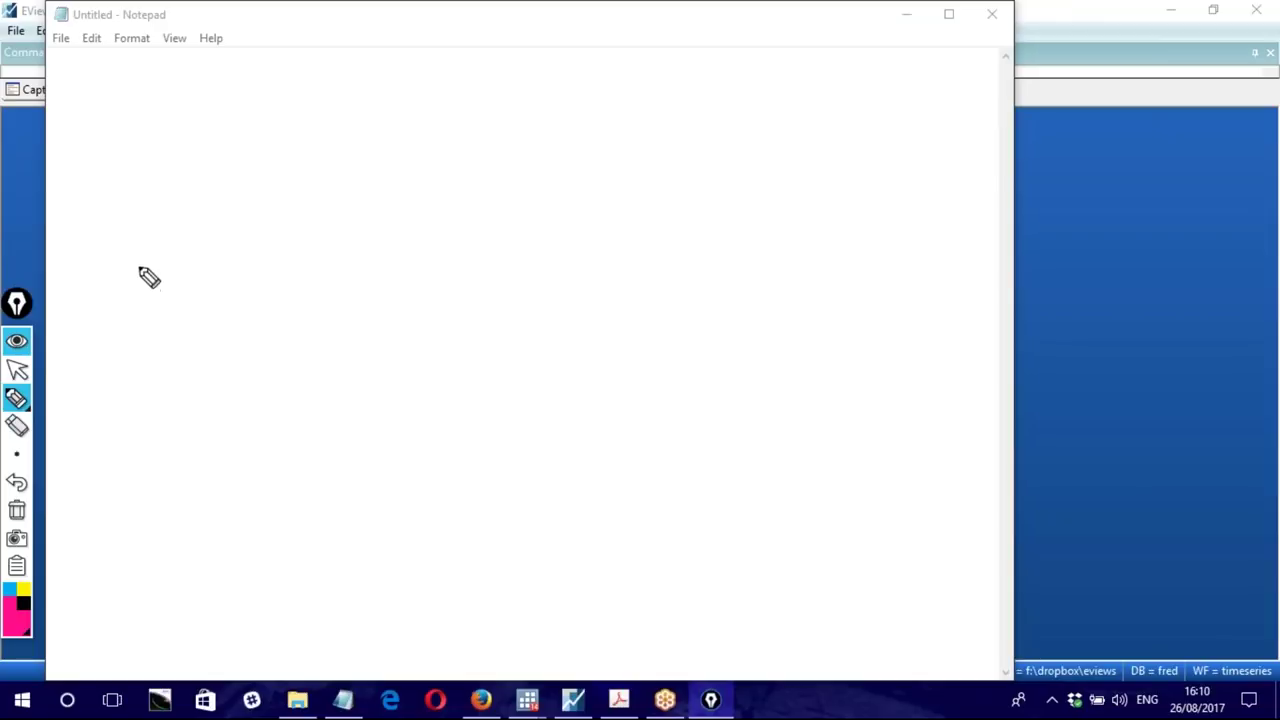
{"action": "mouse_move", "coordinate": [182, 62]}
{"action": "left_mouse_down"}
{"action": "mouse_move", "coordinate": [169, 615]}
{"action": "mouse_move", "coordinate": [898, 613]}
{"action": "mouse_move", "coordinate": [924, 656]}
{"action": "mouse_move", "coordinate": [922, 643]}
{"action": "left_mouse_up"}
{"action": "mouse_move", "coordinate": [138, 60]}
{"action": "left_mouse_down"}
{"action": "mouse_move", "coordinate": [122, 90]}
{"action": "mouse_move", "coordinate": [148, 90]}
{"action": "left_mouse_up"}
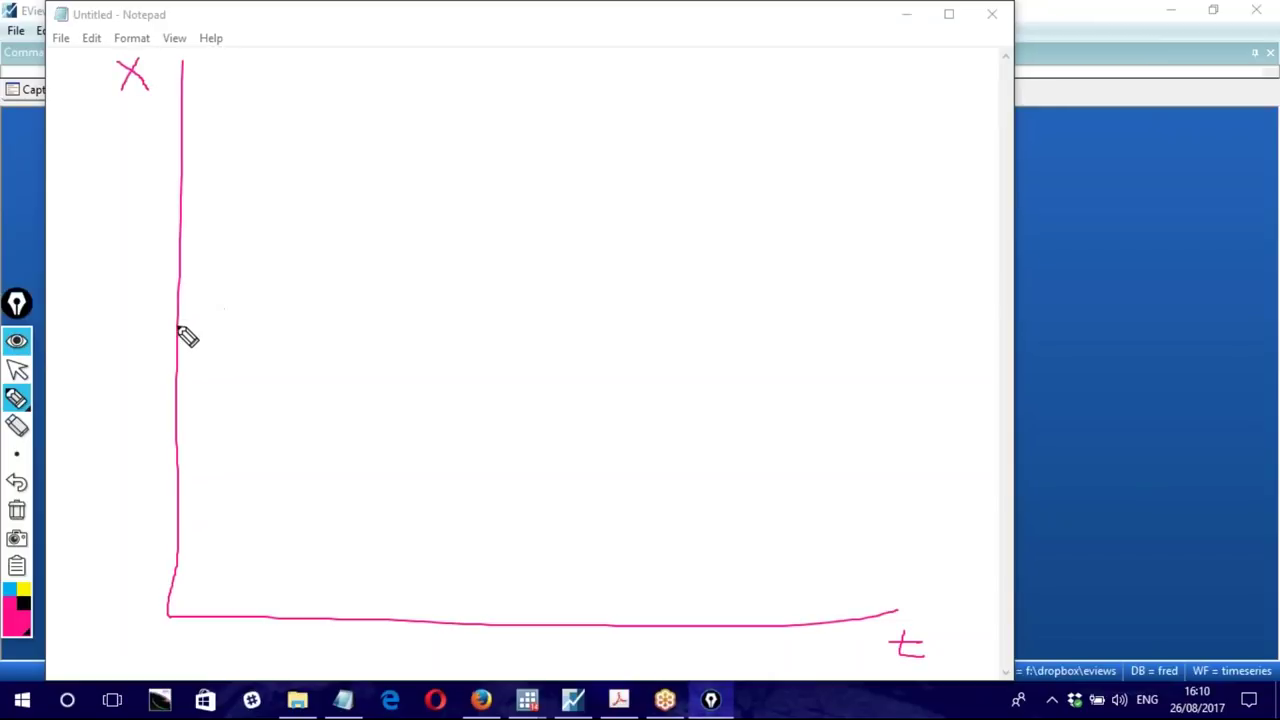
{"action": "mouse_move", "coordinate": [178, 327]}
{"action": "left_mouse_down"}
{"action": "mouse_move", "coordinate": [631, 160]}
{"action": "mouse_move", "coordinate": [853, 58]}
{"action": "left_mouse_up"}
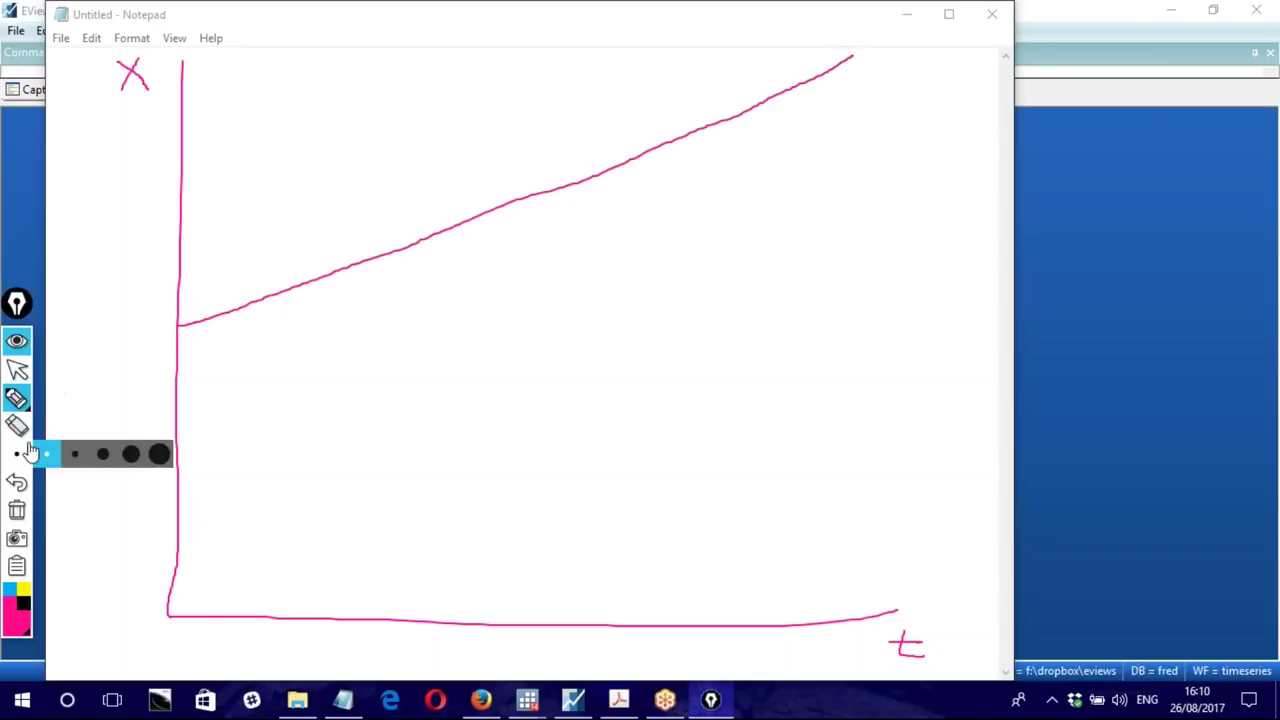
Step: Handwrite the equation dX = a + b(Xt) + e with the pen below the rising line
{"action": "left_click", "coordinate": [18, 375]}
{"action": "left_click", "coordinate": [479, 279]}
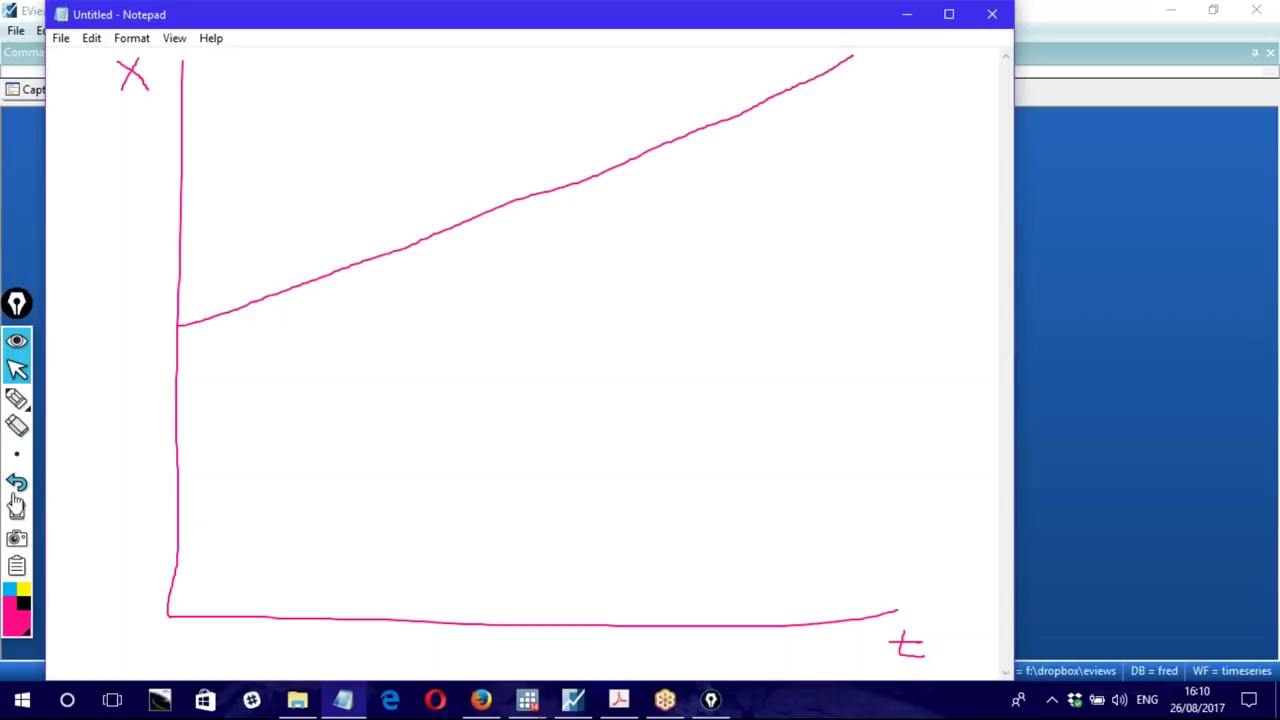
{"action": "left_click", "coordinate": [16, 398]}
{"action": "left_click", "coordinate": [16, 398]}
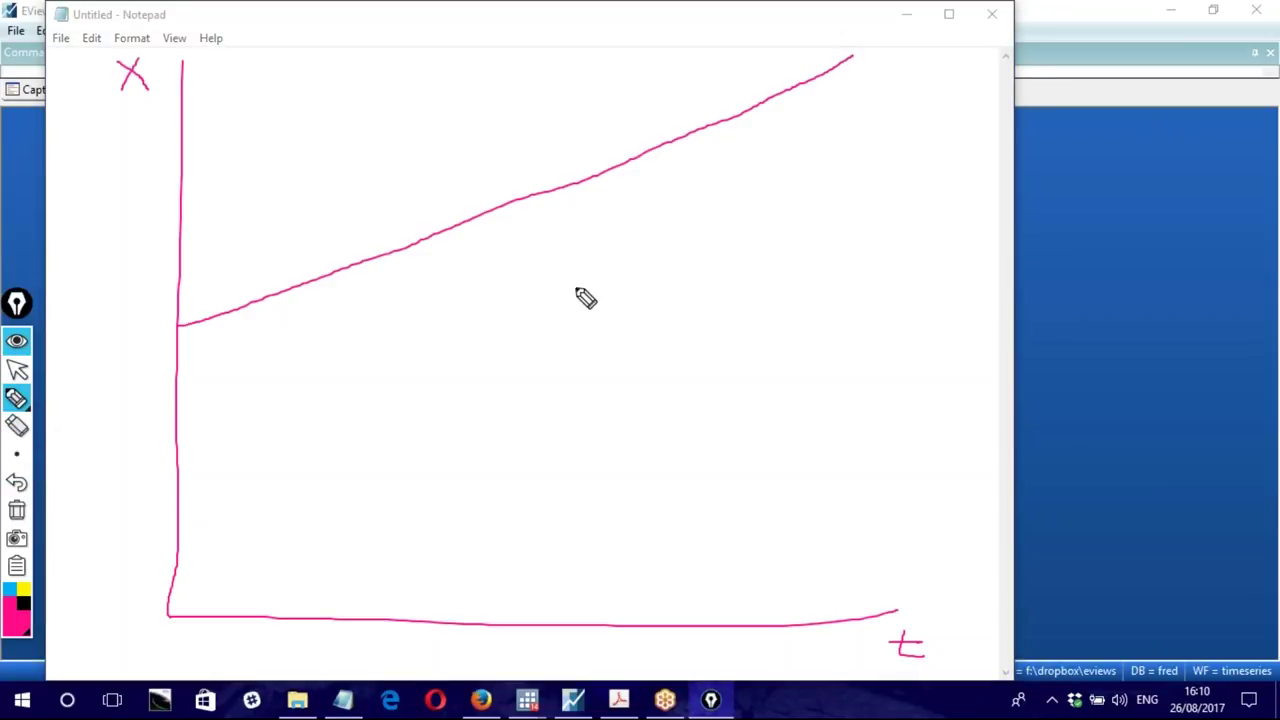
{"action": "mouse_move", "coordinate": [530, 268]}
{"action": "left_mouse_down"}
{"action": "mouse_move", "coordinate": [521, 308]}
{"action": "mouse_move", "coordinate": [553, 313]}
{"action": "mouse_move", "coordinate": [607, 286]}
{"action": "mouse_move", "coordinate": [597, 298]}
{"action": "mouse_move", "coordinate": [629, 300]}
{"action": "left_mouse_up"}
{"action": "mouse_move", "coordinate": [490, 287]}
{"action": "left_mouse_down"}
{"action": "mouse_move", "coordinate": [478, 296]}
{"action": "mouse_move", "coordinate": [490, 264]}
{"action": "left_mouse_up"}
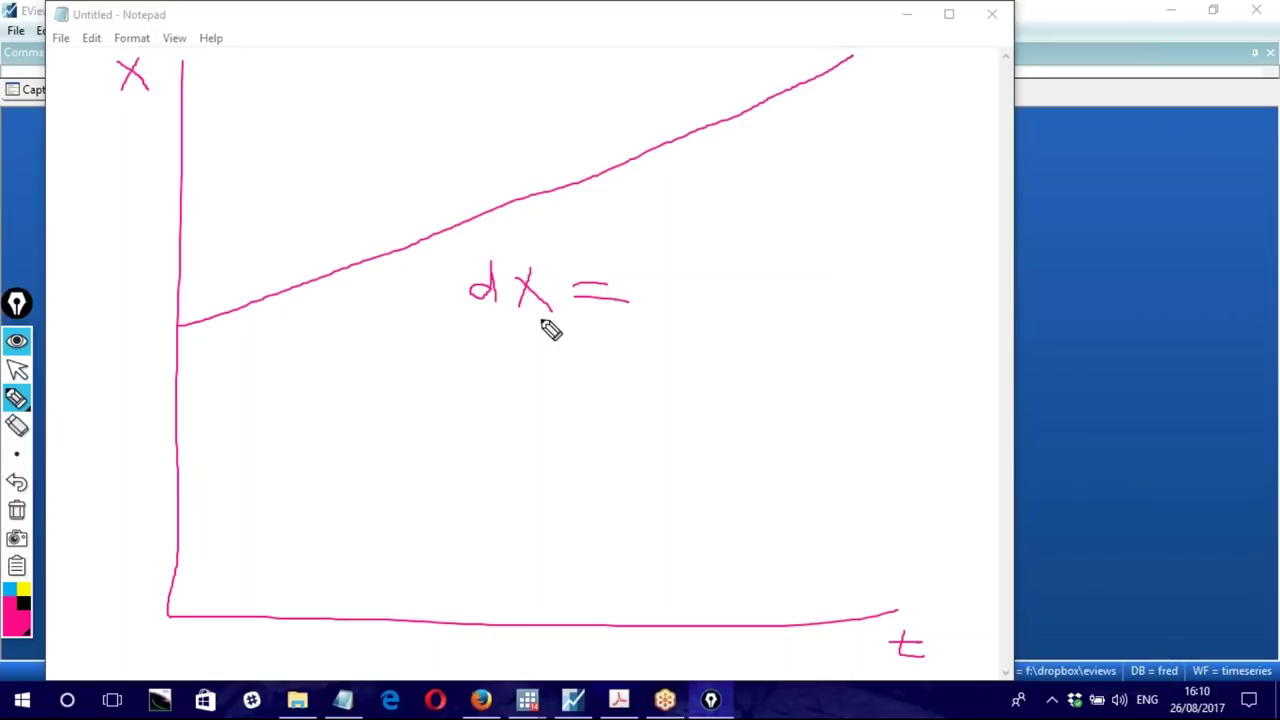
{"action": "mouse_move", "coordinate": [670, 292]}
{"action": "left_mouse_down"}
{"action": "mouse_move", "coordinate": [719, 281]}
{"action": "mouse_move", "coordinate": [718, 298]}
{"action": "mouse_move", "coordinate": [760, 300]}
{"action": "left_mouse_up"}
{"action": "mouse_move", "coordinate": [800, 252]}
{"action": "left_mouse_down"}
{"action": "mouse_move", "coordinate": [800, 290]}
{"action": "mouse_move", "coordinate": [843, 300]}
{"action": "mouse_move", "coordinate": [818, 302]}
{"action": "left_mouse_up"}
{"action": "mouse_move", "coordinate": [858, 262]}
{"action": "left_mouse_down"}
{"action": "mouse_move", "coordinate": [859, 290]}
{"action": "mouse_move", "coordinate": [870, 284]}
{"action": "mouse_move", "coordinate": [887, 314]}
{"action": "mouse_move", "coordinate": [916, 284]}
{"action": "mouse_move", "coordinate": [968, 274]}
{"action": "mouse_move", "coordinate": [965, 295]}
{"action": "left_mouse_up"}
{"action": "left_click_drag", "start_coordinate": [676, 256], "coordinate": [676, 294]}
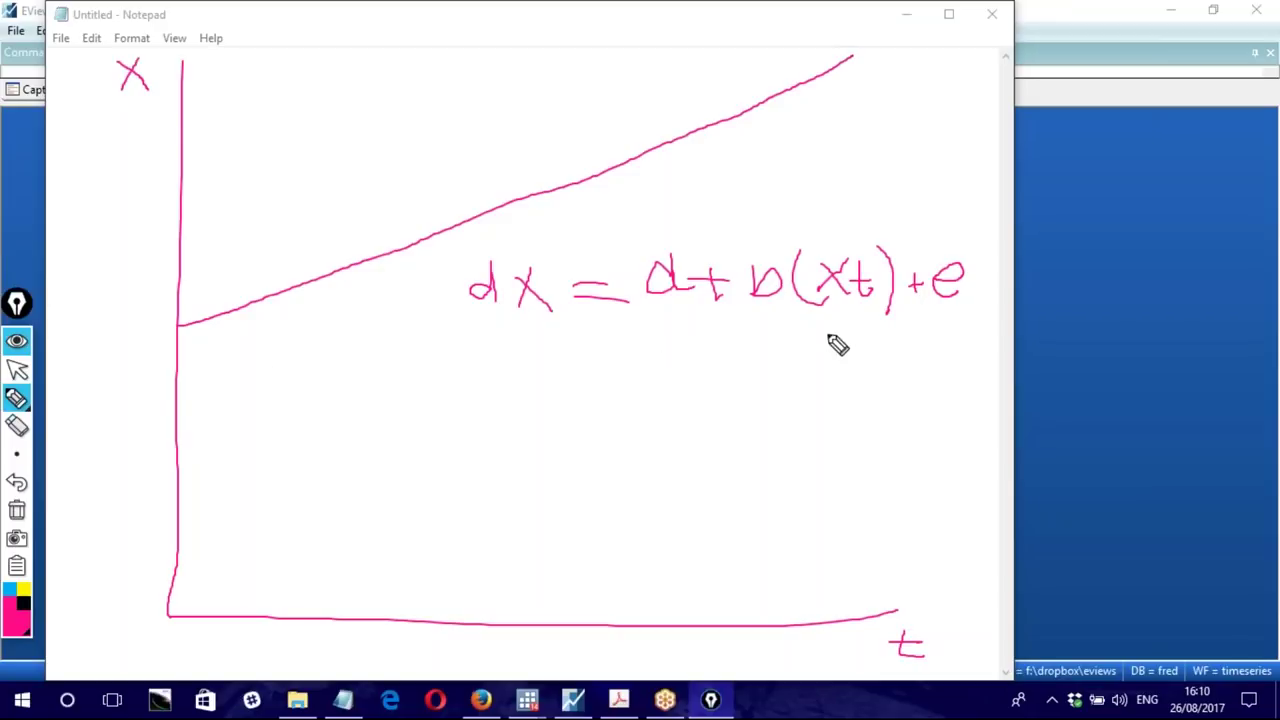
Step: Circle the rising line's intercept, draw a vertical line beside the axis, and write y = a | X = 0 within the graph
{"action": "mouse_move", "coordinate": [160, 314]}
{"action": "left_mouse_down"}
{"action": "mouse_move", "coordinate": [187, 350]}
{"action": "mouse_move", "coordinate": [192, 322]}
{"action": "mouse_move", "coordinate": [161, 314]}
{"action": "mouse_move", "coordinate": [210, 378]}
{"action": "mouse_move", "coordinate": [208, 614]}
{"action": "left_mouse_up"}
{"action": "mouse_move", "coordinate": [240, 460]}
{"action": "left_mouse_down"}
{"action": "mouse_move", "coordinate": [270, 461]}
{"action": "mouse_move", "coordinate": [248, 509]}
{"action": "mouse_move", "coordinate": [353, 495]}
{"action": "mouse_move", "coordinate": [386, 491]}
{"action": "left_mouse_up"}
{"action": "left_click_drag", "start_coordinate": [409, 414], "coordinate": [406, 562]}
{"action": "mouse_move", "coordinate": [470, 474]}
{"action": "left_mouse_down"}
{"action": "mouse_move", "coordinate": [444, 514]}
{"action": "mouse_move", "coordinate": [489, 519]}
{"action": "mouse_move", "coordinate": [515, 492]}
{"action": "mouse_move", "coordinate": [549, 506]}
{"action": "mouse_move", "coordinate": [552, 481]}
{"action": "left_mouse_up"}
Step: Underline b(Xt) + e, write 0 beneath it, and write y = a below the rest of the equation
{"action": "left_click_drag", "start_coordinate": [752, 321], "coordinate": [957, 327]}
{"action": "mouse_move", "coordinate": [851, 352]}
{"action": "left_mouse_down"}
{"action": "mouse_move", "coordinate": [873, 380]}
{"action": "mouse_move", "coordinate": [848, 352]}
{"action": "left_mouse_up"}
{"action": "left_click_drag", "start_coordinate": [620, 366], "coordinate": [627, 380]}
{"action": "mouse_move", "coordinate": [490, 356]}
{"action": "left_mouse_down"}
{"action": "mouse_move", "coordinate": [503, 370]}
{"action": "mouse_move", "coordinate": [521, 354]}
{"action": "mouse_move", "coordinate": [500, 400]}
{"action": "left_mouse_up"}
{"action": "mouse_move", "coordinate": [694, 363]}
{"action": "left_mouse_down"}
{"action": "mouse_move", "coordinate": [671, 386]}
{"action": "mouse_move", "coordinate": [684, 352]}
{"action": "mouse_move", "coordinate": [716, 382]}
{"action": "left_mouse_up"}
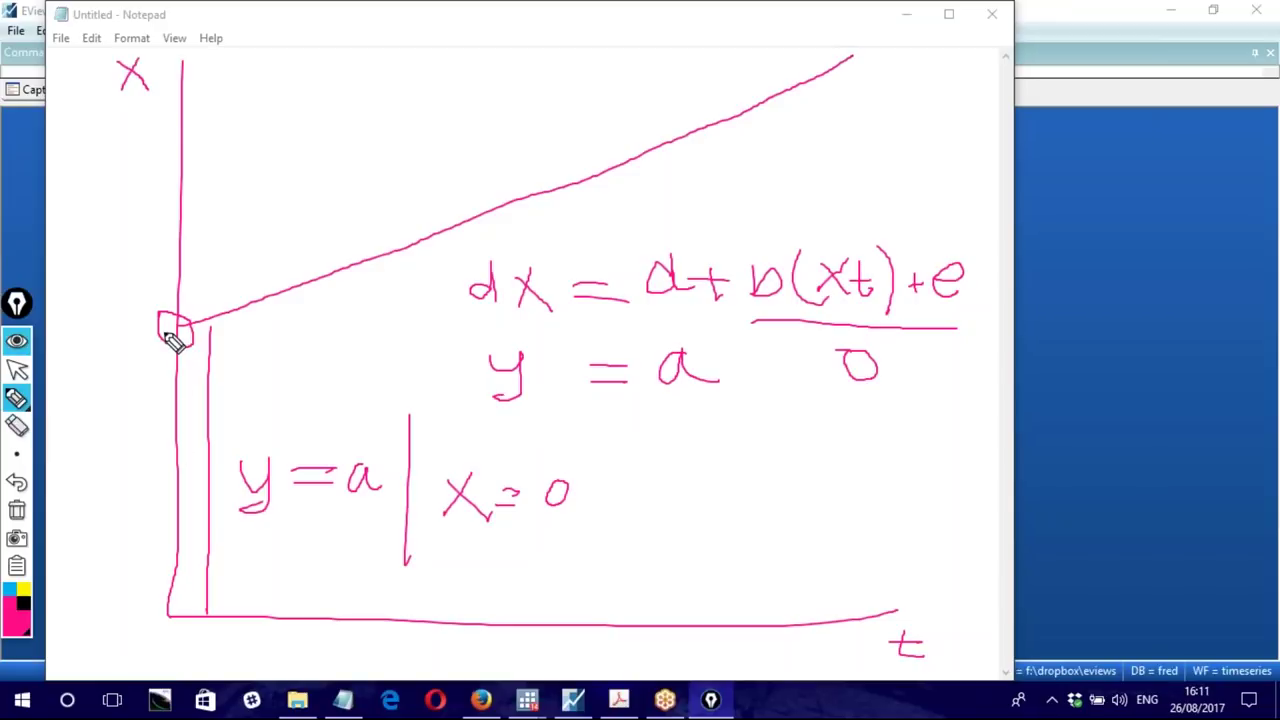
Step: Circle the origin of the graph and draw a downward arrow below it
{"action": "mouse_move", "coordinate": [172, 625]}
{"action": "left_mouse_down"}
{"action": "mouse_move", "coordinate": [166, 680]}
{"action": "mouse_move", "coordinate": [166, 651]}
{"action": "left_mouse_up"}
{"action": "mouse_move", "coordinate": [150, 598]}
{"action": "left_mouse_down"}
{"action": "mouse_move", "coordinate": [172, 612]}
{"action": "mouse_move", "coordinate": [146, 597]}
{"action": "left_mouse_up"}
{"action": "mouse_move", "coordinate": [166, 670]}
{"action": "left_mouse_down"}
{"action": "mouse_move", "coordinate": [204, 654]}
{"action": "mouse_move", "coordinate": [158, 676]}
{"action": "left_mouse_up"}
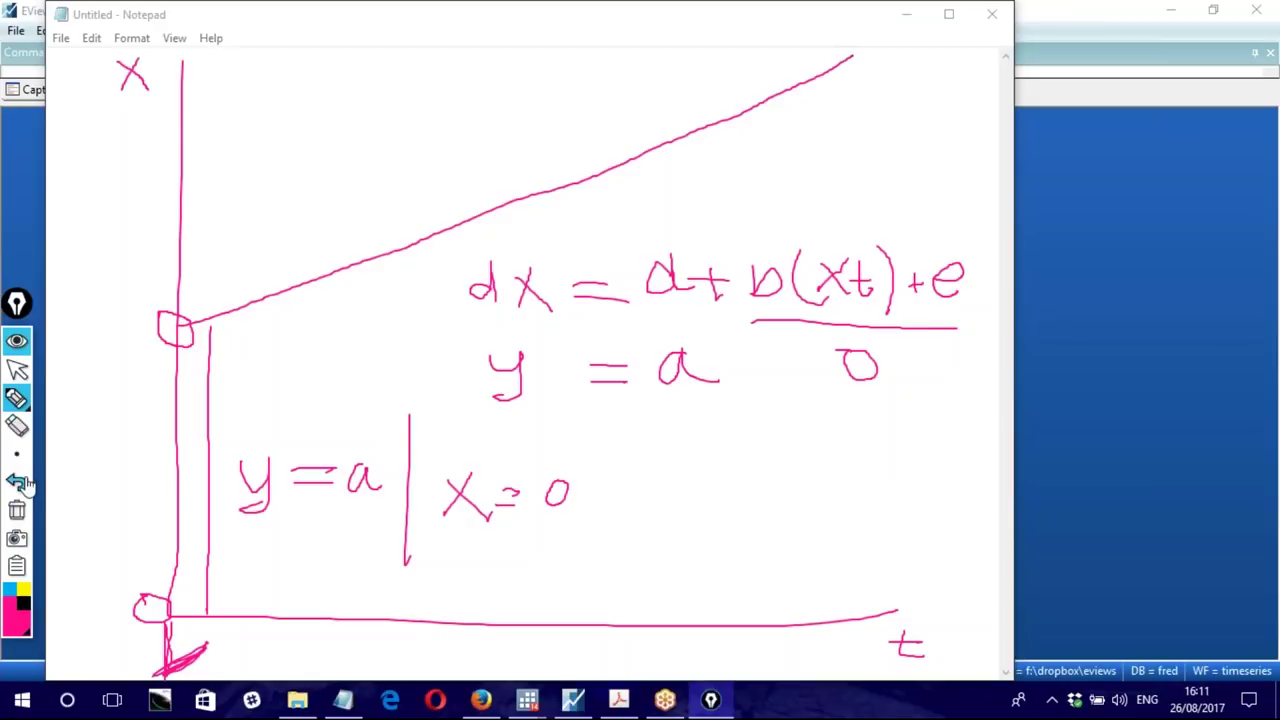
Step: Erase the rising line with its intercept marks and draw a new rising line that starts at the origin
{"action": "left_click", "coordinate": [16, 425]}
{"action": "left_click", "coordinate": [313, 300]}
{"action": "left_click", "coordinate": [206, 418]}
{"action": "left_click", "coordinate": [190, 340]}
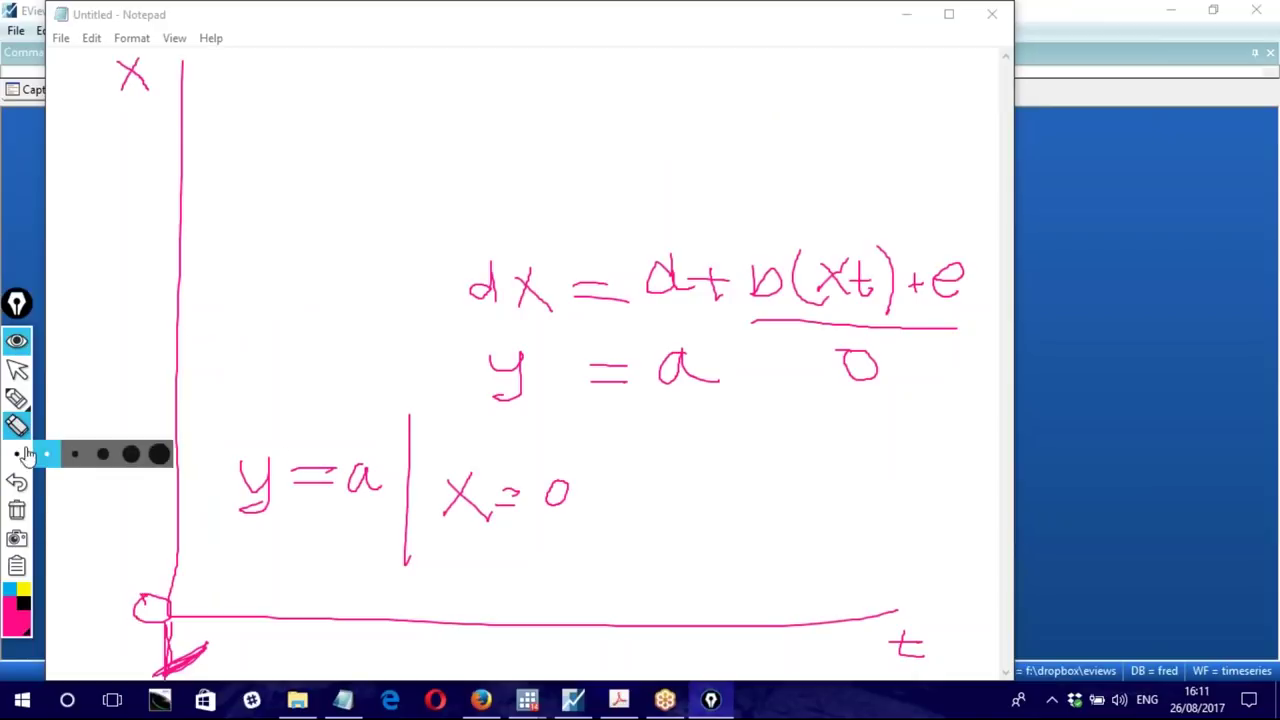
{"action": "left_click", "coordinate": [16, 397]}
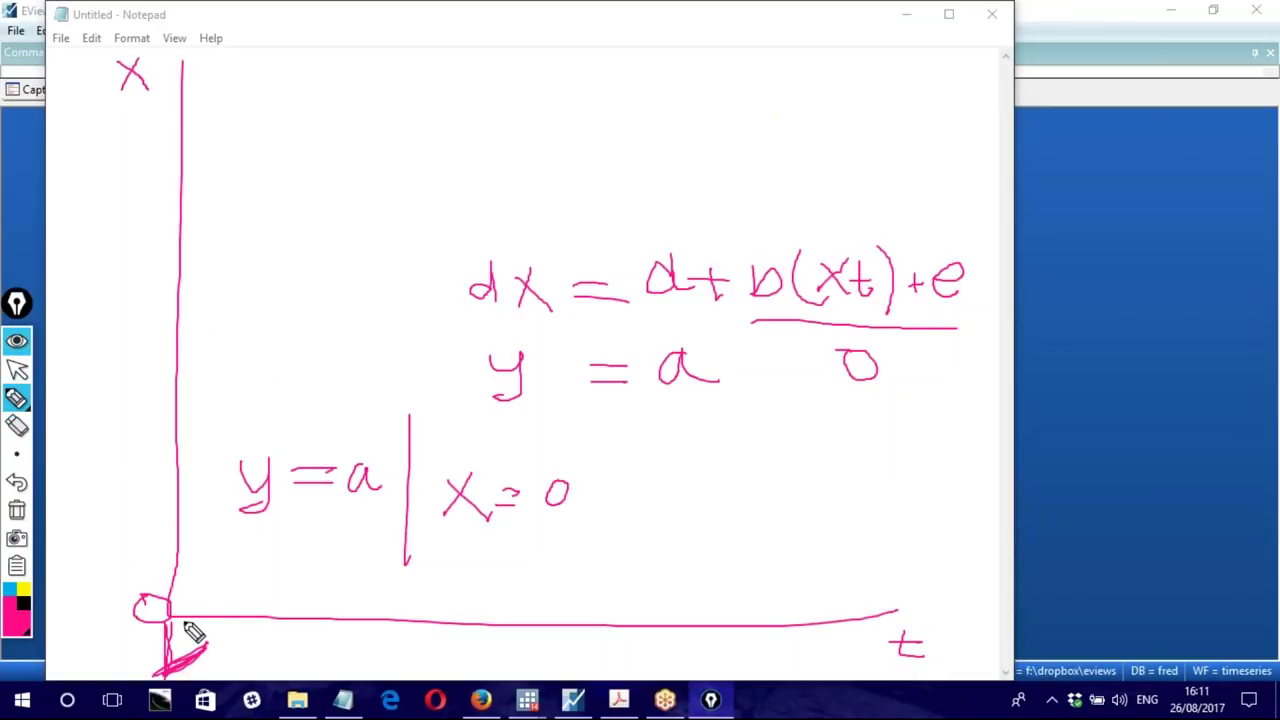
{"action": "mouse_move", "coordinate": [172, 614]}
{"action": "left_mouse_down"}
{"action": "mouse_move", "coordinate": [277, 514]}
{"action": "mouse_move", "coordinate": [812, 95]}
{"action": "left_mouse_up"}
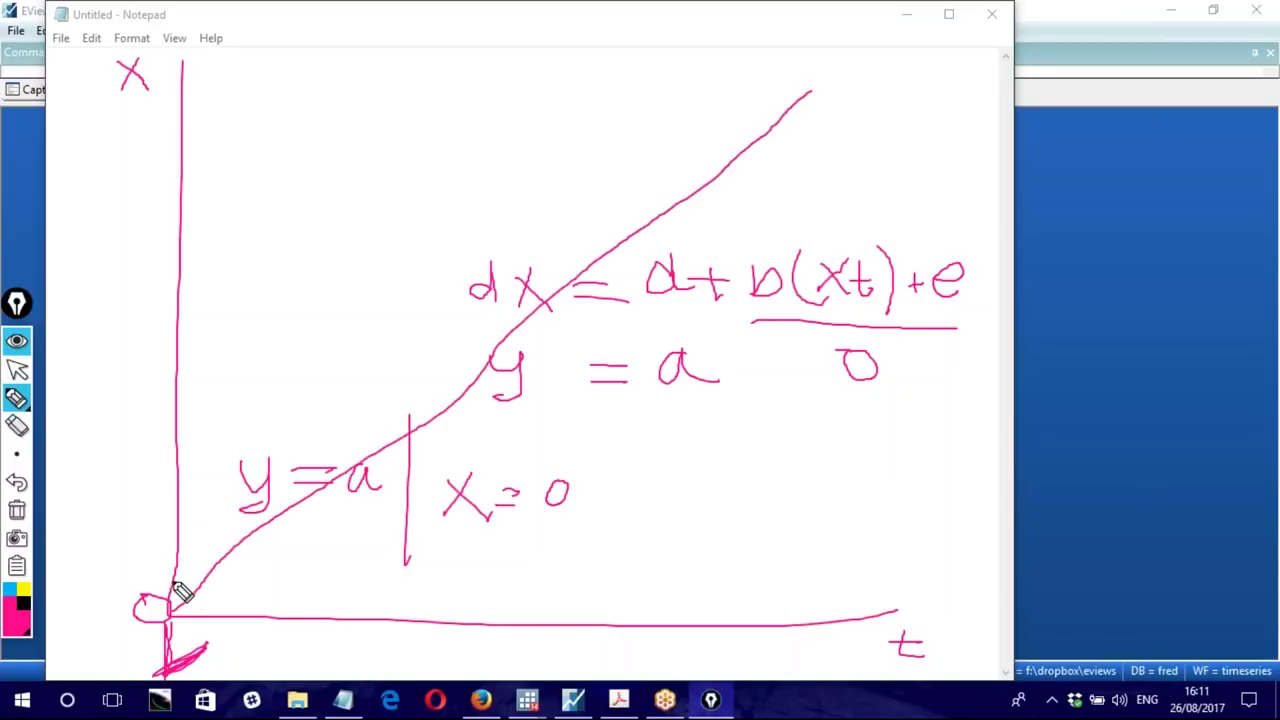
Step: Box the origin and the b(Xt) + e term, and circle the a in both y = a expressions
{"action": "mouse_move", "coordinate": [155, 588]}
{"action": "left_mouse_down"}
{"action": "mouse_move", "coordinate": [211, 581]}
{"action": "mouse_move", "coordinate": [214, 640]}
{"action": "mouse_move", "coordinate": [130, 643]}
{"action": "mouse_move", "coordinate": [143, 594]}
{"action": "left_mouse_up"}
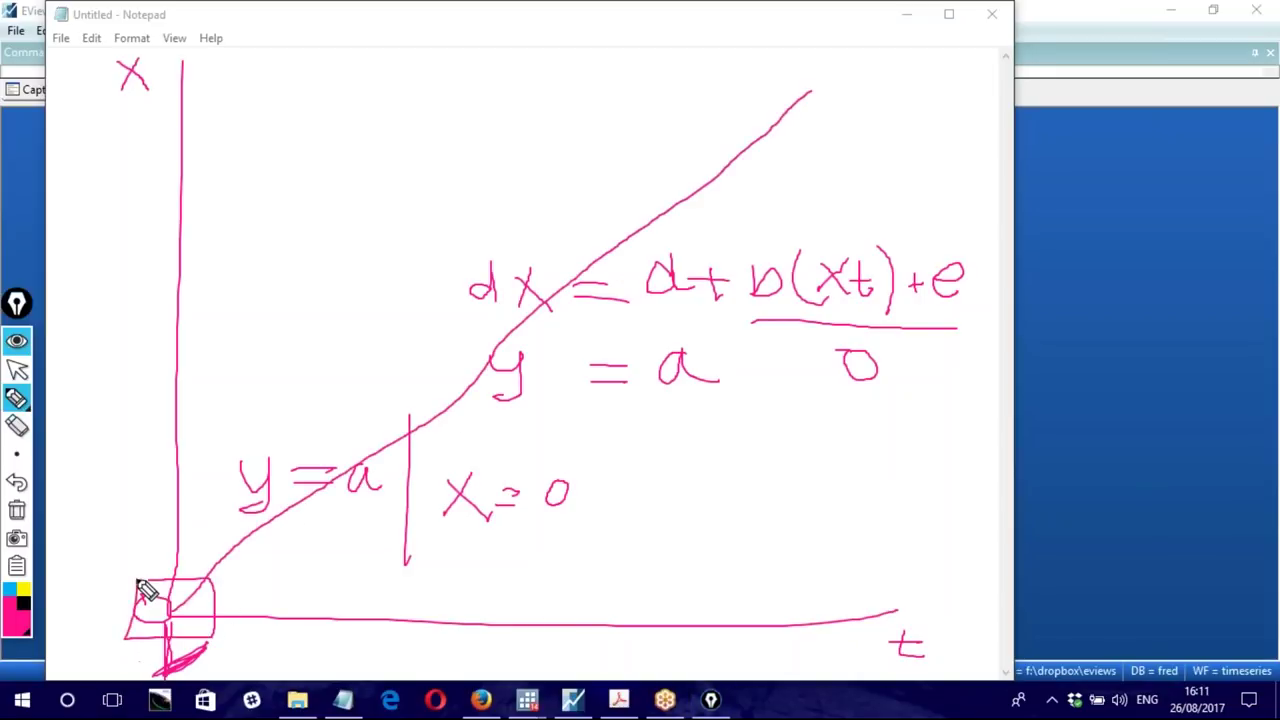
{"action": "mouse_move", "coordinate": [366, 471]}
{"action": "left_mouse_down"}
{"action": "mouse_move", "coordinate": [394, 503]}
{"action": "mouse_move", "coordinate": [363, 486]}
{"action": "mouse_move", "coordinate": [375, 465]}
{"action": "left_mouse_up"}
{"action": "mouse_move", "coordinate": [666, 371]}
{"action": "left_mouse_down"}
{"action": "mouse_move", "coordinate": [723, 366]}
{"action": "mouse_move", "coordinate": [669, 371]}
{"action": "mouse_move", "coordinate": [710, 362]}
{"action": "left_mouse_up"}
{"action": "mouse_move", "coordinate": [750, 235]}
{"action": "left_mouse_down"}
{"action": "mouse_move", "coordinate": [750, 338]}
{"action": "mouse_move", "coordinate": [957, 340]}
{"action": "mouse_move", "coordinate": [986, 255]}
{"action": "mouse_move", "coordinate": [986, 238]}
{"action": "mouse_move", "coordinate": [767, 237]}
{"action": "left_mouse_up"}
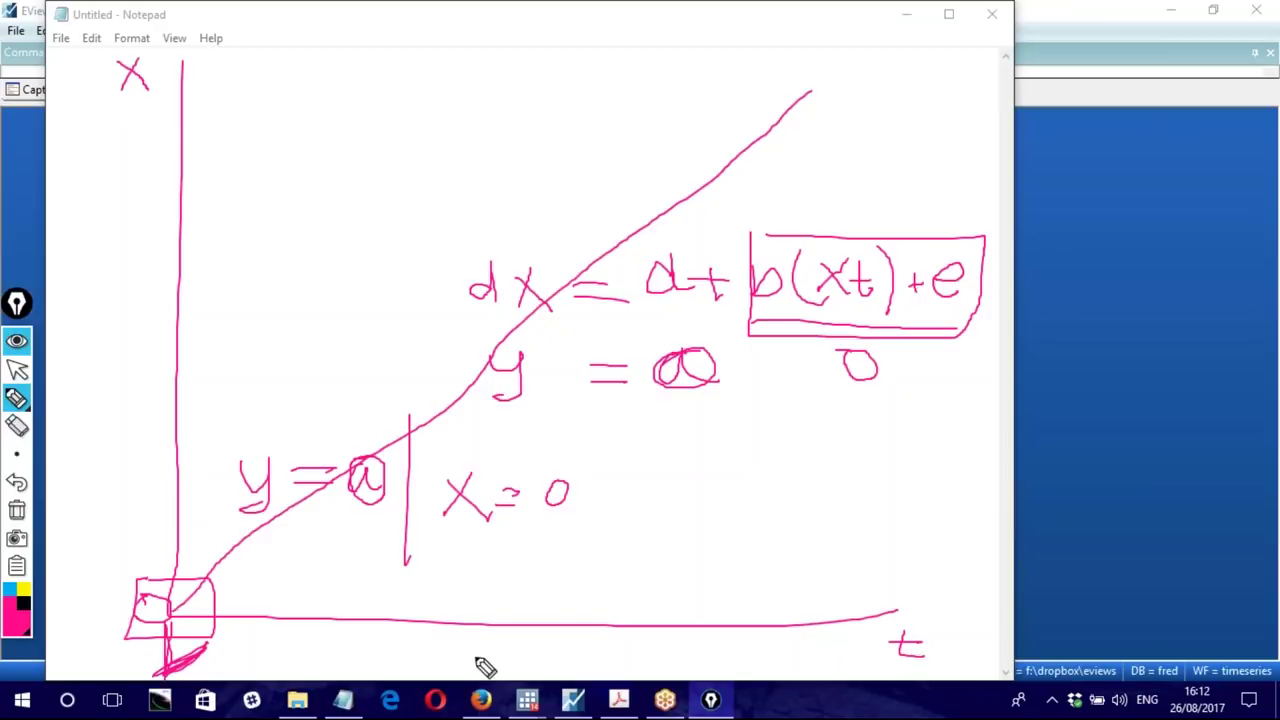
Step: Write an underlined t, 0 beside the origin and draw a mark across the vertical axis above it
{"action": "mouse_move", "coordinate": [101, 513]}
{"action": "left_mouse_down"}
{"action": "mouse_move", "coordinate": [120, 558]}
{"action": "mouse_move", "coordinate": [94, 536]}
{"action": "mouse_move", "coordinate": [113, 537]}
{"action": "mouse_move", "coordinate": [98, 545]}
{"action": "mouse_move", "coordinate": [152, 552]}
{"action": "left_mouse_up"}
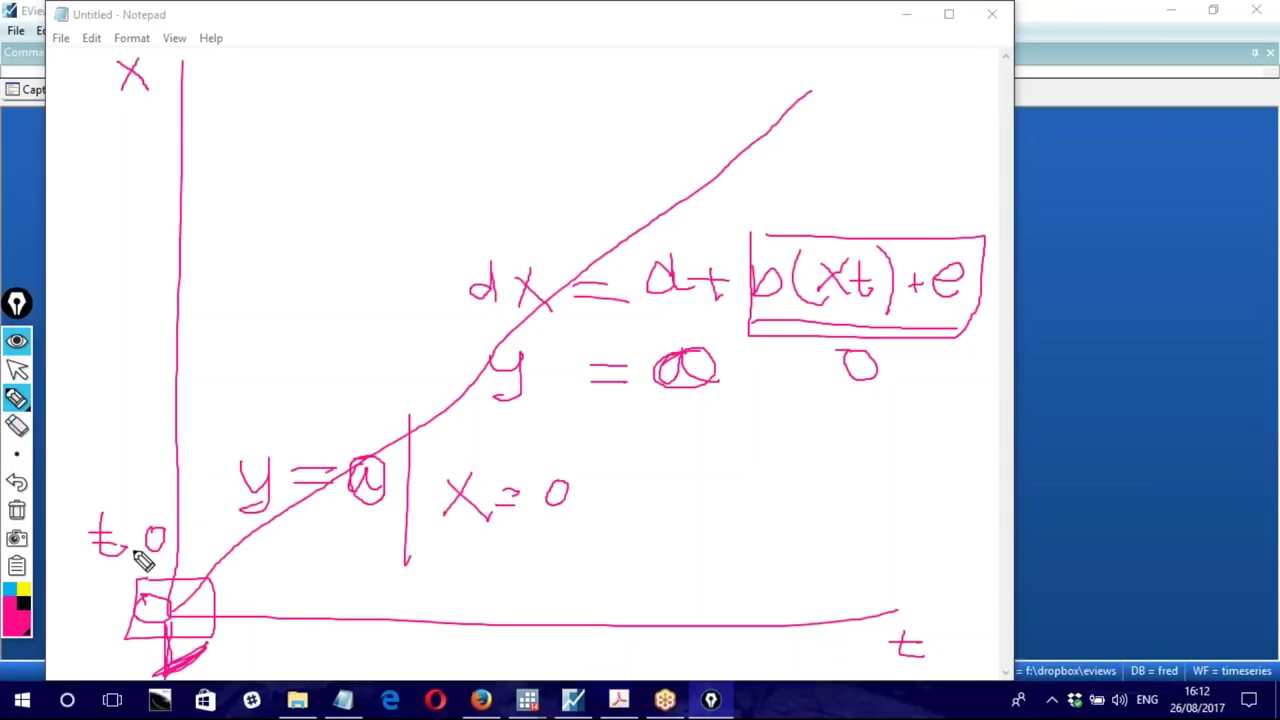
{"action": "left_click_drag", "start_coordinate": [100, 577], "coordinate": [171, 571]}
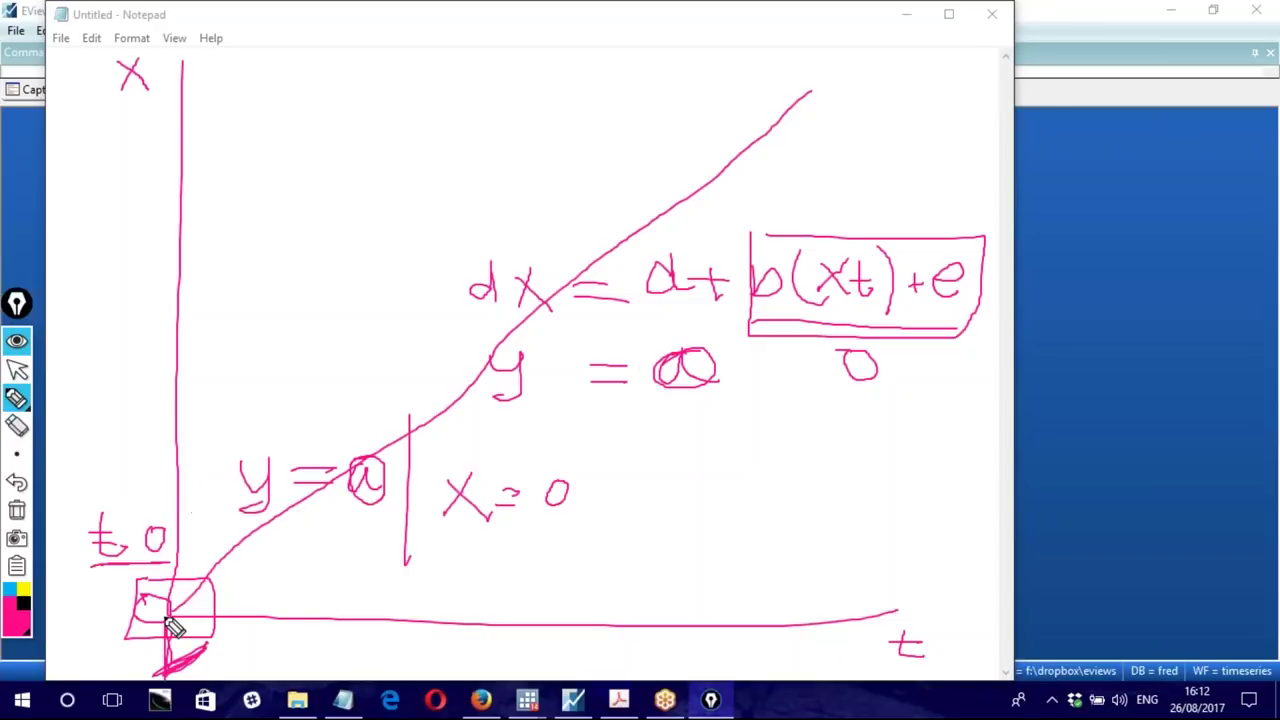
{"action": "left_click_drag", "start_coordinate": [207, 393], "coordinate": [145, 412]}
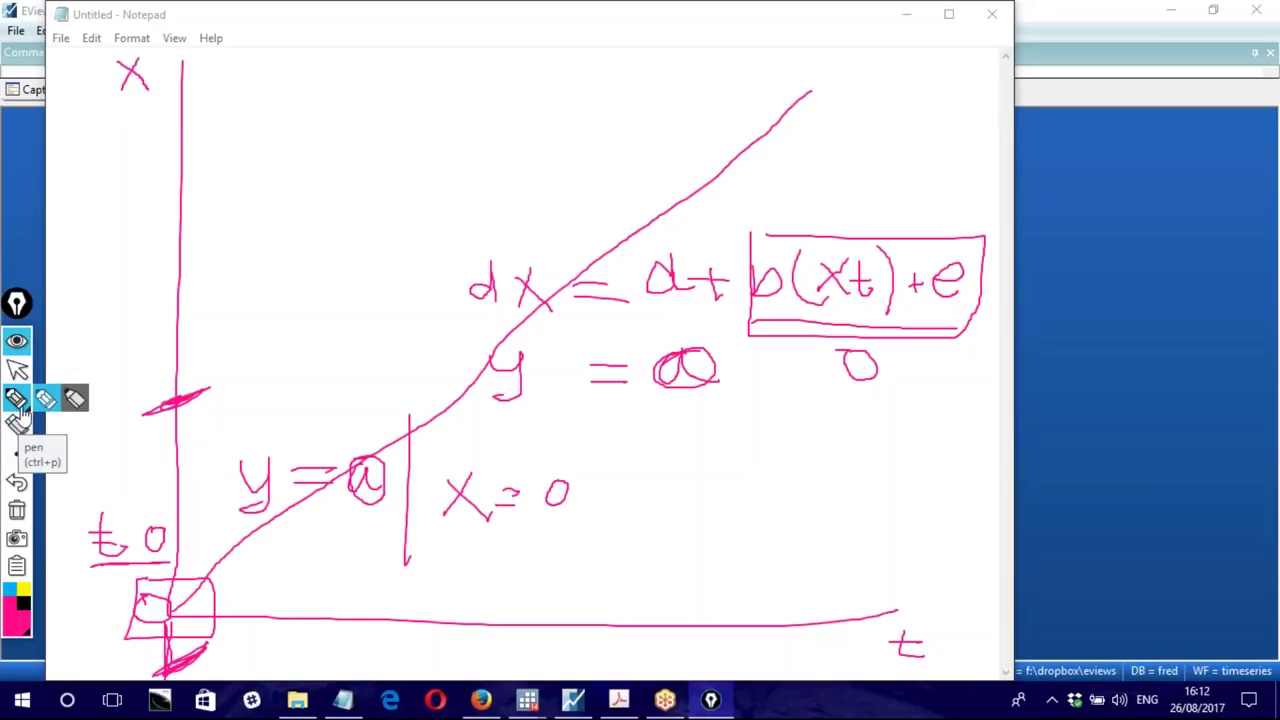
Step: Clear all pen drawings and draw a new pair of axes labelled y and t
{"action": "left_click", "coordinate": [17, 424]}
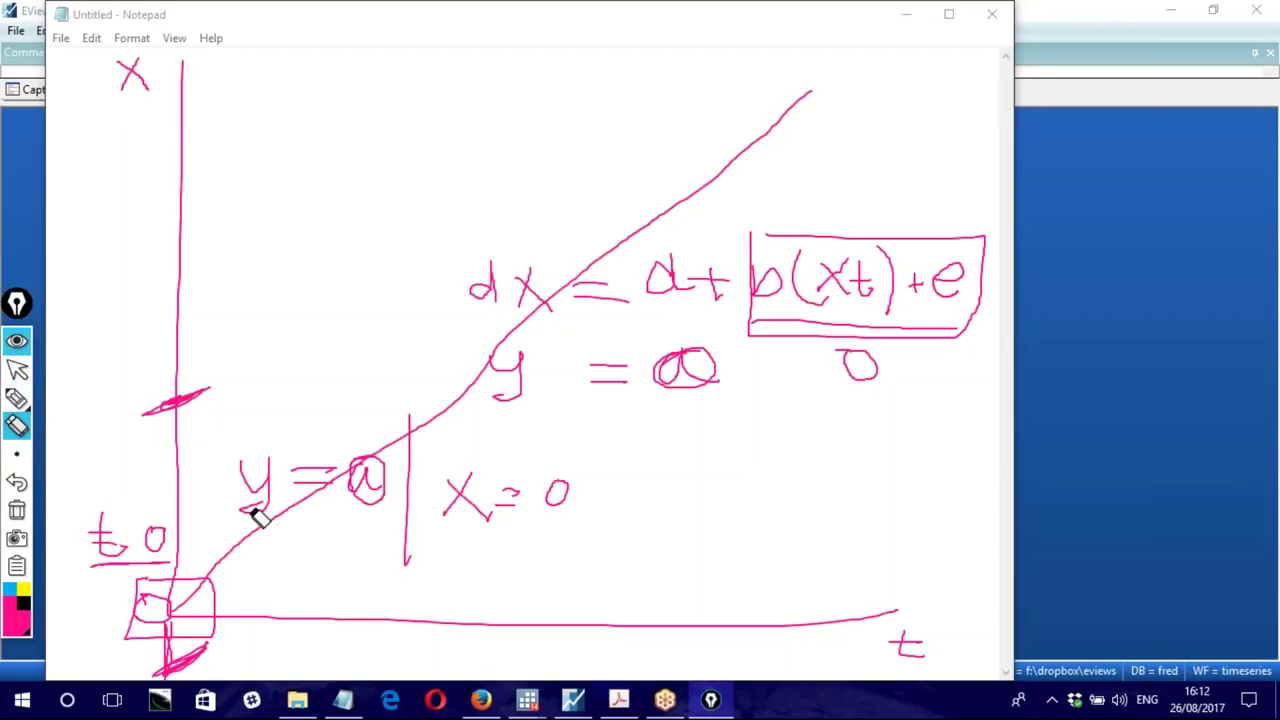
{"action": "left_click", "coordinate": [16, 510]}
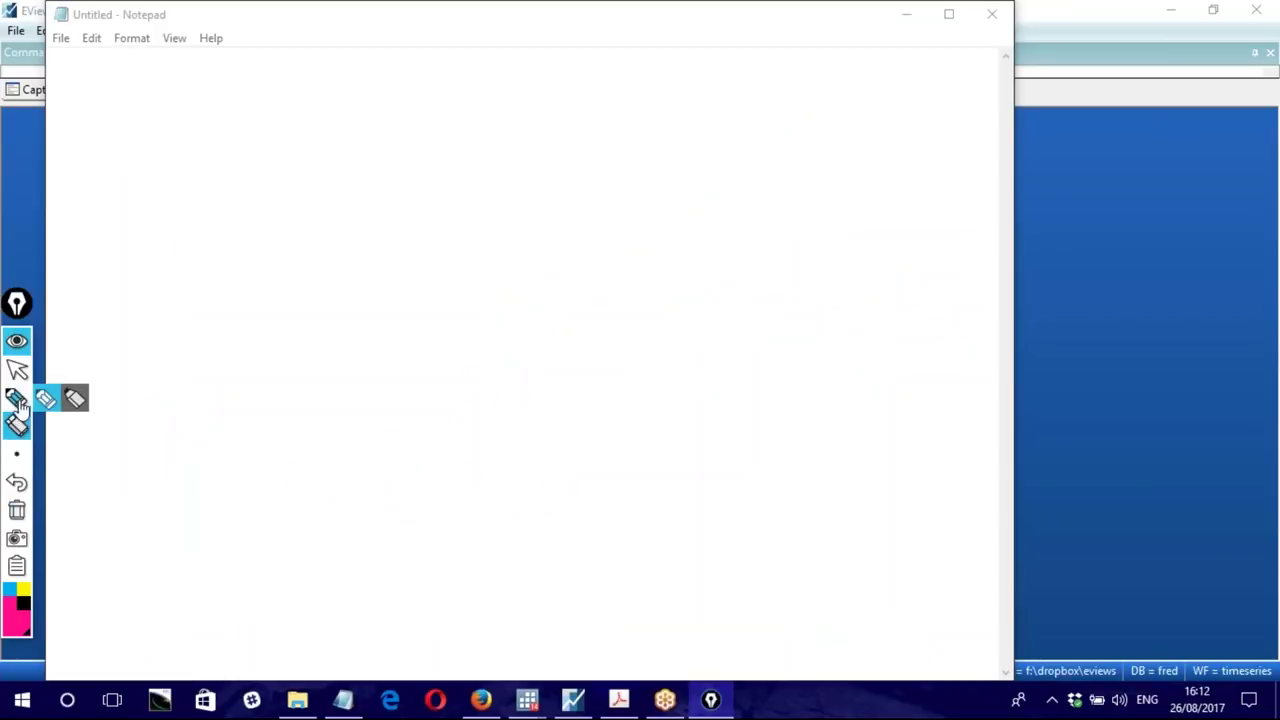
{"action": "left_click", "coordinate": [46, 399]}
{"action": "mouse_move", "coordinate": [162, 61]}
{"action": "left_mouse_down"}
{"action": "mouse_move", "coordinate": [186, 295]}
{"action": "mouse_move", "coordinate": [168, 625]}
{"action": "mouse_move", "coordinate": [948, 618]}
{"action": "mouse_move", "coordinate": [939, 648]}
{"action": "mouse_move", "coordinate": [968, 641]}
{"action": "left_mouse_up"}
{"action": "left_click_drag", "start_coordinate": [88, 58], "coordinate": [78, 80]}
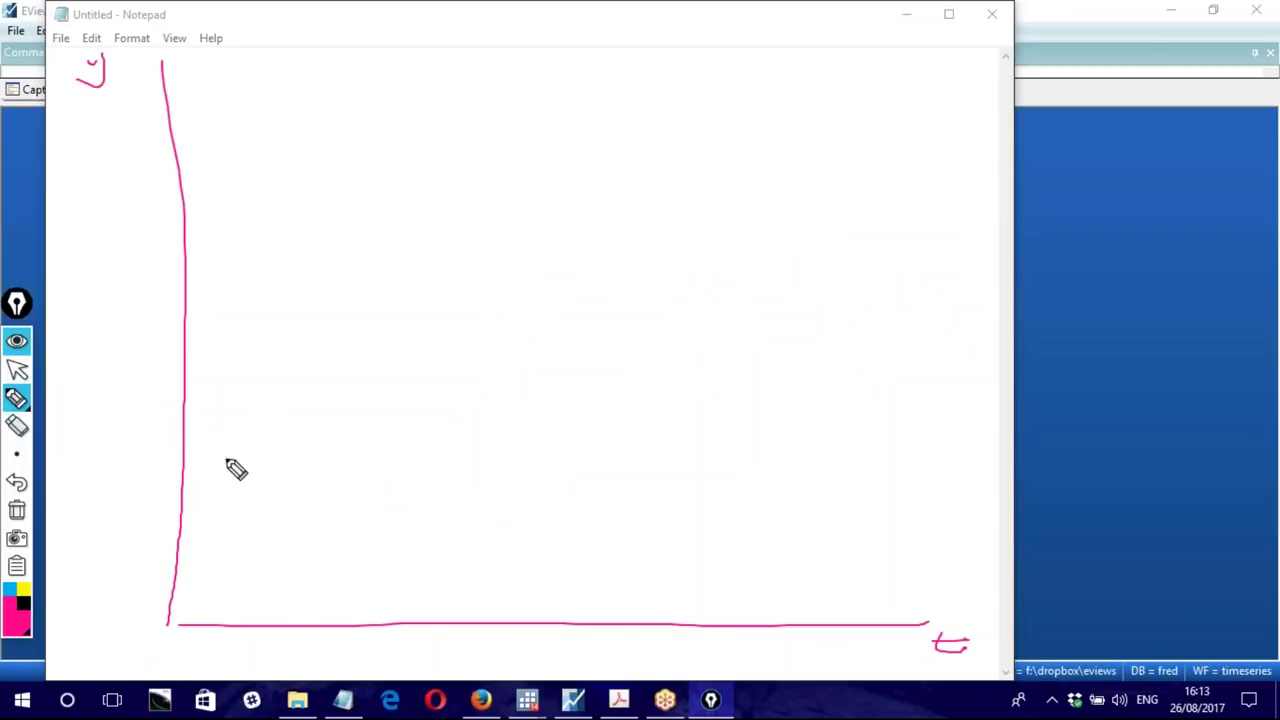
Step: Draw a fluctuating pink curve across the graph and a steadily rising blue line above it
{"action": "mouse_move", "coordinate": [198, 491]}
{"action": "left_mouse_down"}
{"action": "mouse_move", "coordinate": [234, 399]}
{"action": "mouse_move", "coordinate": [314, 444]}
{"action": "mouse_move", "coordinate": [391, 525]}
{"action": "mouse_move", "coordinate": [479, 290]}
{"action": "mouse_move", "coordinate": [481, 382]}
{"action": "mouse_move", "coordinate": [536, 461]}
{"action": "mouse_move", "coordinate": [666, 438]}
{"action": "mouse_move", "coordinate": [697, 341]}
{"action": "mouse_move", "coordinate": [758, 457]}
{"action": "mouse_move", "coordinate": [908, 200]}
{"action": "mouse_move", "coordinate": [949, 278]}
{"action": "mouse_move", "coordinate": [982, 293]}
{"action": "left_mouse_up"}
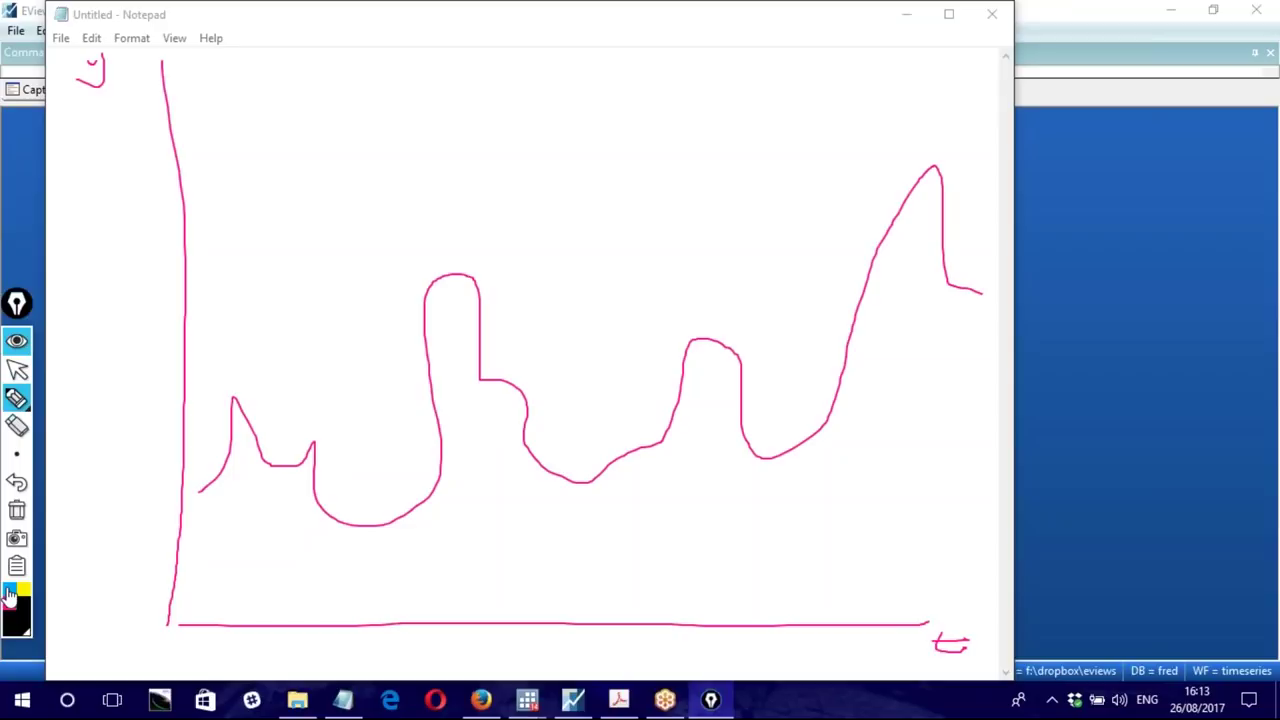
{"action": "left_click", "coordinate": [9, 592]}
{"action": "left_click_drag", "start_coordinate": [255, 289], "coordinate": [742, 52]}
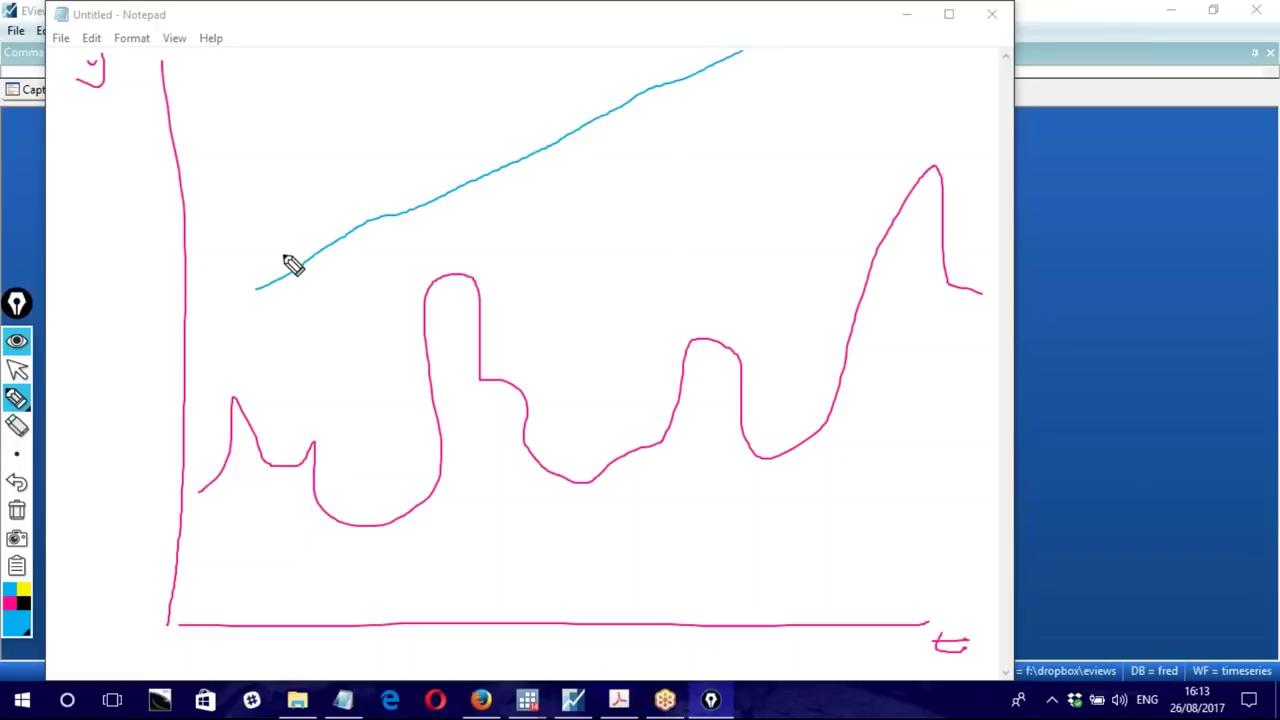
Step: Draw six evenly spaced vertical ticks across the rising blue line
{"action": "left_click_drag", "start_coordinate": [261, 258], "coordinate": [266, 307]}
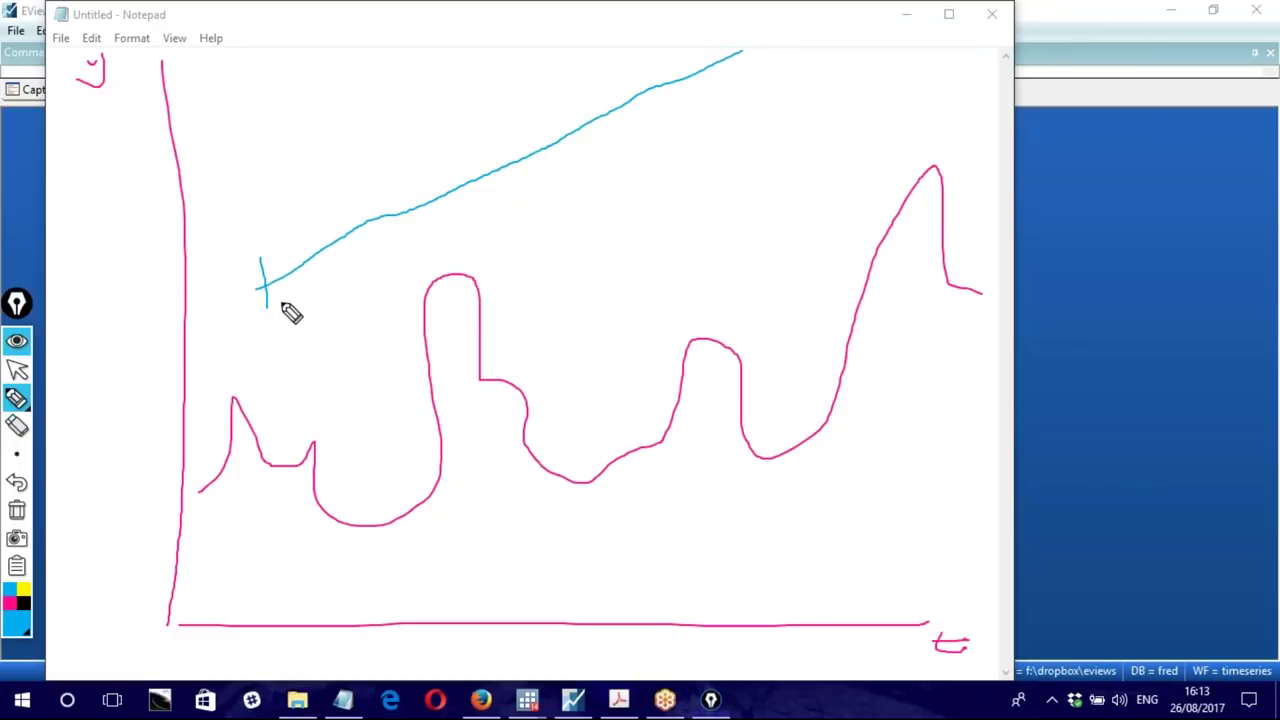
{"action": "left_click_drag", "start_coordinate": [336, 225], "coordinate": [337, 286]}
{"action": "left_click_drag", "start_coordinate": [413, 190], "coordinate": [414, 244]}
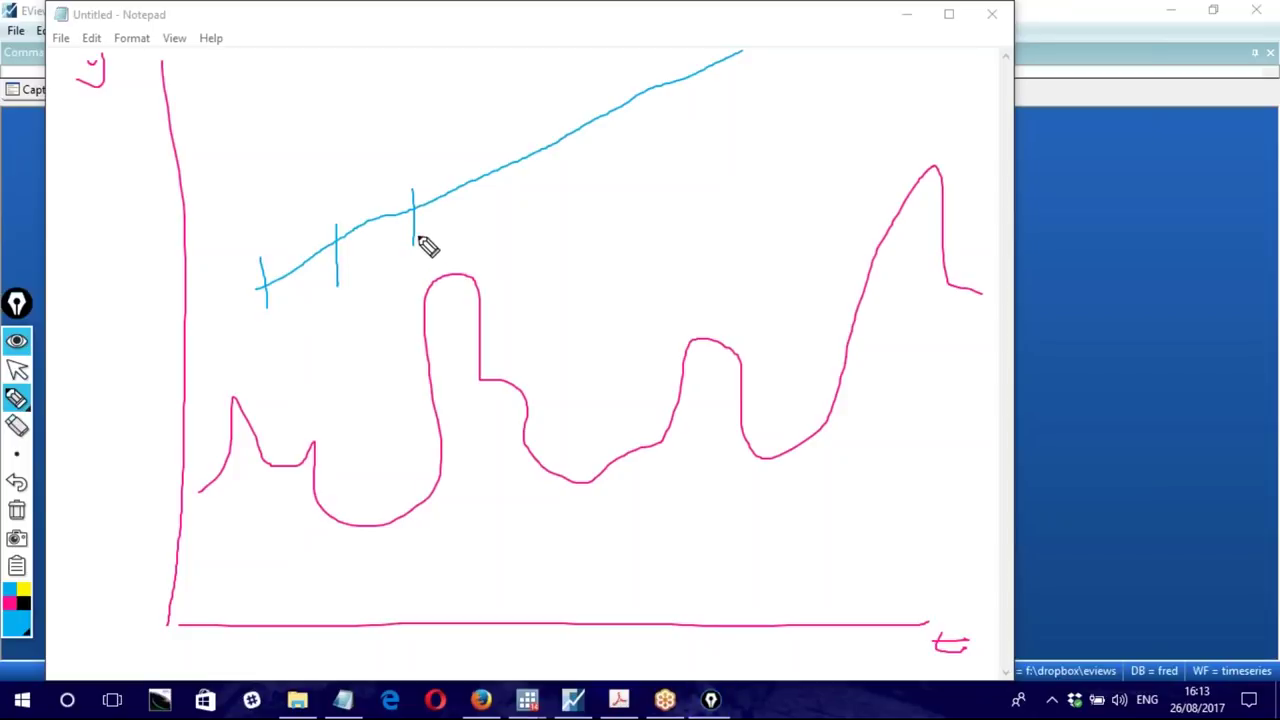
{"action": "left_click_drag", "start_coordinate": [494, 151], "coordinate": [494, 201]}
{"action": "left_click_drag", "start_coordinate": [571, 110], "coordinate": [572, 155]}
{"action": "left_click_drag", "start_coordinate": [667, 66], "coordinate": [661, 125]}
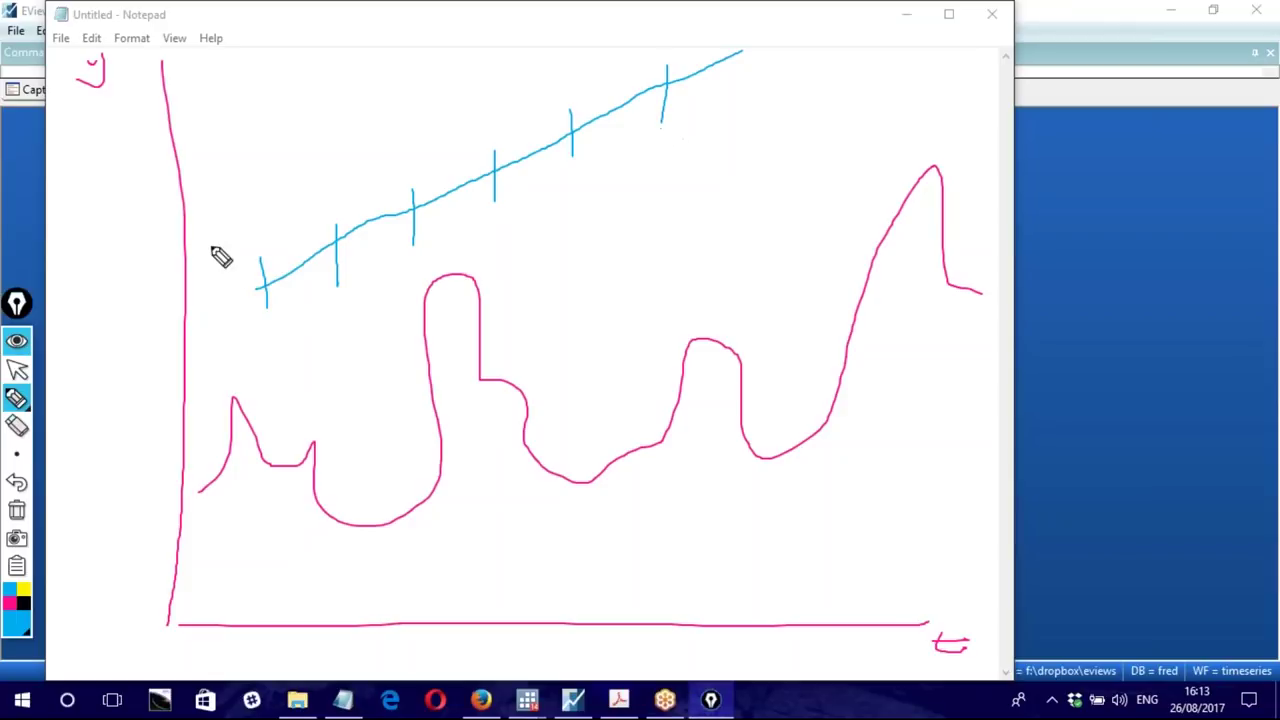
Step: Draw horizontal steps beneath the blue line between the ticks and circle the y and t axis labels in blue
{"action": "mouse_move", "coordinate": [266, 287]}
{"action": "left_mouse_down"}
{"action": "mouse_move", "coordinate": [340, 277]}
{"action": "mouse_move", "coordinate": [352, 238]}
{"action": "mouse_move", "coordinate": [414, 238]}
{"action": "mouse_move", "coordinate": [663, 125]}
{"action": "left_mouse_up"}
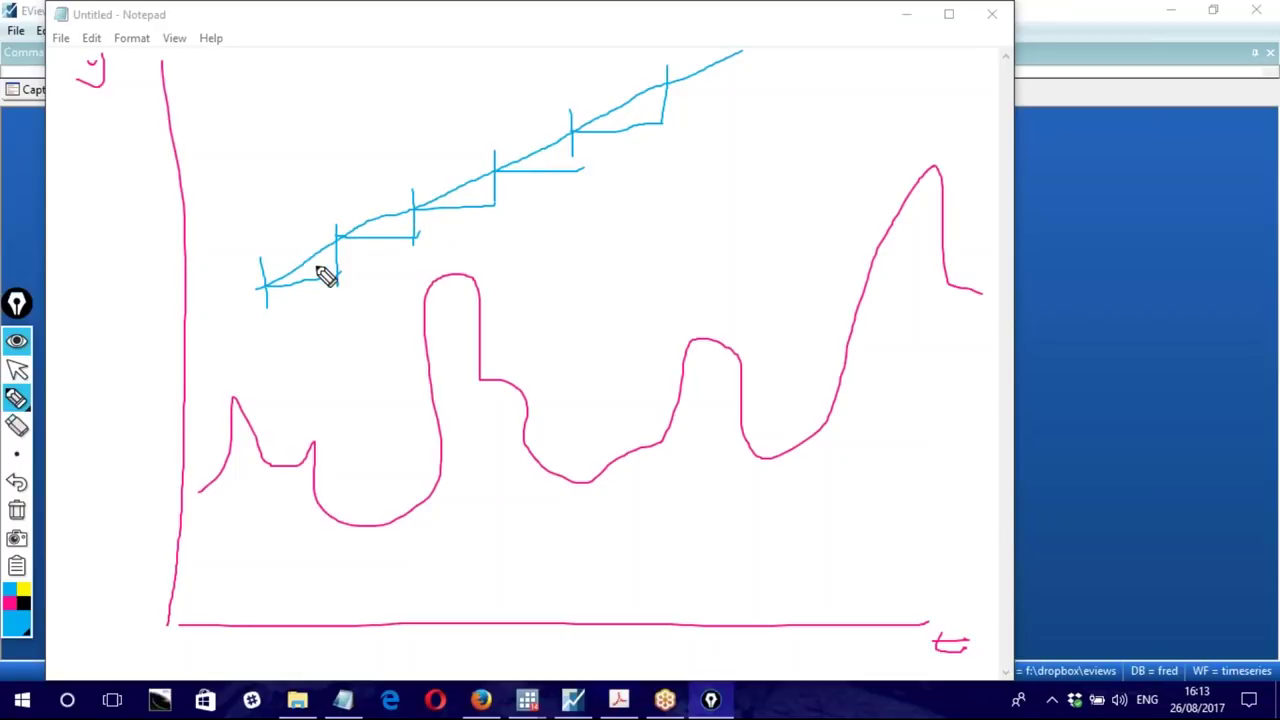
{"action": "left_click_drag", "start_coordinate": [259, 259], "coordinate": [261, 290]}
{"action": "mouse_move", "coordinate": [74, 80]}
{"action": "left_mouse_down"}
{"action": "mouse_move", "coordinate": [119, 99]}
{"action": "mouse_move", "coordinate": [131, 84]}
{"action": "mouse_move", "coordinate": [112, 50]}
{"action": "mouse_move", "coordinate": [75, 49]}
{"action": "mouse_move", "coordinate": [62, 92]}
{"action": "left_mouse_up"}
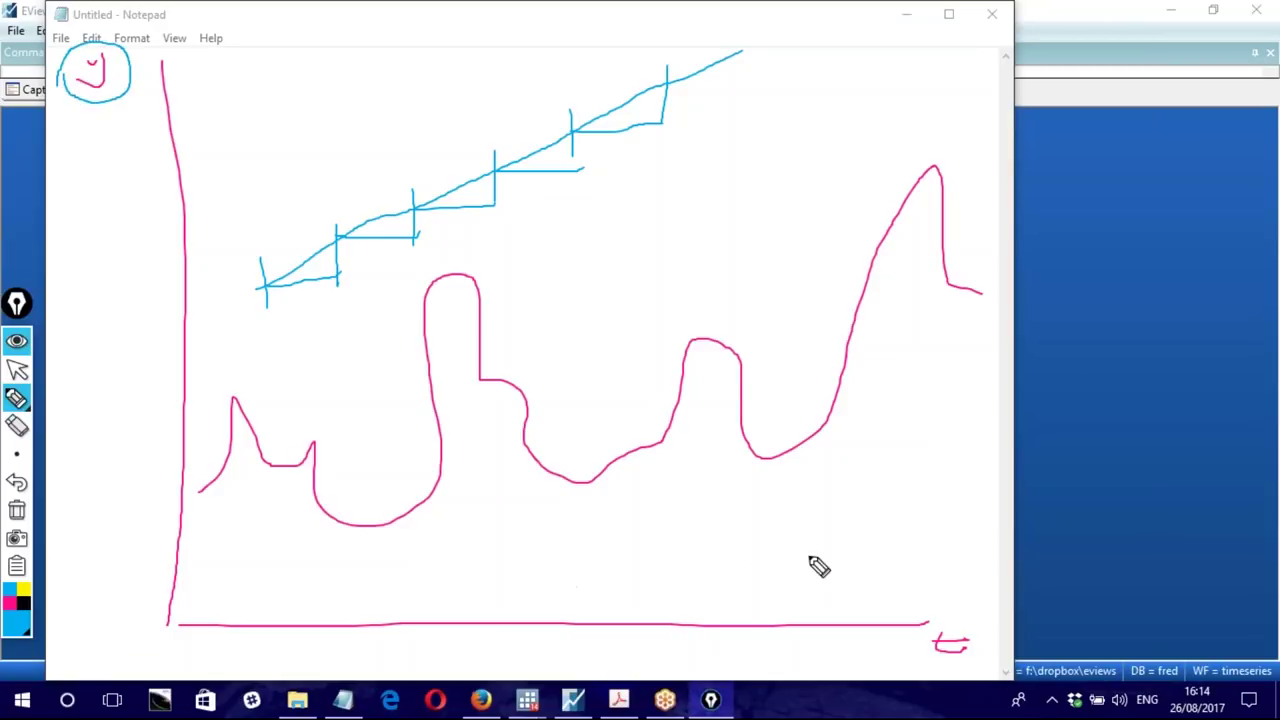
{"action": "mouse_move", "coordinate": [938, 670]}
{"action": "left_mouse_down"}
{"action": "mouse_move", "coordinate": [979, 643]}
{"action": "mouse_move", "coordinate": [967, 615]}
{"action": "mouse_move", "coordinate": [899, 634]}
{"action": "mouse_move", "coordinate": [945, 670]}
{"action": "left_mouse_up"}
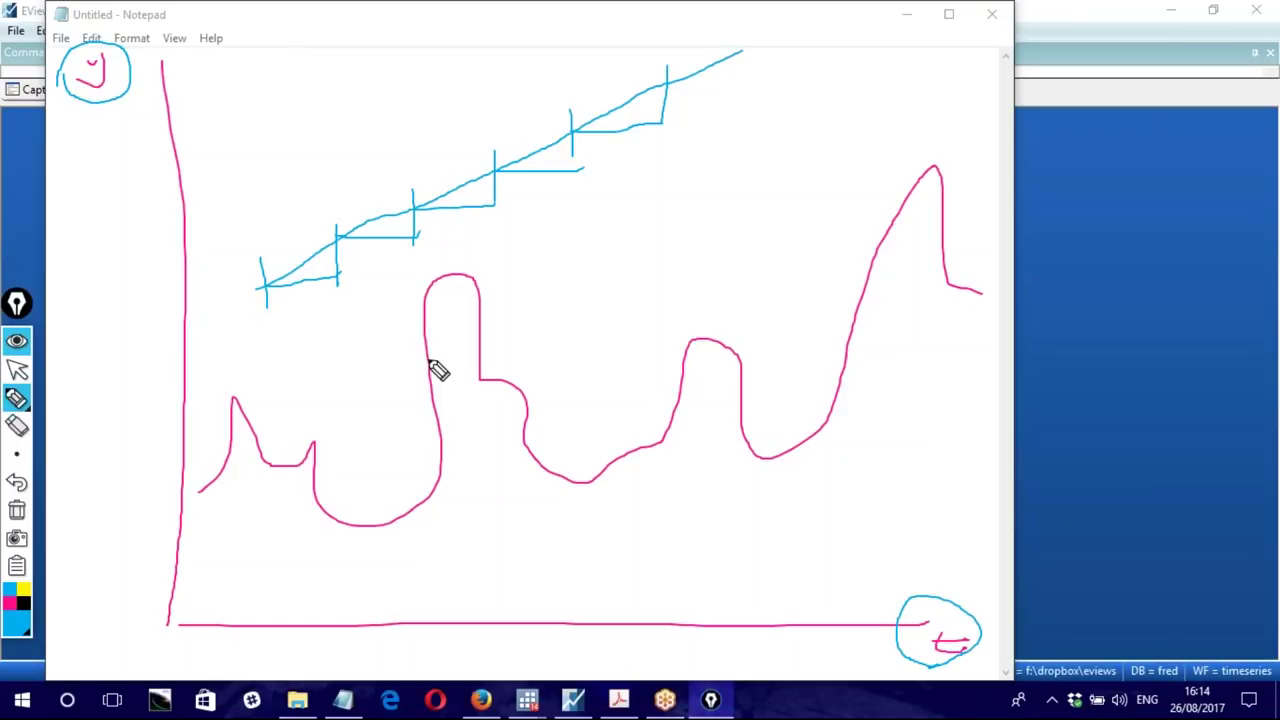
Step: Write an underlined t=0 beside the y axis and mark a short blue tick across the axis
{"action": "mouse_move", "coordinate": [96, 158]}
{"action": "left_mouse_down"}
{"action": "mouse_move", "coordinate": [93, 211]}
{"action": "mouse_move", "coordinate": [130, 190]}
{"action": "mouse_move", "coordinate": [149, 192]}
{"action": "mouse_move", "coordinate": [154, 213]}
{"action": "mouse_move", "coordinate": [150, 182]}
{"action": "left_mouse_up"}
{"action": "left_click_drag", "start_coordinate": [88, 234], "coordinate": [161, 233]}
{"action": "mouse_move", "coordinate": [171, 400]}
{"action": "left_mouse_down"}
{"action": "mouse_move", "coordinate": [211, 393]}
{"action": "mouse_move", "coordinate": [145, 402]}
{"action": "mouse_move", "coordinate": [209, 395]}
{"action": "mouse_move", "coordinate": [158, 398]}
{"action": "left_mouse_up"}
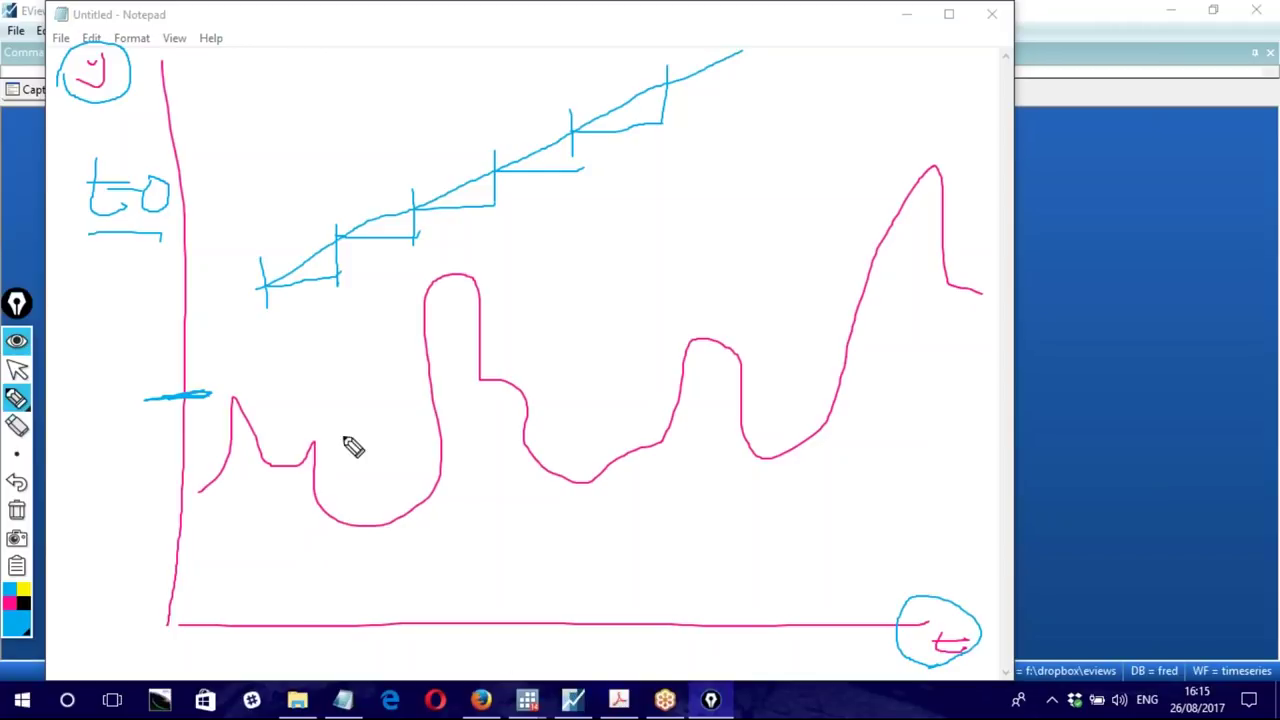
Step: Stop drawing, return to the blank Notepad page and clear all pen drawings
{"action": "left_click", "coordinate": [18, 372]}
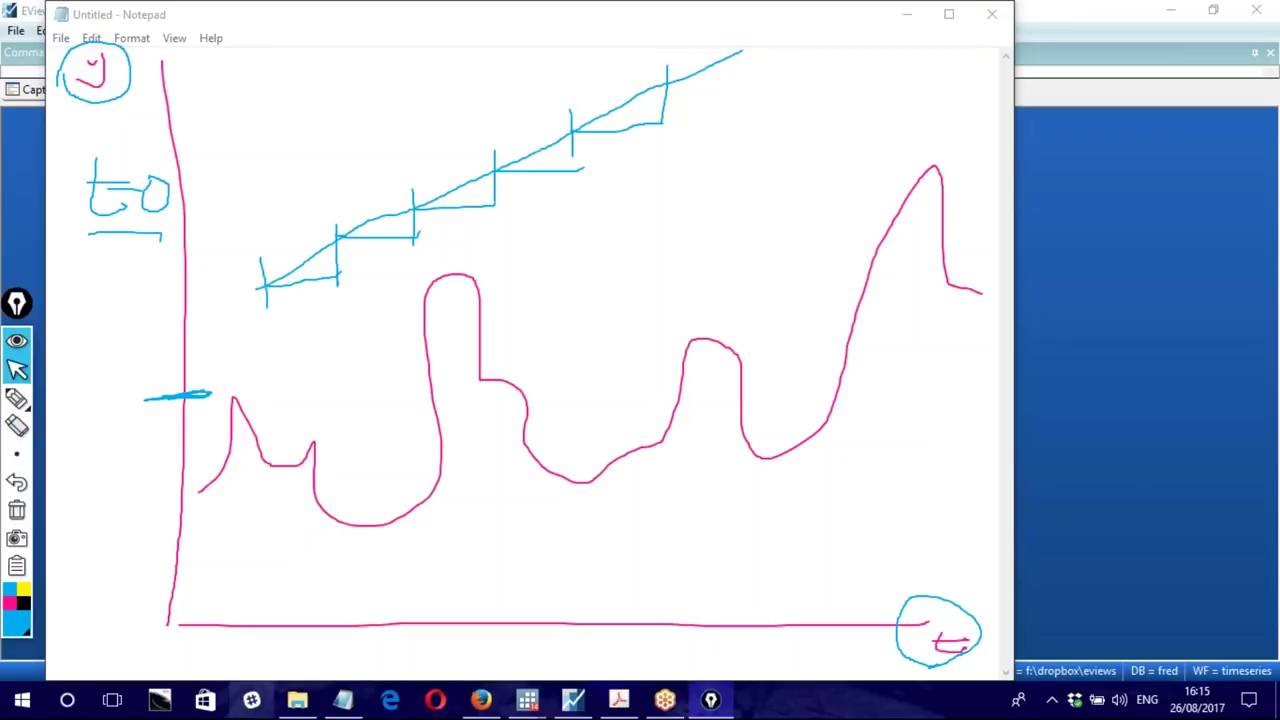
{"action": "left_click", "coordinate": [344, 703]}
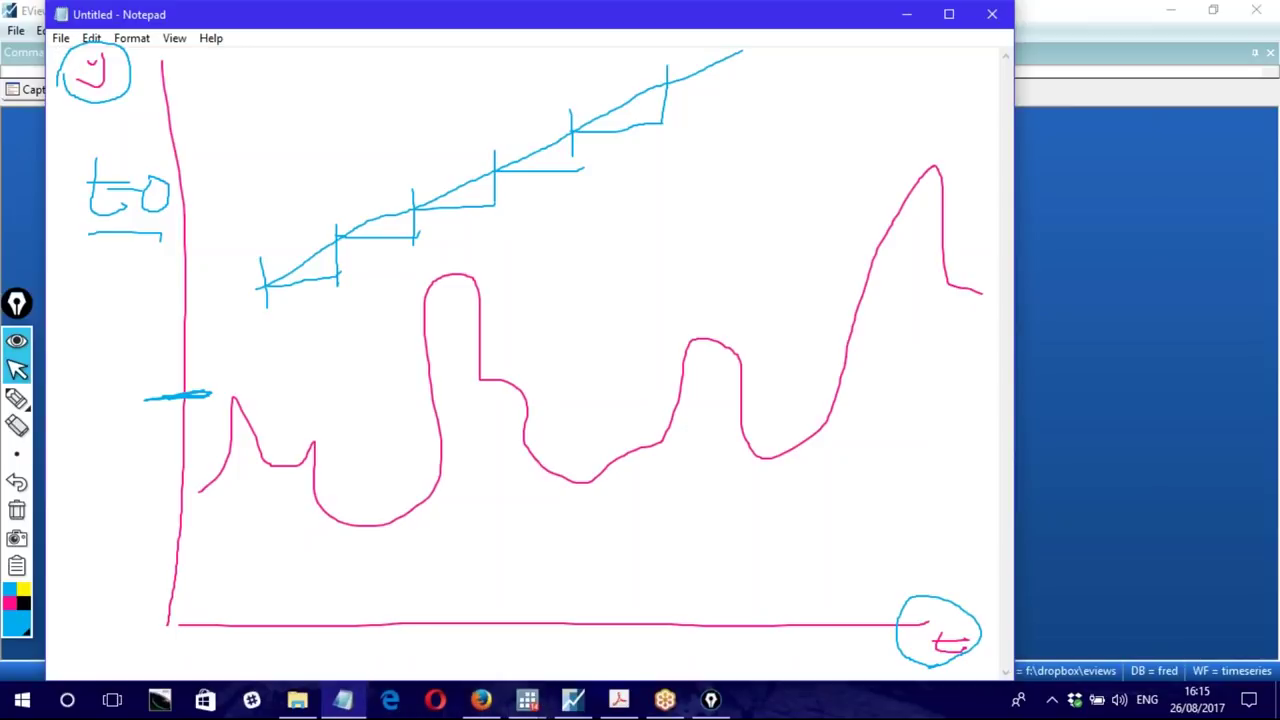
{"action": "left_click", "coordinate": [16, 510]}
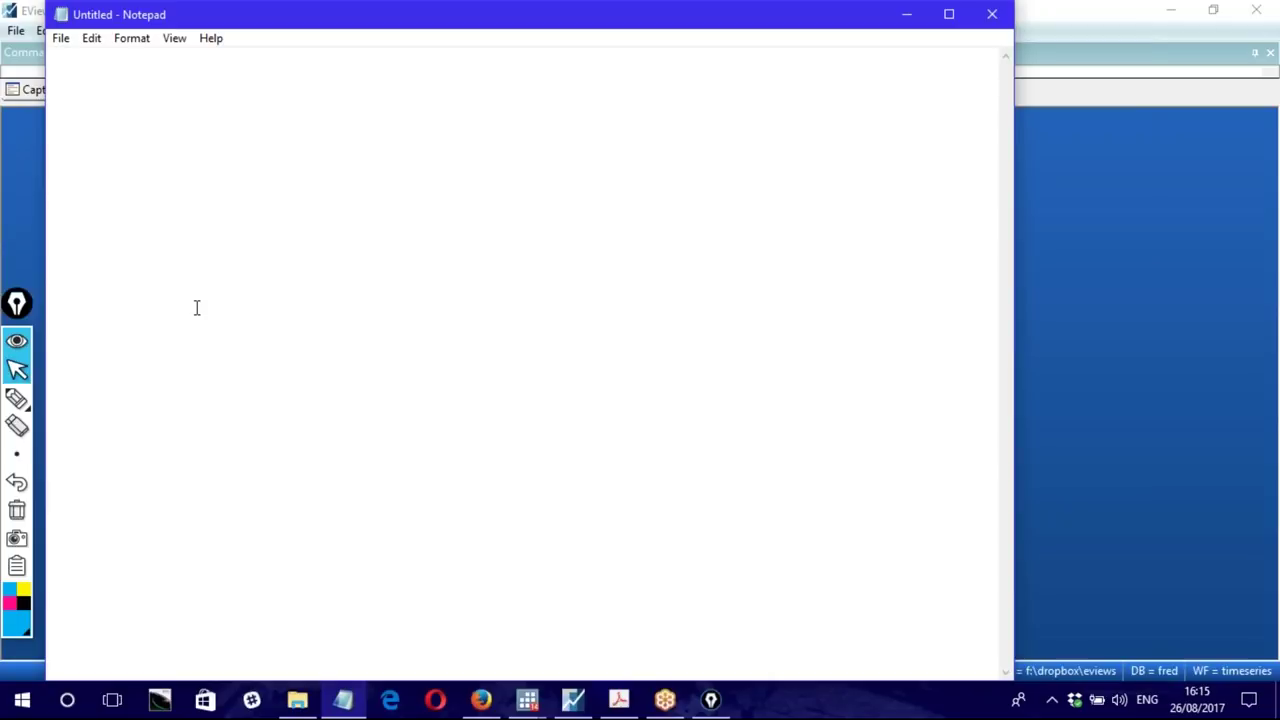
Step: Write the equation Y = A + B(XWZ) + e on the first line
{"action": "type", "text": "Y+"}
{"action": "key", "text": "BackSpace"}
{"action": "type", "text": "= Y"}
{"action": "key", "text": "BackSpace"}
{"action": "type", "text": "A + "}
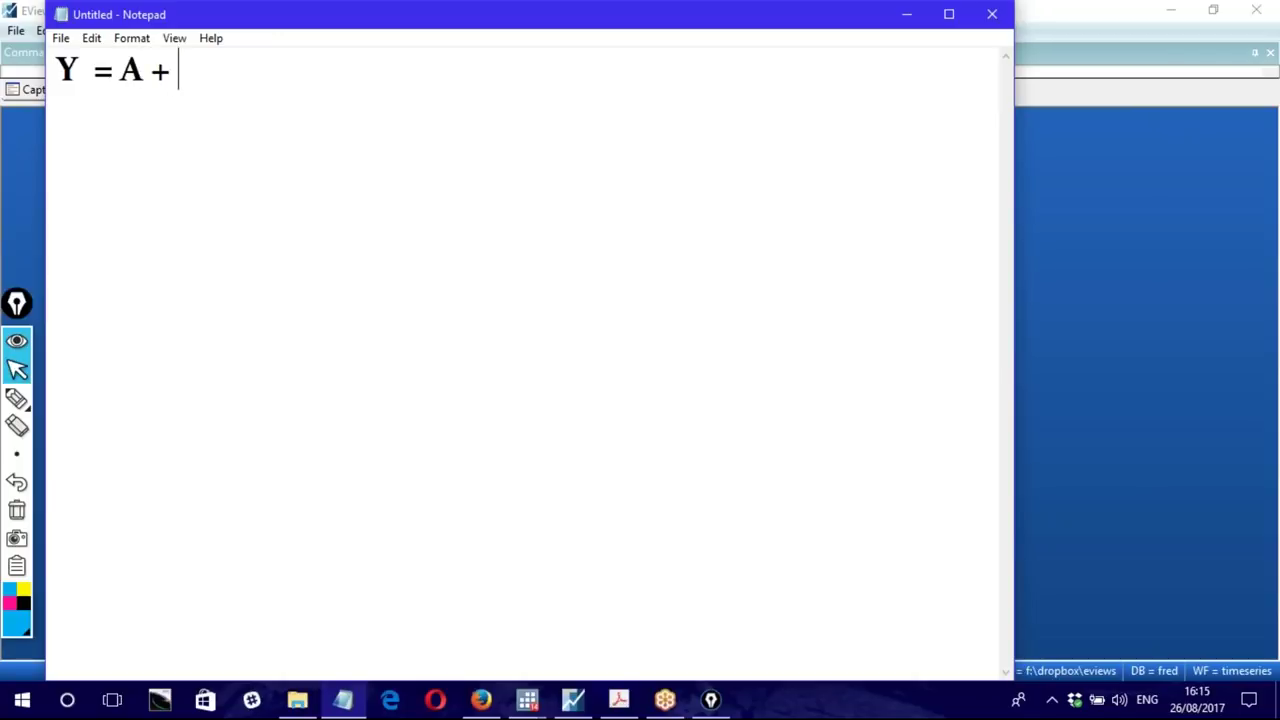
{"action": "type", "text": "B(XW"}
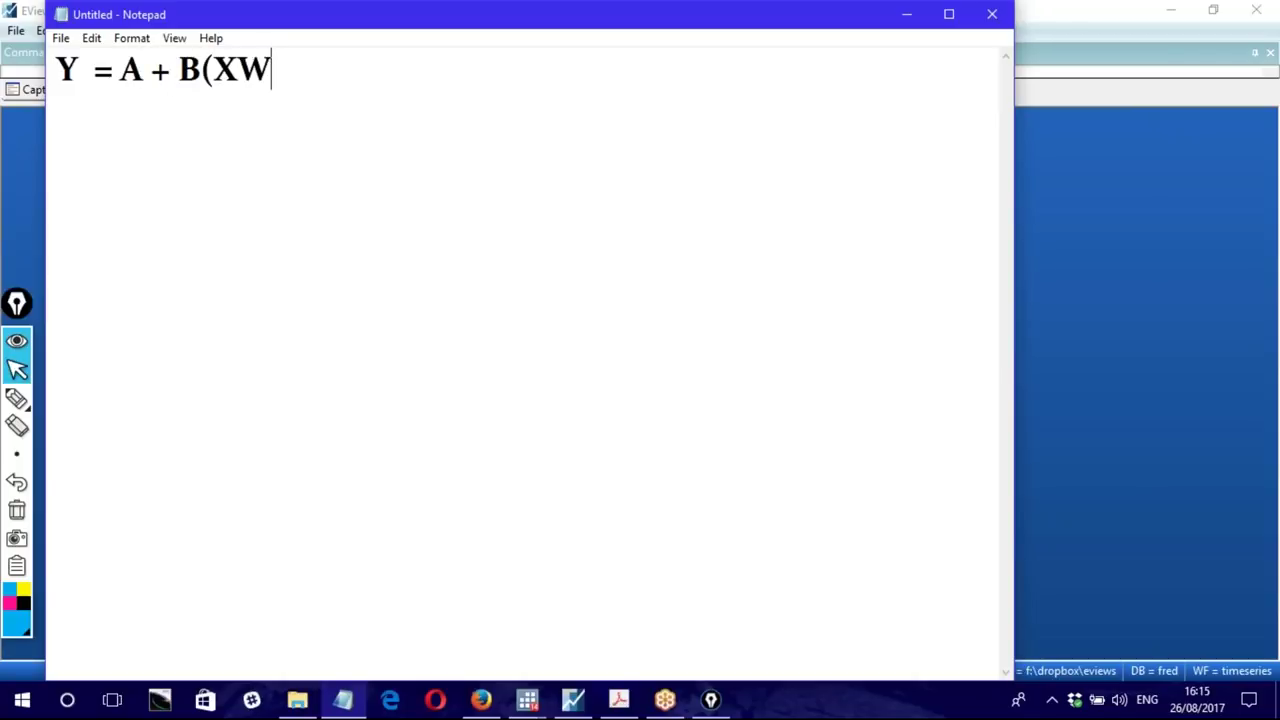
{"action": "type", "text": "Z) + e"}
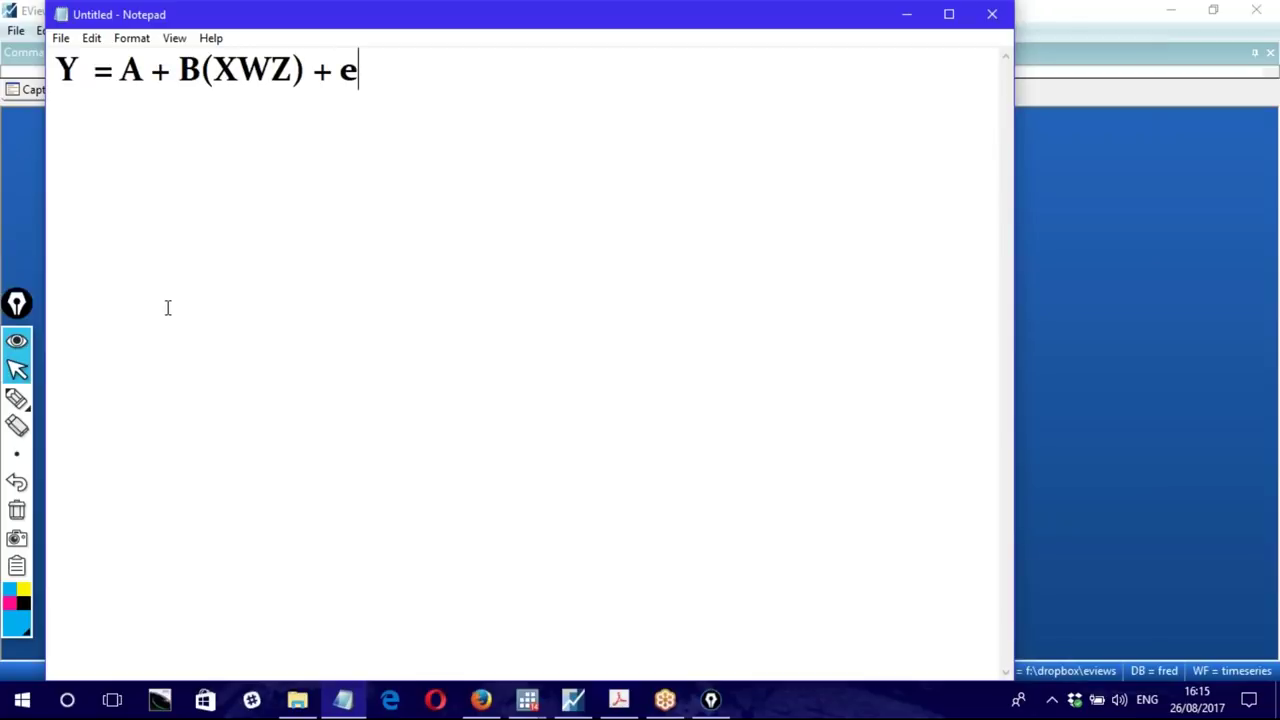
Step: Insert the lag term l1. directly before B in the equation
{"action": "left_click", "coordinate": [189, 117]}
{"action": "type", "text": "l."}
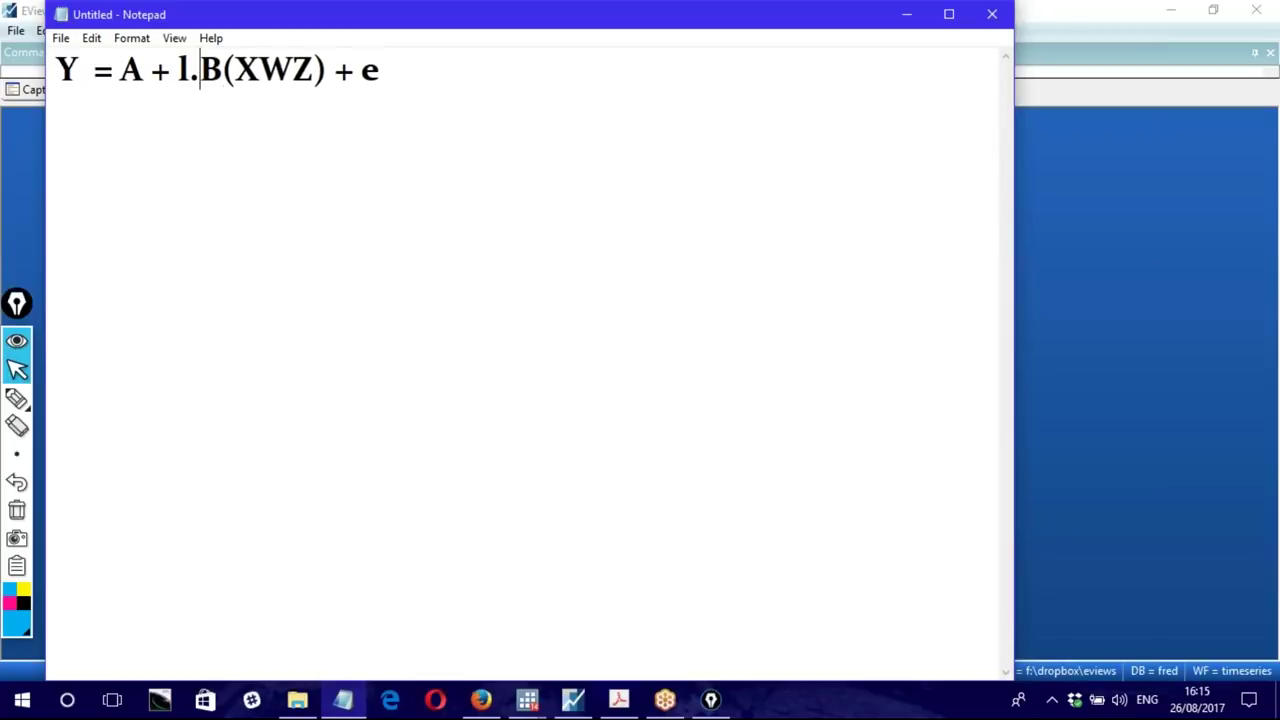
{"action": "key", "text": "BackSpace"}
{"action": "key", "text": "BackSpace"}
{"action": "type", "text": "1."}
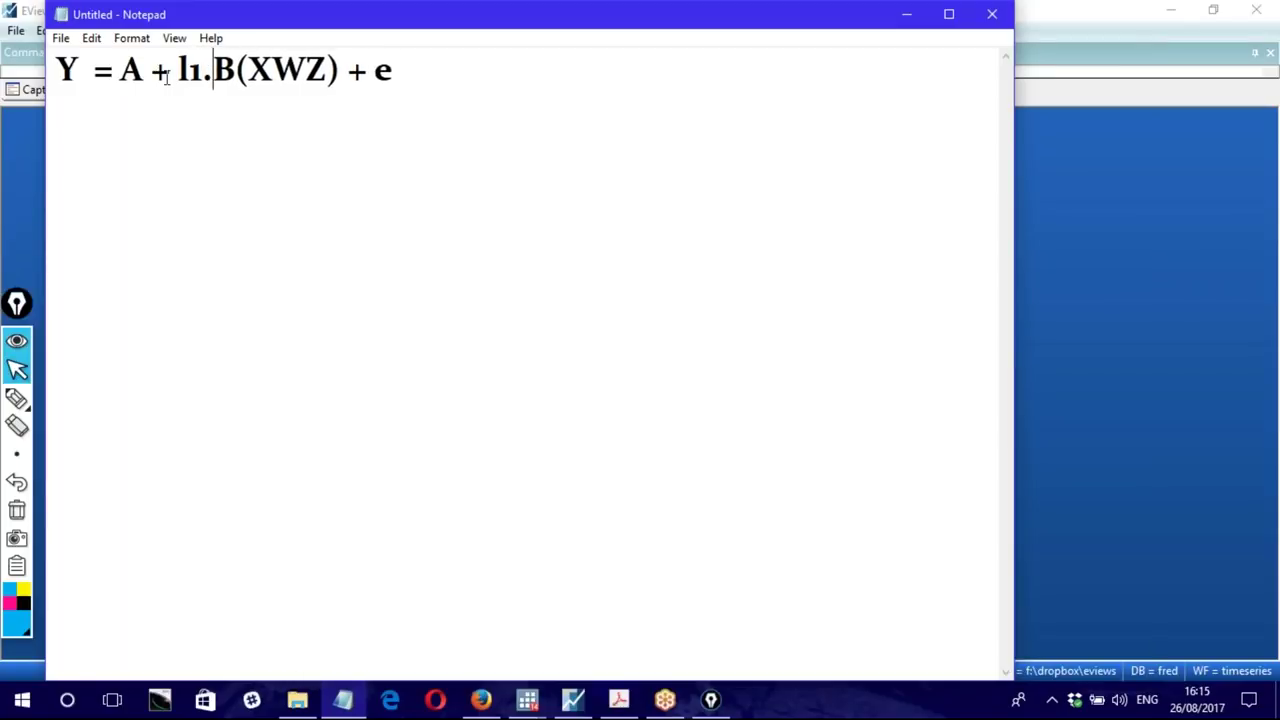
Step: Highlight the whole equation, and its l1. term separately, for explanation
{"action": "left_click_drag", "start_coordinate": [72, 70], "coordinate": [403, 73]}
{"action": "left_click", "coordinate": [403, 73]}
{"action": "left_click_drag", "start_coordinate": [178, 75], "coordinate": [218, 85]}
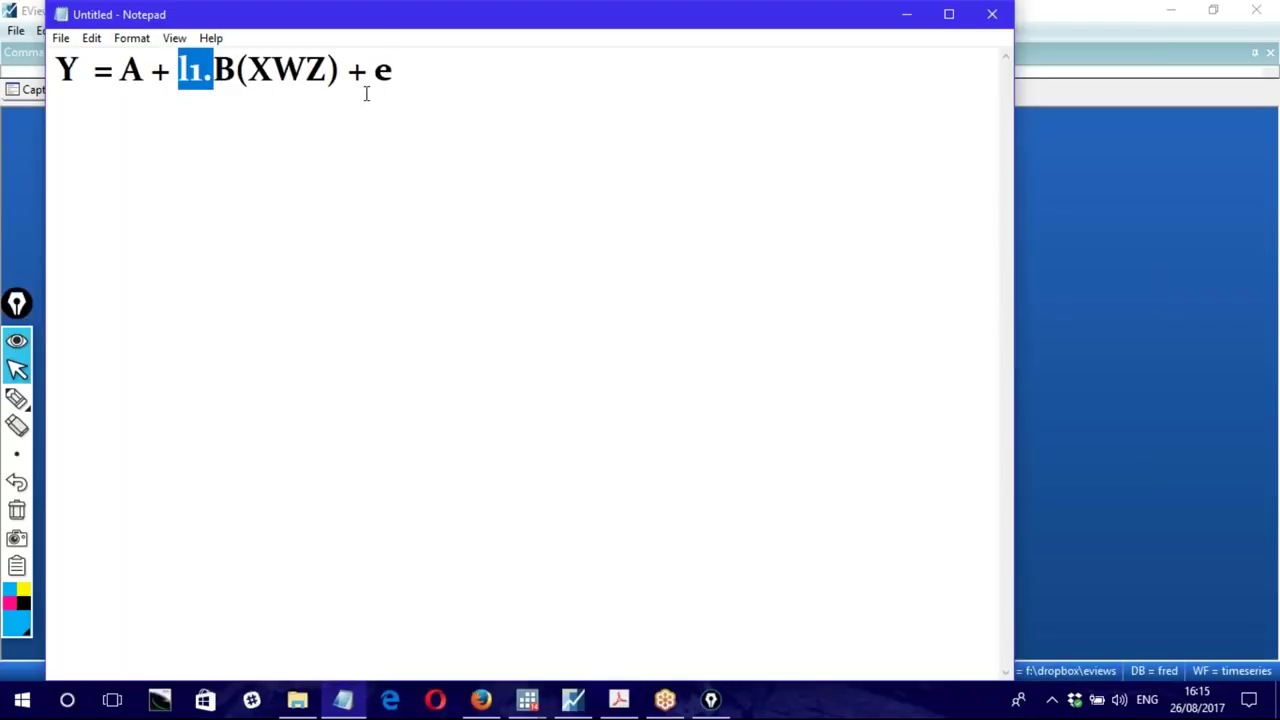
{"action": "left_click", "coordinate": [431, 90]}
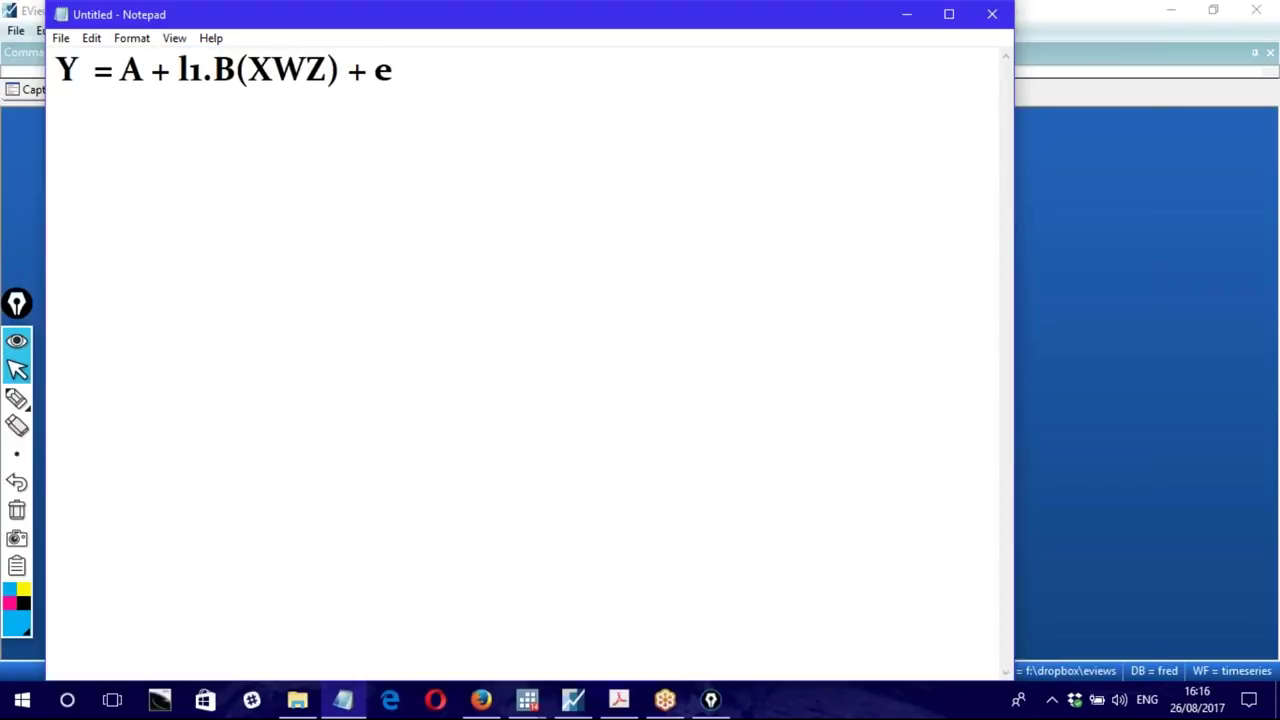
Step: Duplicate the equation on the second line and change the copy's lag term to l2
{"action": "left_click_drag", "start_coordinate": [58, 68], "coordinate": [393, 92]}
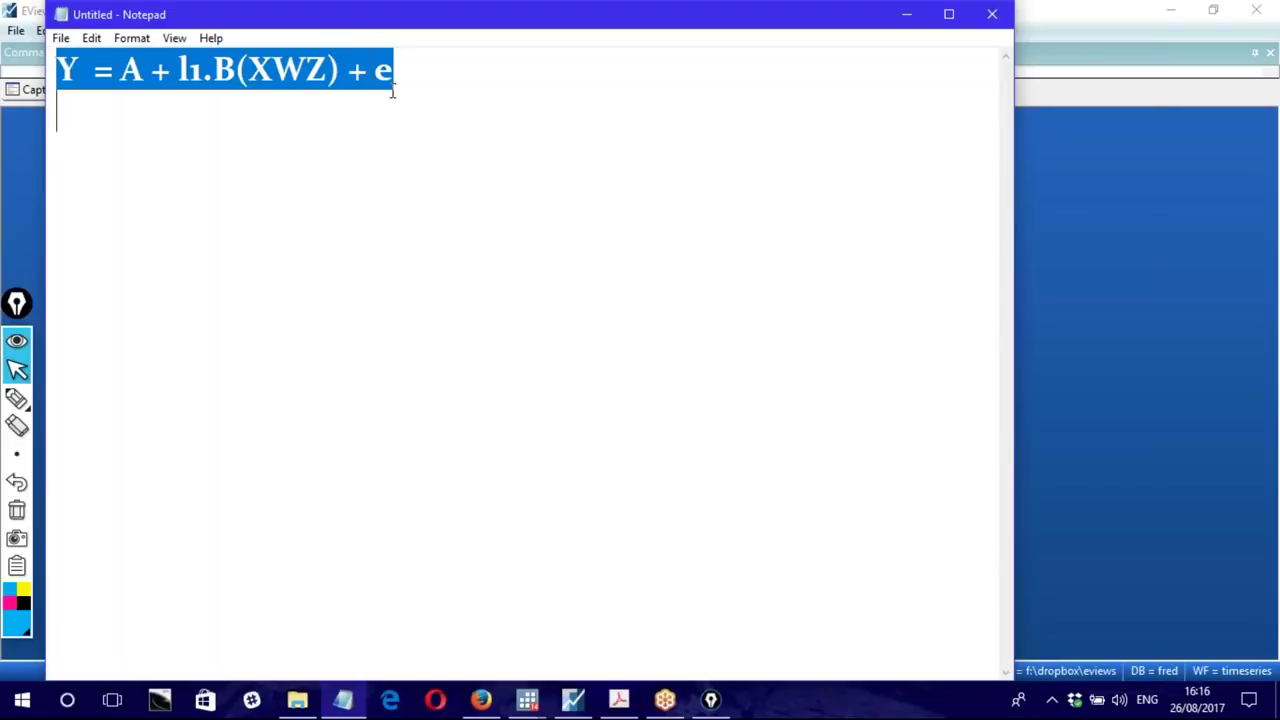
{"action": "right_click", "coordinate": [320, 70]}
{"action": "left_click", "coordinate": [366, 131]}
{"action": "left_click", "coordinate": [405, 70]}
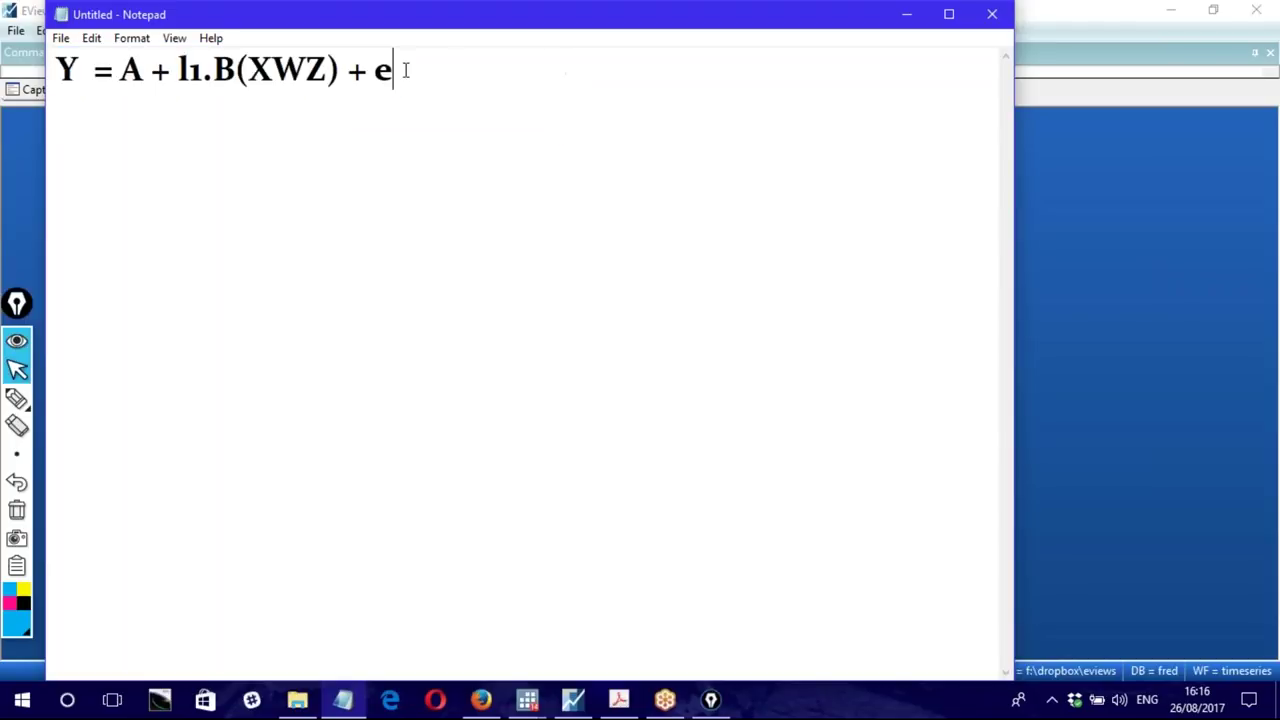
{"action": "left_click", "coordinate": [57, 110]}
{"action": "right_click", "coordinate": [56, 108]}
{"action": "left_click", "coordinate": [100, 186]}
{"action": "left_click_drag", "start_coordinate": [190, 112], "coordinate": [203, 112]}
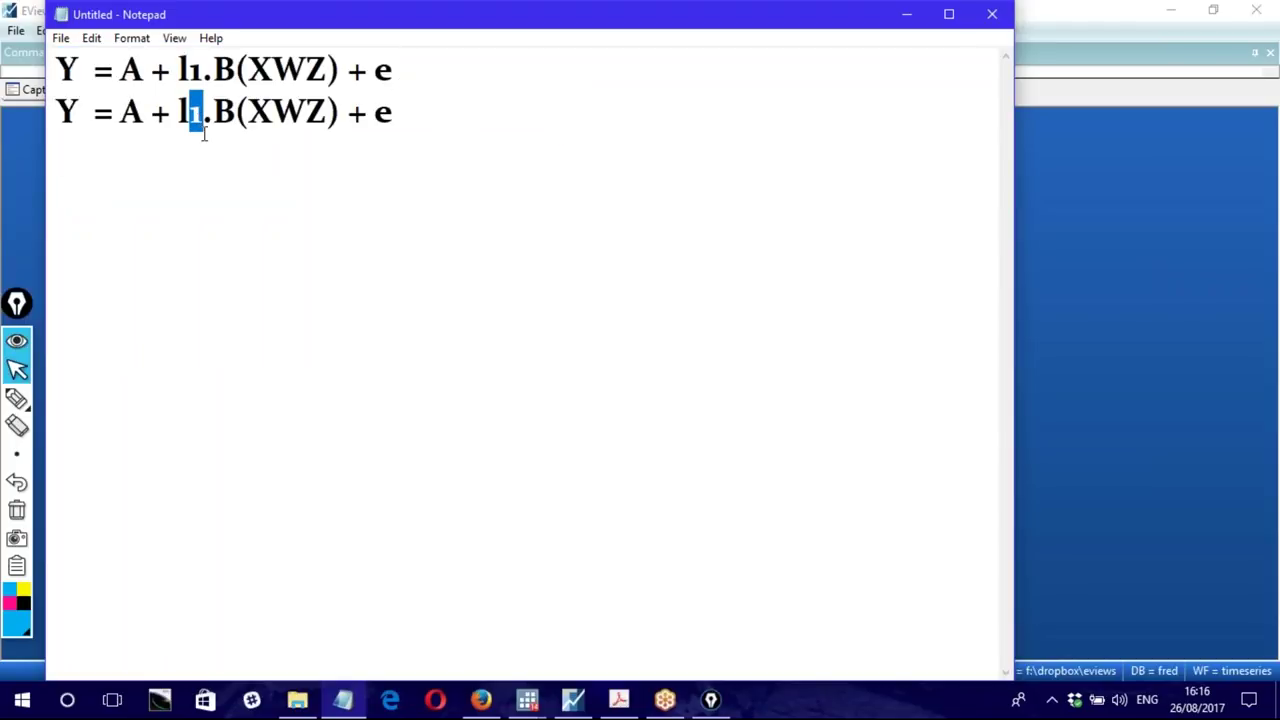
{"action": "type", "text": "2"}
Step: Paste the equation on a third line and change its lag term to l3
{"action": "left_click", "coordinate": [411, 108]}
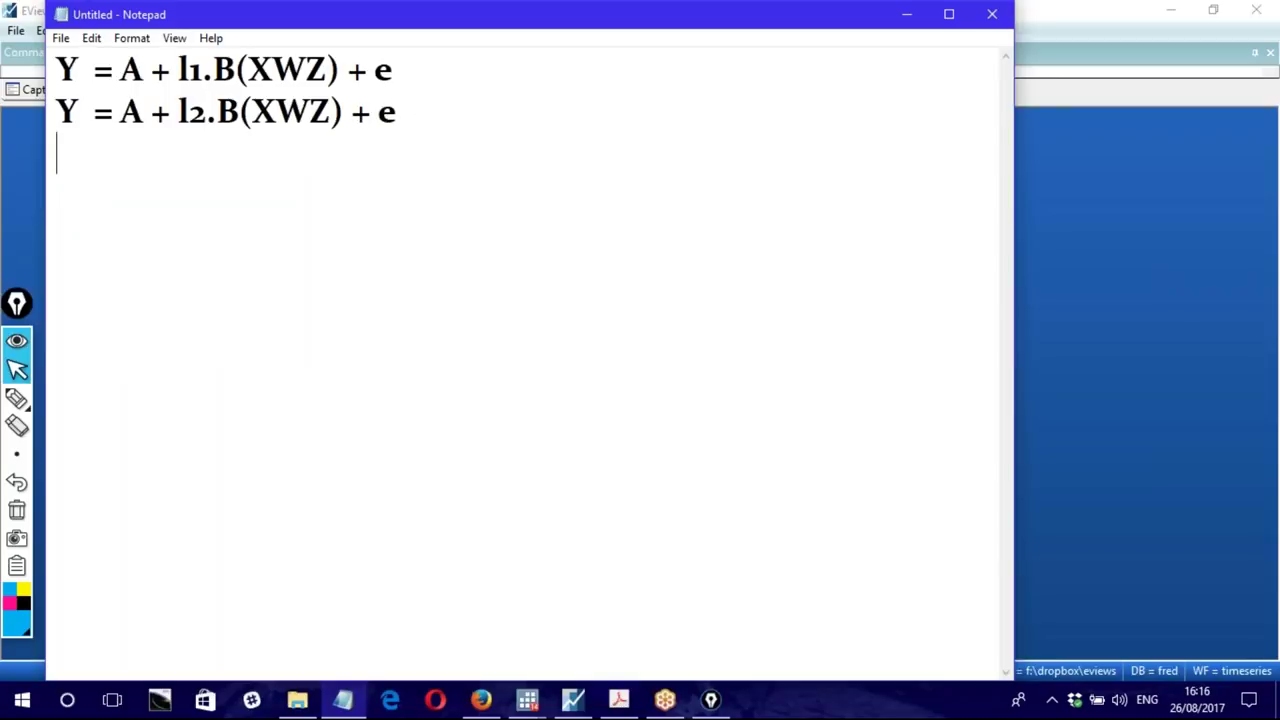
{"action": "right_click", "coordinate": [57, 155]}
{"action": "left_click", "coordinate": [100, 237]}
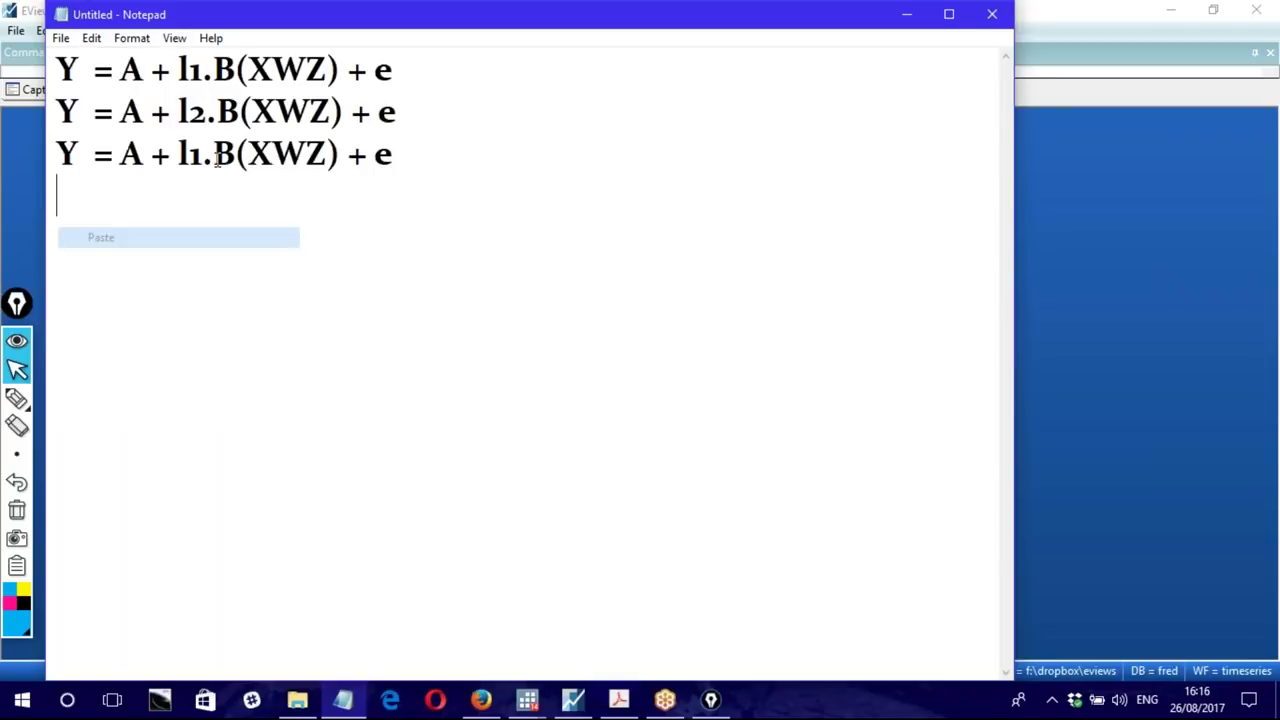
{"action": "left_click_drag", "start_coordinate": [190, 155], "coordinate": [203, 155]}
{"action": "type", "text": "3"}
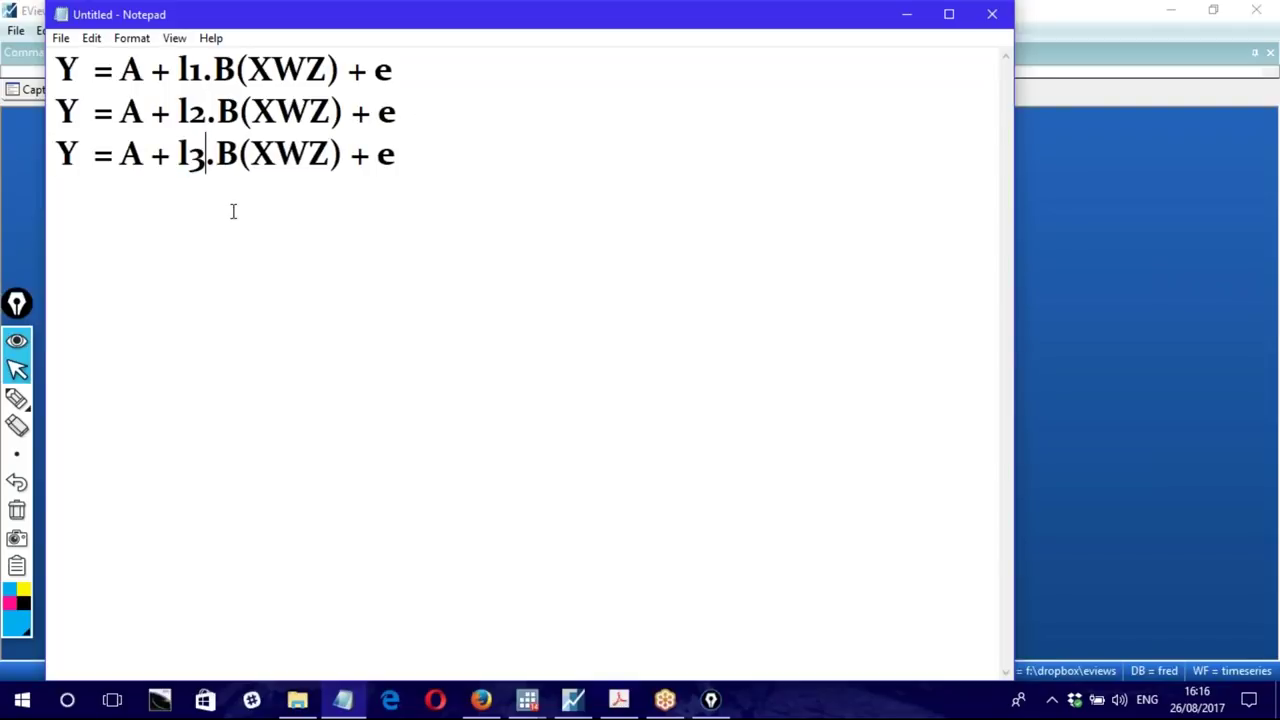
Step: Separate the three equations with a blank line between each
{"action": "left_click", "coordinate": [58, 111]}
{"action": "key", "text": "Return"}
{"action": "key", "text": "Down"}
{"action": "key", "text": "Return"}
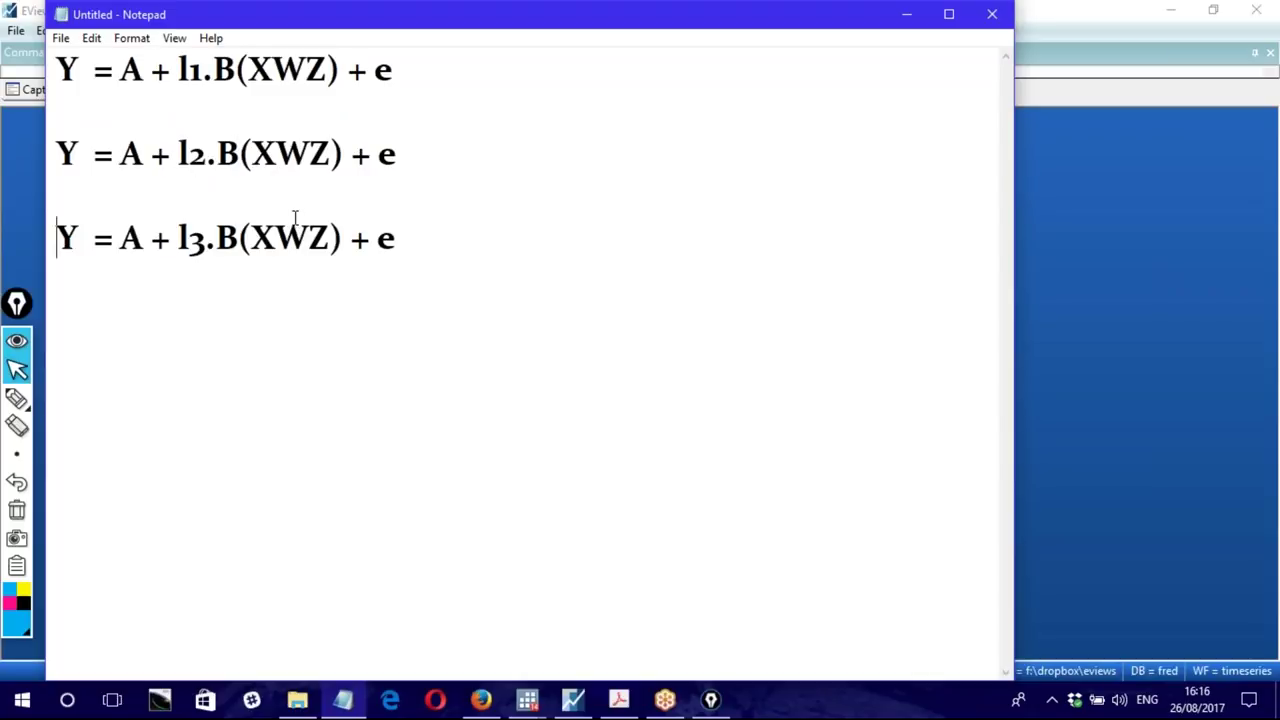
Step: Highlight the l1 and l2 equations in turn to compare them
{"action": "left_click_drag", "start_coordinate": [56, 70], "coordinate": [395, 82]}
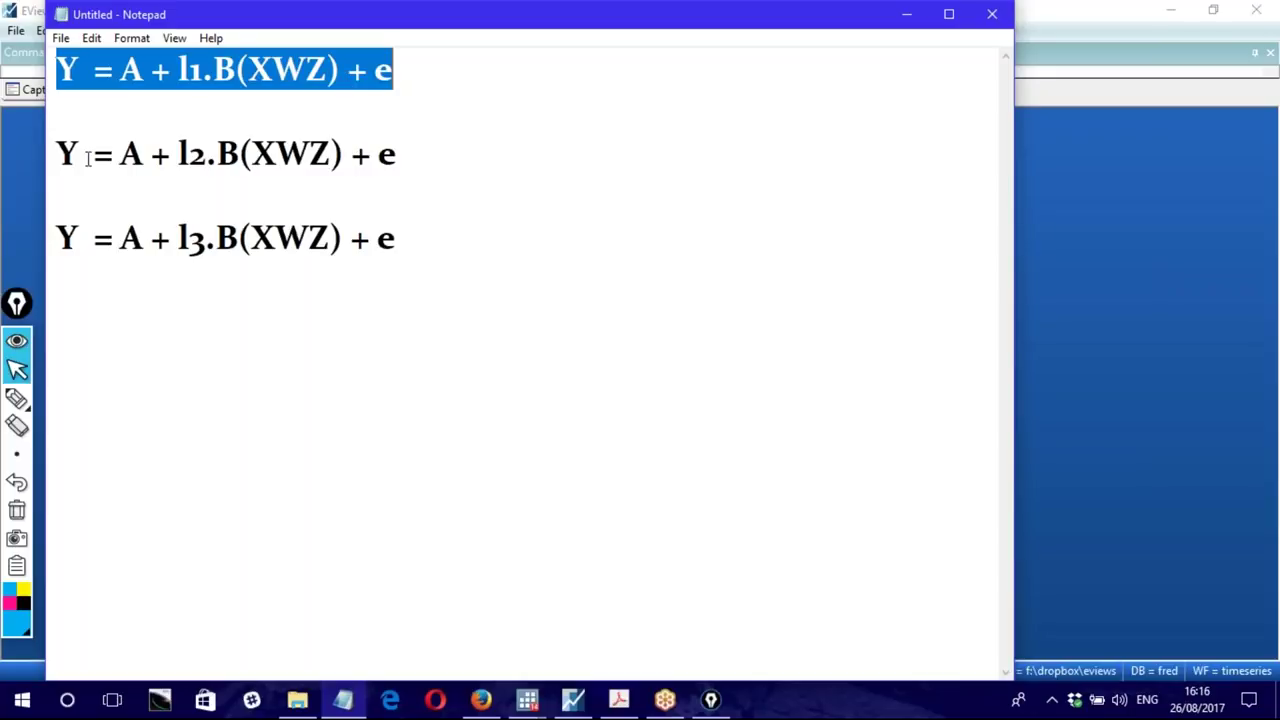
{"action": "left_click_drag", "start_coordinate": [66, 157], "coordinate": [420, 167]}
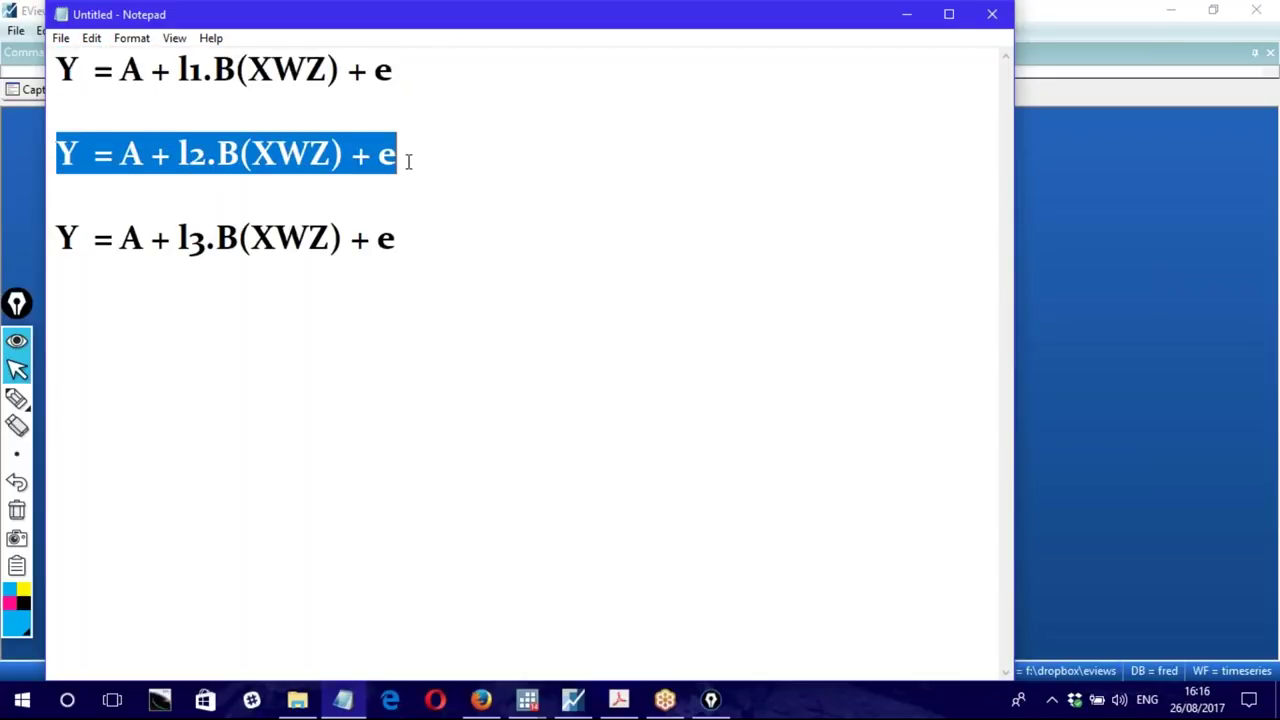
{"action": "left_click_drag", "start_coordinate": [64, 72], "coordinate": [398, 72]}
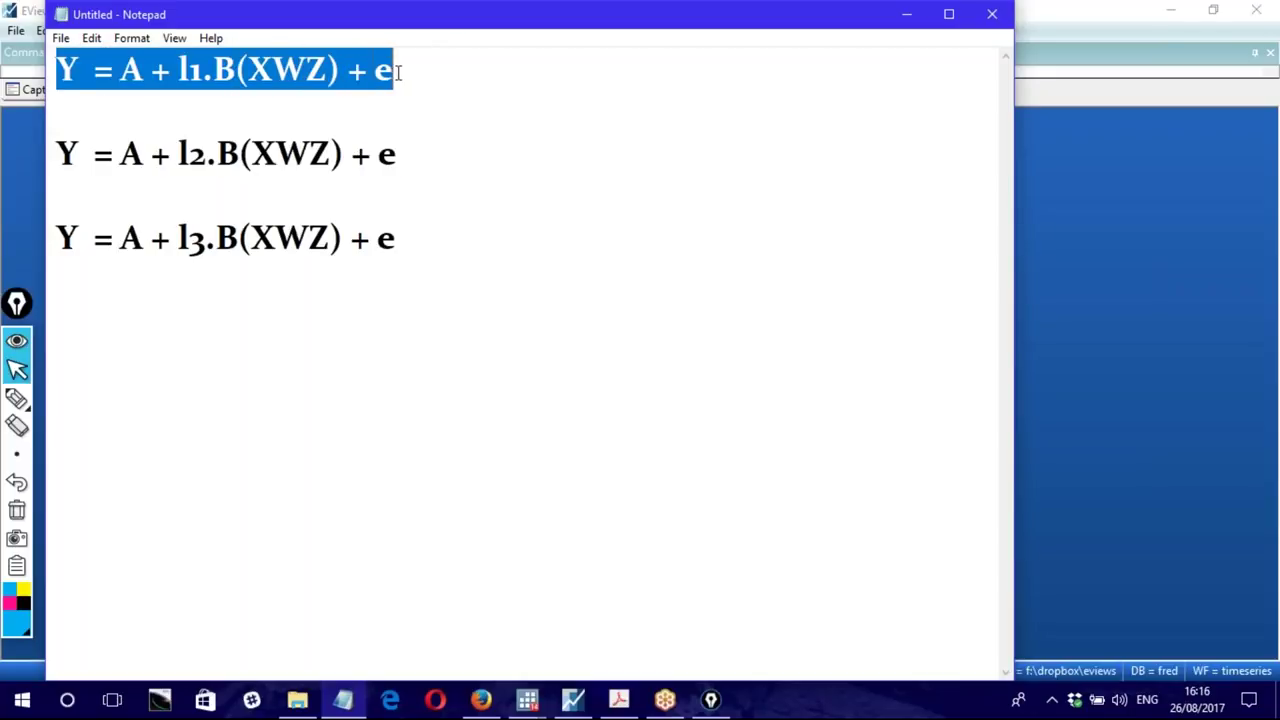
Step: Add the line "Information contents ()" beneath the l1 equation, set off by a blank line
{"action": "left_click", "coordinate": [424, 87]}
{"action": "key", "text": "Return"}
{"action": "key", "text": "Return"}
{"action": "type", "text": "Information c"}
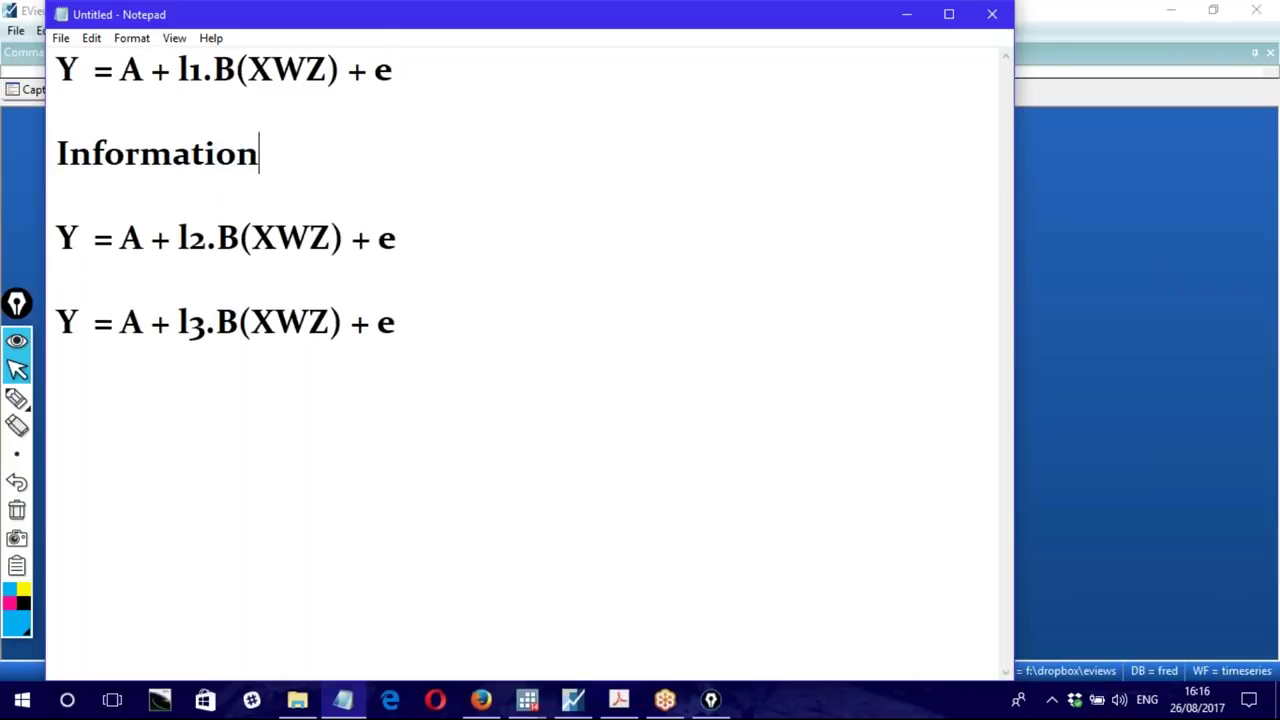
{"action": "key", "text": "BackSpace"}
{"action": "type", "text": "contents ()"}
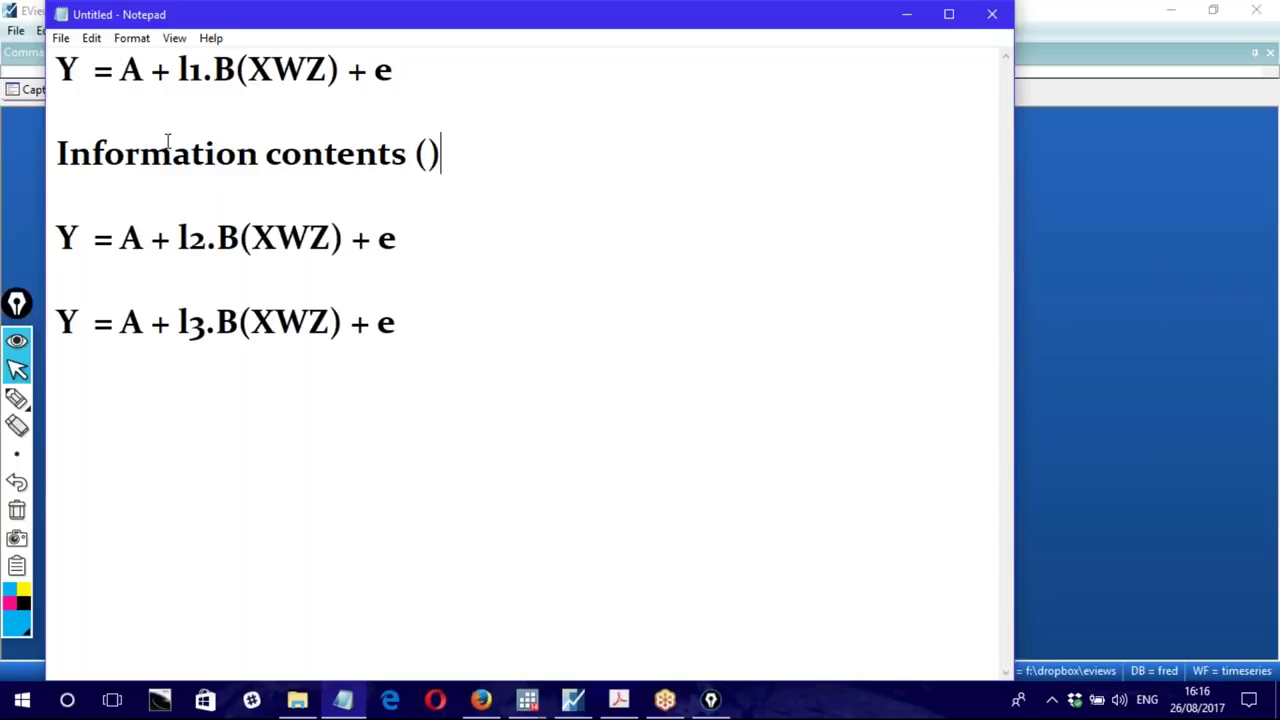
Step: Enter 200 inside the parentheses of the information contents line
{"action": "left_click_drag", "start_coordinate": [58, 153], "coordinate": [410, 163]}
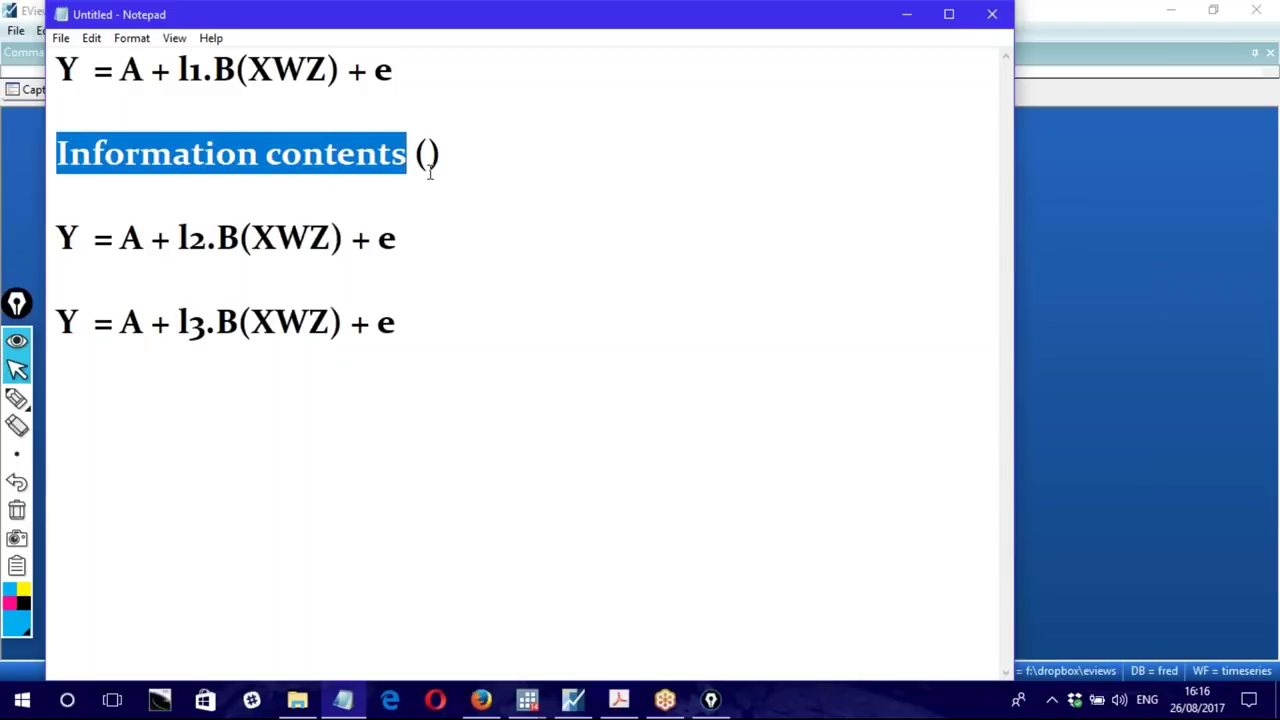
{"action": "left_click", "coordinate": [428, 160]}
{"action": "left_click_drag", "start_coordinate": [57, 68], "coordinate": [408, 68]}
{"action": "left_click", "coordinate": [431, 160]}
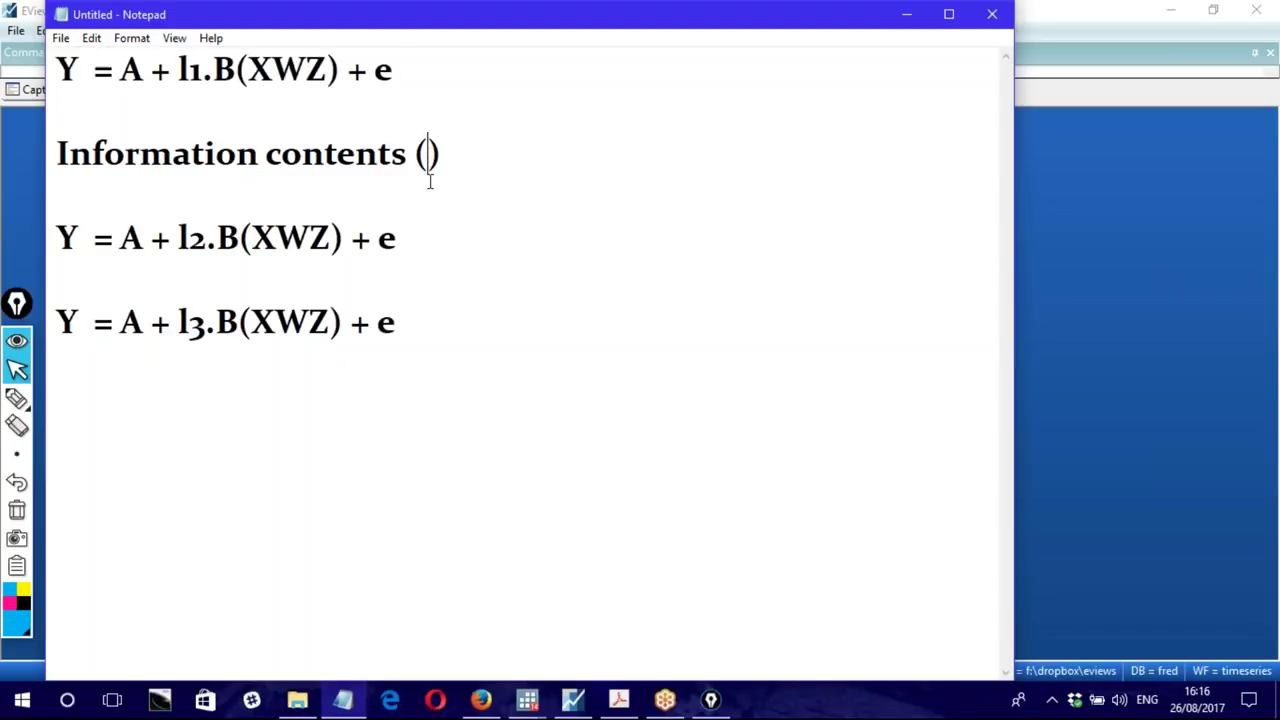
{"action": "type", "text": "200"}
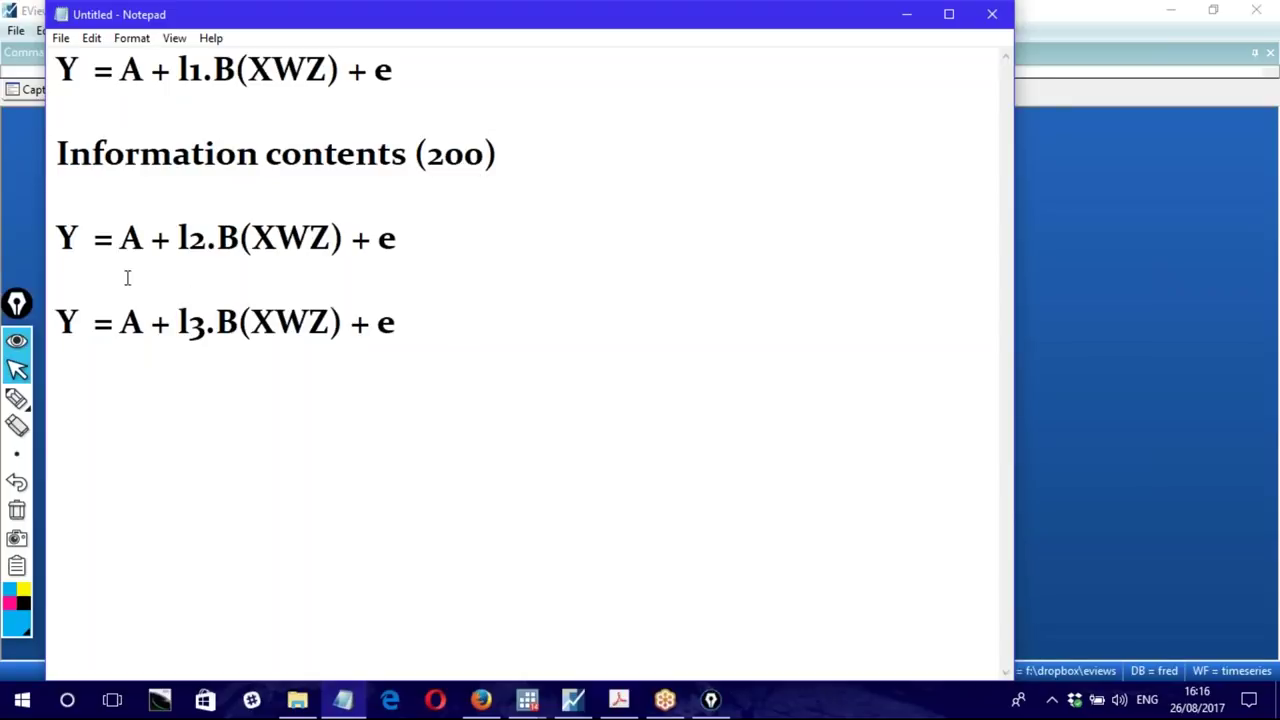
Step: Highlight the value 200 and the word "contents" in the information contents line
{"action": "left_click_drag", "start_coordinate": [428, 155], "coordinate": [487, 155]}
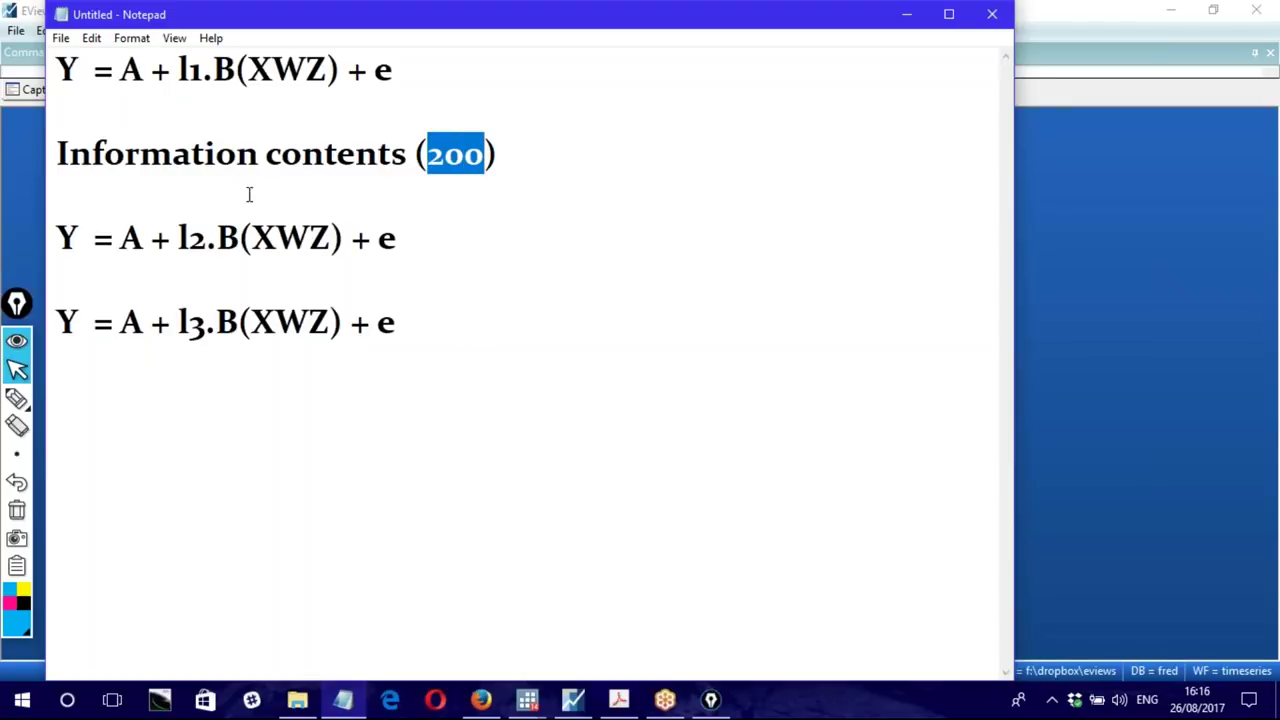
{"action": "left_click_drag", "start_coordinate": [265, 155], "coordinate": [408, 158]}
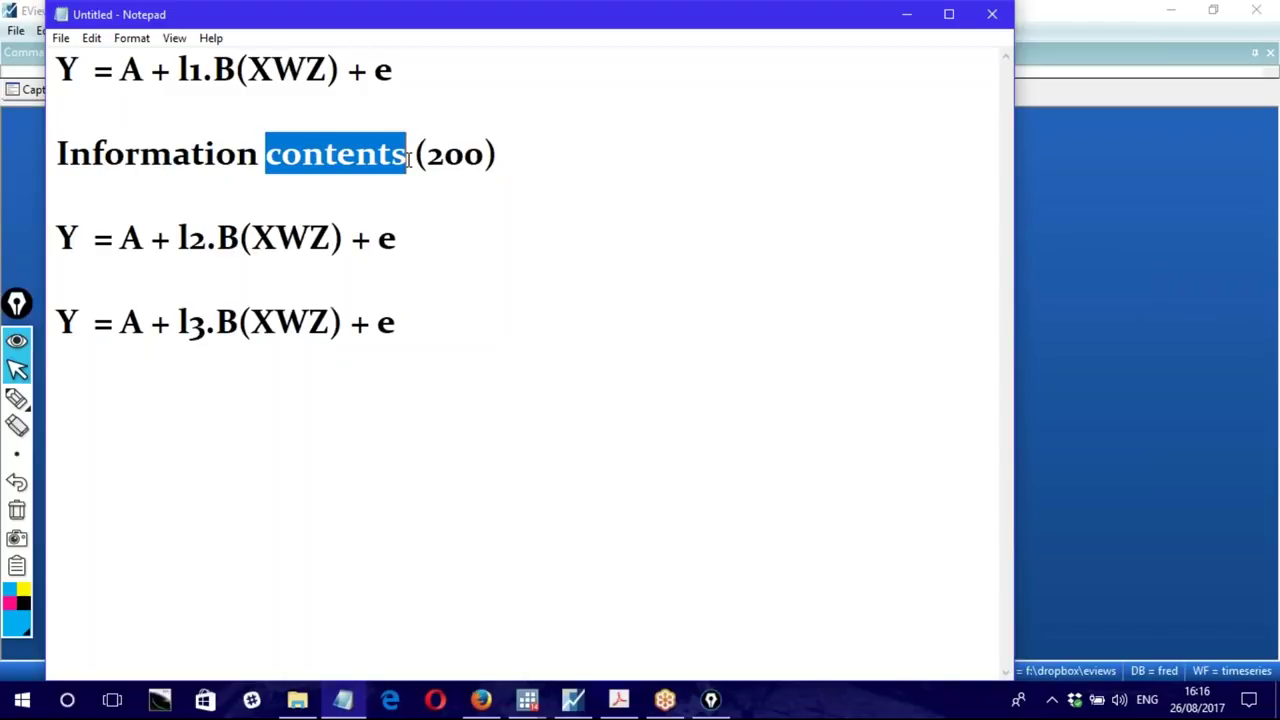
{"action": "left_click", "coordinate": [242, 180]}
Step: Copy the "Information contents (200)" line to a new line beneath the l2 equation
{"action": "left_click", "coordinate": [425, 241]}
{"action": "key", "text": "Return"}
{"action": "key", "text": "Return"}
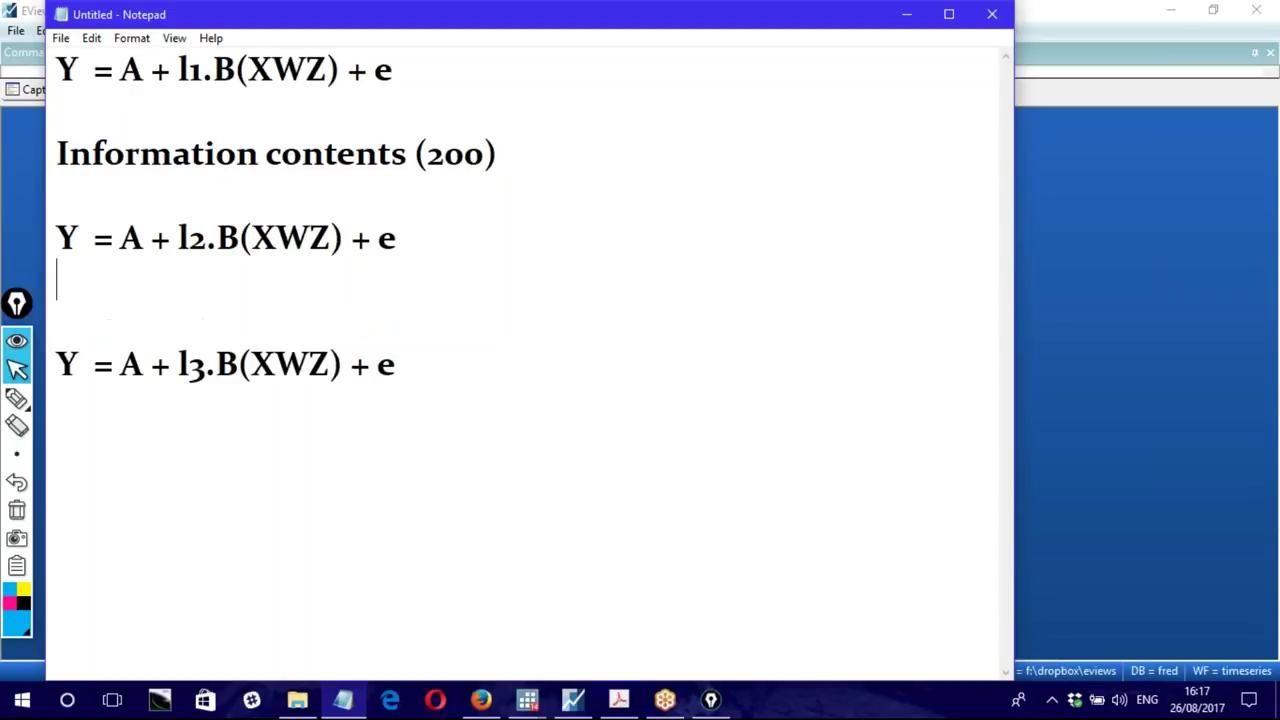
{"action": "left_click_drag", "start_coordinate": [57, 153], "coordinate": [546, 162]}
{"action": "right_click", "coordinate": [346, 134]}
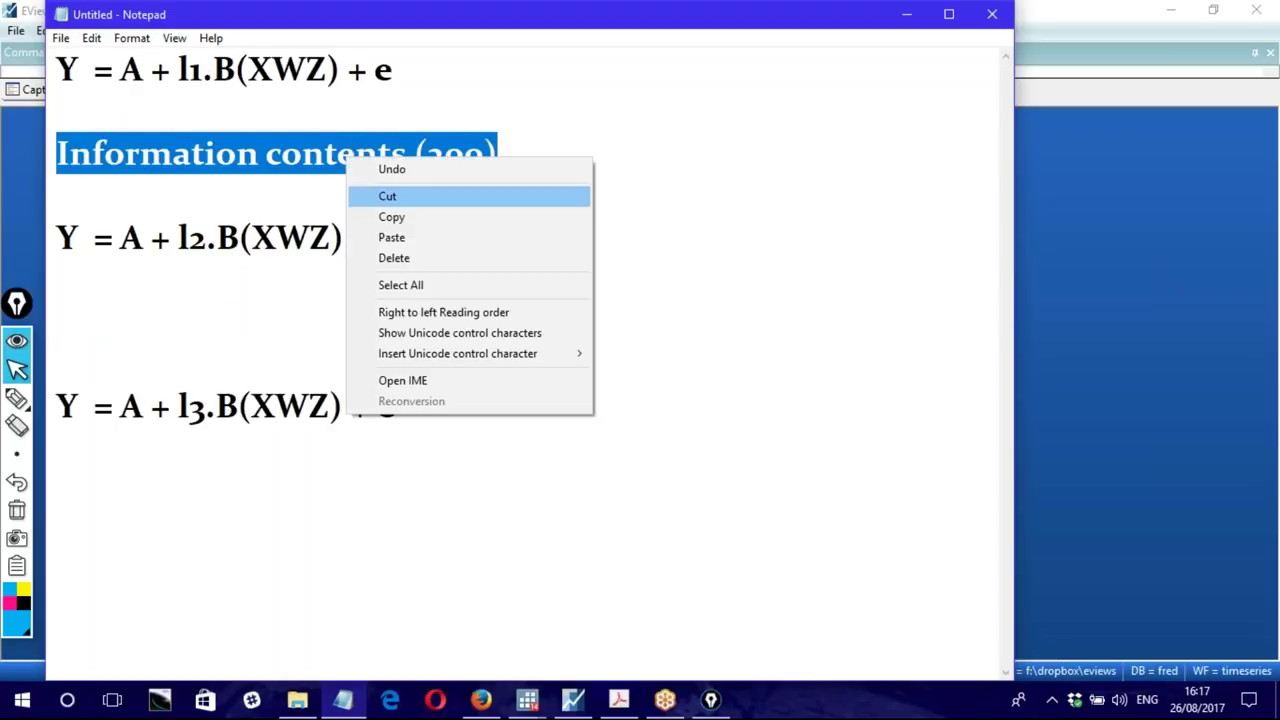
{"action": "left_click", "coordinate": [392, 216]}
{"action": "left_click", "coordinate": [182, 320]}
{"action": "right_click", "coordinate": [183, 322]}
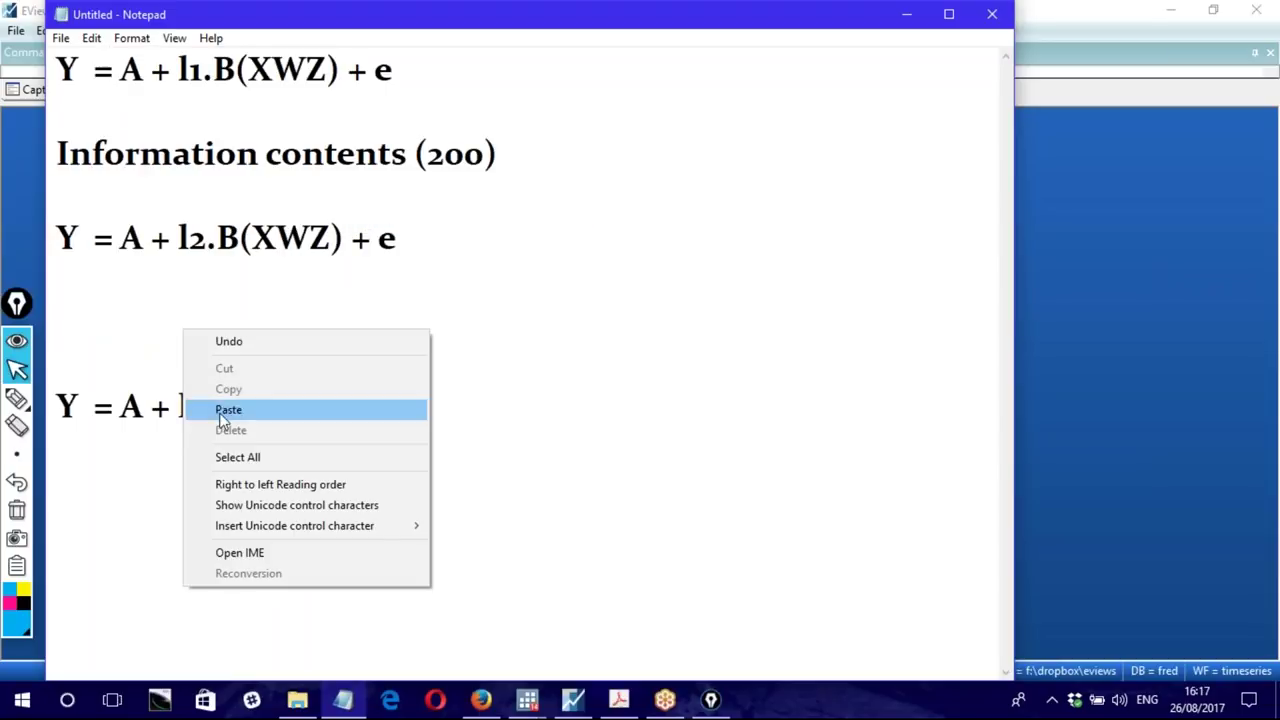
{"action": "left_click", "coordinate": [230, 411]}
Step: Paste the "Information contents (200)" line beneath the l3 equation as well
{"action": "left_click", "coordinate": [420, 403]}
{"action": "key", "text": "Return"}
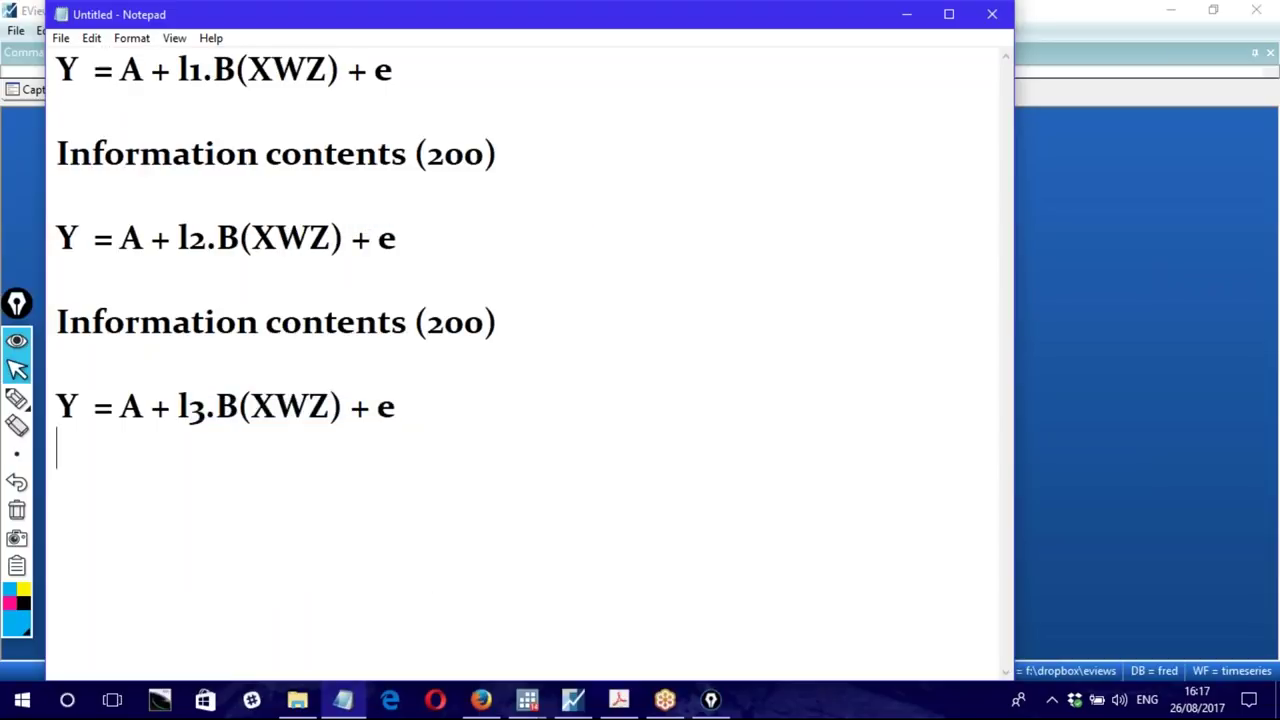
{"action": "right_click", "coordinate": [152, 478]}
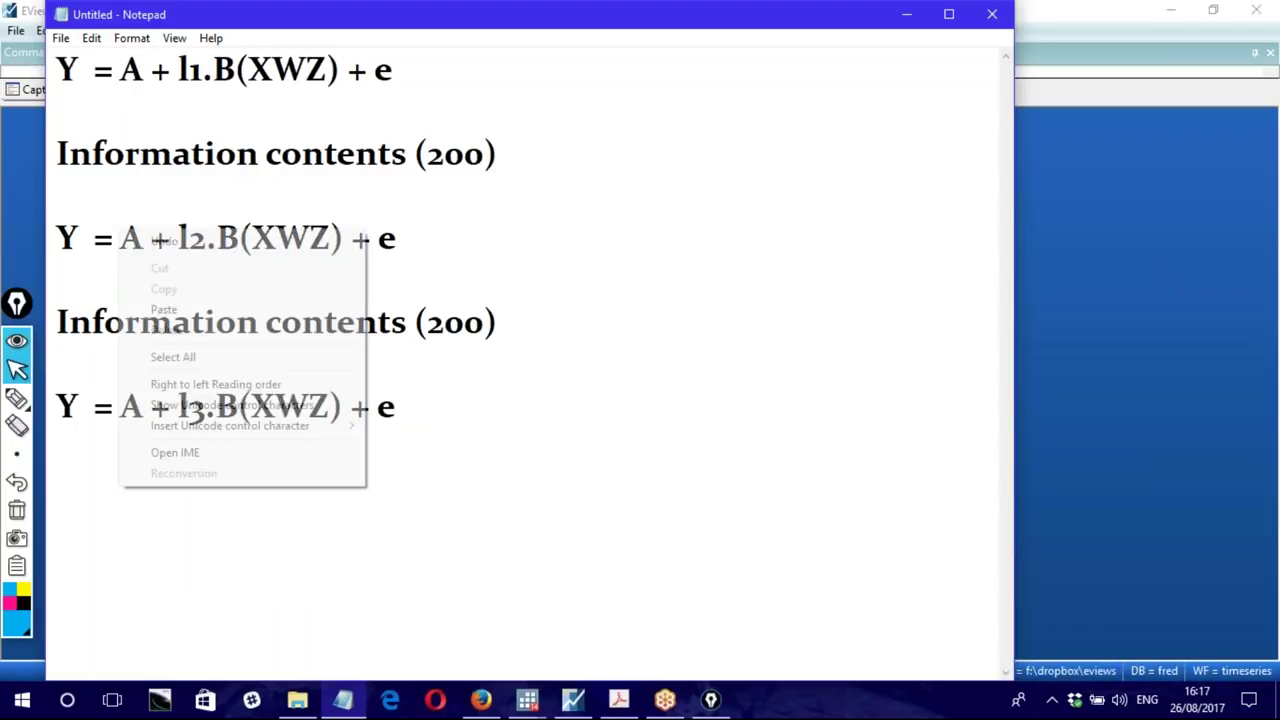
{"action": "left_click", "coordinate": [200, 306]}
Step: Change the information contents value to 300 for the l2 equation and 250 for the l3 equation
{"action": "left_click_drag", "start_coordinate": [428, 322], "coordinate": [444, 322]}
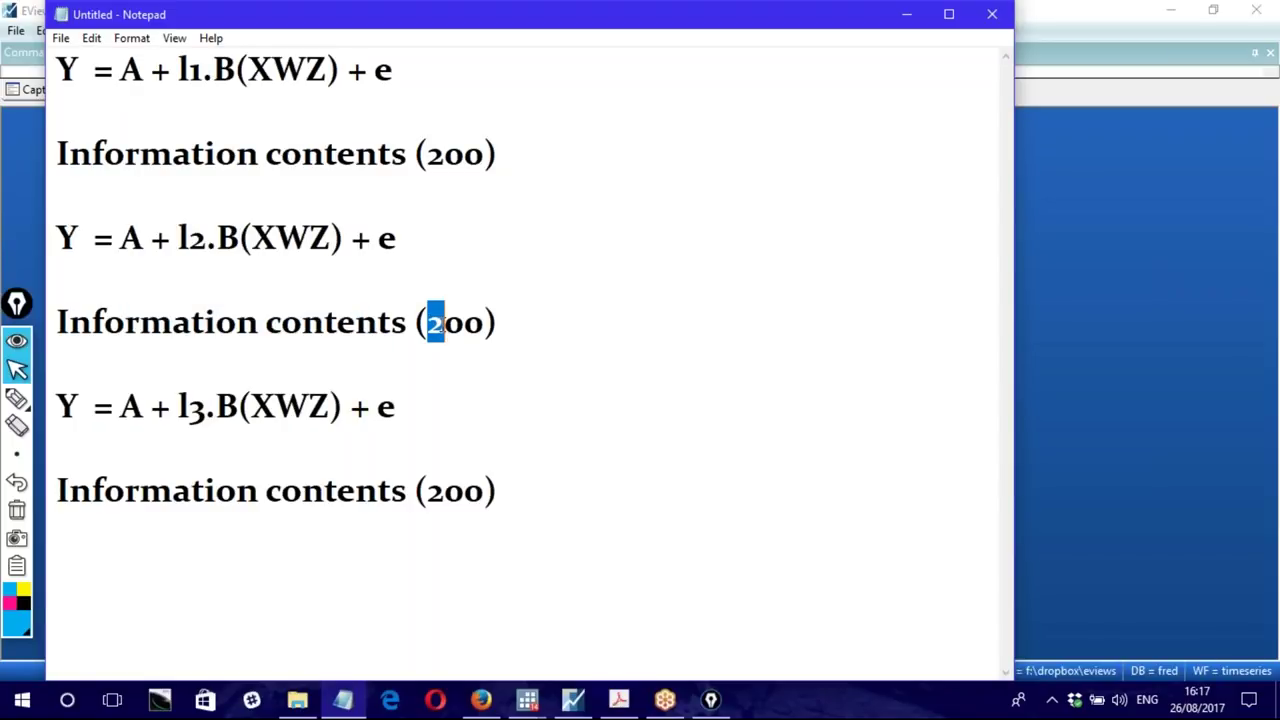
{"action": "type", "text": "3"}
{"action": "left_click_drag", "start_coordinate": [428, 490], "coordinate": [462, 492]}
{"action": "type", "text": "5"}
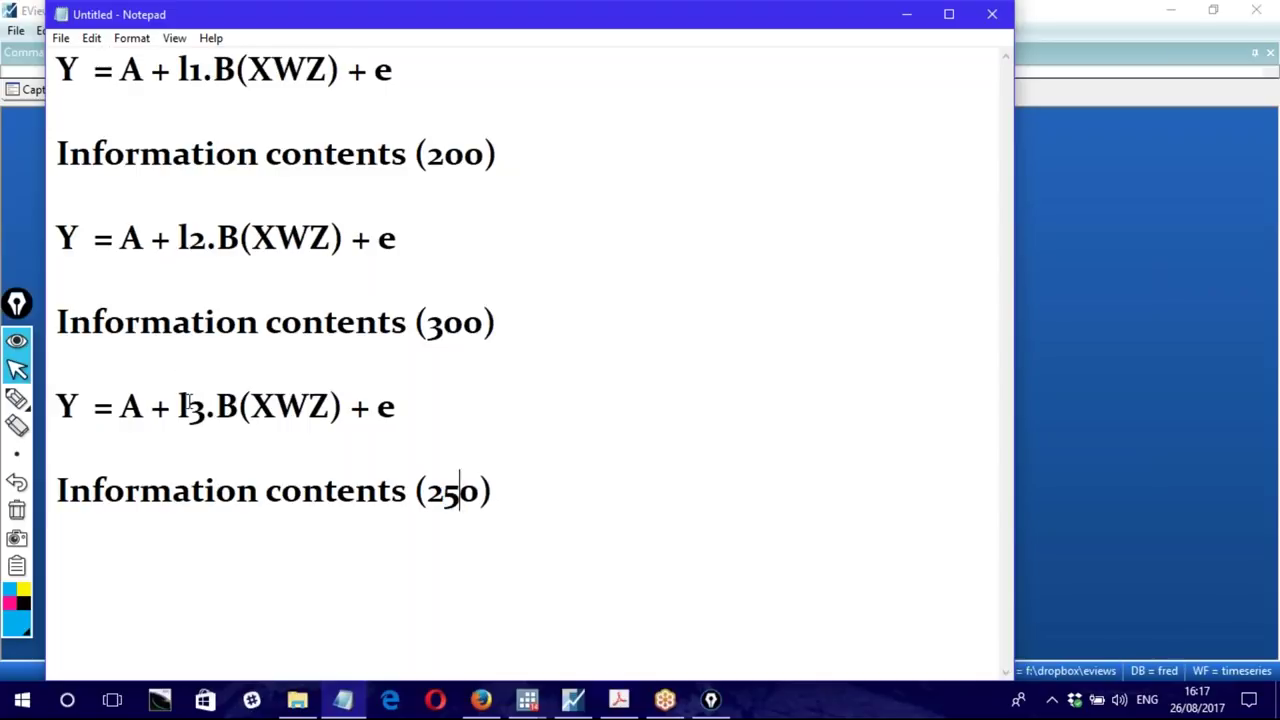
Step: Highlight the l3 lag number and its value 250, and the information contents lines of the l2 and l1 equations
{"action": "left_click_drag", "start_coordinate": [188, 406], "coordinate": [206, 408]}
{"action": "left_click_drag", "start_coordinate": [428, 492], "coordinate": [477, 498]}
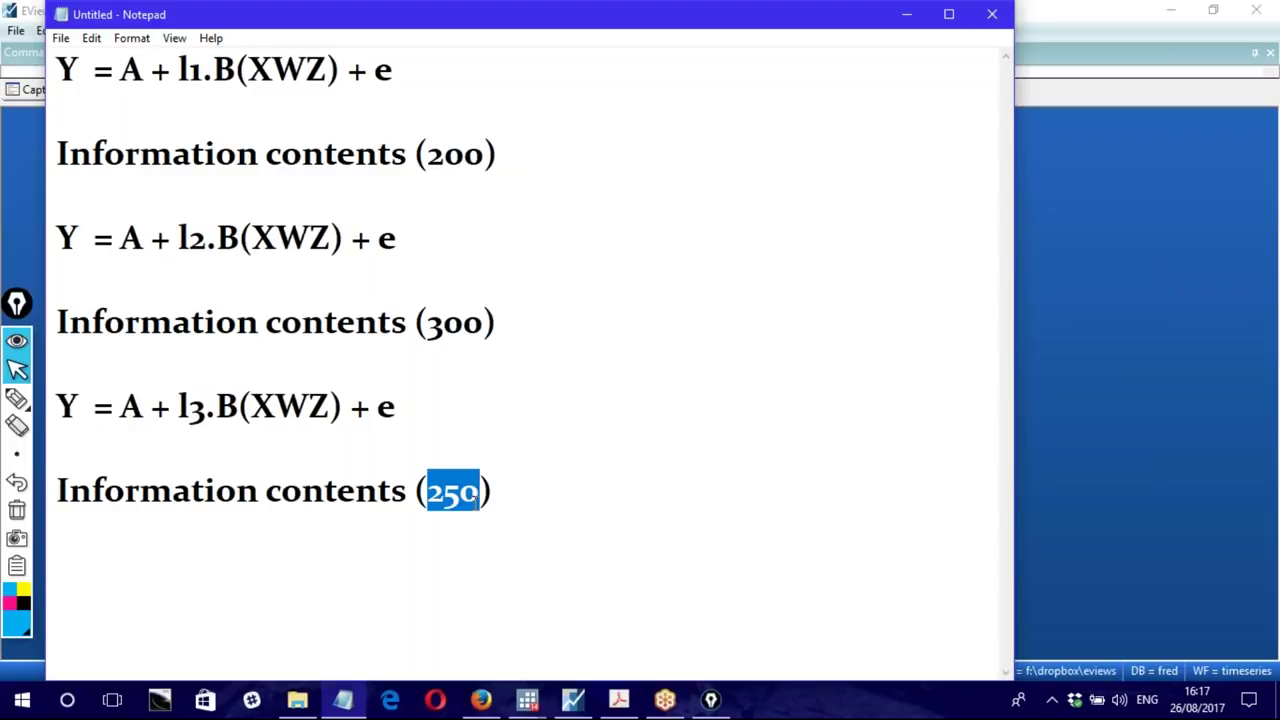
{"action": "left_click", "coordinate": [57, 72]}
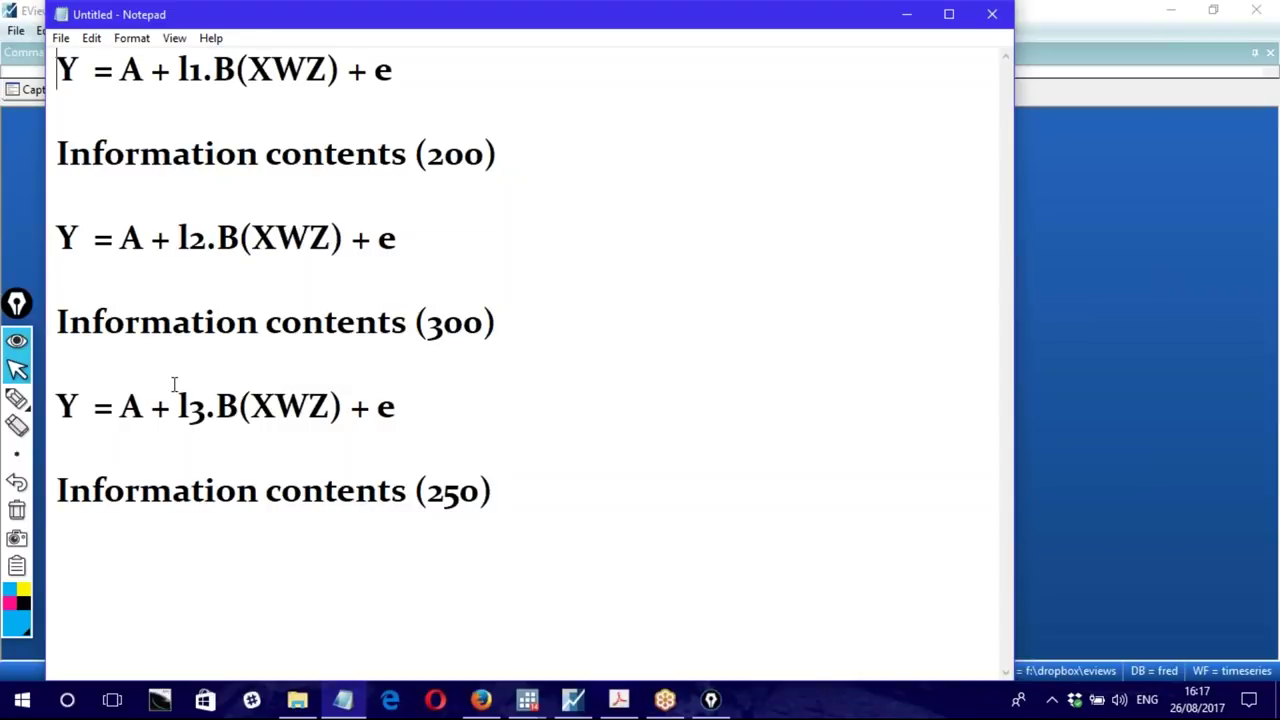
{"action": "left_click_drag", "start_coordinate": [55, 322], "coordinate": [504, 335]}
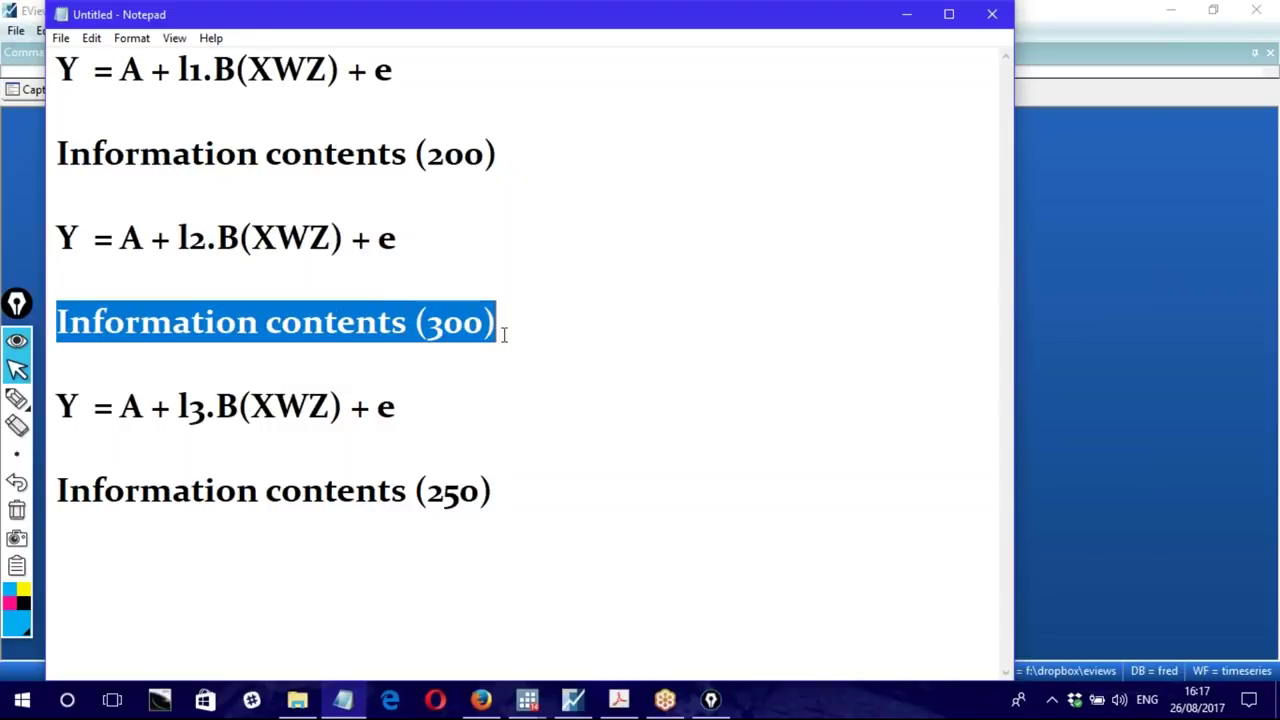
{"action": "left_click", "coordinate": [445, 181]}
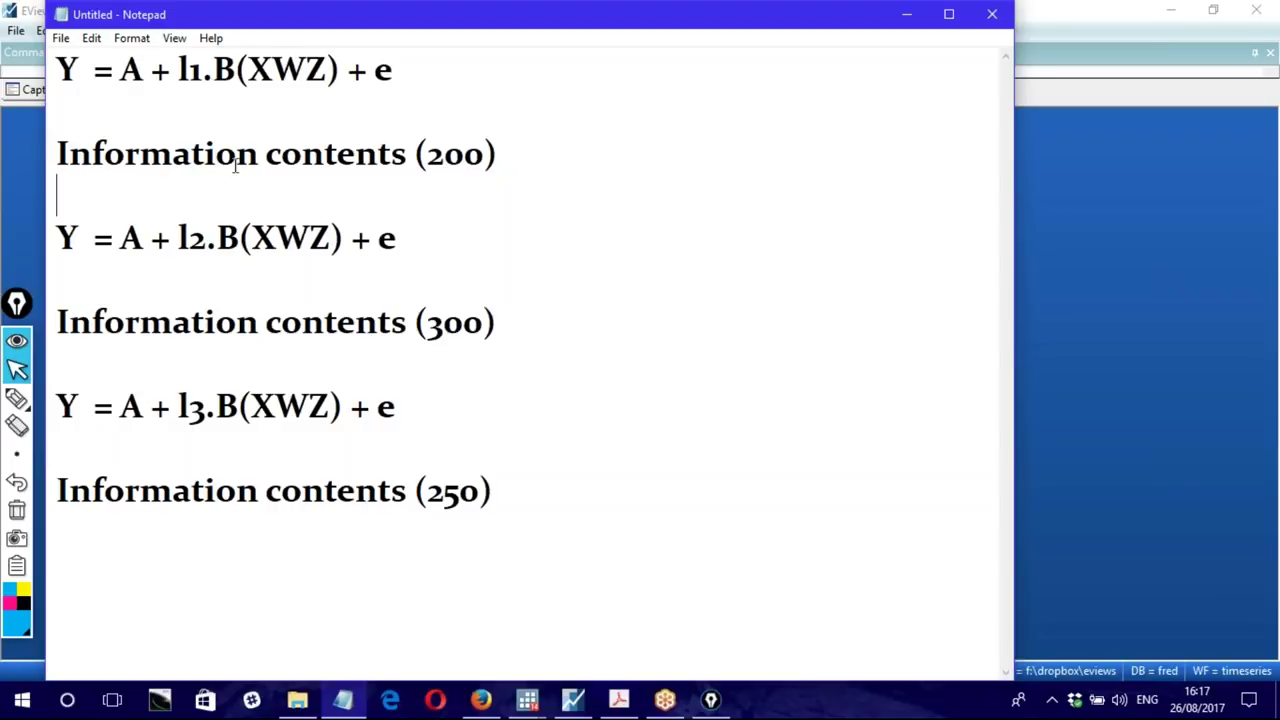
{"action": "left_click_drag", "start_coordinate": [57, 153], "coordinate": [500, 160]}
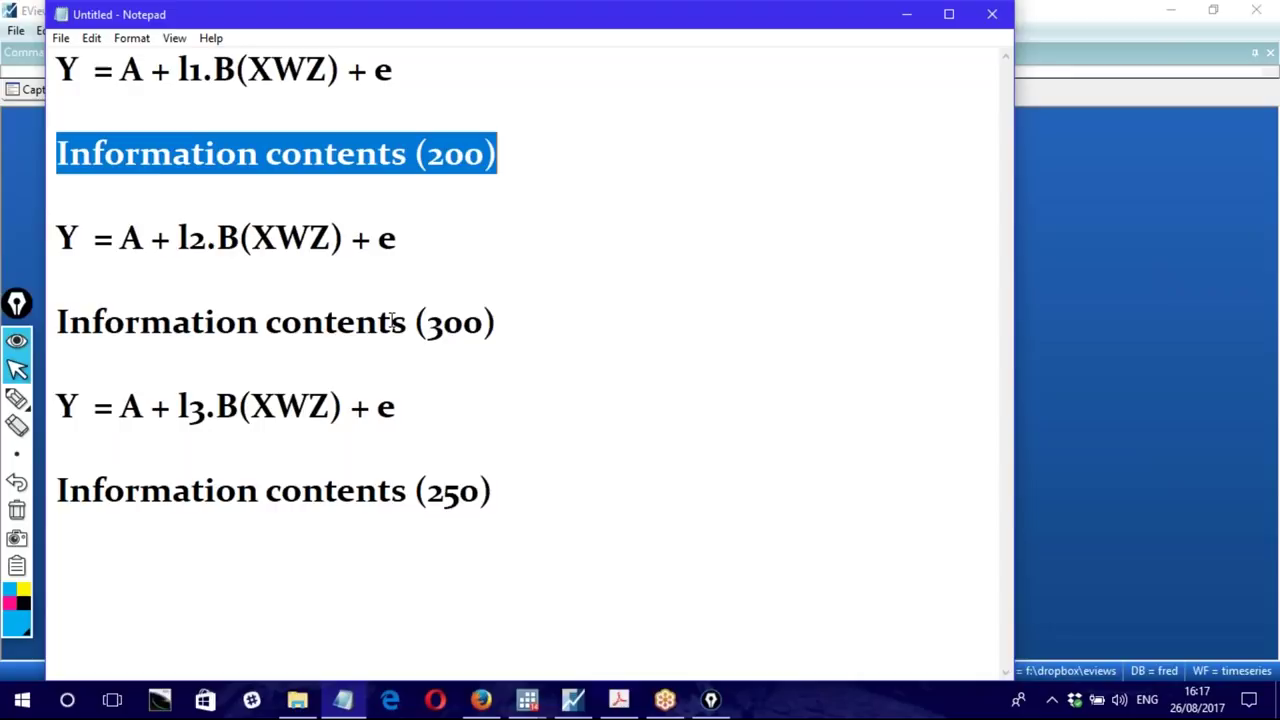
Step: Highlight the l2.B(XWZ) term and the words "Information contents" beneath the l2 equation
{"action": "left_click_drag", "start_coordinate": [179, 238], "coordinate": [346, 238]}
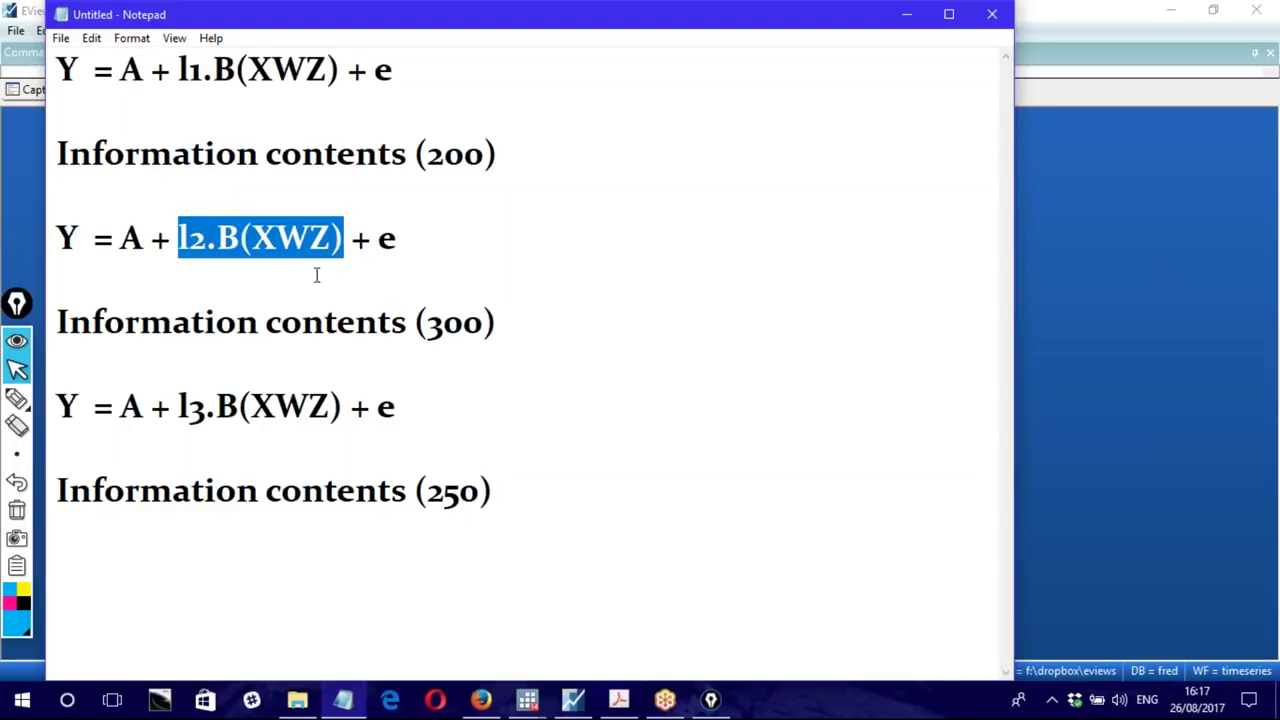
{"action": "left_click", "coordinate": [316, 275]}
{"action": "left_click_drag", "start_coordinate": [179, 238], "coordinate": [342, 238]}
{"action": "left_click", "coordinate": [304, 282]}
{"action": "left_click_drag", "start_coordinate": [368, 338], "coordinate": [404, 338]}
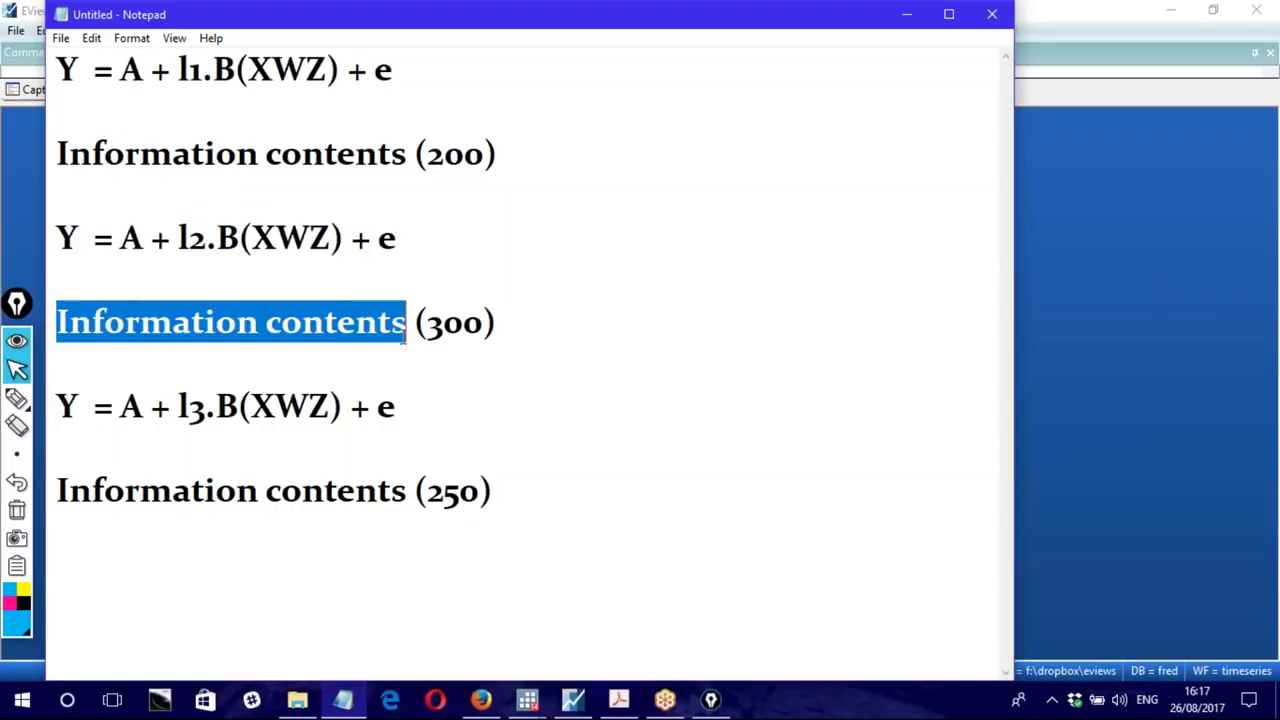
{"action": "left_click", "coordinate": [304, 322]}
Step: Add the line "AIC, BIC, HQIC, LL" beneath the l3 equation's information contents line
{"action": "left_click", "coordinate": [511, 492]}
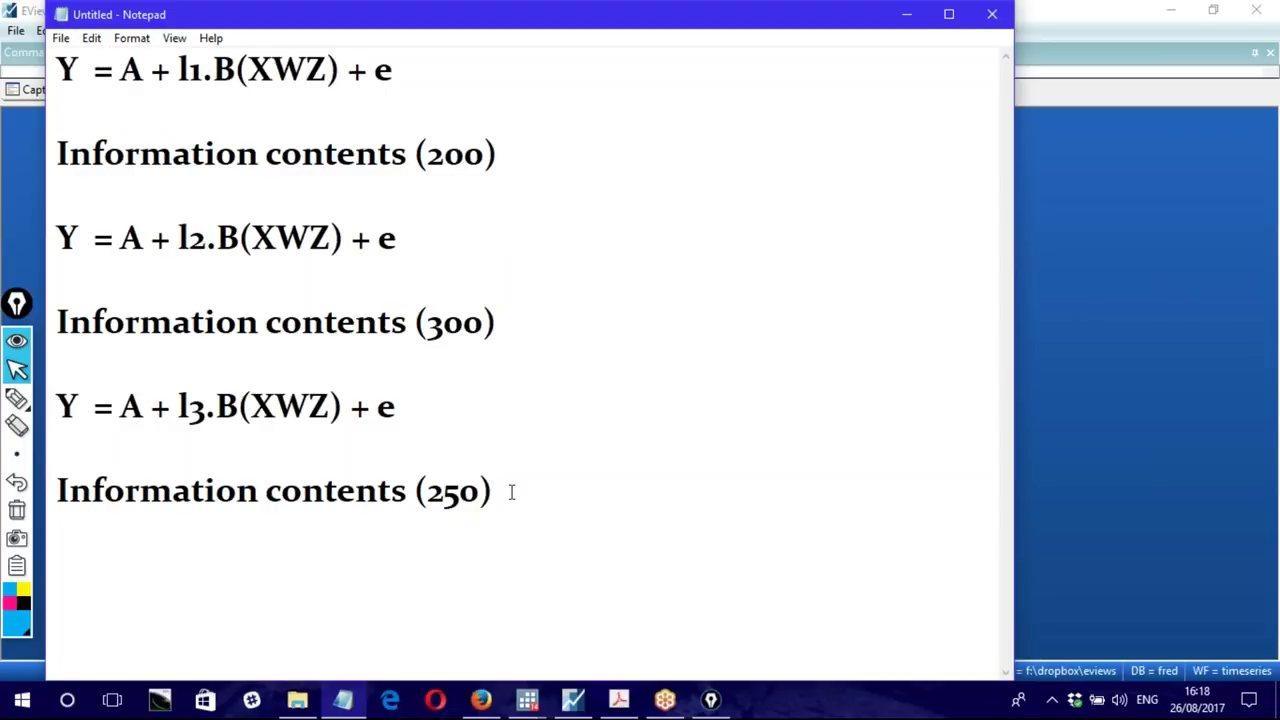
{"action": "key", "text": "Return"}
{"action": "type", "text": "AIC"}
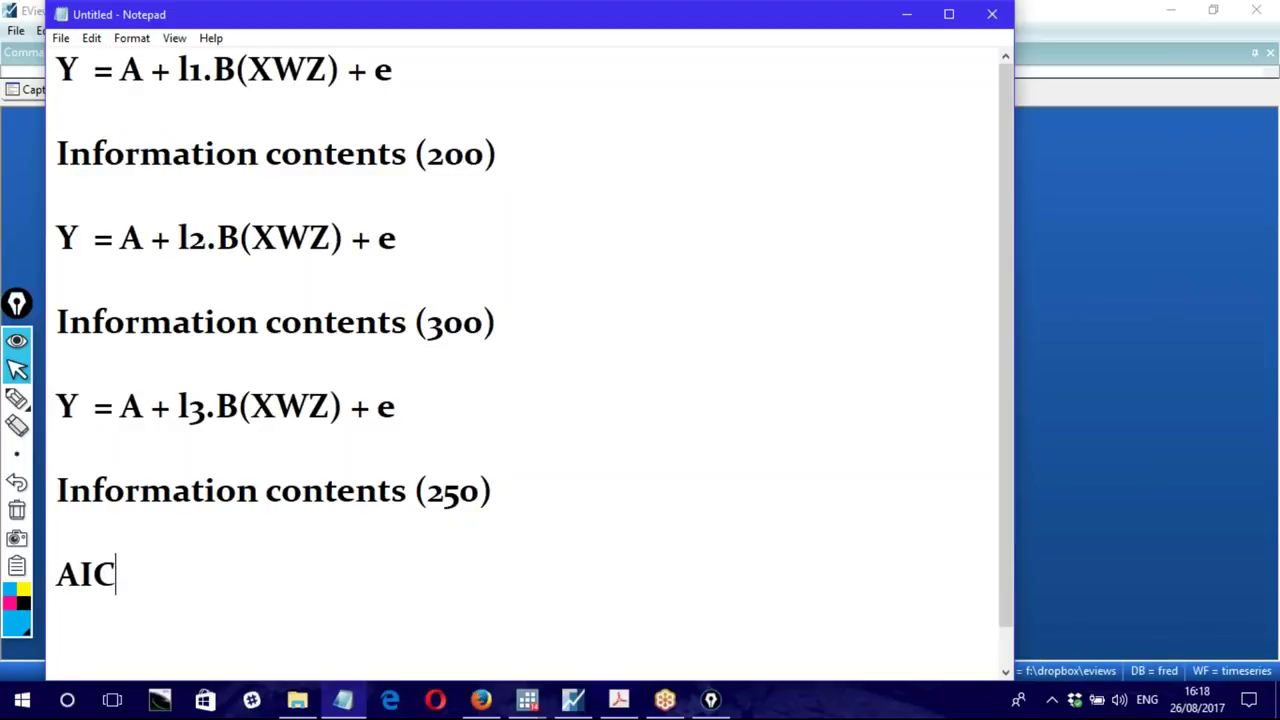
{"action": "type", "text": ", BIC, "}
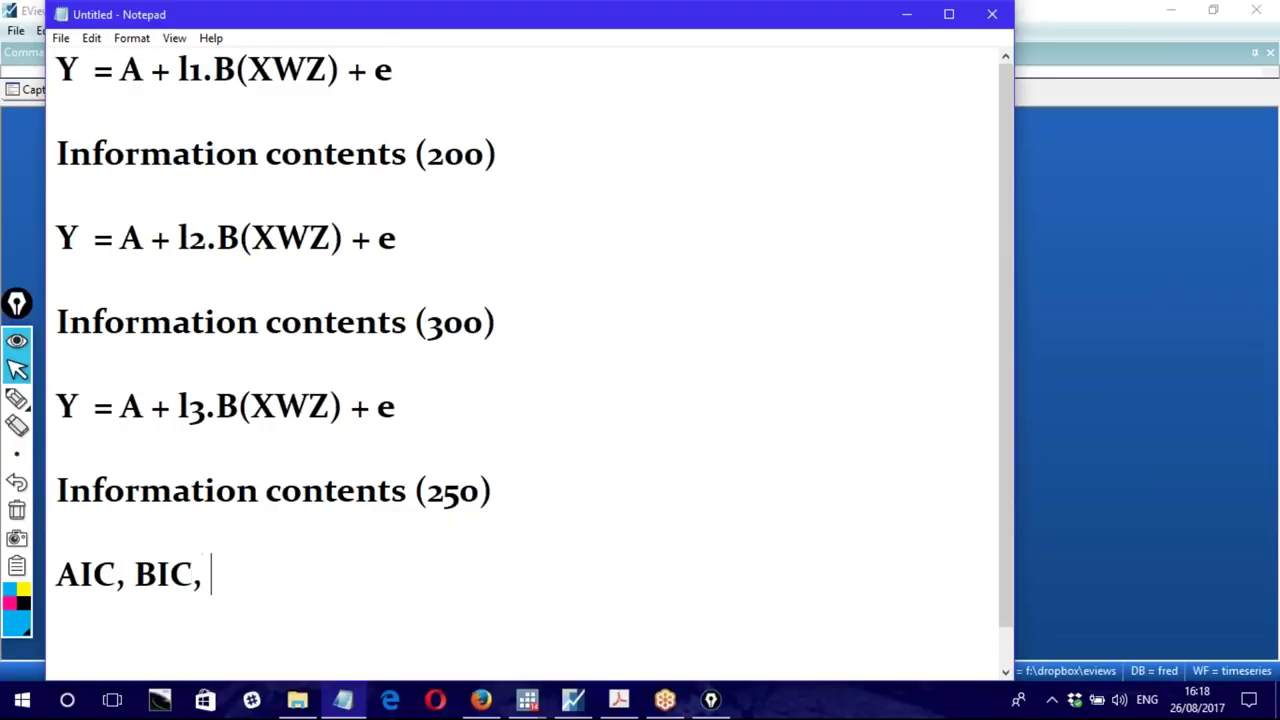
{"action": "type", "text": "HQIC<"}
{"action": "key", "text": "BackSpace"}
{"action": "key", "text": "BackSpace"}
{"action": "type", "text": ", LL"}
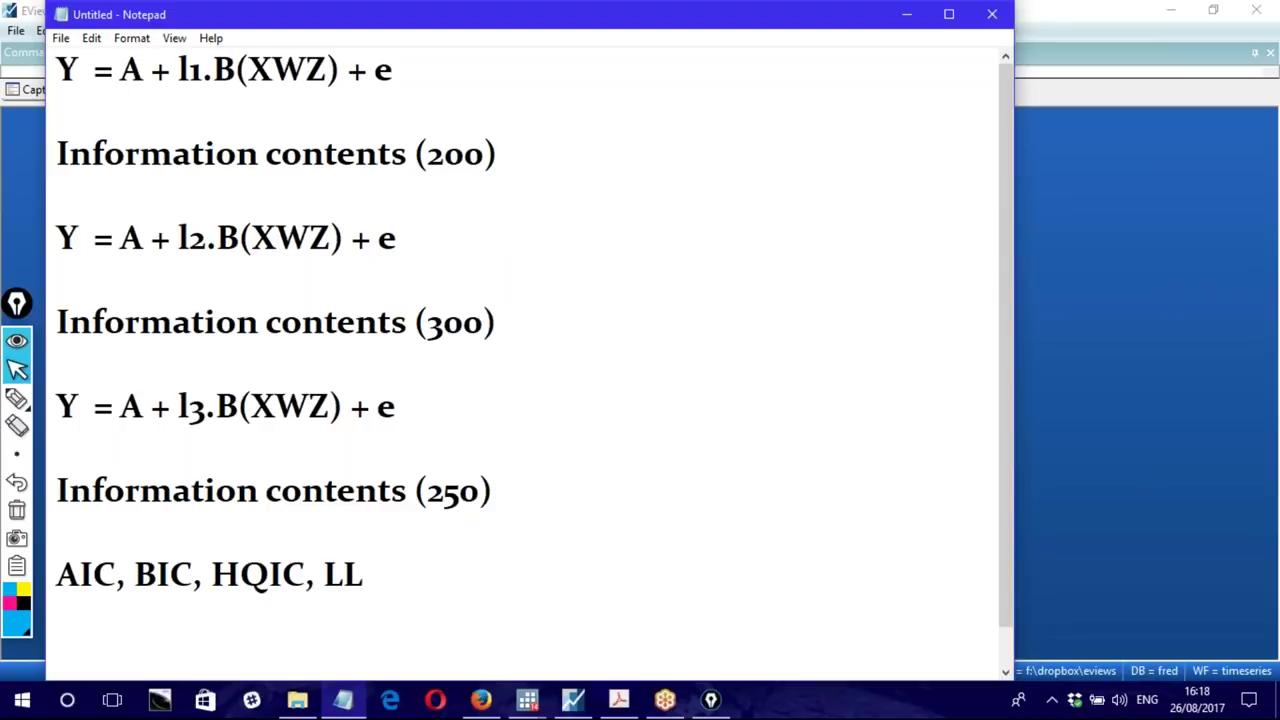
Step: Highlight the whole list of criteria on the last line
{"action": "left_click_drag", "start_coordinate": [57, 573], "coordinate": [368, 576]}
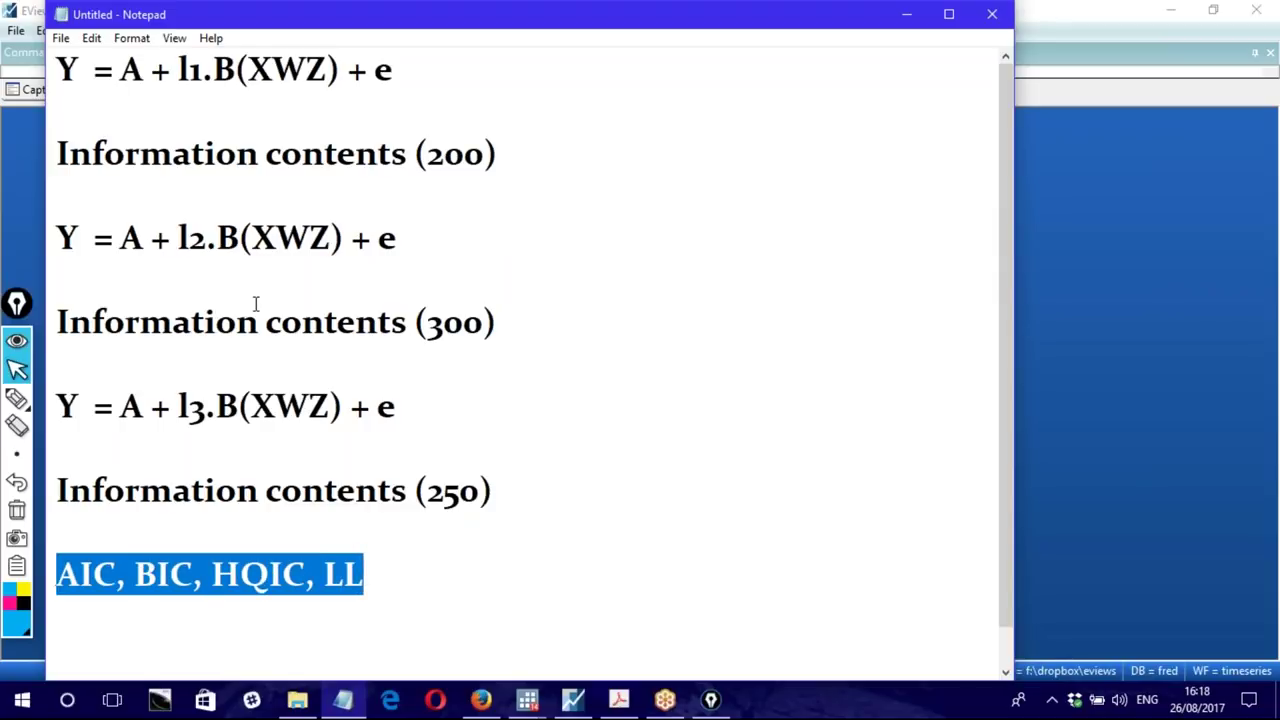
{"action": "left_click", "coordinate": [134, 573]}
{"action": "left_click_drag", "start_coordinate": [57, 573], "coordinate": [366, 574]}
{"action": "left_click", "coordinate": [78, 575]}
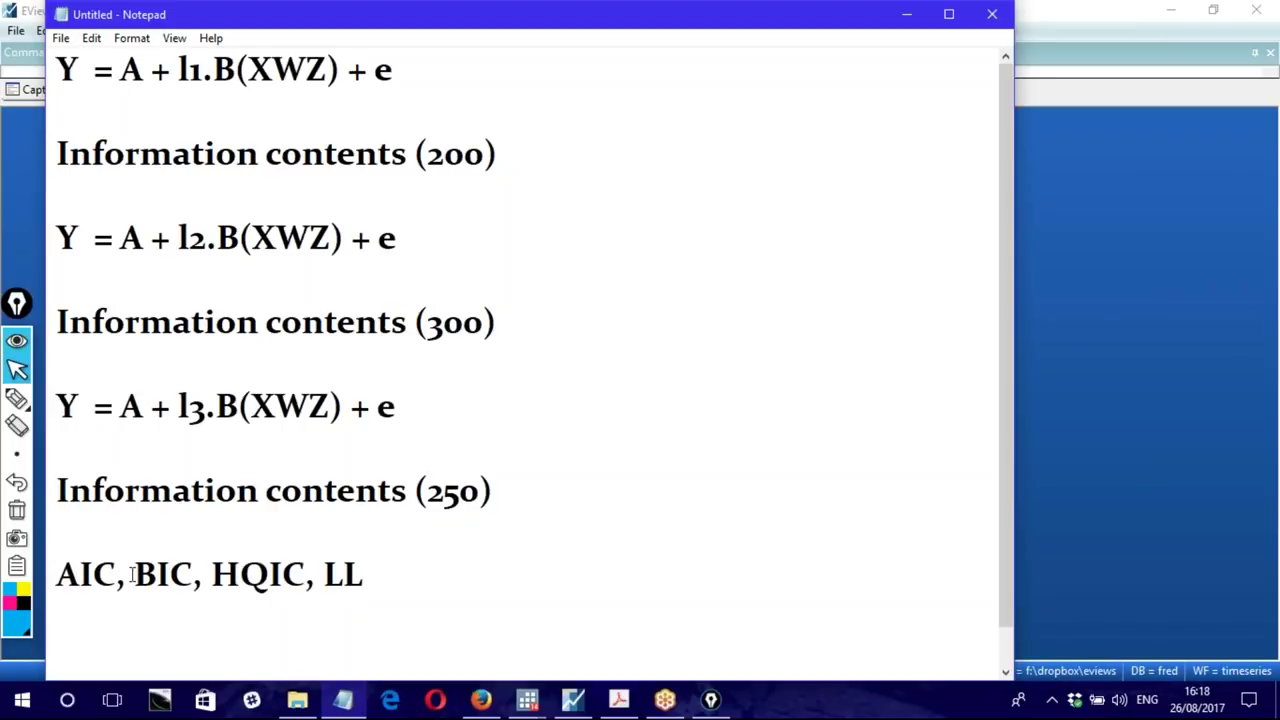
Step: Change BIC to SIC in the list of criteria
{"action": "left_click_drag", "start_coordinate": [127, 575], "coordinate": [156, 578]}
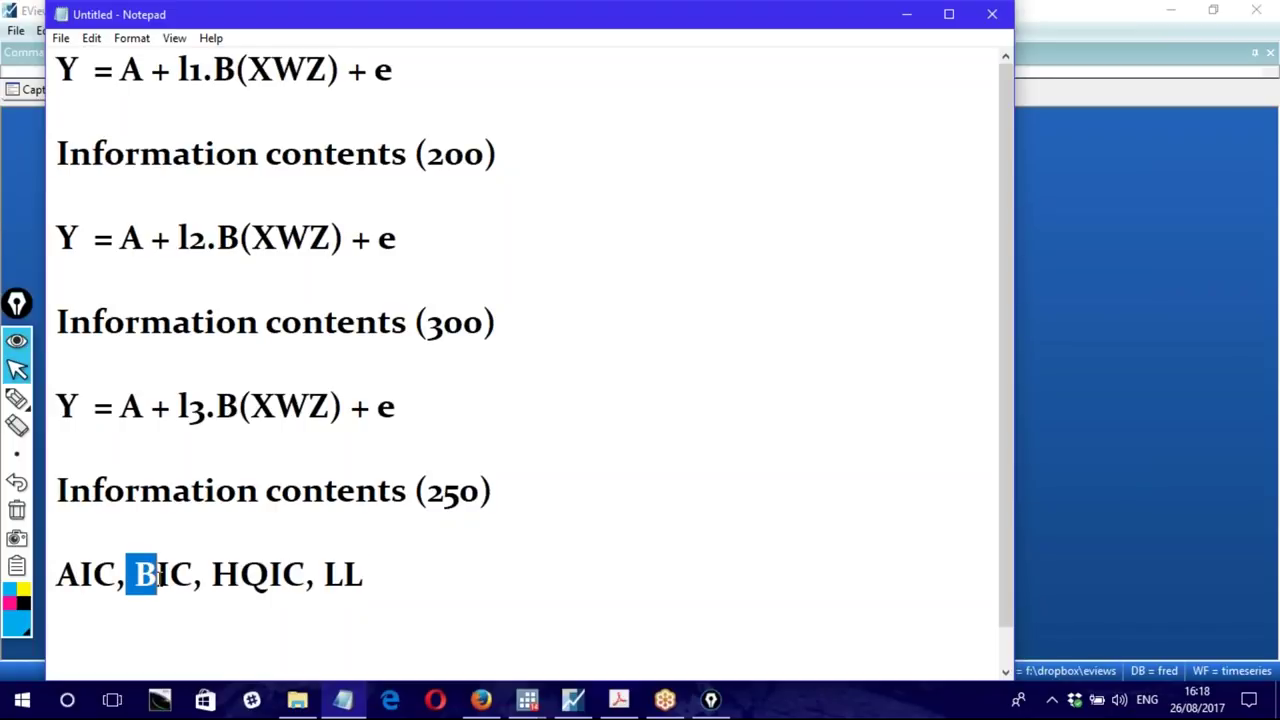
{"action": "left_click", "coordinate": [143, 592]}
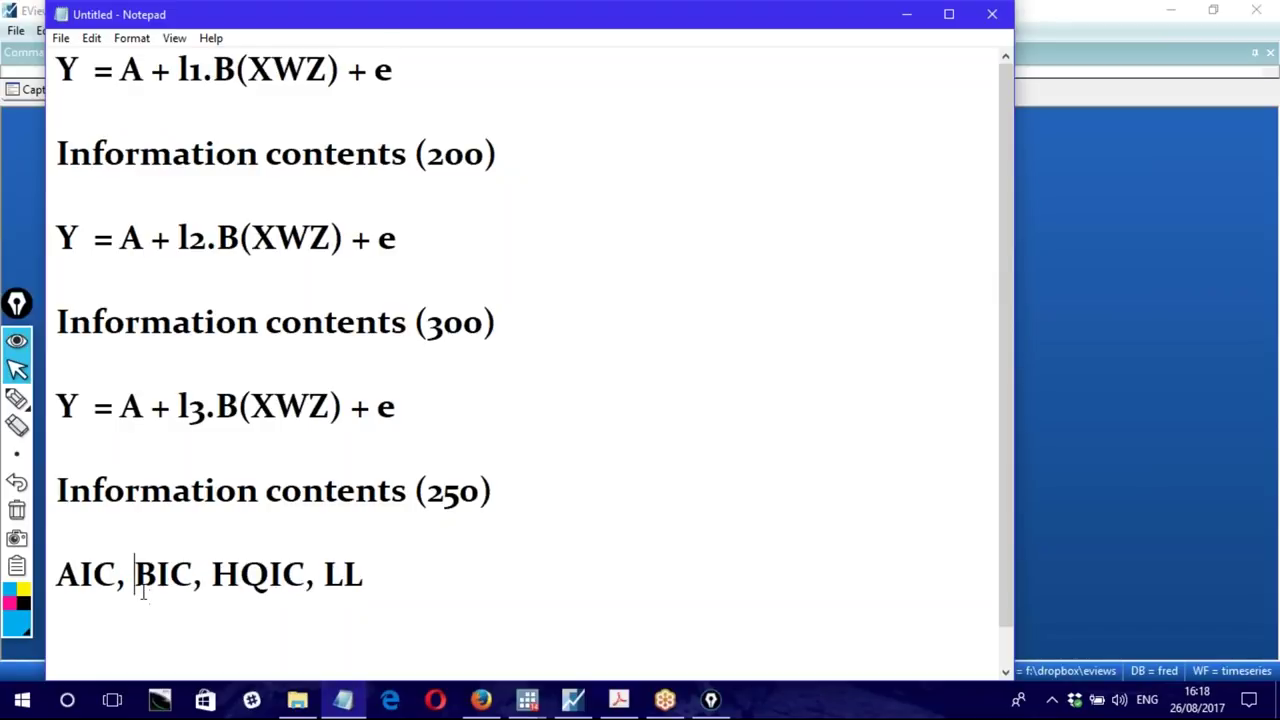
{"action": "type", "text": "S"}
{"action": "key", "text": "shift+Right"}
{"action": "key", "text": "Delete"}
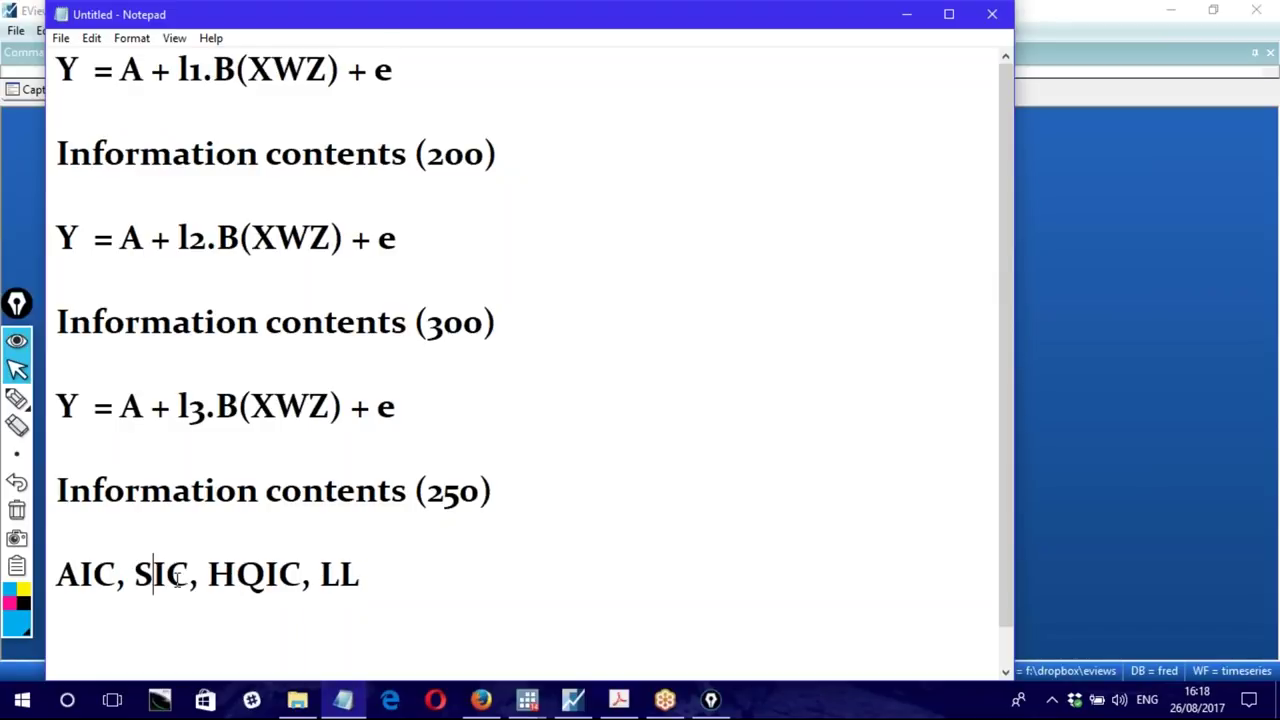
Step: Highlight the list of criteria and the lag numbers in the l2 and l3 equations
{"action": "double_click", "coordinate": [225, 575]}
{"action": "left_click", "coordinate": [177, 580]}
{"action": "left_click_drag", "start_coordinate": [57, 575], "coordinate": [362, 580]}
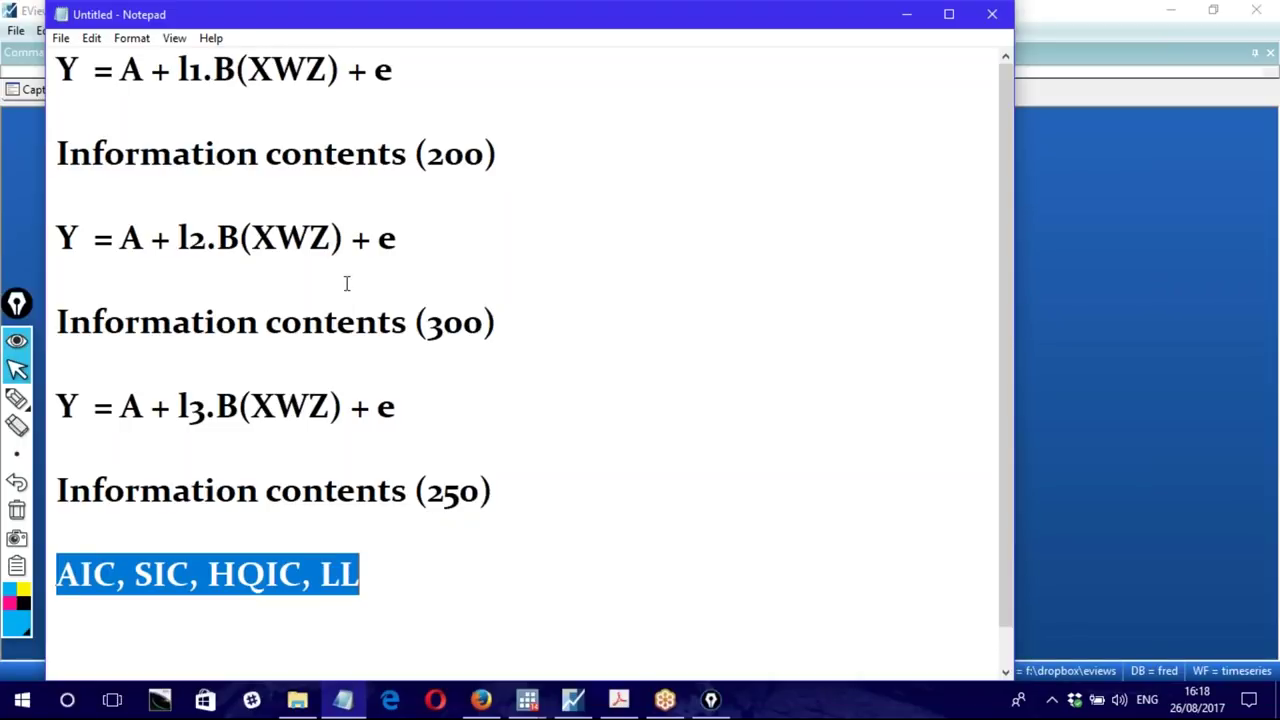
{"action": "left_click_drag", "start_coordinate": [189, 72], "coordinate": [206, 240]}
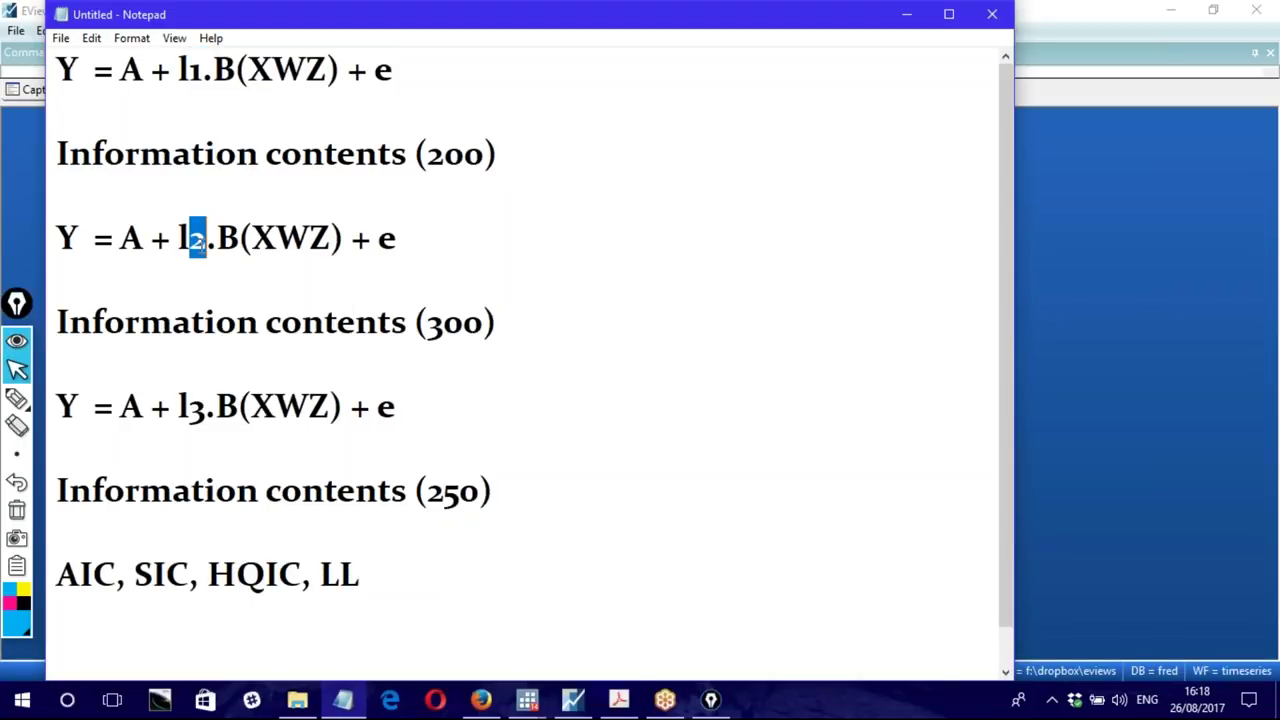
{"action": "left_click_drag", "start_coordinate": [189, 403], "coordinate": [207, 404]}
{"action": "left_click_drag", "start_coordinate": [57, 575], "coordinate": [396, 584]}
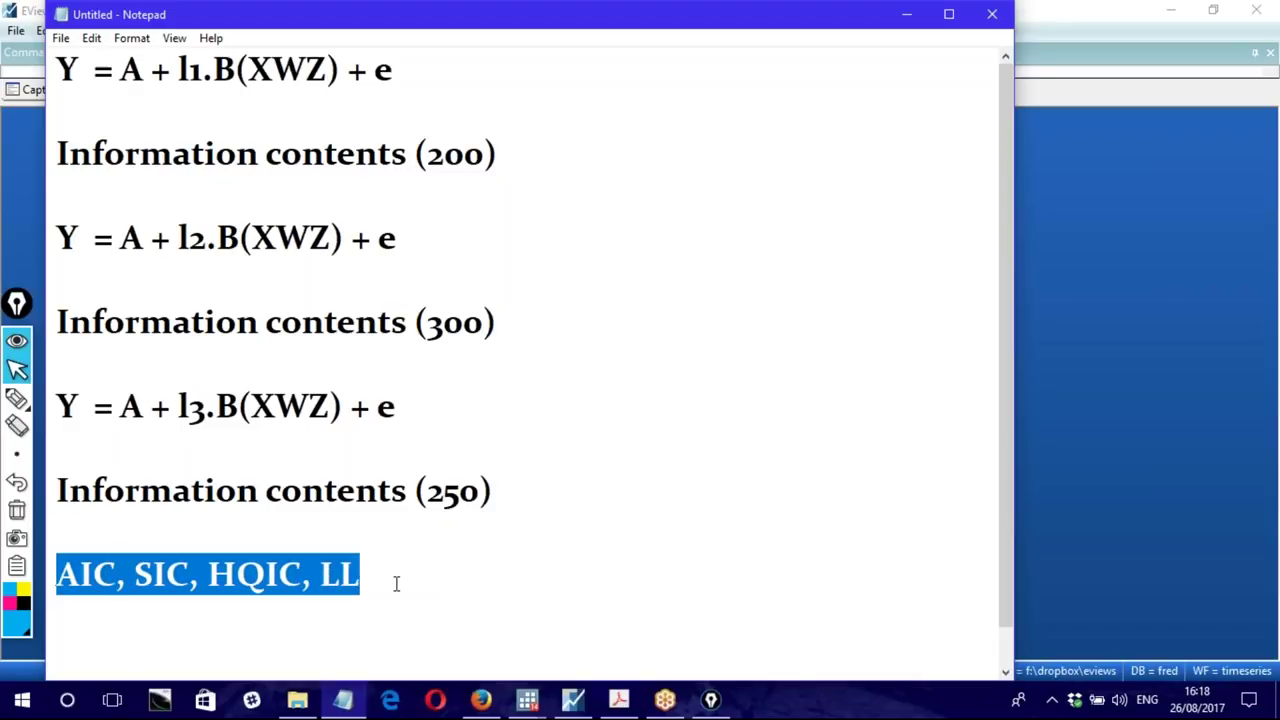
{"action": "left_click", "coordinate": [116, 573]}
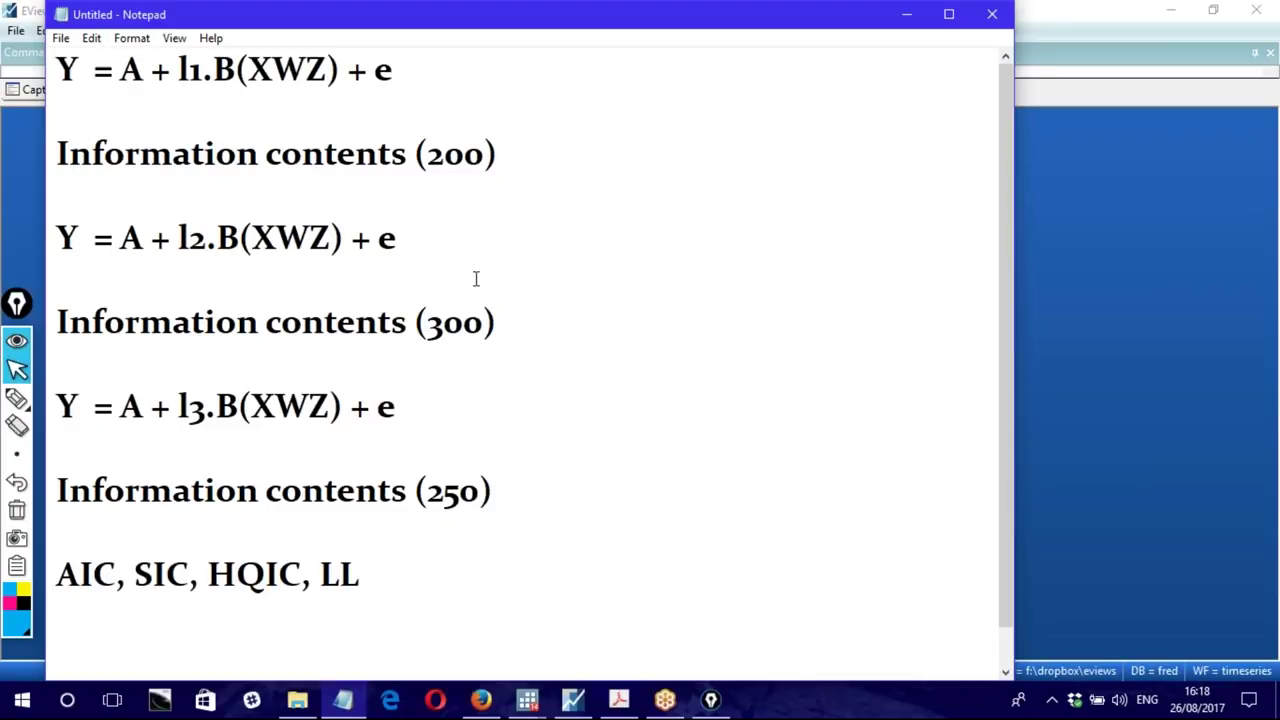
Step: Highlight the error term e of the l2 equation and compare it with the list of criteria
{"action": "left_click_drag", "start_coordinate": [179, 237], "coordinate": [395, 240]}
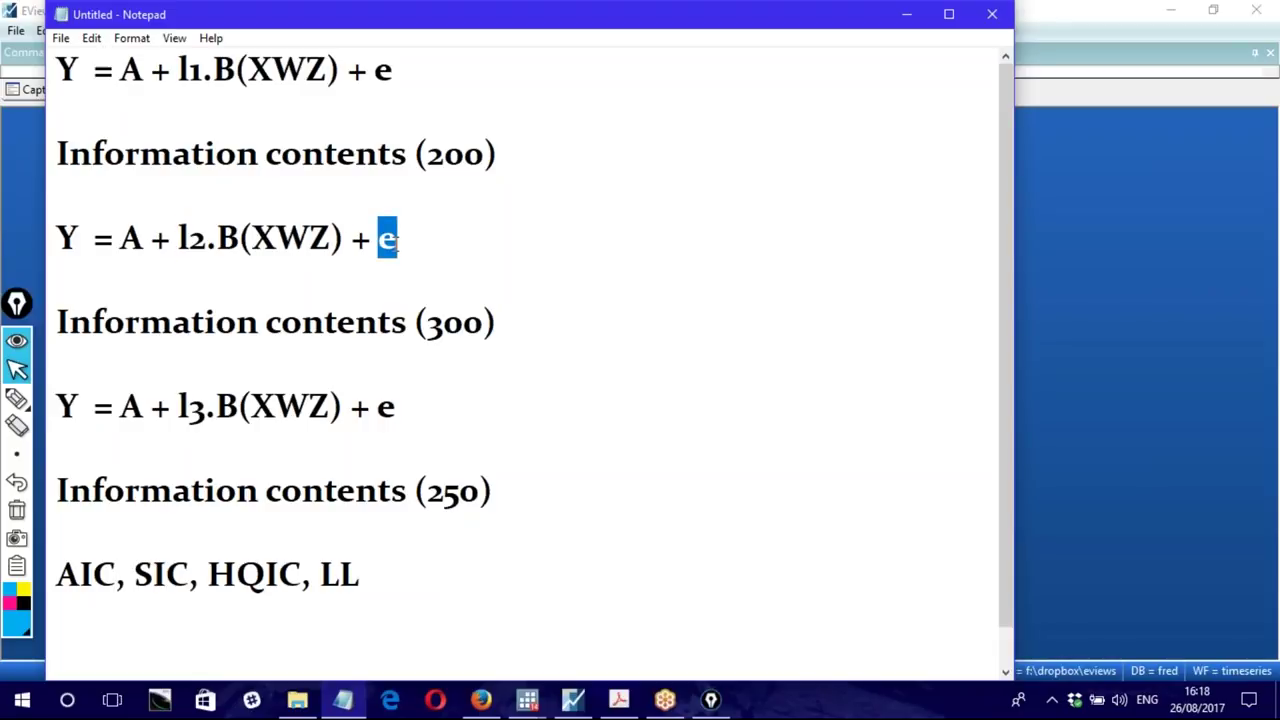
{"action": "left_click_drag", "start_coordinate": [57, 573], "coordinate": [368, 574]}
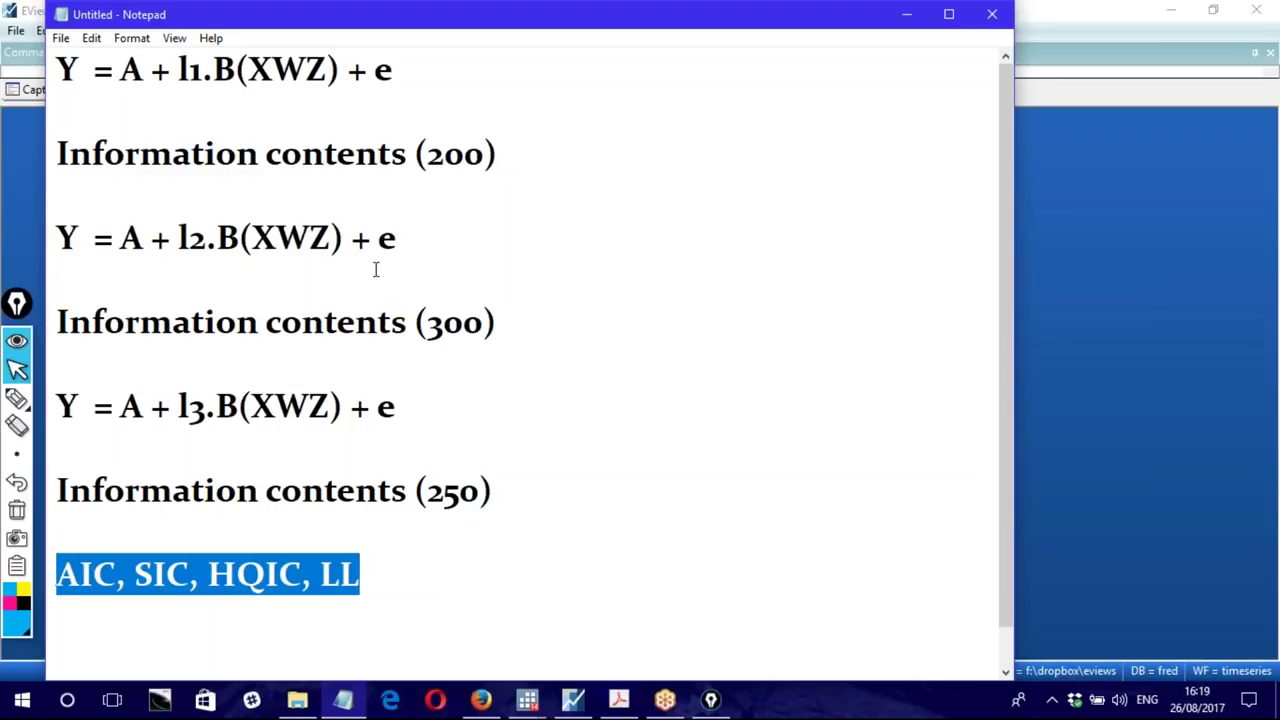
{"action": "left_click_drag", "start_coordinate": [378, 238], "coordinate": [398, 243]}
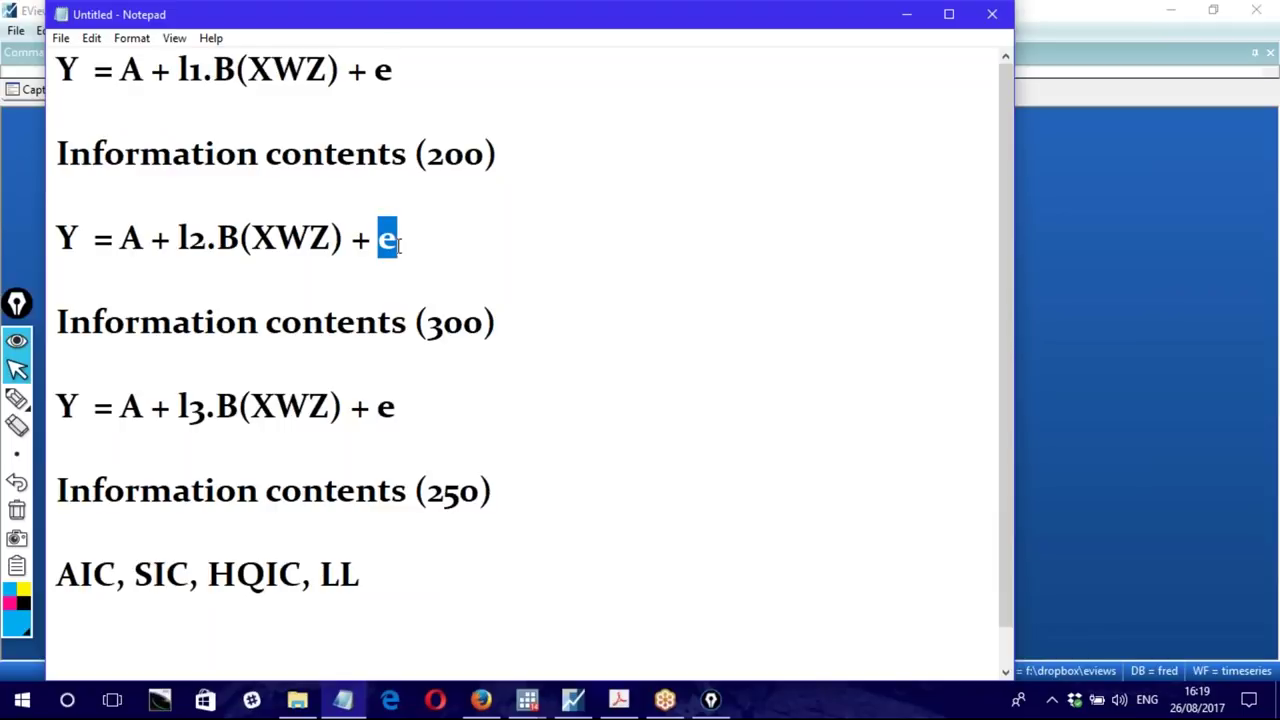
Step: Remove LL from the end of the list of criteria
{"action": "left_click_drag", "start_coordinate": [57, 574], "coordinate": [365, 582]}
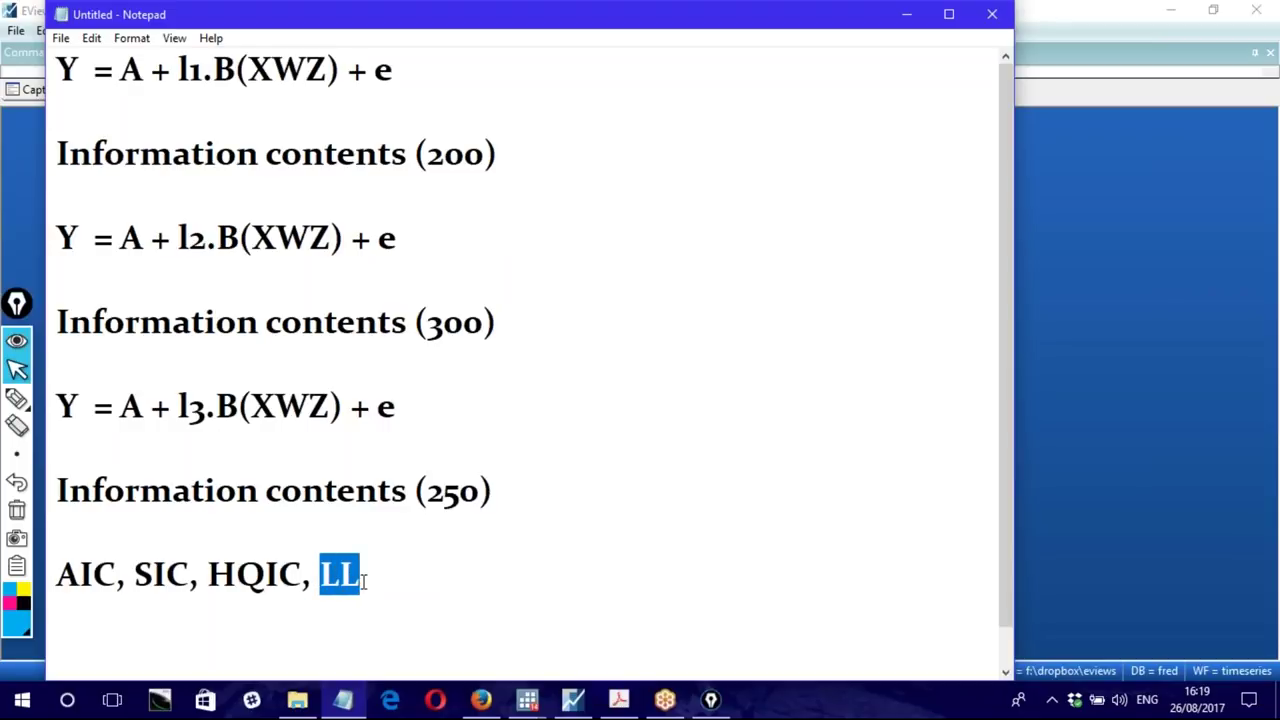
{"action": "key", "text": "BackSpace"}
{"action": "key", "text": "BackSpace"}
Step: Highlight the criteria list and the information contents line of the l1 equation
{"action": "left_click_drag", "start_coordinate": [57, 574], "coordinate": [323, 578]}
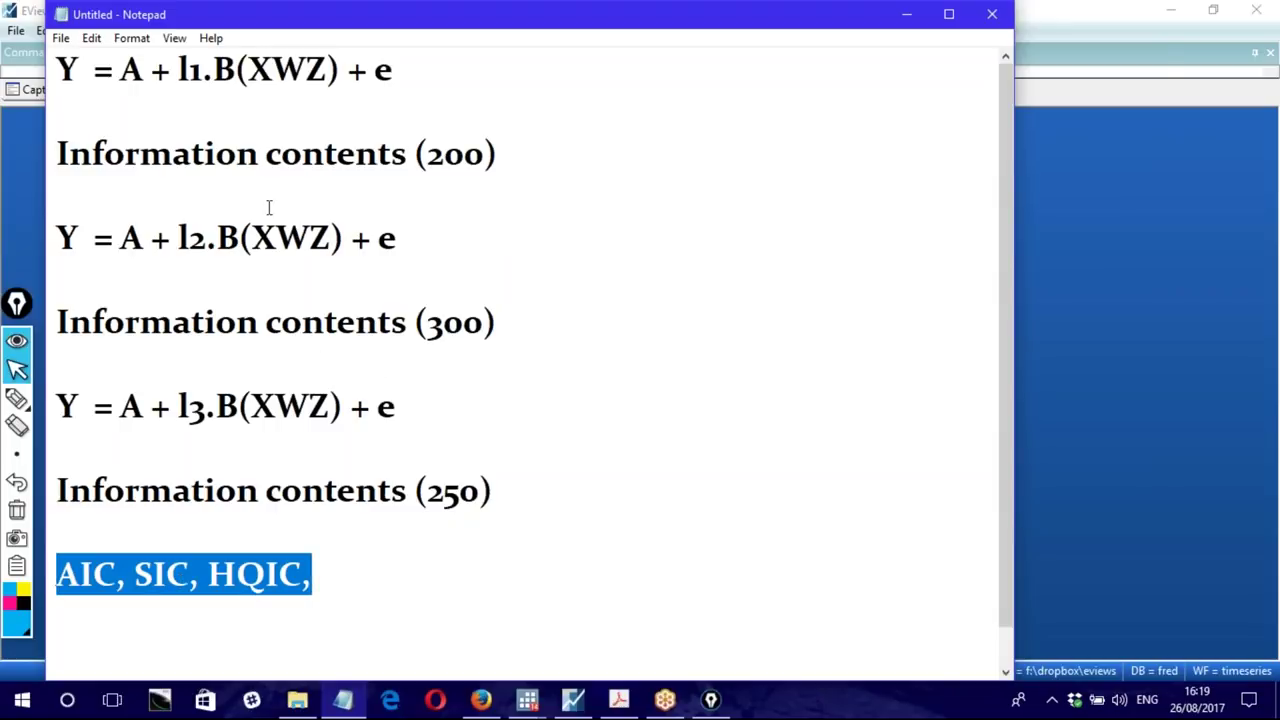
{"action": "left_click_drag", "start_coordinate": [62, 152], "coordinate": [415, 155]}
{"action": "left_click", "coordinate": [391, 152]}
Step: Add the line "Information Criteria (-200)" directly beneath "Information contents (200)"
{"action": "left_click", "coordinate": [522, 148]}
{"action": "key", "text": "Return"}
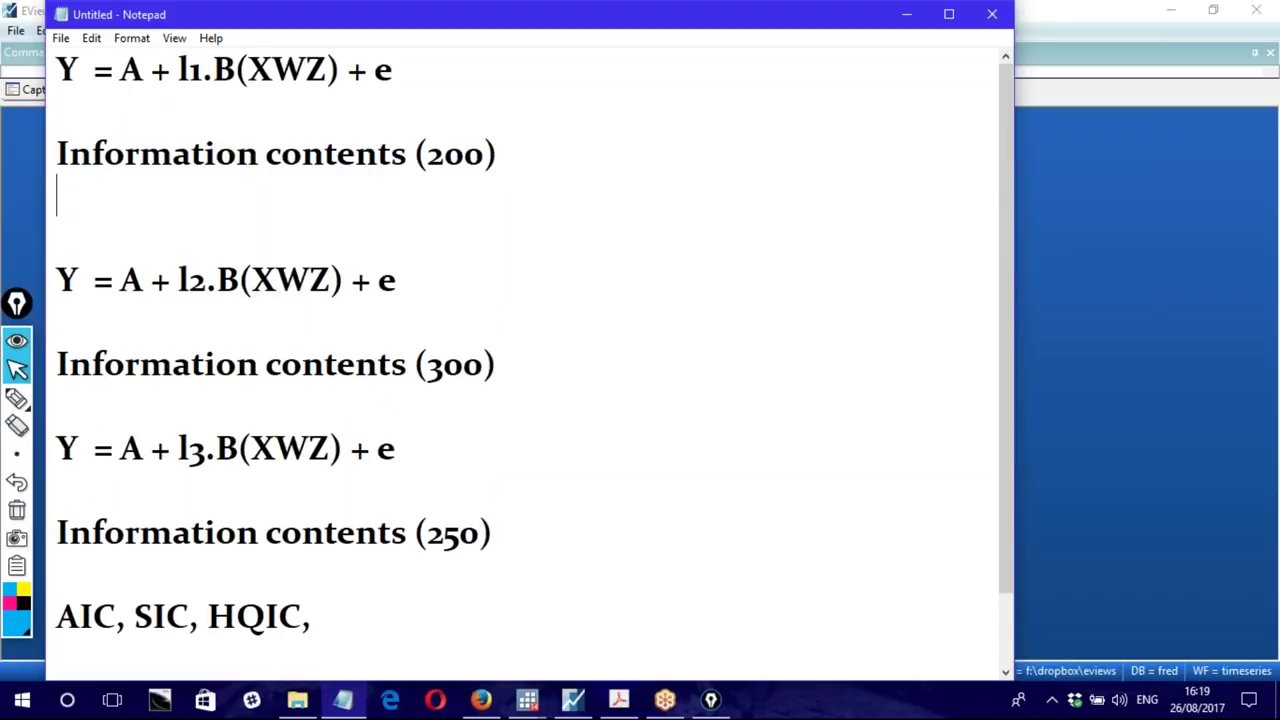
{"action": "type", "text": "Information"}
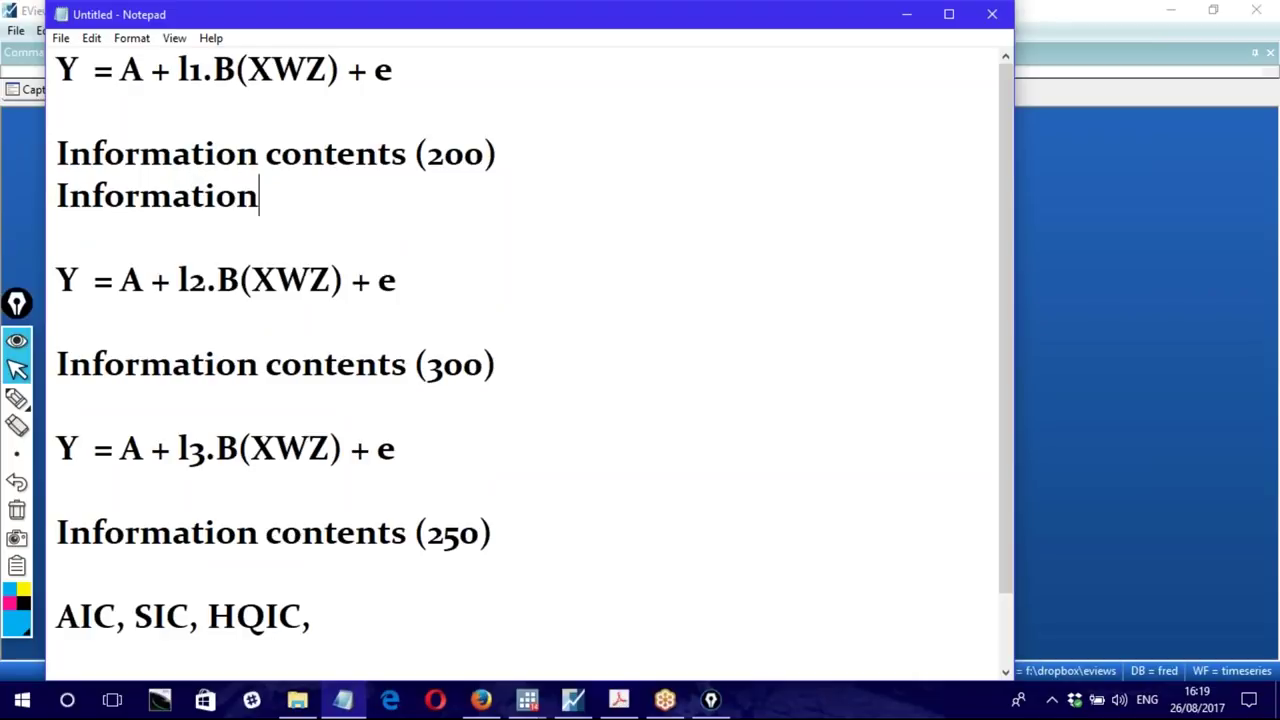
{"action": "type", "text": " Criteria ()"}
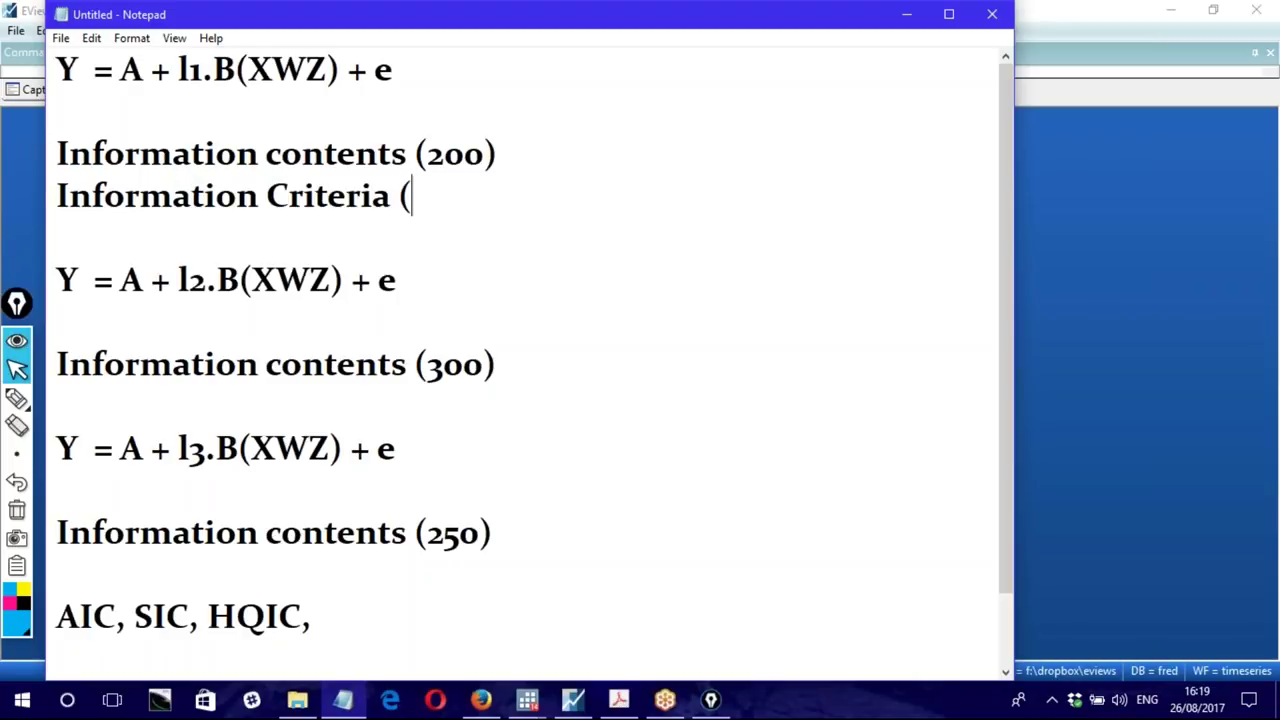
{"action": "key", "text": "BackSpace"}
{"action": "type", "text": "()"}
{"action": "key", "text": "BackSpace"}
{"action": "key", "text": "BackSpace"}
{"action": "type", "text": "="}
{"action": "key", "text": "BackSpace"}
{"action": "type", "text": "-2000"}
{"action": "key", "text": "BackSpace"}
{"action": "type", "text": ")"}
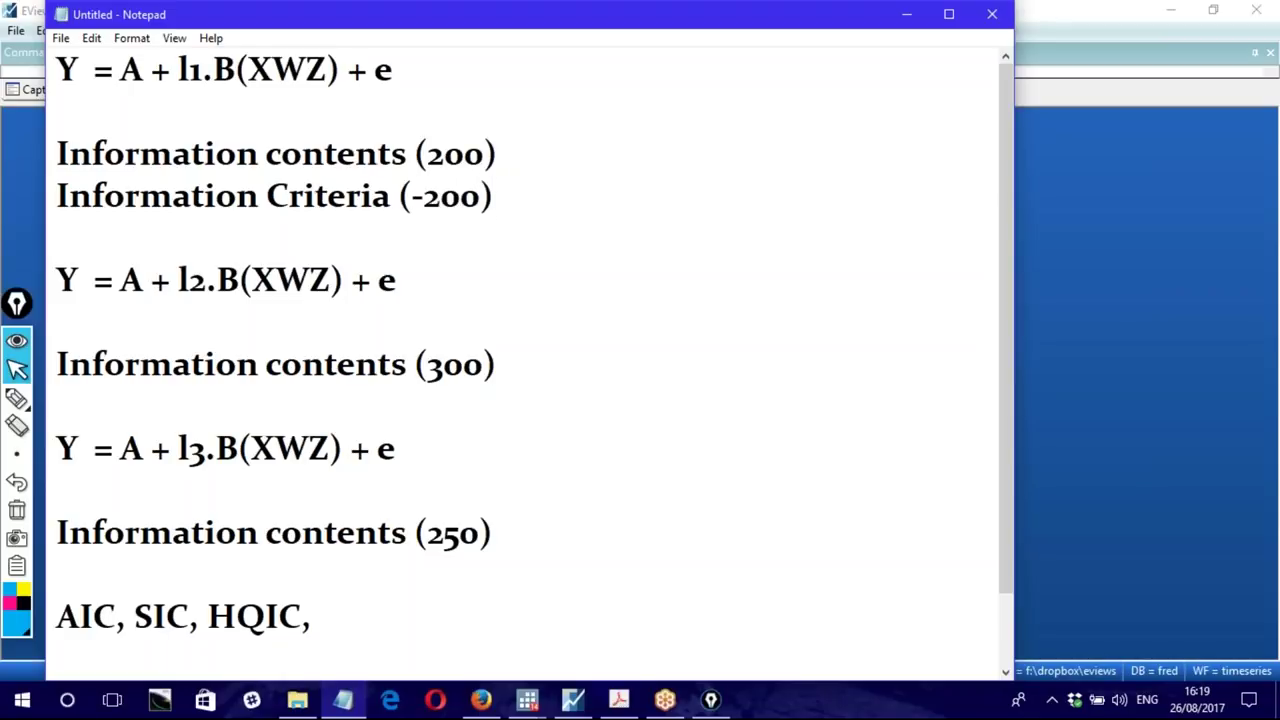
Step: Copy the Information Criteria line beneath the l2 equation's information contents line and set its value to -300
{"action": "left_click_drag", "start_coordinate": [57, 195], "coordinate": [512, 203]}
{"action": "right_click", "coordinate": [403, 201]}
{"action": "left_click", "coordinate": [443, 262]}
{"action": "left_click", "coordinate": [517, 372]}
{"action": "key", "text": "Return"}
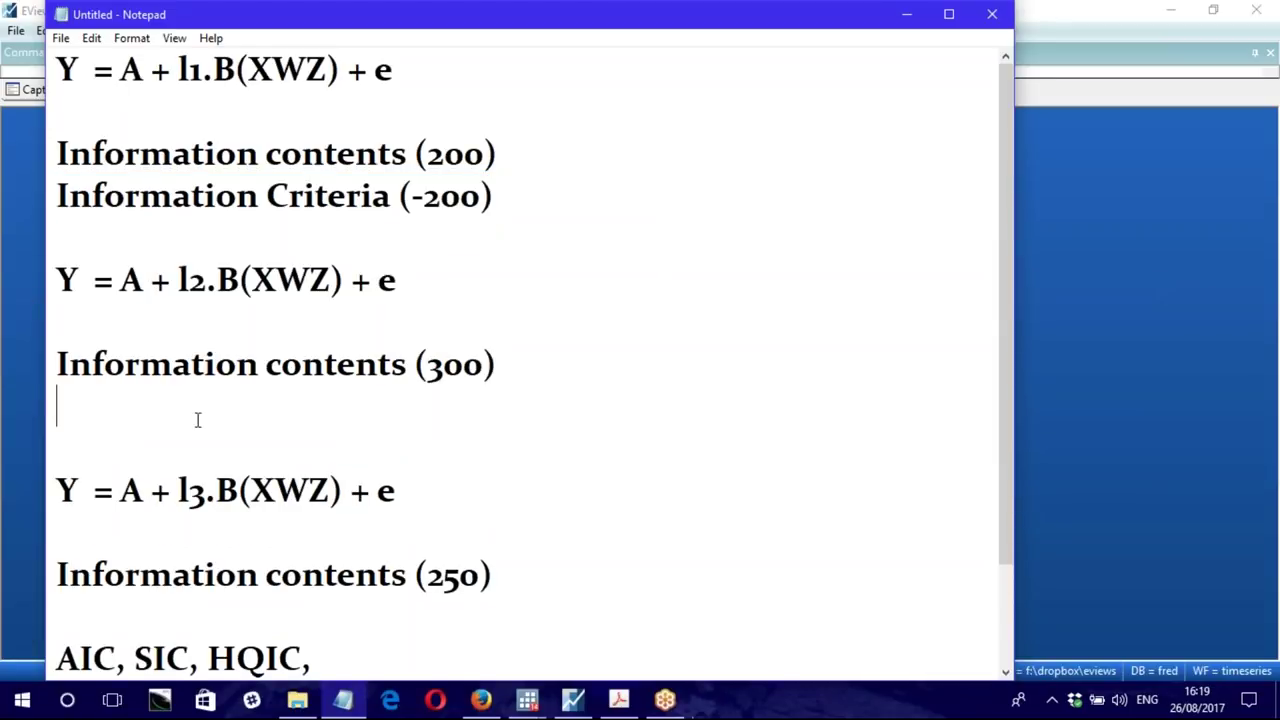
{"action": "right_click", "coordinate": [155, 395]}
{"action": "left_click", "coordinate": [209, 481]}
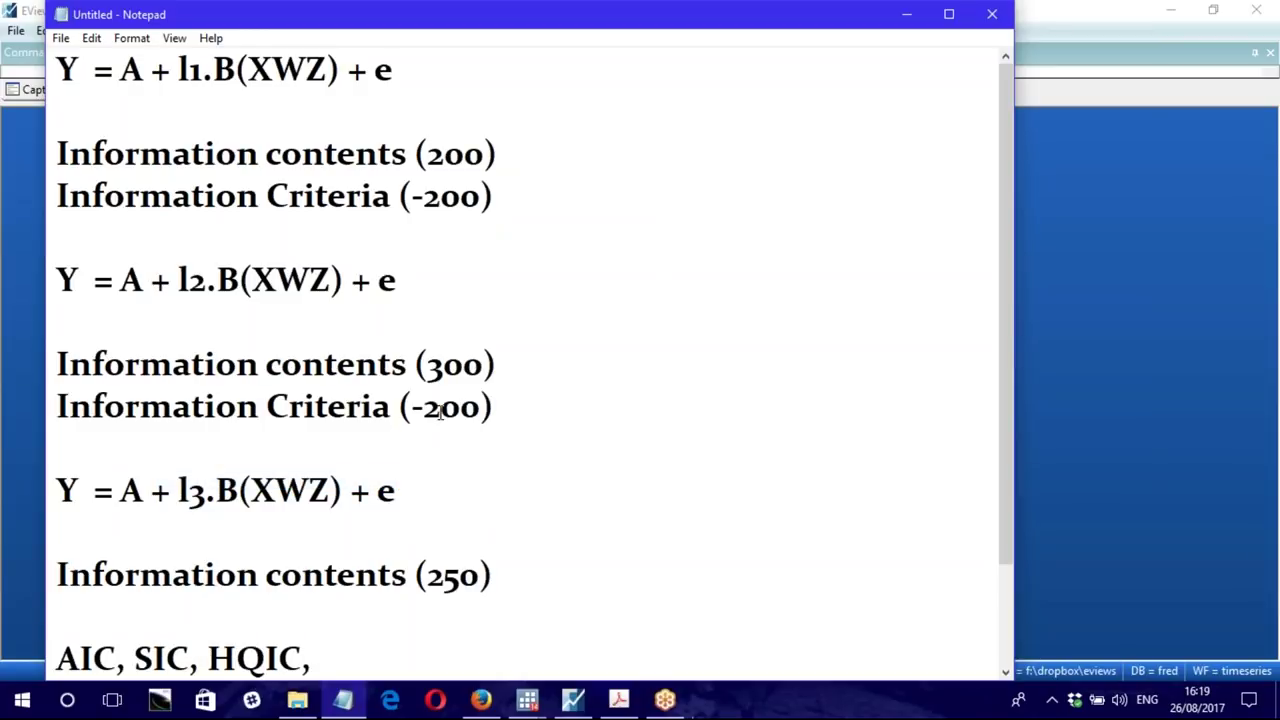
{"action": "left_click_drag", "start_coordinate": [426, 407], "coordinate": [441, 407]}
{"action": "type", "text": "3"}
Step: Paste the Information Criteria line beneath the l3 equation's information contents line and set its value to -250
{"action": "left_click", "coordinate": [501, 575]}
{"action": "key", "text": "Return"}
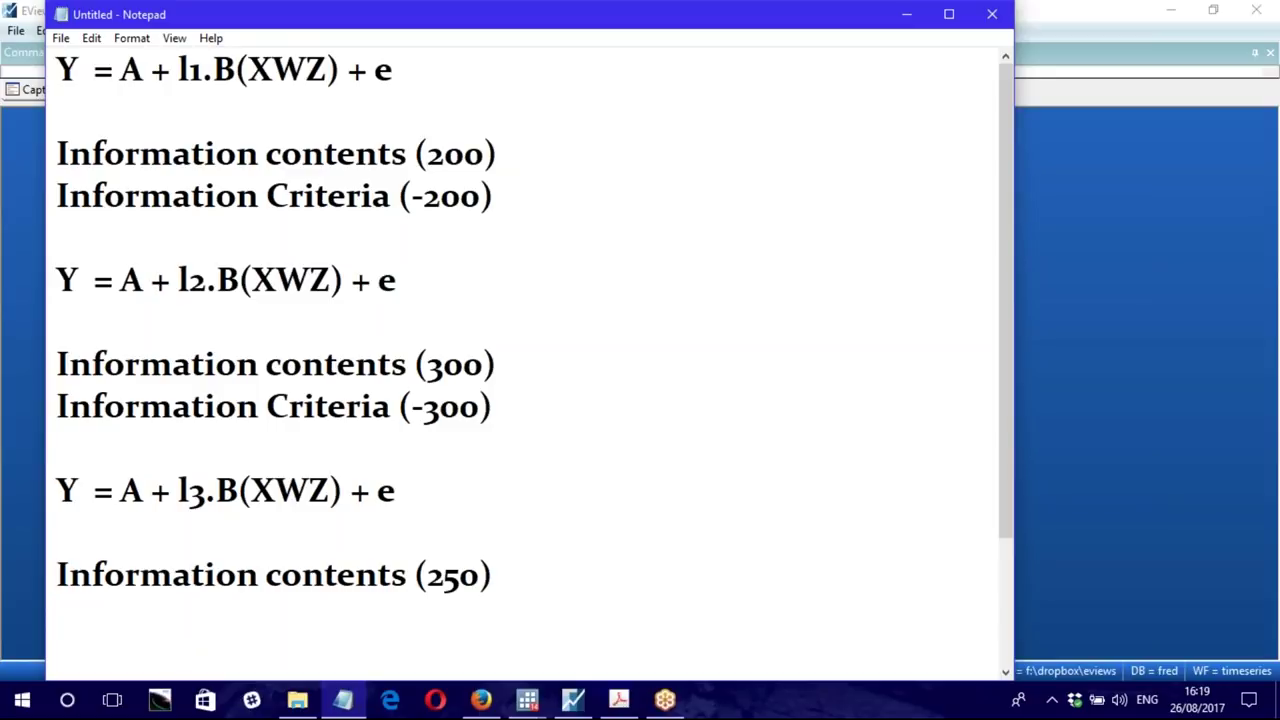
{"action": "key", "text": "ctrl+v"}
{"action": "left_click_drag", "start_coordinate": [441, 618], "coordinate": [460, 618]}
{"action": "type", "text": "5"}
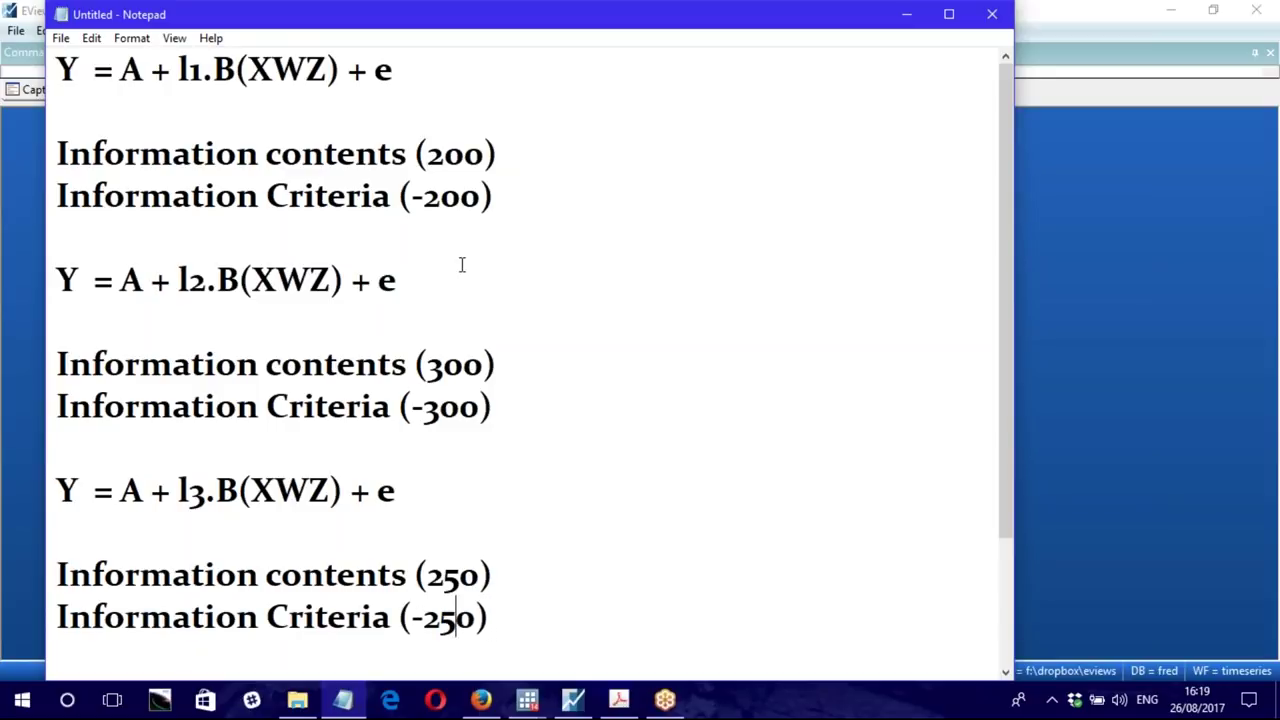
Step: Highlight the information contents and Information Criteria lines of the l1 equation to compare them
{"action": "left_click_drag", "start_coordinate": [57, 153], "coordinate": [488, 155]}
{"action": "left_click", "coordinate": [290, 200]}
{"action": "left_click_drag", "start_coordinate": [57, 196], "coordinate": [504, 203]}
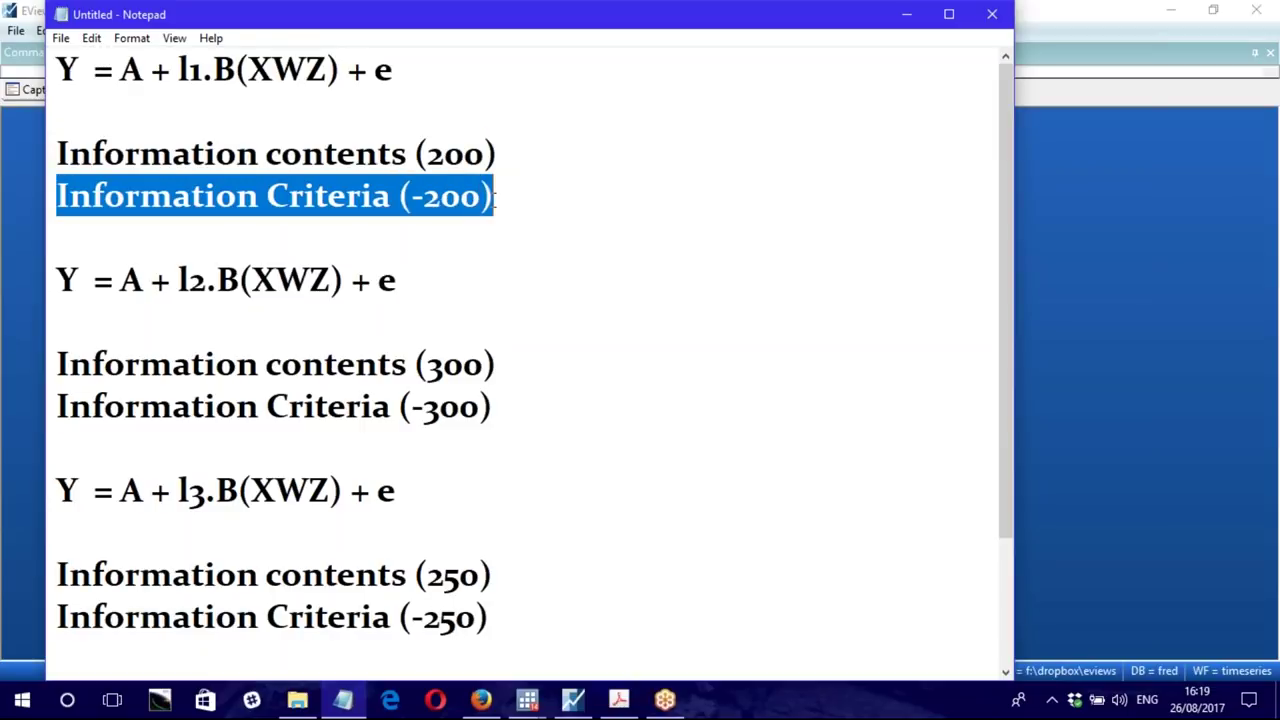
{"action": "left_click", "coordinate": [430, 196]}
{"action": "left_click_drag", "start_coordinate": [58, 196], "coordinate": [490, 196]}
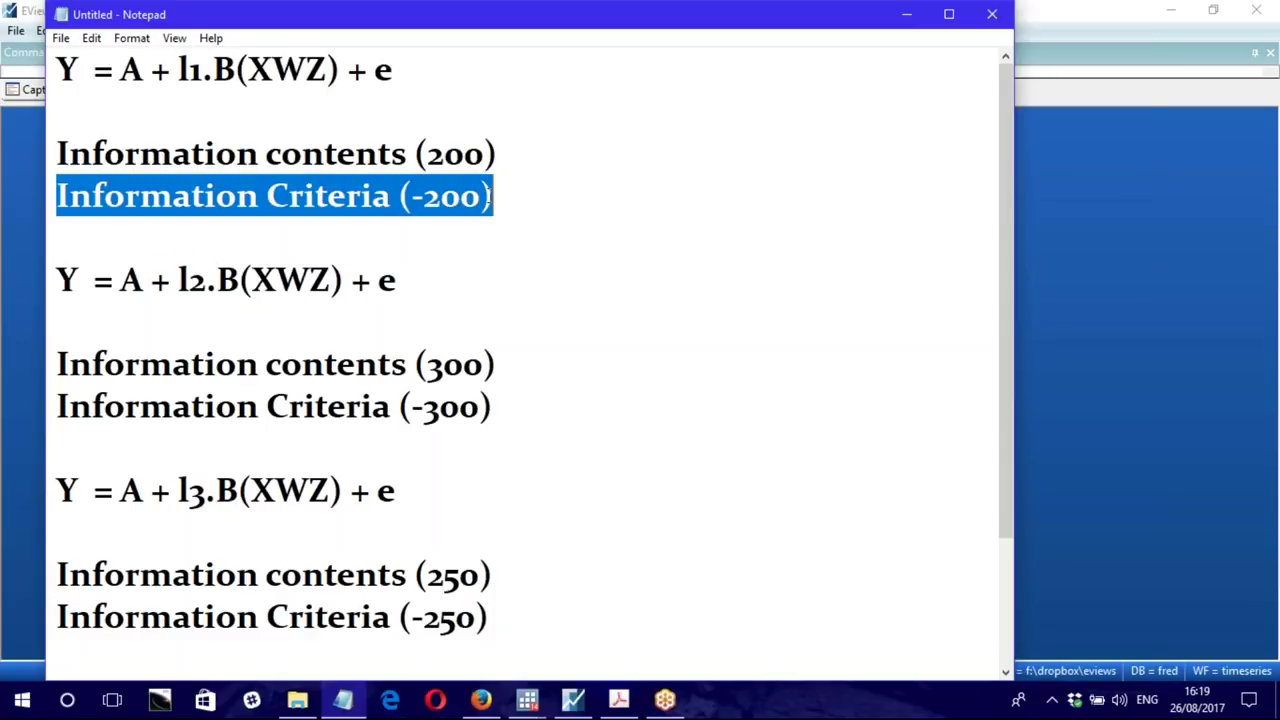
Step: Highlight the l1 equation's information contents line, the l2 lag term and the l2 equation's Information Criteria line for comparison
{"action": "left_click", "coordinate": [414, 196]}
{"action": "left_click_drag", "start_coordinate": [58, 153], "coordinate": [503, 152]}
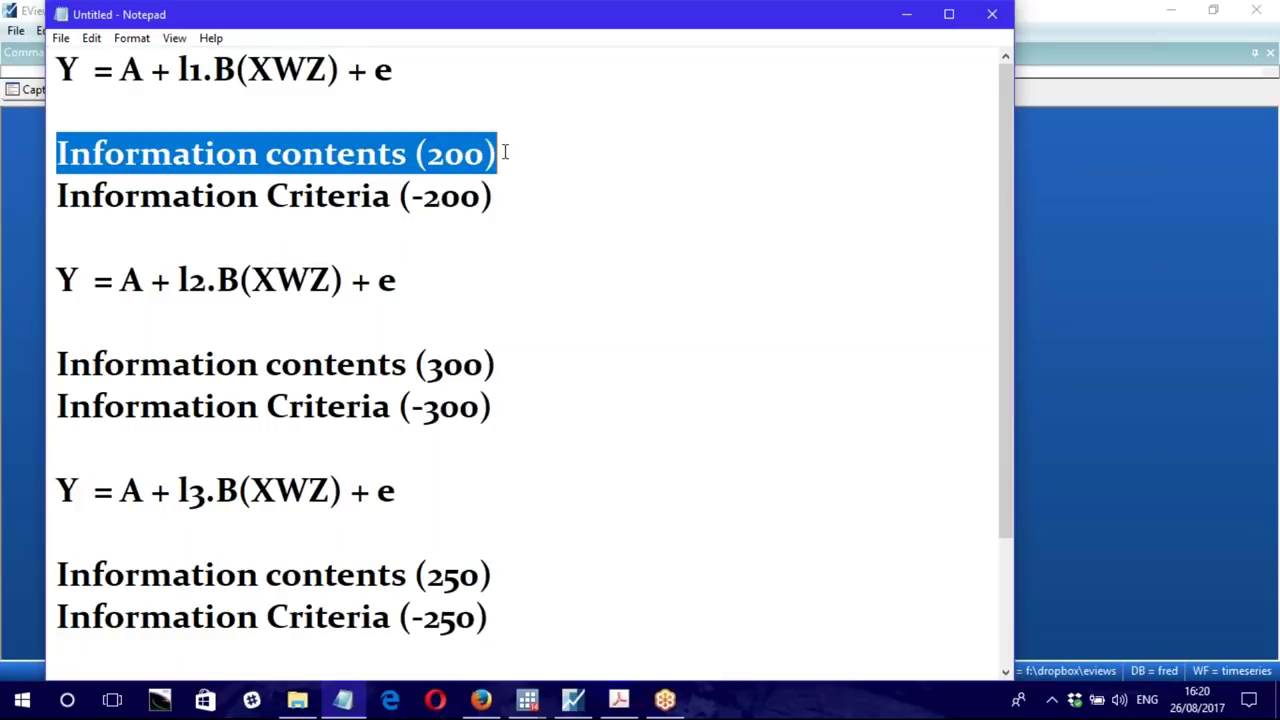
{"action": "left_click", "coordinate": [429, 197]}
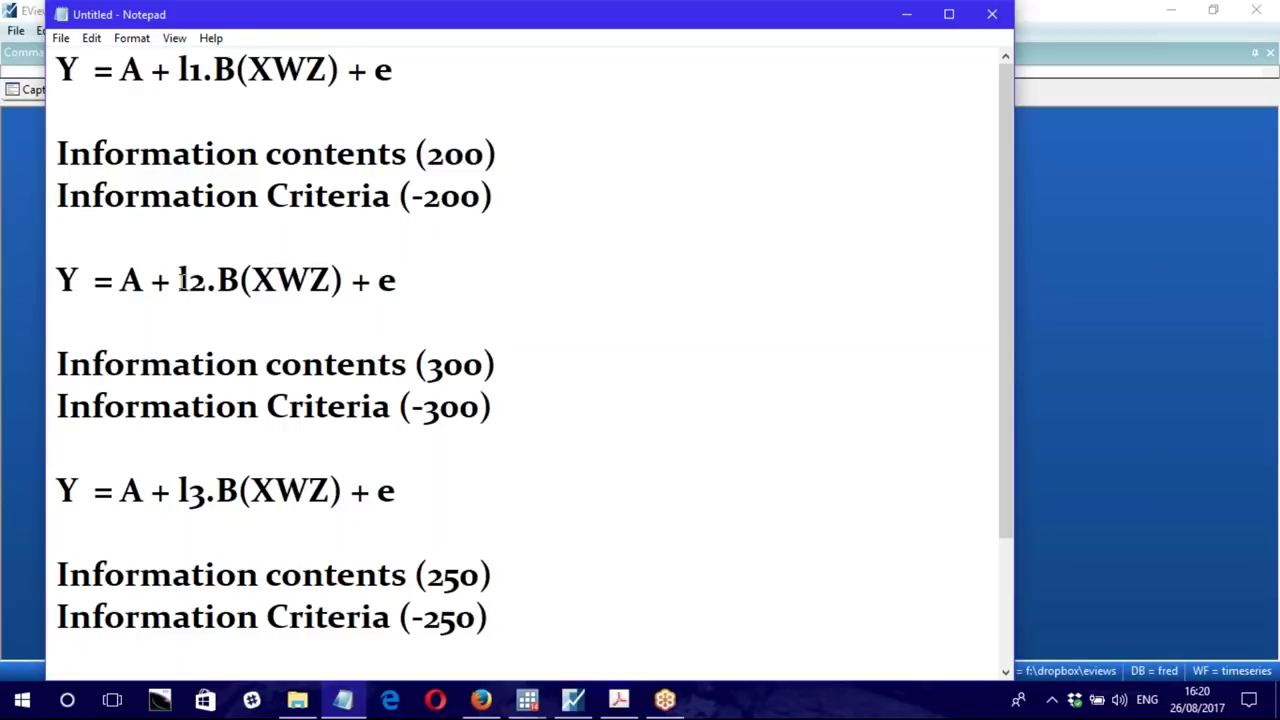
{"action": "left_click_drag", "start_coordinate": [180, 280], "coordinate": [214, 284]}
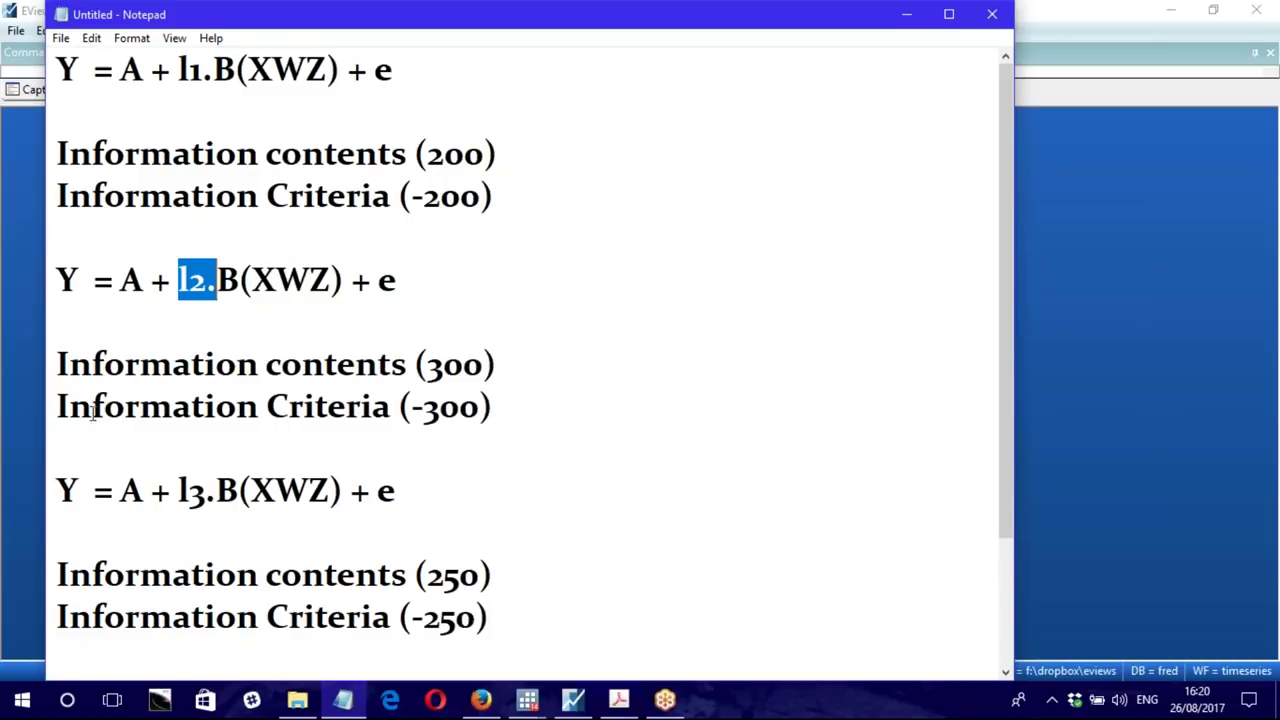
{"action": "left_click_drag", "start_coordinate": [58, 406], "coordinate": [493, 406]}
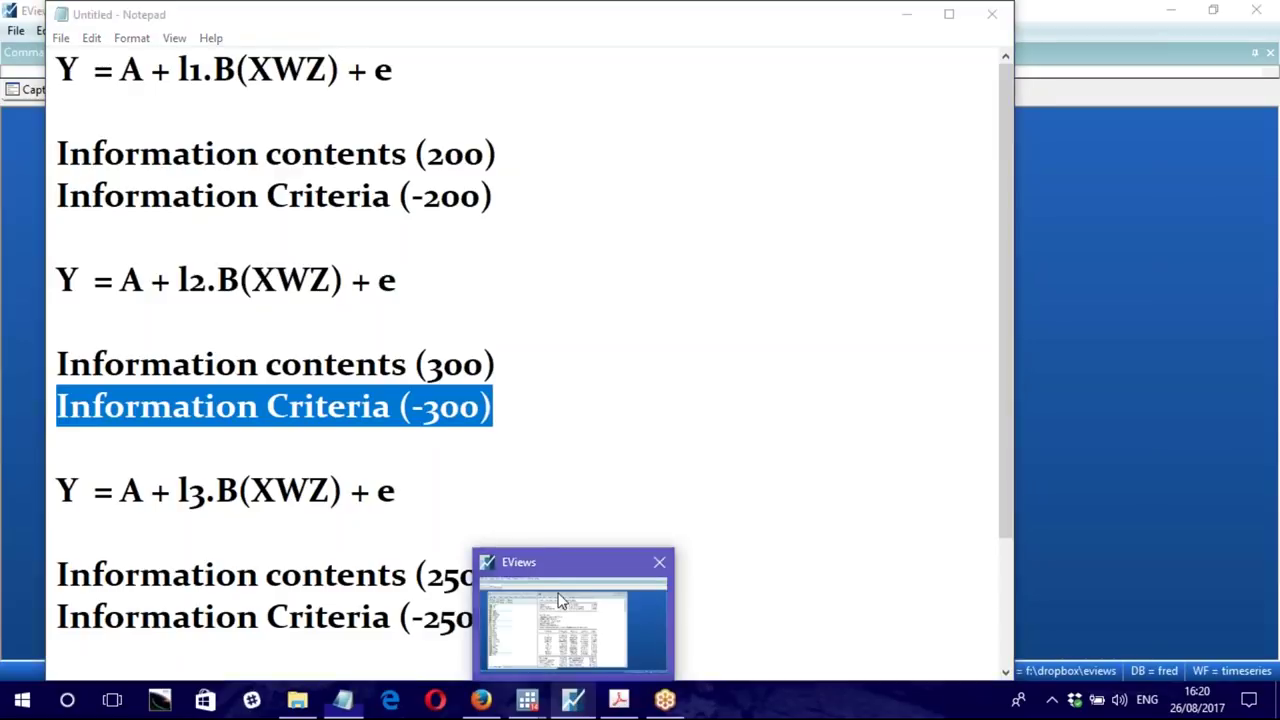
Step: Switch to EViews, dismiss the equation estimation settings and close the untitled ARDL equation, confirming its deletion
{"action": "left_click", "coordinate": [576, 706]}
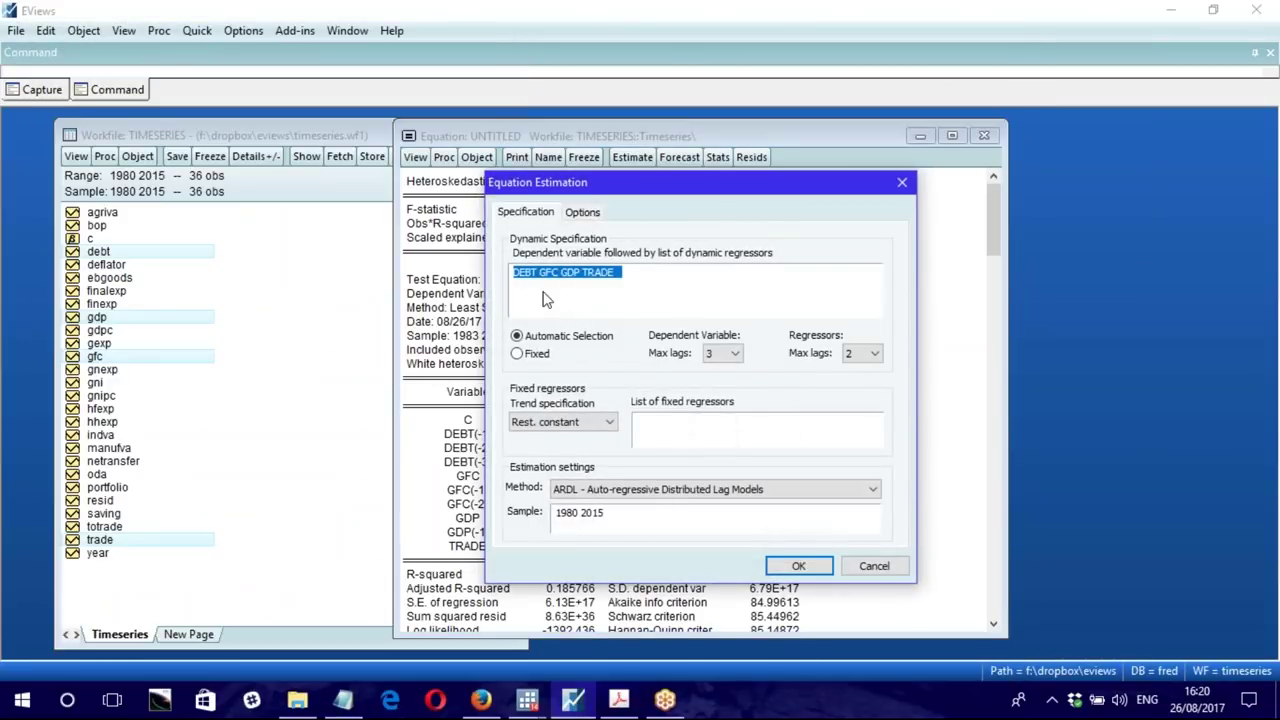
{"action": "left_click", "coordinate": [903, 189]}
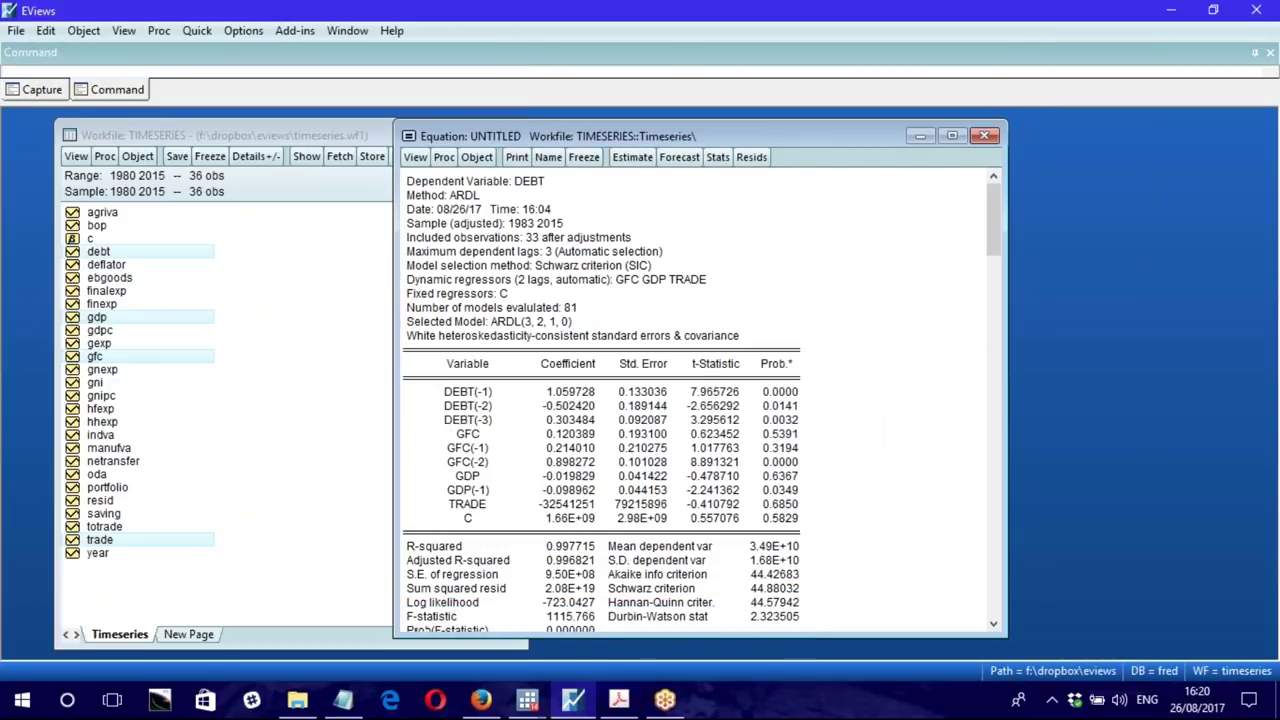
{"action": "left_click", "coordinate": [984, 135]}
{"action": "left_click", "coordinate": [607, 384]}
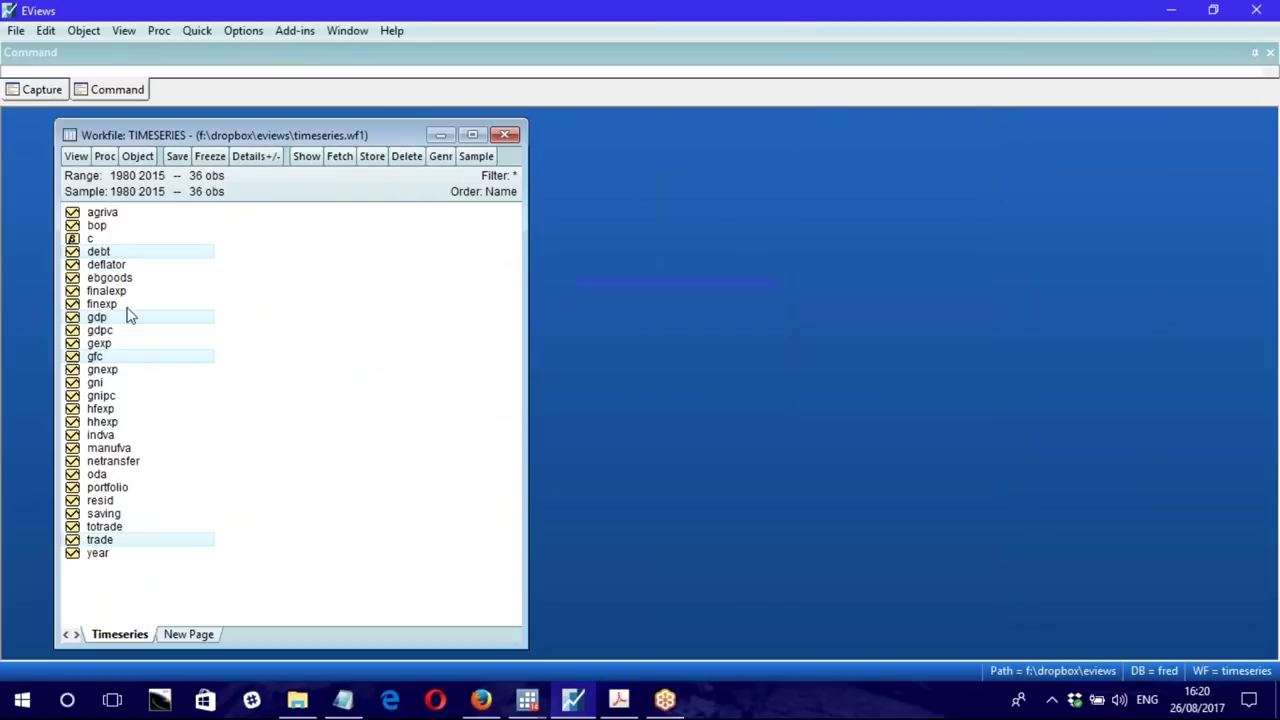
Step: Estimate an unrestricted VAR of debt, gfc, gdp and trade with lag intervals 1 4 for the endogenous variables
{"action": "right_click", "coordinate": [142, 254]}
{"action": "mouse_move", "coordinate": [225, 262]}
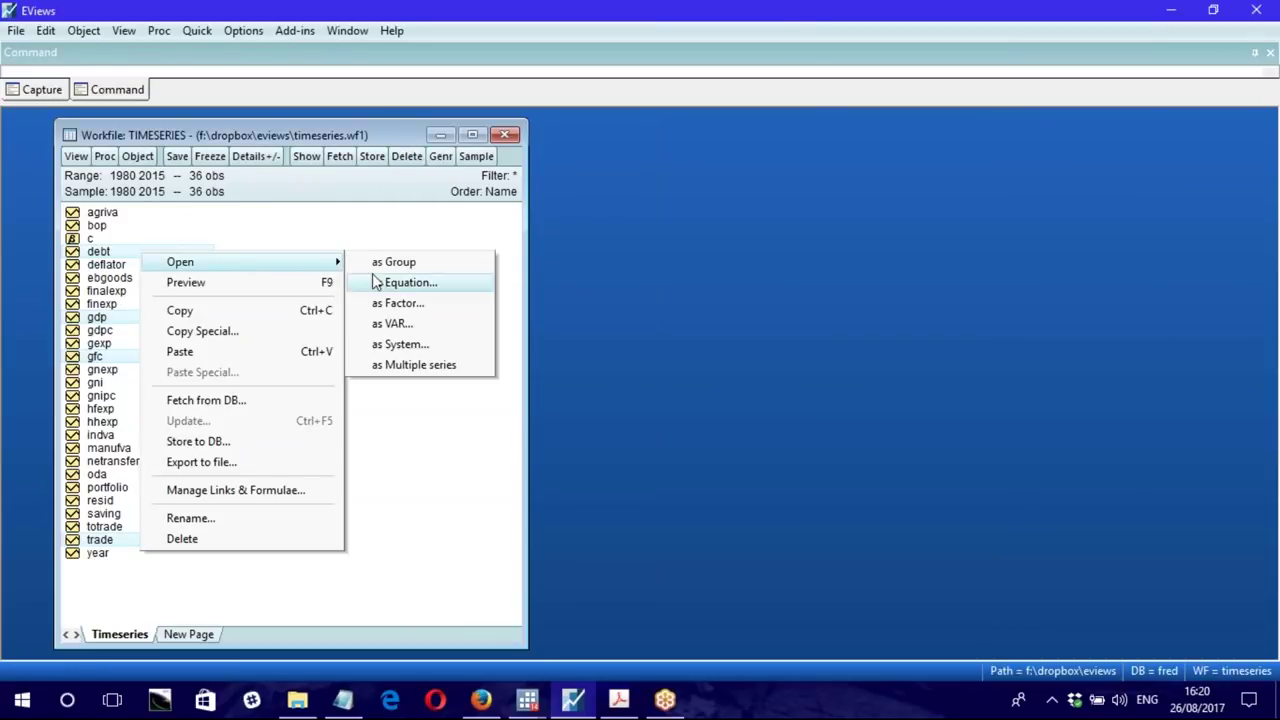
{"action": "left_click", "coordinate": [410, 326]}
{"action": "double_click", "coordinate": [650, 330]}
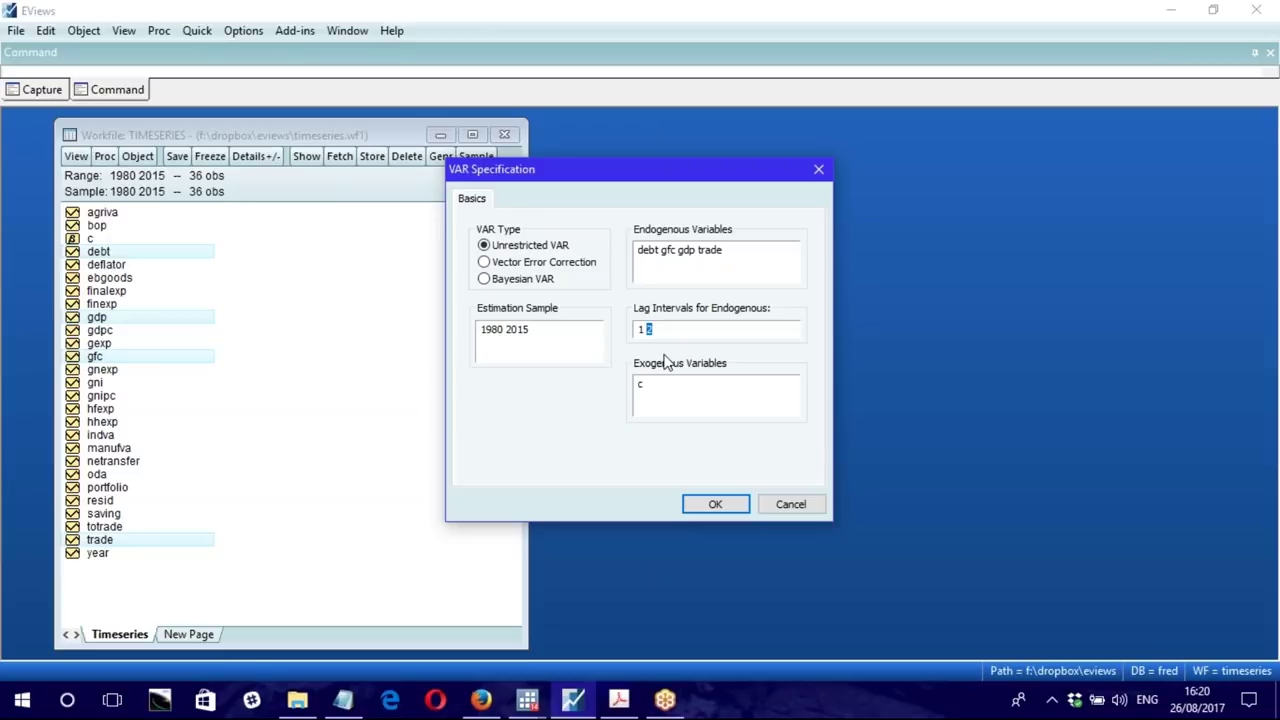
{"action": "type", "text": "4"}
{"action": "left_click", "coordinate": [714, 503]}
{"action": "left_click_drag", "start_coordinate": [450, 155], "coordinate": [600, 142]}
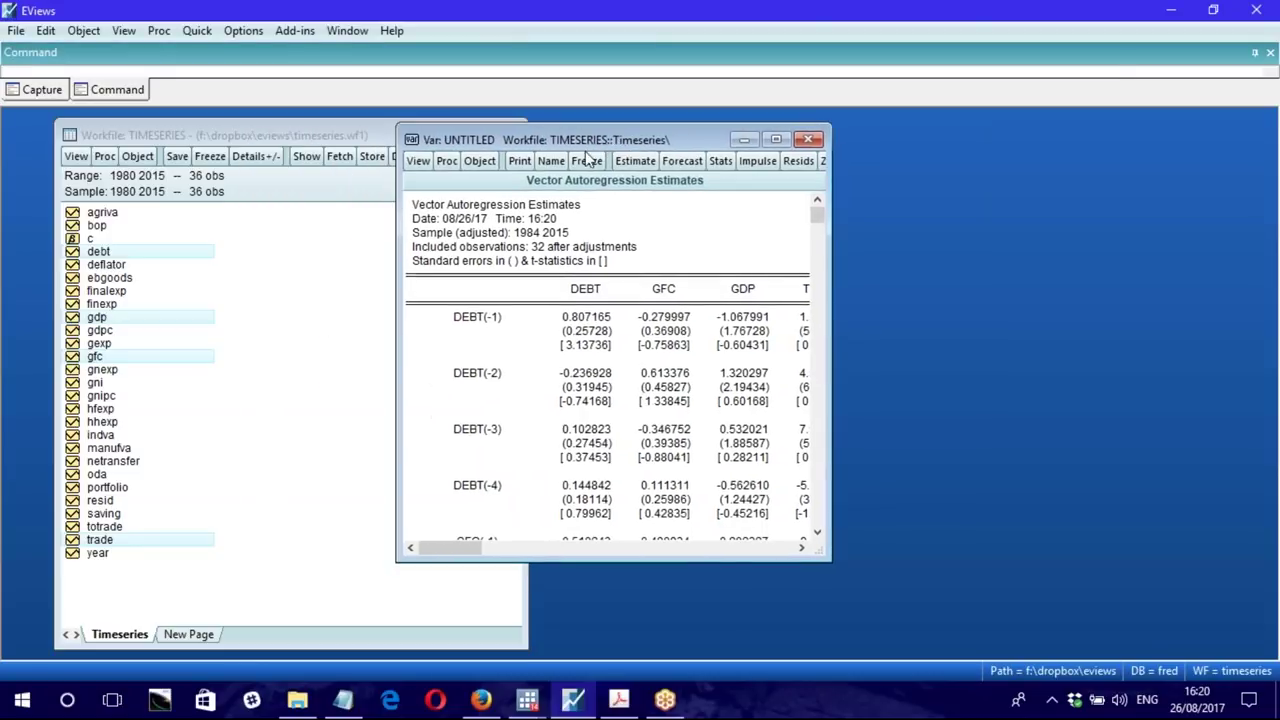
Step: Run the VAR's lag length criteria with 4 lags and widen the results window to show every criterion column
{"action": "left_click", "coordinate": [418, 161]}
{"action": "mouse_move", "coordinate": [460, 300]}
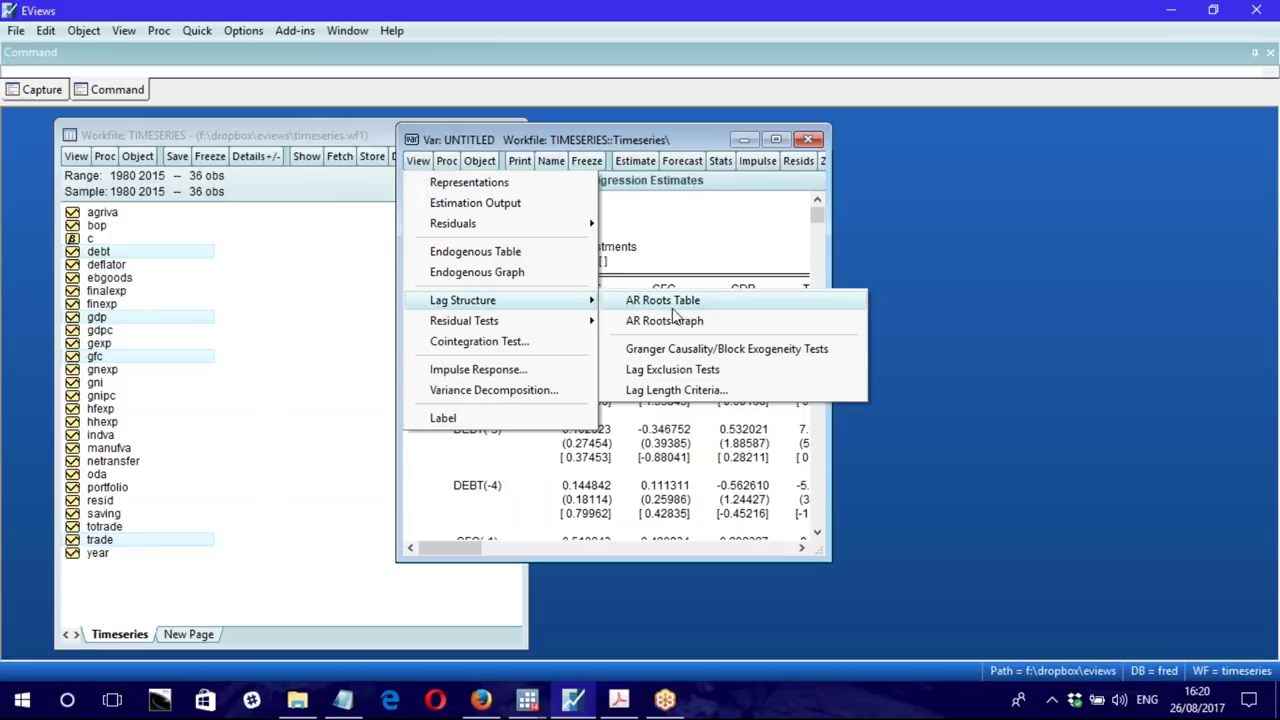
{"action": "left_click", "coordinate": [676, 390]}
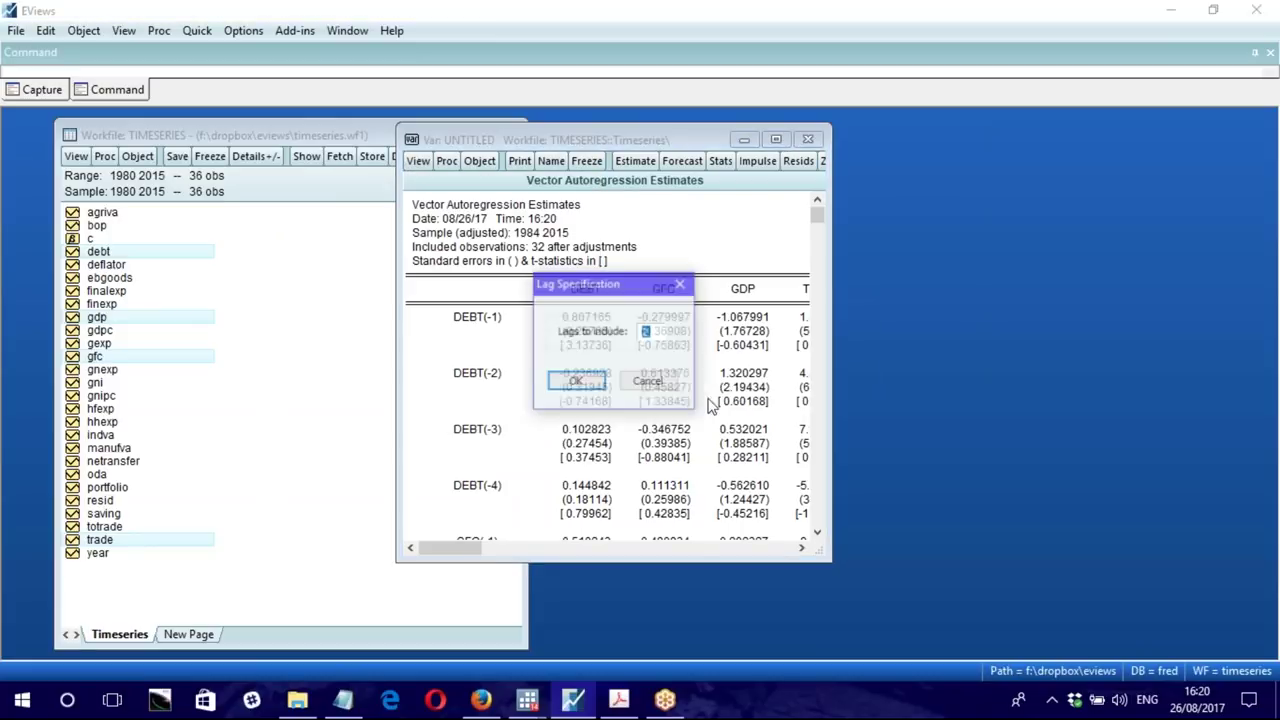
{"action": "type", "text": "4"}
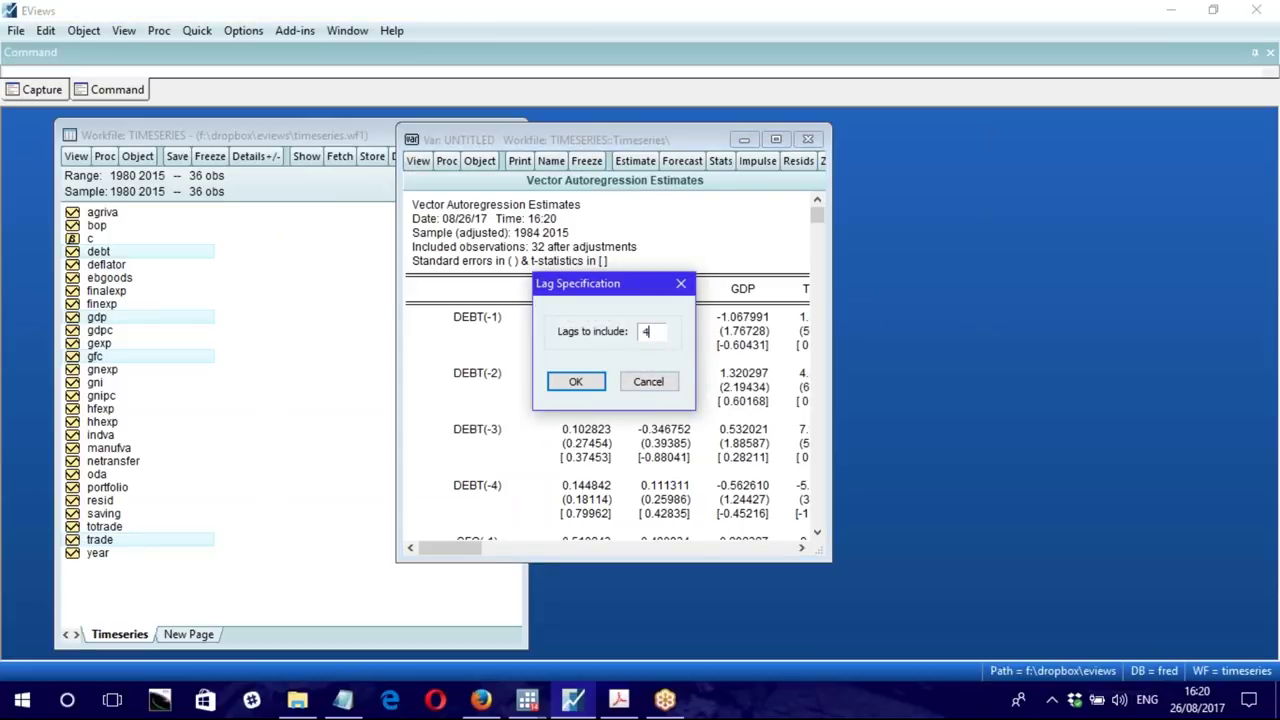
{"action": "left_click", "coordinate": [576, 381]}
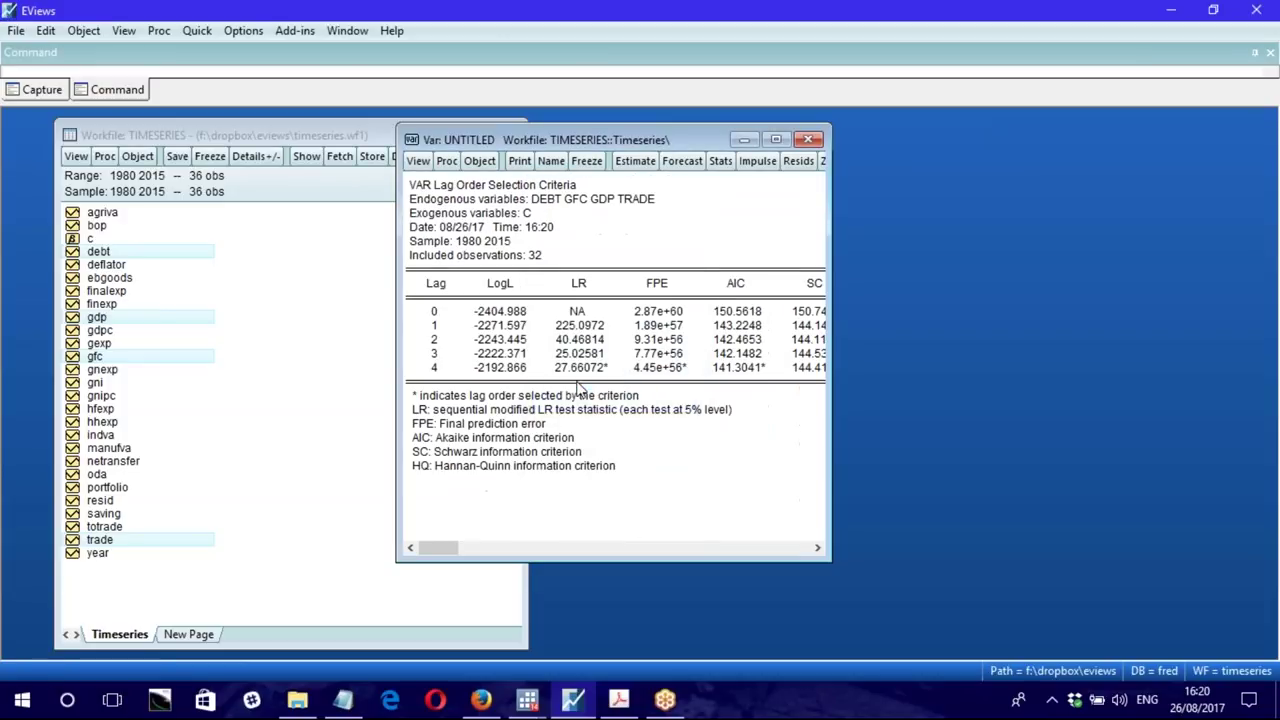
{"action": "left_click_drag", "start_coordinate": [833, 367], "coordinate": [1000, 367]}
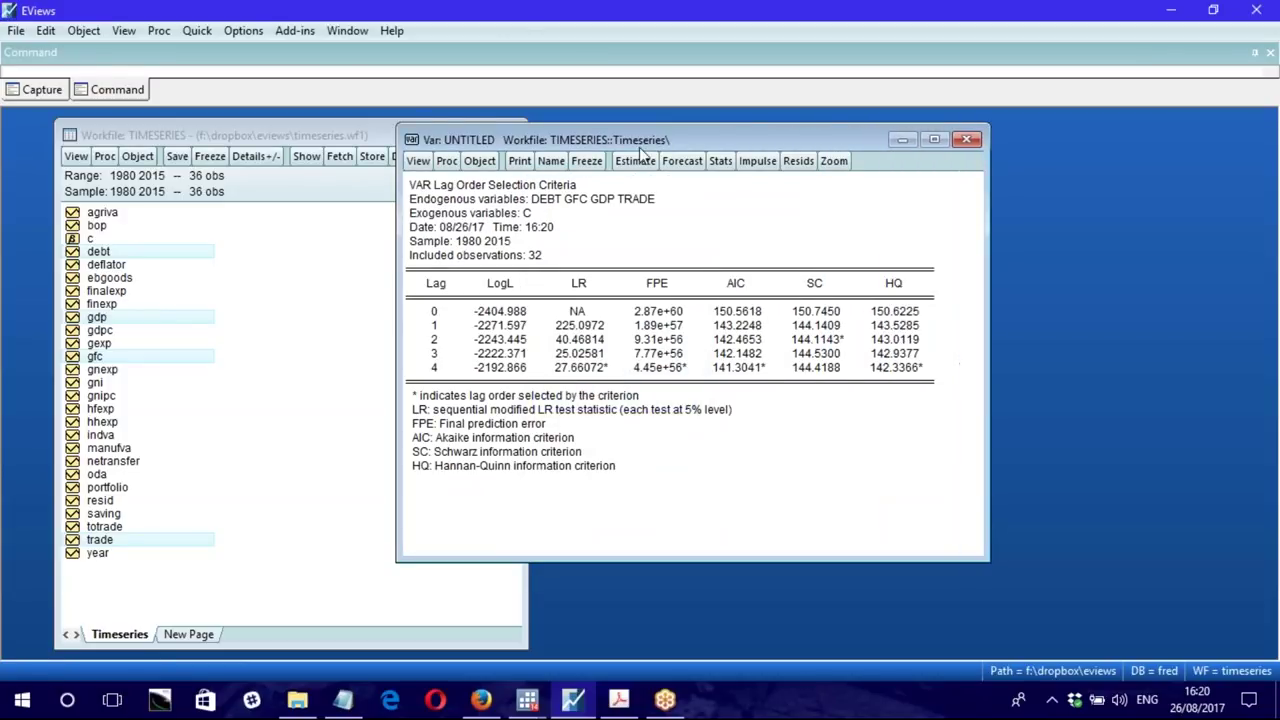
{"action": "left_click_drag", "start_coordinate": [625, 142], "coordinate": [432, 144]}
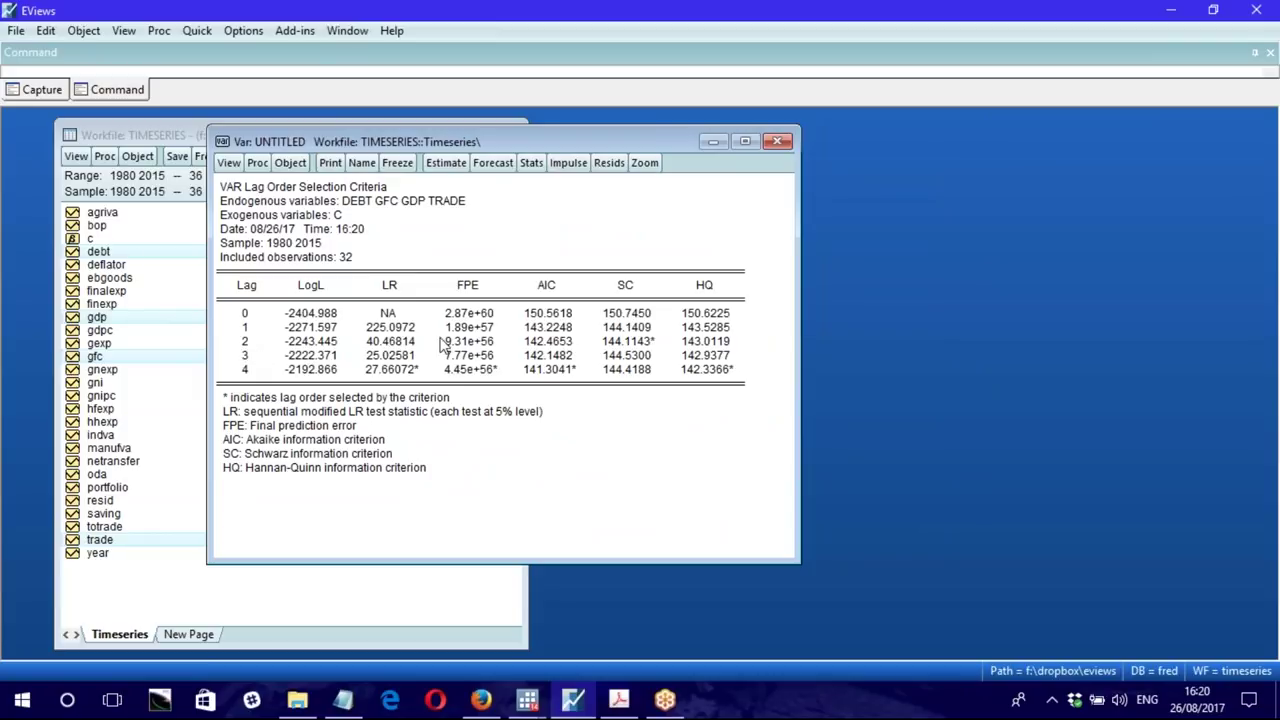
Step: Examine the lag order selection table, comparing the lag 0 row with the LR, AIC and SC entries for lag 4
{"action": "left_click", "coordinate": [250, 320]}
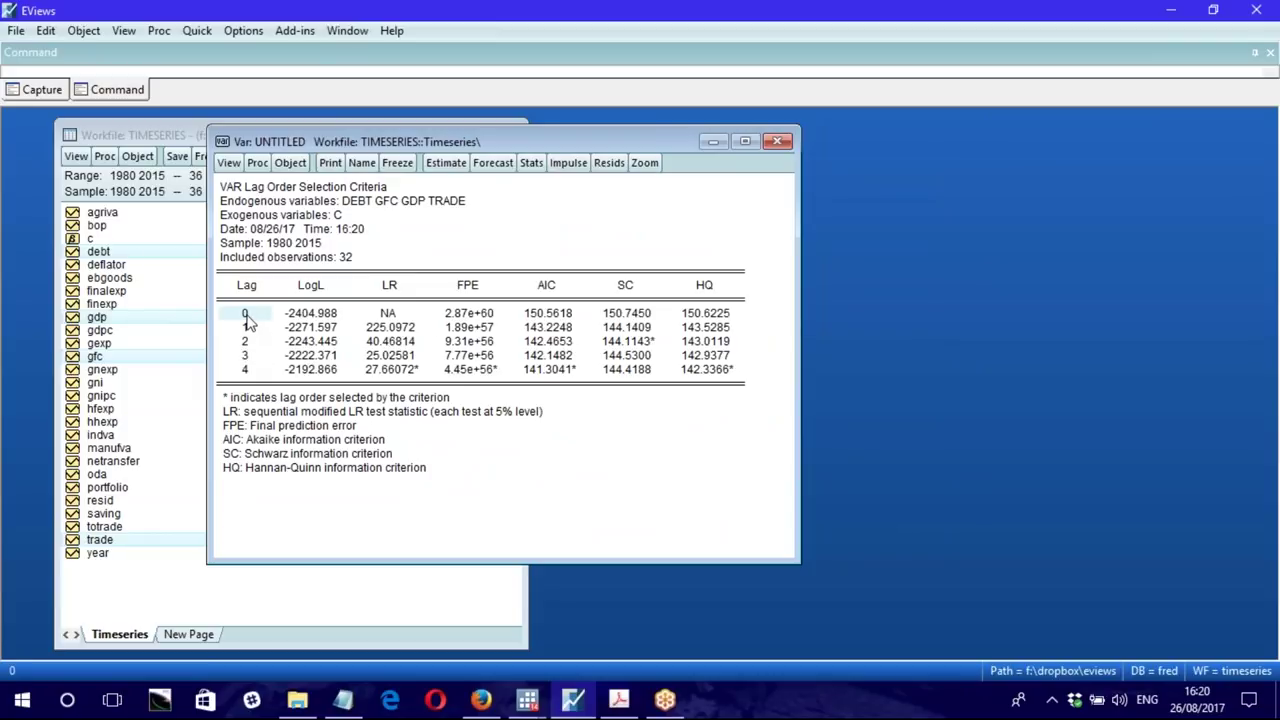
{"action": "left_click", "coordinate": [702, 316]}
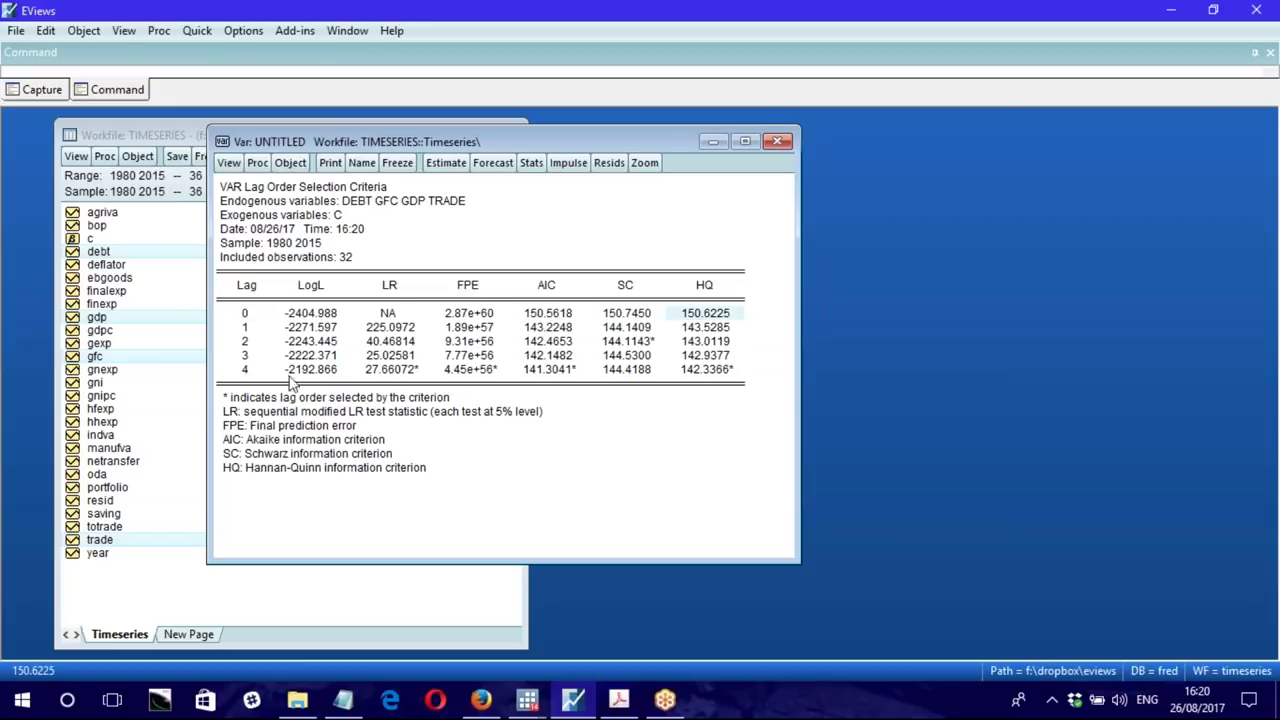
{"action": "left_click", "coordinate": [405, 372]}
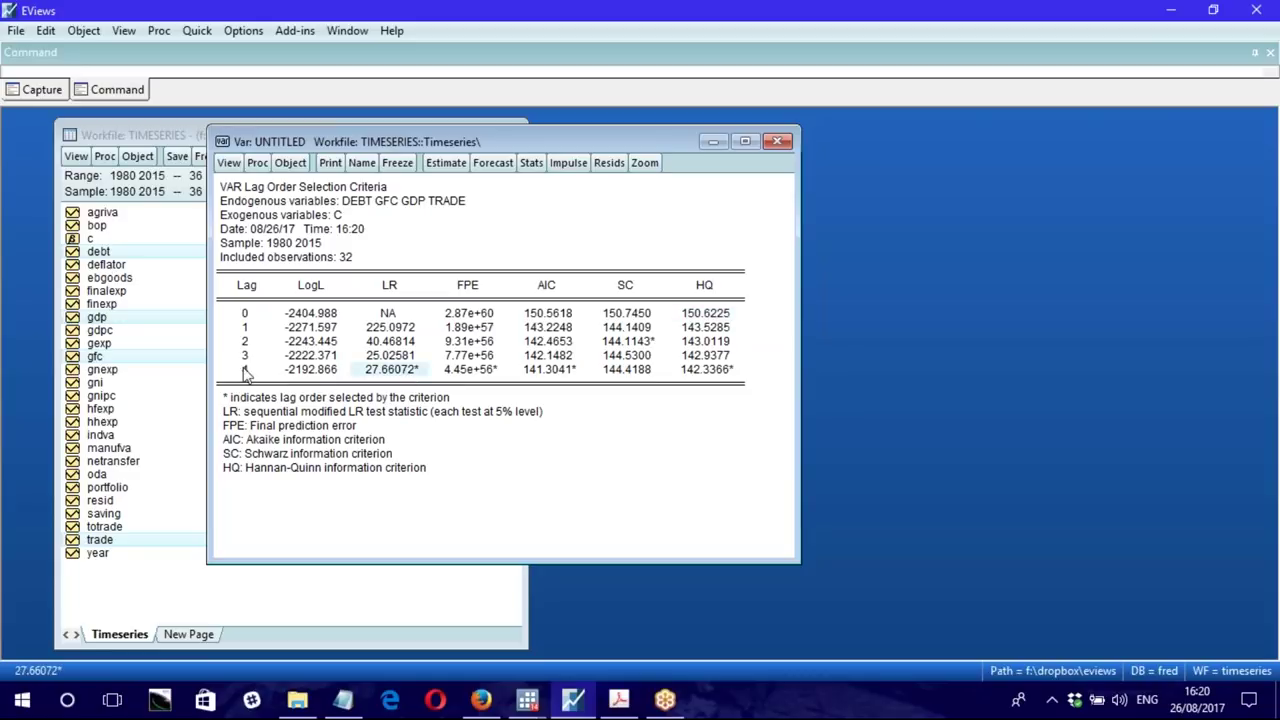
{"action": "left_click", "coordinate": [245, 371]}
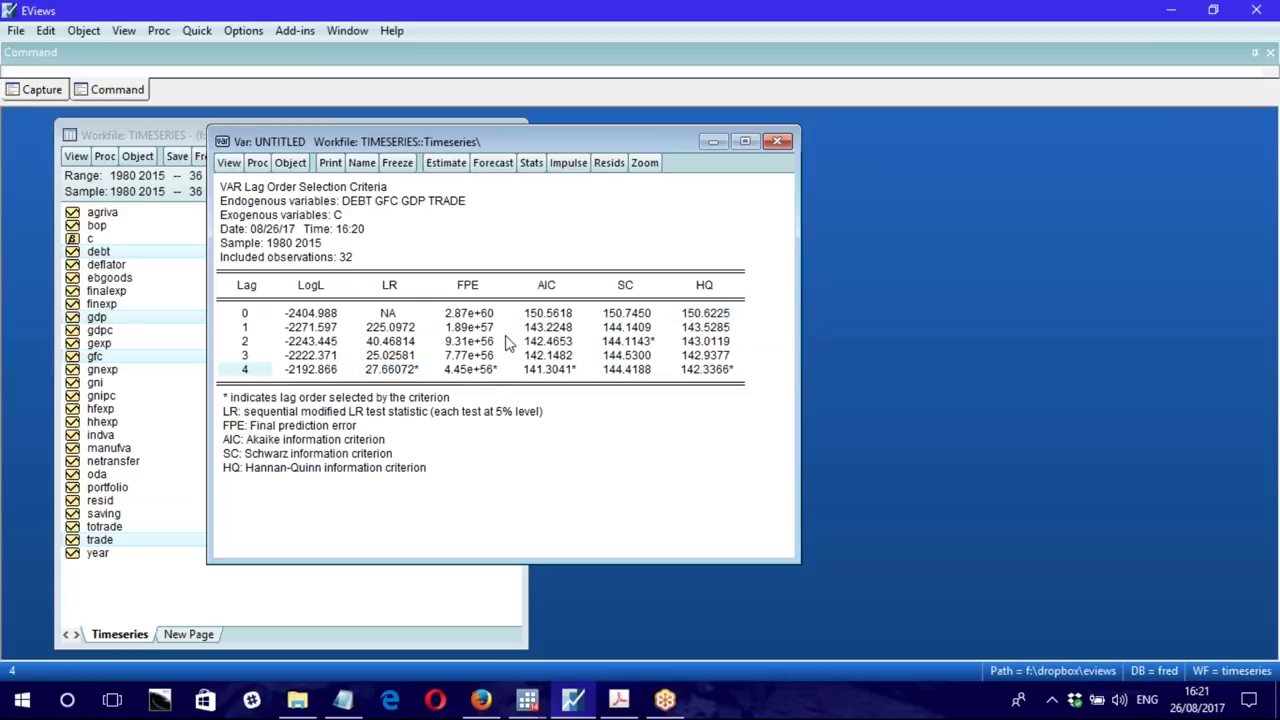
{"action": "left_click", "coordinate": [545, 372]}
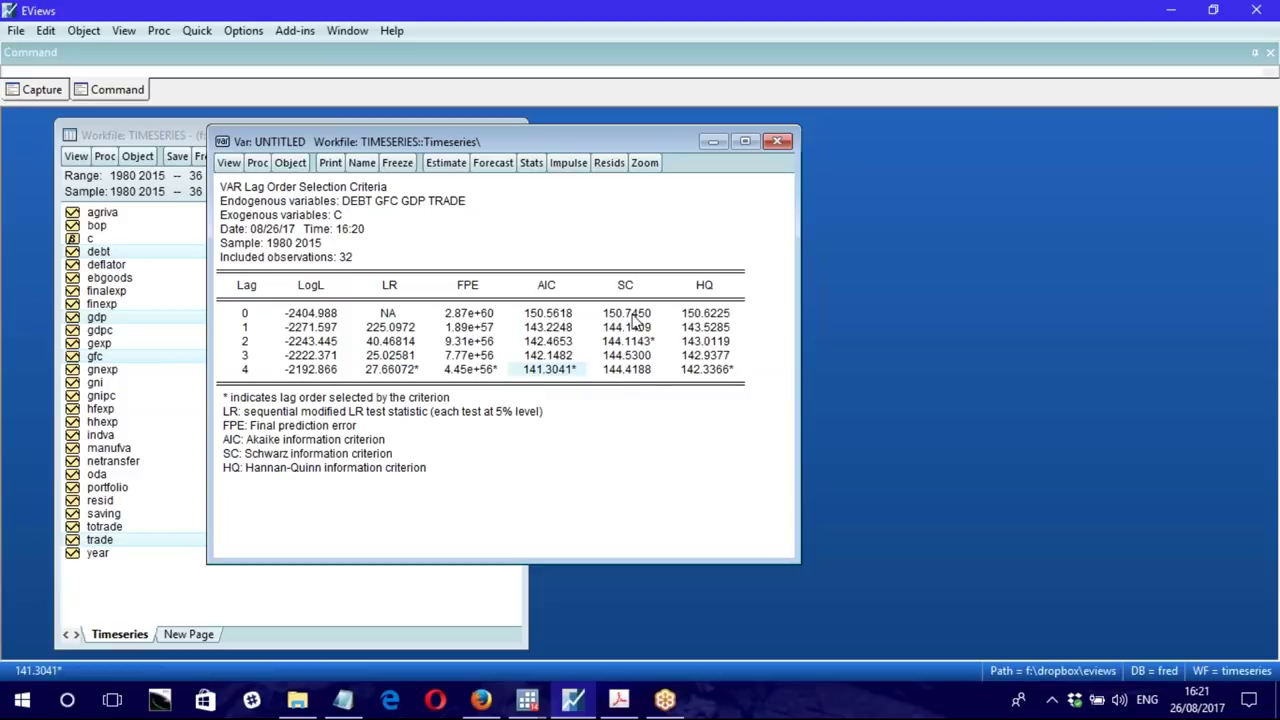
{"action": "left_click", "coordinate": [636, 370]}
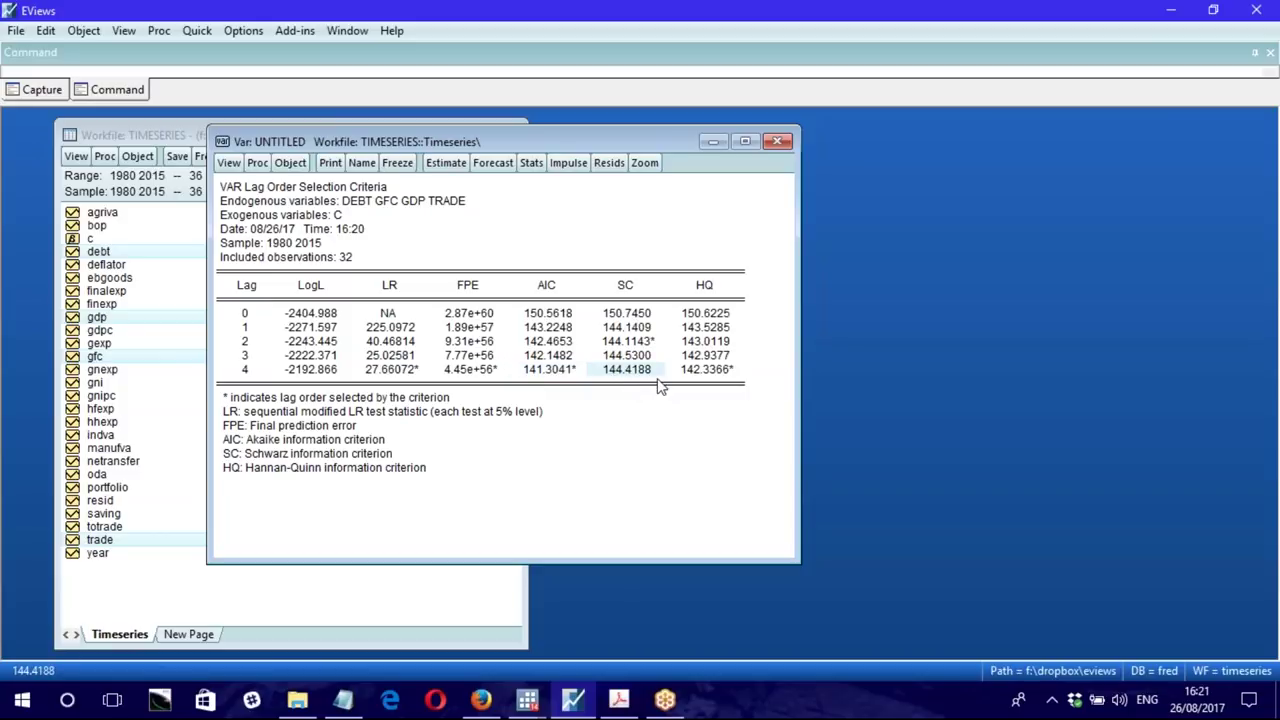
{"action": "left_click", "coordinate": [557, 370]}
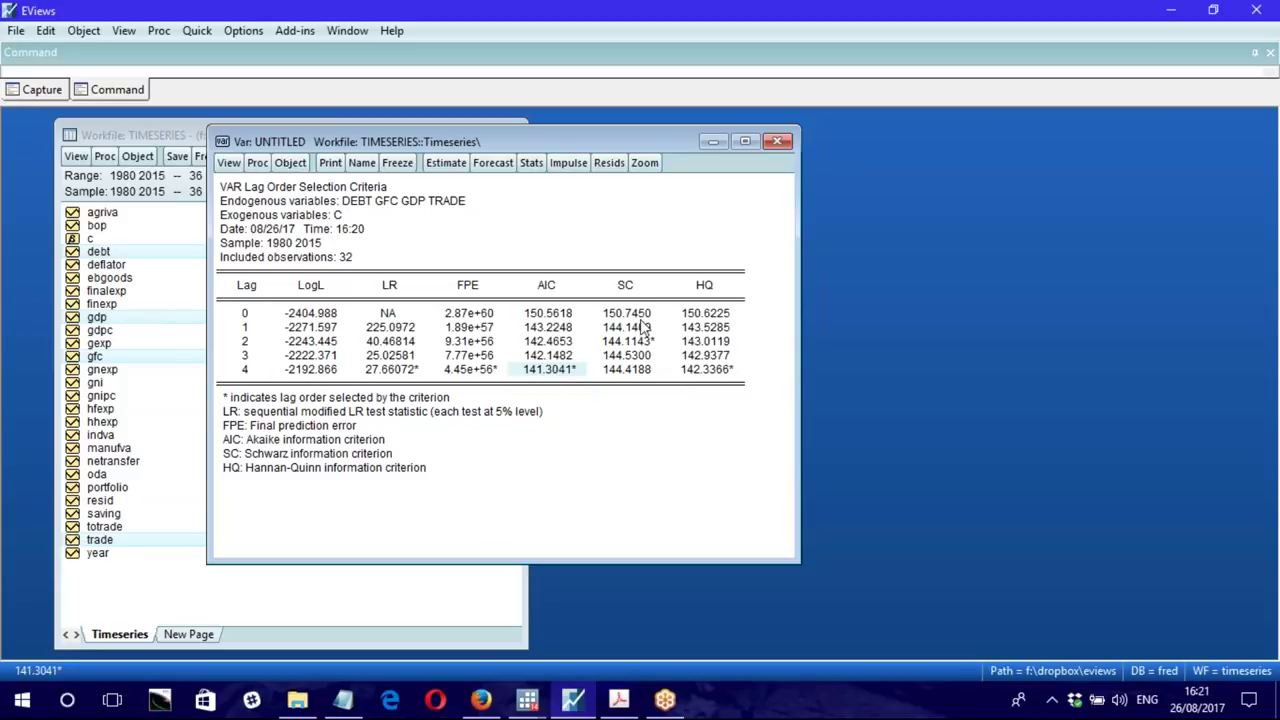
Step: Examine the SC column's starred entry and the lag order it belongs to
{"action": "left_click", "coordinate": [627, 291]}
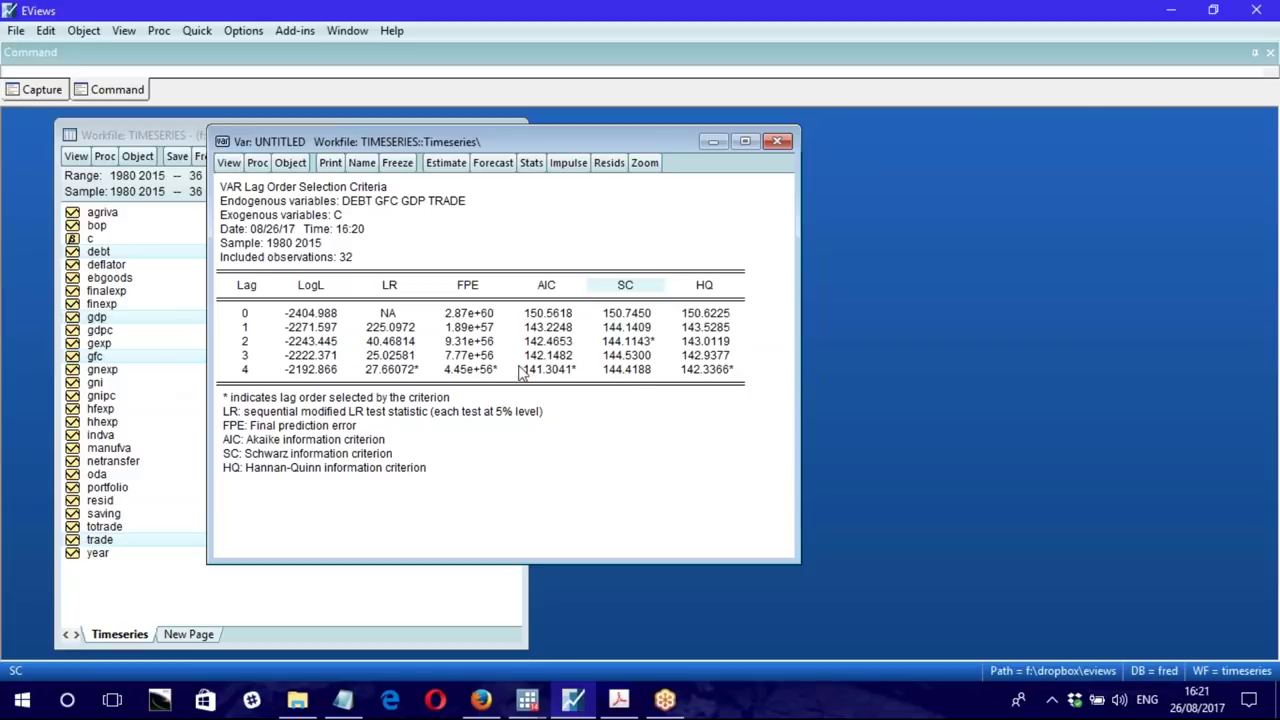
{"action": "left_click", "coordinate": [627, 344]}
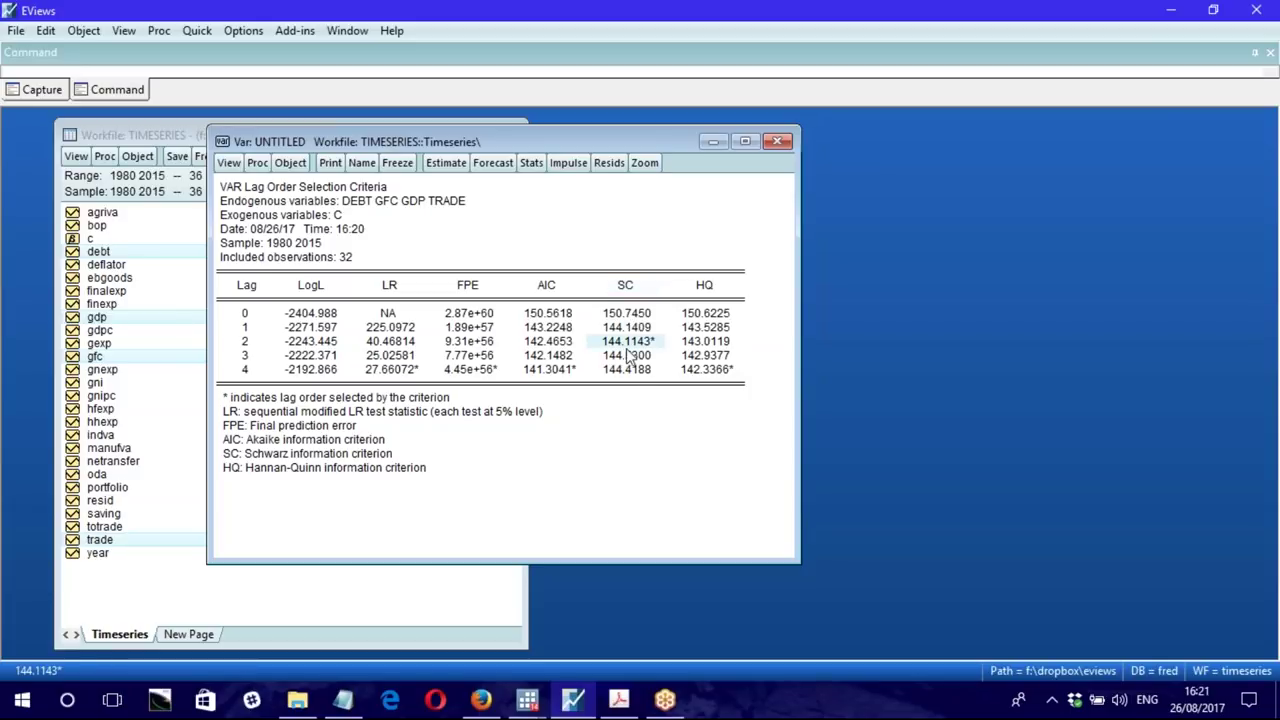
{"action": "left_click", "coordinate": [245, 345]}
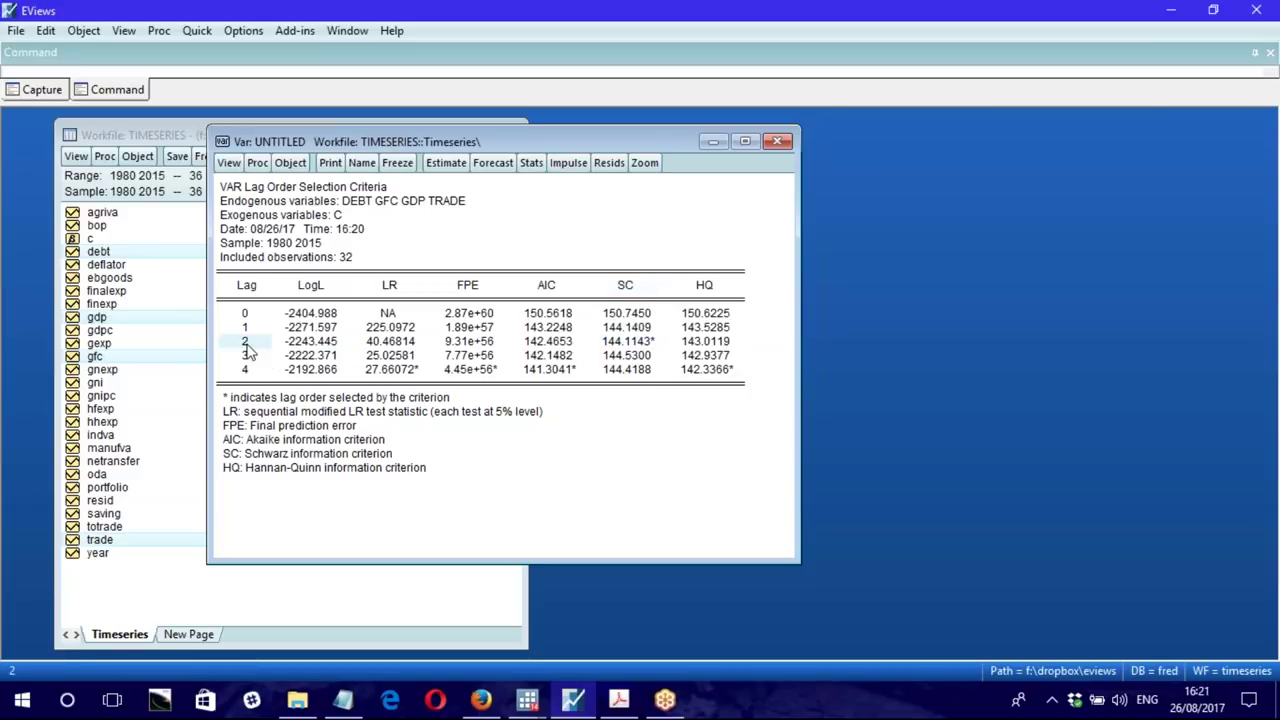
{"action": "left_click", "coordinate": [634, 346]}
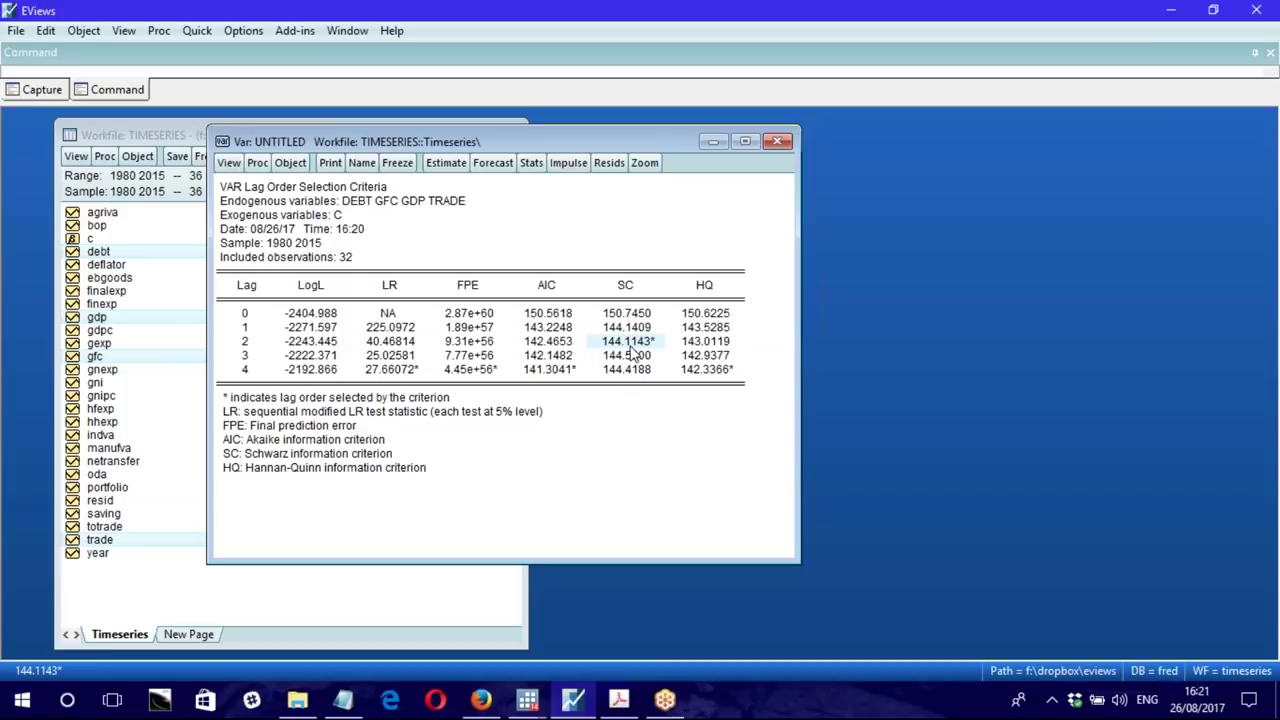
Step: Switch to Notepad to review the Information Criteria notes for the three lag equations, and return to the EViews lag selection table
{"action": "left_click", "coordinate": [360, 690]}
{"action": "scroll", "coordinate": [393, 403], "scroll_direction": "down", "scroll_amount": 1}
{"action": "scroll", "coordinate": [393, 403], "scroll_direction": "up", "scroll_amount": 2}
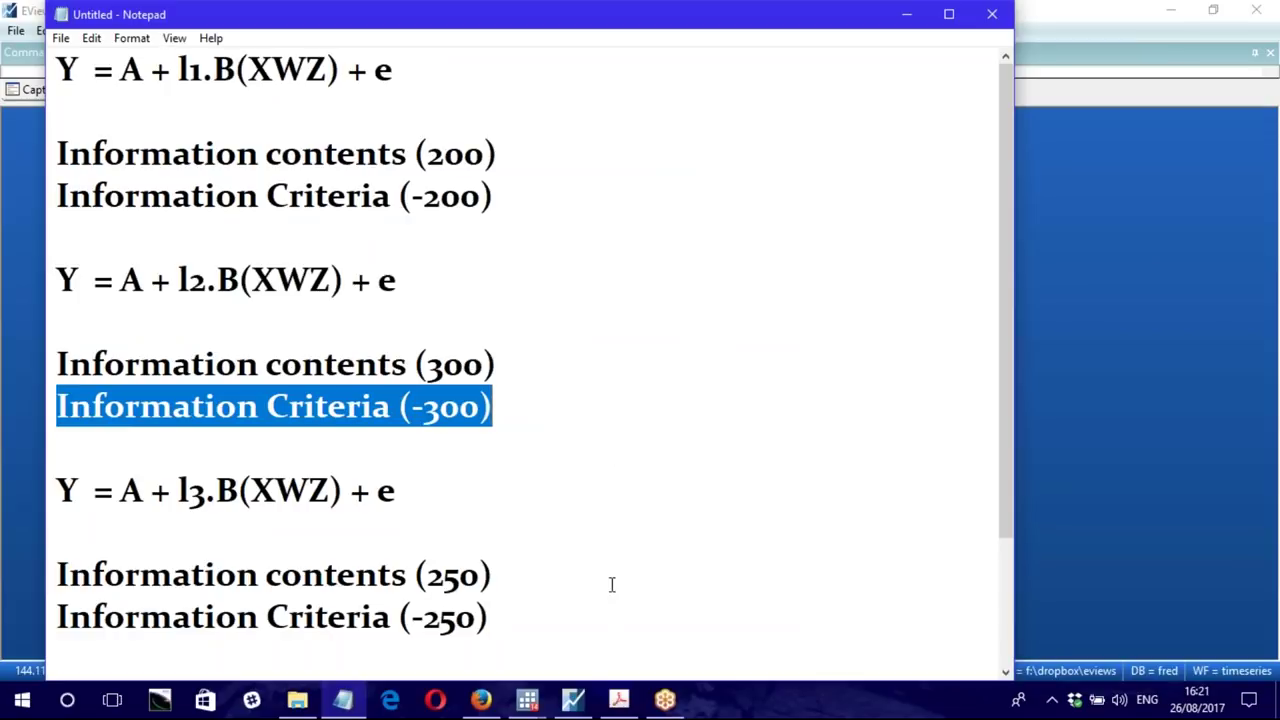
{"action": "mouse_move", "coordinate": [578, 700]}
{"action": "left_click", "coordinate": [592, 644]}
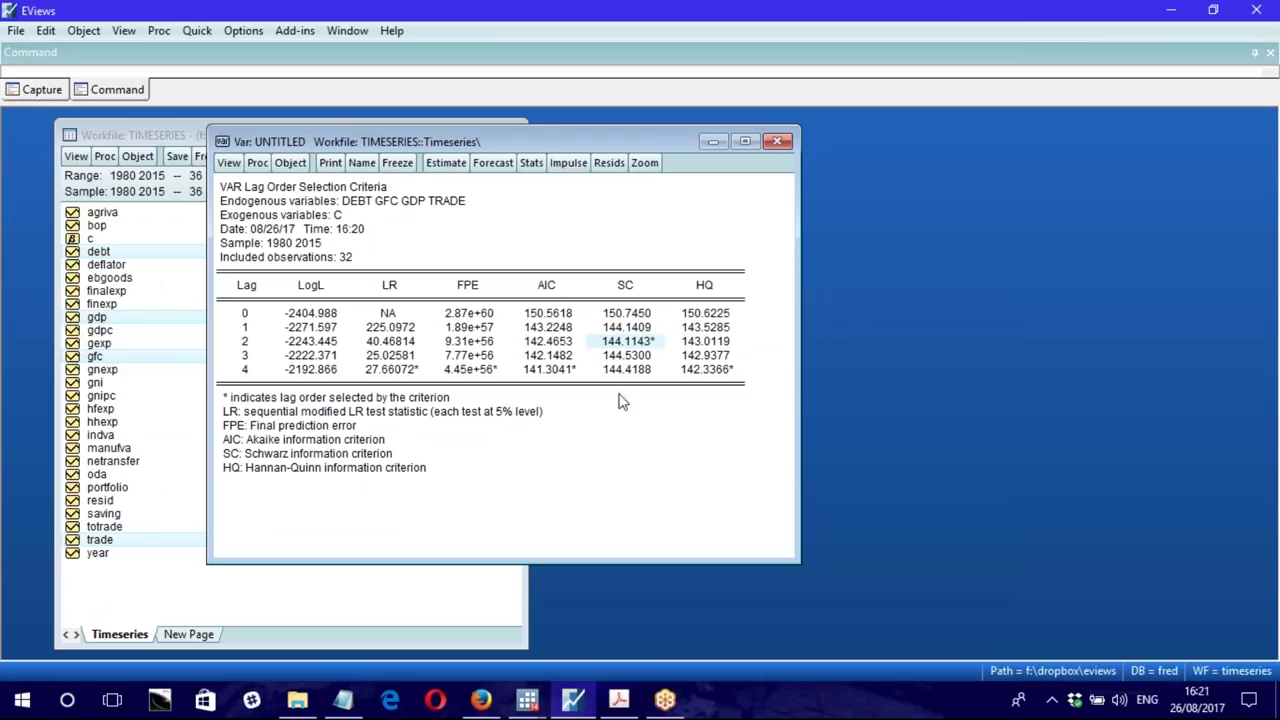
Step: Compare the lag order marked by AIC with lags 2 and 3, and check the SC column against it
{"action": "left_click", "coordinate": [549, 370]}
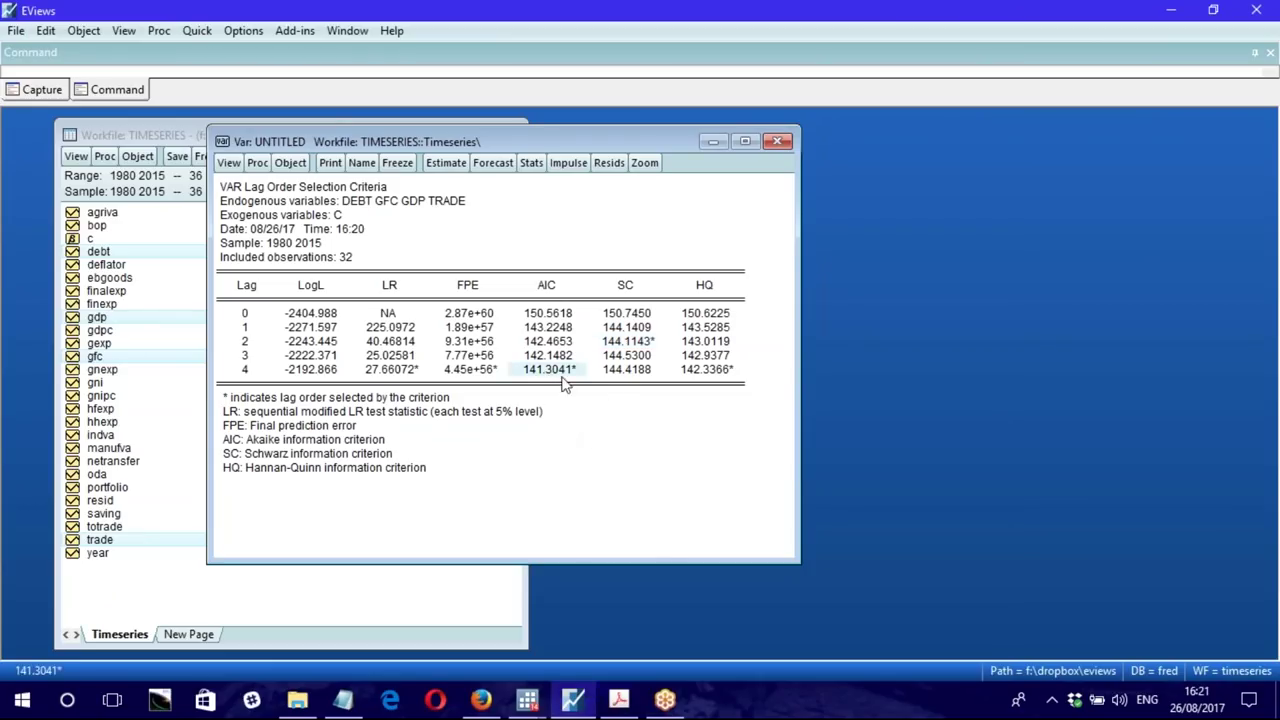
{"action": "left_click", "coordinate": [550, 291]}
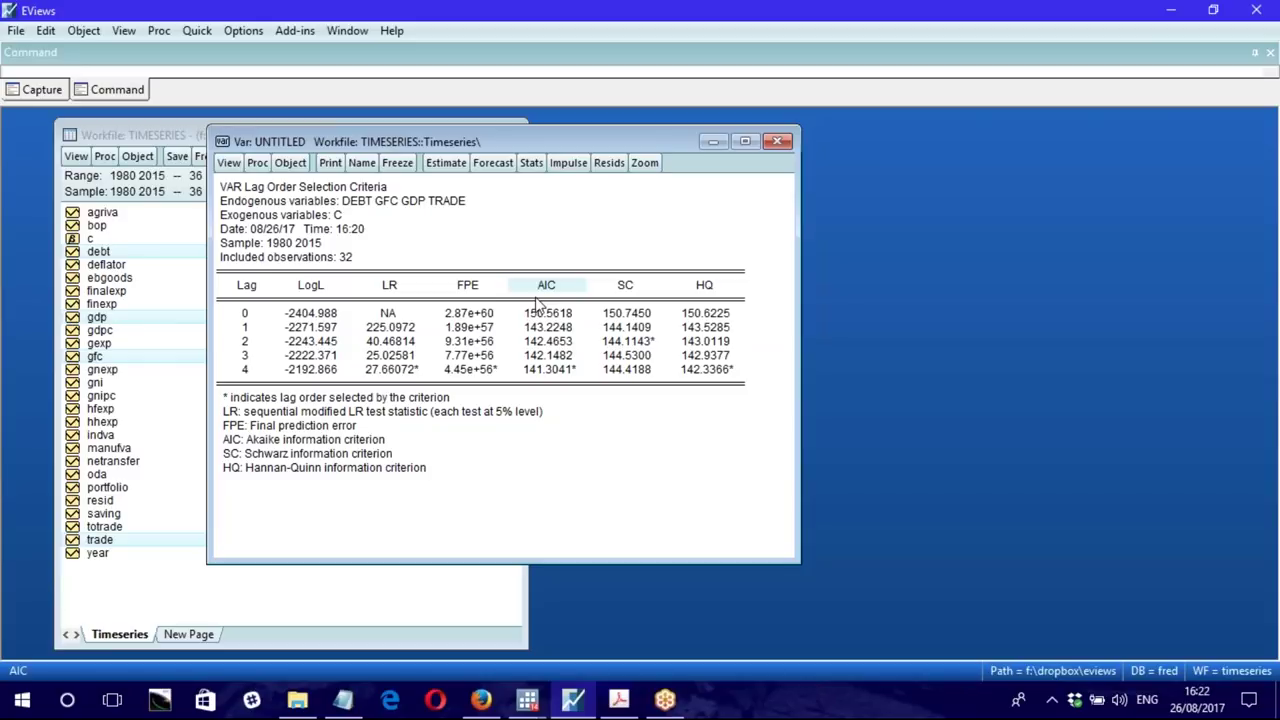
{"action": "left_click", "coordinate": [247, 357]}
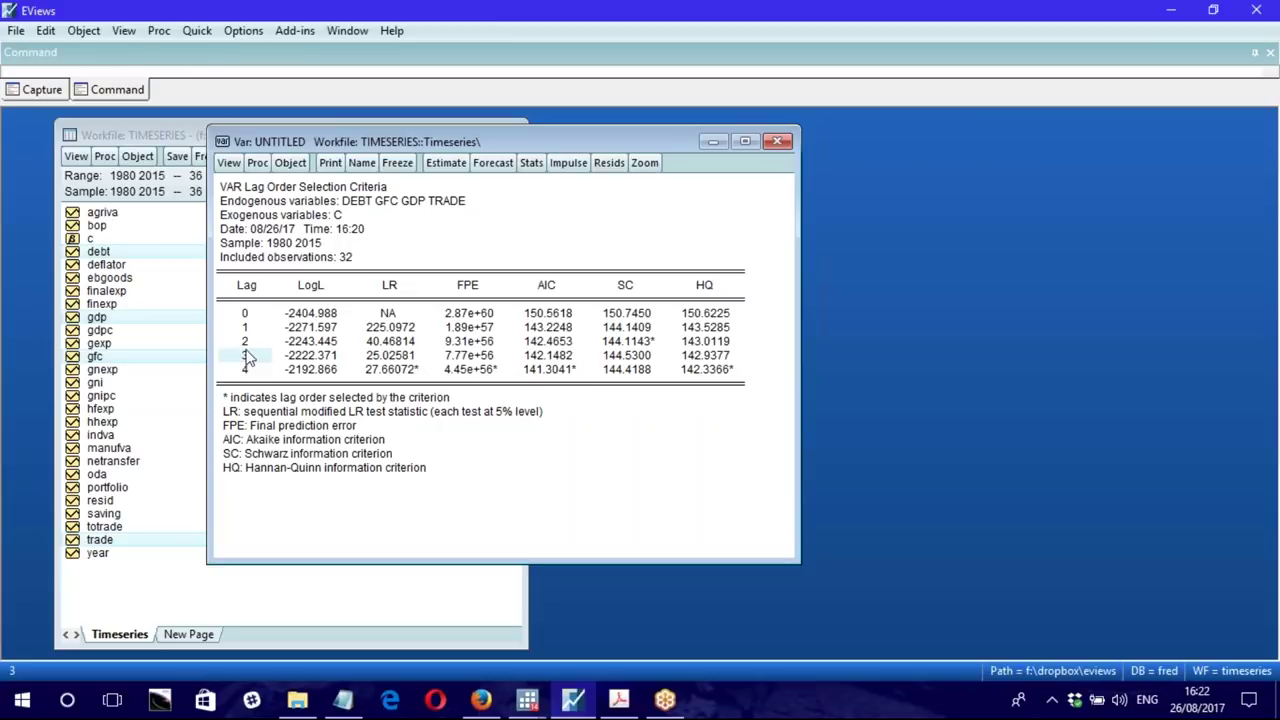
{"action": "left_click", "coordinate": [248, 343]}
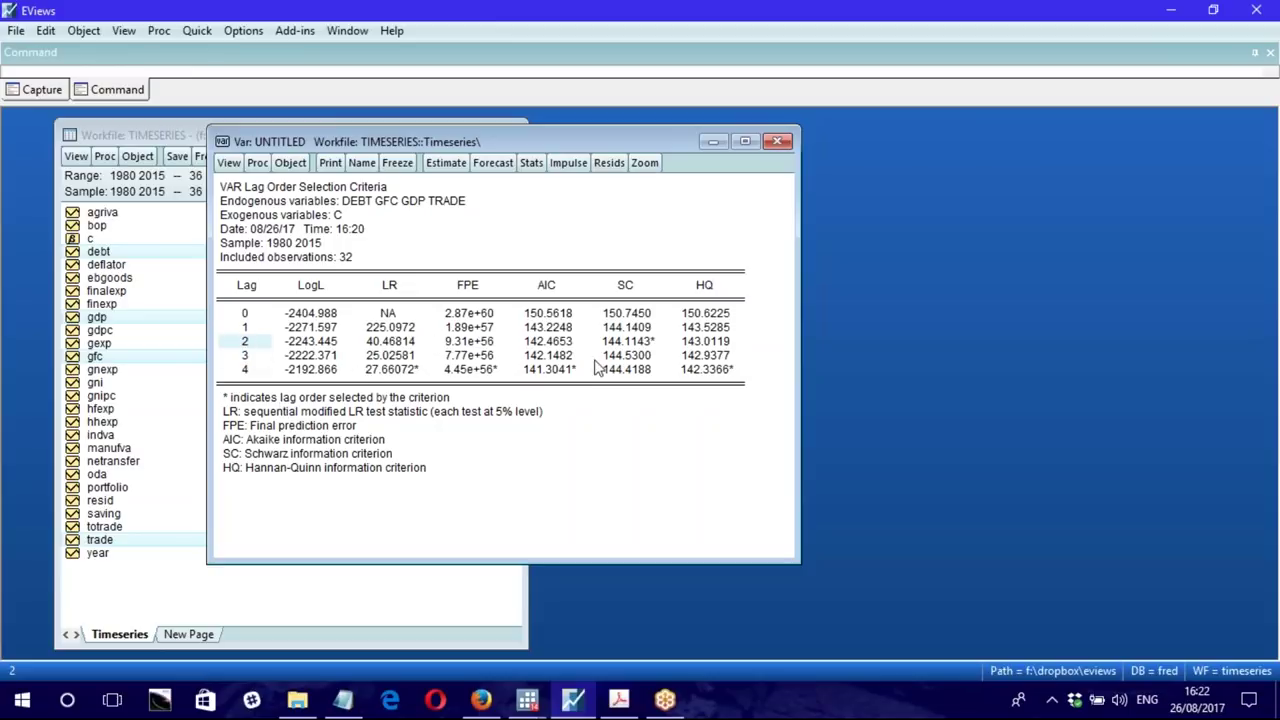
{"action": "left_click", "coordinate": [549, 287]}
{"action": "left_click", "coordinate": [549, 372]}
{"action": "left_click", "coordinate": [250, 374]}
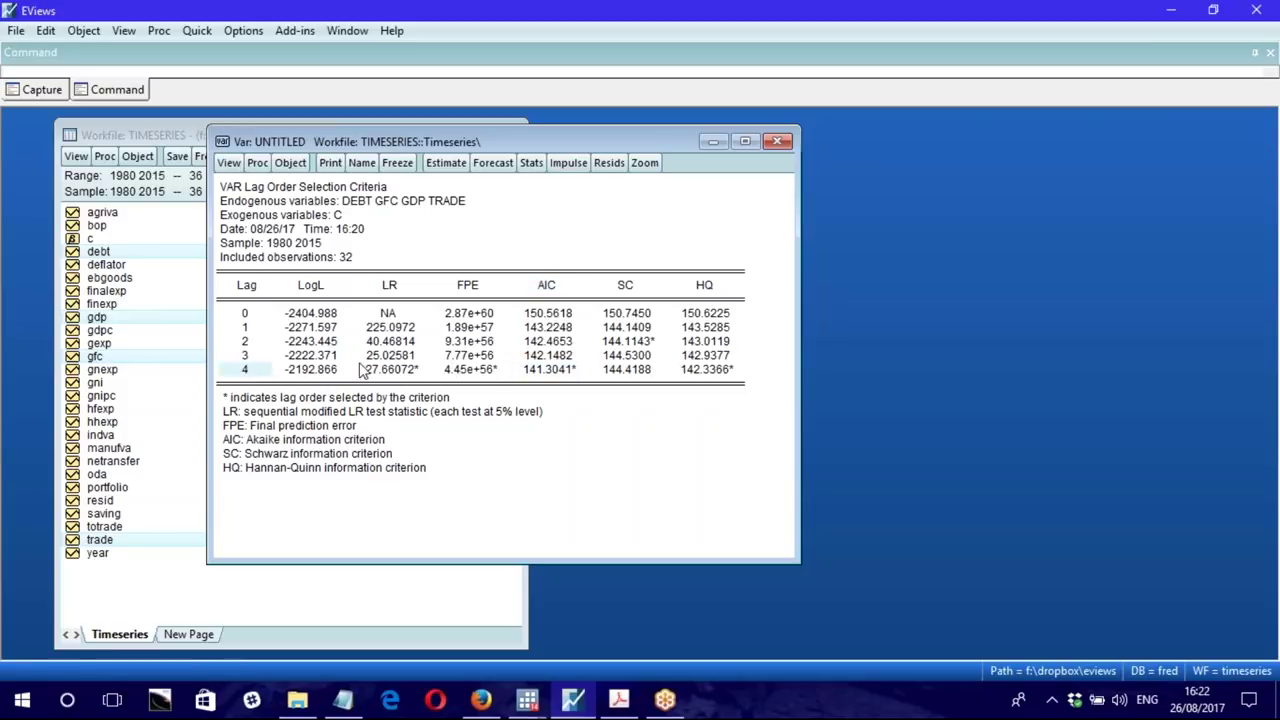
{"action": "left_click", "coordinate": [636, 290]}
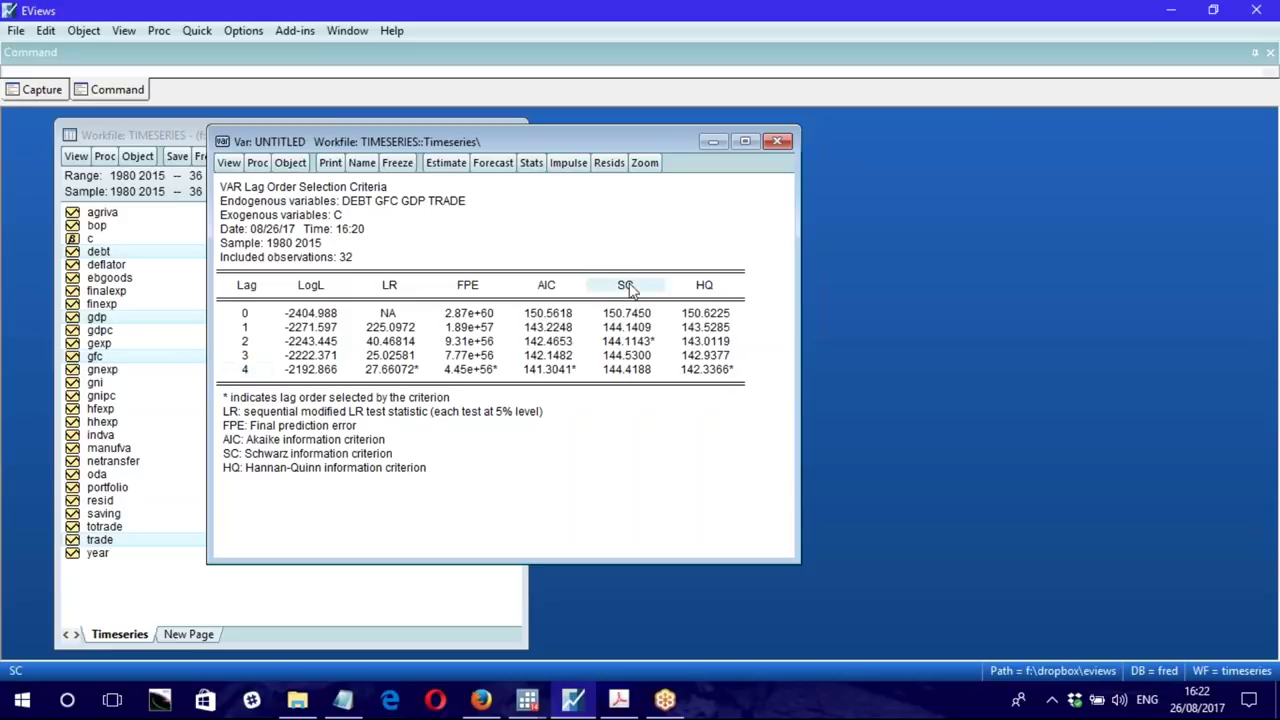
Step: Compare the starred AIC entry and the lag order it belongs to with the SC column in the lag selection table
{"action": "left_click", "coordinate": [545, 375]}
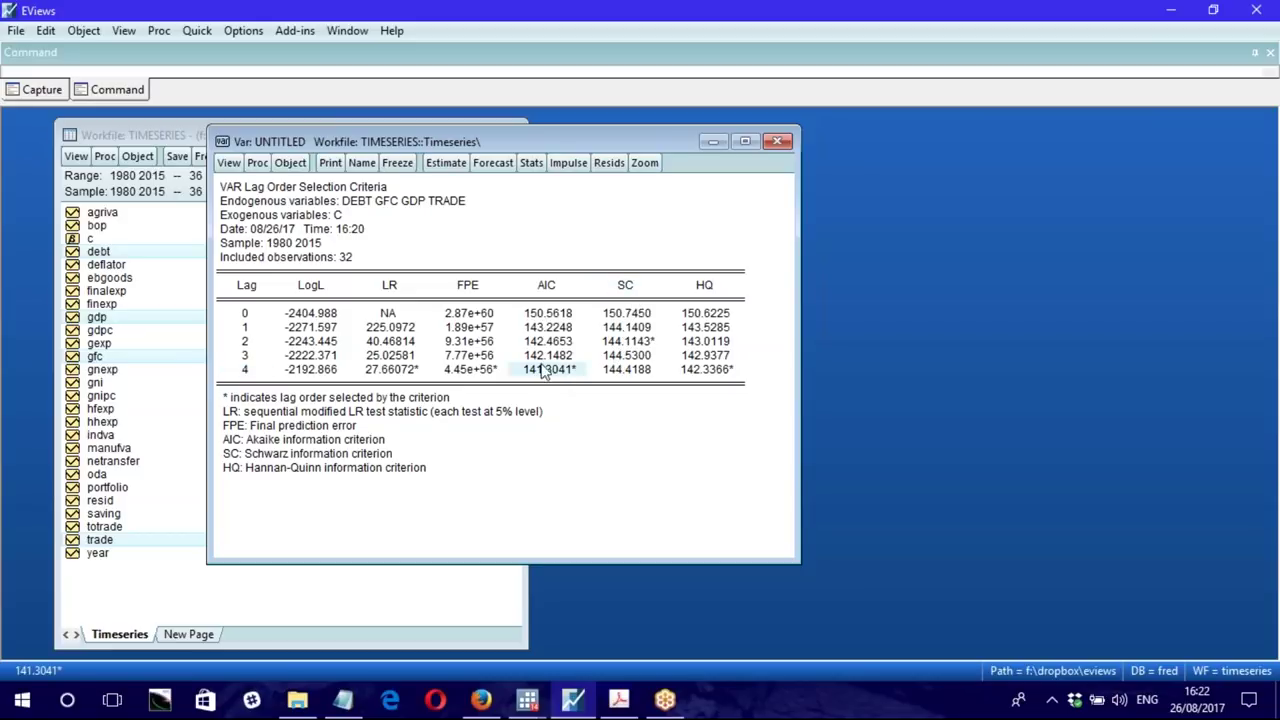
{"action": "left_click", "coordinate": [248, 373]}
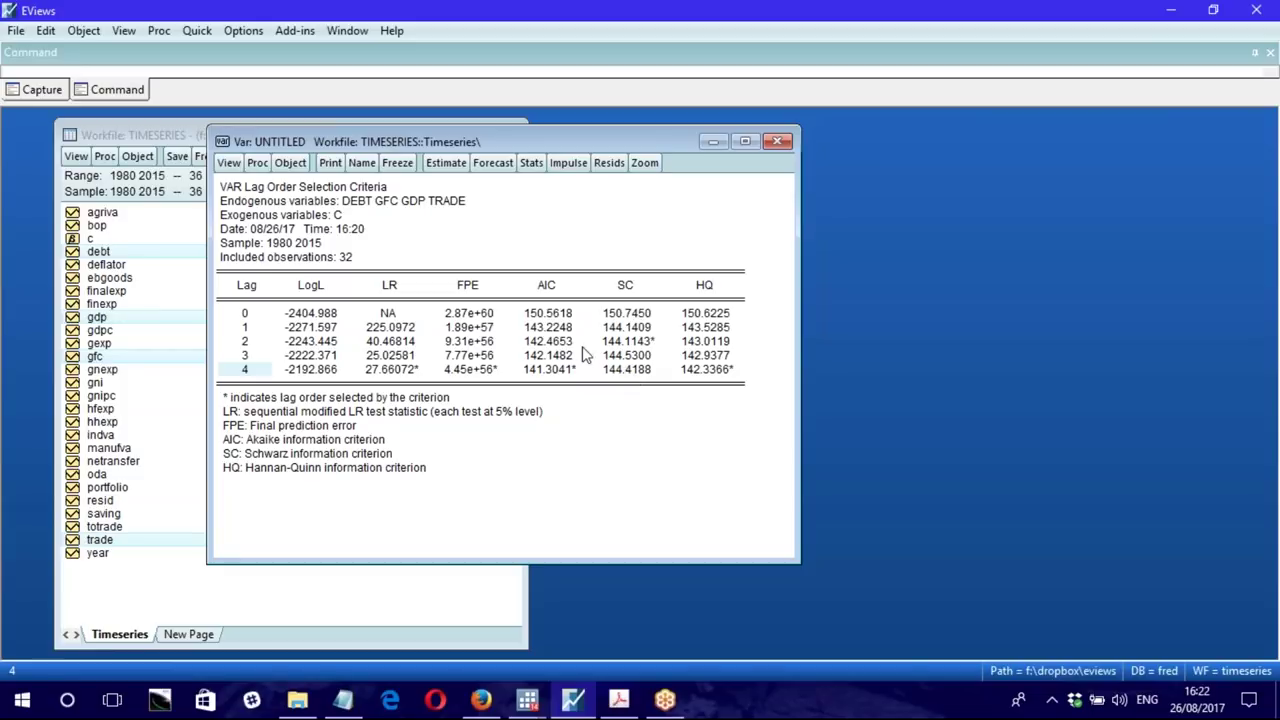
{"action": "left_click", "coordinate": [622, 290]}
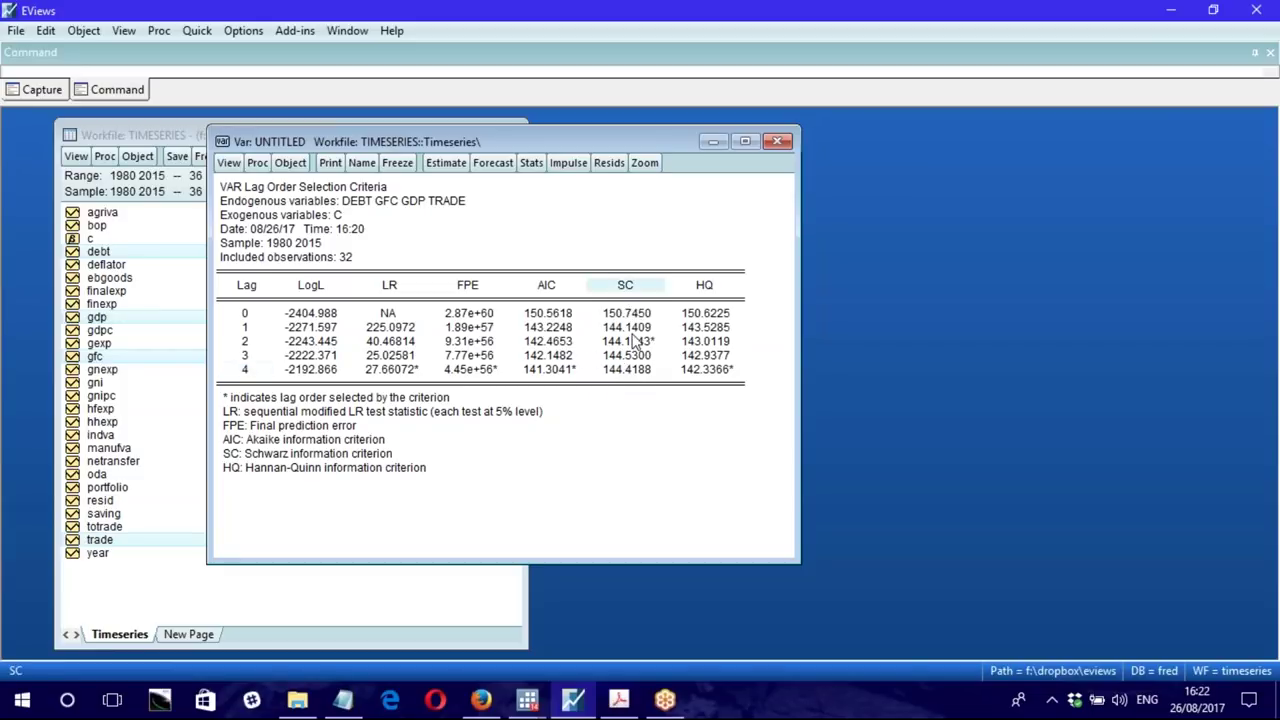
{"action": "left_click", "coordinate": [541, 290]}
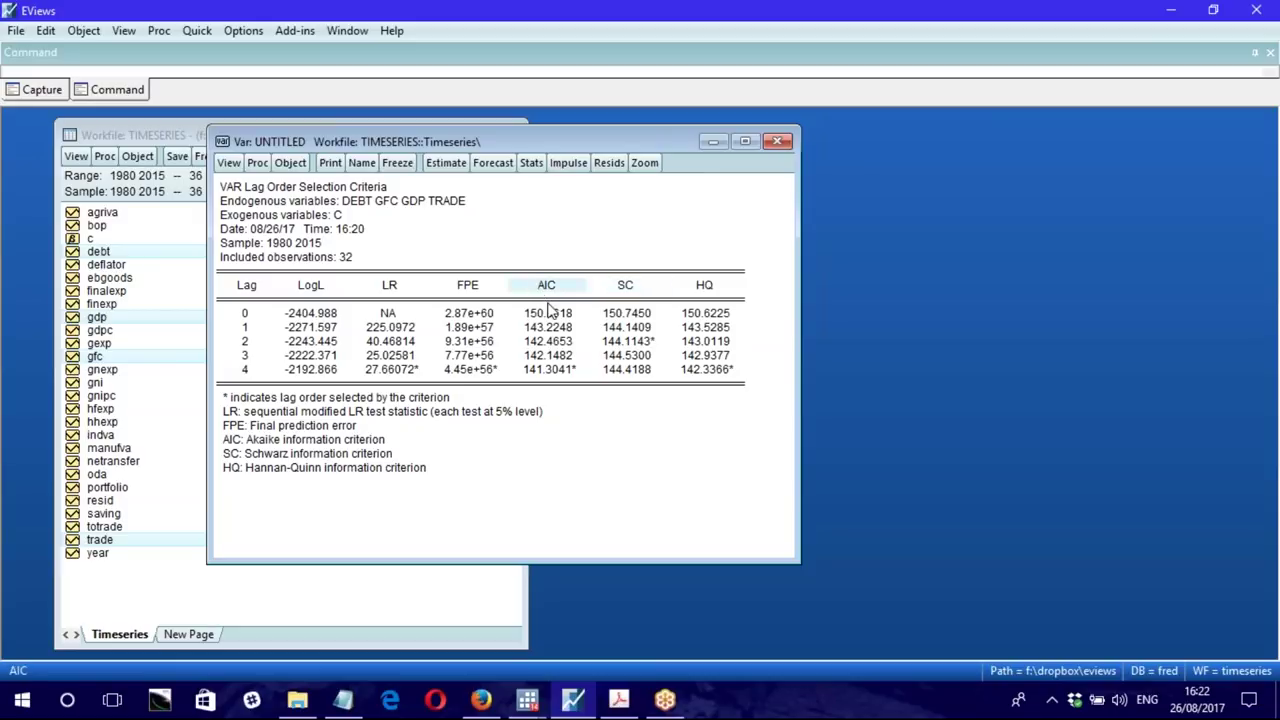
{"action": "left_click", "coordinate": [549, 364]}
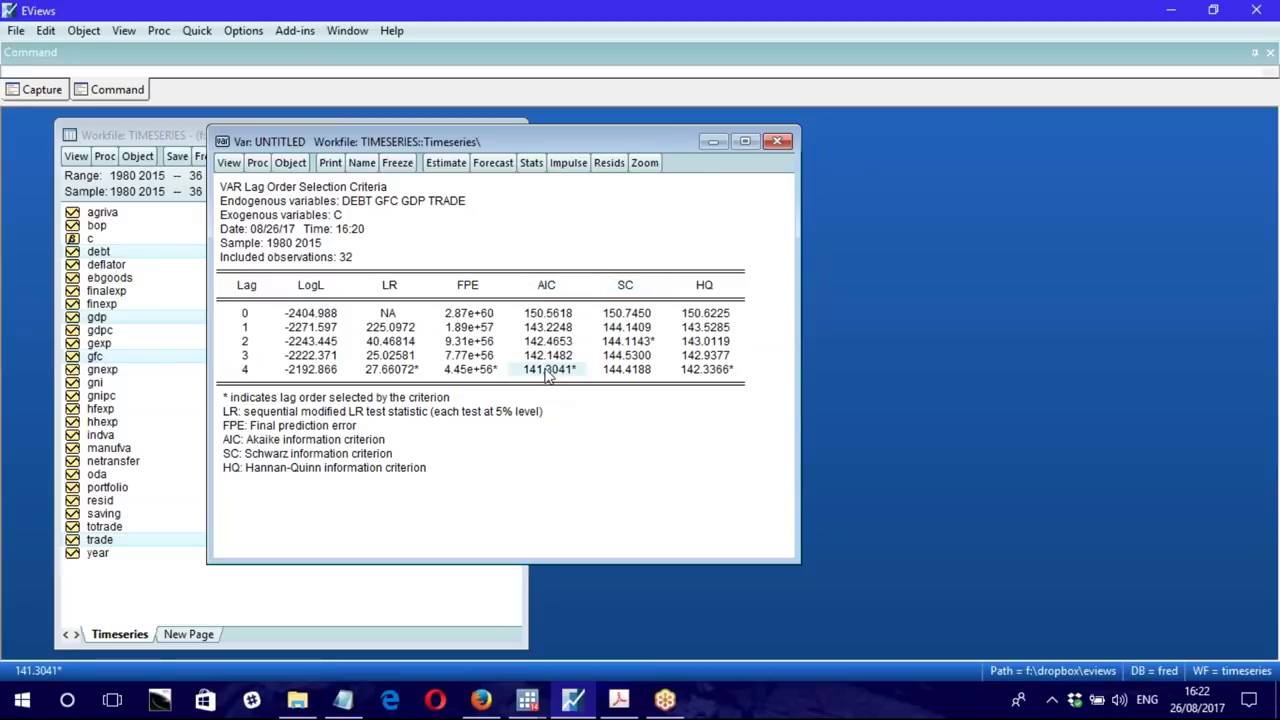
{"action": "left_click", "coordinate": [249, 372]}
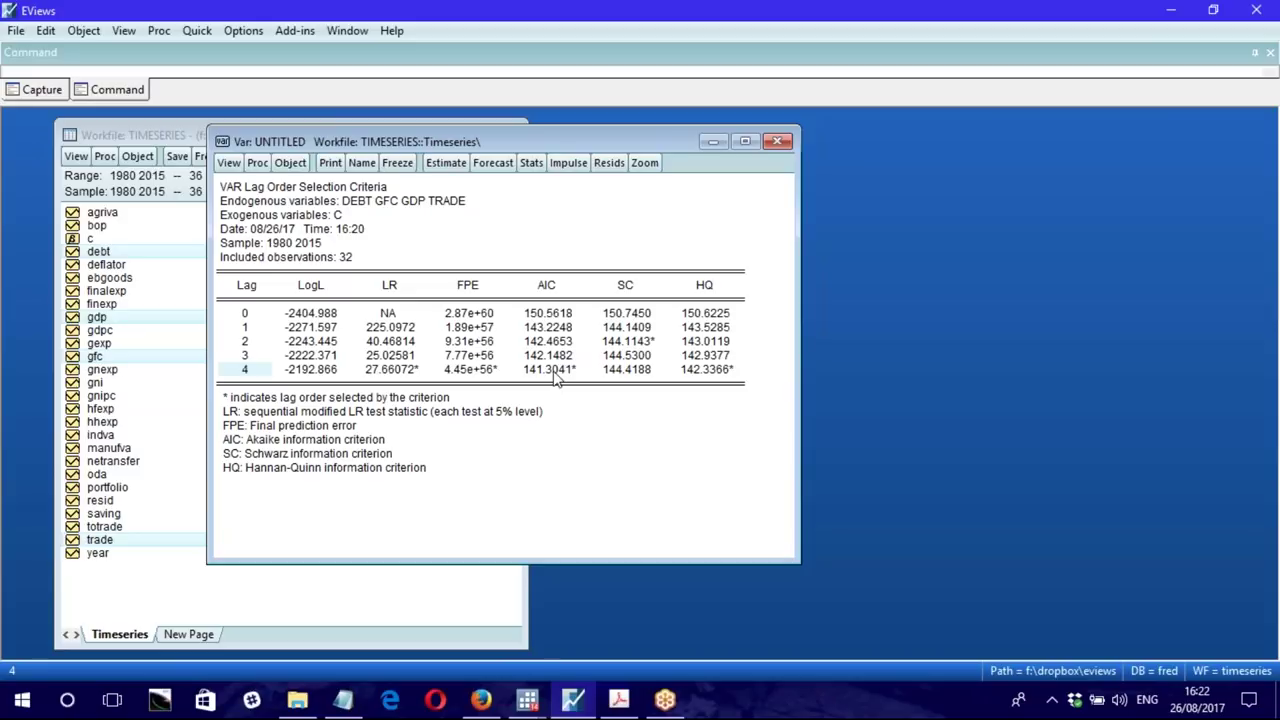
Step: Move the VAR window aside to uncover the workfile and extend its height
{"action": "left_click_drag", "start_coordinate": [409, 143], "coordinate": [607, 138]}
{"action": "left_click_drag", "start_coordinate": [699, 553], "coordinate": [692, 643]}
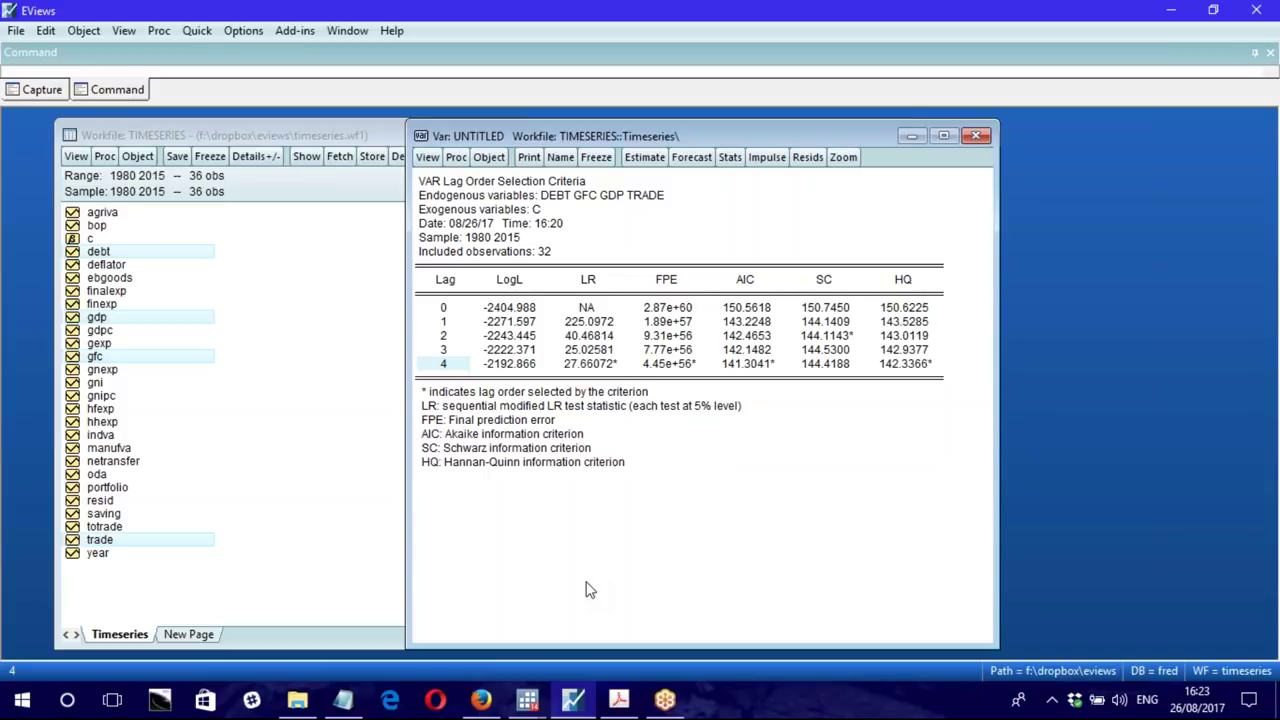
Step: Switch to Stata, widen the results area and open the vector error-correction model (VECM) specification
{"action": "left_click", "coordinate": [527, 699]}
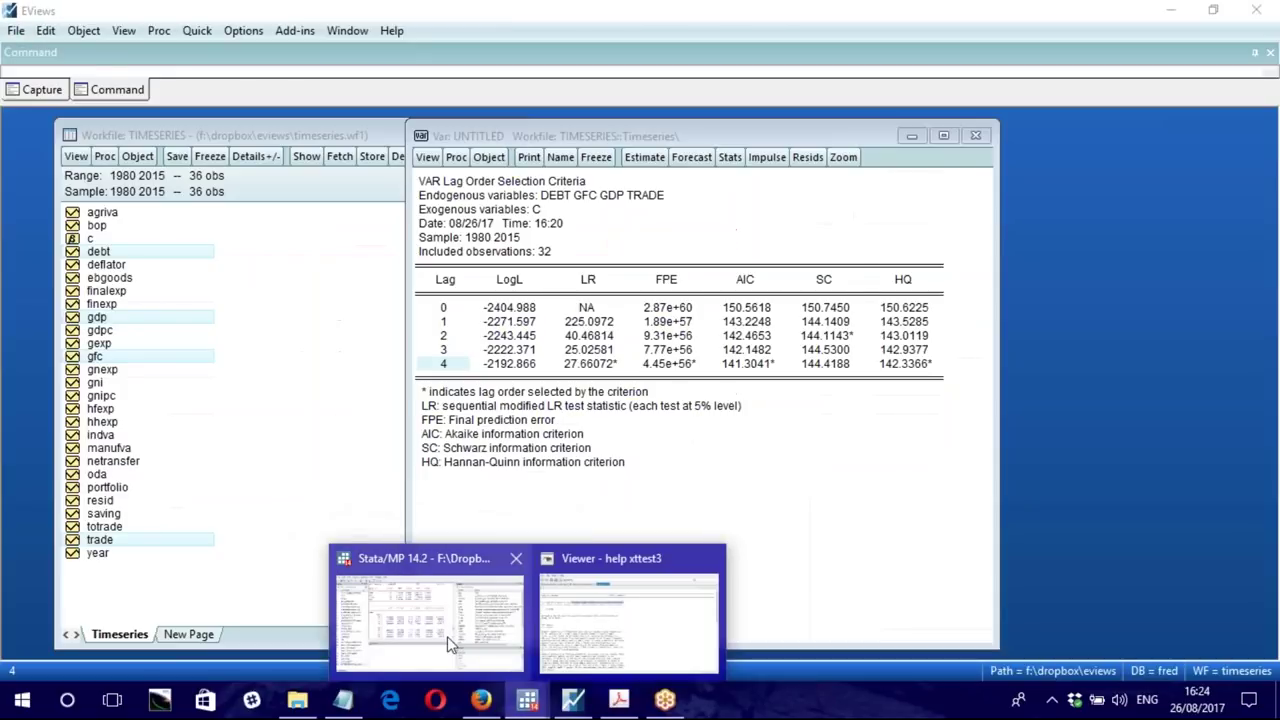
{"action": "left_click", "coordinate": [449, 645]}
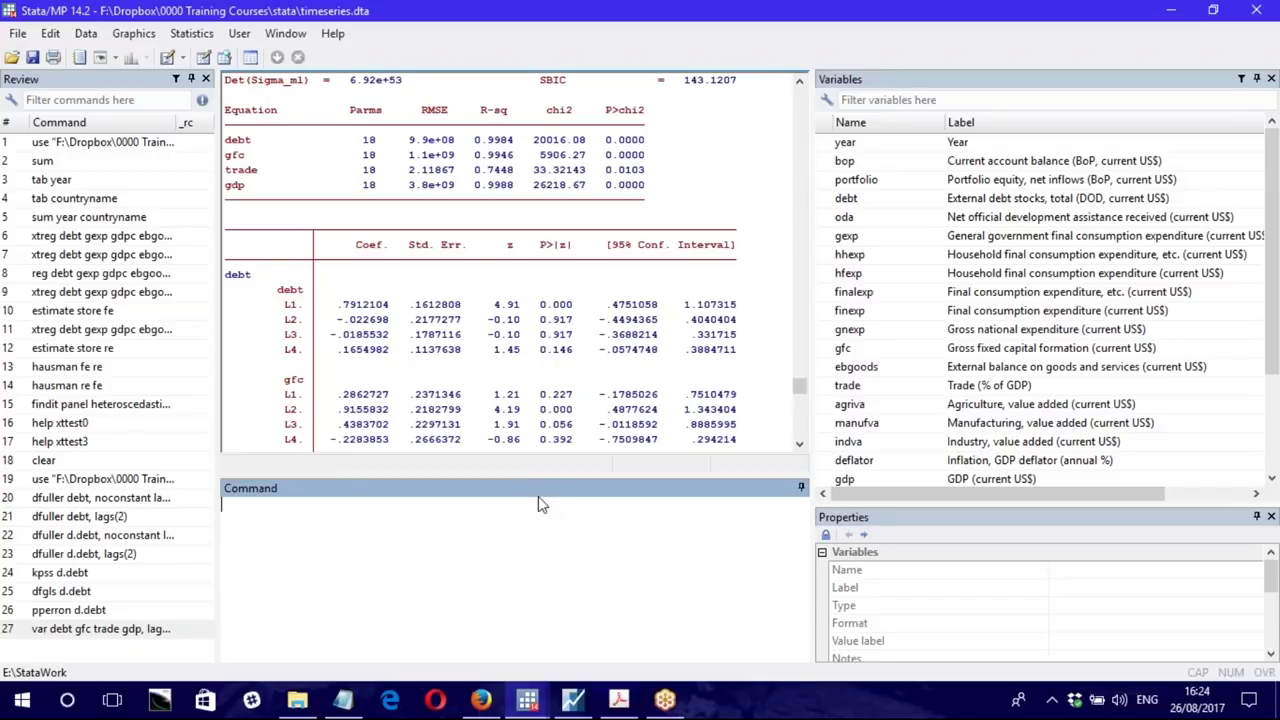
{"action": "left_click_drag", "start_coordinate": [813, 468], "coordinate": [902, 462]}
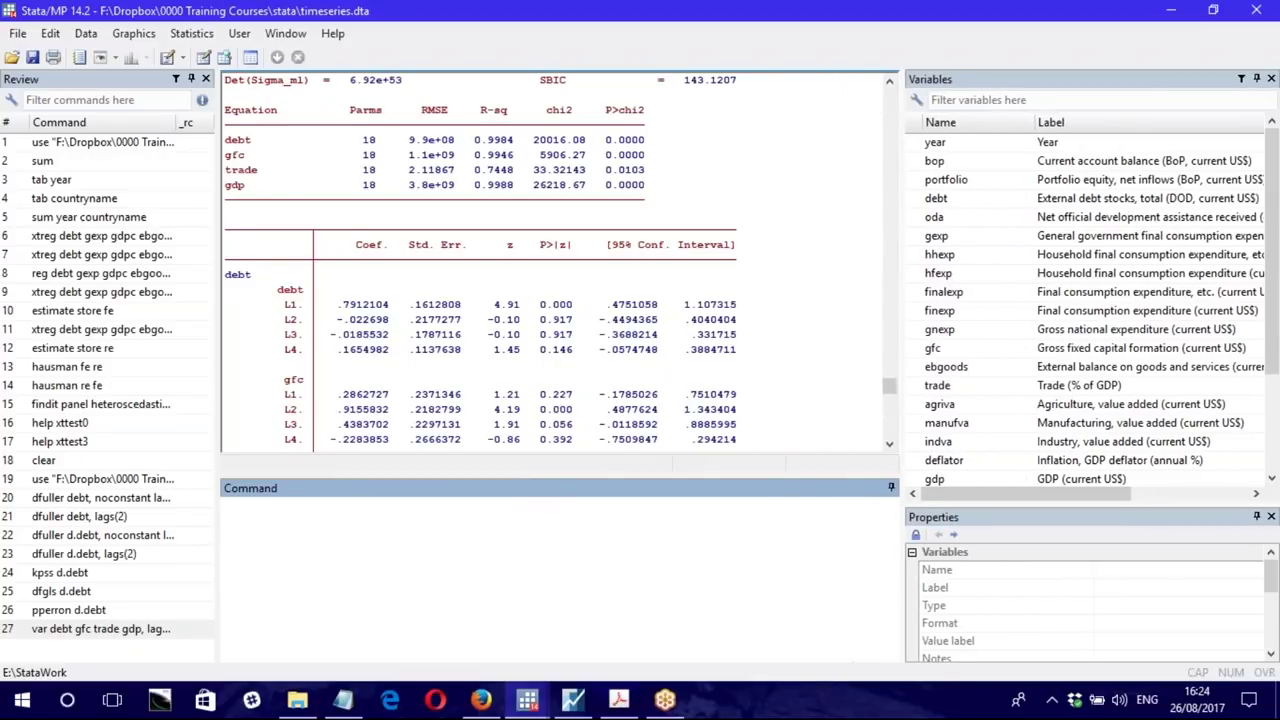
{"action": "left_click", "coordinate": [191, 33]}
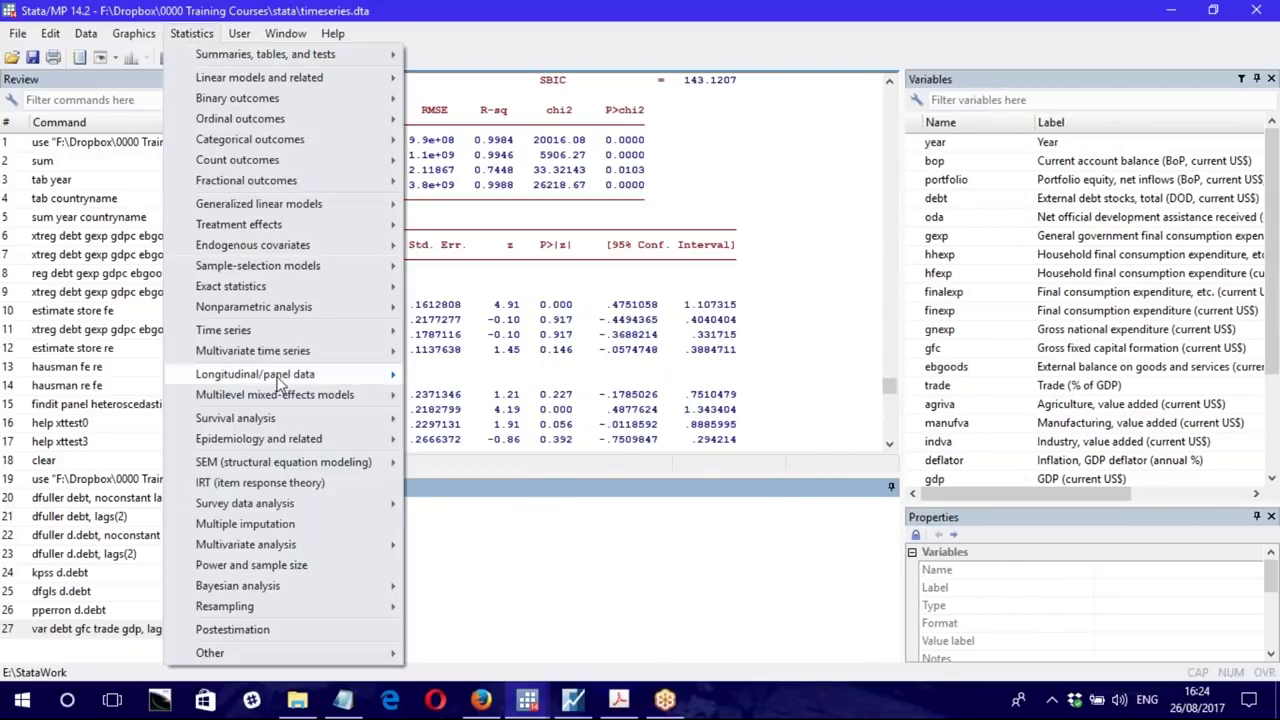
{"action": "mouse_move", "coordinate": [253, 351]}
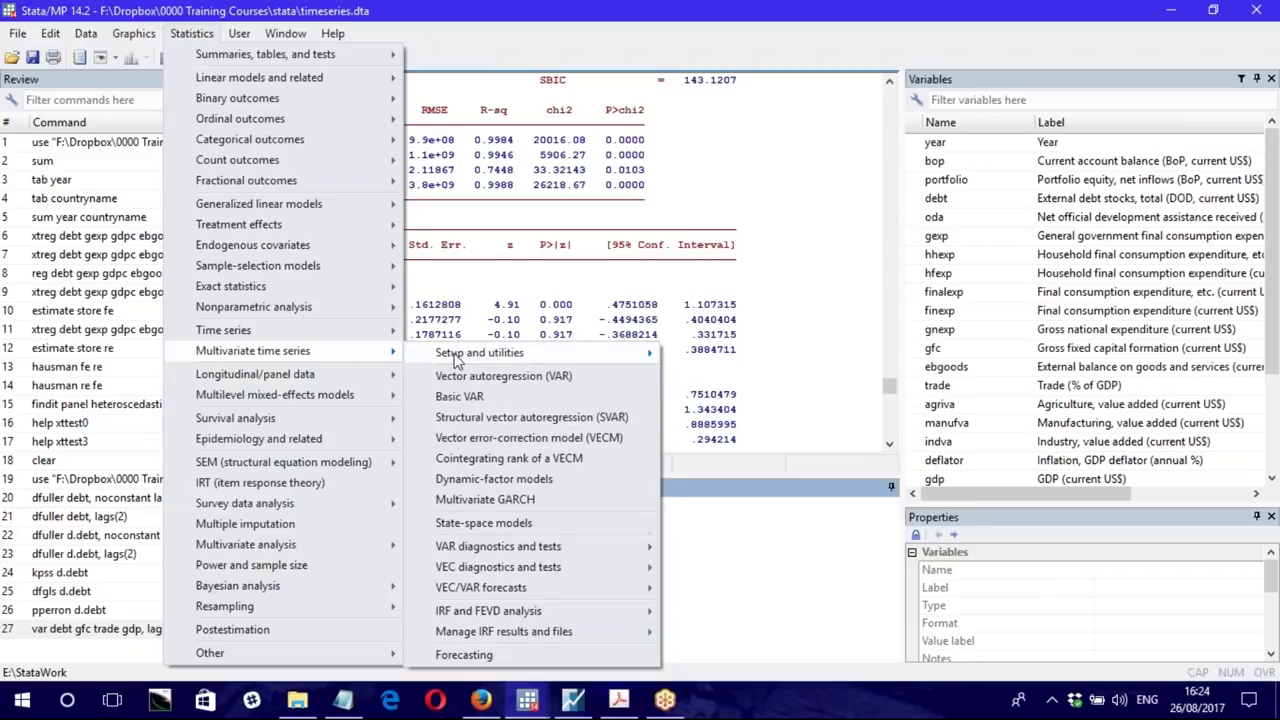
{"action": "left_click", "coordinate": [524, 440]}
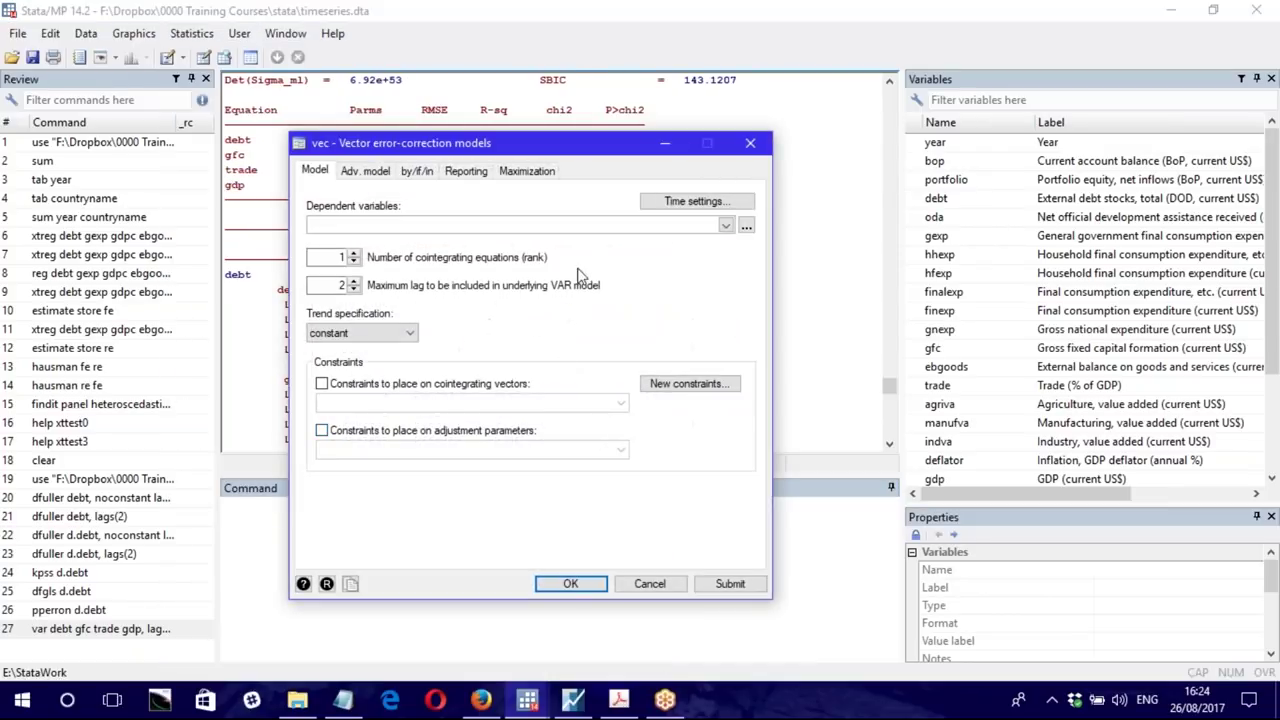
Step: Choose debt, gfc, gdp and trade as the dependent variables of the vector error-correction model
{"action": "left_click", "coordinate": [725, 225]}
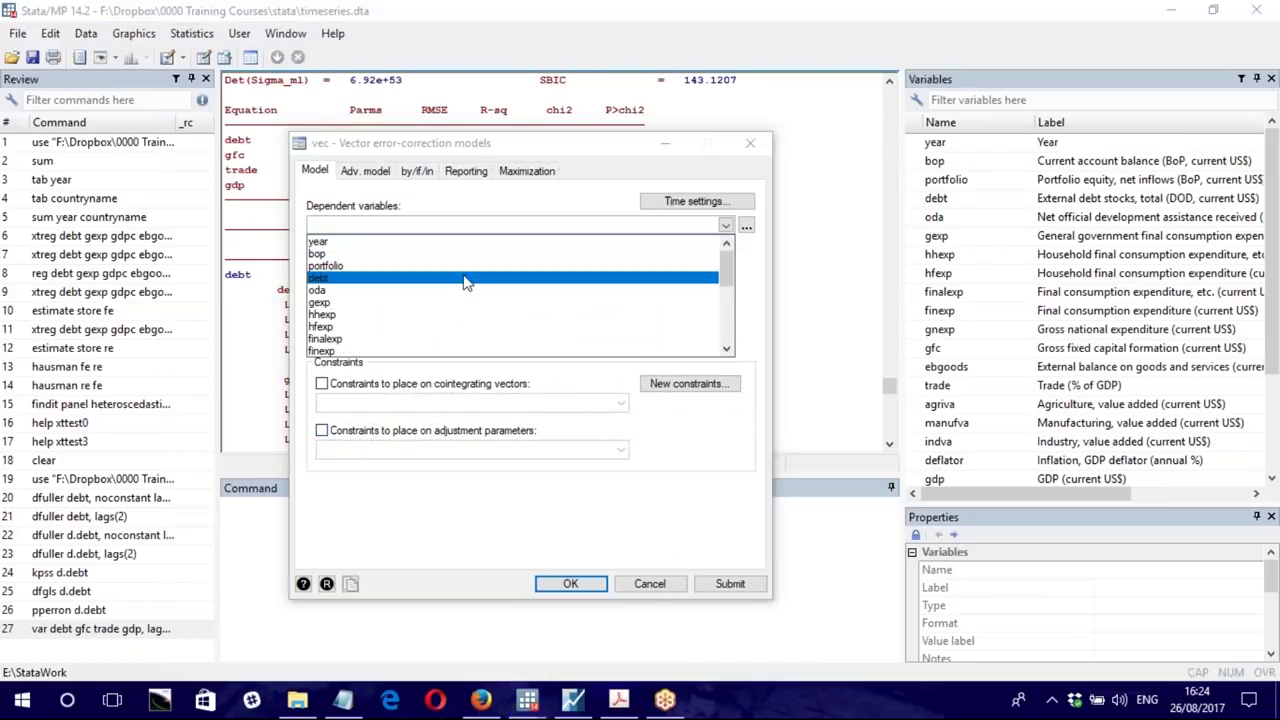
{"action": "left_click", "coordinate": [322, 278]}
{"action": "scroll", "coordinate": [336, 320], "scroll_direction": "down", "scroll_amount": 2}
{"action": "left_click", "coordinate": [334, 343]}
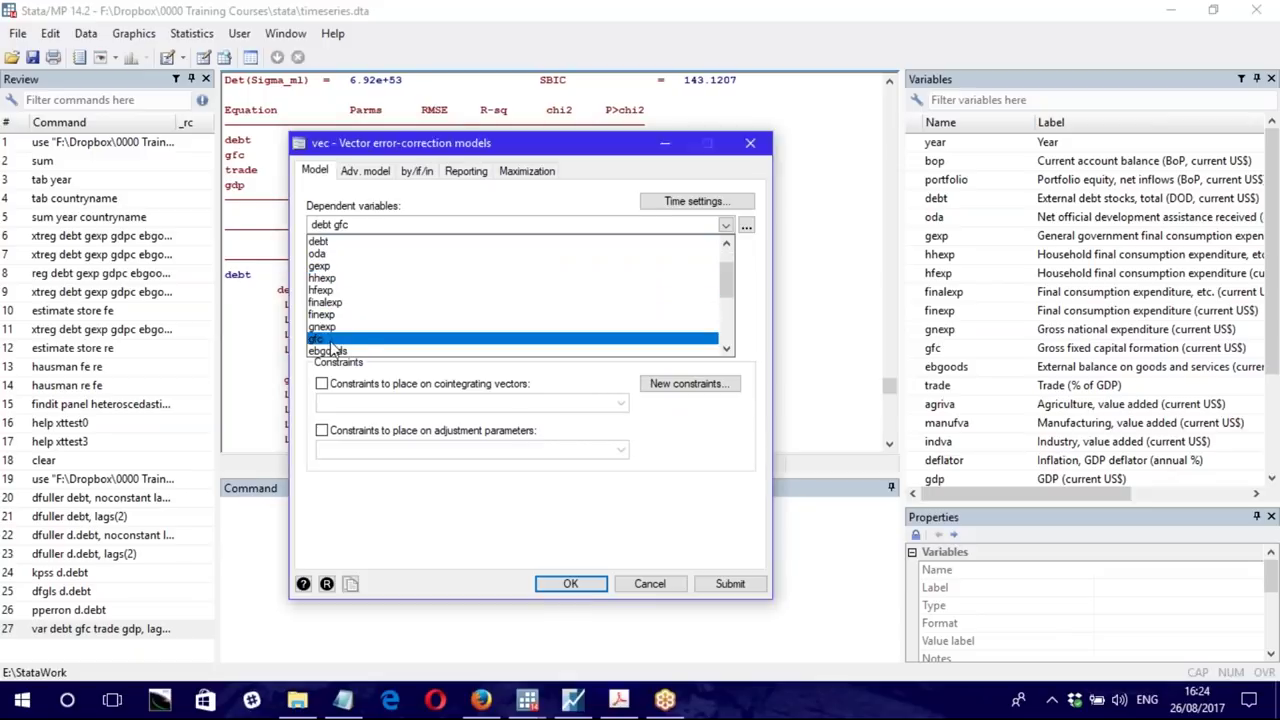
{"action": "scroll", "coordinate": [392, 316], "scroll_direction": "down", "scroll_amount": 2}
{"action": "left_click", "coordinate": [334, 351]}
{"action": "scroll", "coordinate": [336, 352], "scroll_direction": "down", "scroll_amount": 2}
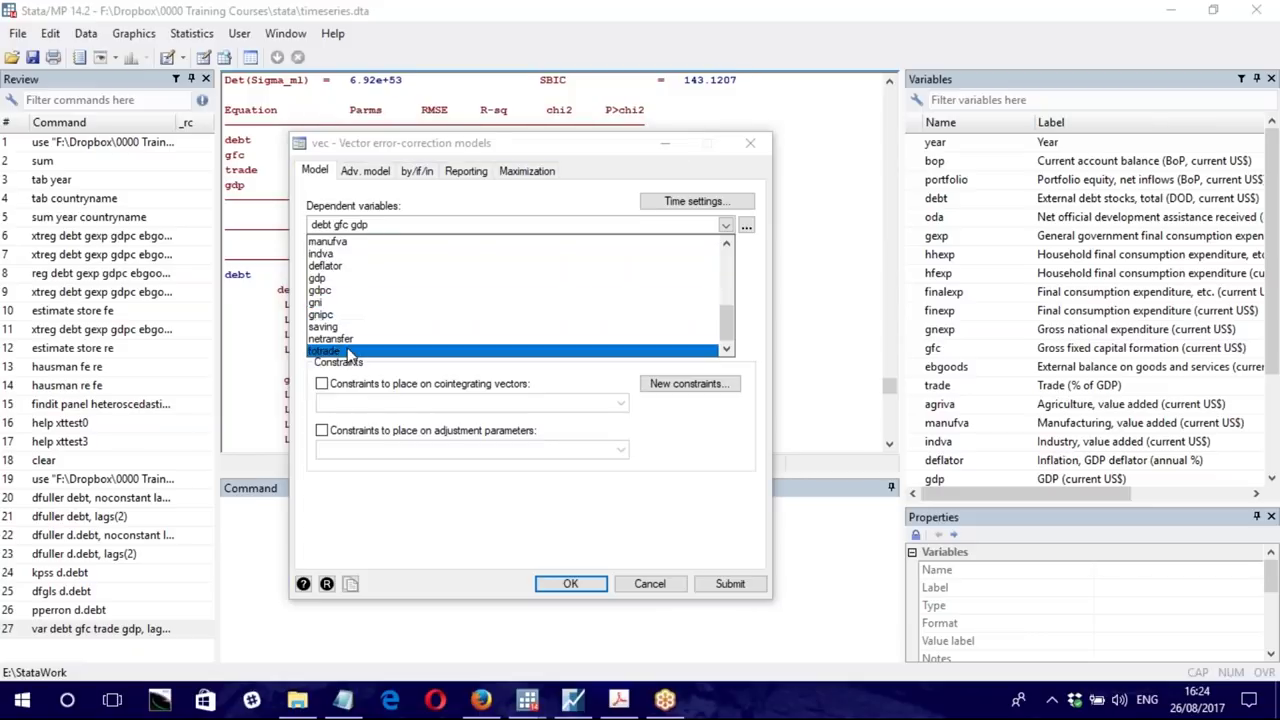
{"action": "scroll", "coordinate": [358, 305], "scroll_direction": "up", "scroll_amount": 2}
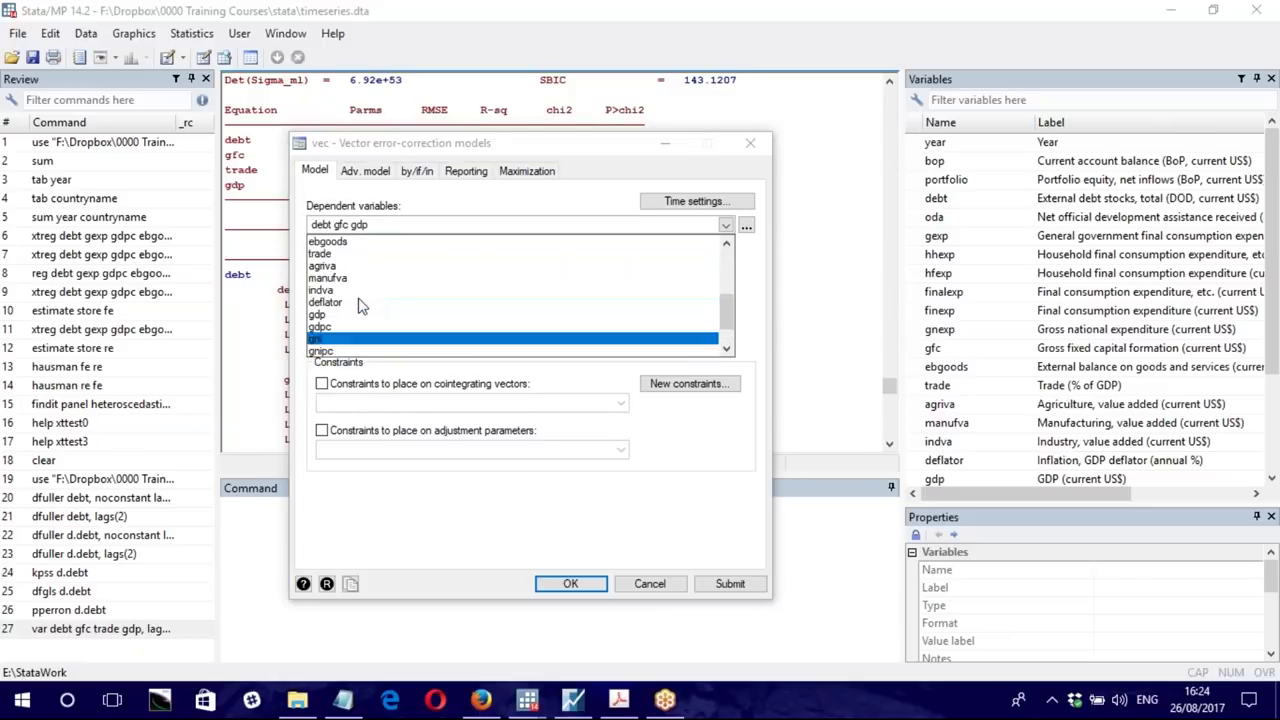
{"action": "left_click", "coordinate": [322, 290]}
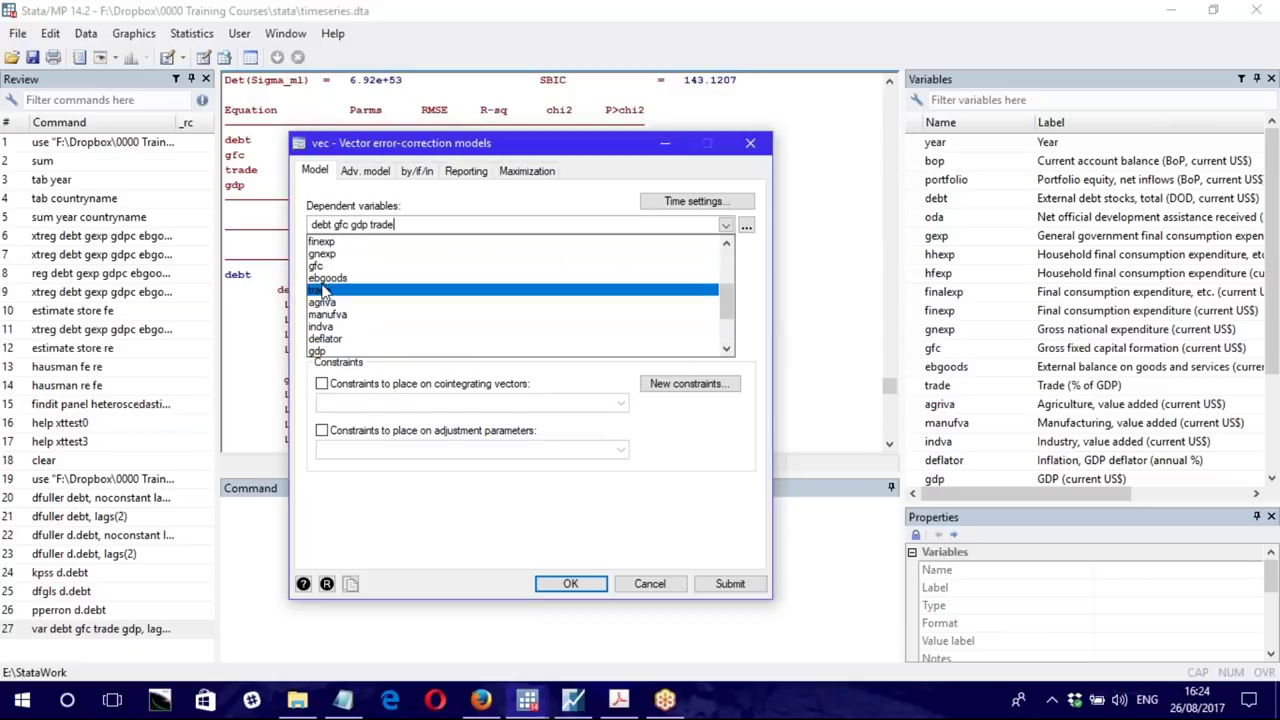
{"action": "left_click", "coordinate": [342, 193]}
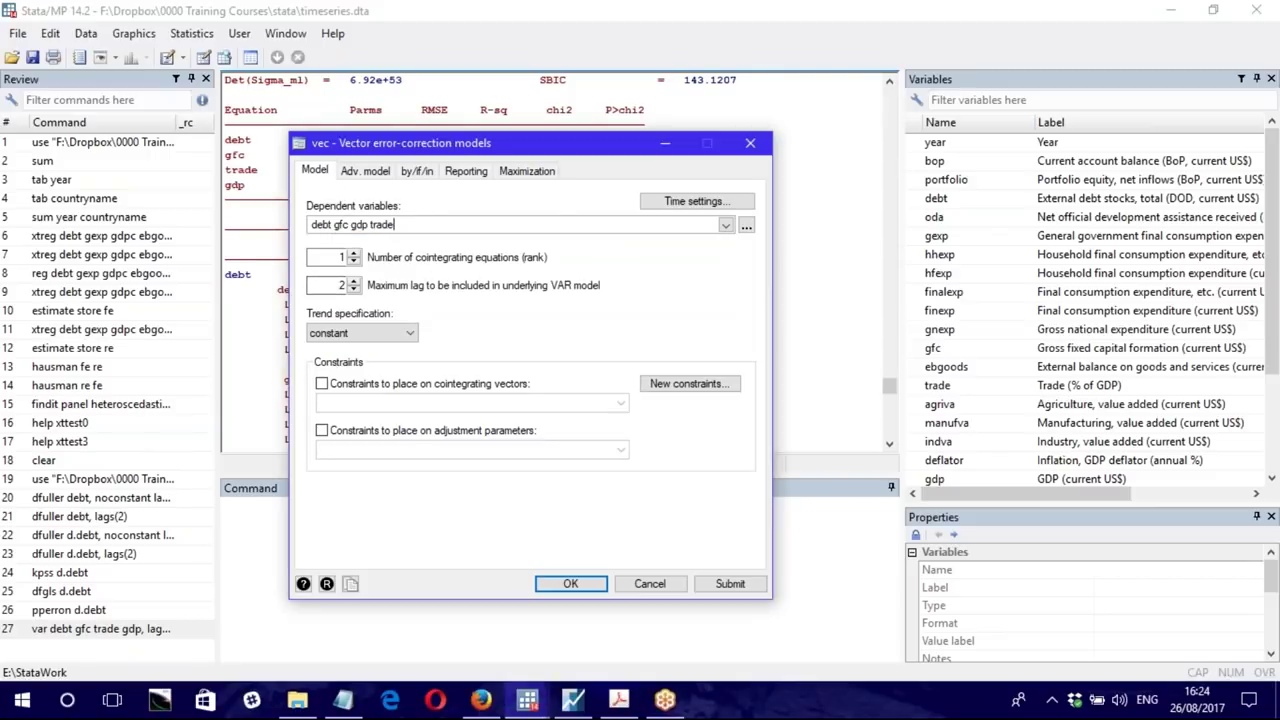
Step: Set the maximum lag of the underlying VAR to 4, keep the constant trend and estimate the model
{"action": "left_click", "coordinate": [354, 281]}
{"action": "left_click", "coordinate": [360, 333]}
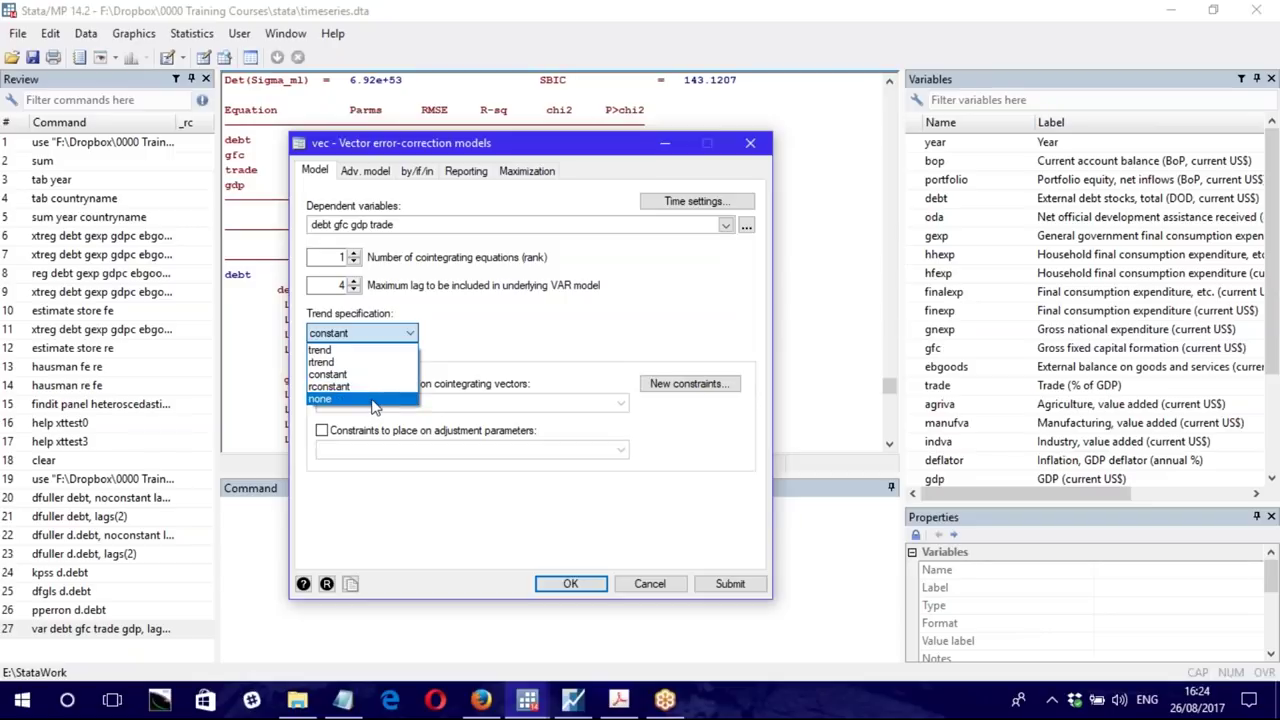
{"action": "left_click", "coordinate": [634, 383]}
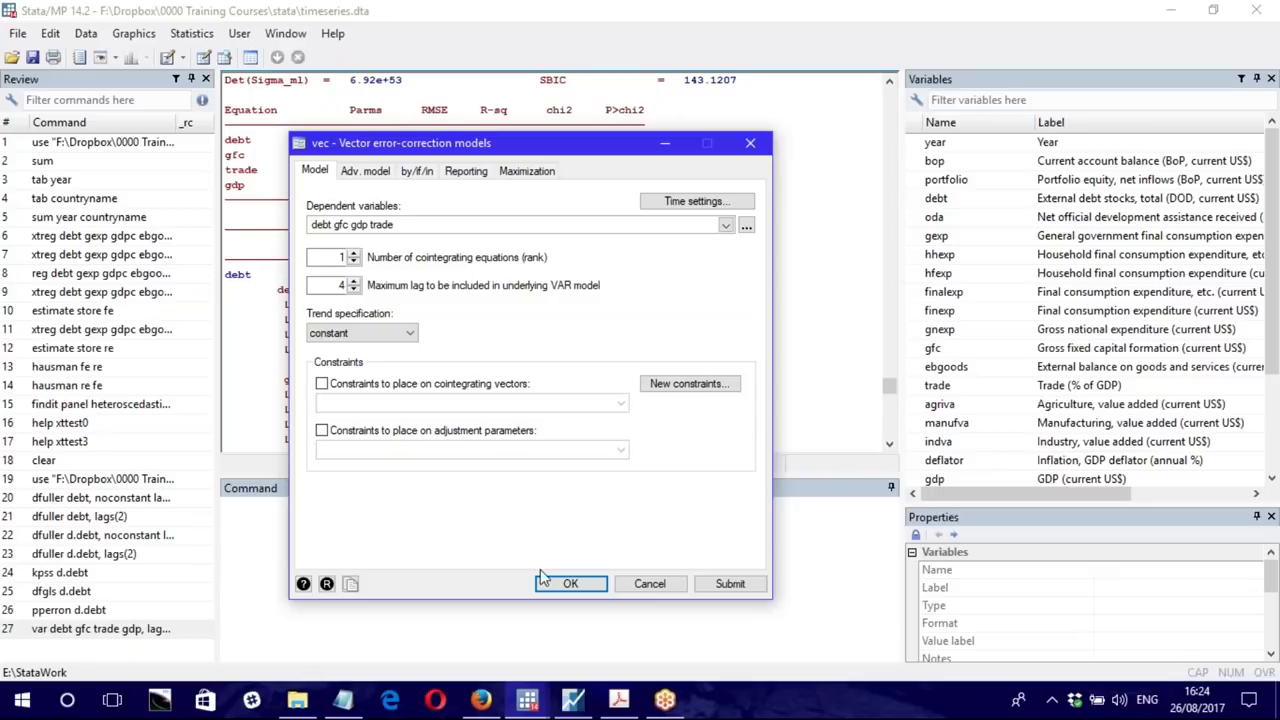
{"action": "left_click", "coordinate": [570, 584]}
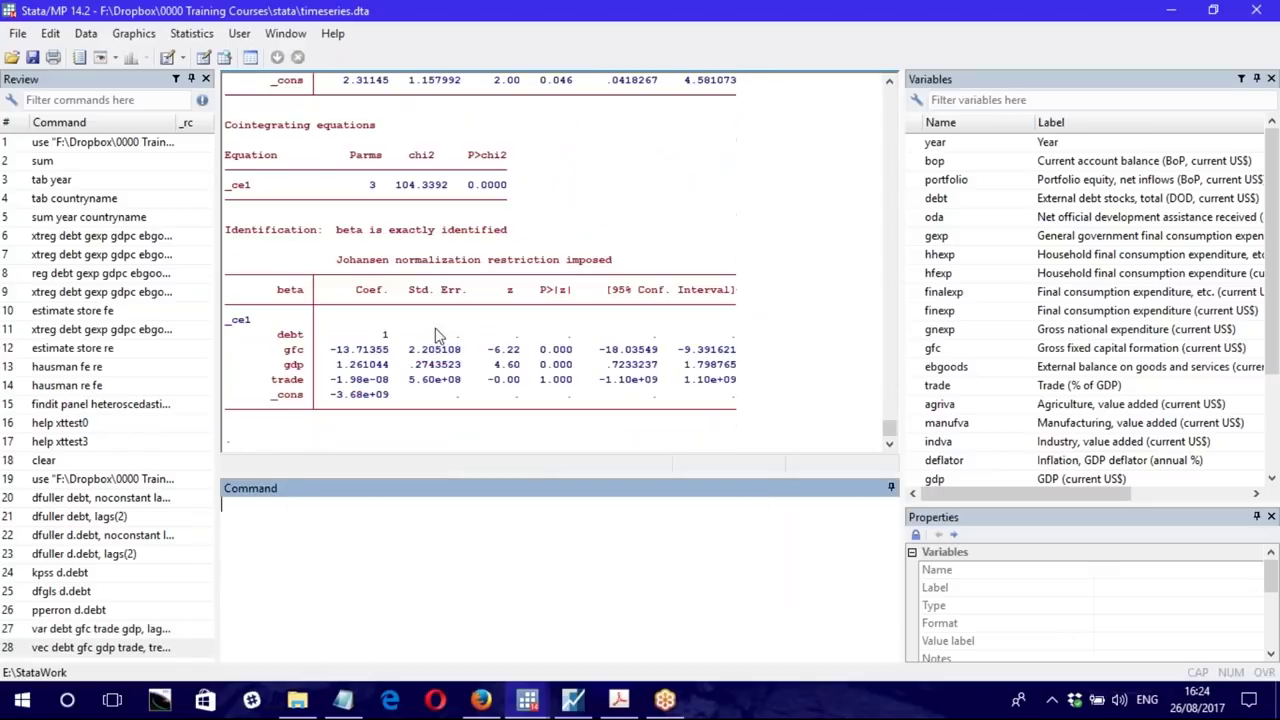
Step: Switch to EViews and re-estimate debt, gfc, gdp and trade as a Vector Error Correction model with lag intervals 1 4
{"action": "scroll", "coordinate": [432, 308], "scroll_direction": "up", "scroll_amount": 7}
{"action": "key", "text": "alt+Tab"}
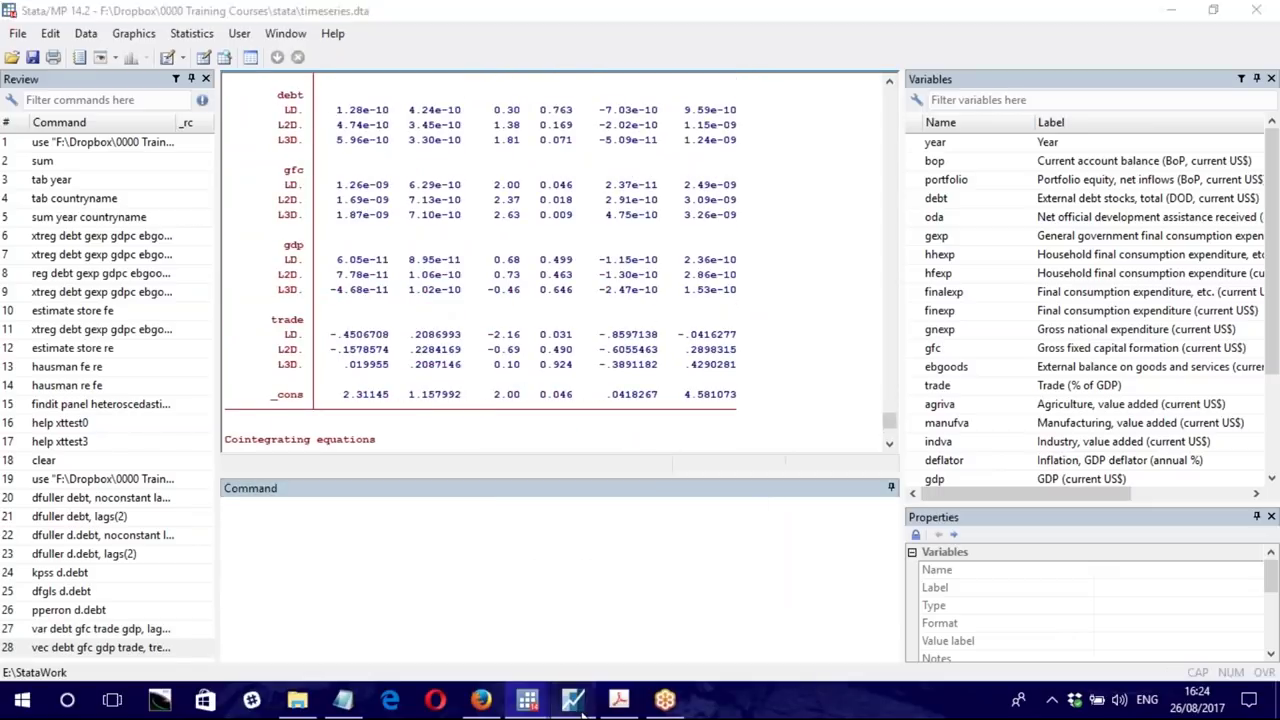
{"action": "left_click", "coordinate": [643, 158]}
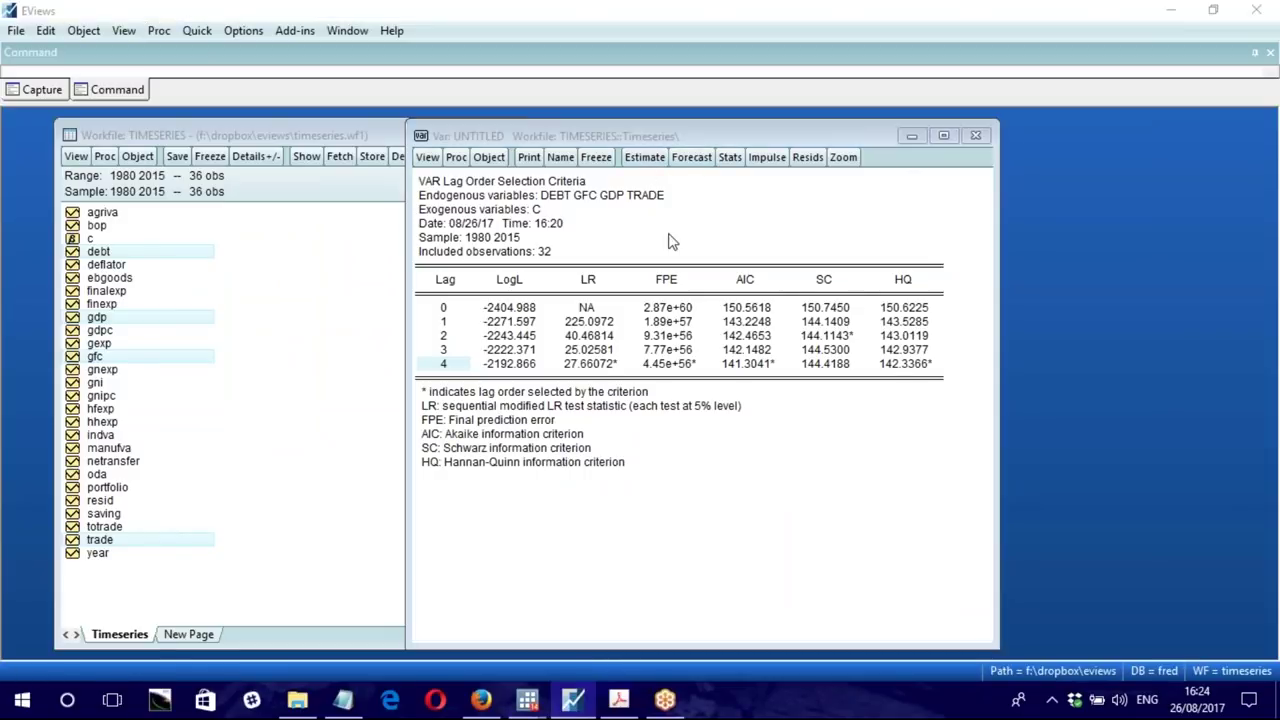
{"action": "left_click", "coordinate": [598, 305]}
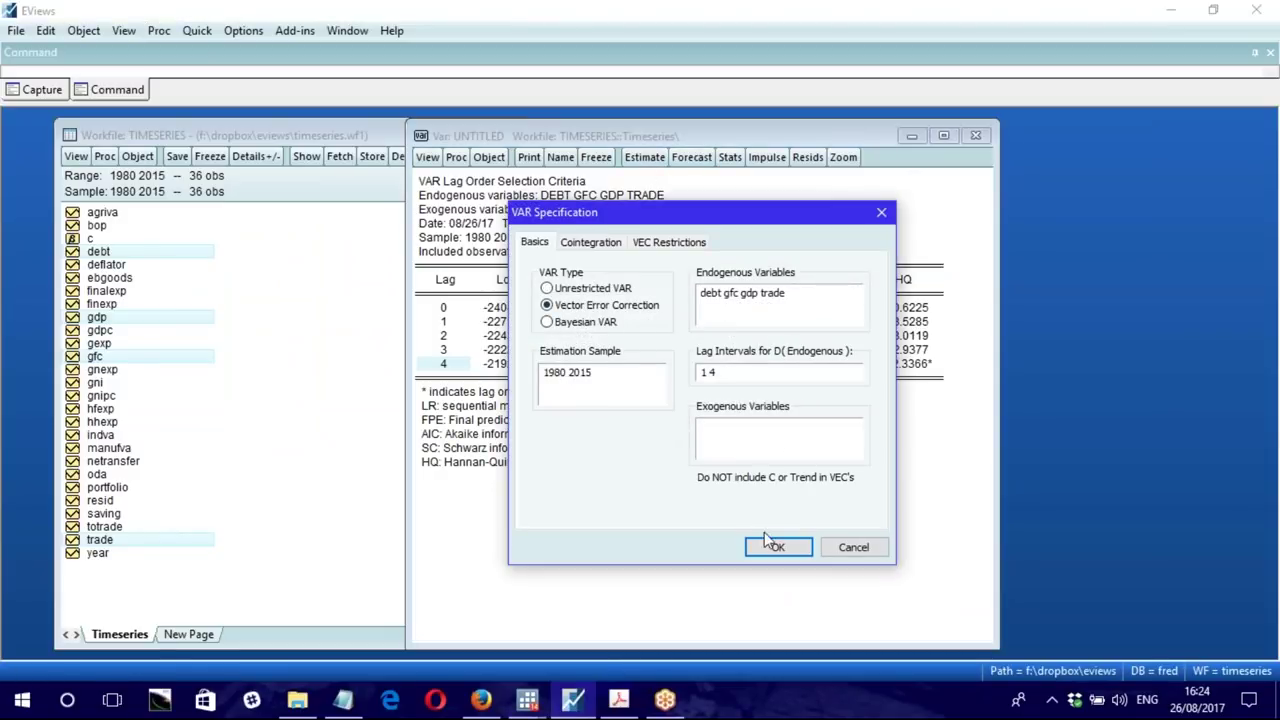
{"action": "left_click", "coordinate": [773, 547]}
Step: Review the Vector Error Correction estimates, from the cointegrating equation down through the lagged difference coefficients
{"action": "scroll", "coordinate": [608, 368], "scroll_direction": "down", "scroll_amount": 1}
{"action": "scroll", "coordinate": [608, 368], "scroll_direction": "up", "scroll_amount": 1}
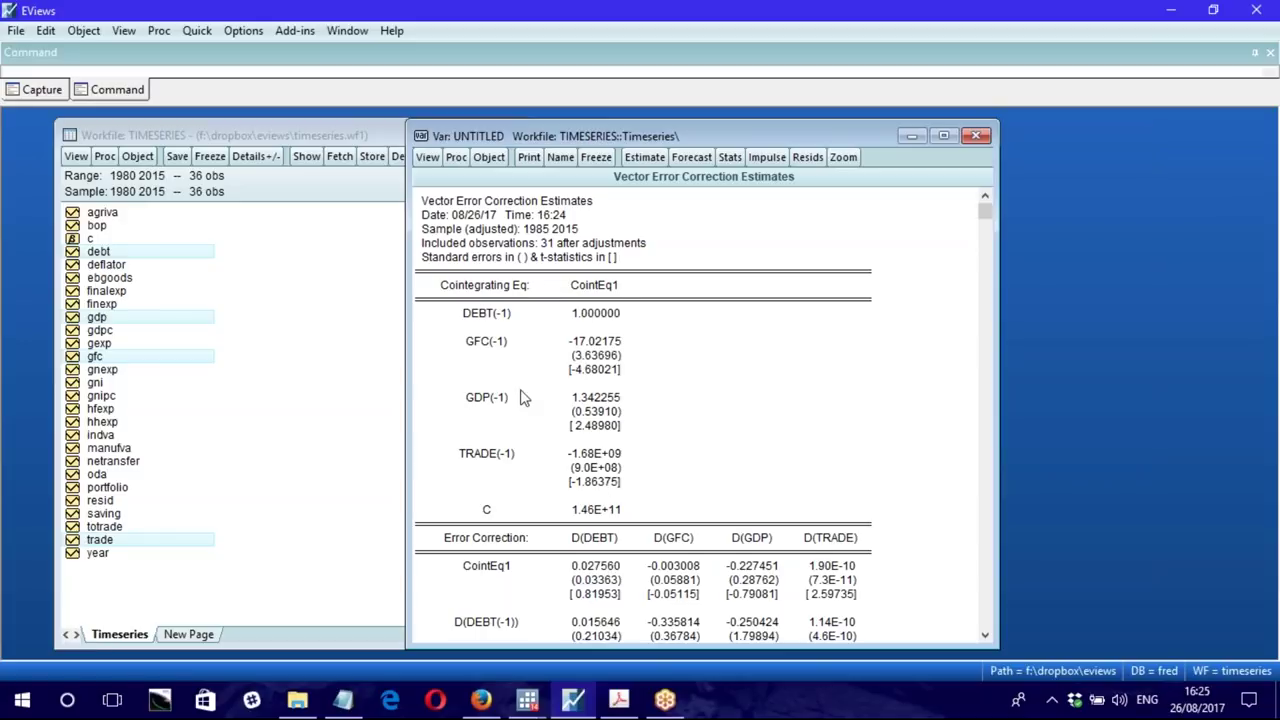
{"action": "scroll", "coordinate": [523, 394], "scroll_direction": "down", "scroll_amount": 15}
{"action": "scroll", "coordinate": [563, 410], "scroll_direction": "up", "scroll_amount": 8}
{"action": "scroll", "coordinate": [575, 395], "scroll_direction": "down", "scroll_amount": 1}
{"action": "scroll", "coordinate": [665, 400], "scroll_direction": "down", "scroll_amount": 1}
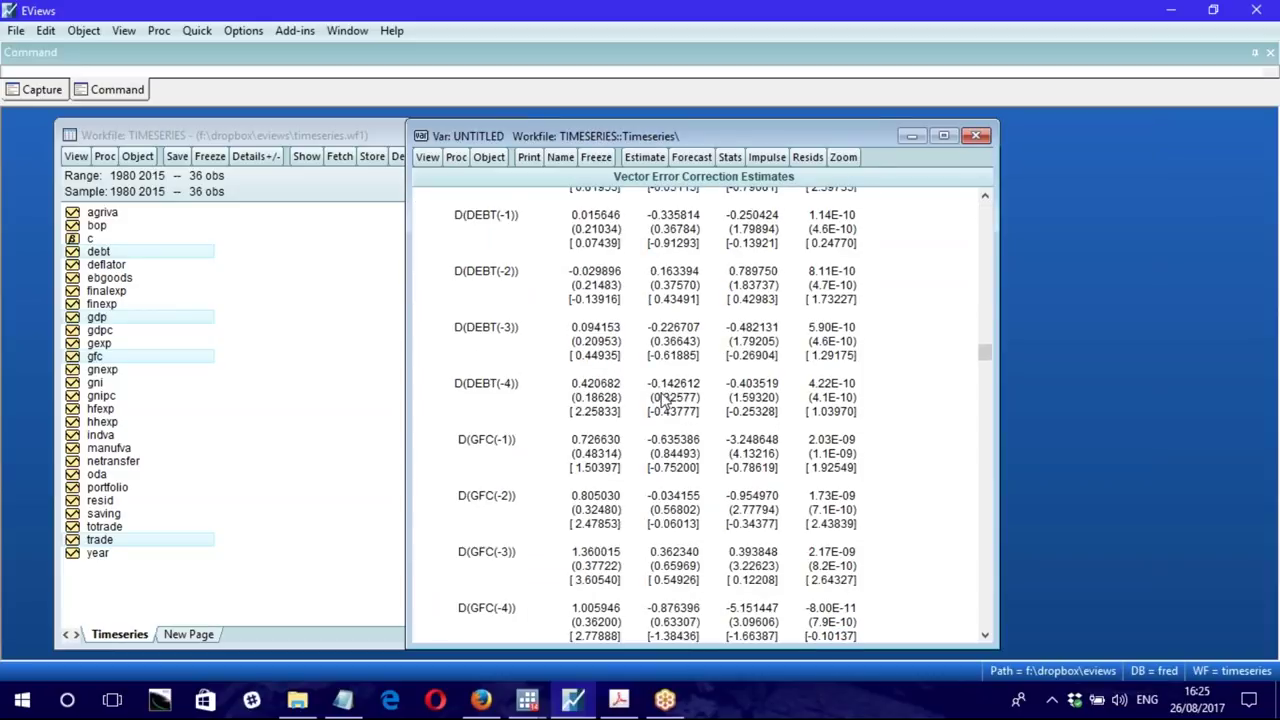
Step: Switch to Stata and review the vec output from the model header and D_debt equation through to the cointegrating equations
{"action": "mouse_move", "coordinate": [540, 705]}
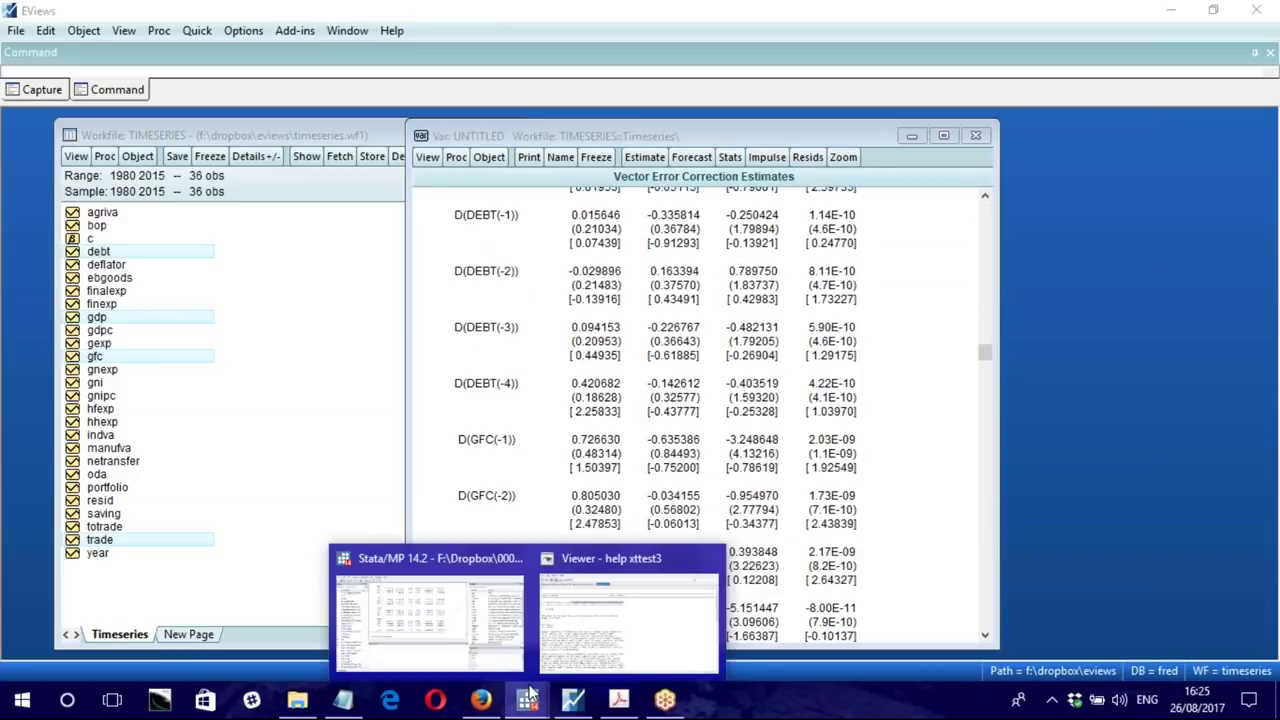
{"action": "left_click", "coordinate": [445, 632]}
{"action": "scroll", "coordinate": [540, 398], "scroll_direction": "down", "scroll_amount": 10}
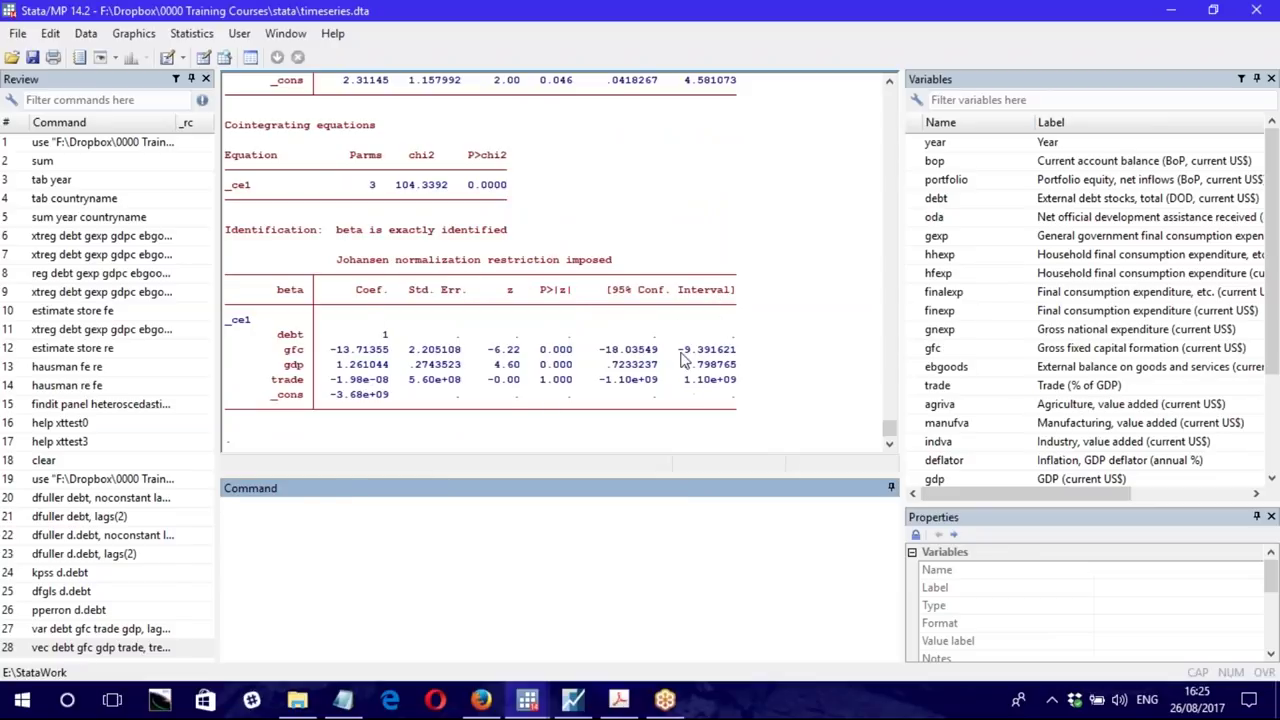
{"action": "scroll", "coordinate": [512, 390], "scroll_direction": "up", "scroll_amount": 1}
{"action": "scroll", "coordinate": [512, 390], "scroll_direction": "up", "scroll_amount": 20}
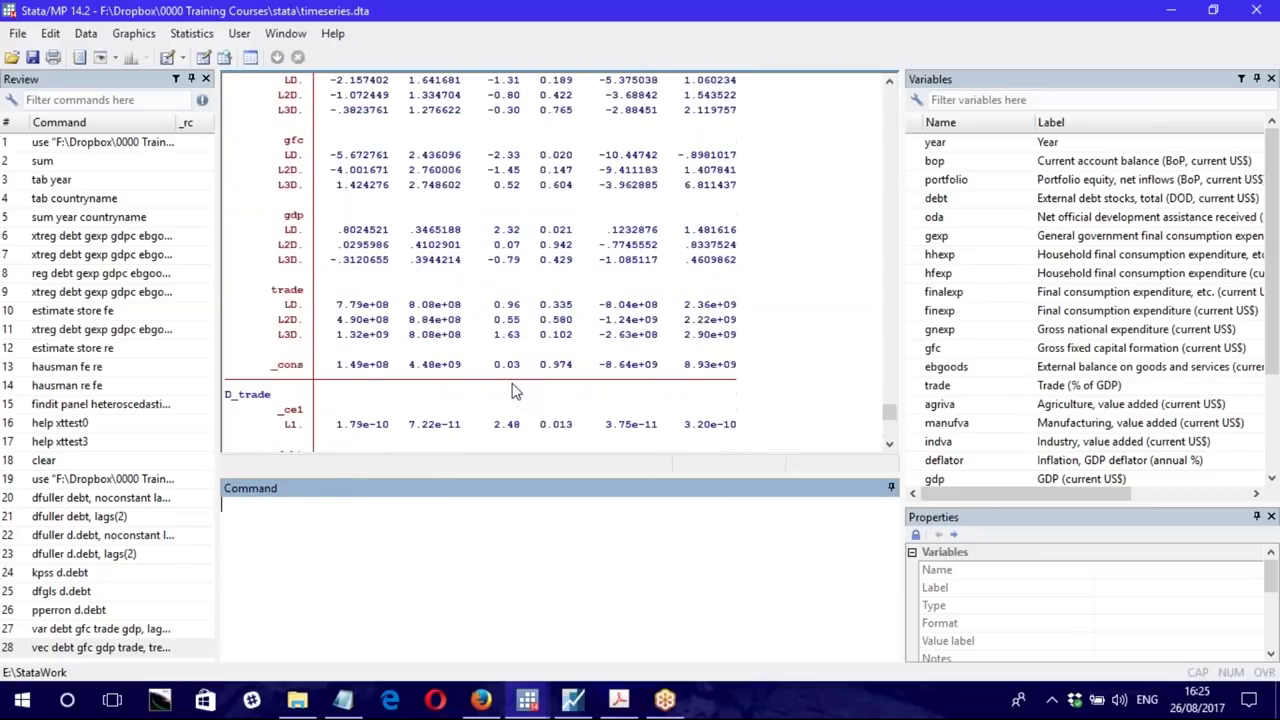
{"action": "scroll", "coordinate": [512, 390], "scroll_direction": "up", "scroll_amount": 20}
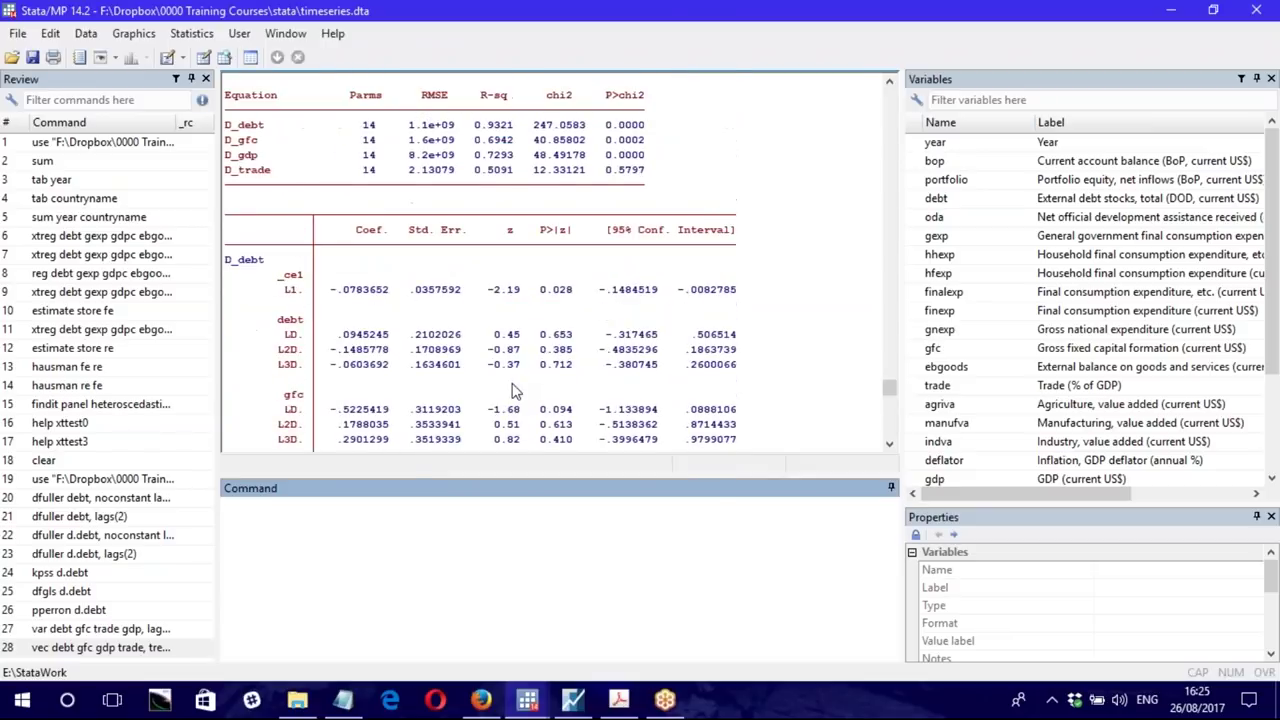
{"action": "scroll", "coordinate": [475, 387], "scroll_direction": "down", "scroll_amount": 6}
{"action": "scroll", "coordinate": [425, 375], "scroll_direction": "up", "scroll_amount": 5}
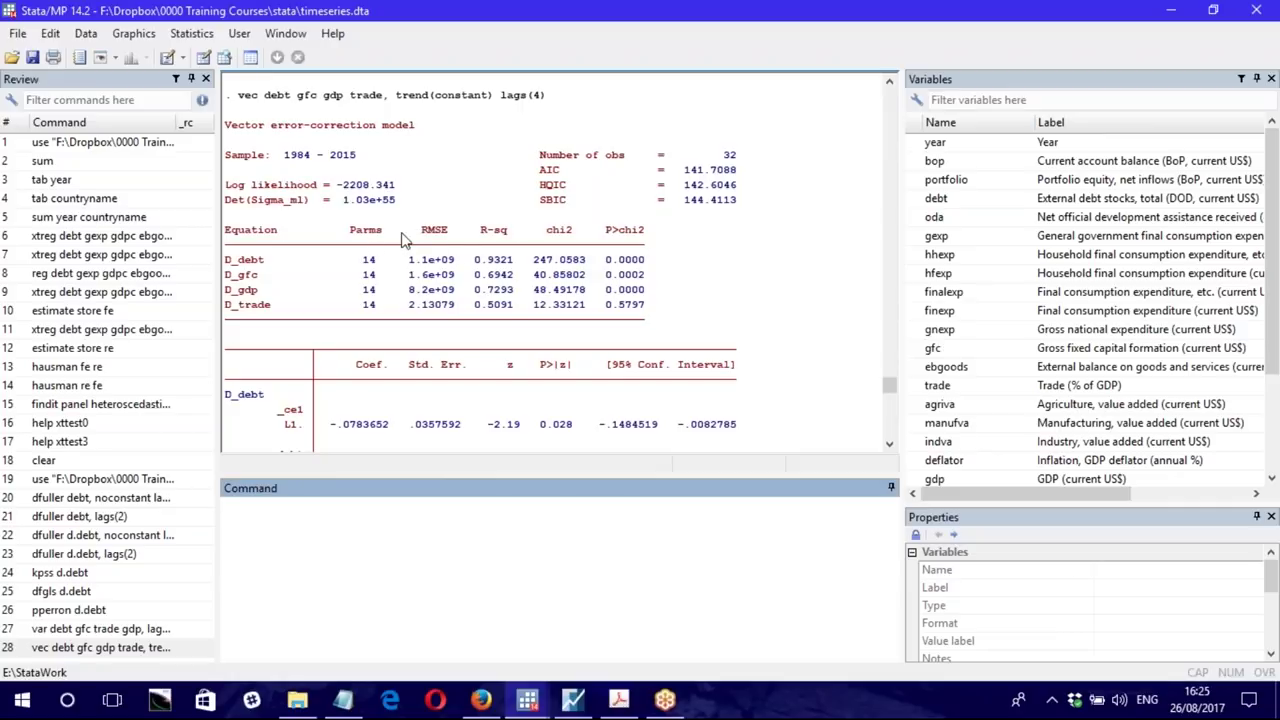
{"action": "scroll", "coordinate": [432, 320], "scroll_direction": "down", "scroll_amount": 12}
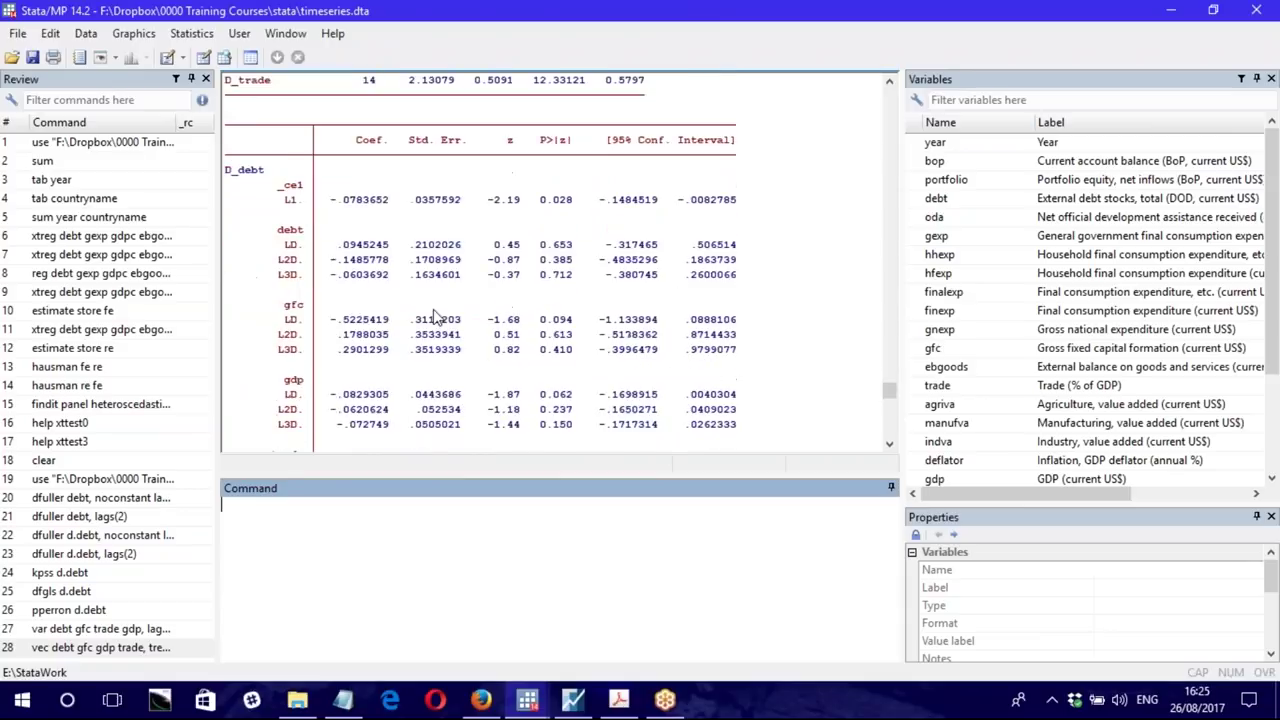
{"action": "scroll", "coordinate": [464, 408], "scroll_direction": "down", "scroll_amount": 15}
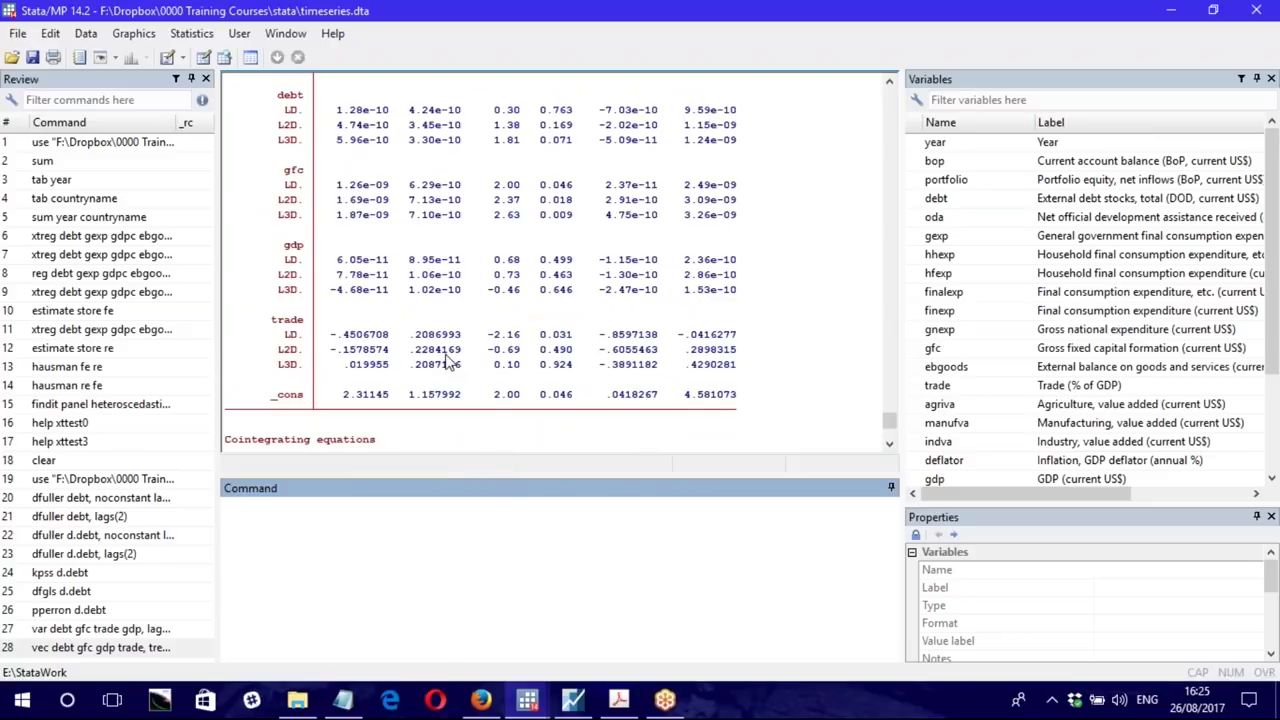
{"action": "scroll", "coordinate": [474, 349], "scroll_direction": "down", "scroll_amount": 7}
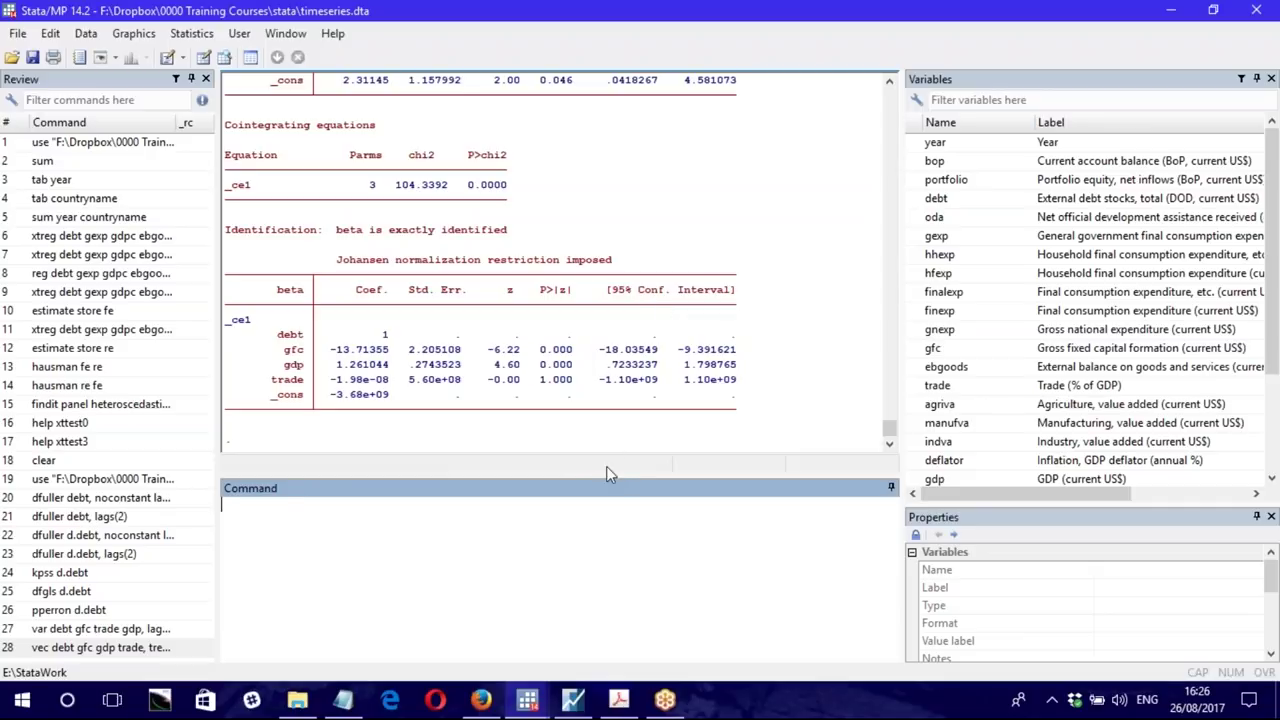
Step: Enlarge the results area by shrinking the Command and Review panes
{"action": "left_click_drag", "start_coordinate": [612, 480], "coordinate": [606, 516]}
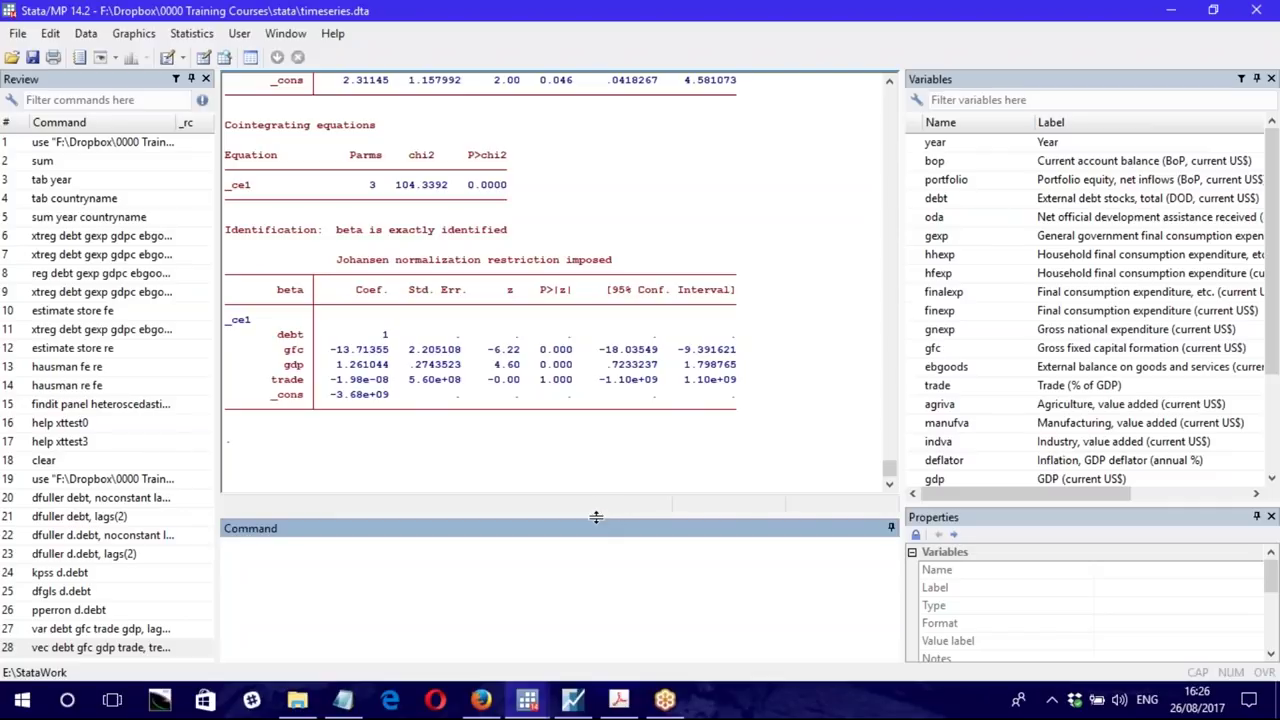
{"action": "left_click_drag", "start_coordinate": [597, 516], "coordinate": [600, 508]}
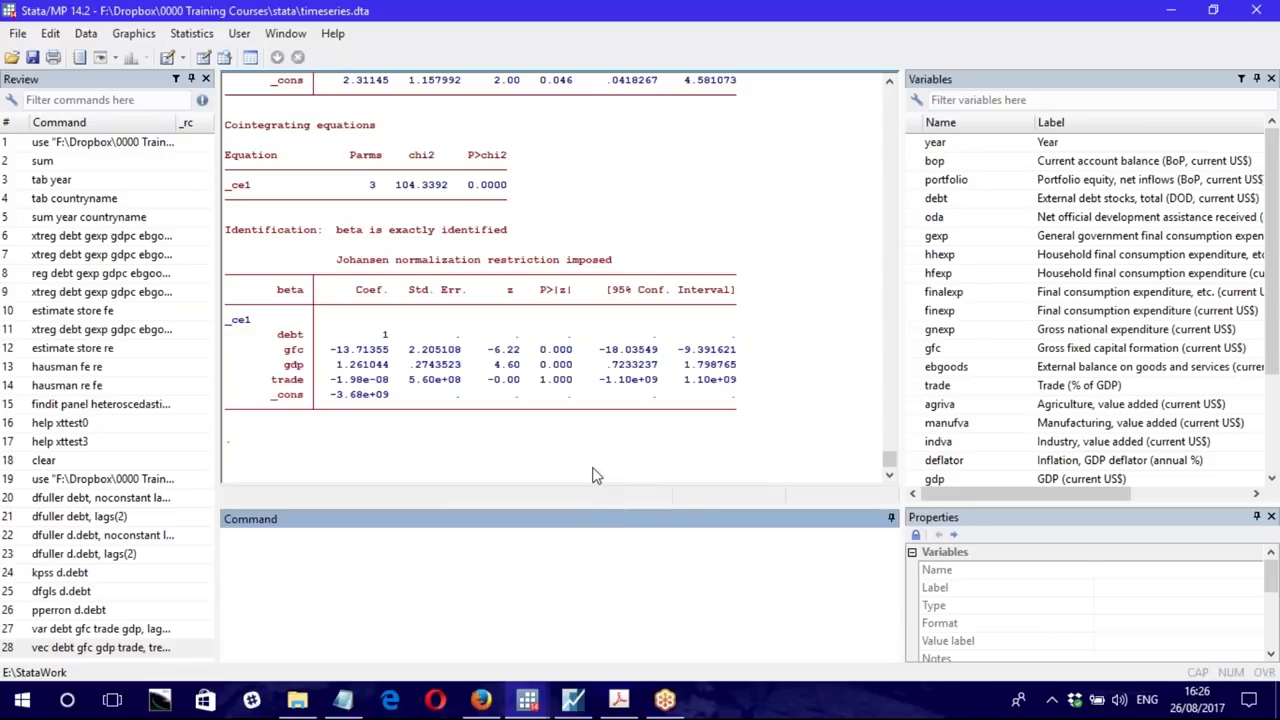
{"action": "left_click_drag", "start_coordinate": [220, 392], "coordinate": [193, 391]}
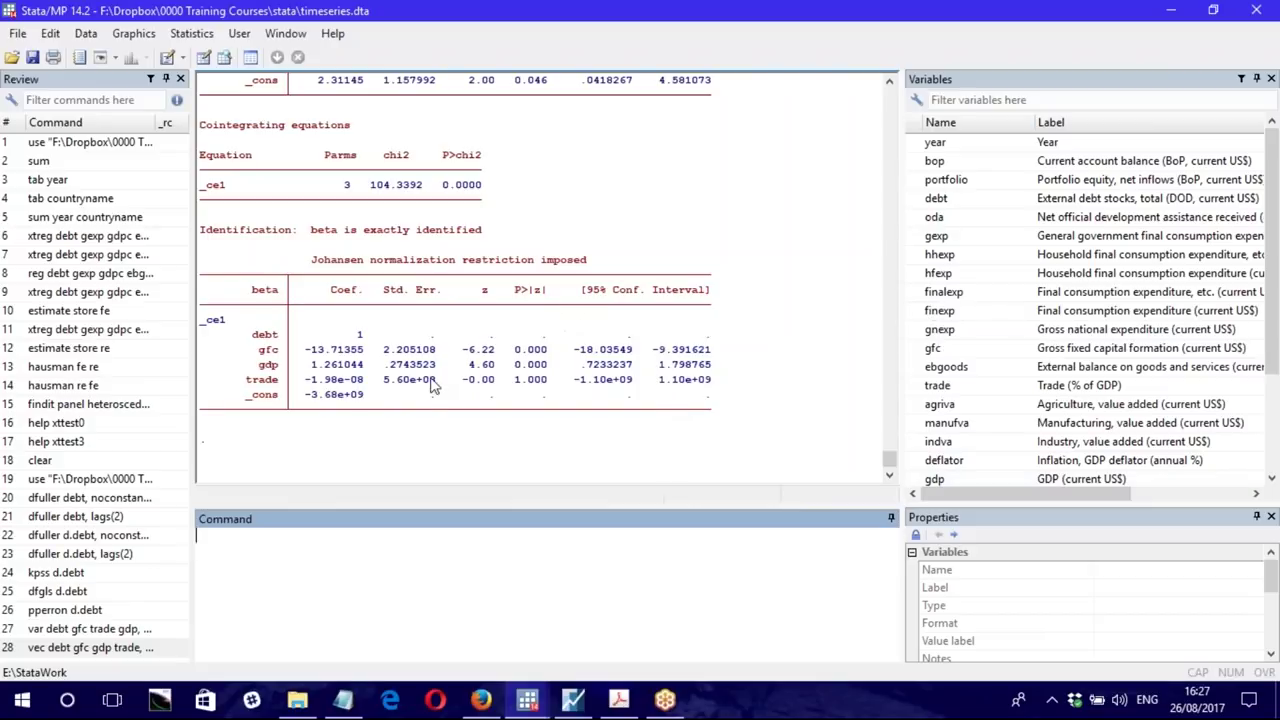
{"action": "mouse_move", "coordinate": [519, 507]}
{"action": "left_mouse_down"}
{"action": "mouse_move", "coordinate": [512, 546]}
{"action": "mouse_move", "coordinate": [503, 509]}
{"action": "left_mouse_up"}
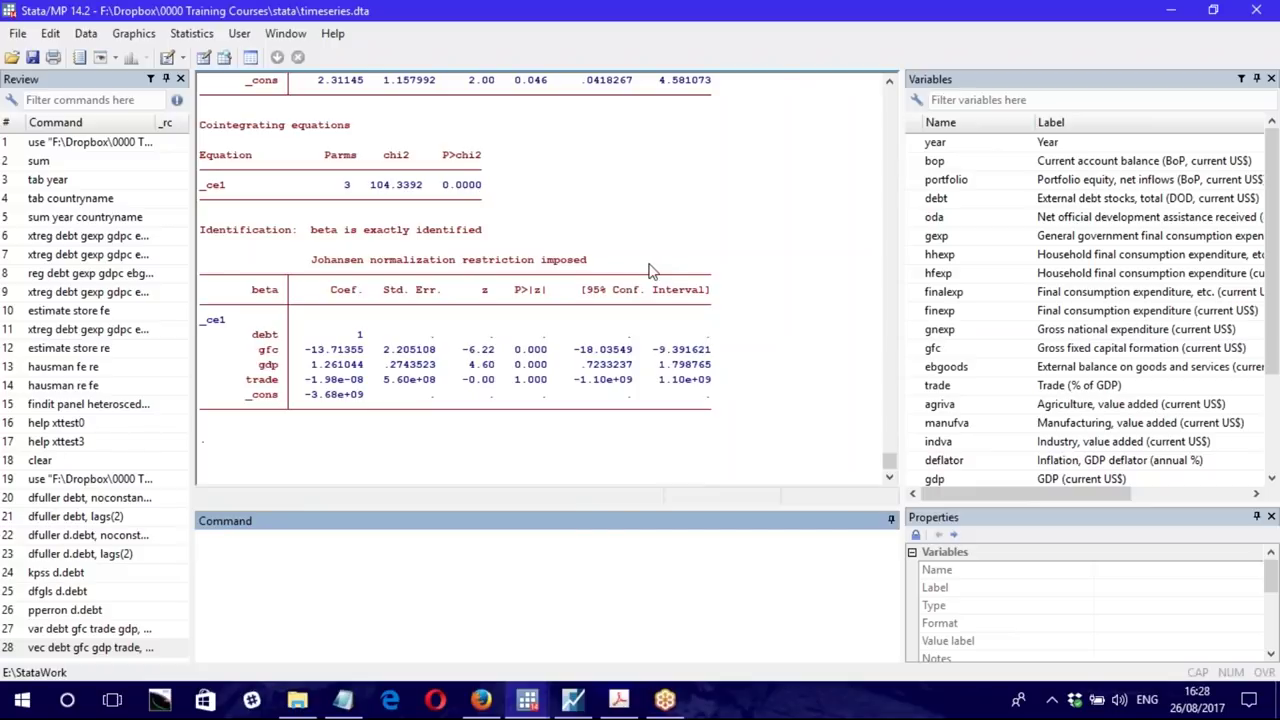
{"action": "left_click", "coordinate": [1272, 50]}
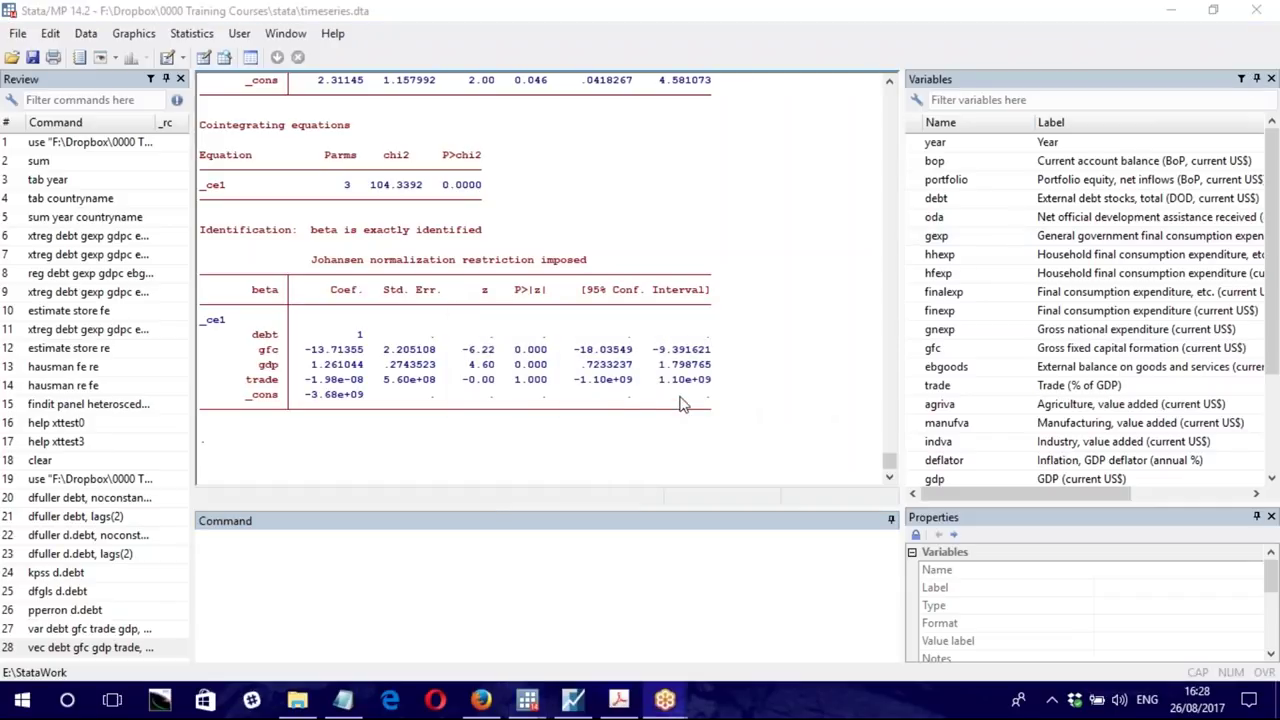